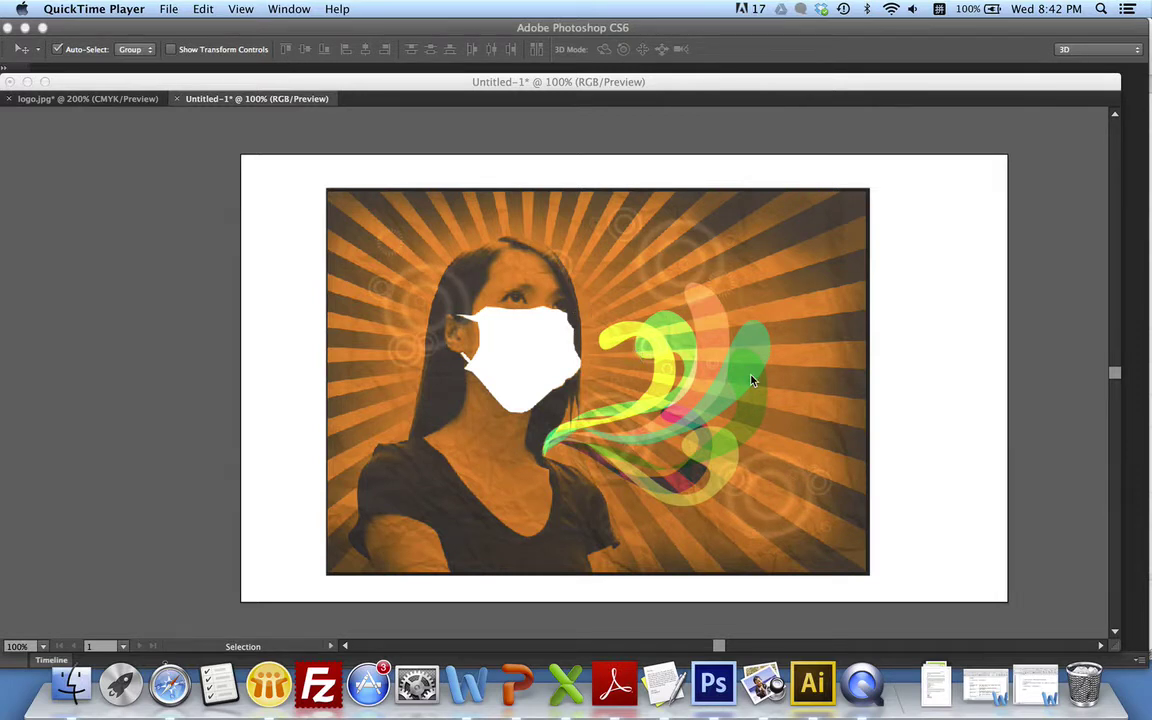
Step: Switch to Photoshop and create a new A3 document from the International Paper preset
left_click(713, 685)
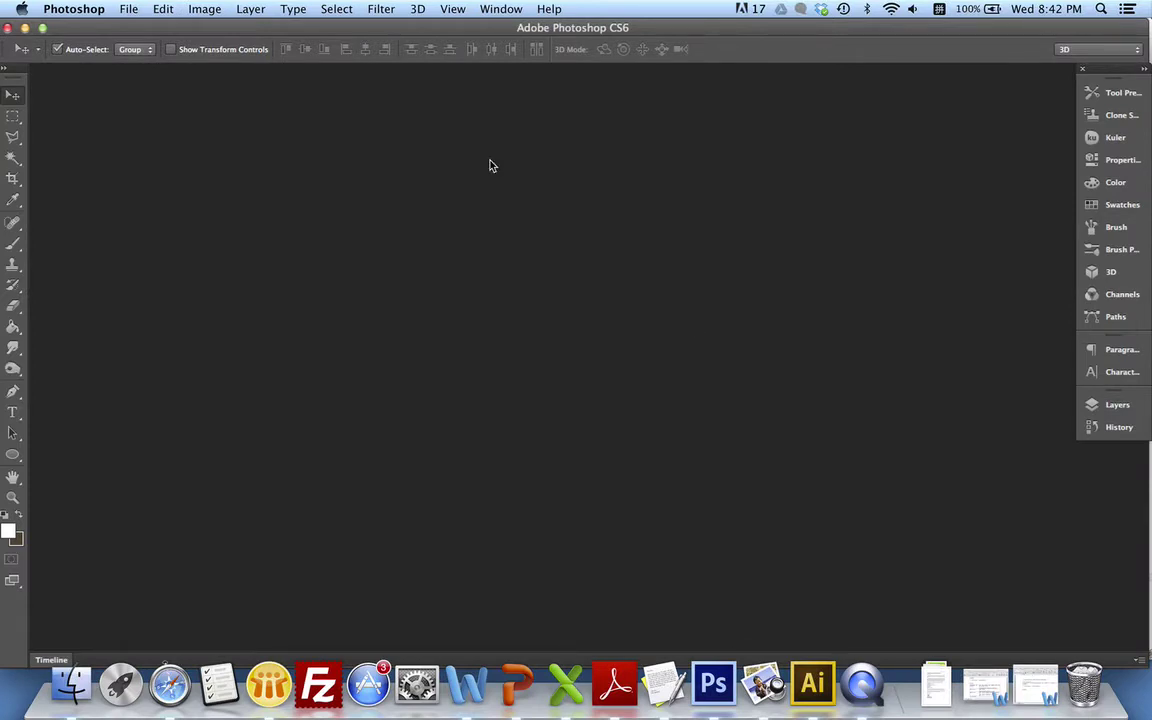
left_click(130, 10)
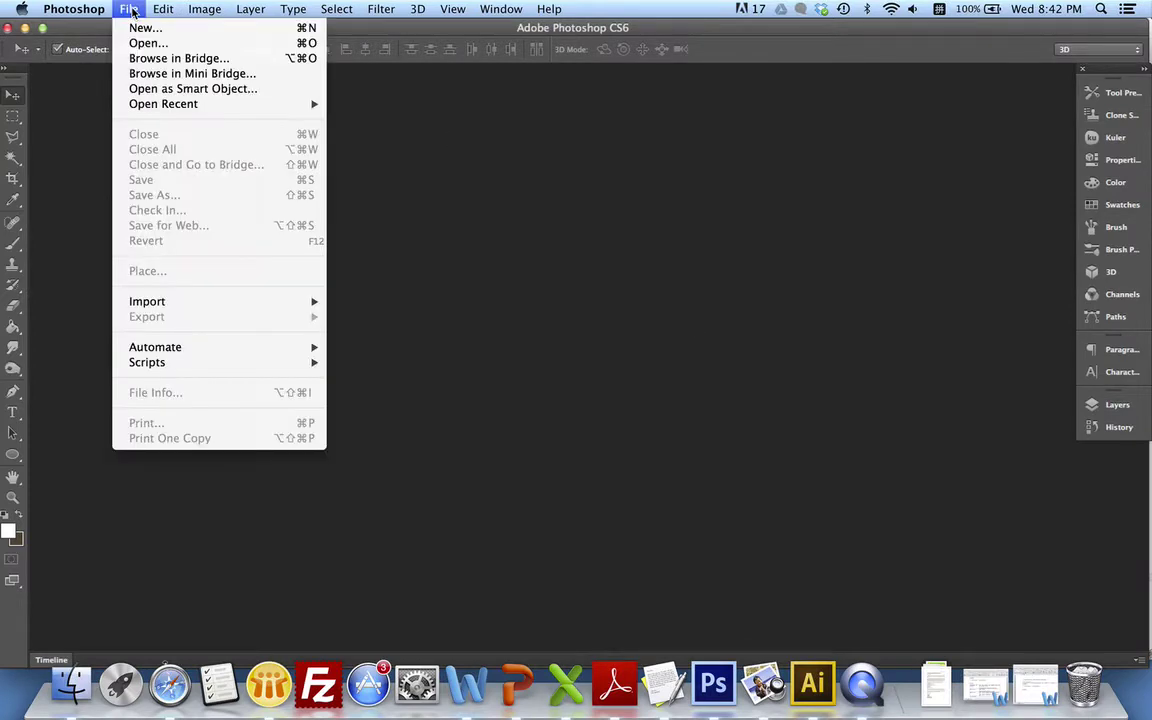
left_click(140, 28)
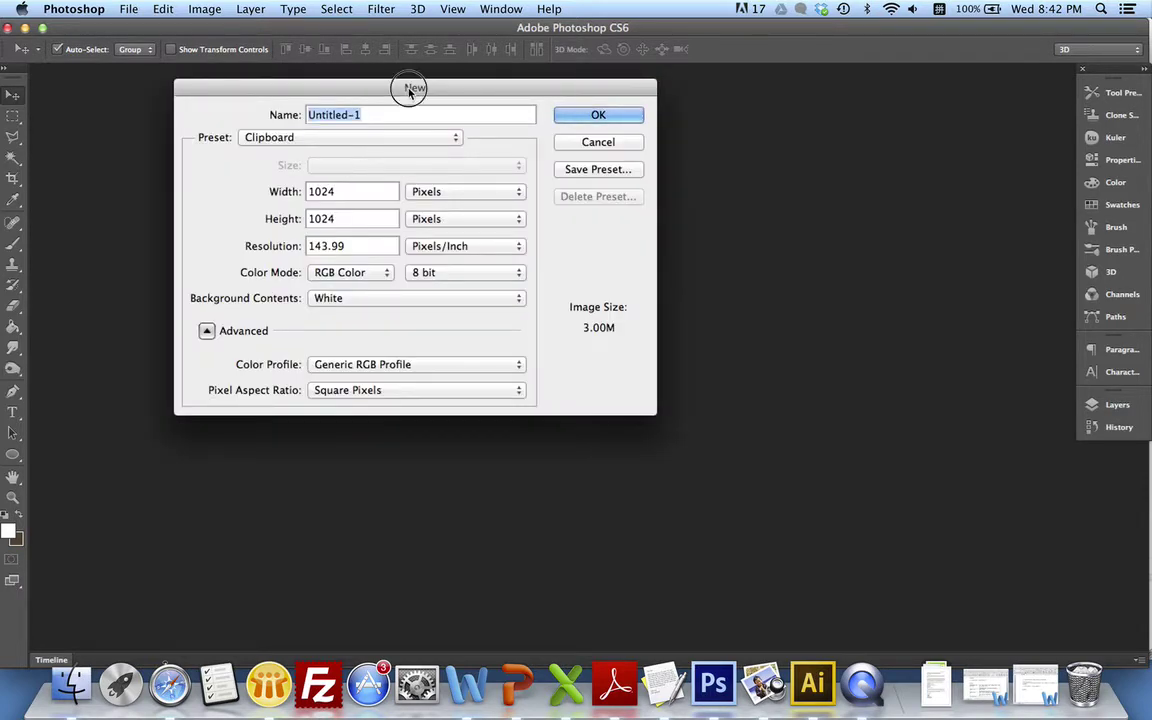
left_click_drag(411, 91, 581, 135)
left_click(490, 182)
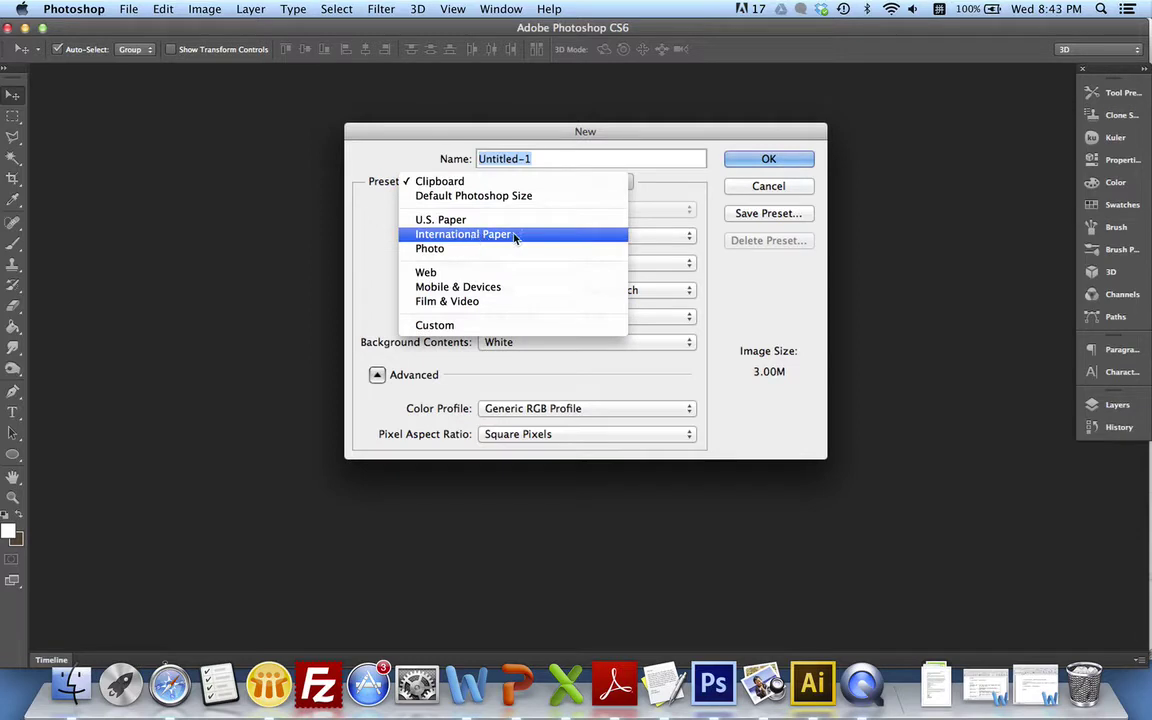
left_click(450, 235)
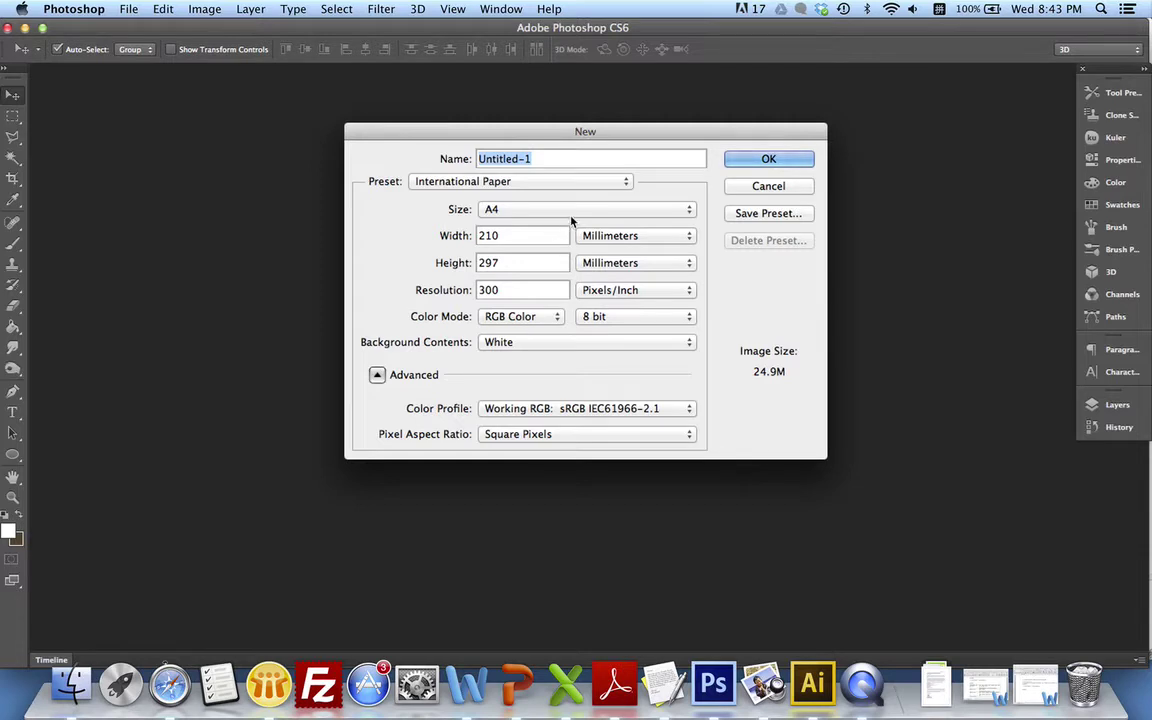
left_click(572, 212)
left_click(581, 255)
double_click(507, 235)
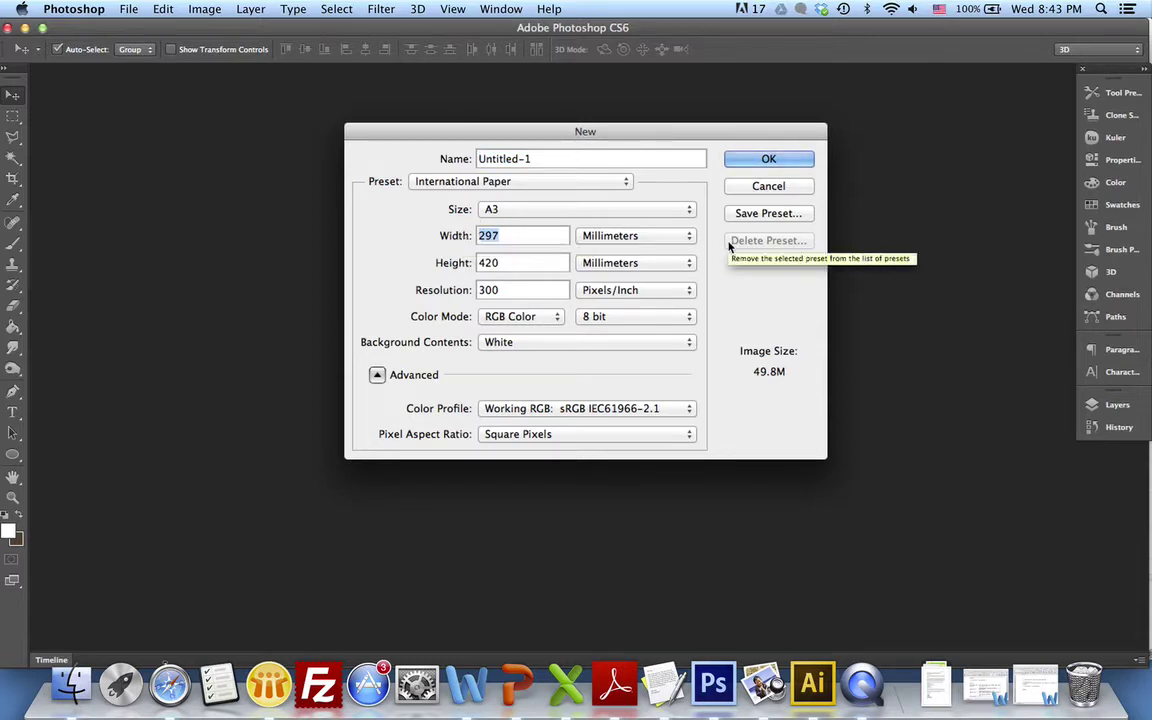
left_click(791, 161)
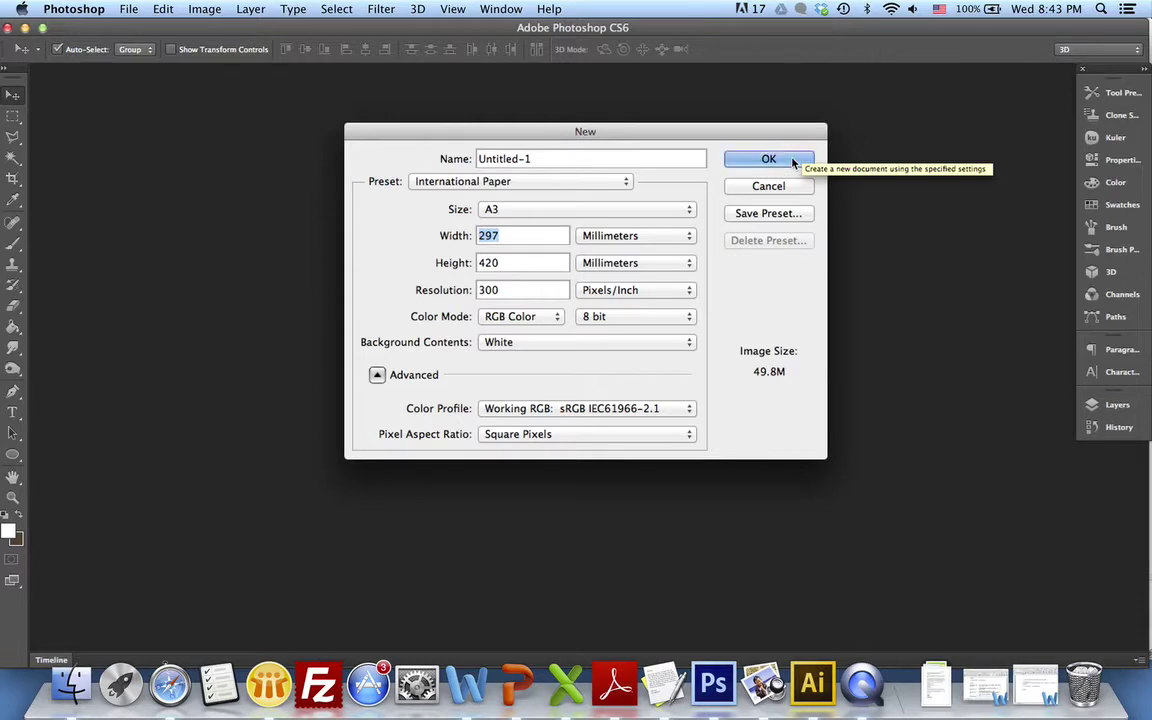
Step: Rotate the blank canvas 90° clockwise into landscape orientation
left_click(204, 9)
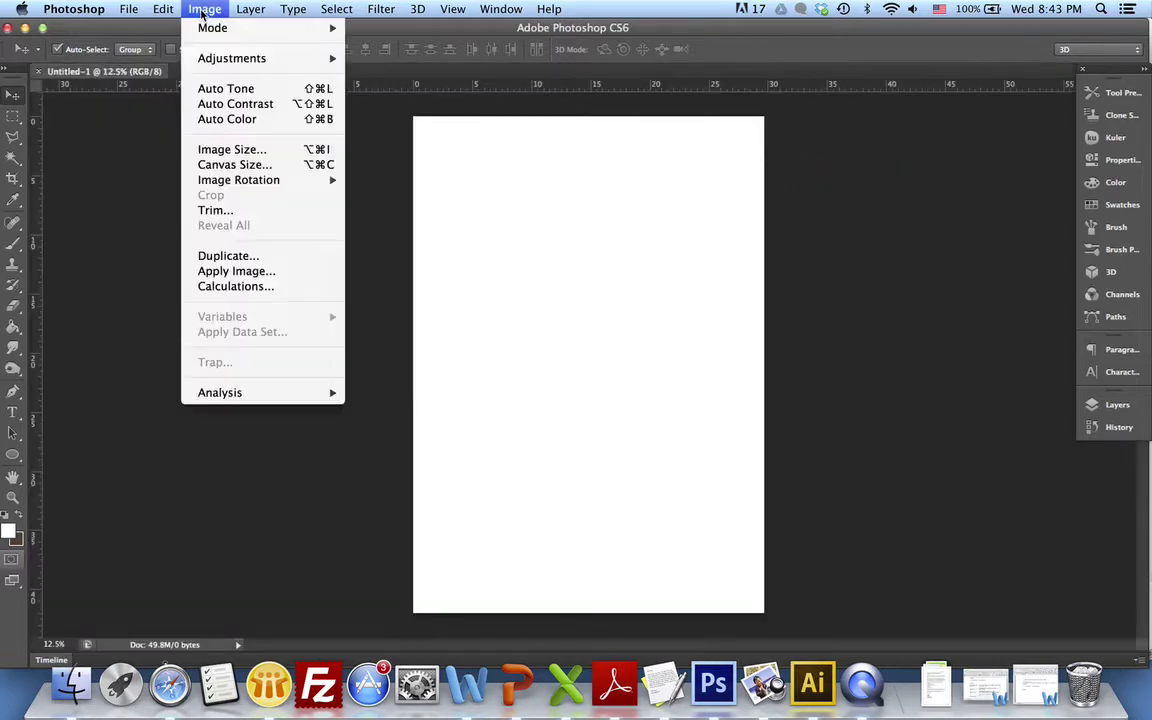
mouse_move(214, 35)
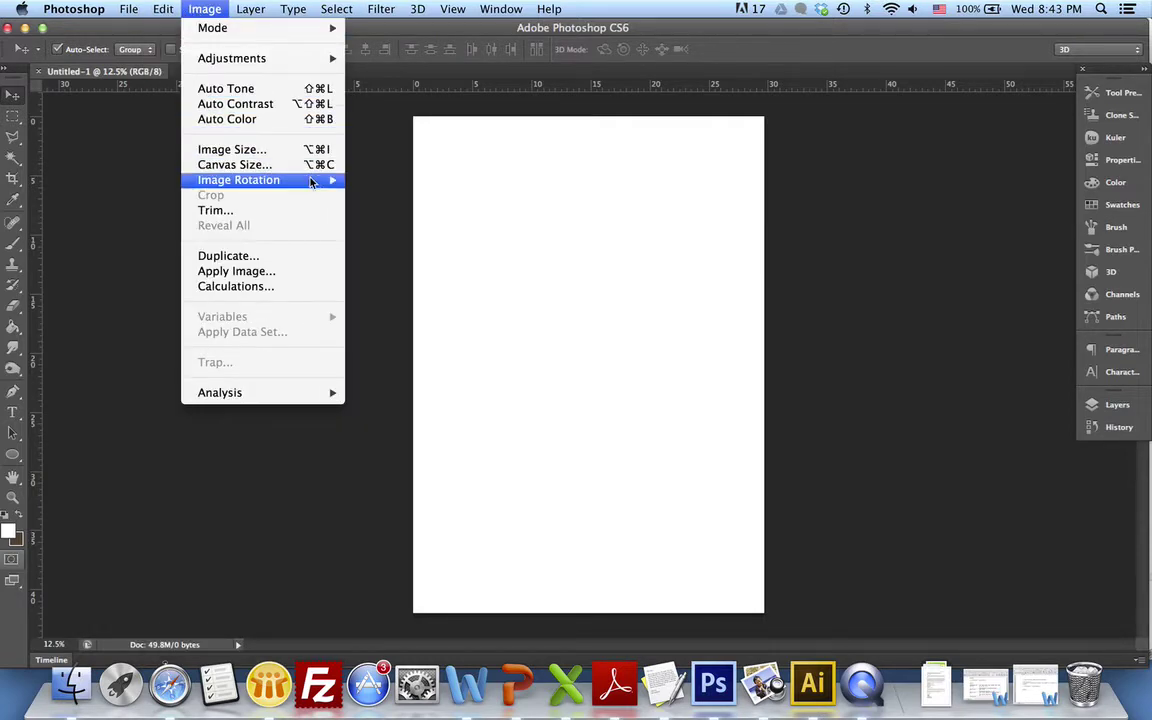
mouse_move(313, 186)
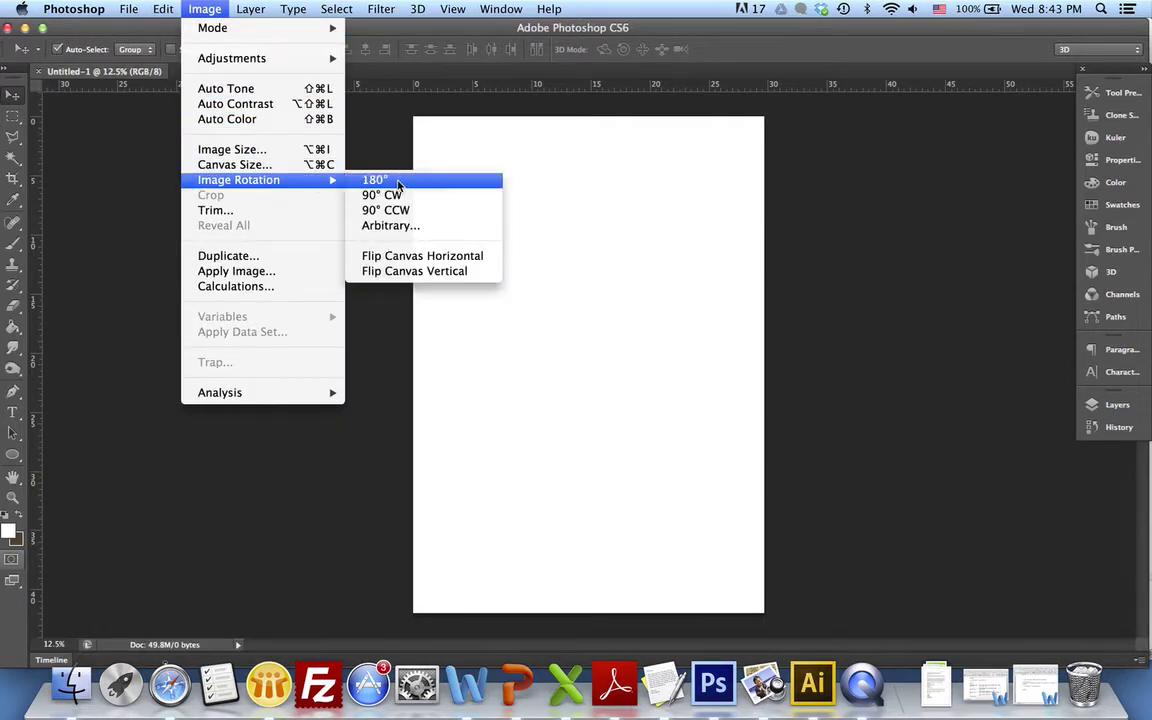
left_click(464, 199)
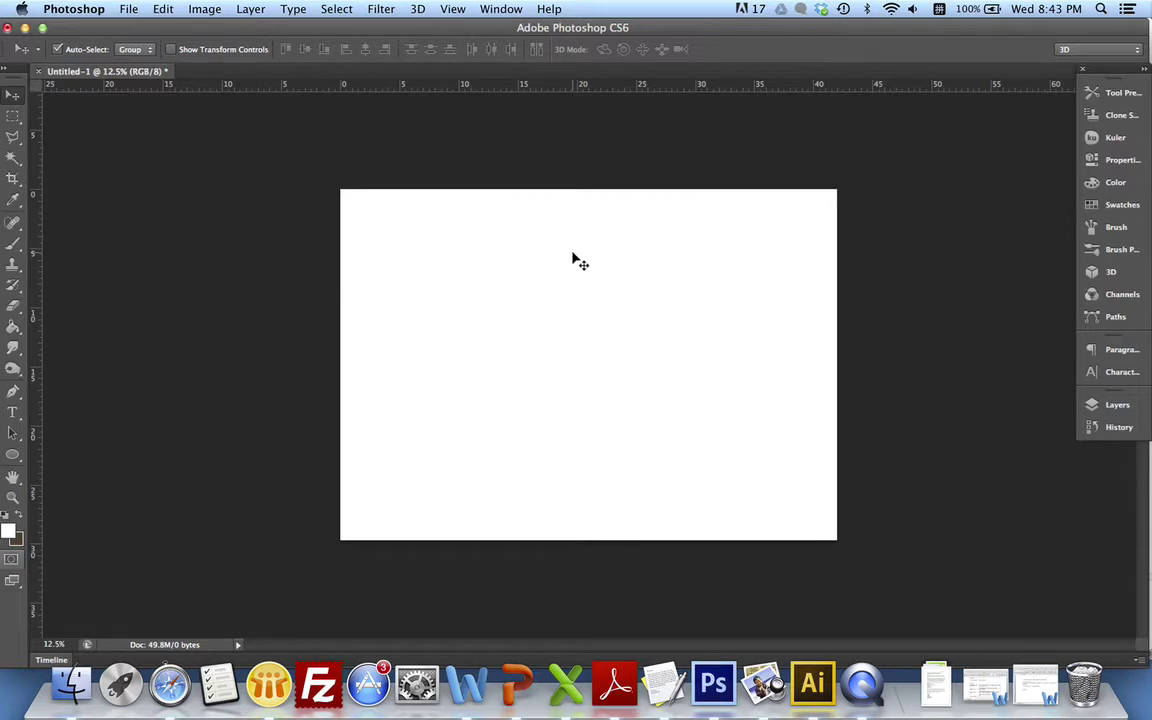
Step: Open the photo woman_wearing_mask_shutterstock_134856461 from the poster folder
left_click(128, 12)
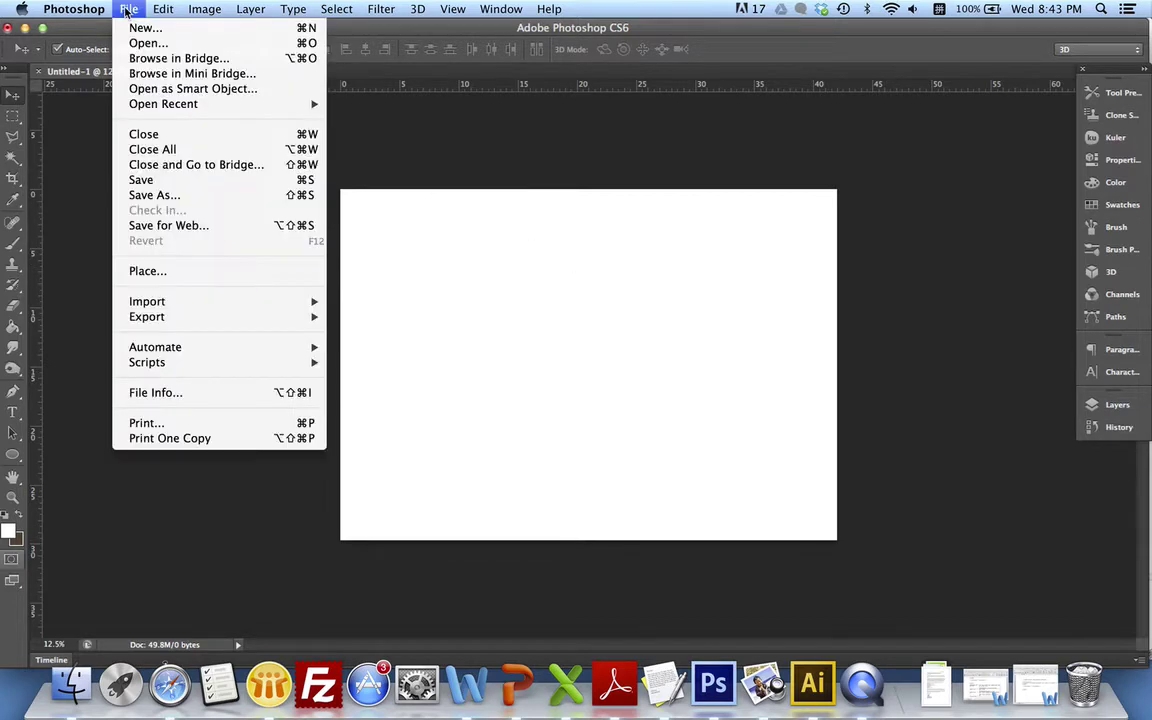
left_click(165, 45)
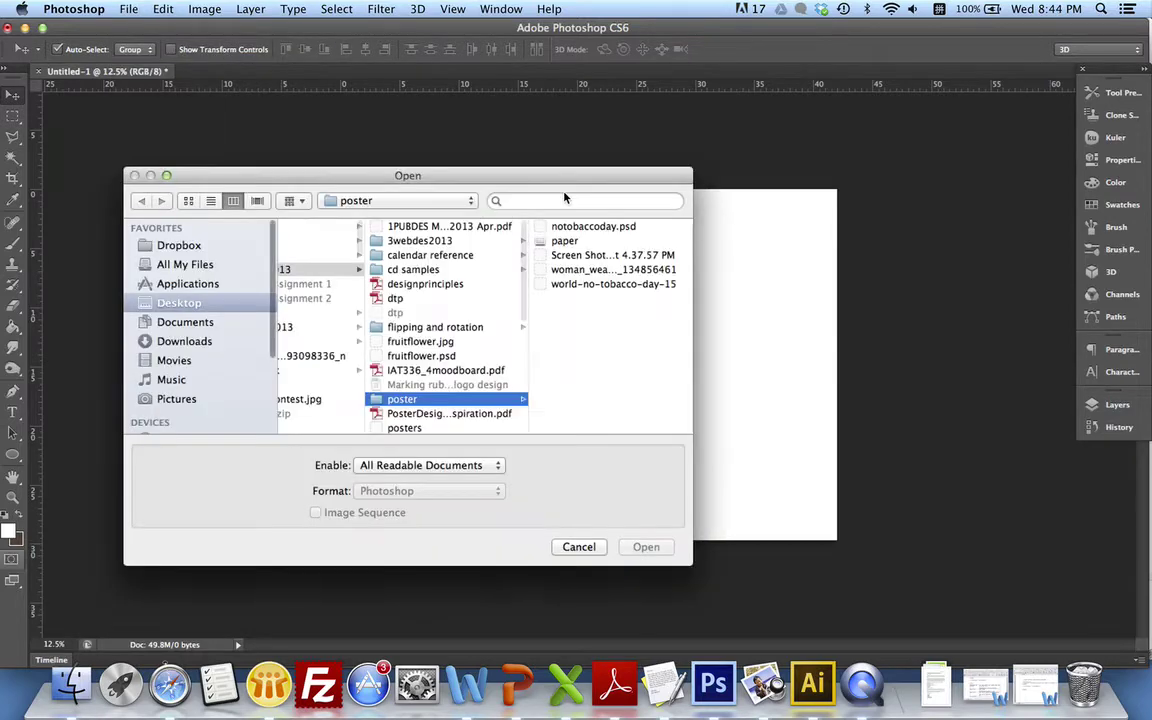
left_click(574, 272)
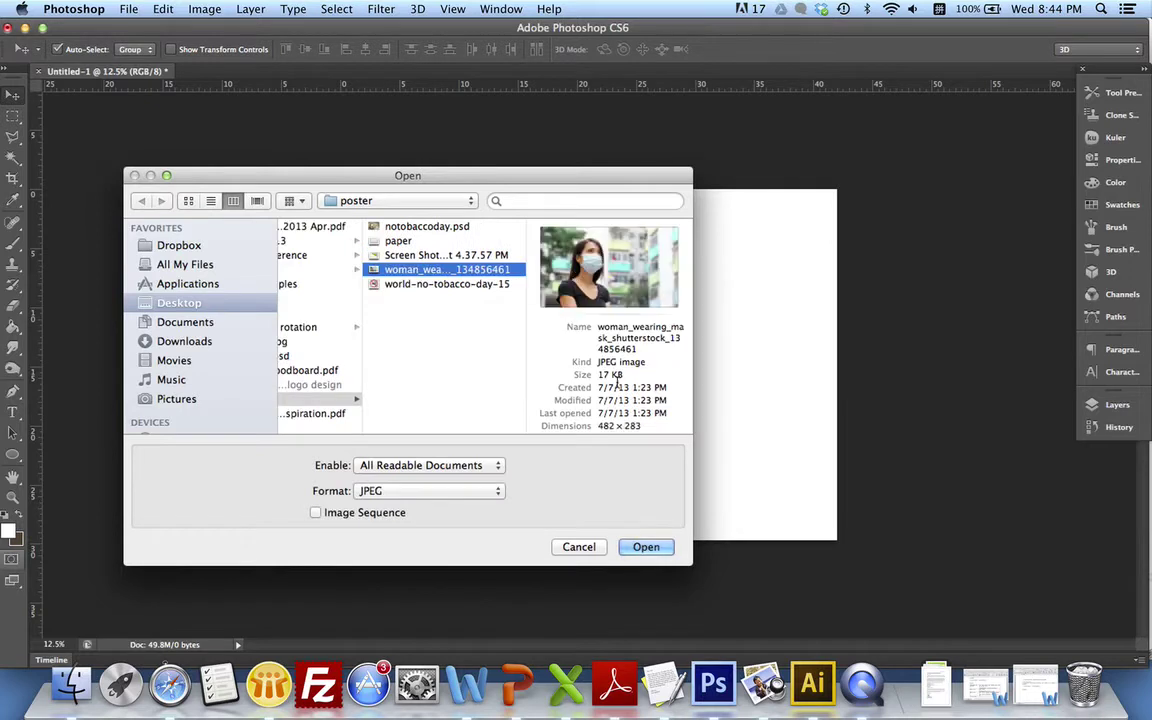
left_click(645, 547)
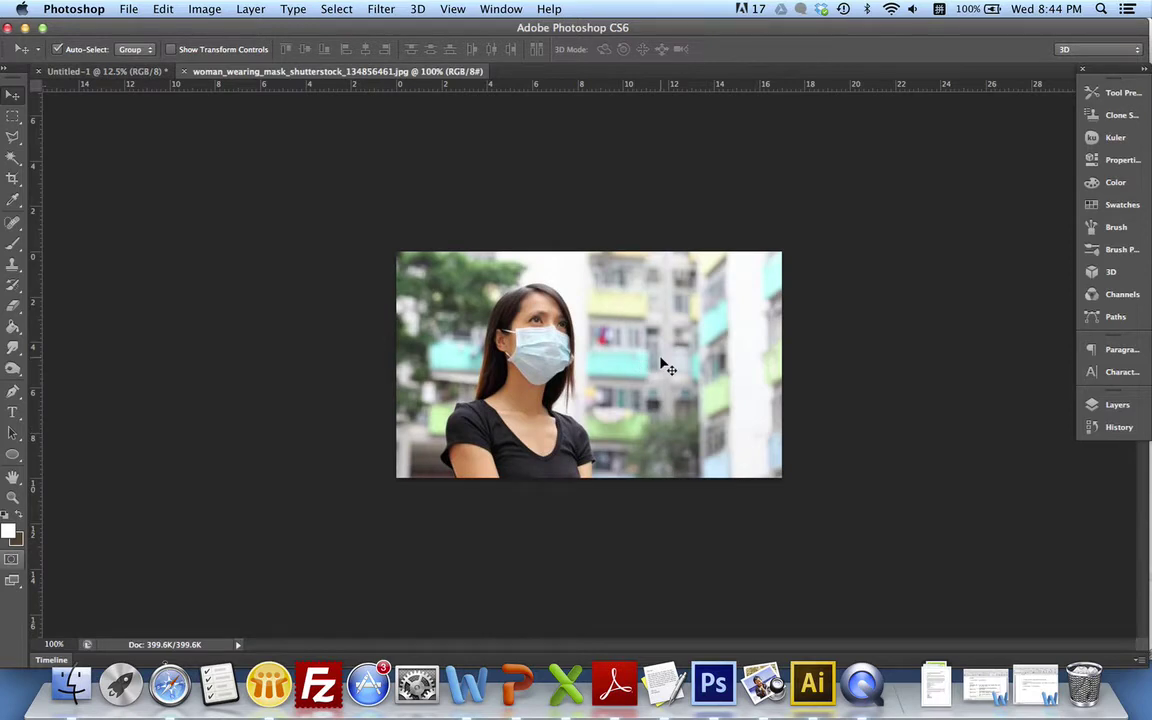
Step: Resample the photo of the masked woman to a resolution of 300 pixels/inch
left_click(204, 9)
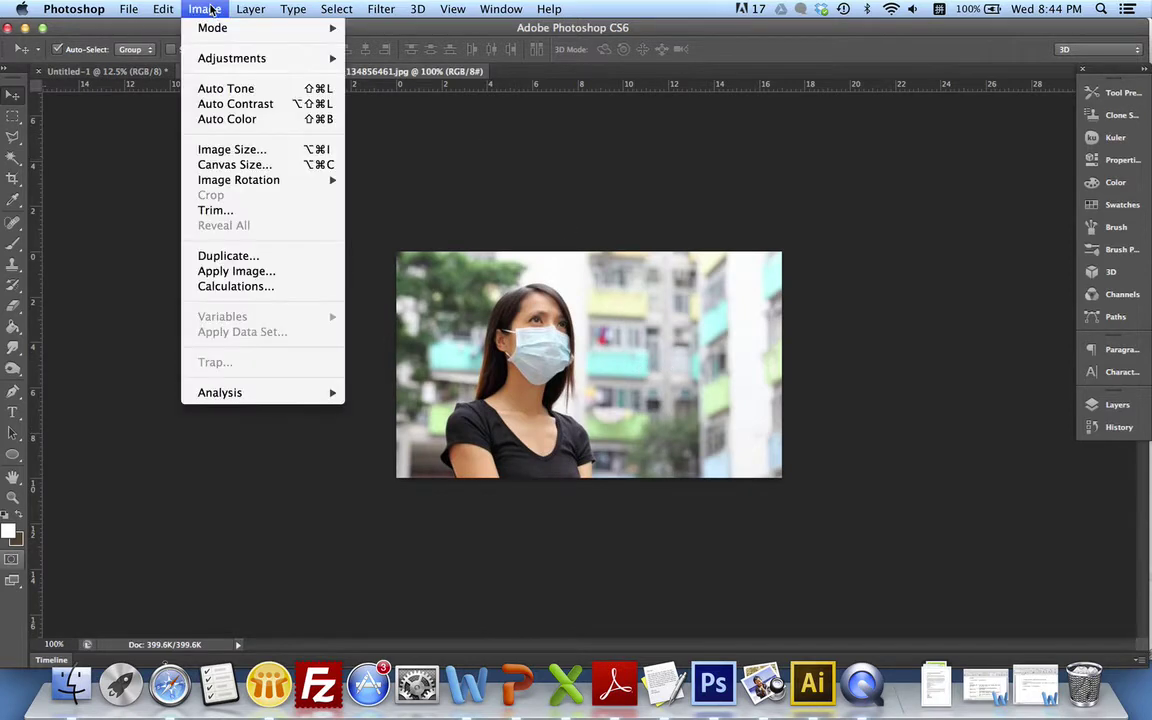
mouse_move(221, 60)
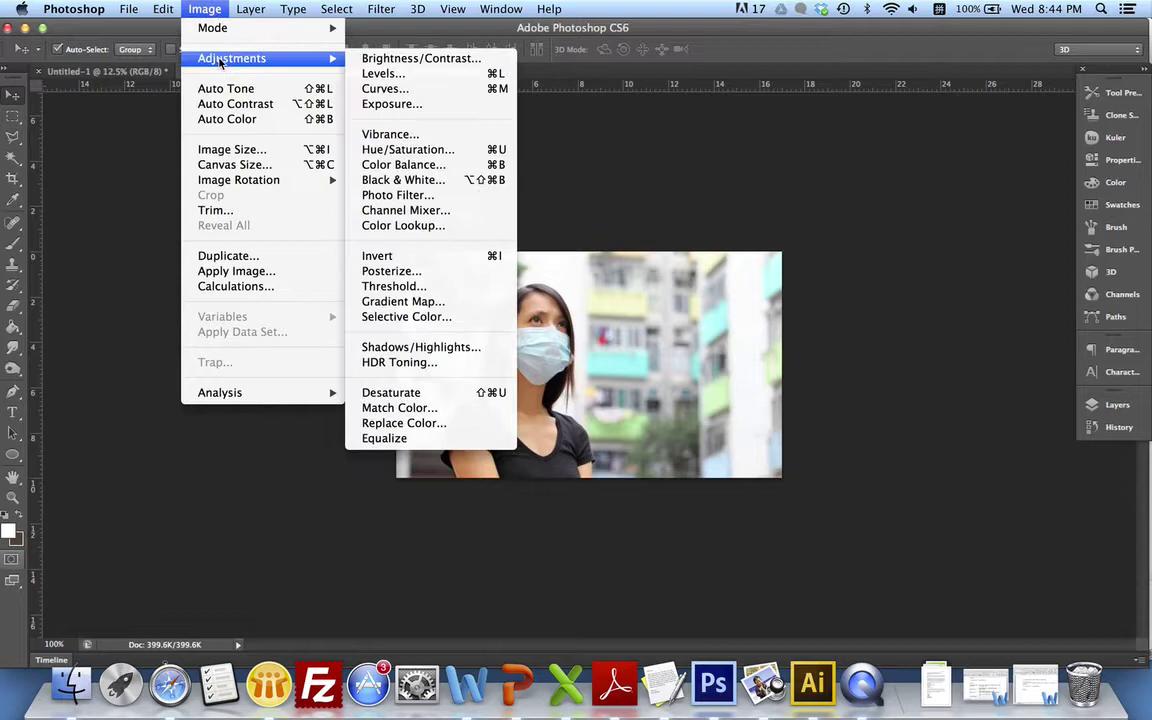
left_click(316, 150)
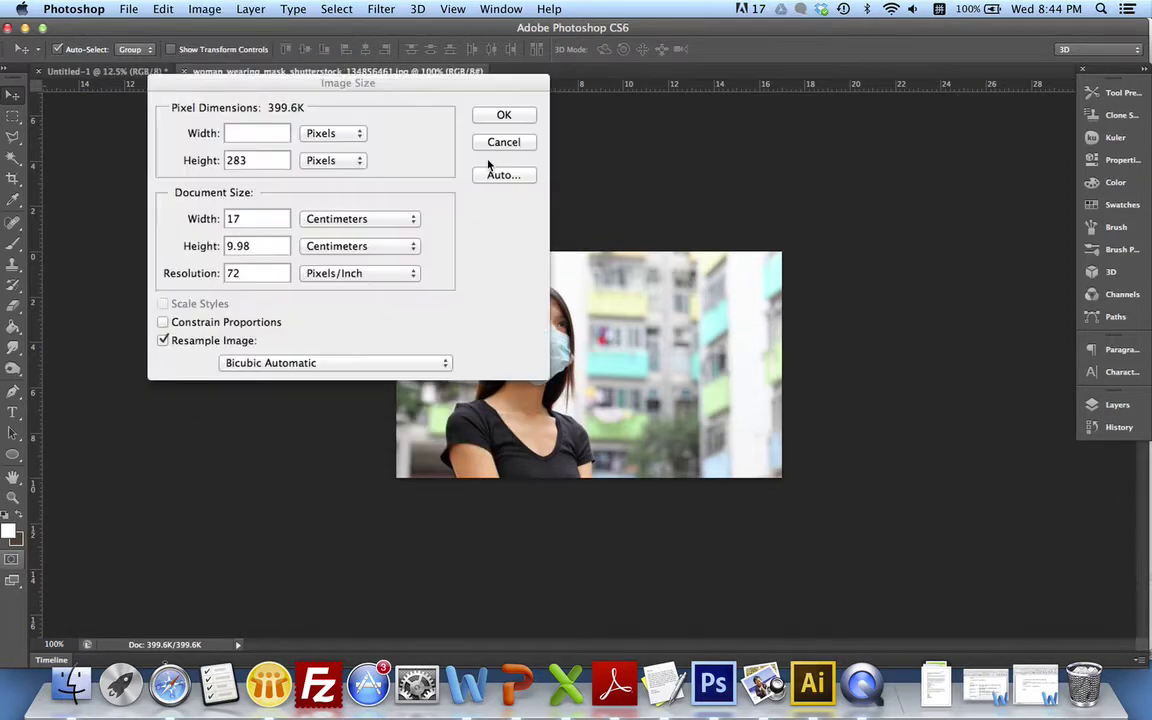
left_click_drag(387, 83, 366, 298)
double_click(236, 486)
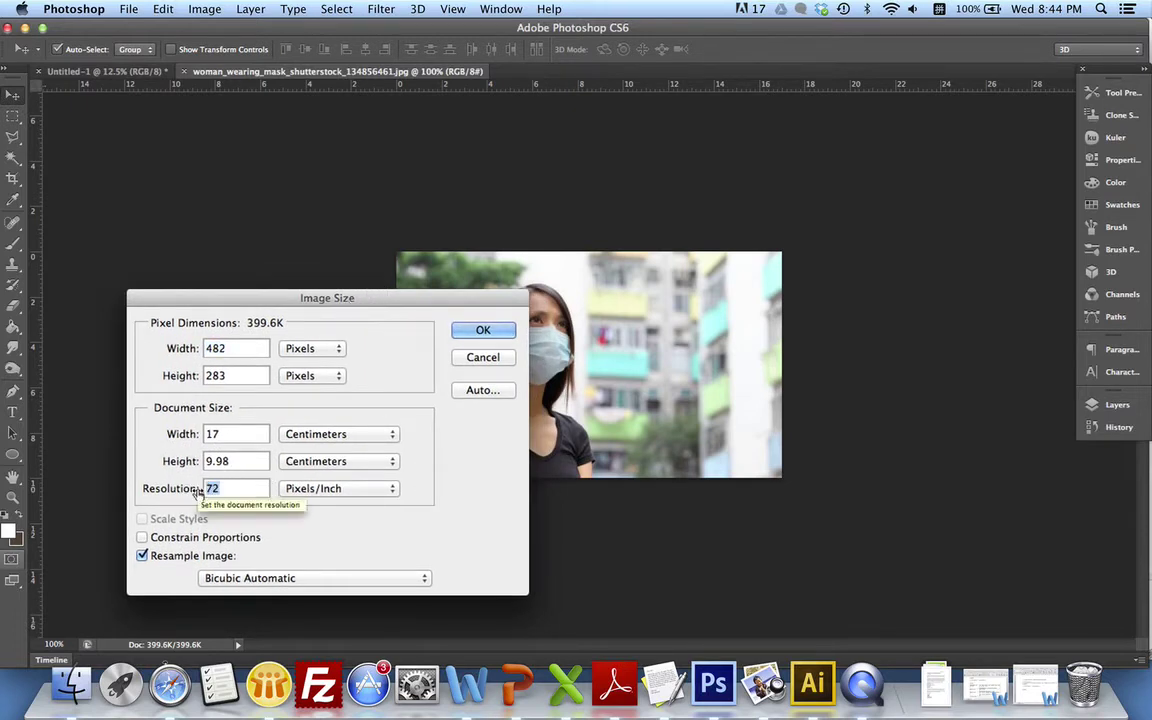
type("300")
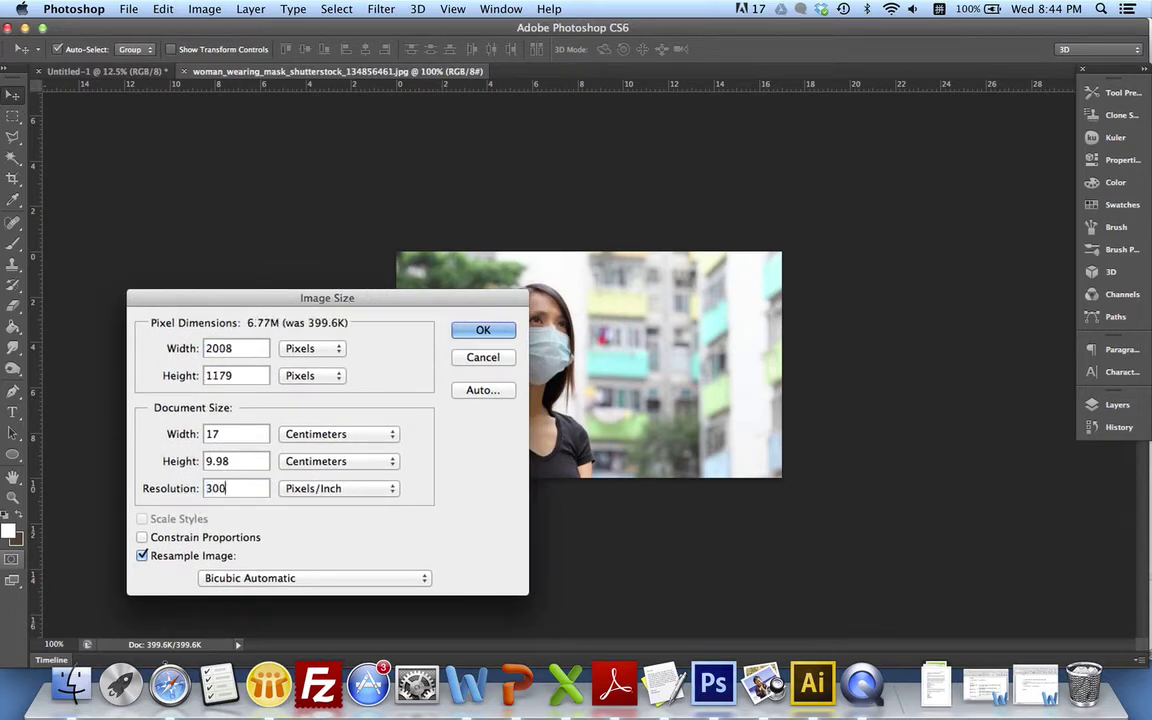
left_click(510, 330)
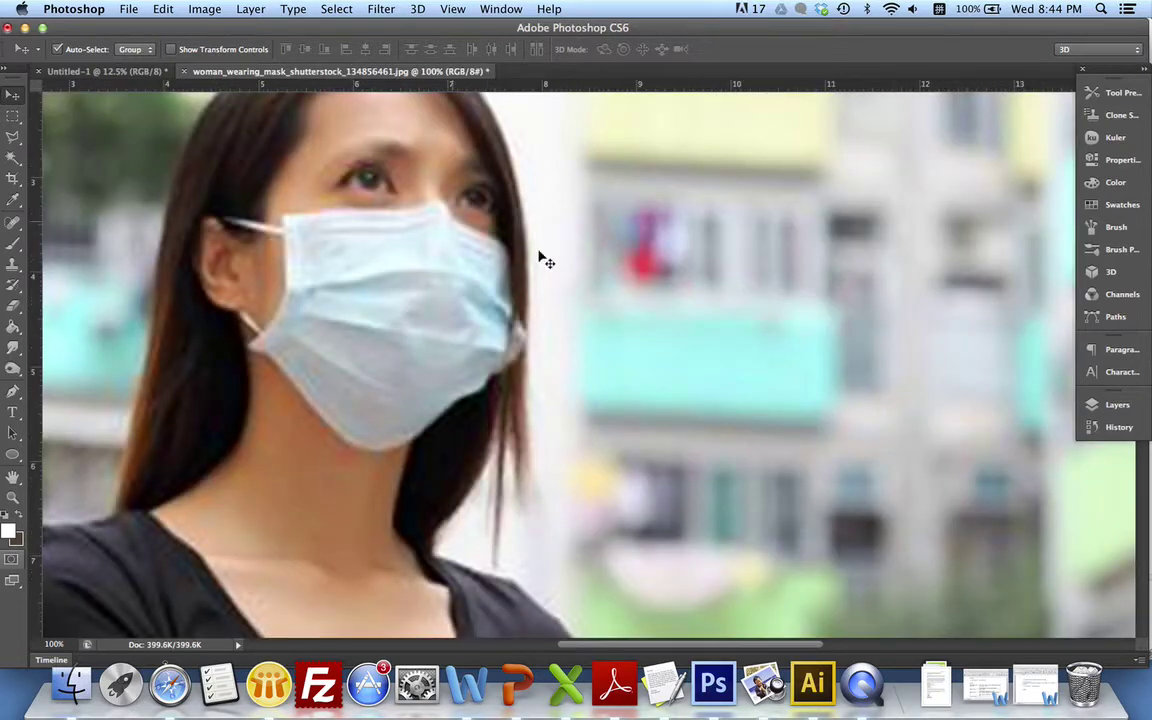
Step: Select the woman by tracing her whole outline with the Magnetic Lasso and closing it at the photo's bottom edge
key("super+minus")
key("super+minus")
key("super+minus")
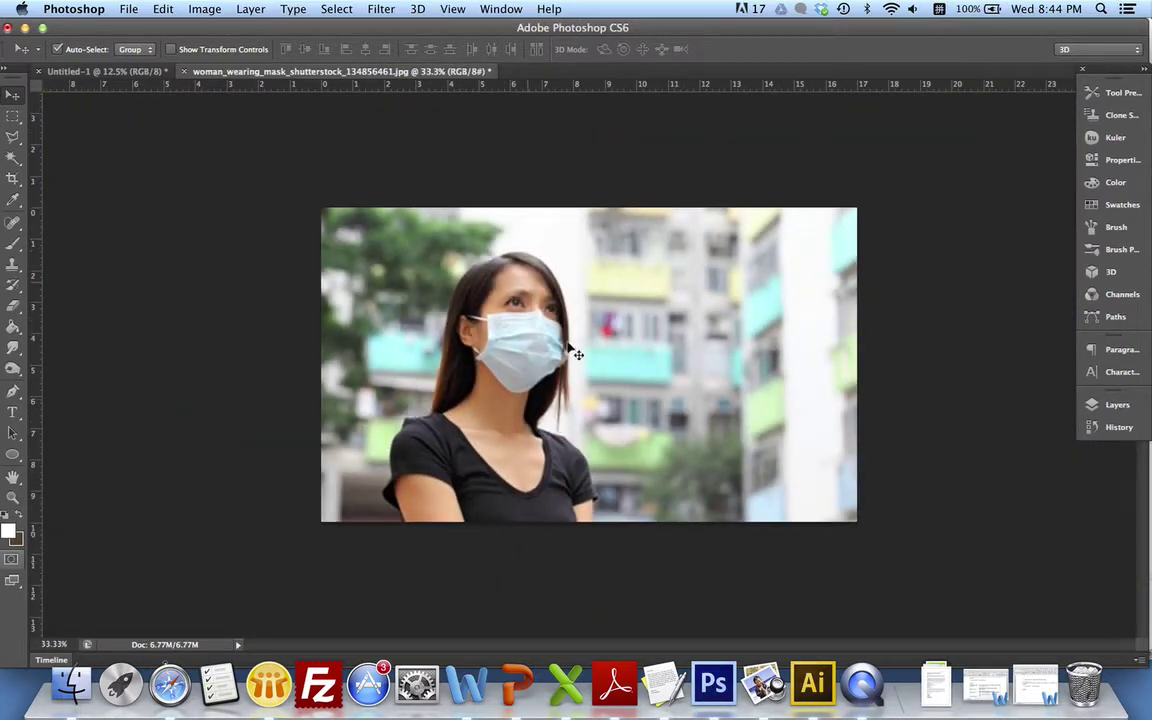
key("super+plus")
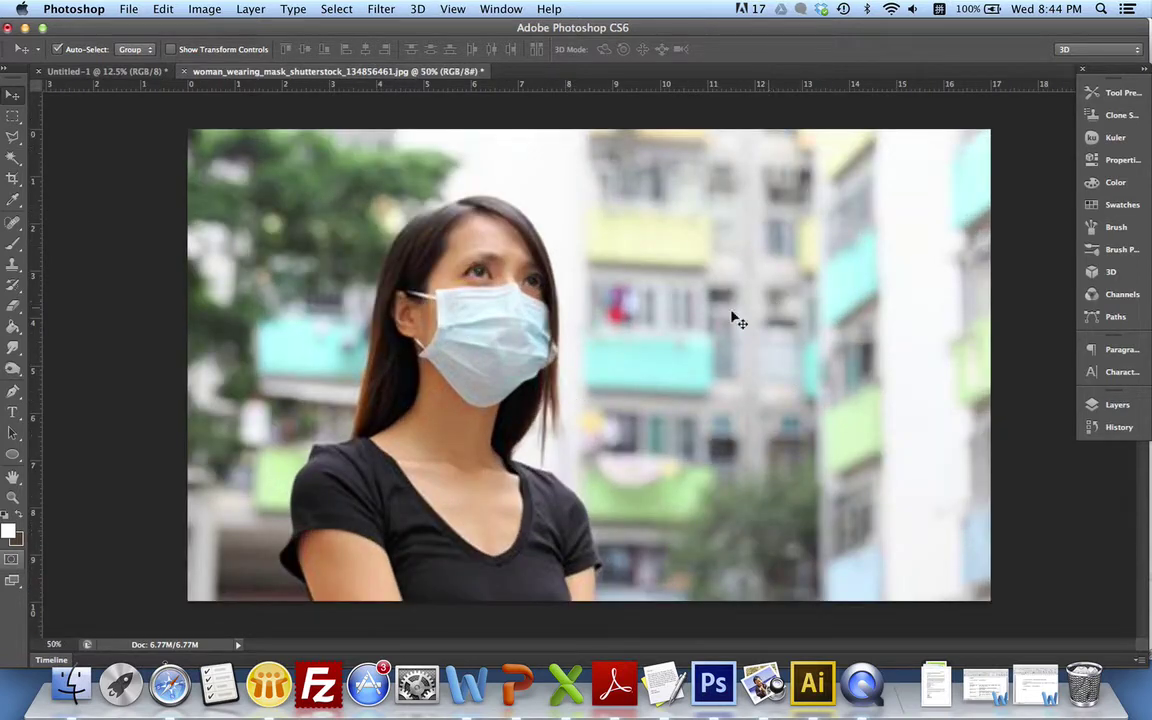
left_click_drag(12, 136, 50, 164)
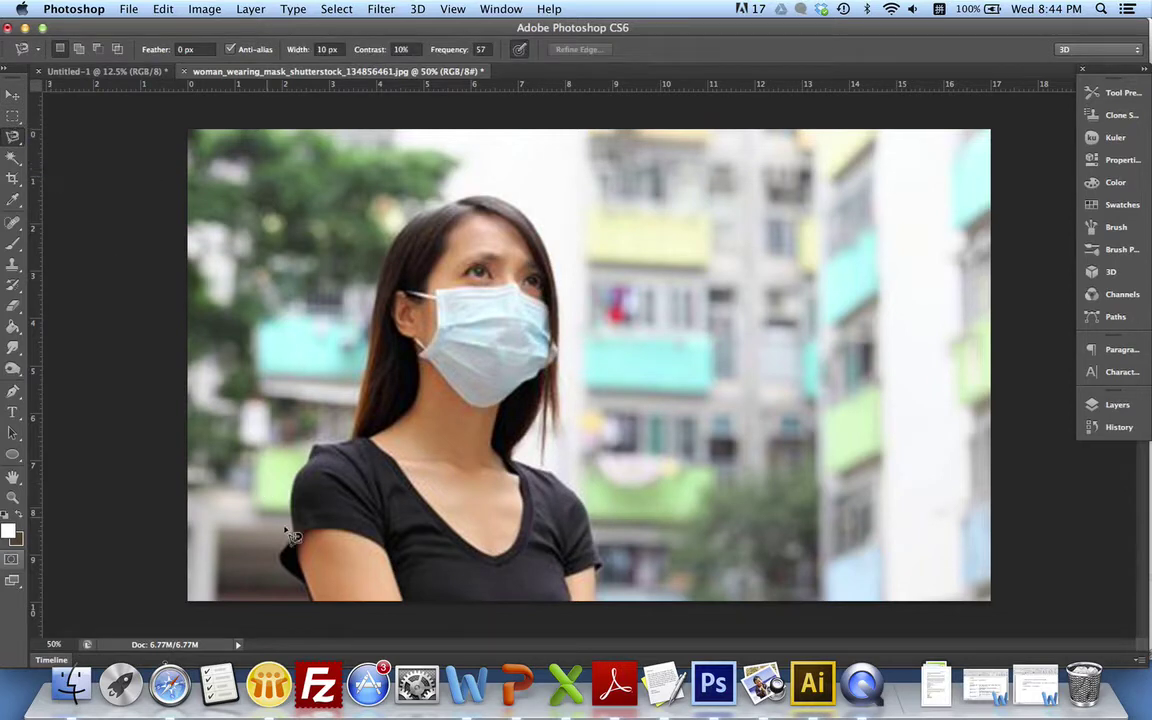
left_click(313, 602)
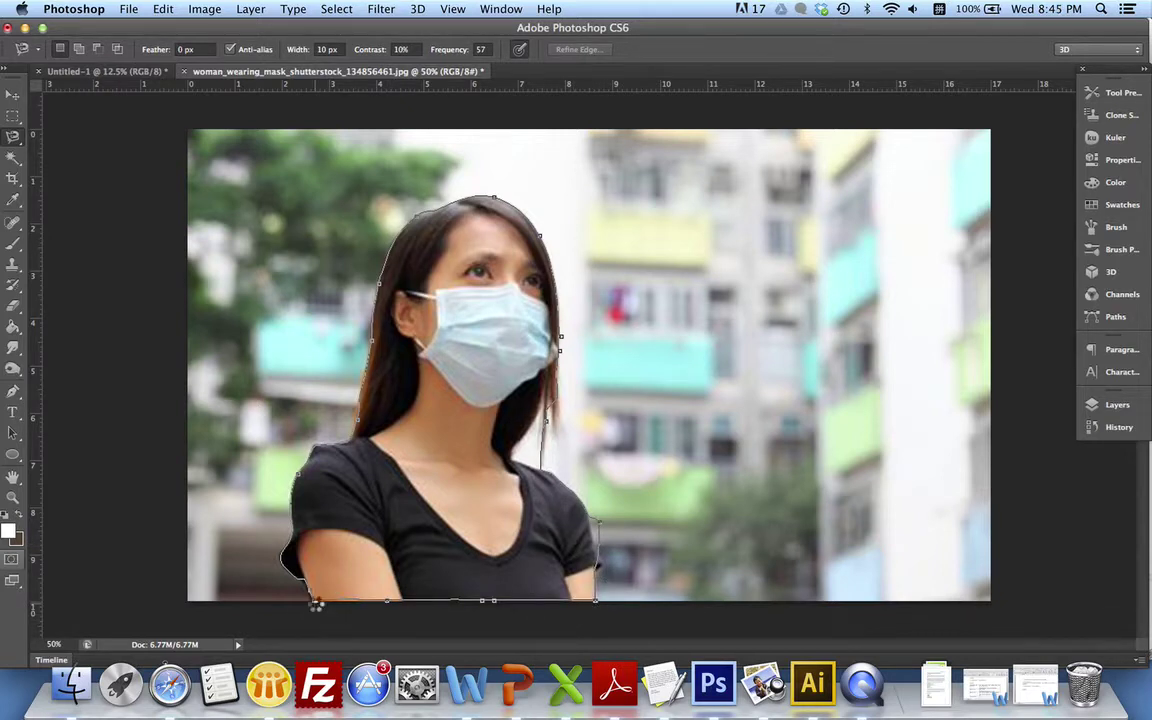
left_click(315, 602)
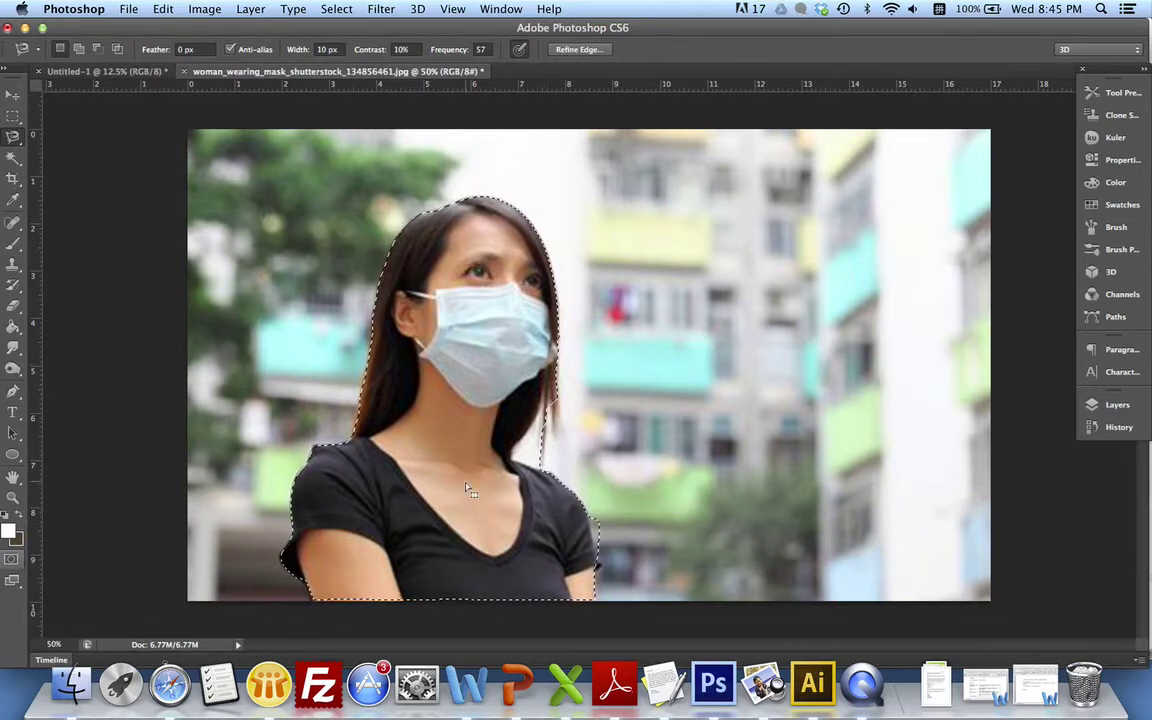
Step: Add the strip along the photo's bottom edge, between the woman's two arms, to the selection with the Polygonal Lasso
right_click(12, 137)
left_click(52, 148)
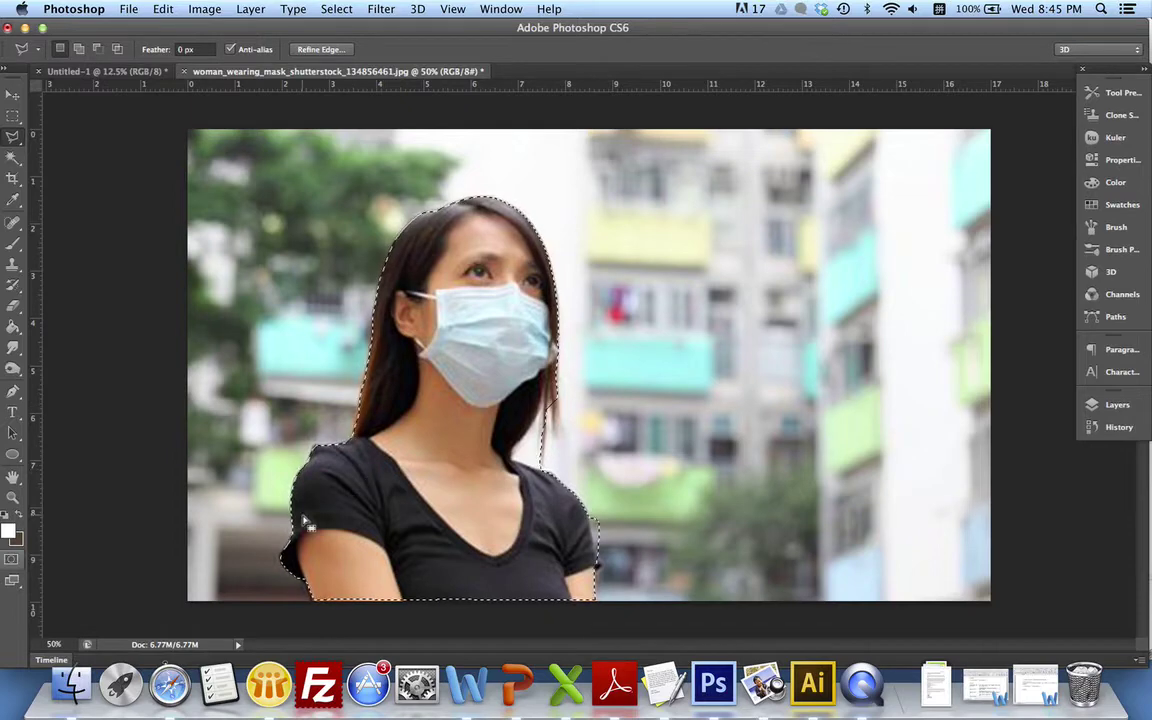
key("super+plus")
key("super+plus")
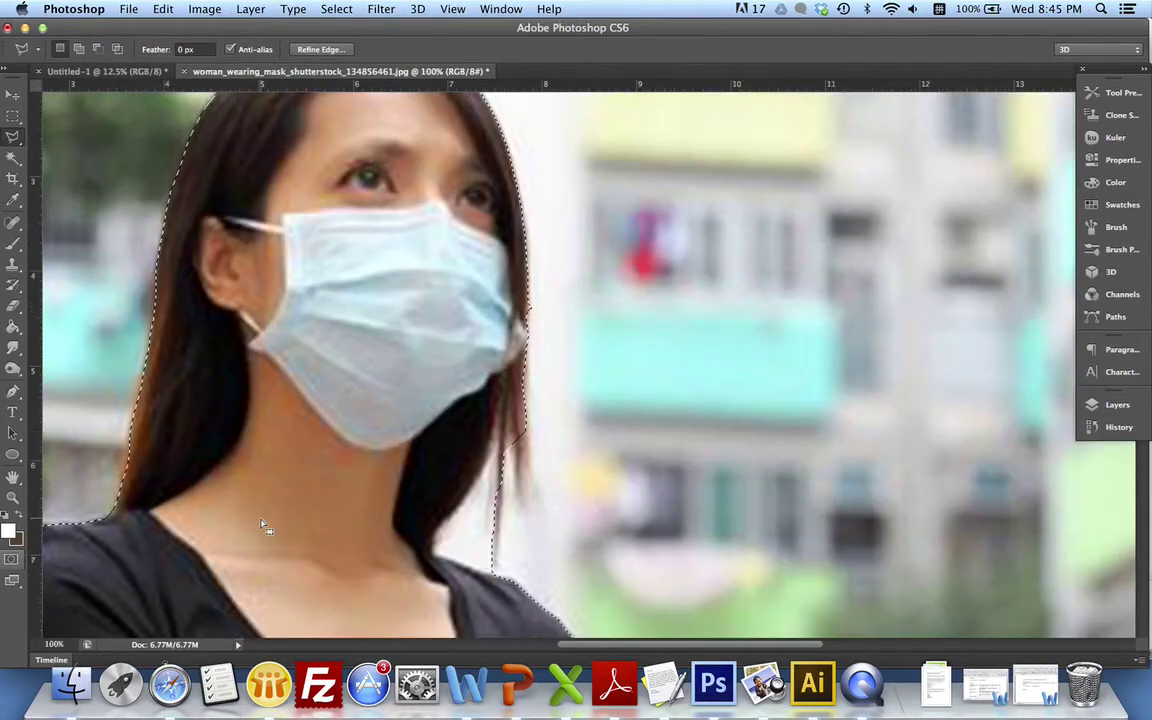
scroll(571, 314, "left", 10)
scroll(571, 314, "down", 4)
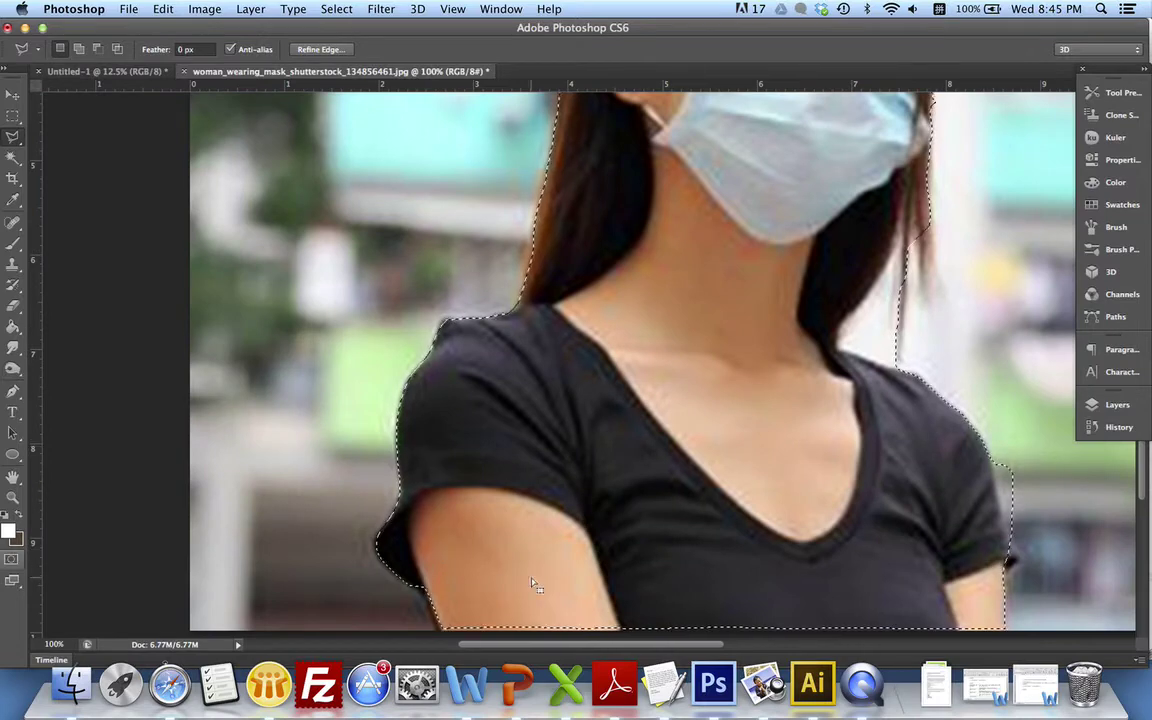
left_click_drag(530, 577, 390, 422)
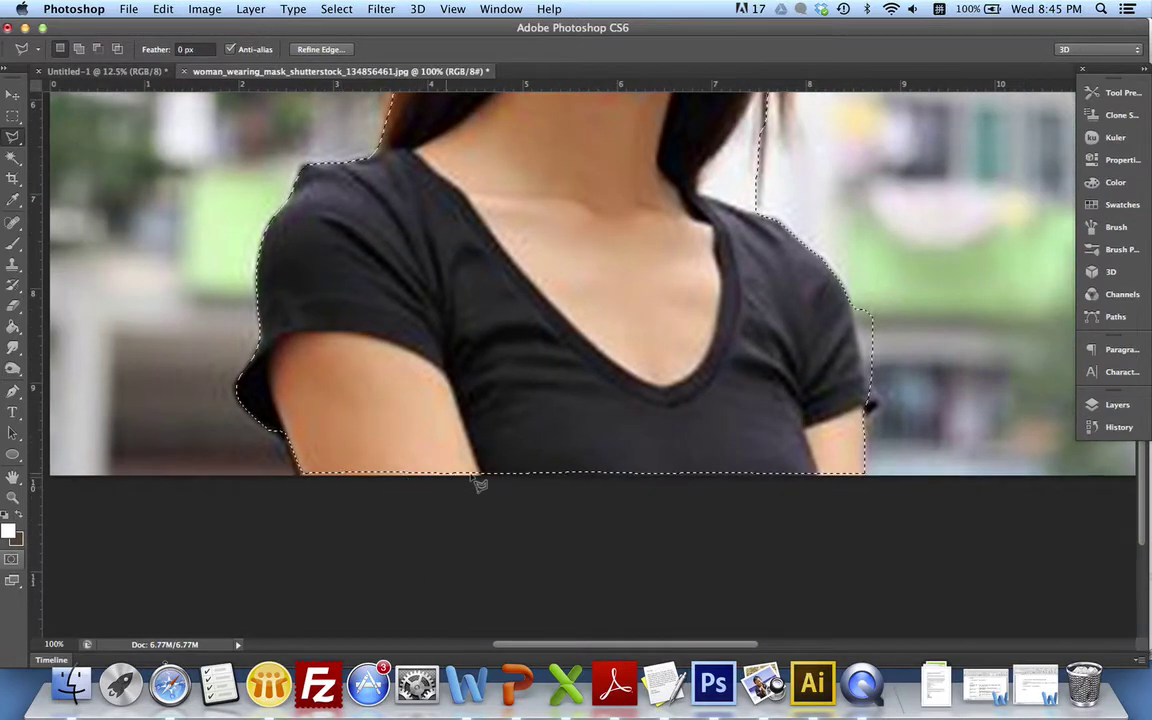
key("shift")
left_click(281, 430)
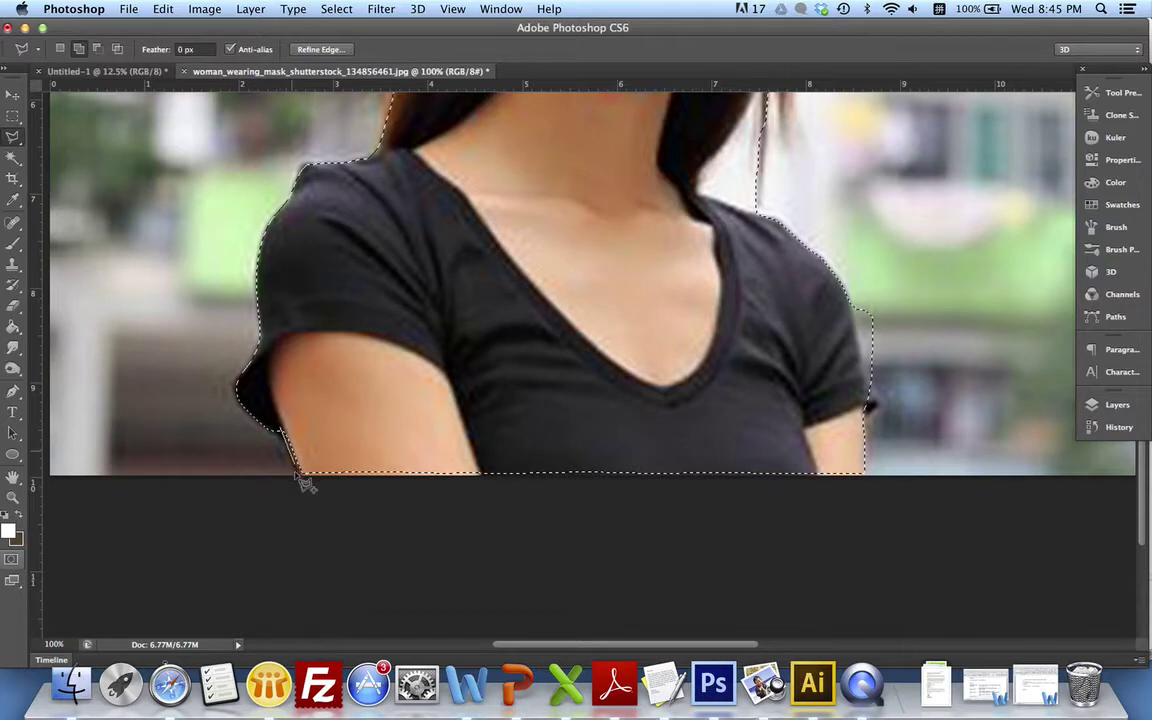
left_click(302, 479)
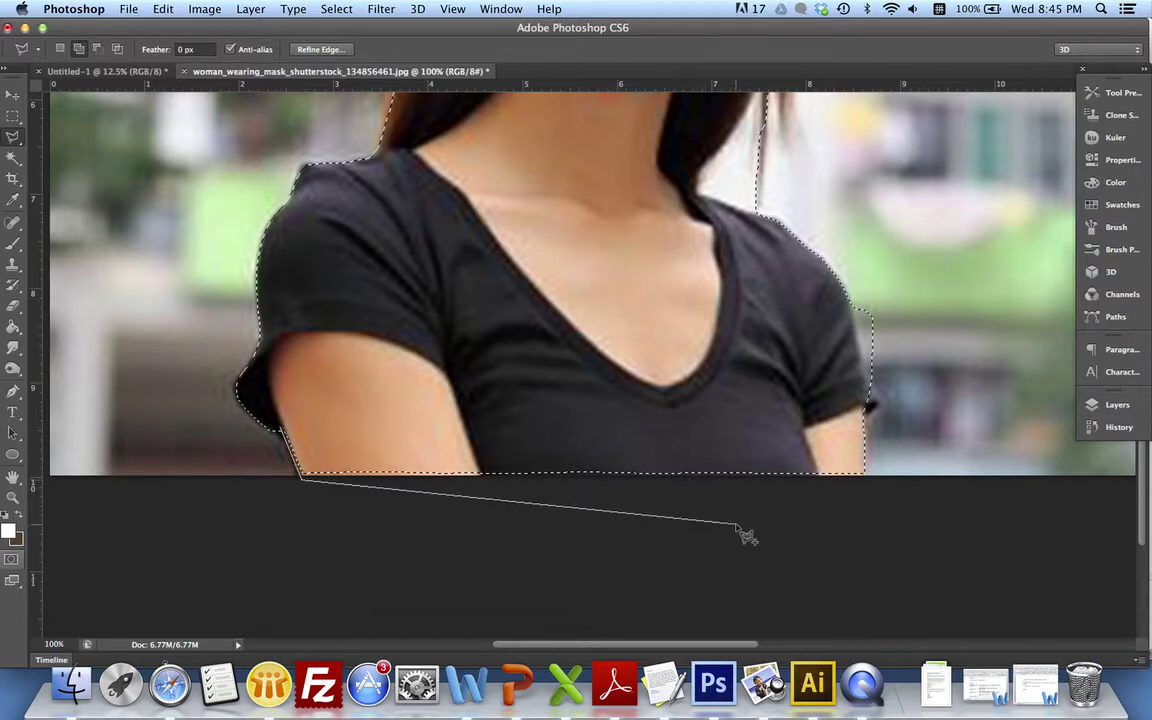
left_click(863, 455)
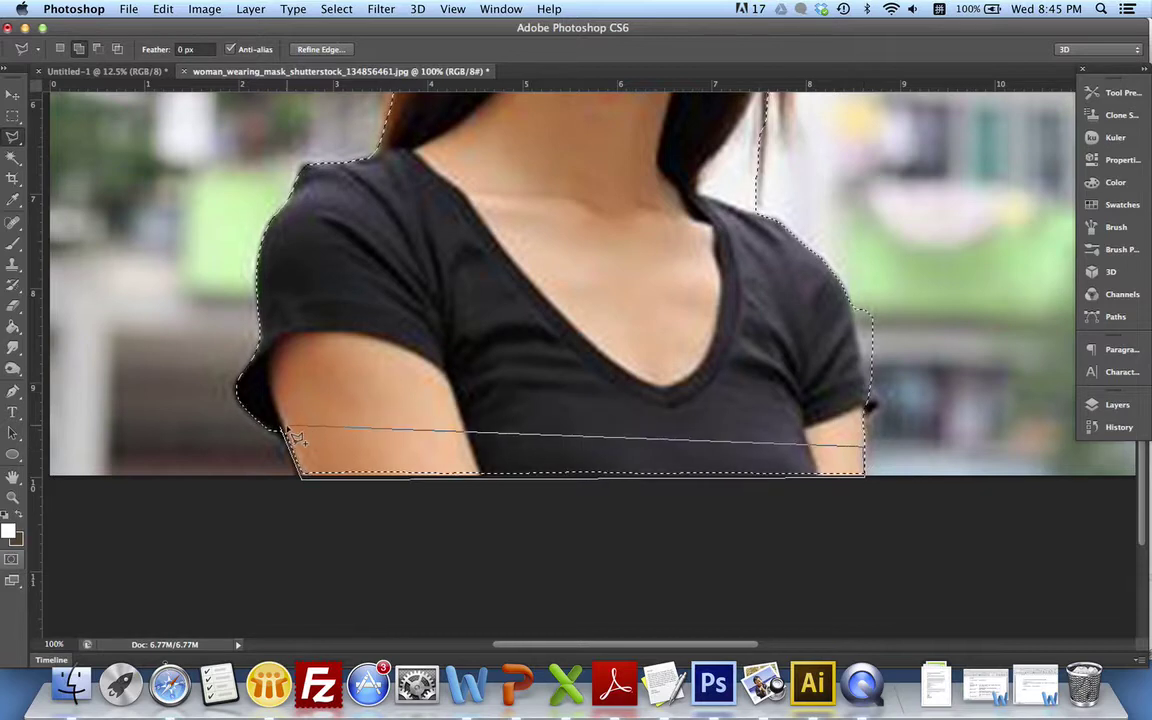
left_click(283, 434)
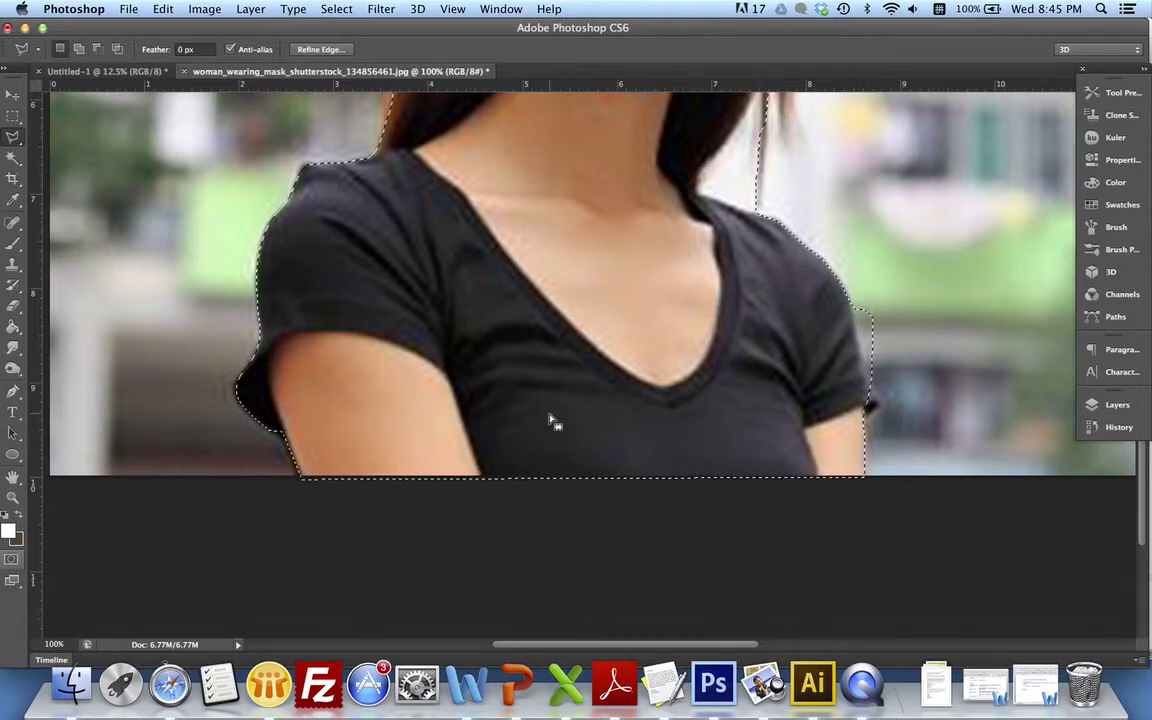
scroll(553, 417, "up", 1)
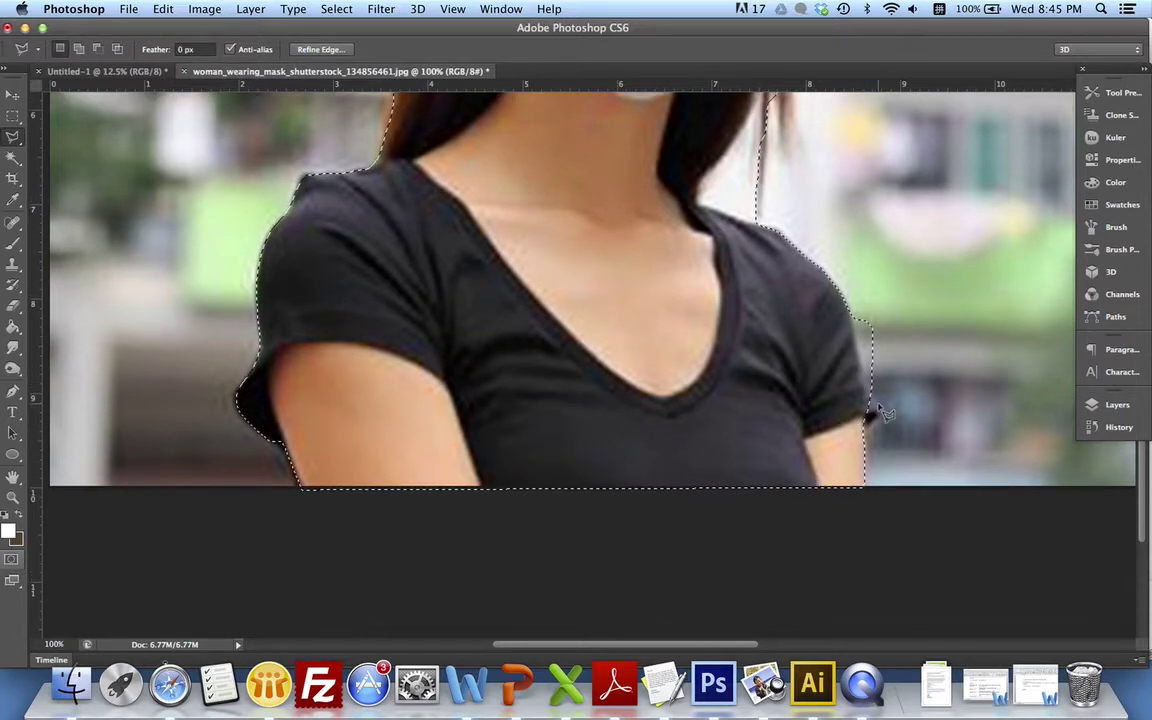
Step: Add the missing sleeve tip and upper-arm edge on the photo's right side to the woman's selection with the Polygonal Lasso
key("shift")
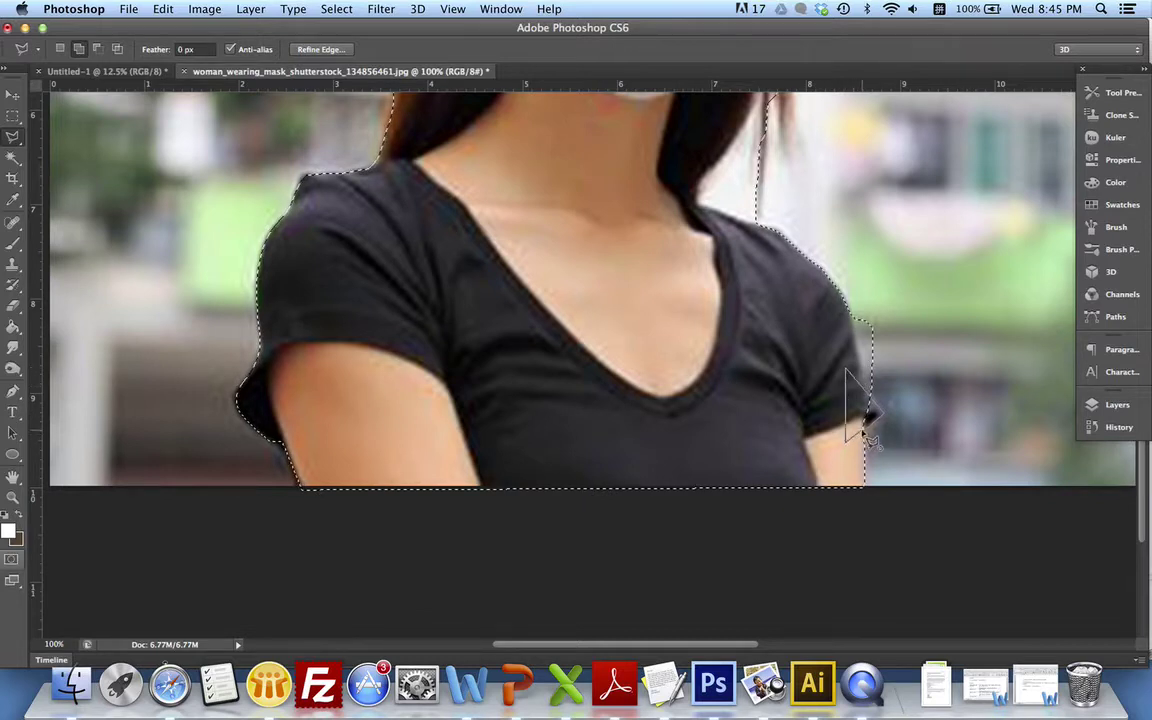
left_click_drag(863, 439, 865, 439)
scroll(840, 438, "up", 3)
scroll(840, 438, "right", 2)
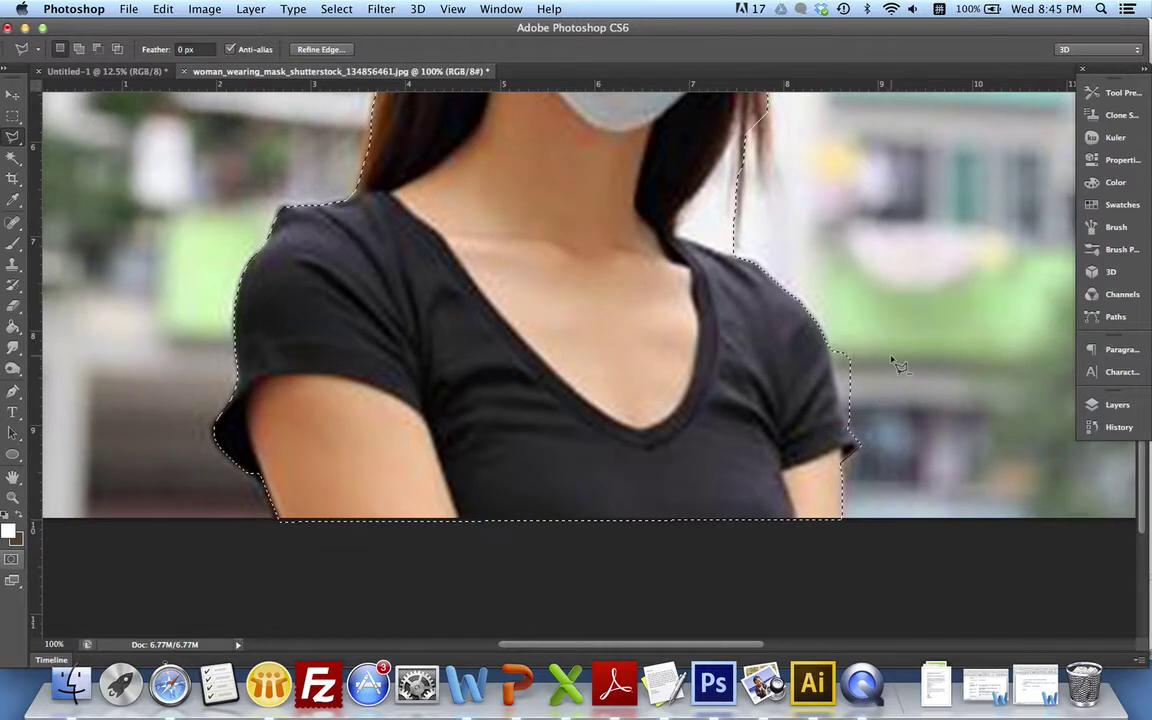
Step: Subtract the patch of background beside the right-hand sleeve from the woman's selection, following the sleeve's outer edge
key("alt")
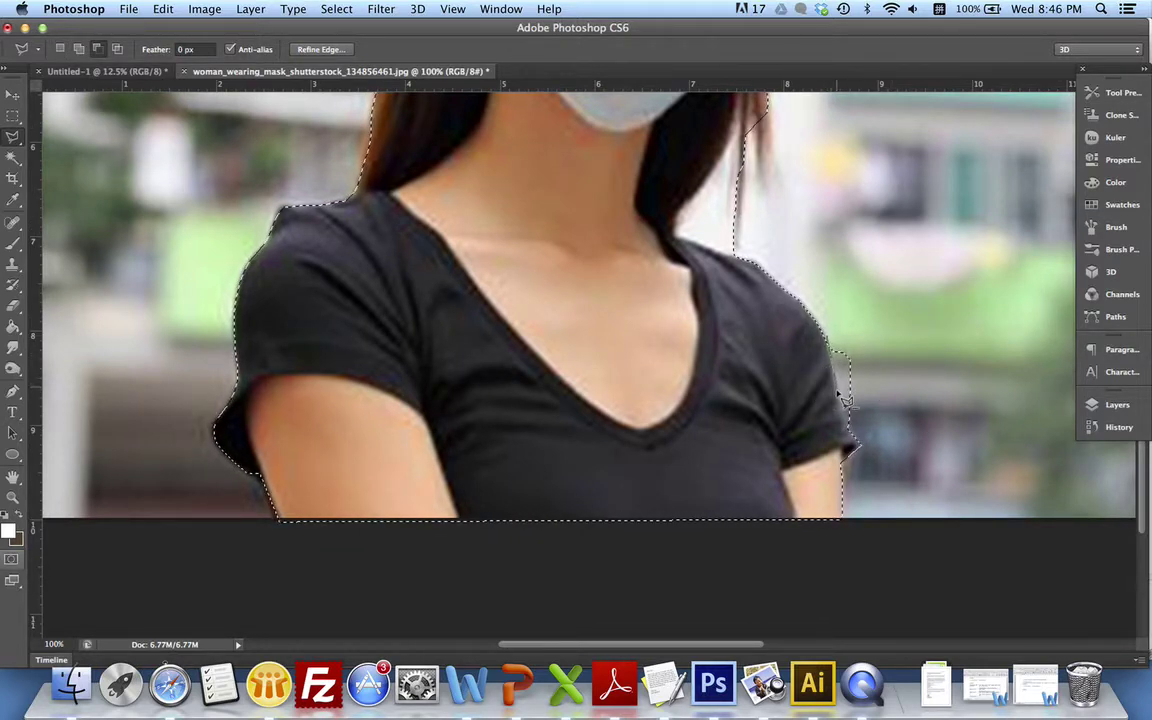
left_click(848, 435)
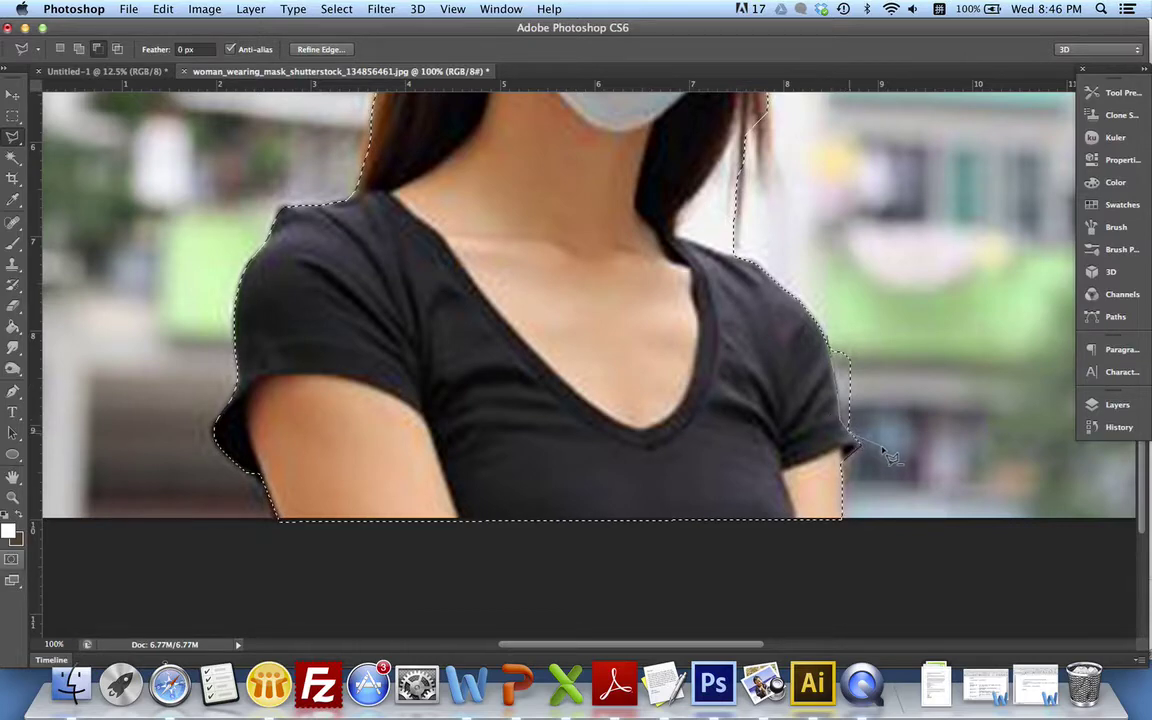
left_click(883, 302)
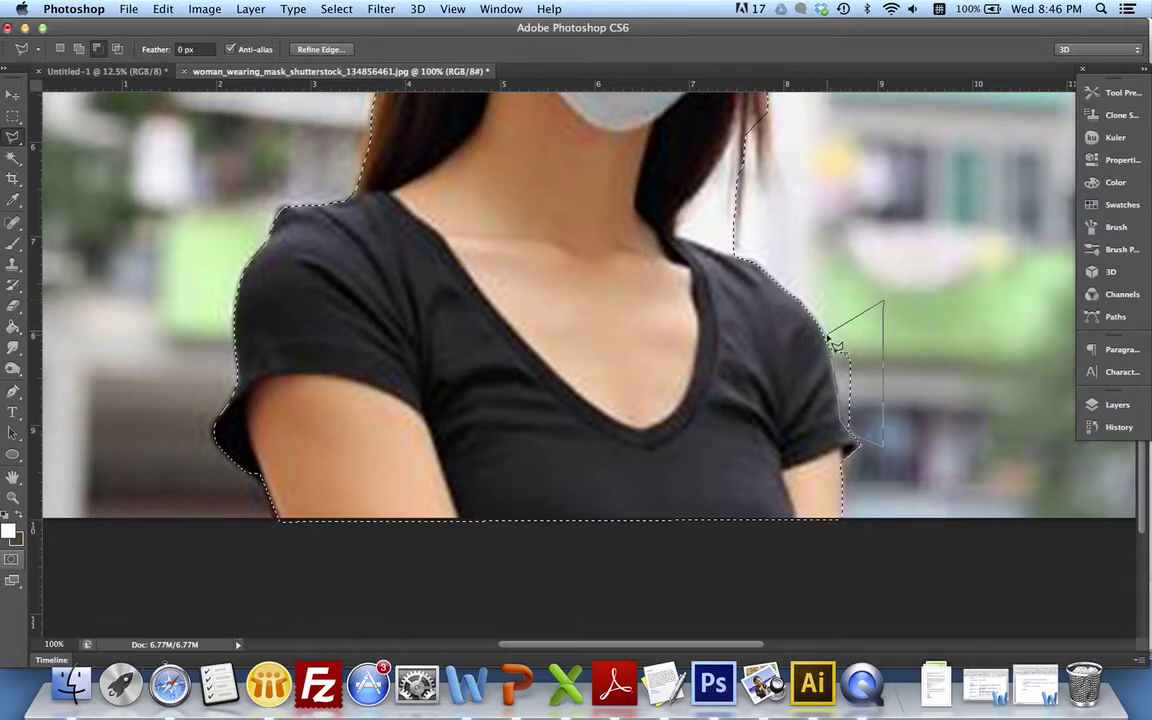
key("Escape")
scroll(856, 327, "up", 5)
scroll(856, 327, "up", 1)
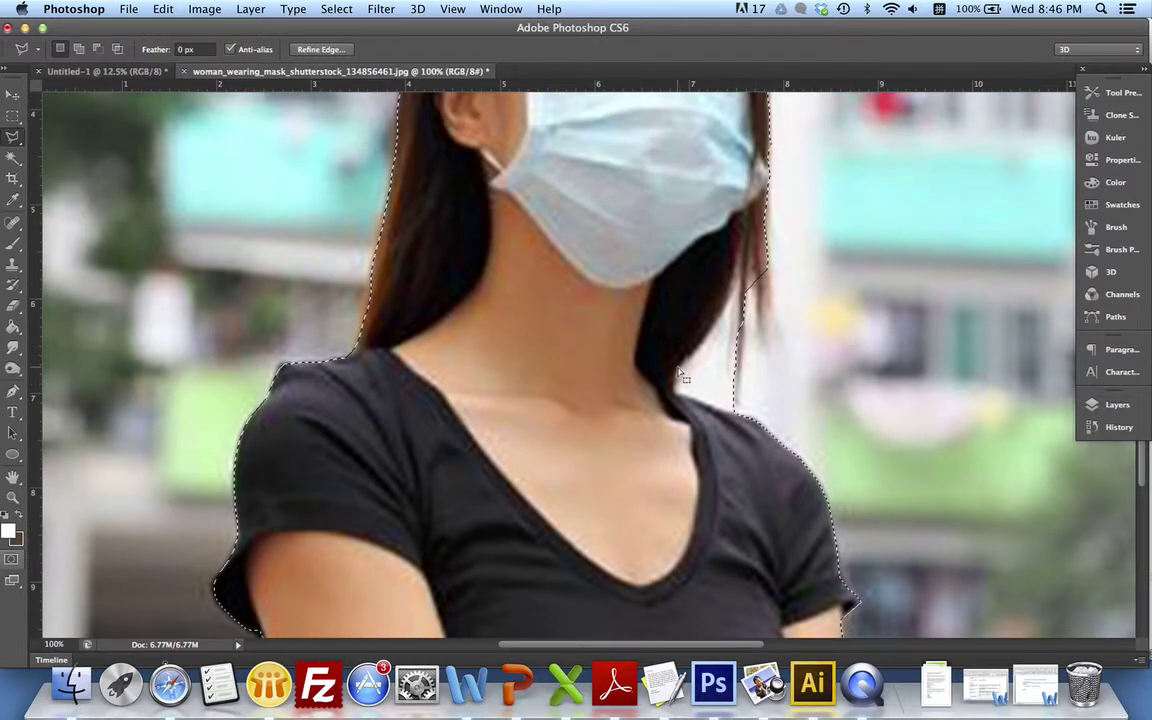
Step: Subtract the background between the neck, shoulder and loose hair strands on the right from the woman's selection
key("alt")
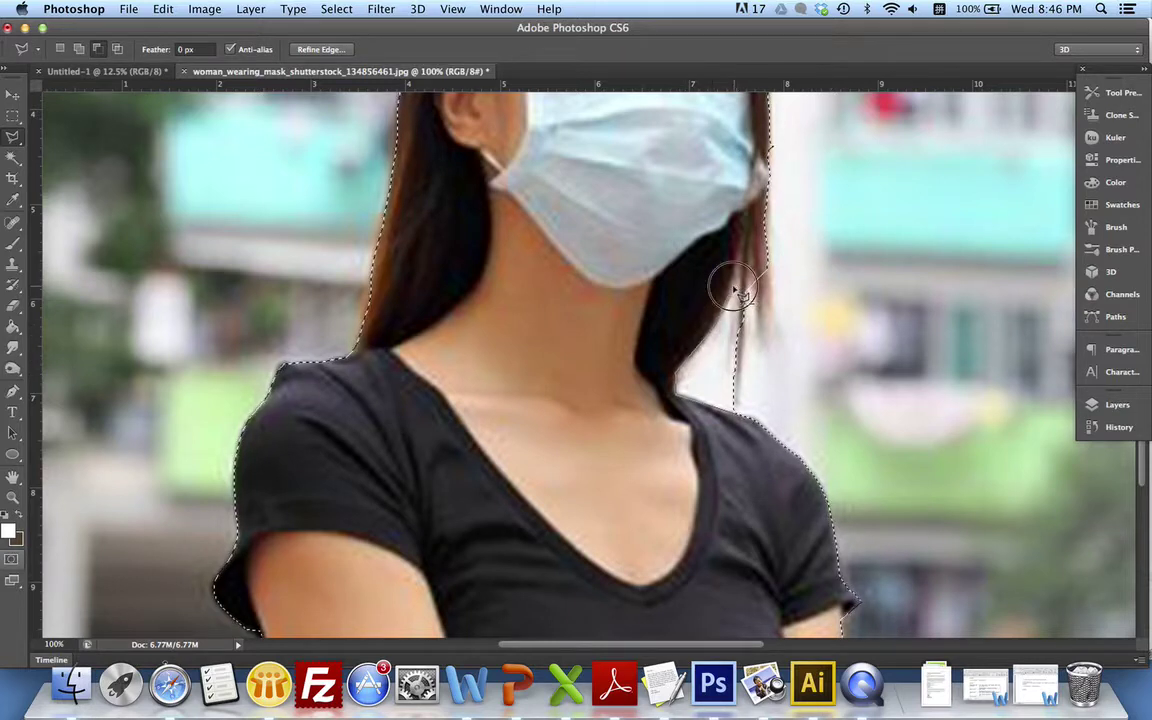
left_click(746, 412)
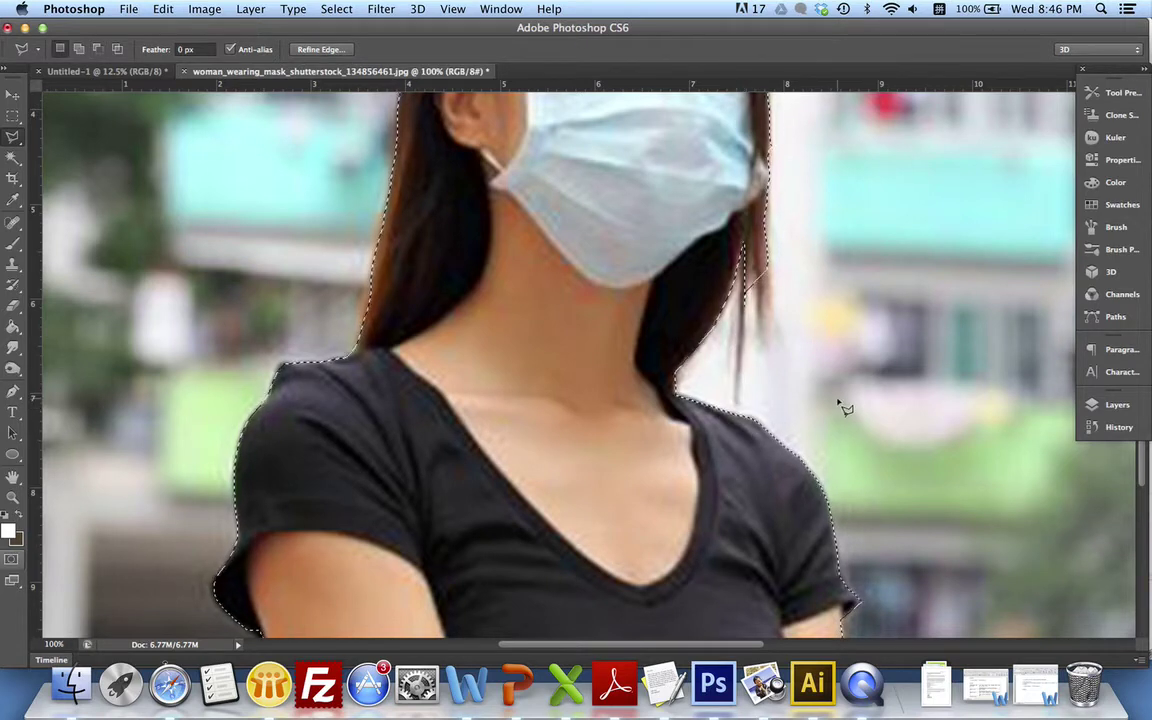
key("alt")
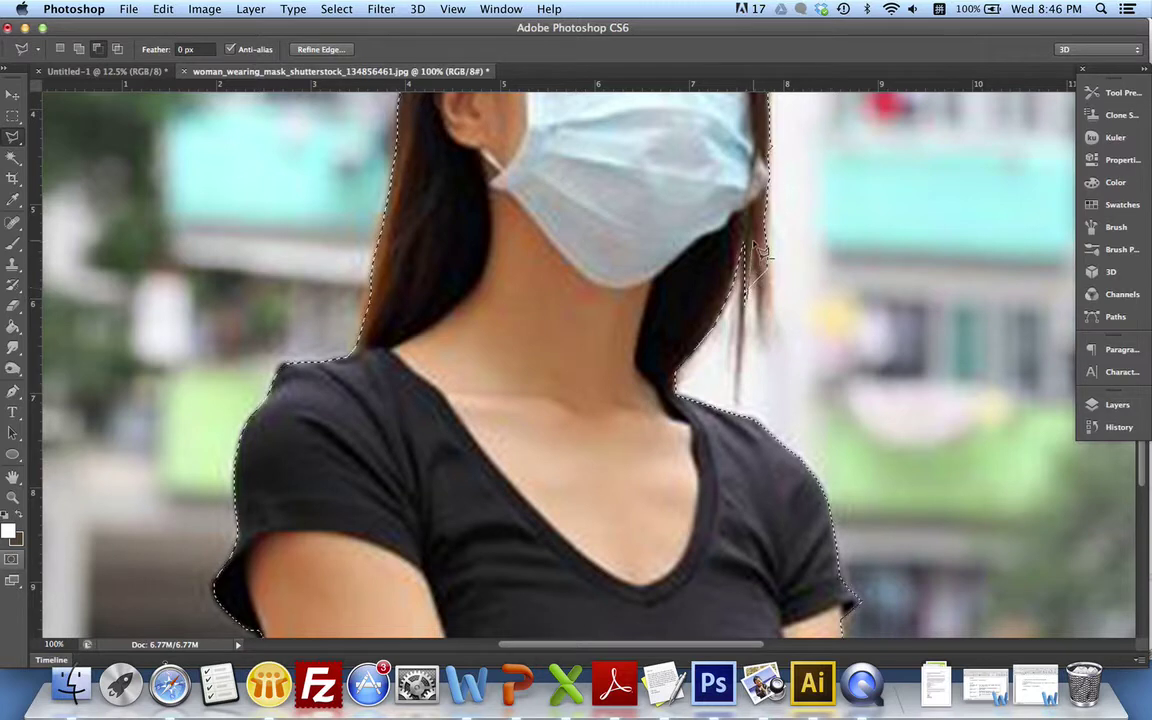
double_click(757, 310)
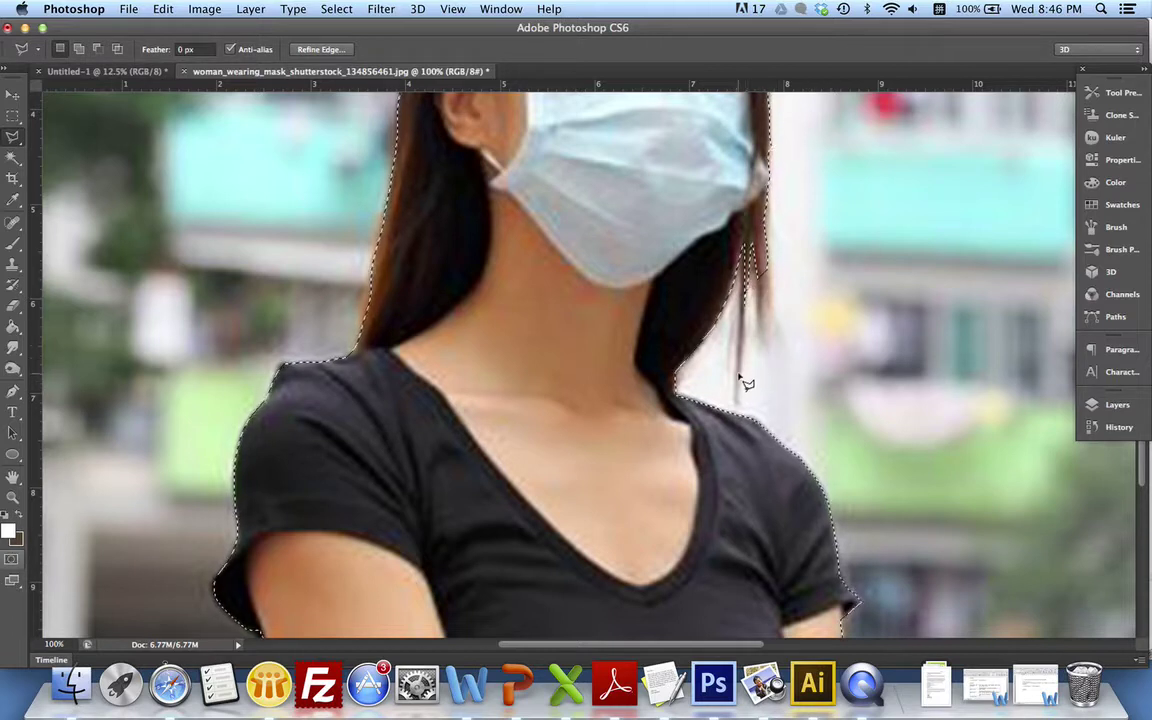
Step: Add the thin tips of the loose hair strands above the right-hand shoulder to the woman's selection
key("shift")
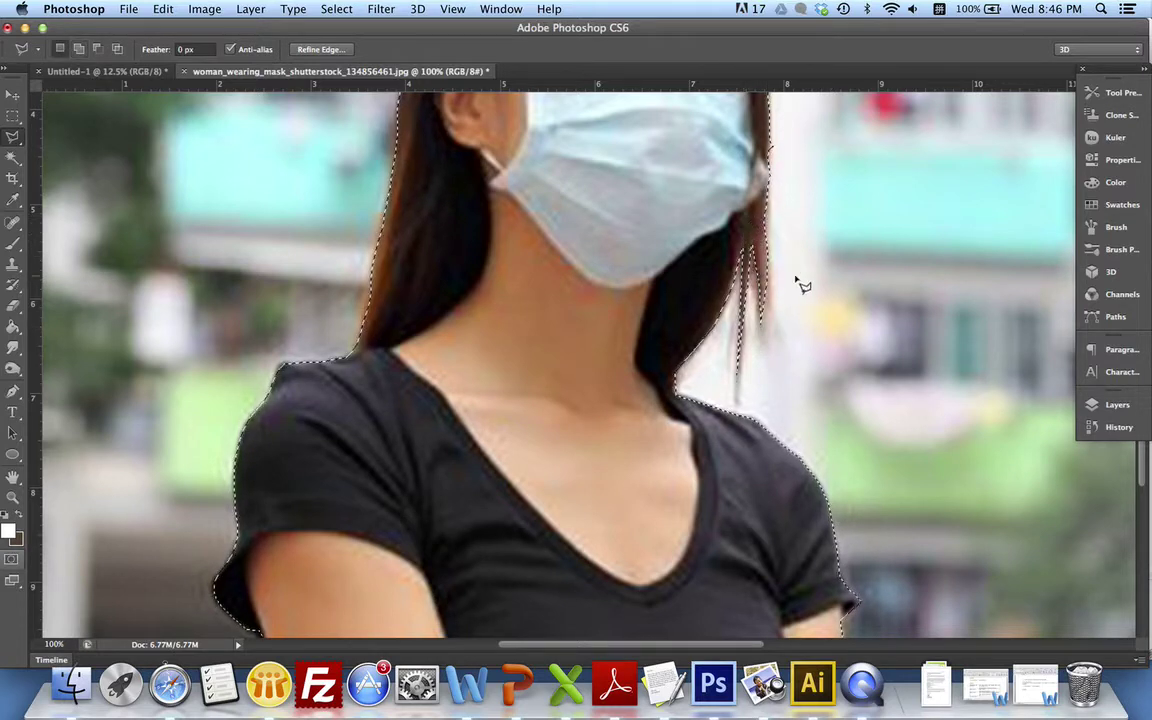
key("Return")
scroll(805, 292, "up", 1)
scroll(805, 292, "up", 5)
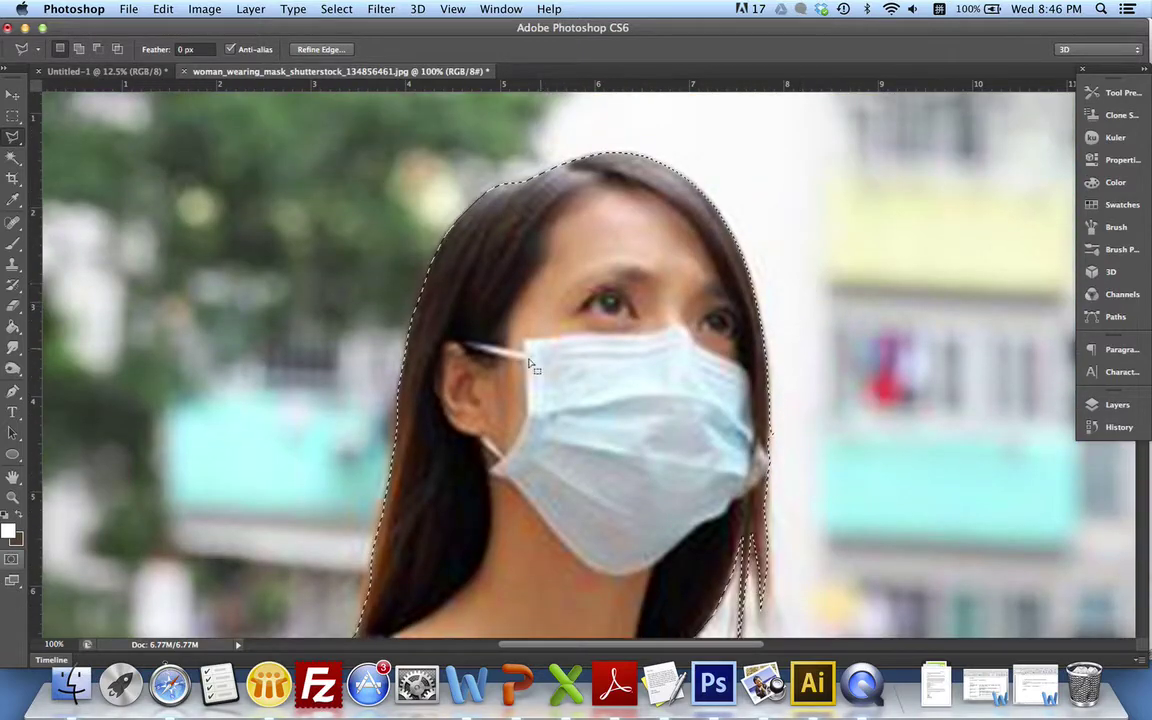
Step: Copy the selected woman from the photo and paste her into the Untitled-1 poster document
scroll(530, 366, "down", 10)
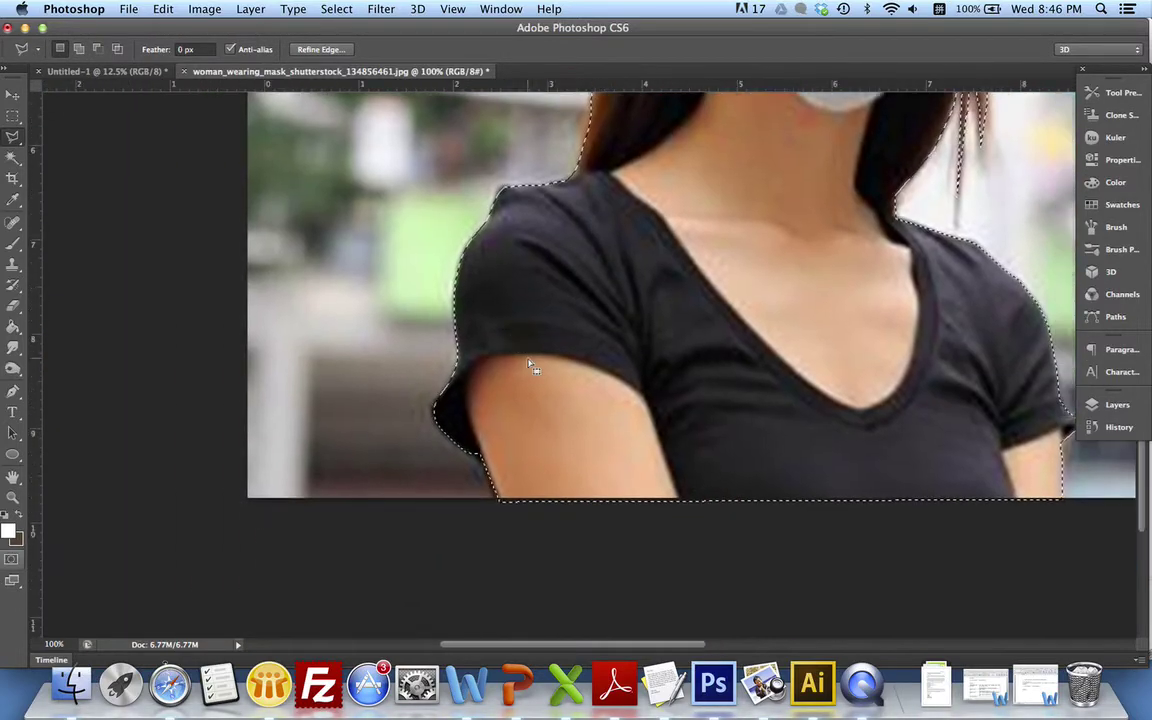
key("super+minus")
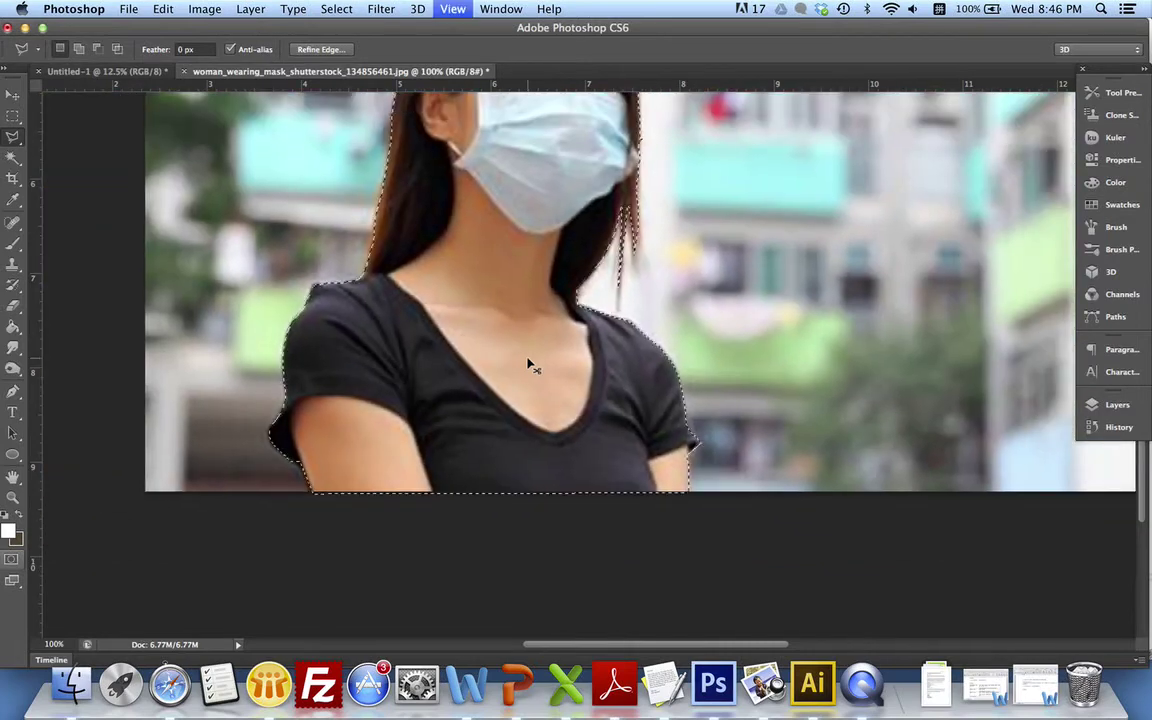
key("super+minus")
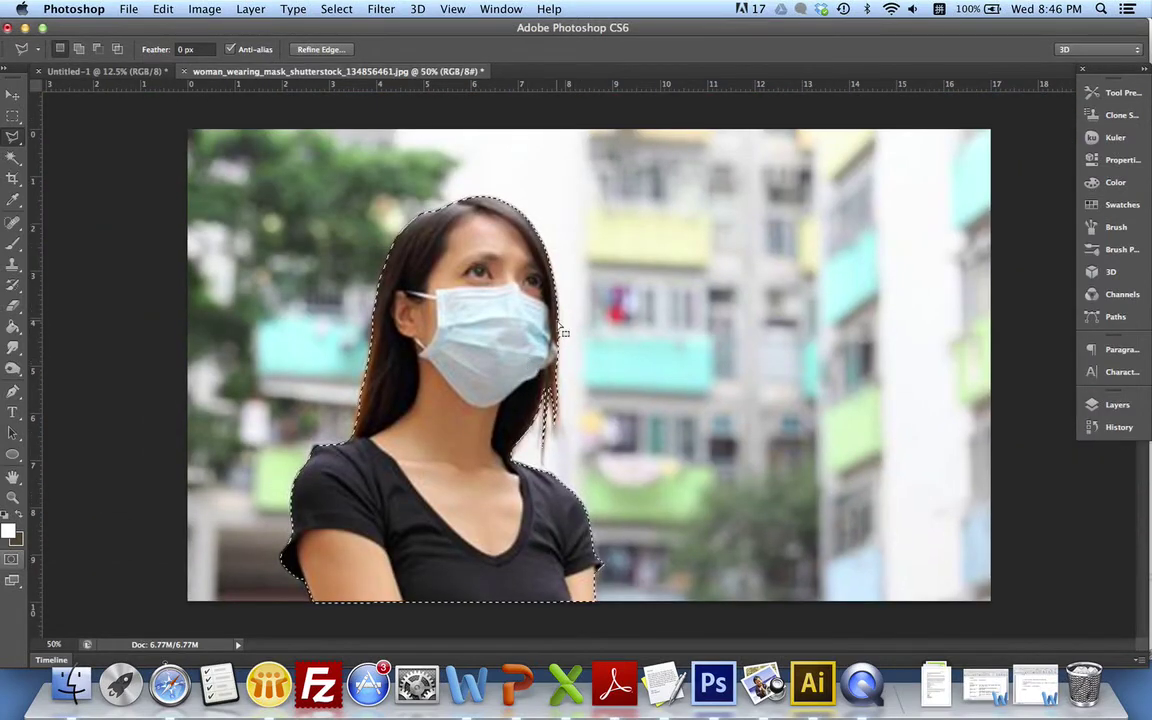
left_click(163, 9)
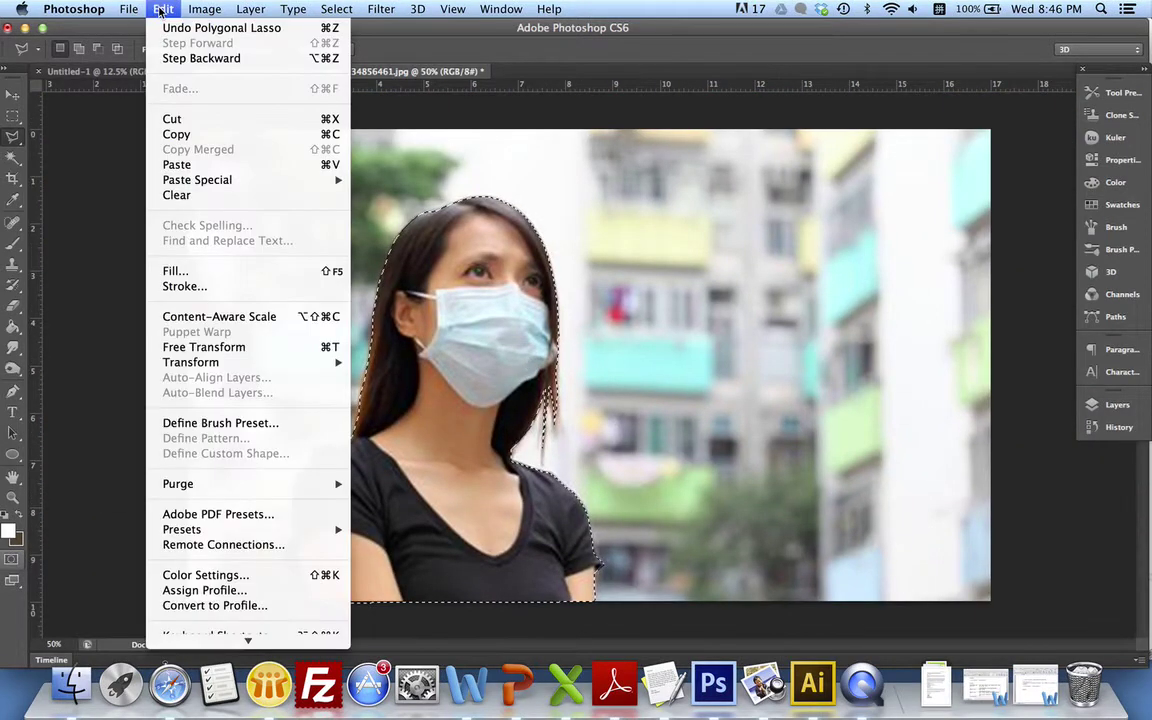
left_click(190, 135)
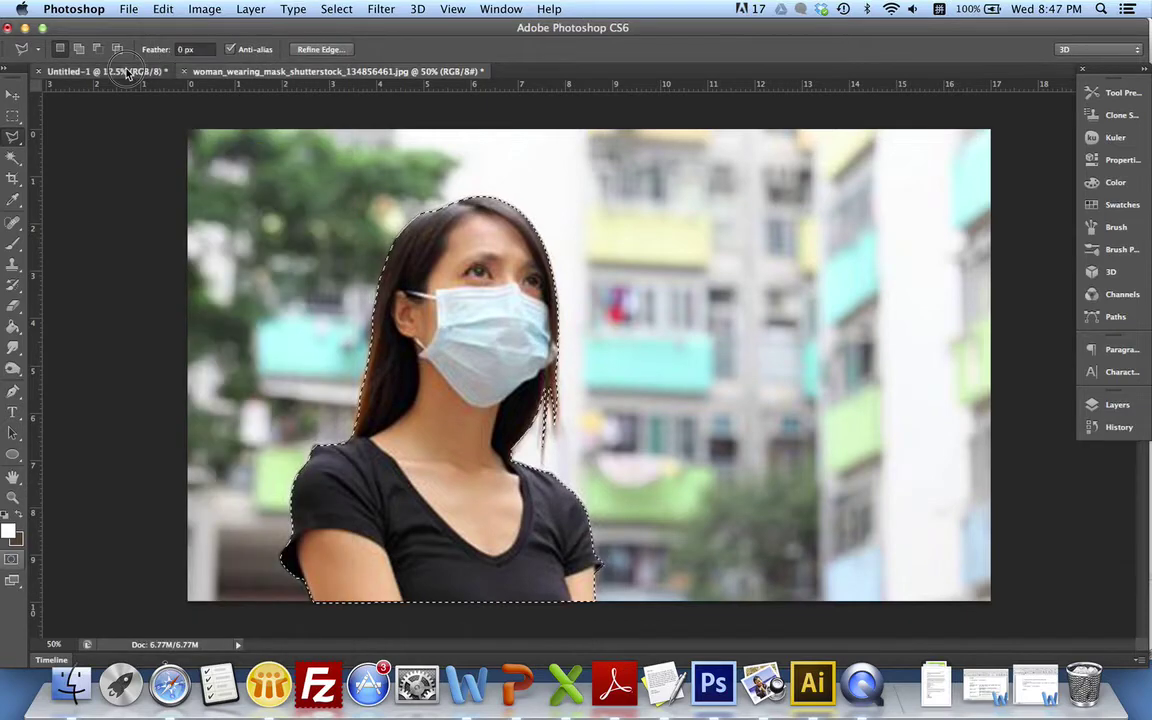
left_click(80, 71)
key("super+v")
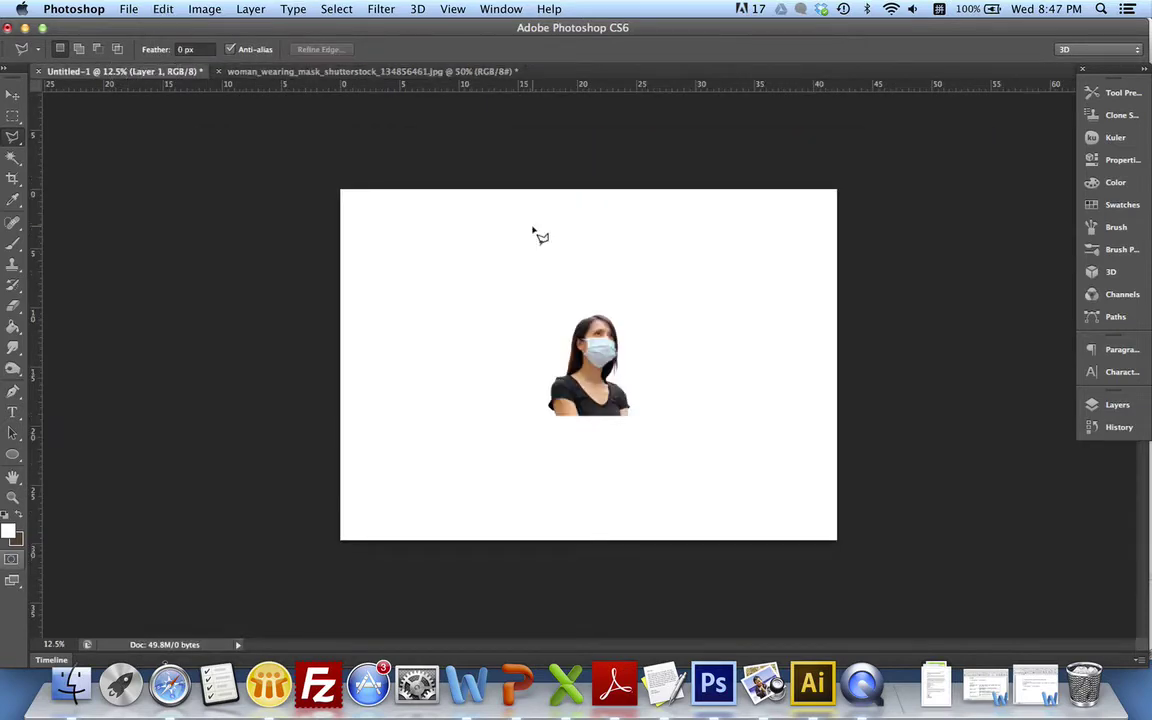
Step: Scale the woman proportionally to about 276% with Free Transform and place her at the poster's lower left, against the bottom edge
key("v")
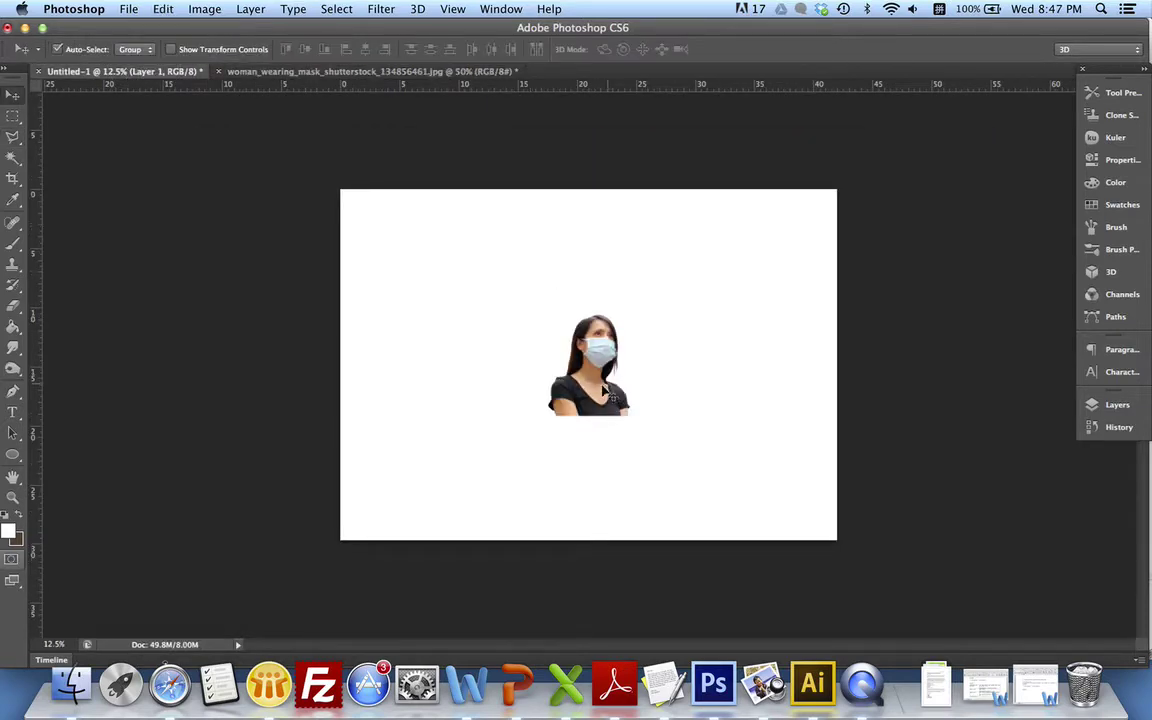
key("super+t")
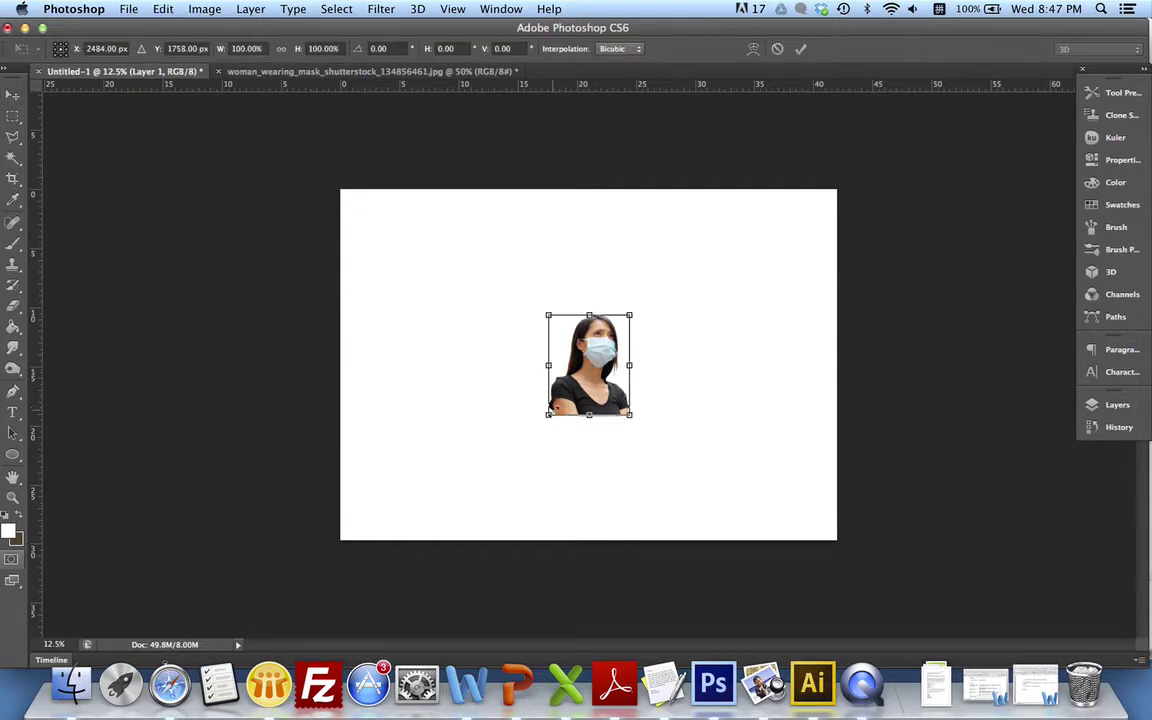
key("Escape")
left_click(165, 9)
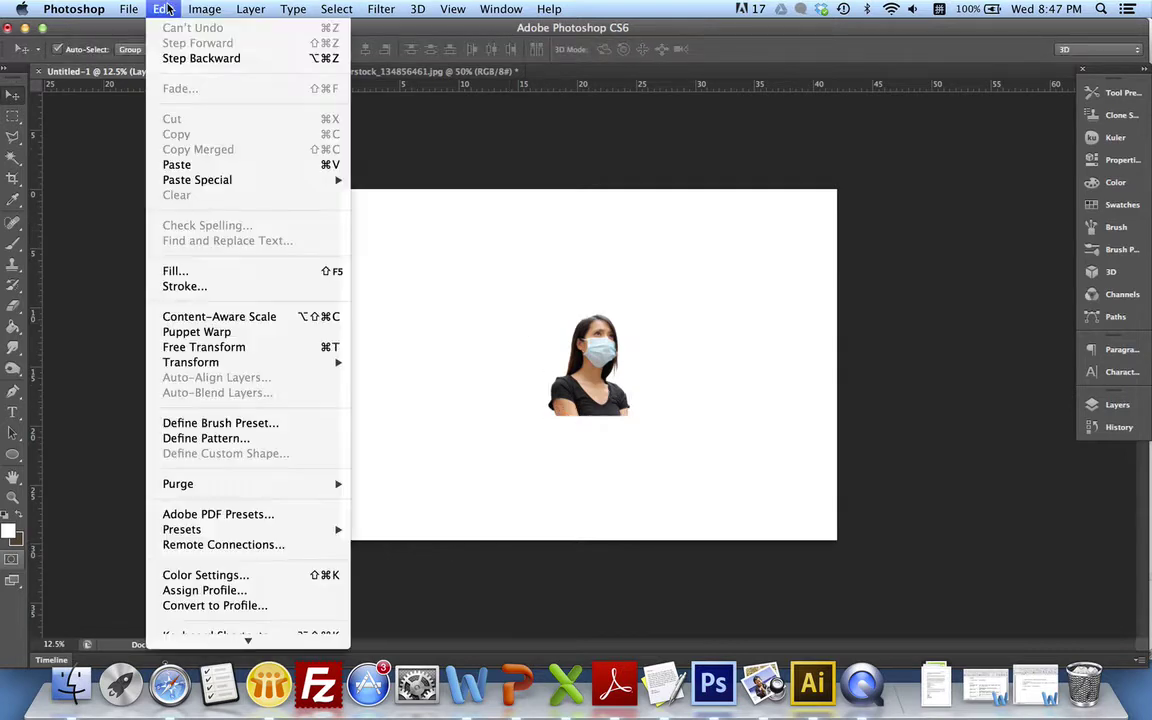
left_click(234, 347)
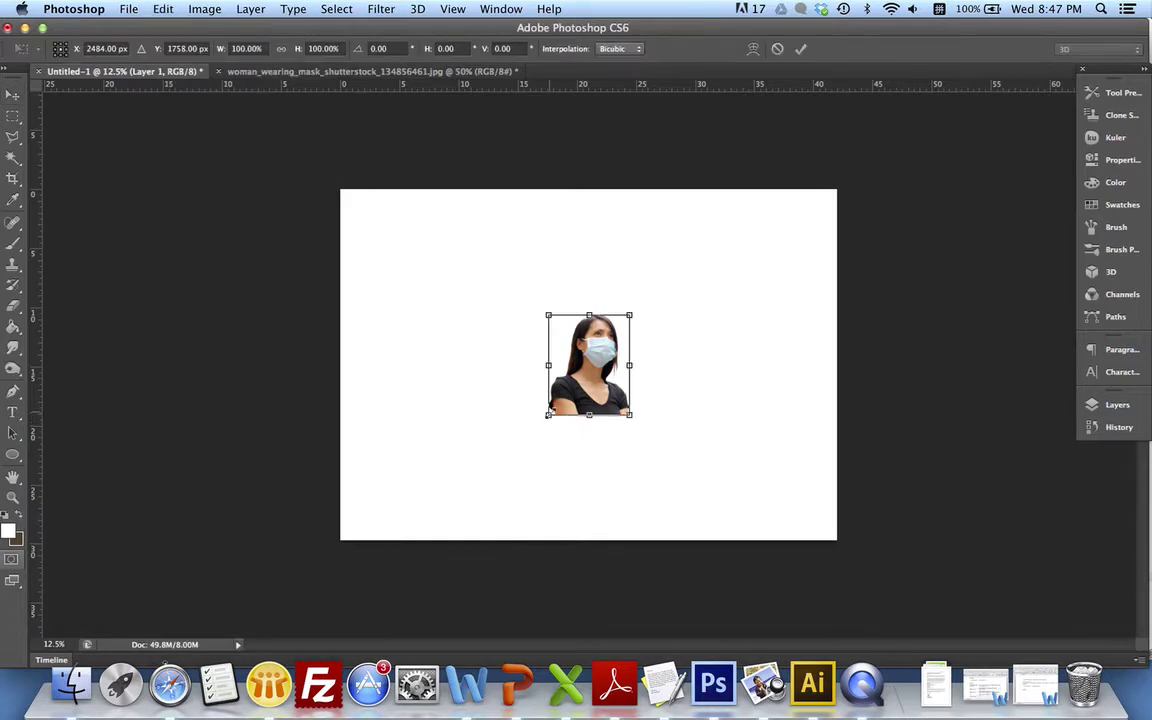
left_click_drag(548, 413, 348, 591)
left_click_drag(541, 452, 528, 374)
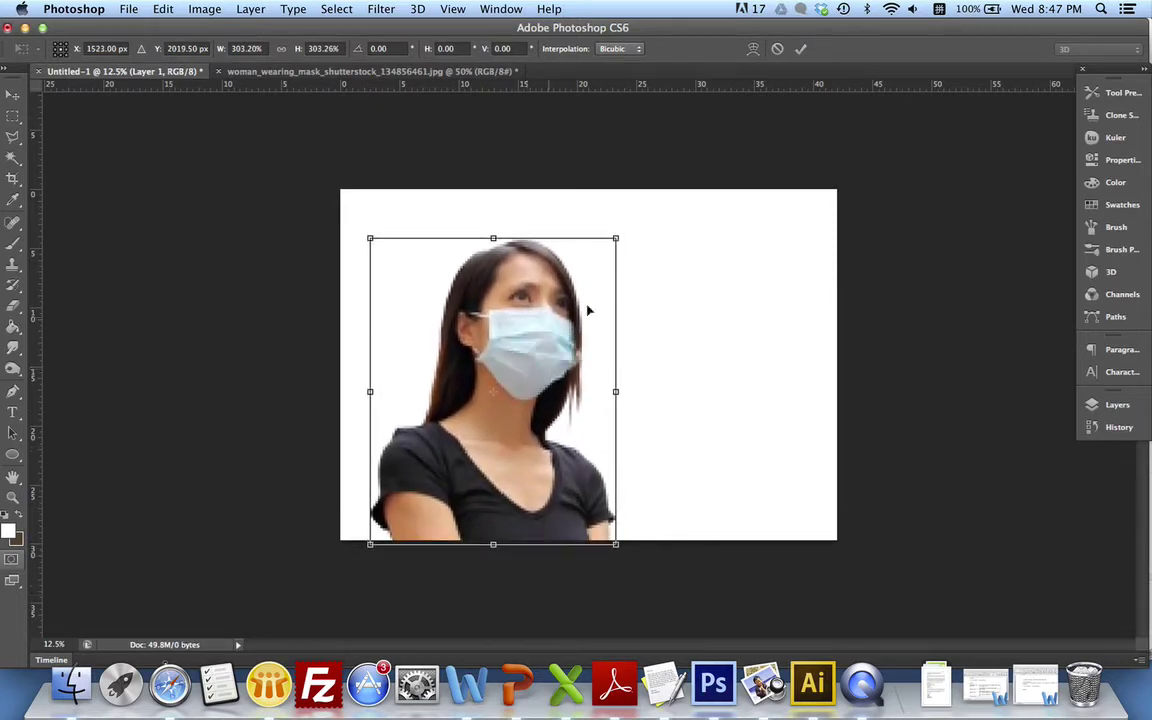
left_click_drag(616, 238, 594, 266)
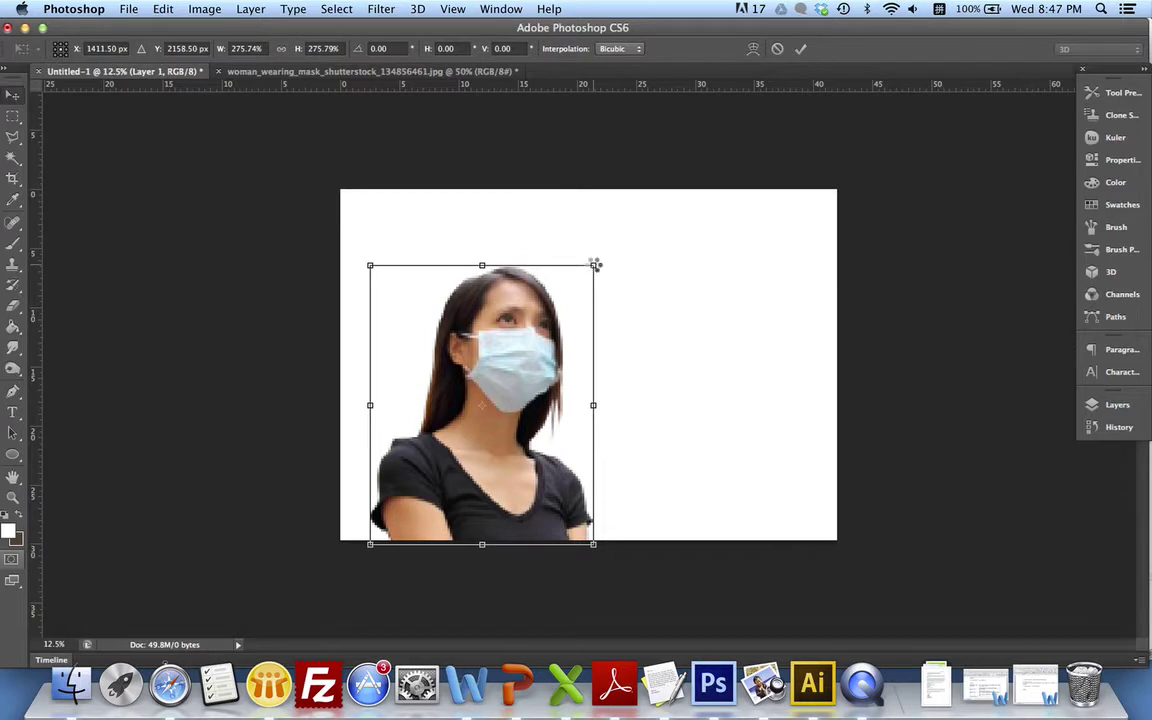
key("Return")
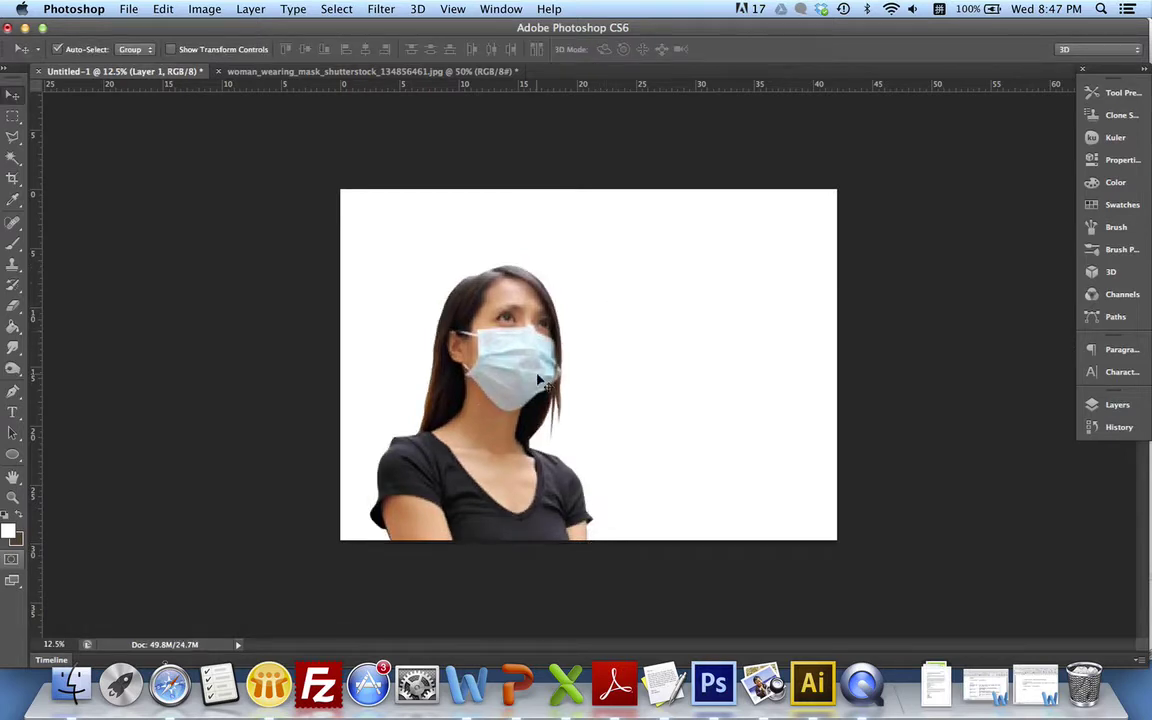
mouse_move(514, 412)
left_mouse_down()
mouse_move(509, 342)
mouse_move(505, 413)
left_mouse_up()
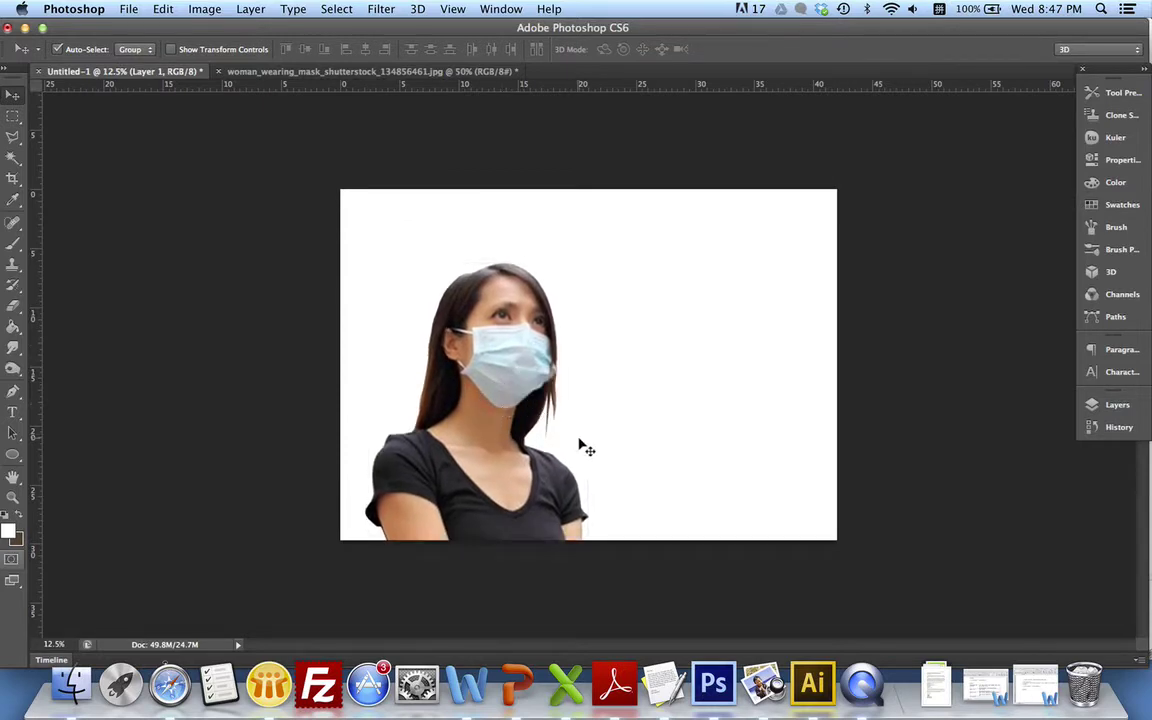
Step: Outline the dark background remnant beside the woman's left-hand arm with the Polygonal Lasso, delete it and clear the selection
key("super+equal")
key("super+equal")
scroll(388, 549, "down", 10)
scroll(388, 549, "left", 5)
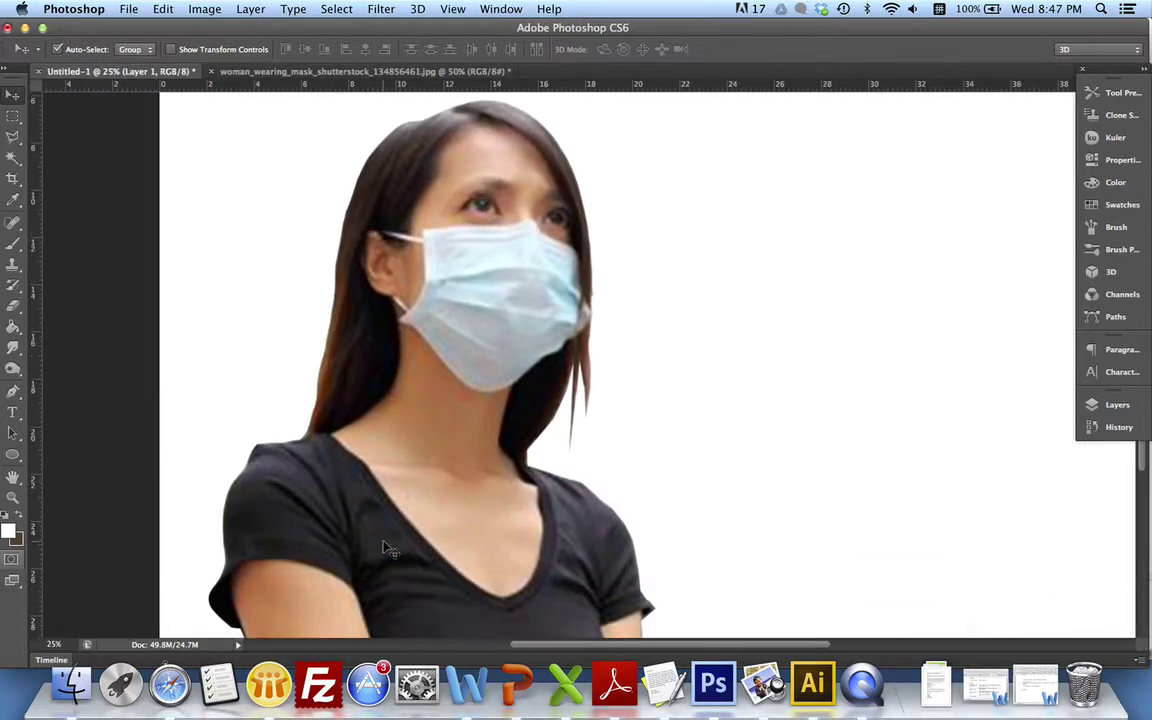
scroll(388, 549, "up", 4)
scroll(388, 549, "right", 3)
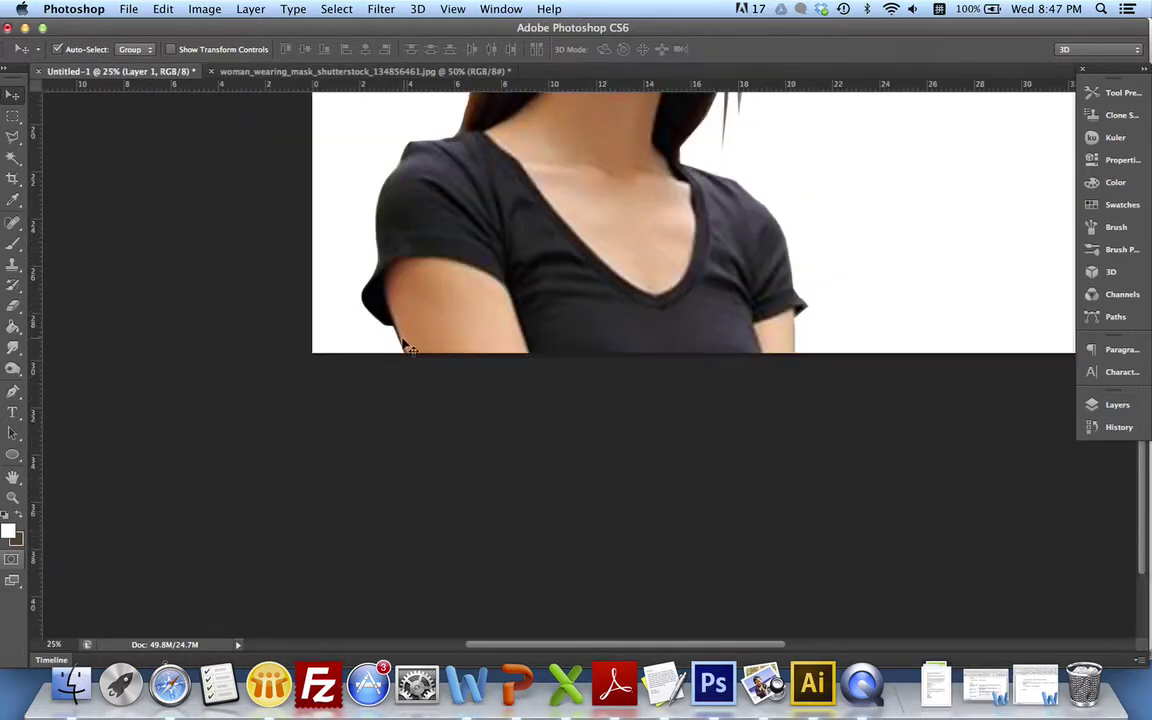
left_click(19, 138)
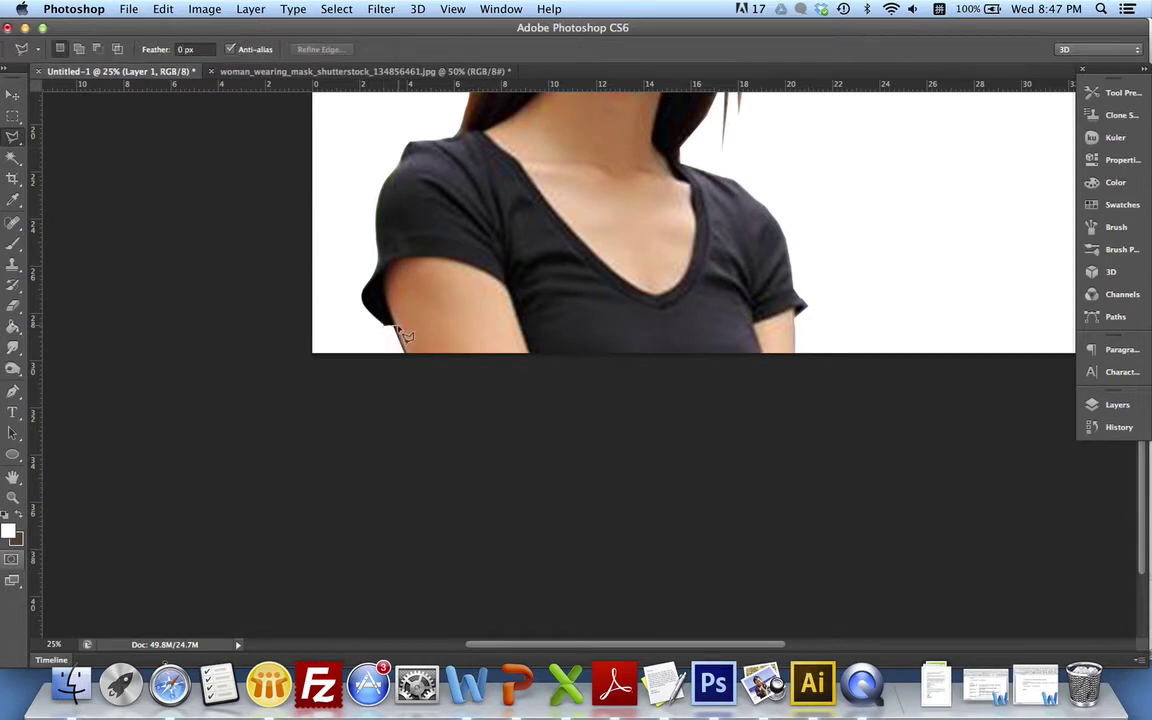
left_click(395, 327)
left_click(387, 329)
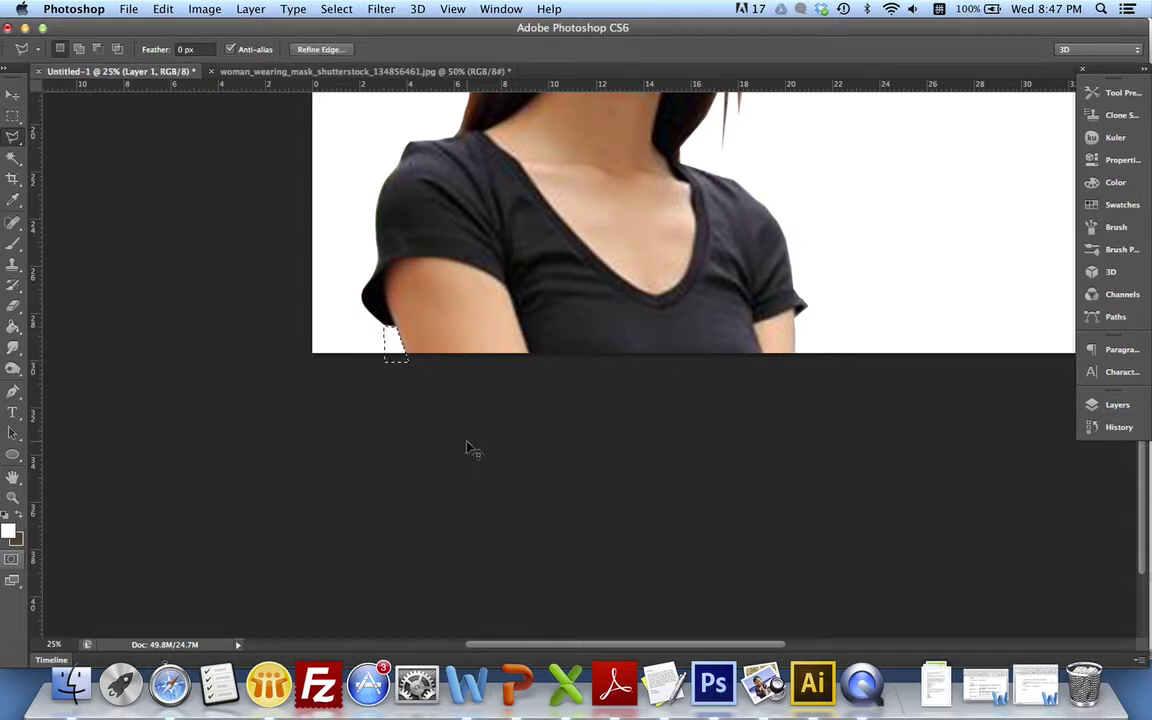
key("super+d")
key("v")
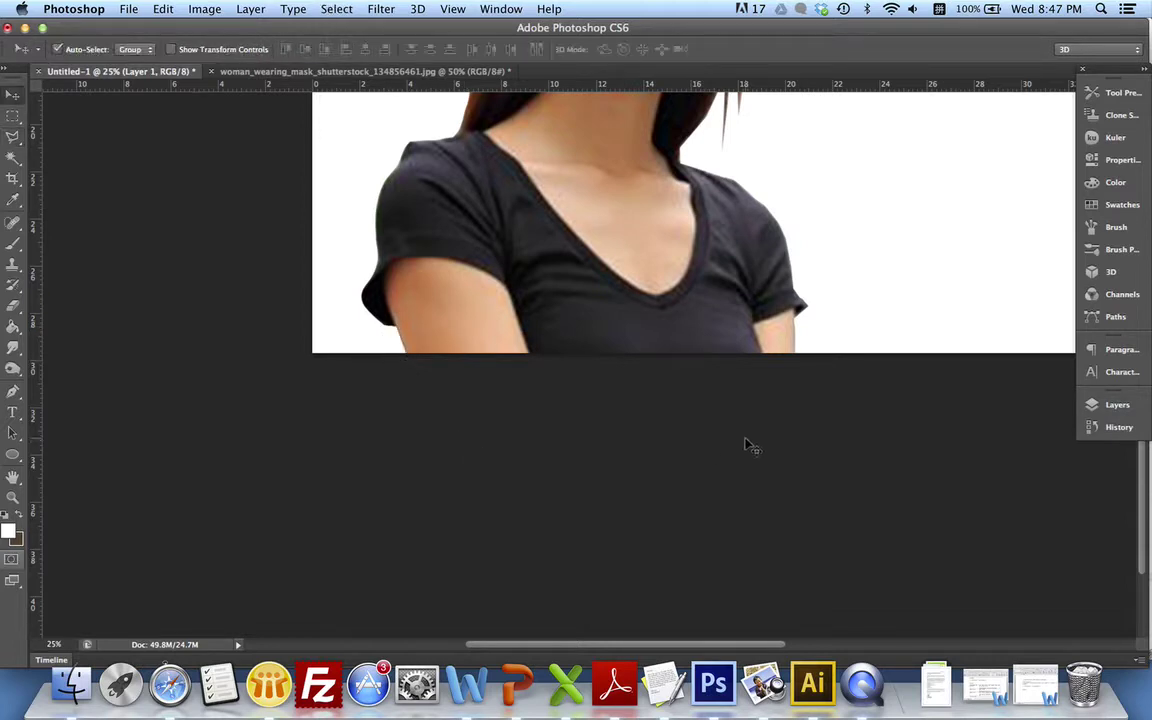
Step: Rename the cut-out woman's layer to lady
scroll(750, 446, "up", 10)
scroll(750, 446, "right", 5)
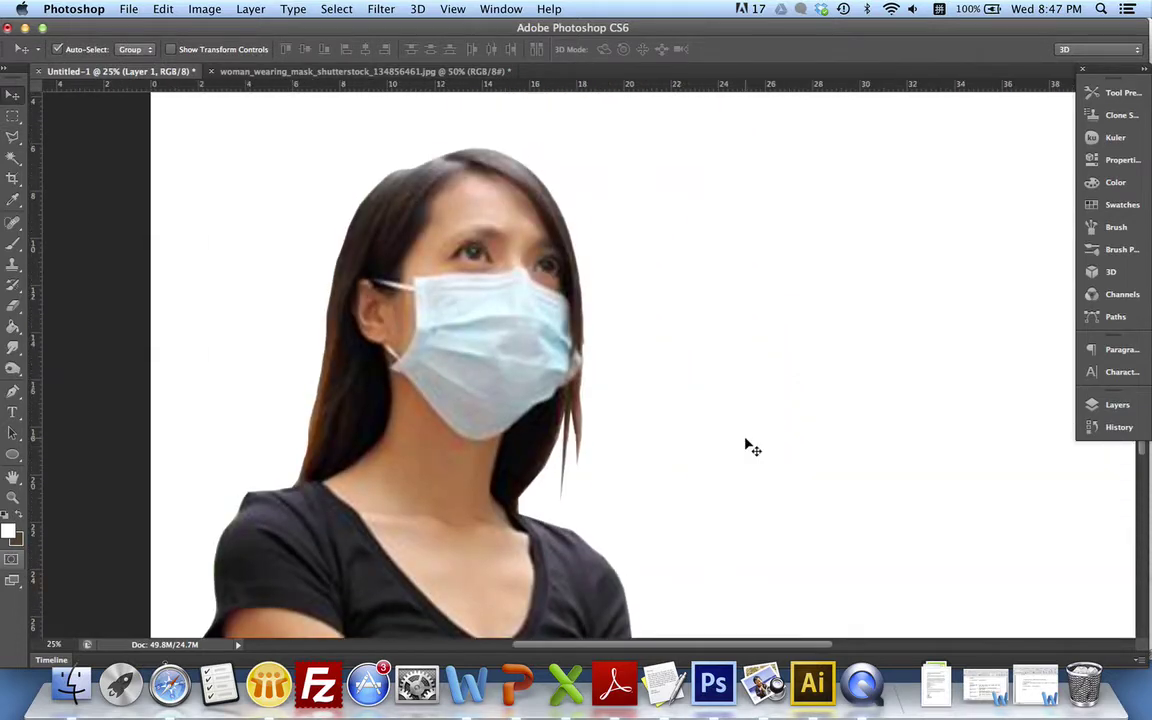
scroll(752, 447, "down", 1)
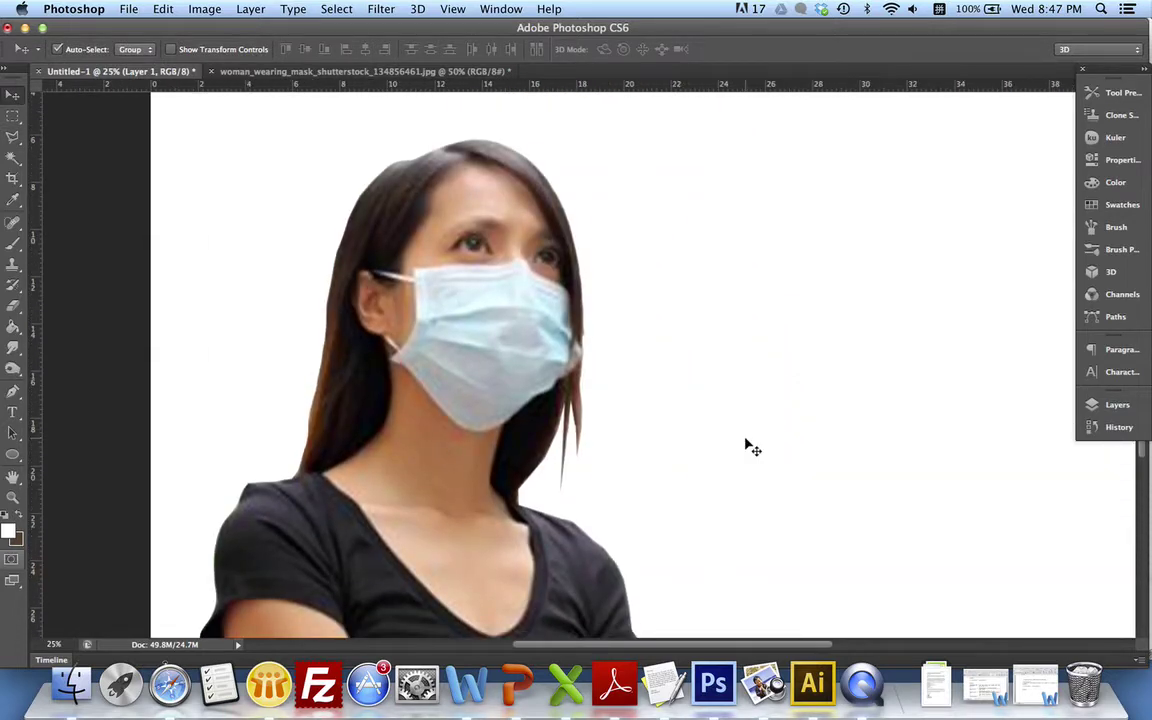
key("super+minus")
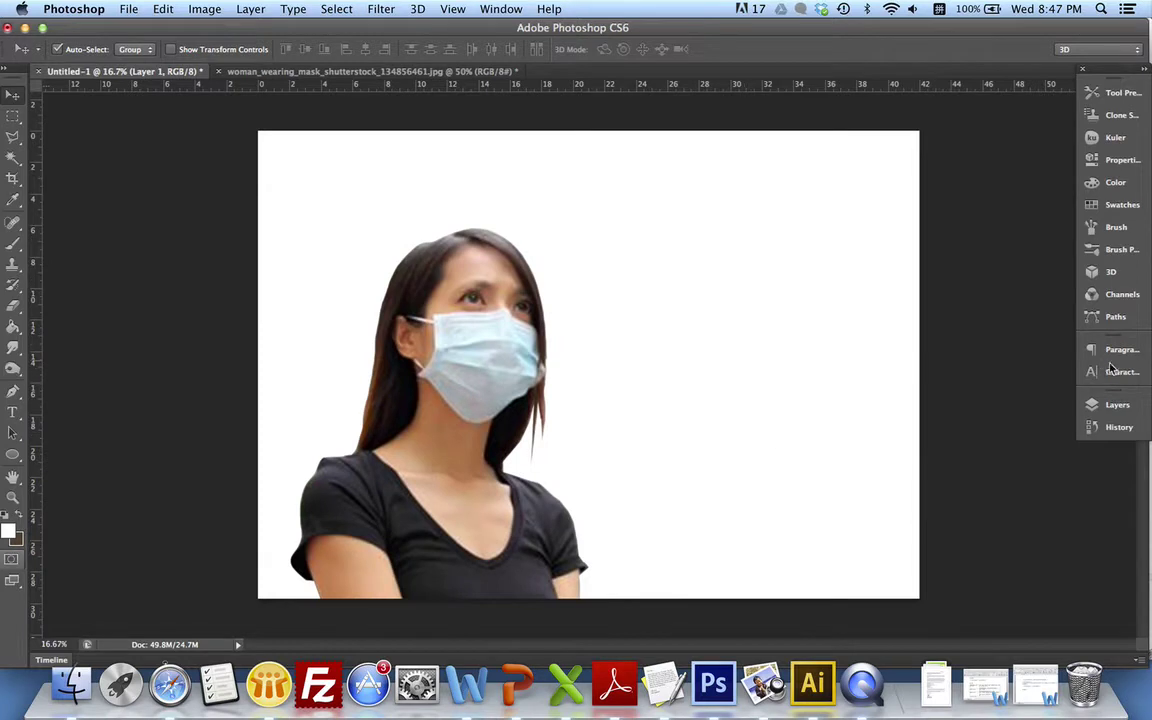
left_click(1118, 405)
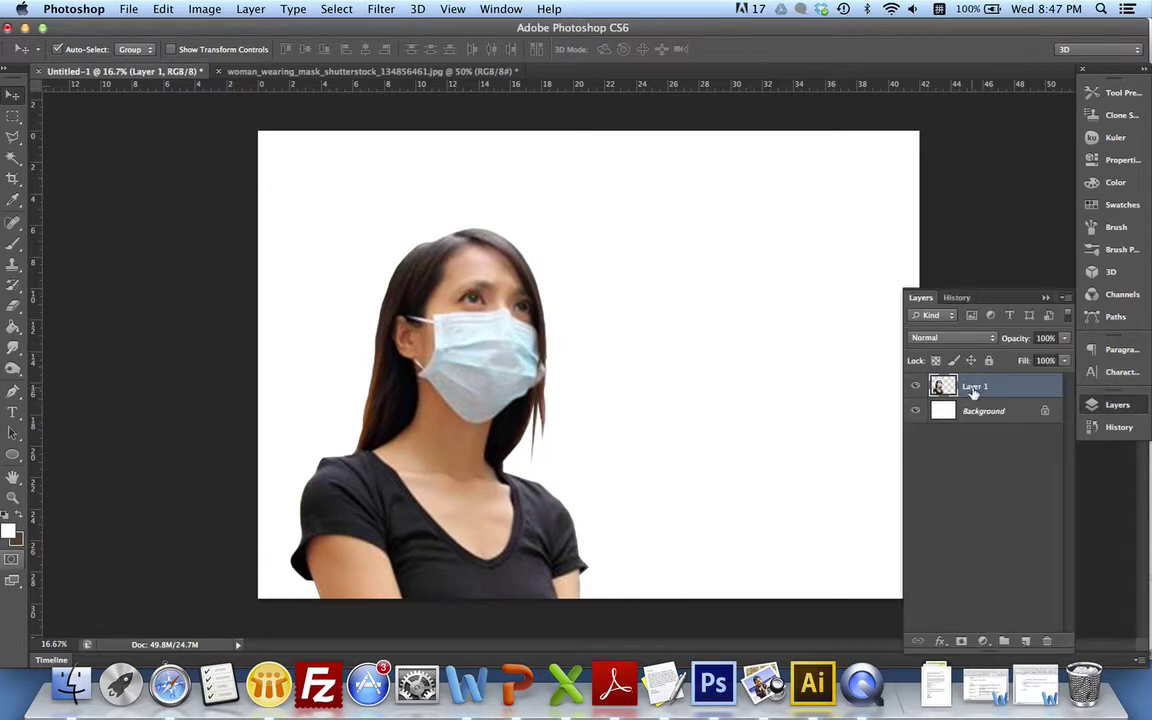
double_click(973, 388)
key("BackSpace")
key("ctrl+space")
type("lady")
key("Return")
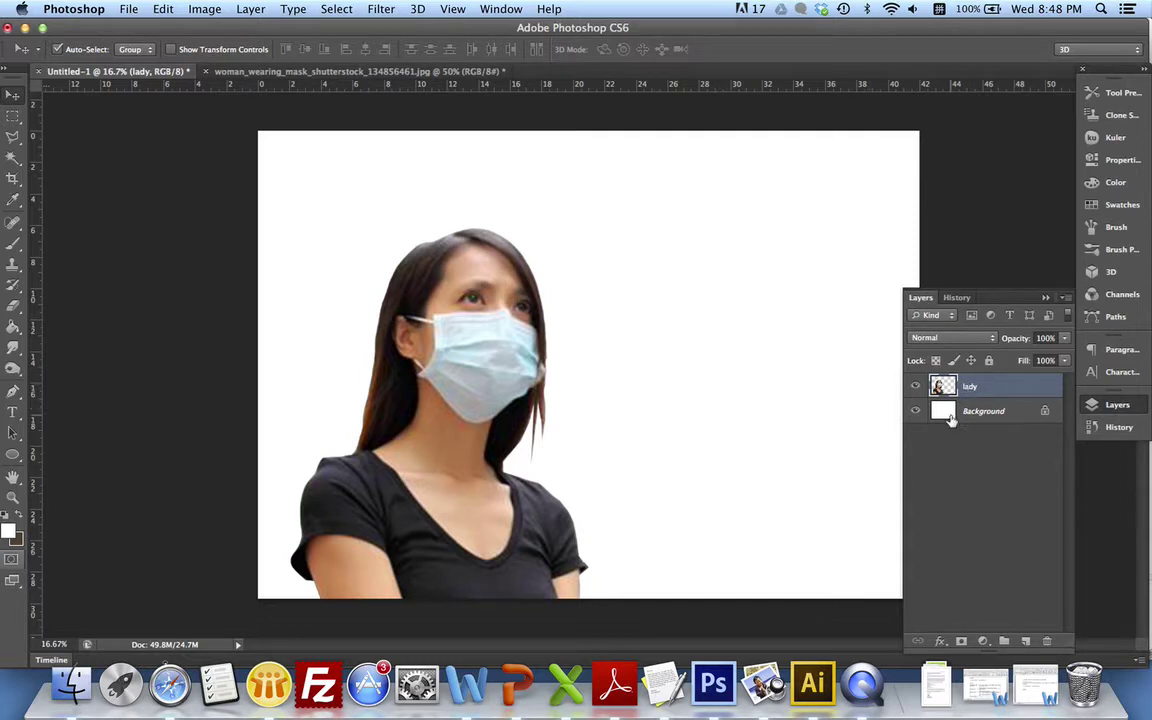
Step: Create a new layer above the lady layer and name it bg
left_click(1028, 642)
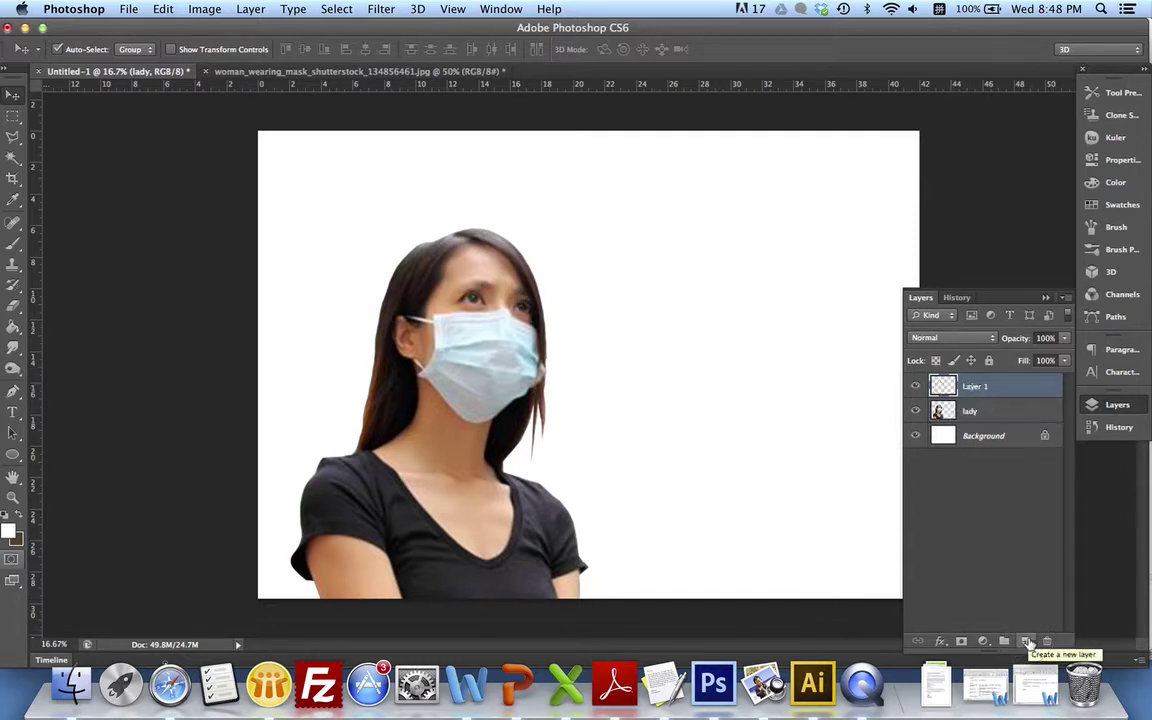
double_click(973, 387)
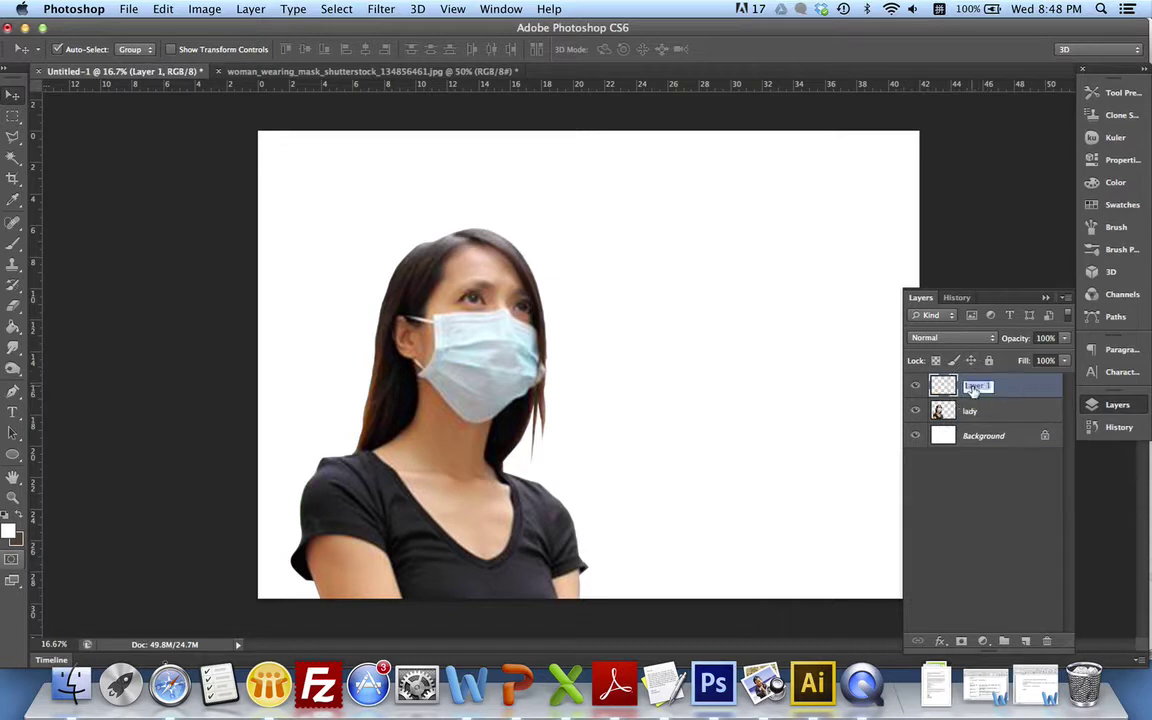
type("bg")
key("Return")
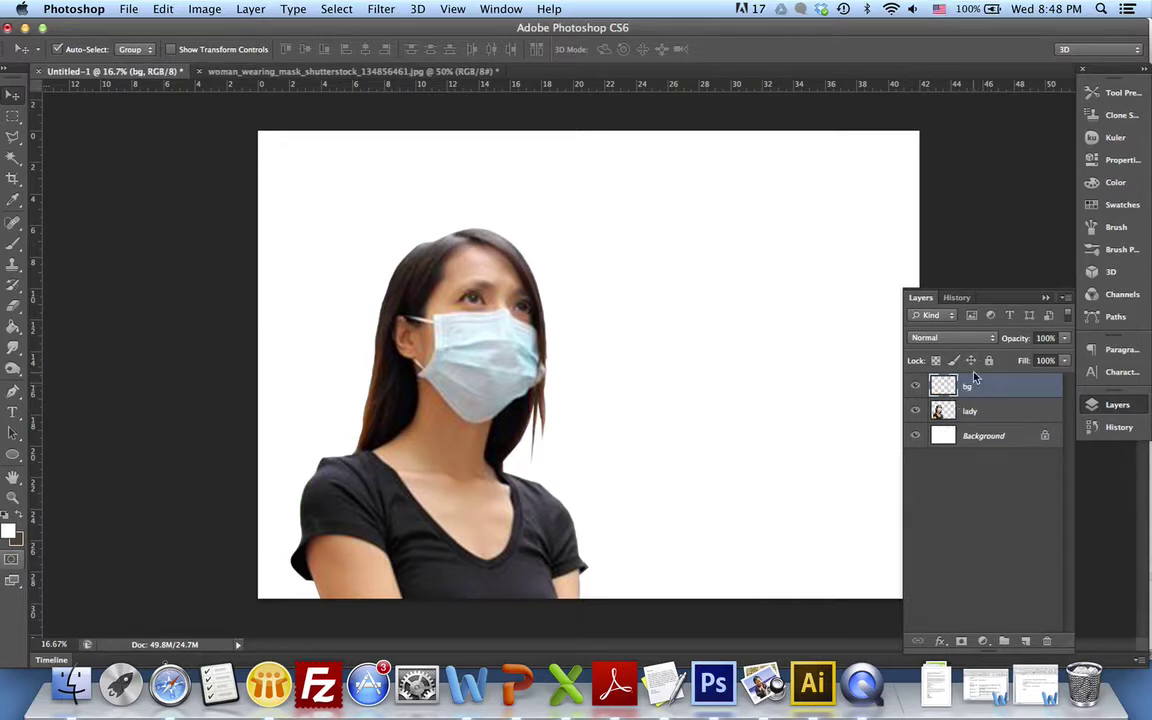
Step: Choose the Custom Shape Tool with the Registration Target 2 shape from the shape library
left_click(13, 457)
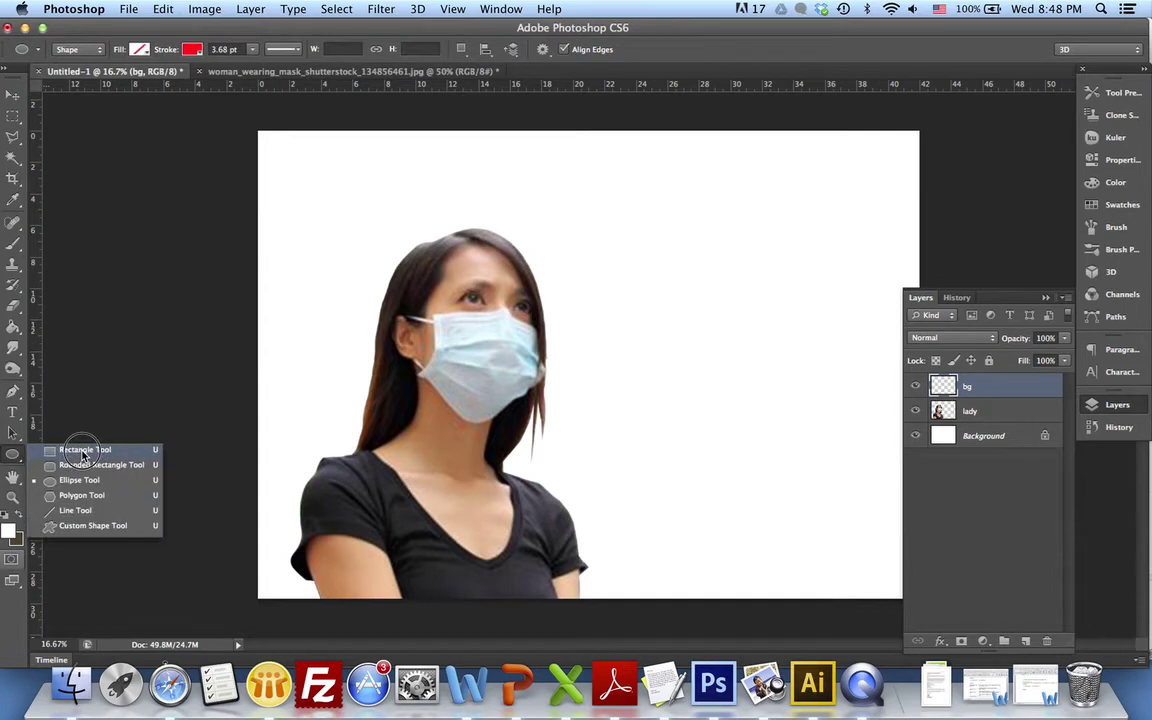
left_click(92, 526)
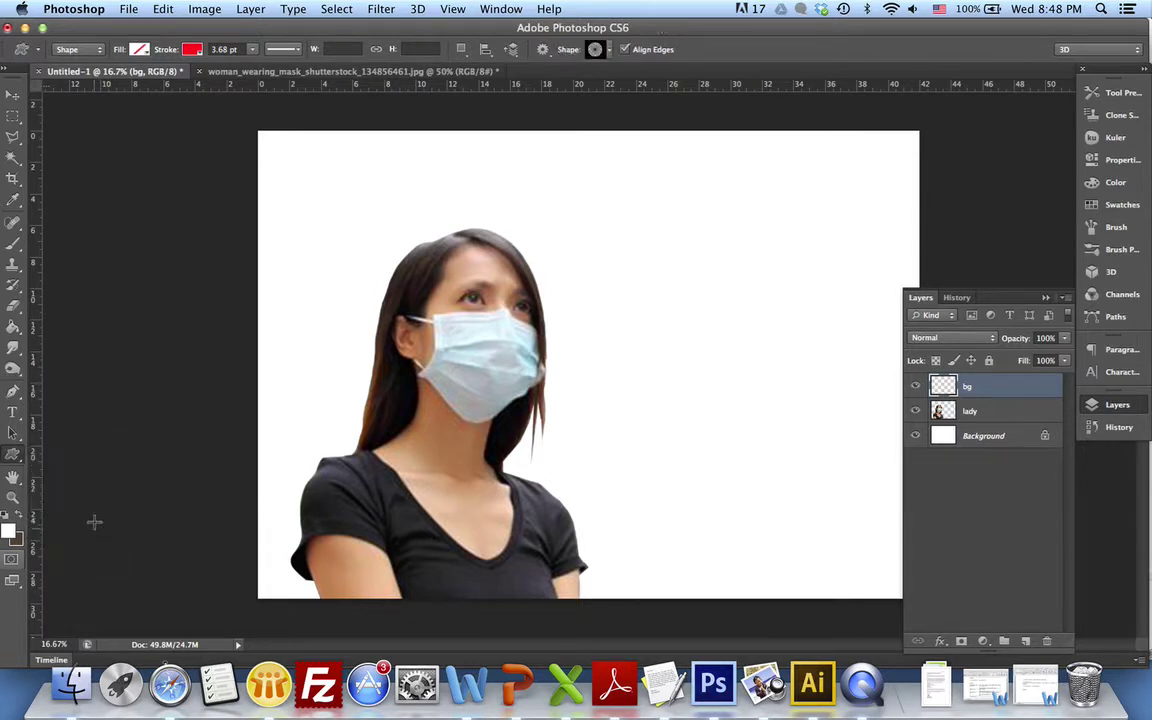
left_click(599, 49)
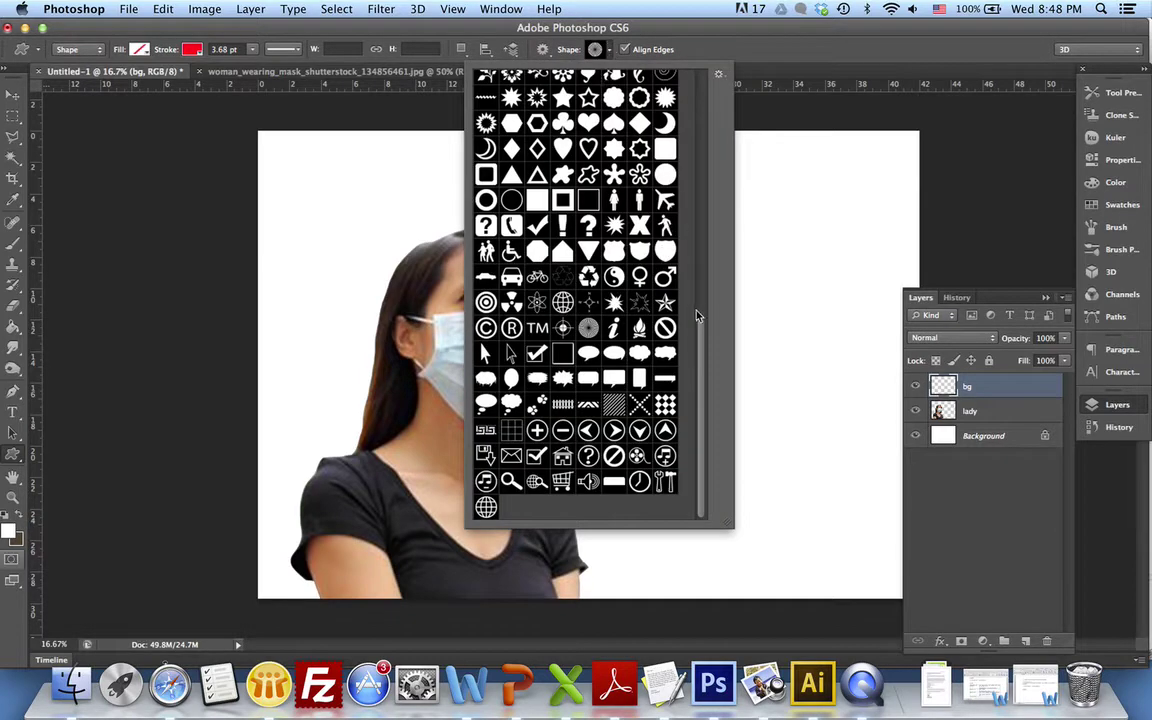
left_click_drag(700, 326, 699, 85)
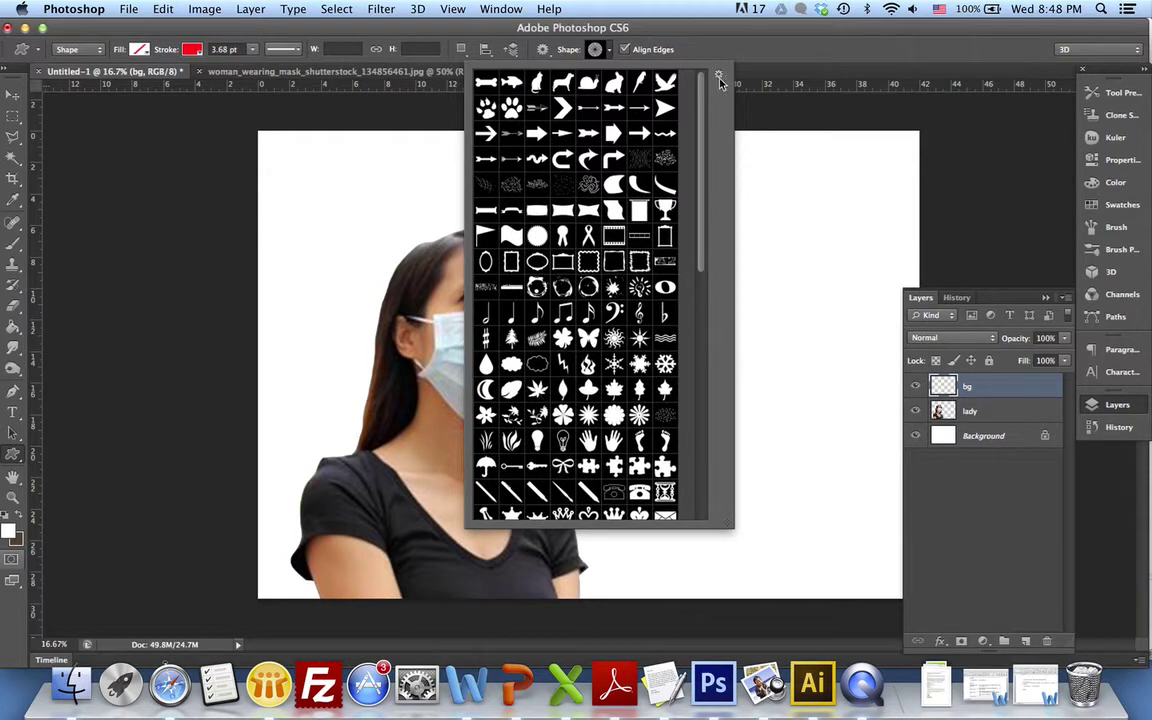
left_click(718, 78)
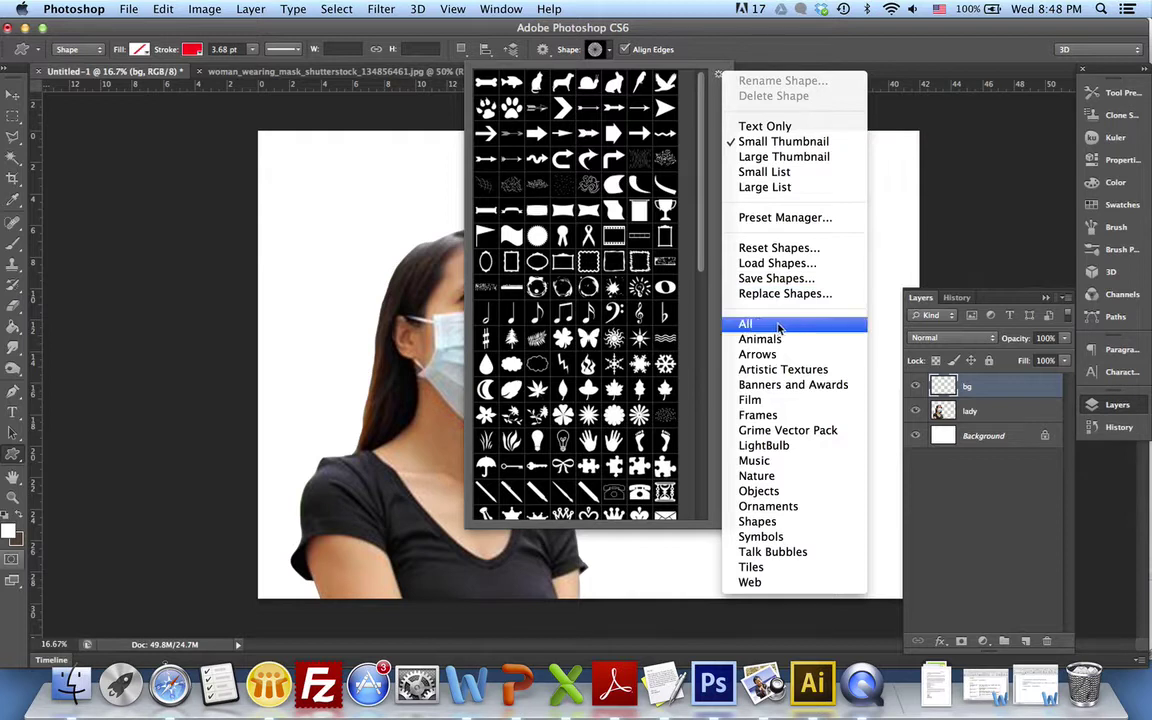
left_click(706, 140)
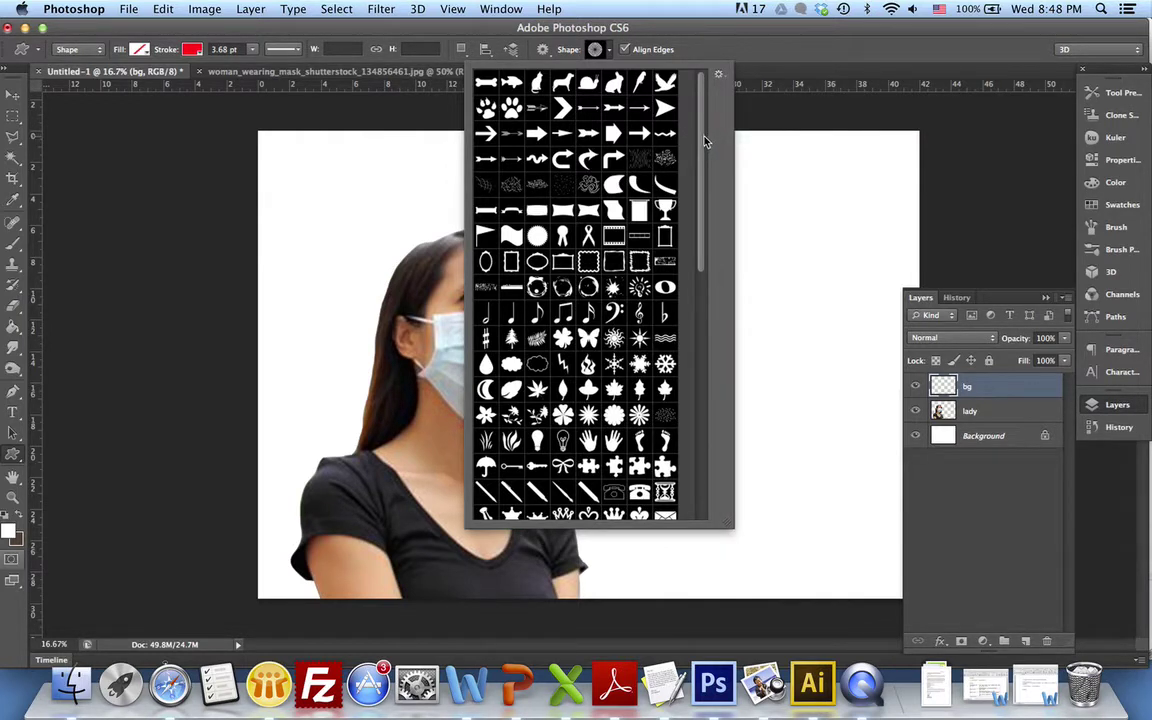
left_click_drag(702, 141, 706, 410)
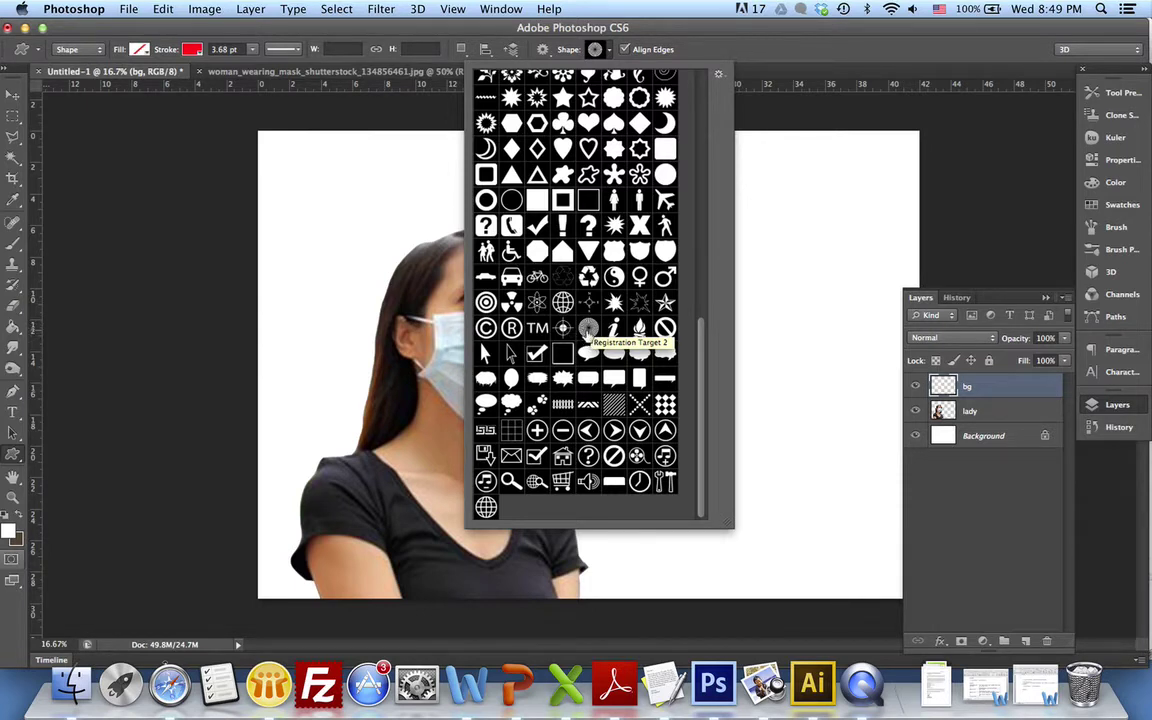
left_click(588, 330)
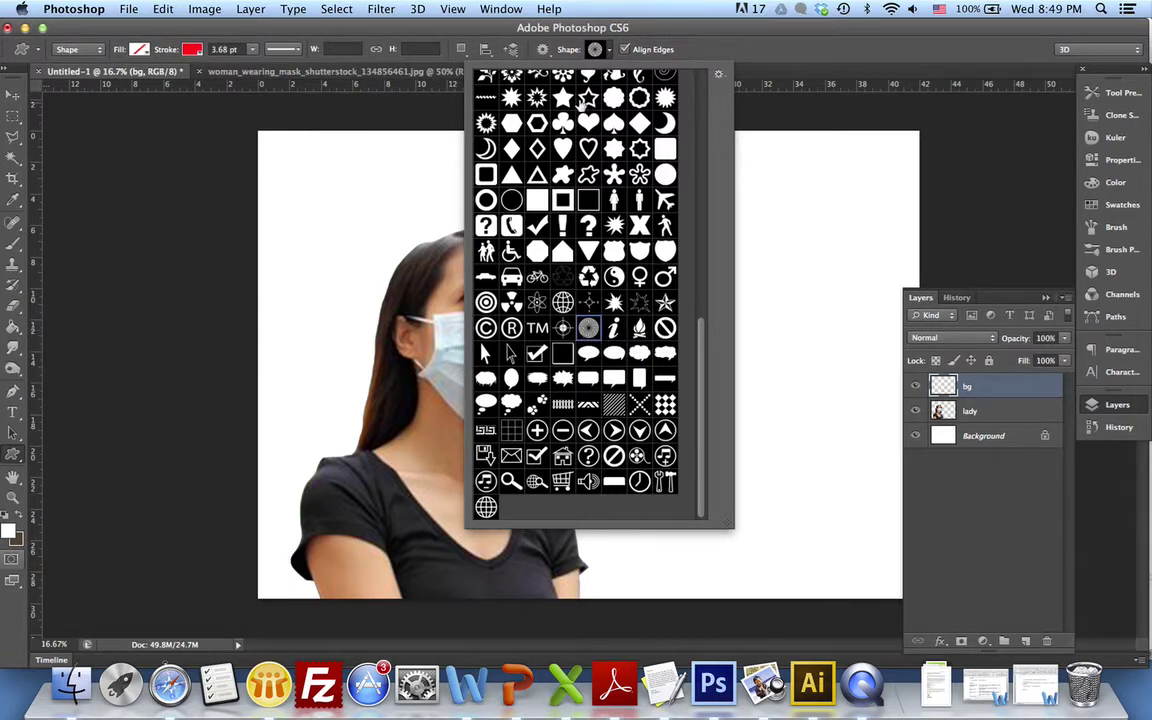
left_click(740, 46)
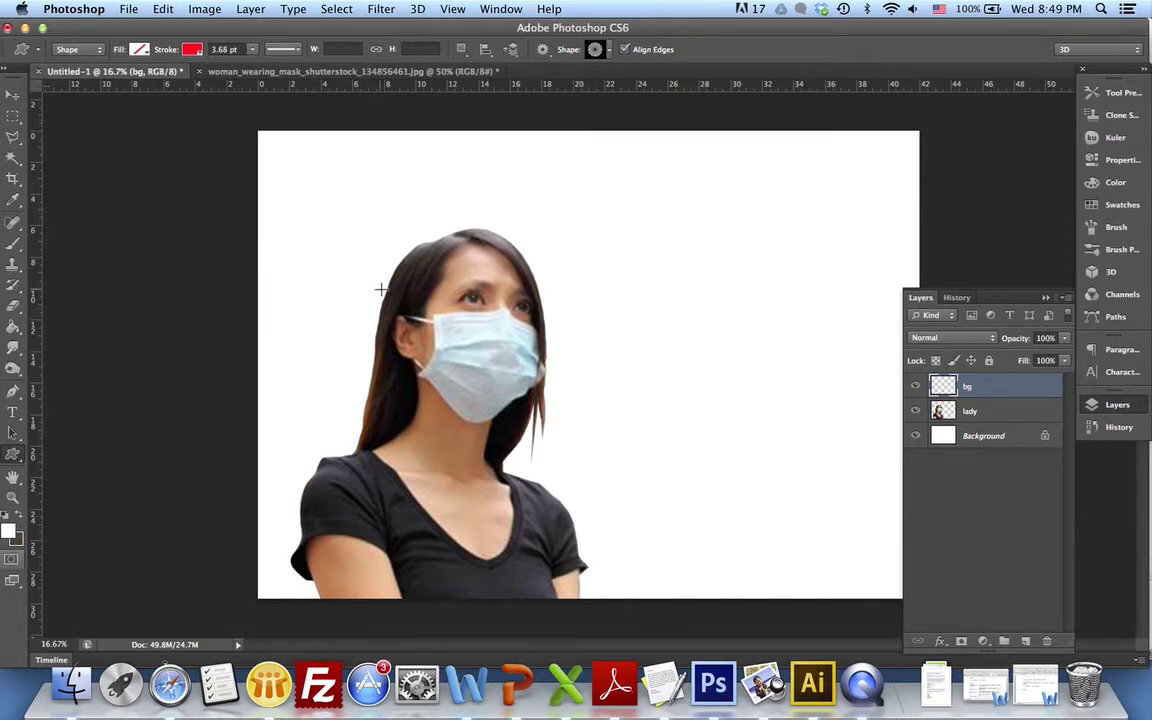
Step: Set the foreground color to black, #000000
left_click(9, 529)
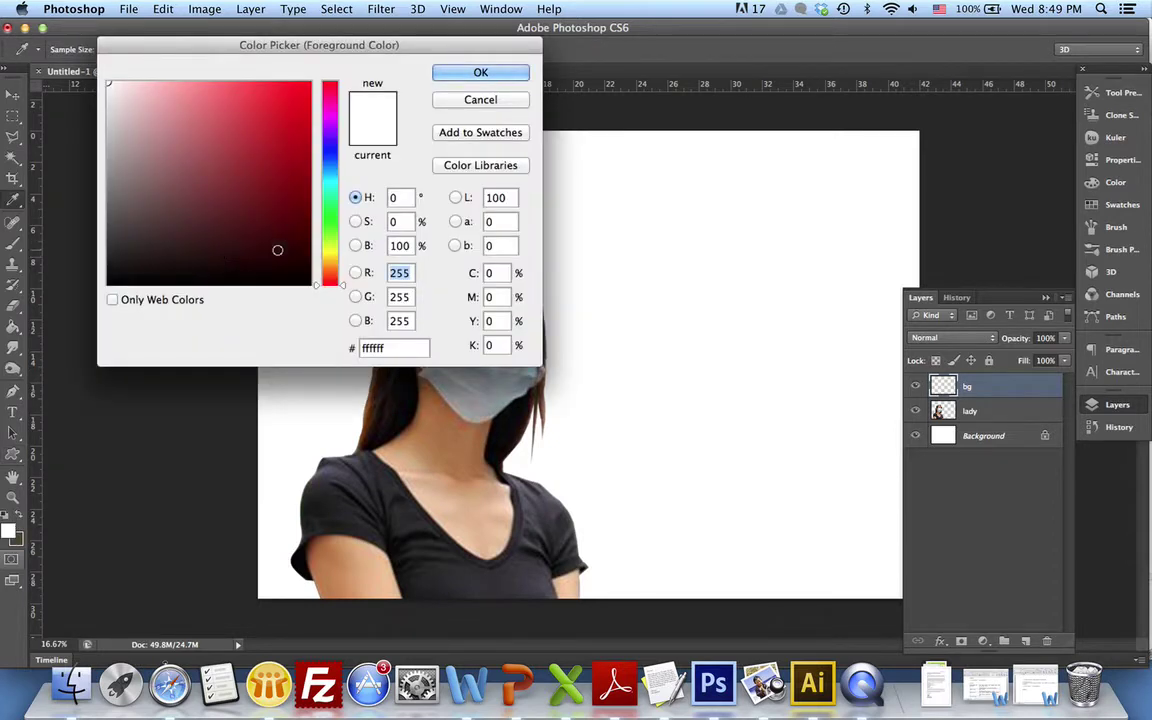
left_click(118, 279)
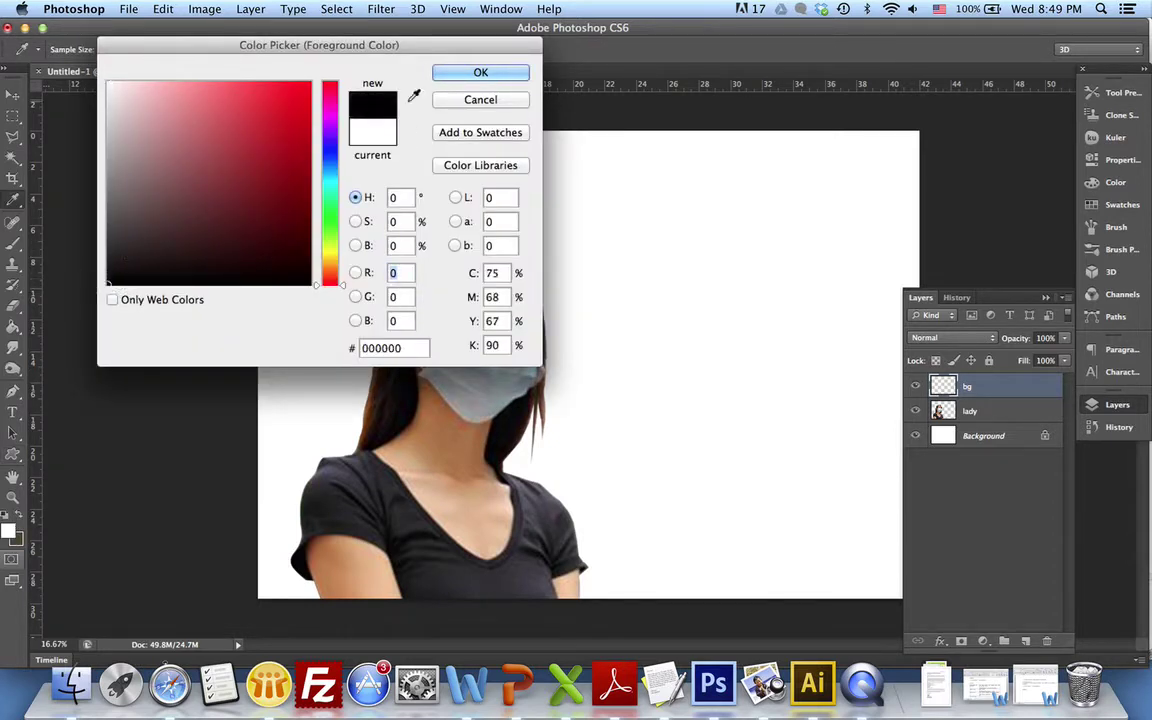
left_click(478, 74)
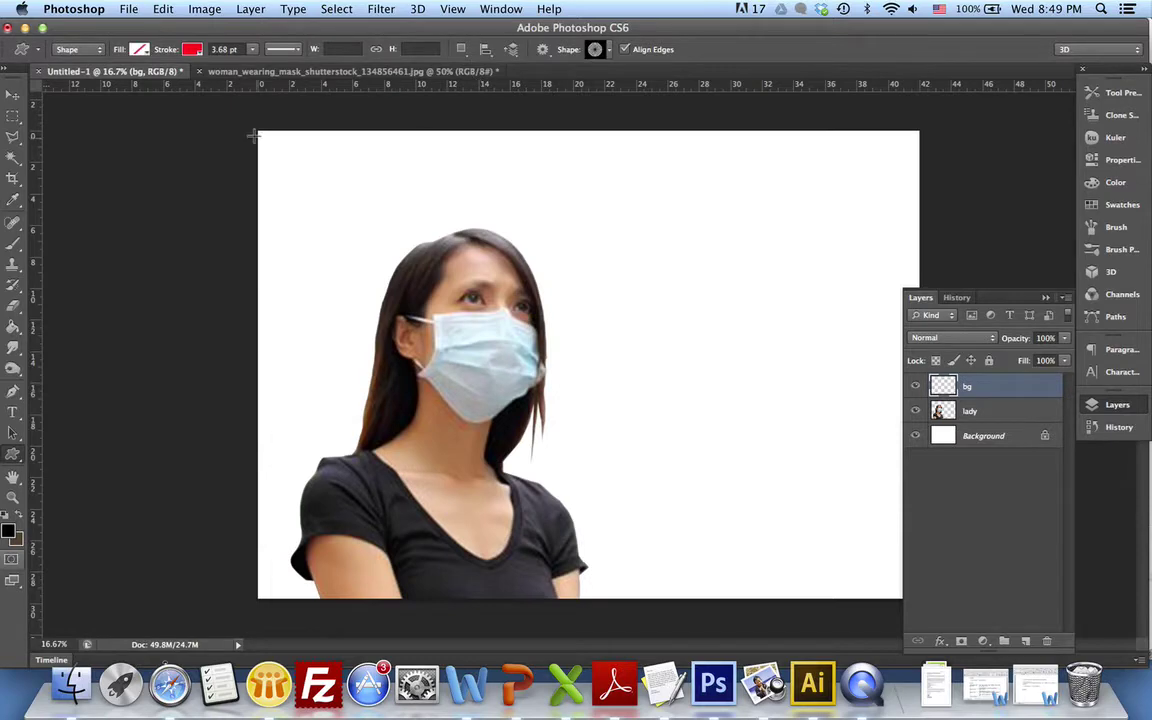
Step: Try the red-outlined Registration Target 2 shape at about 5966 px across over the poster, and delete its bg layer
key("super+minus")
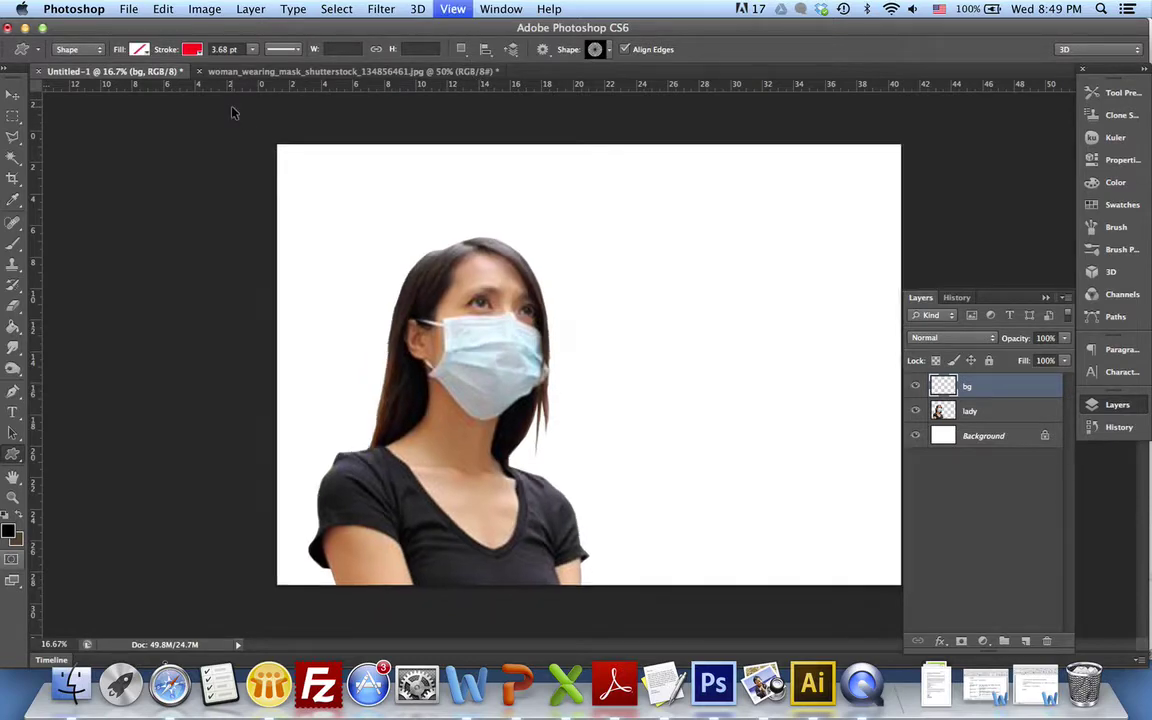
mouse_move(244, 122)
left_mouse_down()
mouse_move(651, 368)
mouse_move(812, 563)
mouse_move(845, 705)
mouse_move(998, 707)
left_mouse_up()
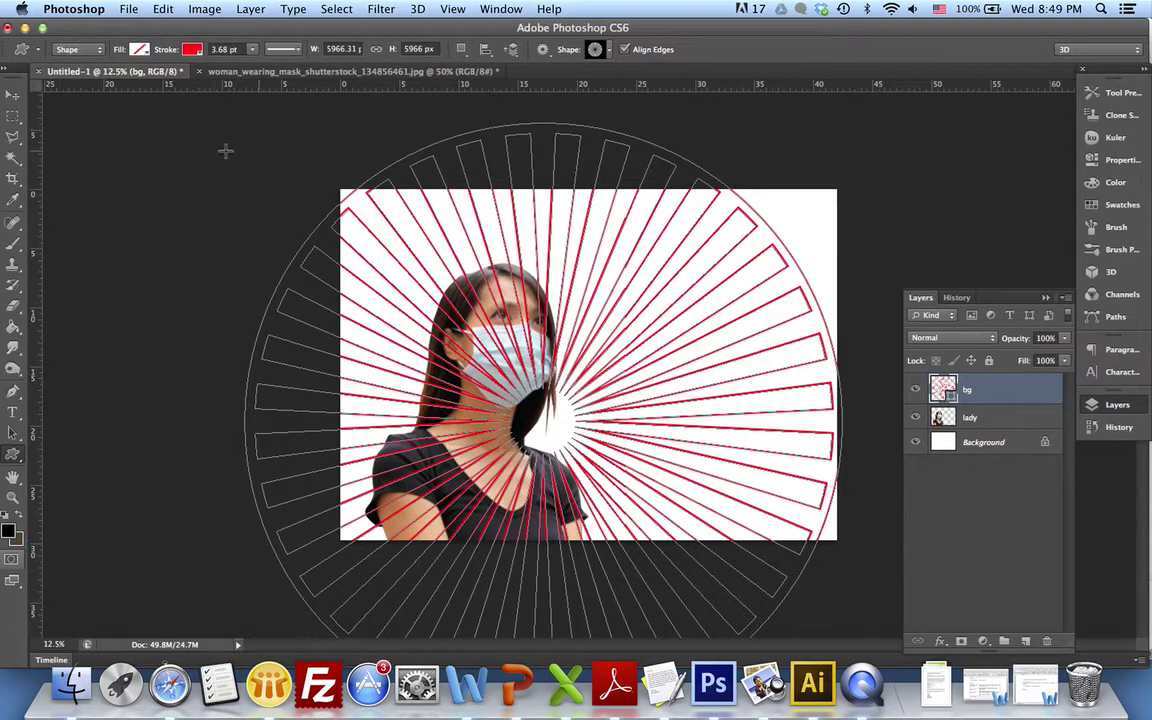
left_click(12, 94)
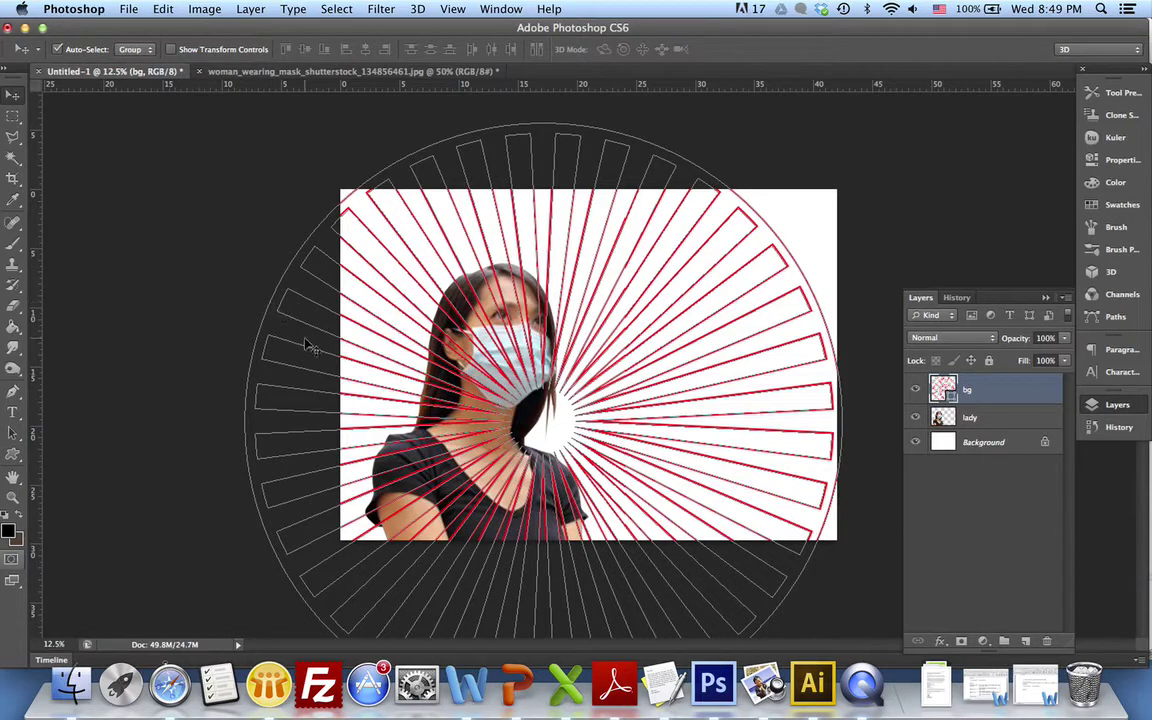
key("Return")
left_click(212, 379)
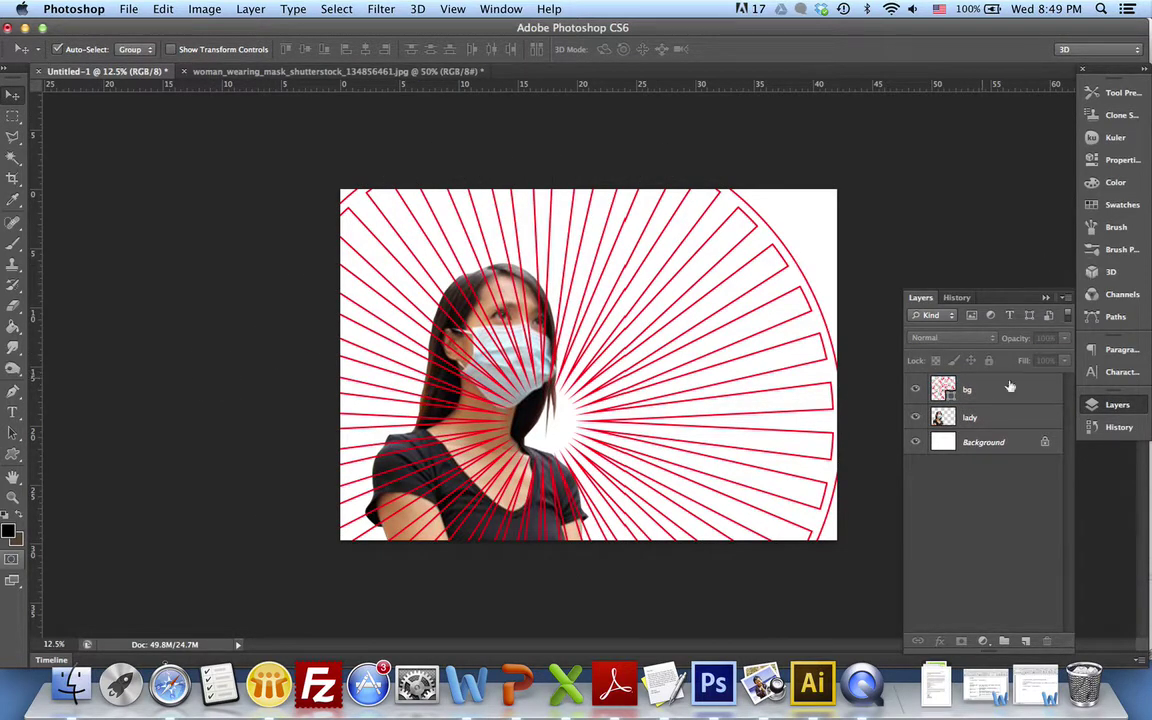
left_click_drag(1028, 391, 1047, 641)
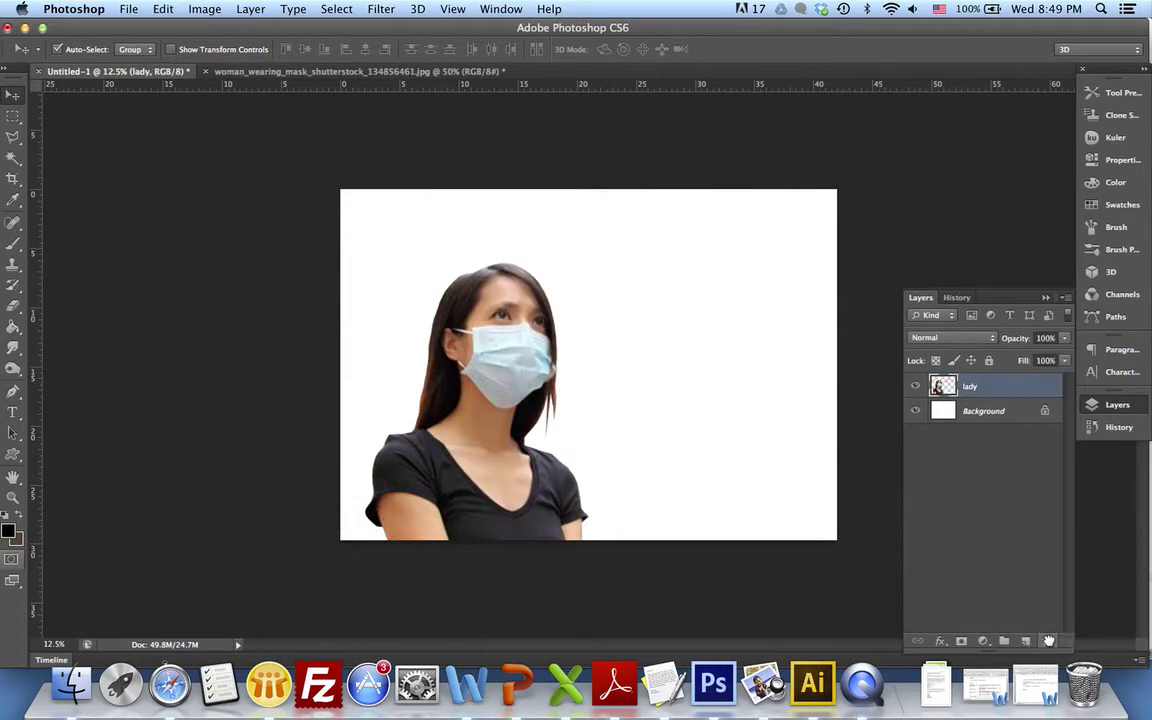
Step: Add a new layer above the lady layer and give the Custom Shape Tool a solid black fill with no stroke
left_click(1025, 641)
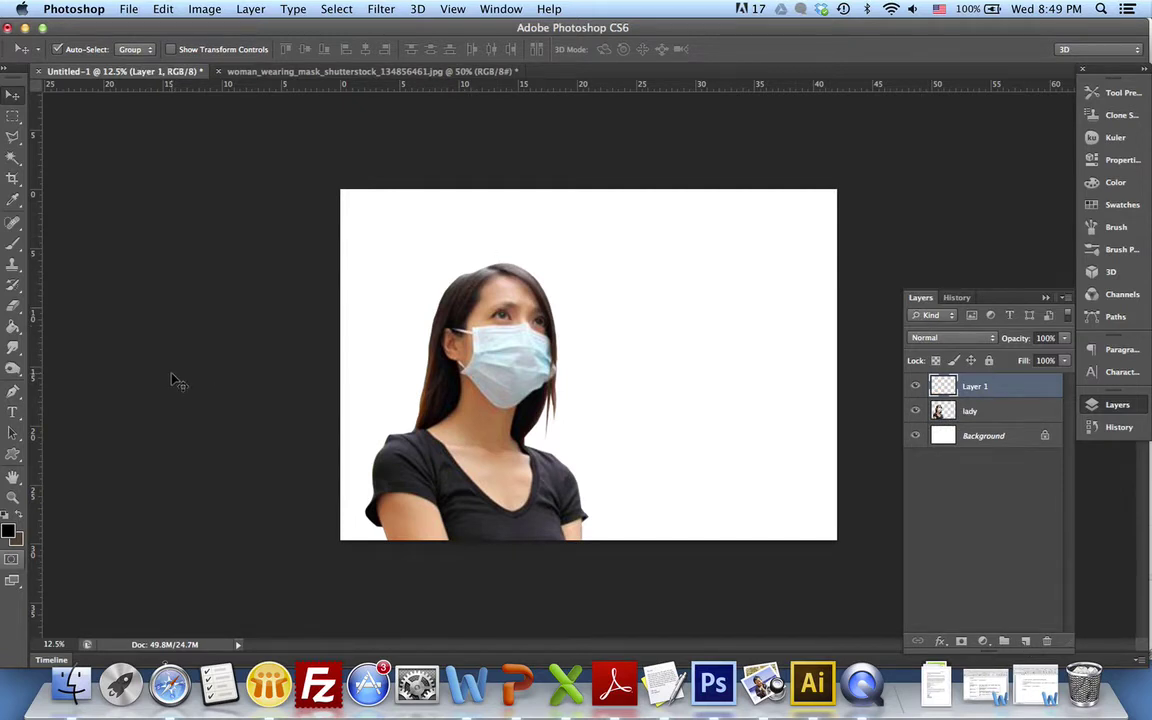
left_click(13, 454)
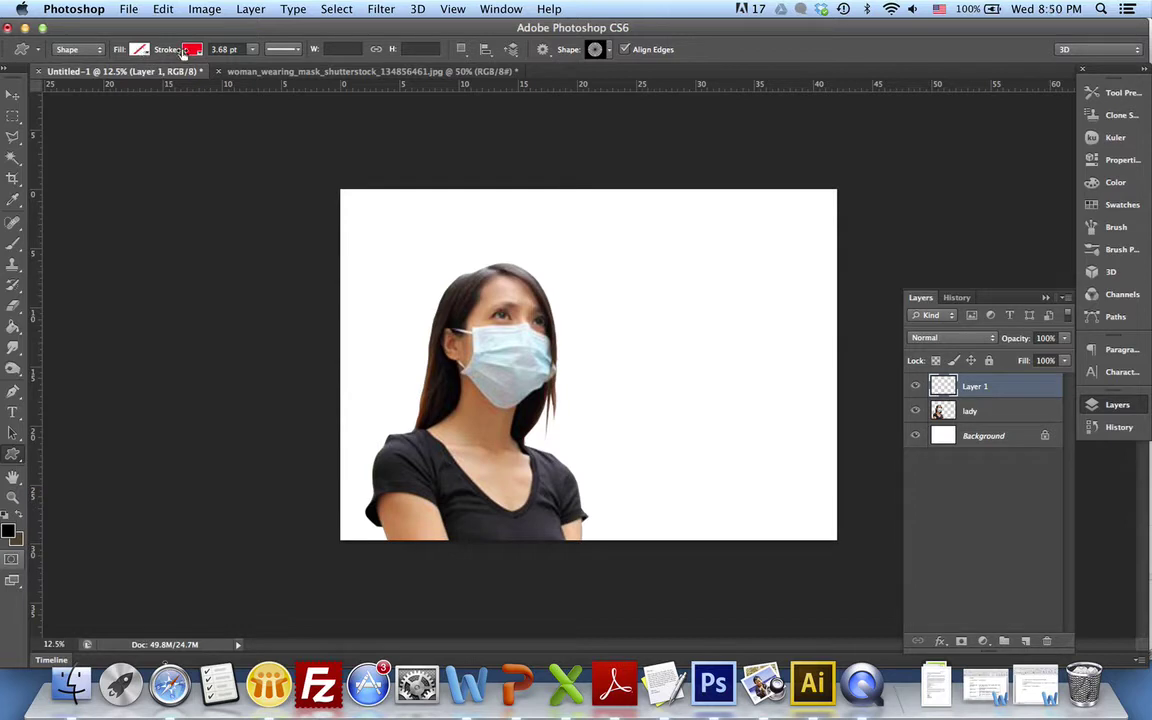
left_click(101, 53)
left_click(90, 52)
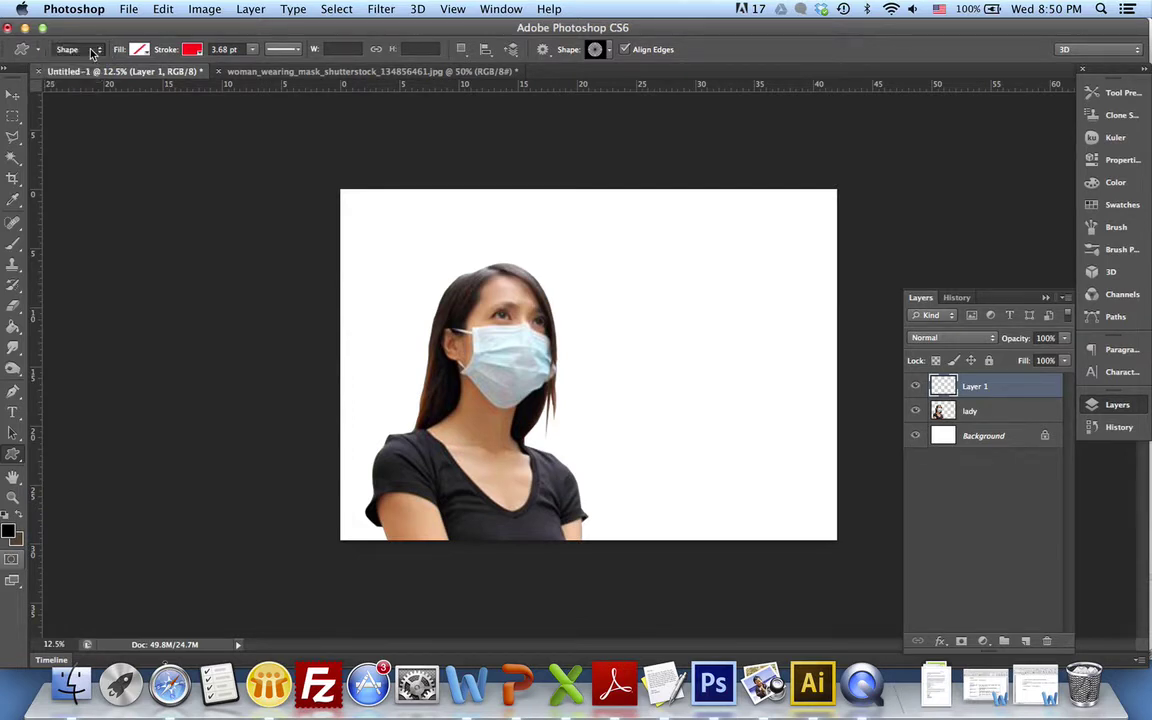
left_click(139, 49)
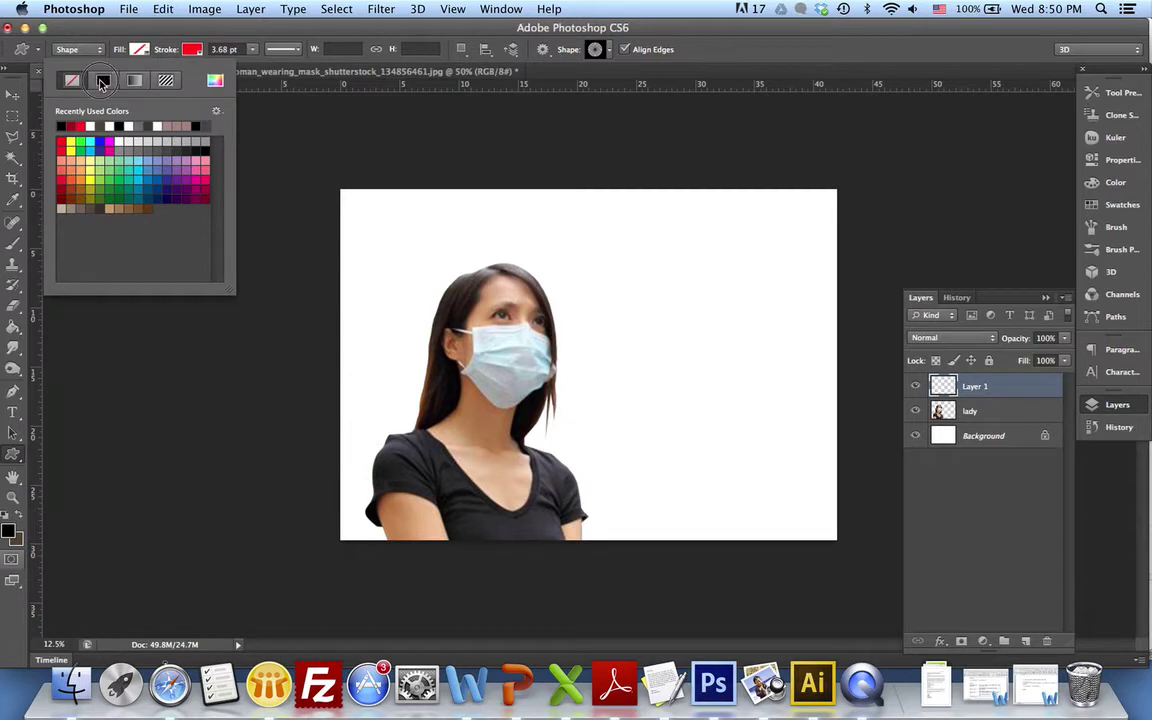
left_click(102, 82)
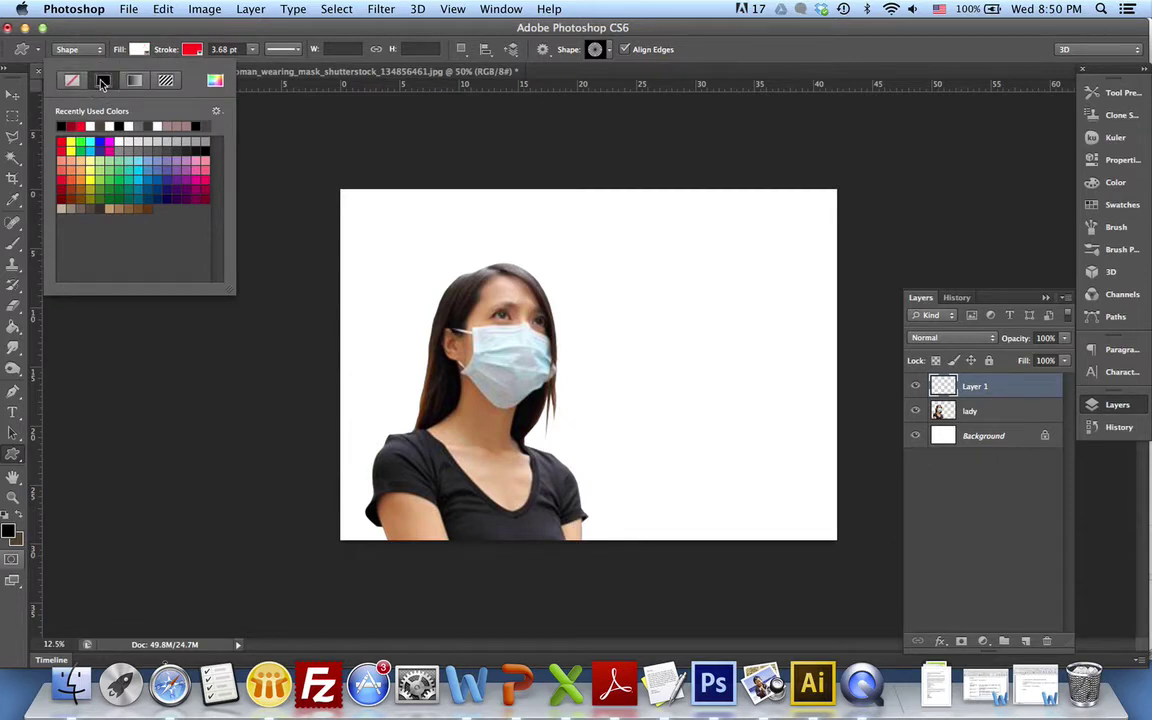
left_click(140, 49)
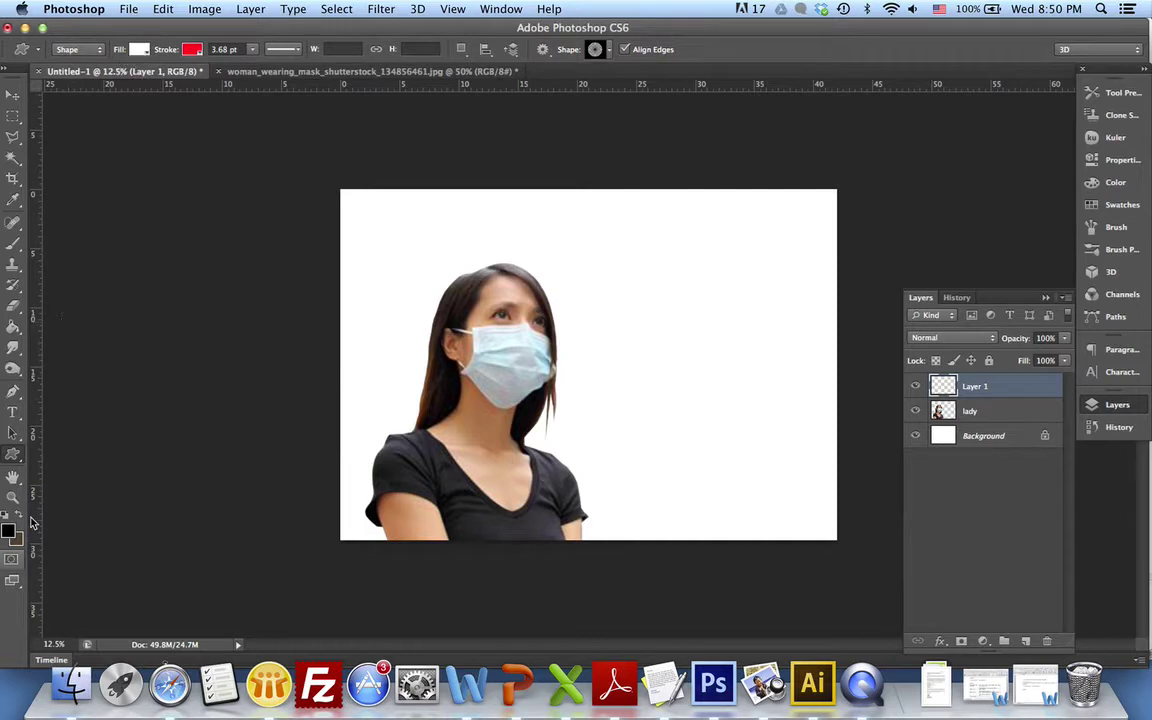
left_click(138, 50)
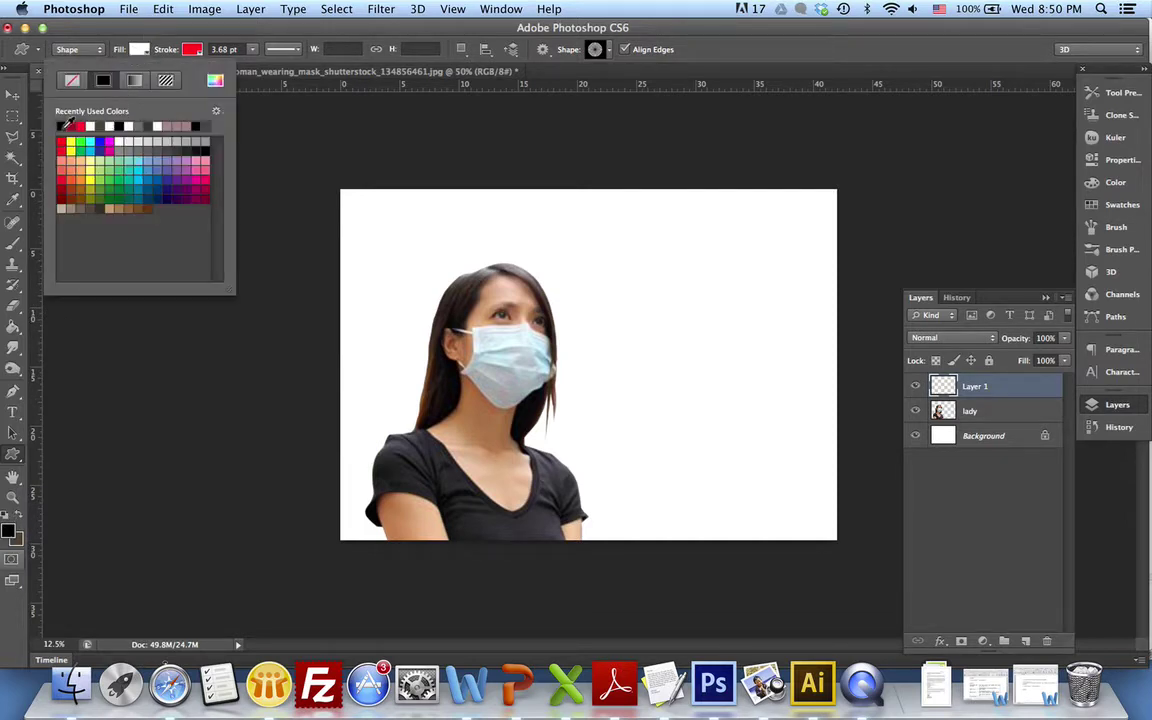
left_click(63, 126)
left_click(128, 48)
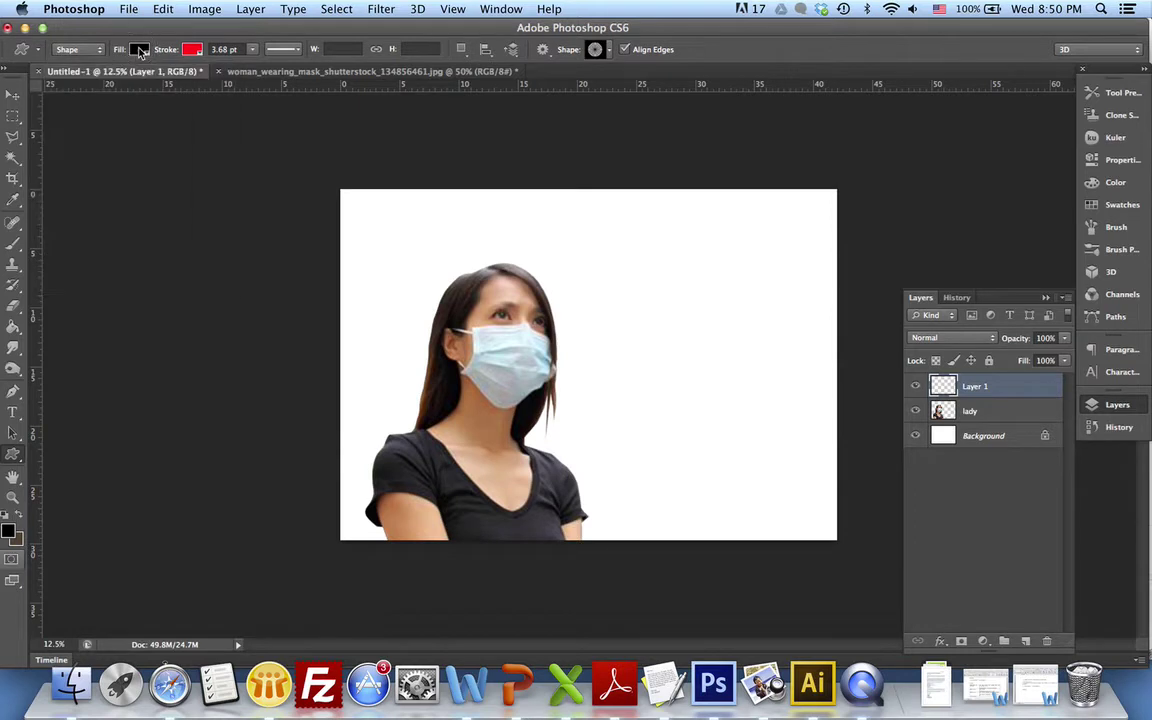
left_click(190, 50)
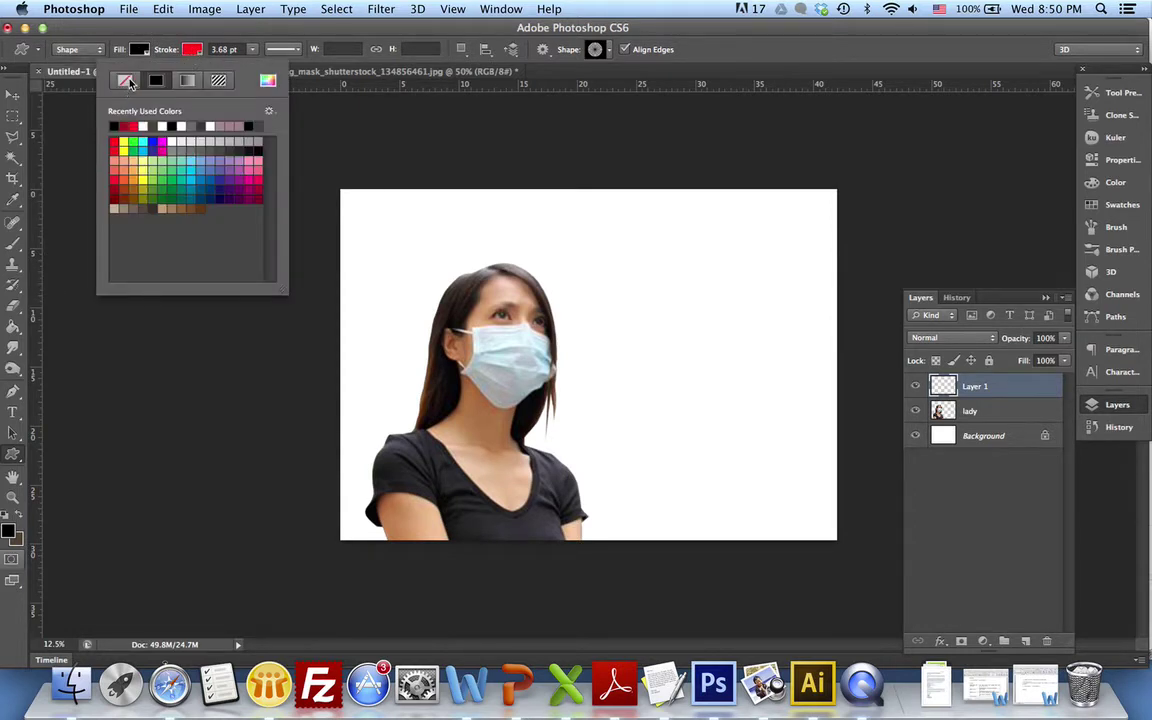
left_click(126, 83)
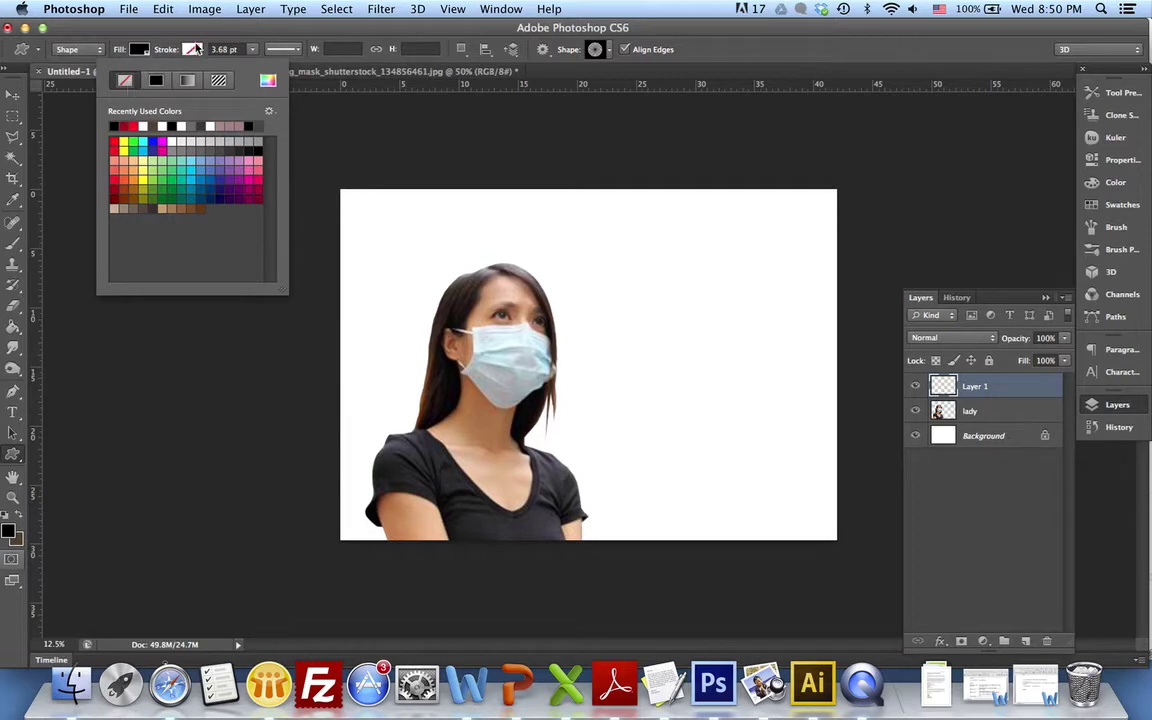
Step: Draw the solid black Registration Target 2 burst about 7810 px across, extending past the poster on all sides, and deselect it
left_click(193, 50)
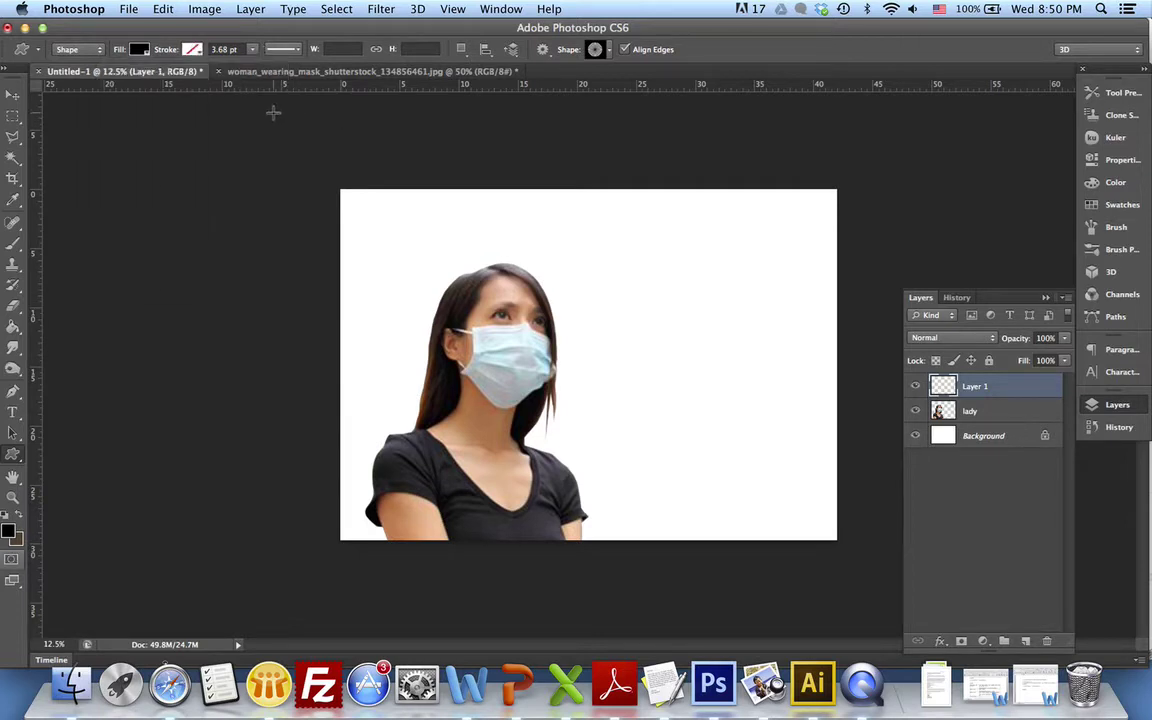
key("super+minus")
key("super+minus")
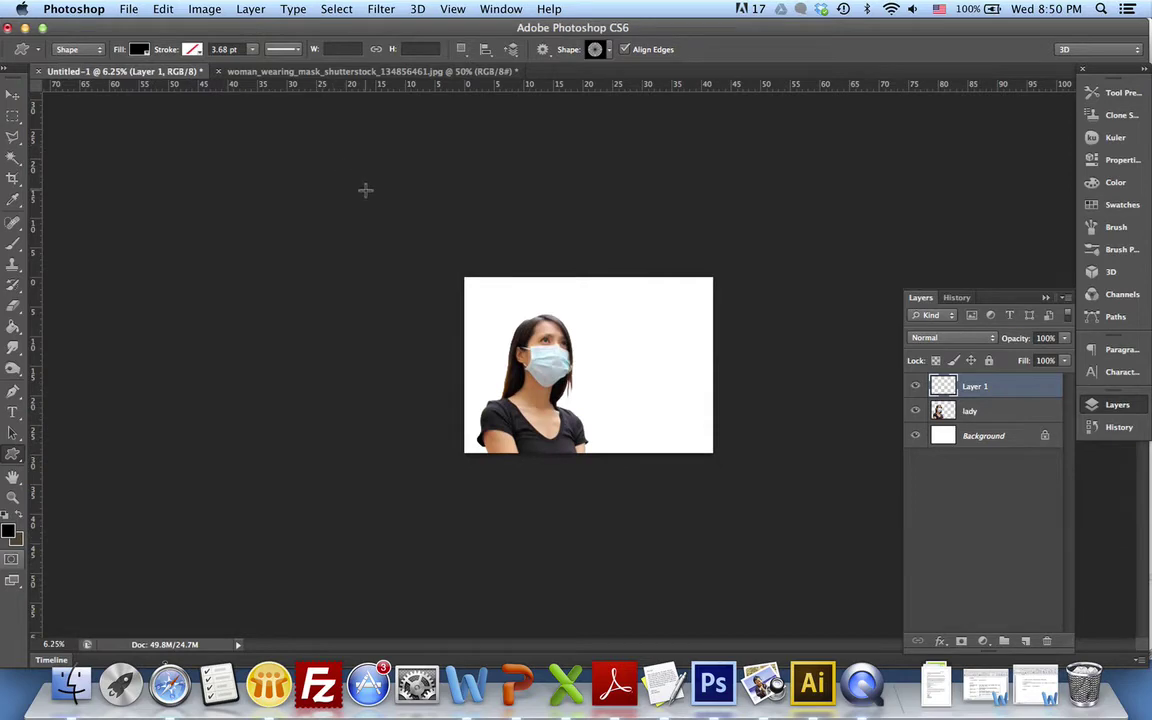
left_click_drag(365, 190, 829, 581)
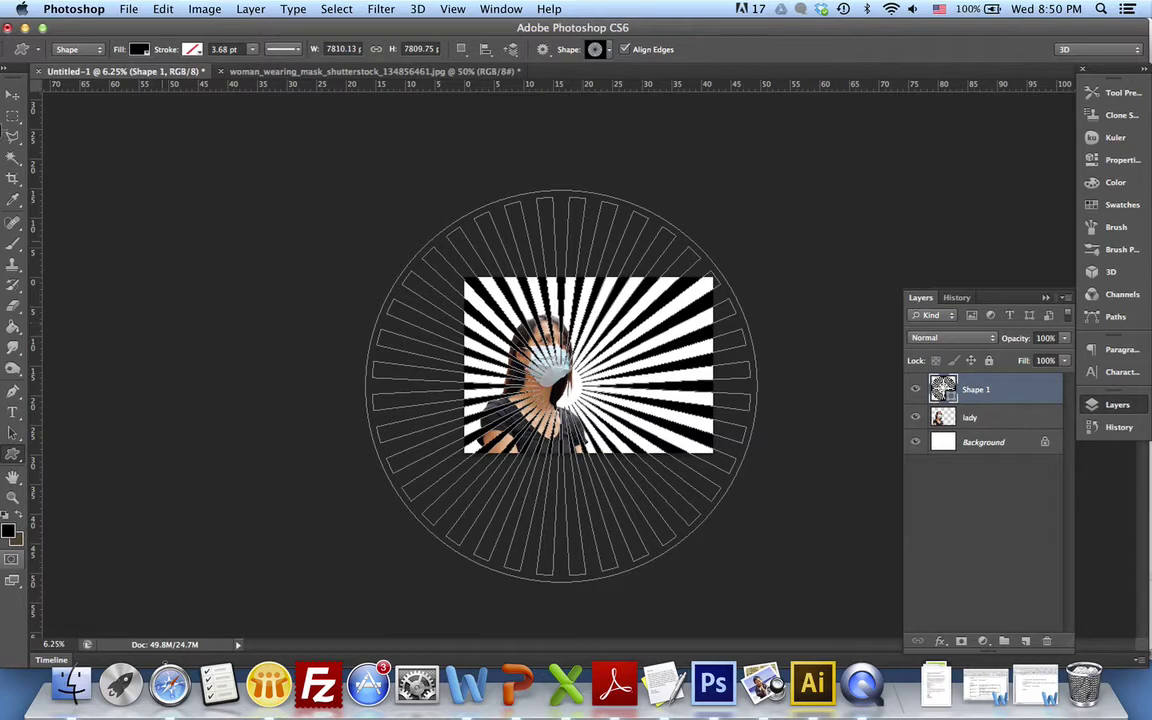
left_click(12, 97)
left_click(283, 368)
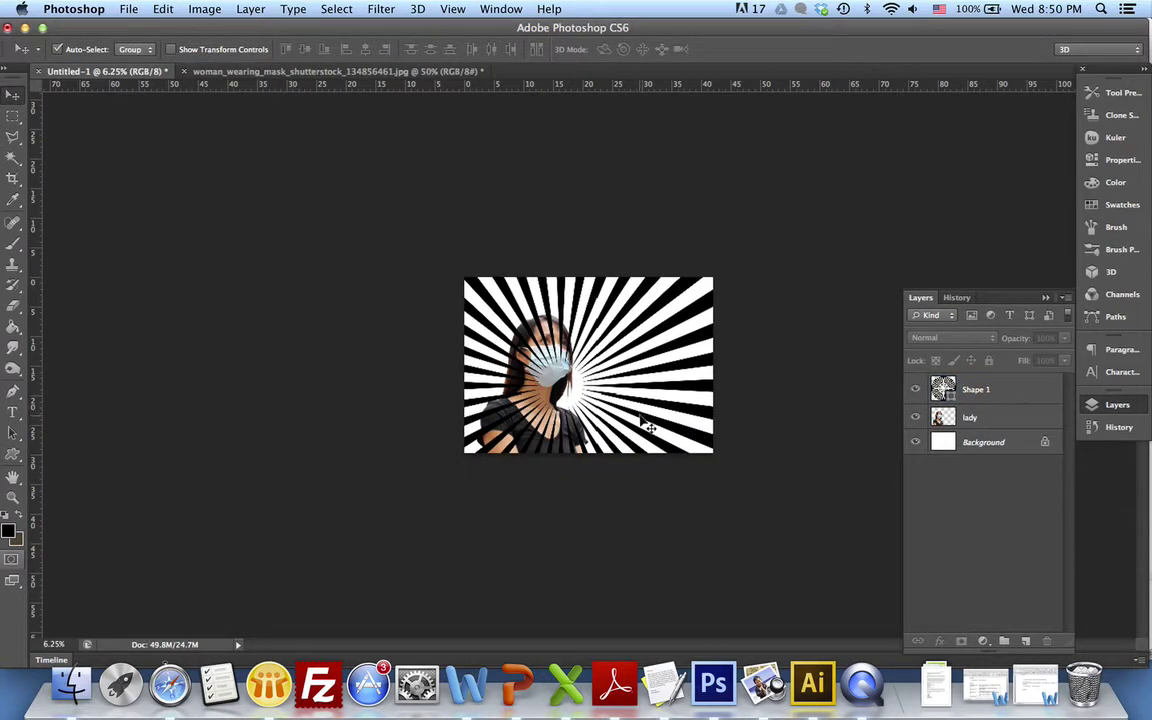
Step: Move the burst so its centre sits on the woman's mask, and place the Shape 1 layer below the lady layer
left_click(578, 377)
left_click_drag(634, 407, 628, 397)
left_click(750, 556)
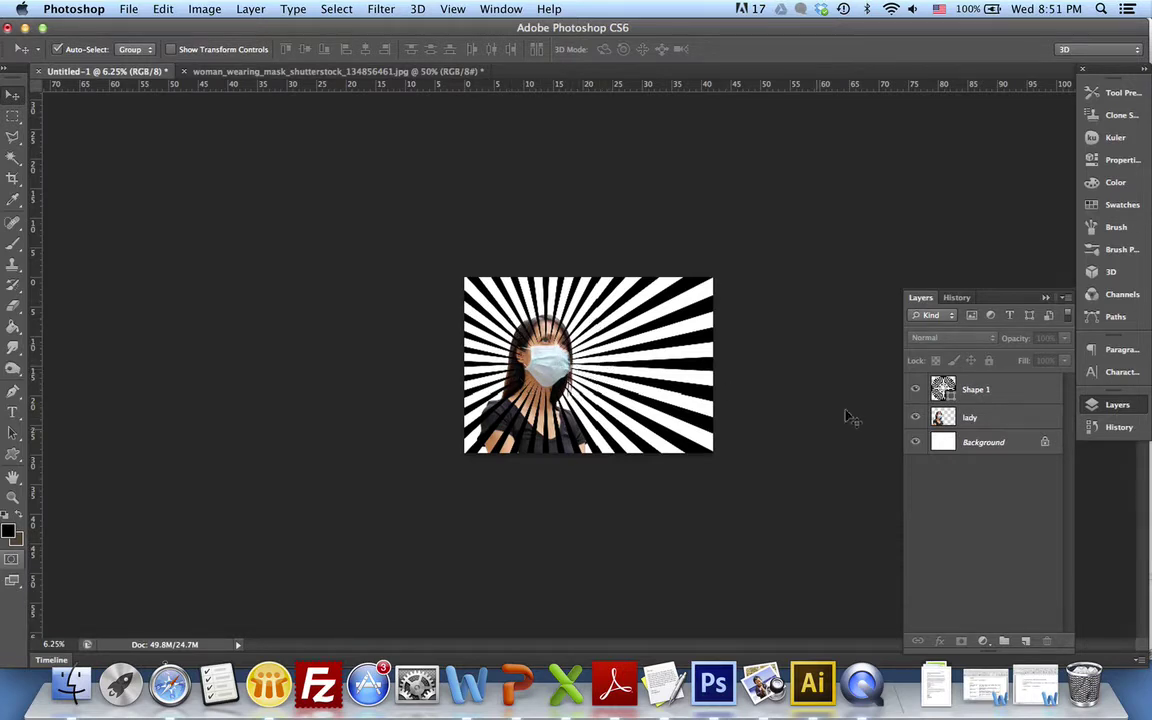
left_click_drag(1005, 395, 1005, 430)
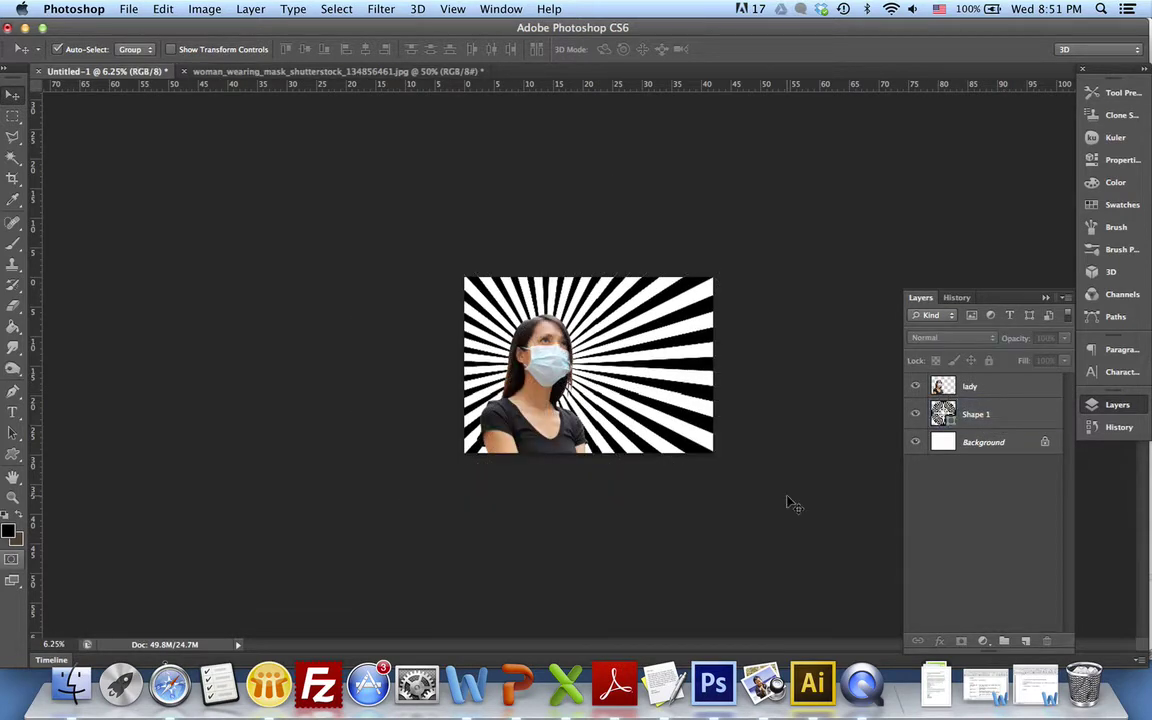
key("super+equal")
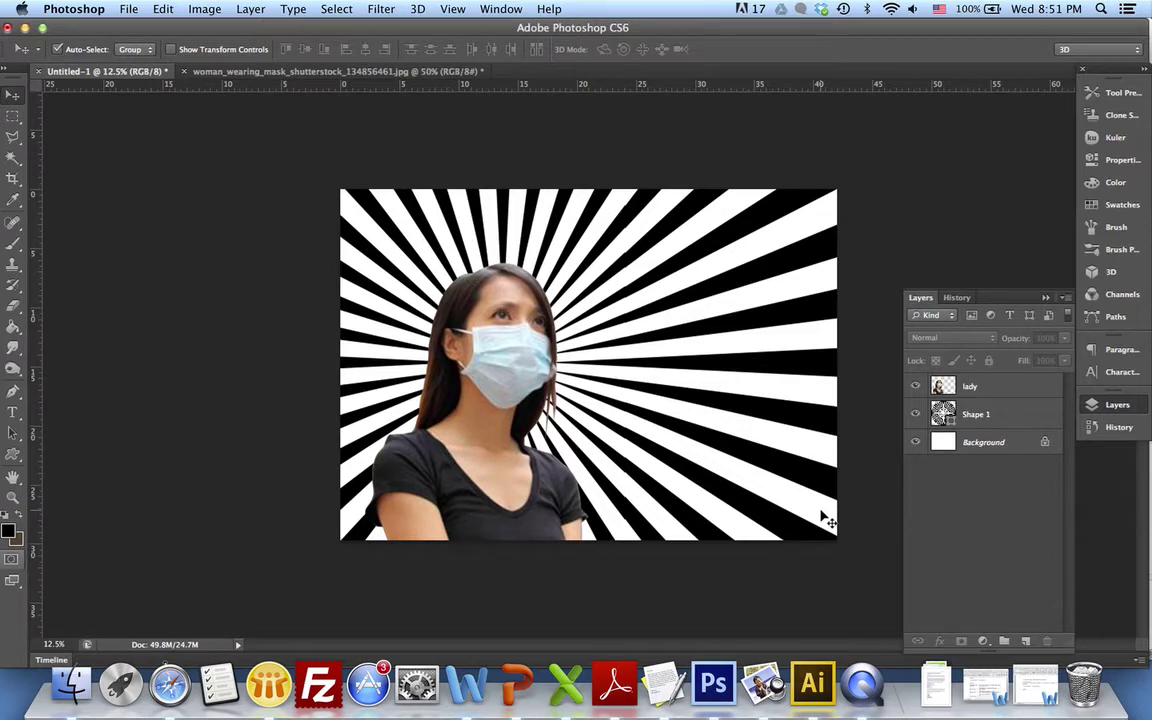
Step: Shift the burst shape slightly left and then slightly down behind the woman's face
left_click(13, 455)
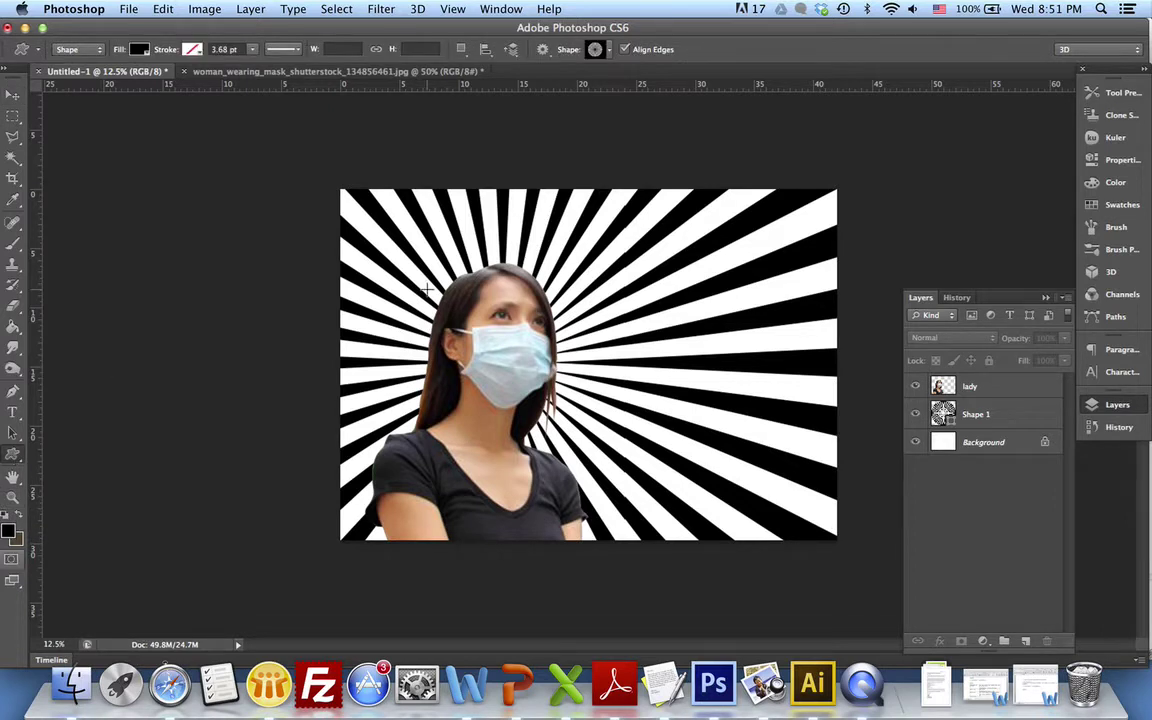
key("v")
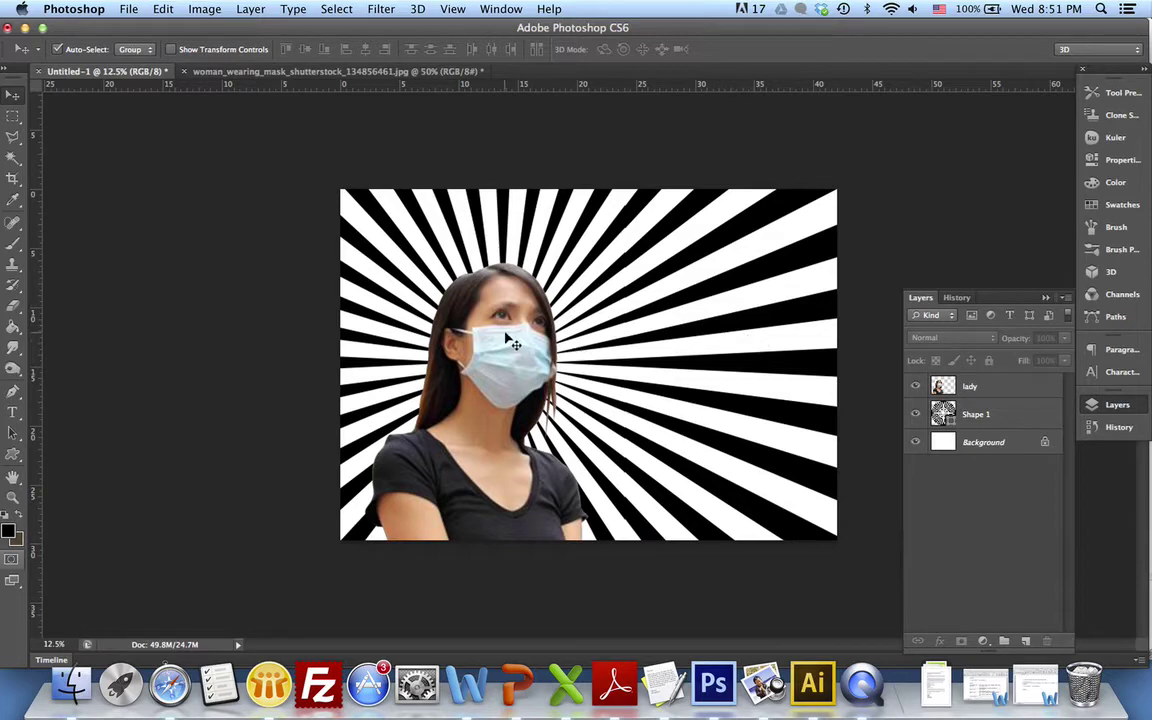
left_click_drag(643, 360, 630, 360)
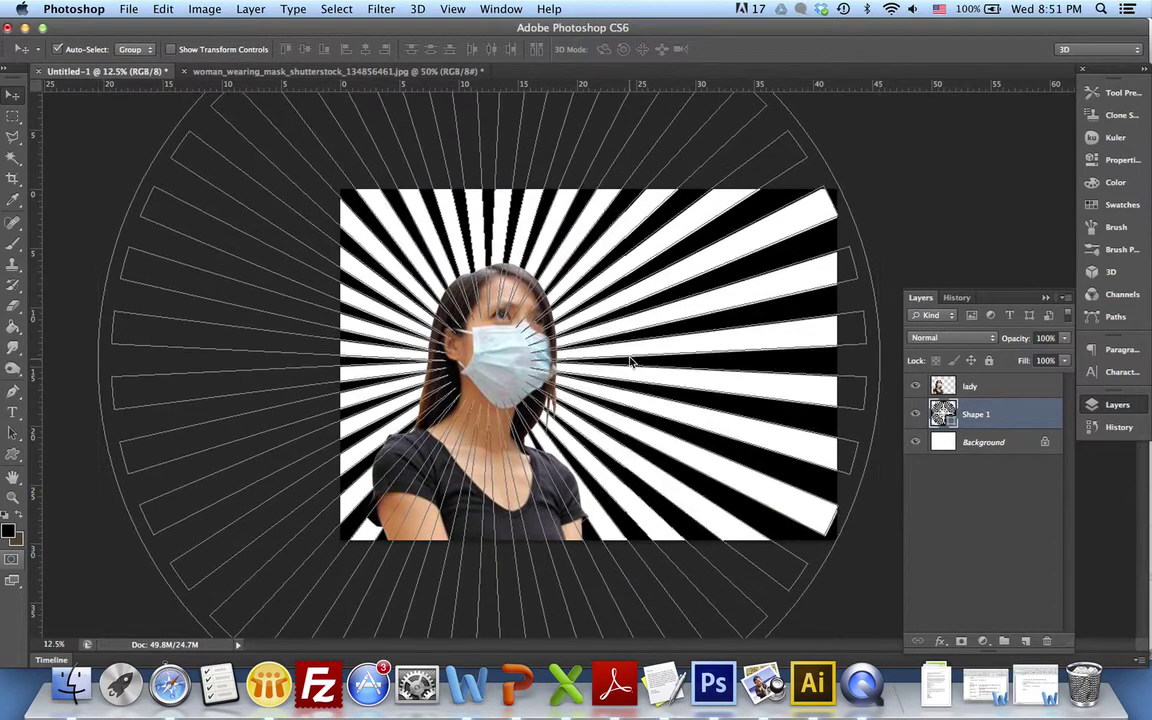
left_click(862, 211)
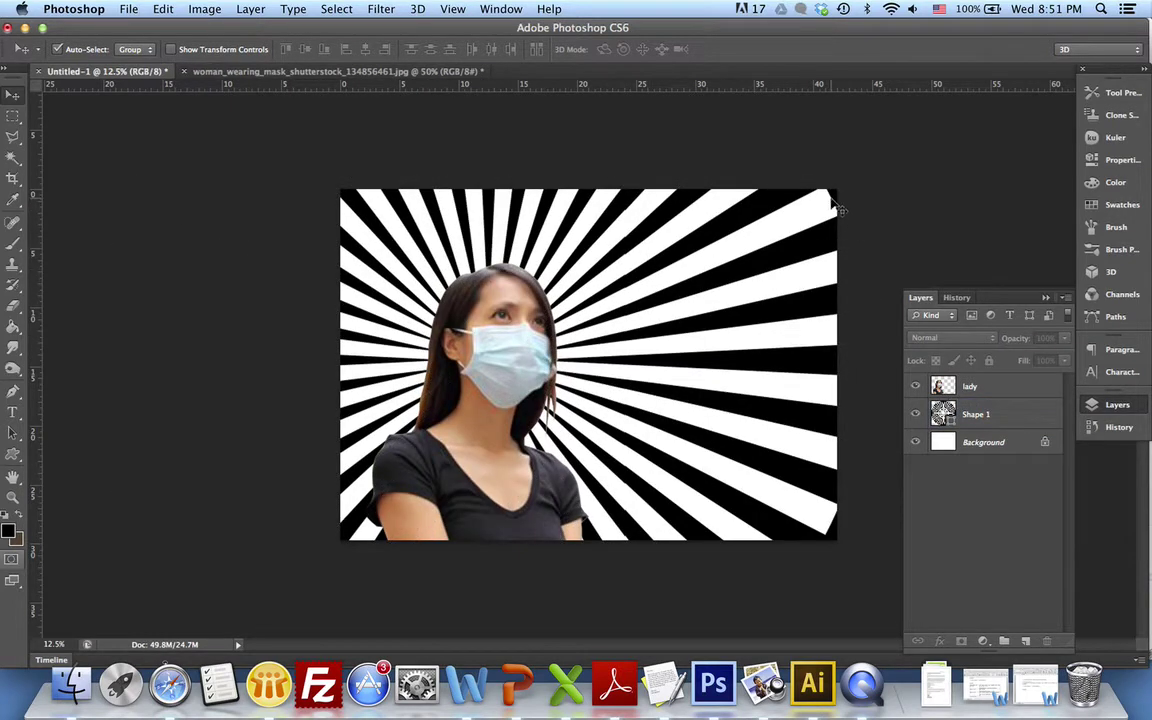
left_click(815, 240)
key("ctrl+t")
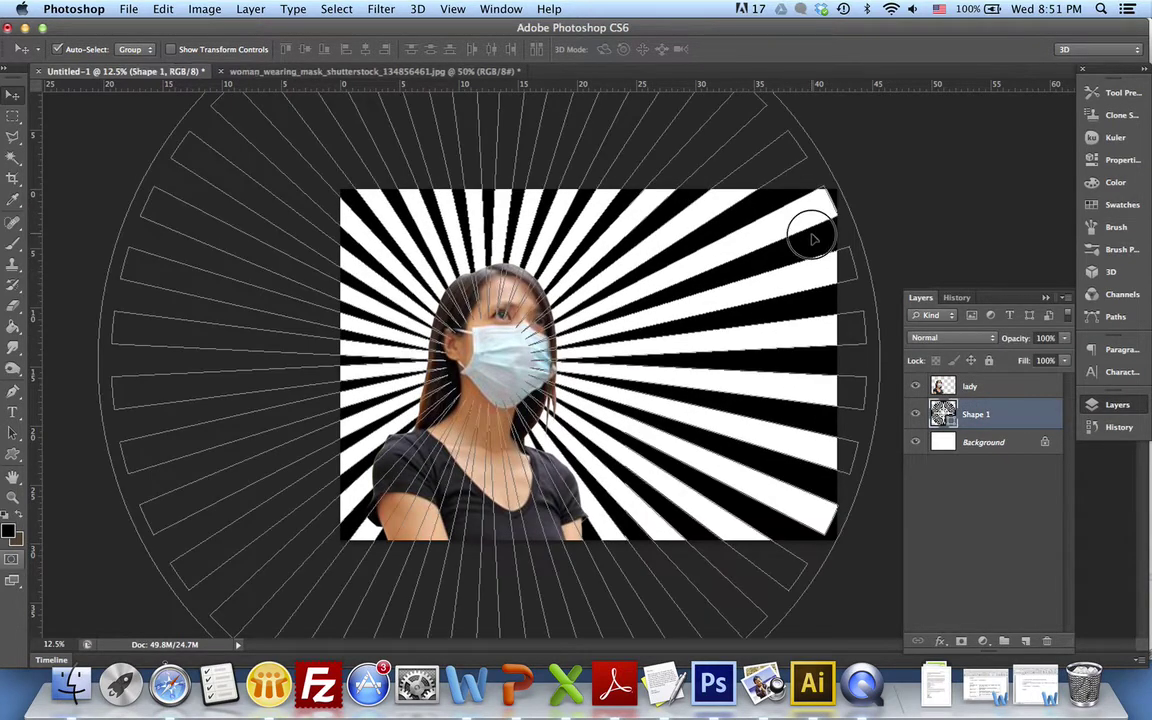
left_click_drag(810, 231, 824, 254)
Step: Scale the burst shape up to about 103% towards its upper-right corner so its rays cover the poster's right edge
key("super+t")
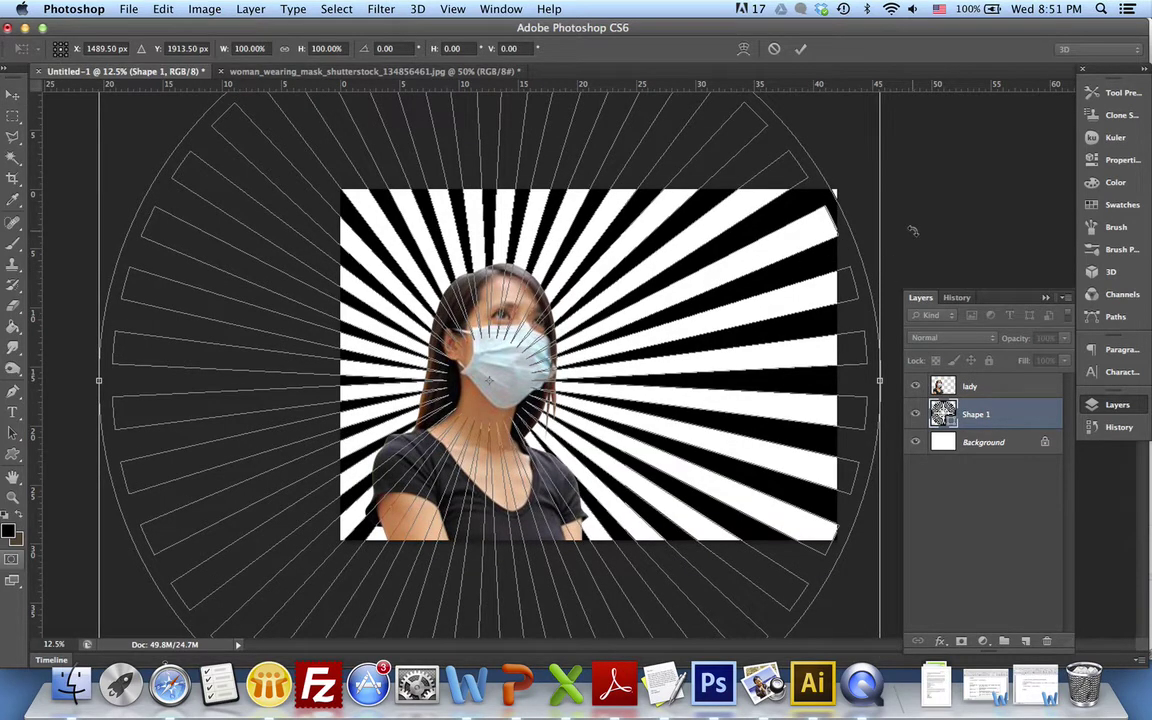
key("super+minus")
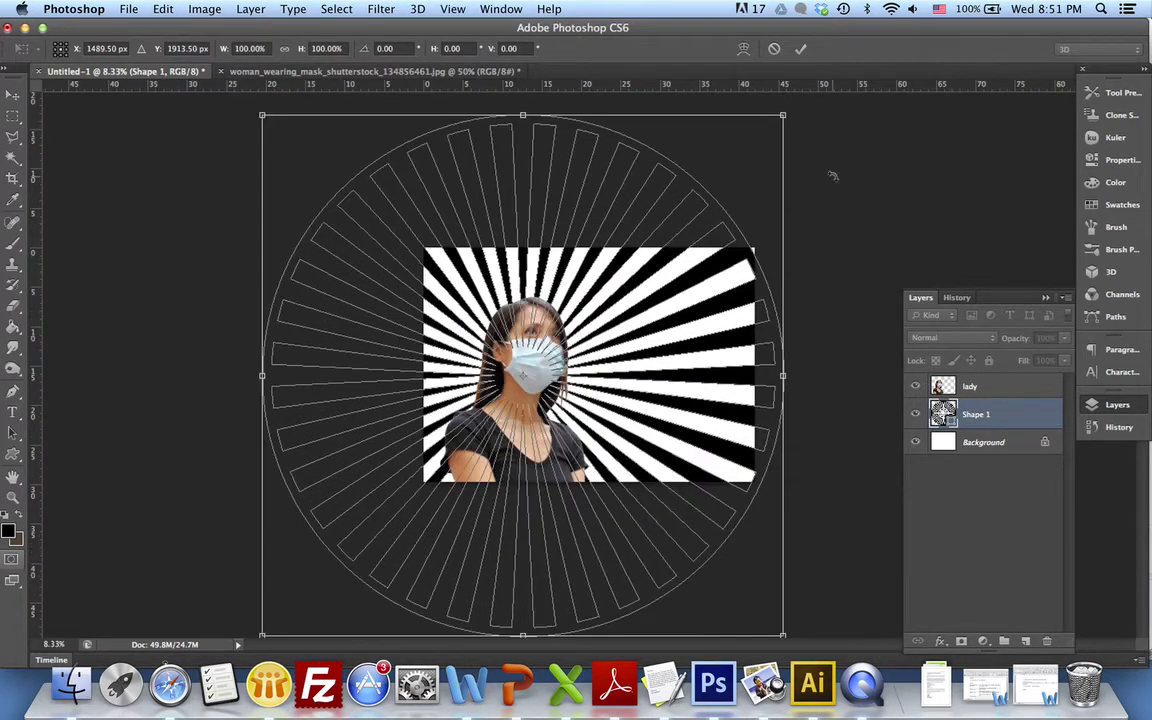
left_click_drag(784, 116, 802, 99)
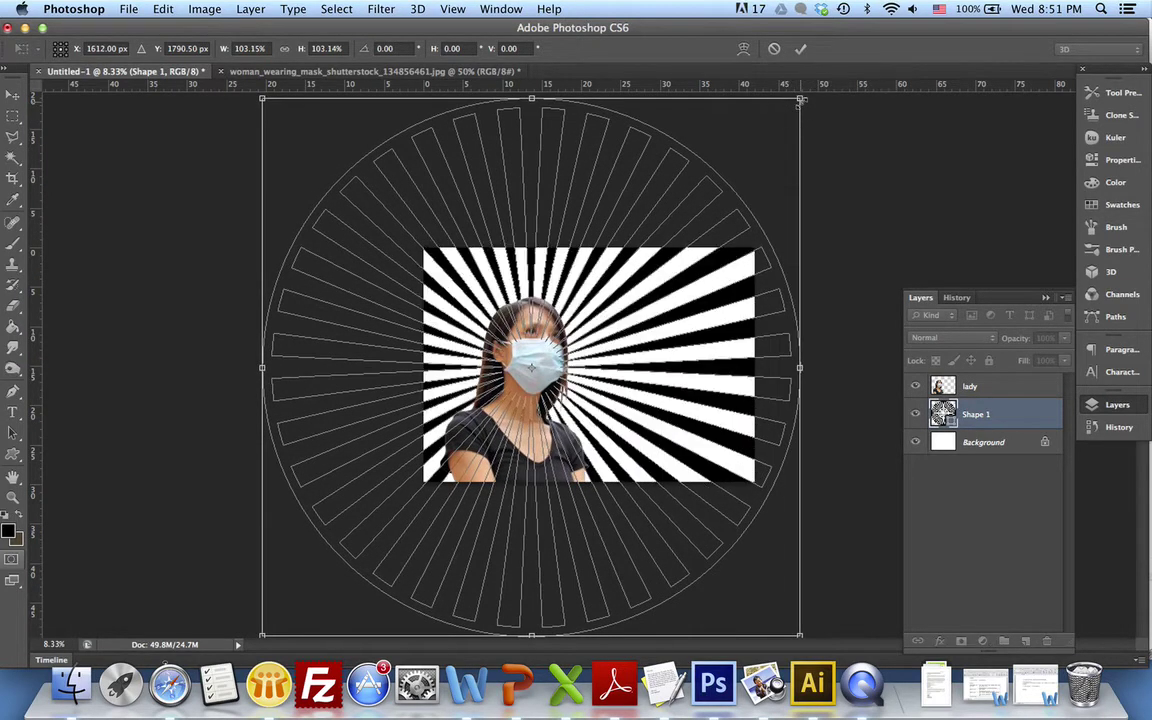
key("Return")
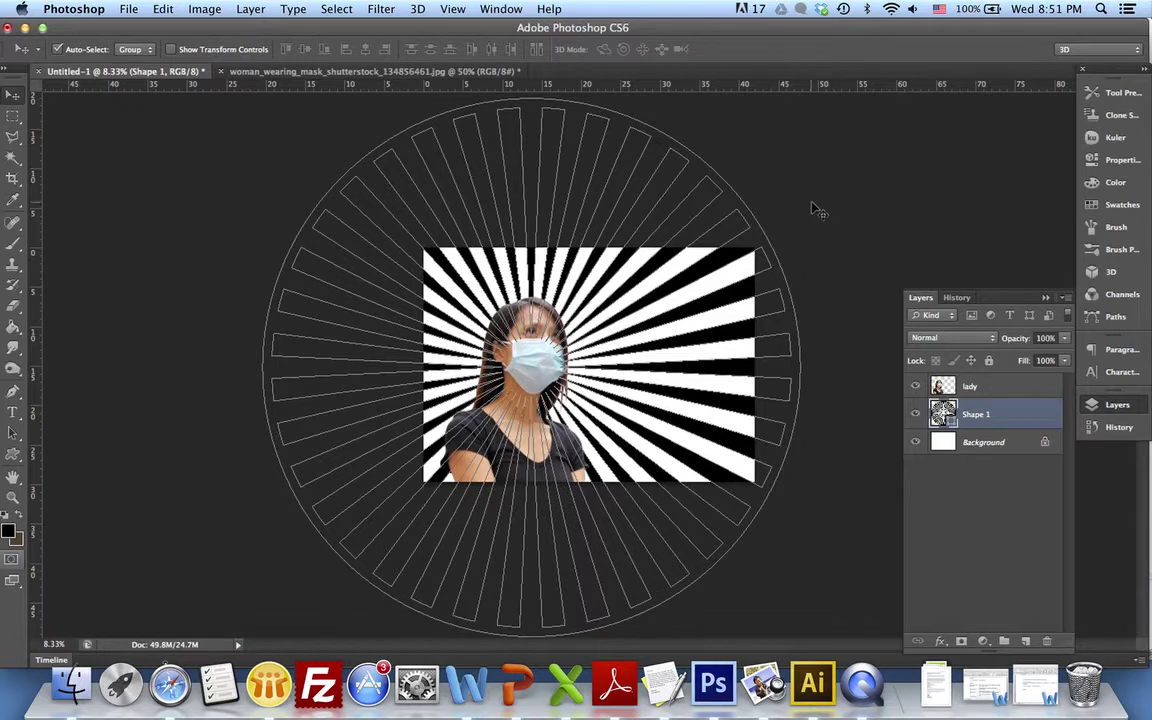
left_click(836, 224)
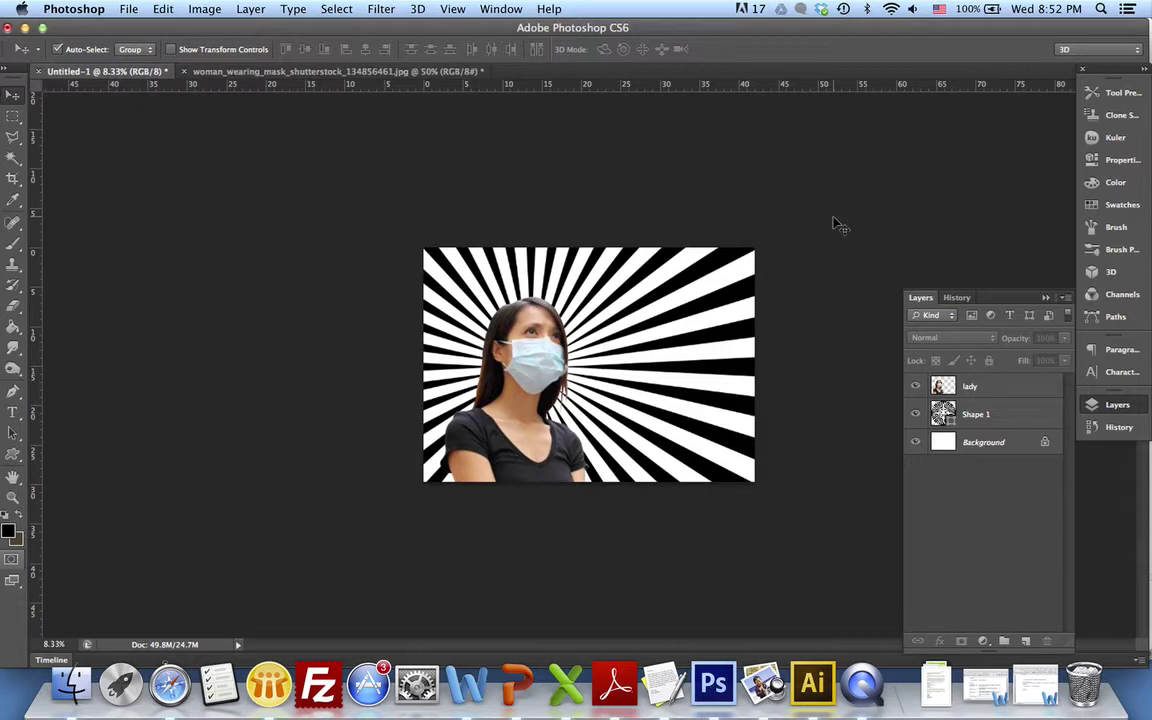
Step: Nudge the burst shape slightly left in small increments, and select the lady layer
left_click(717, 343)
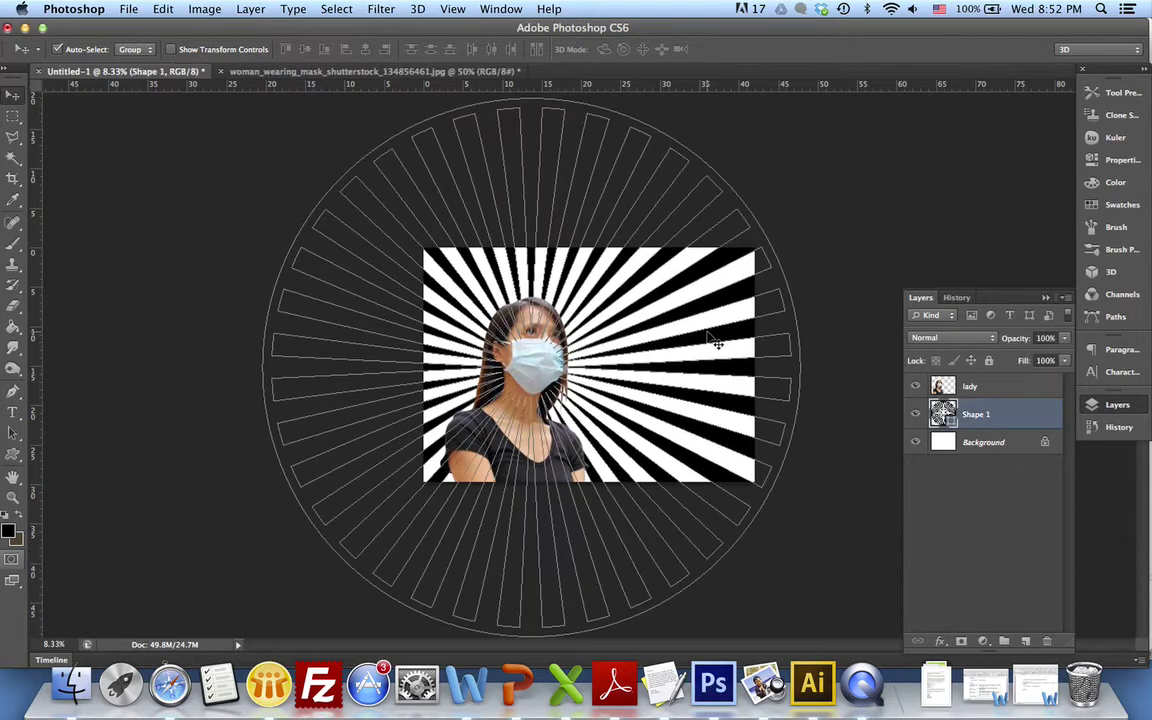
key("super+shift+t")
key("super+shift+t")
key("super+shift+t")
key("super+shift+t")
key("super+shift+t")
key("super+shift+t")
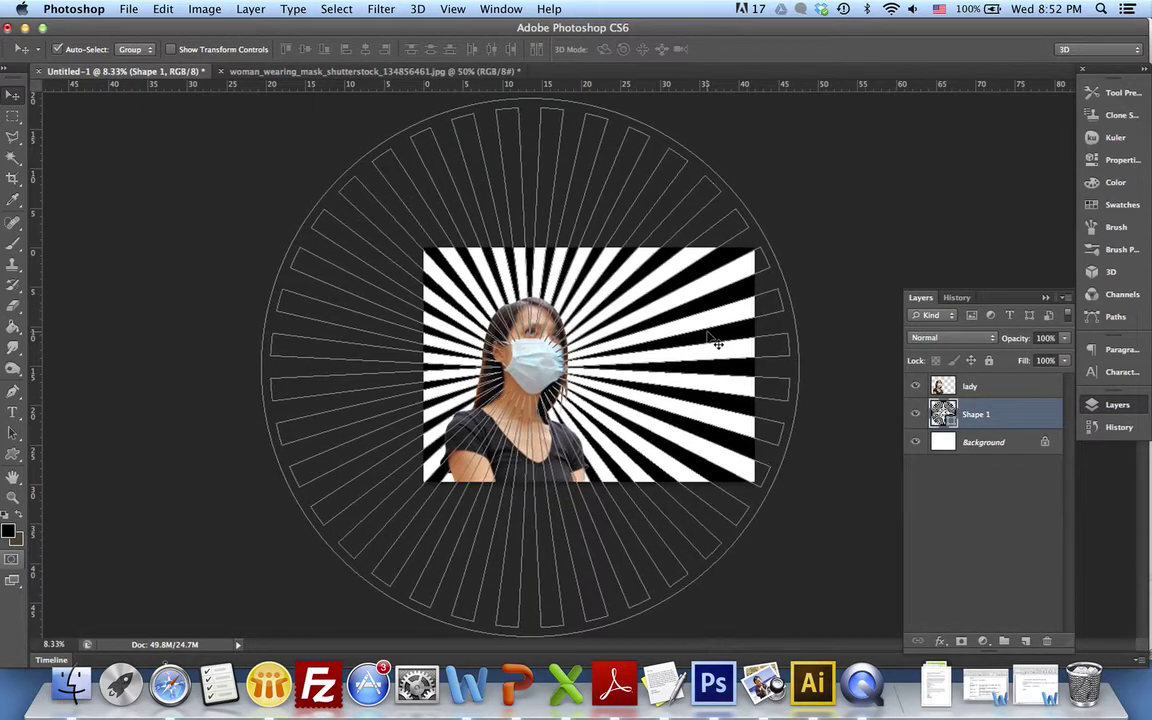
key("super+shift+t")
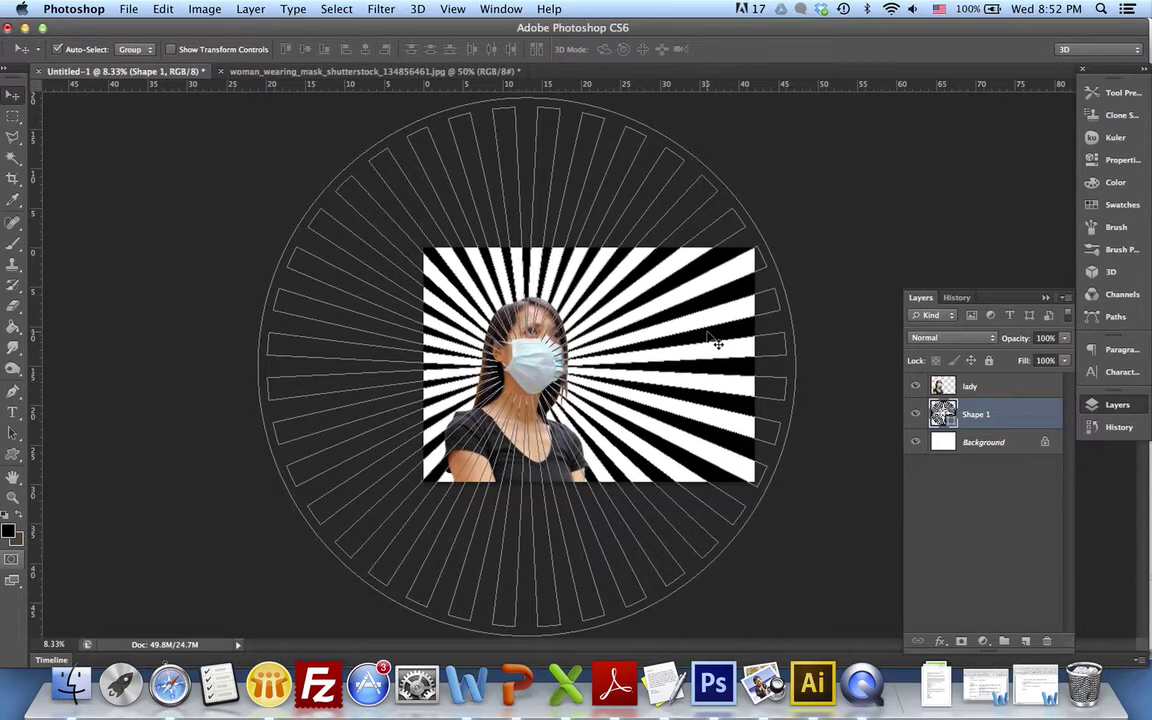
left_click(790, 305)
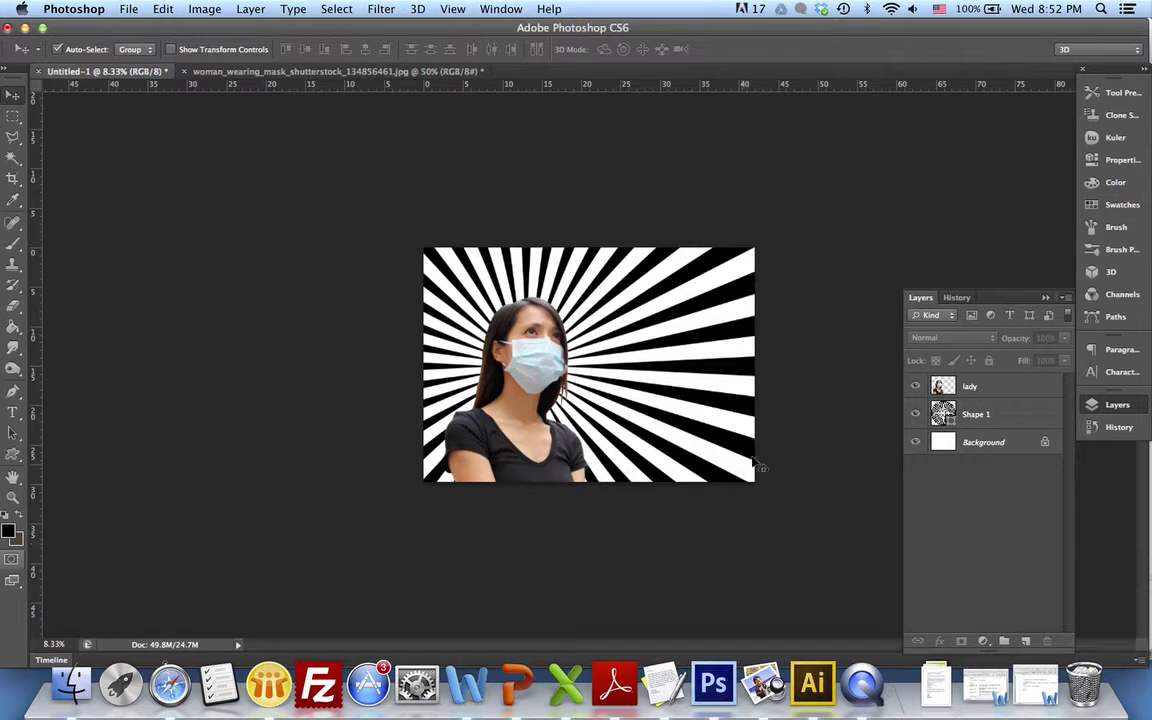
left_click(1013, 388)
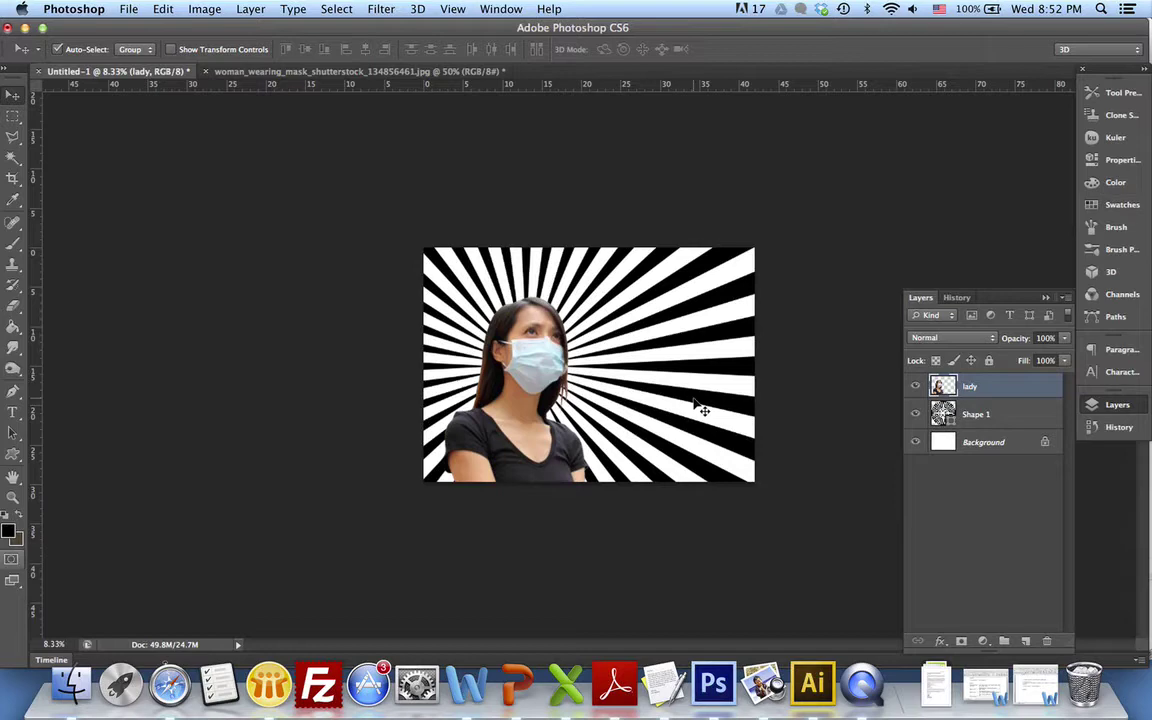
Step: Switch to Illustrator, hide Layer 2 with the coloured swirls, and add a new layer above it
left_click(812, 684)
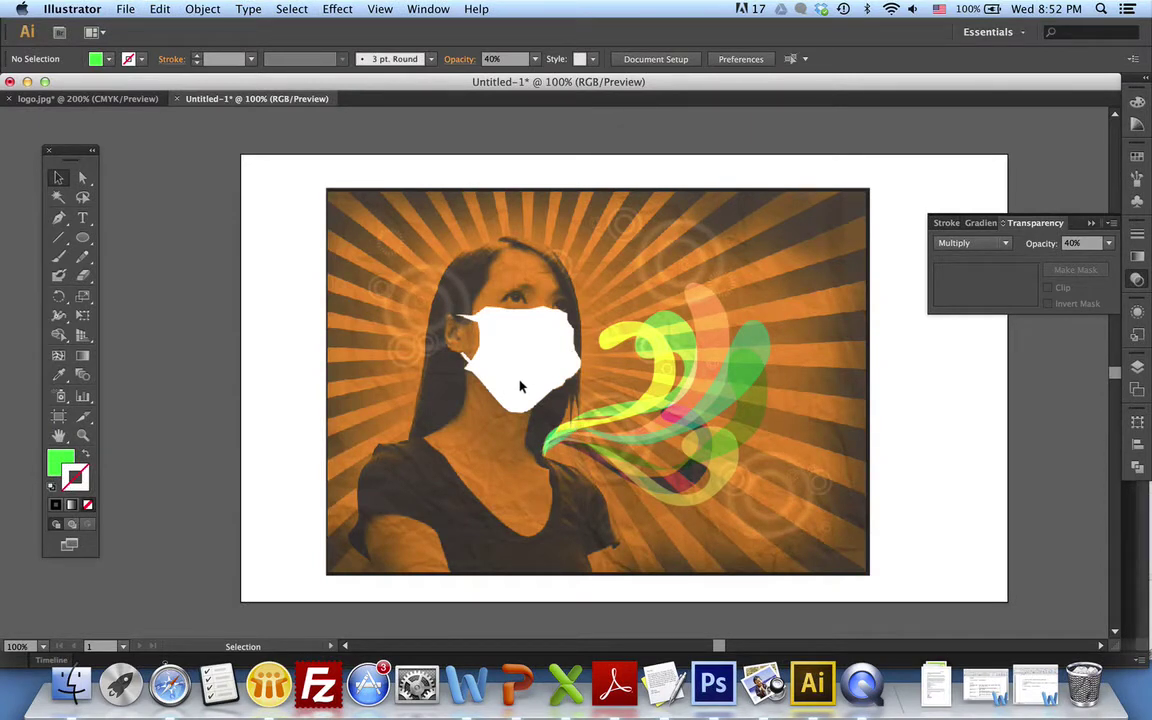
key("super")
left_click(1138, 368)
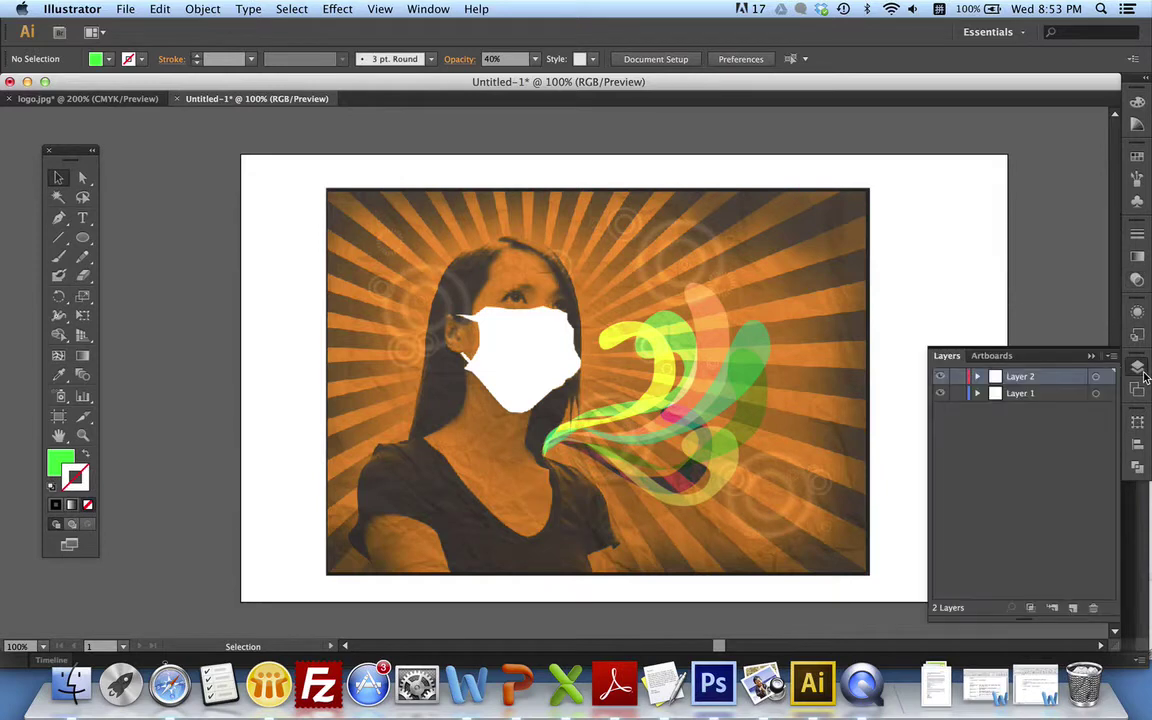
left_click(940, 377)
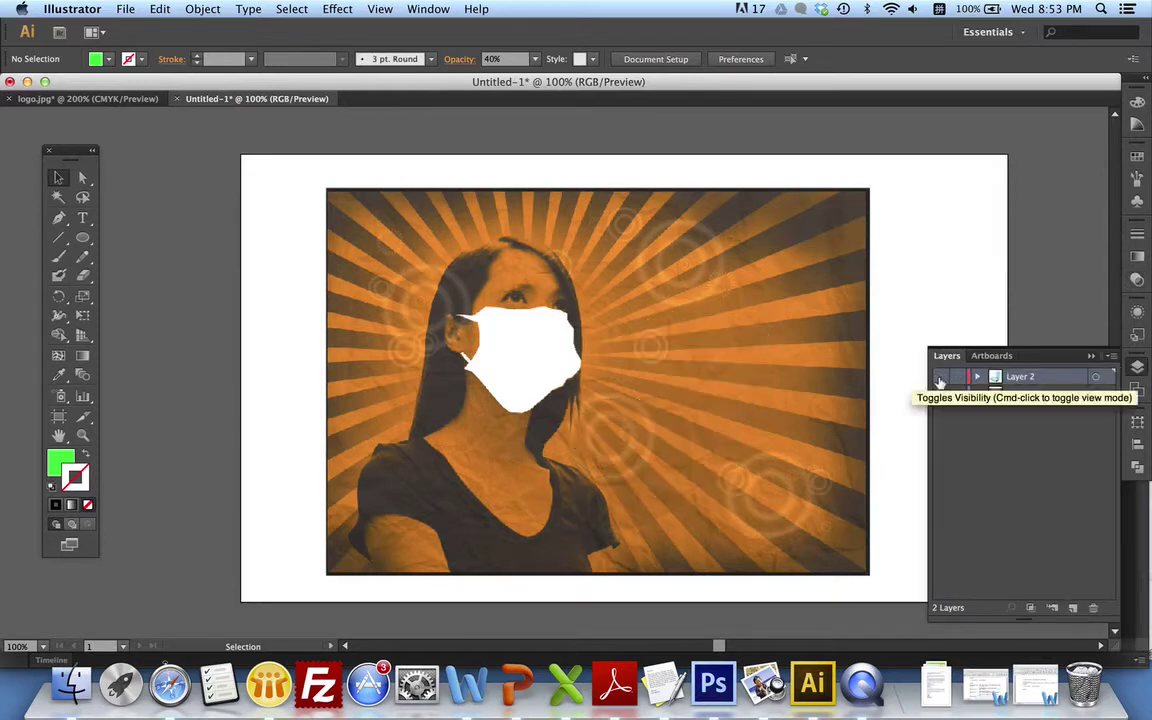
key("super+l")
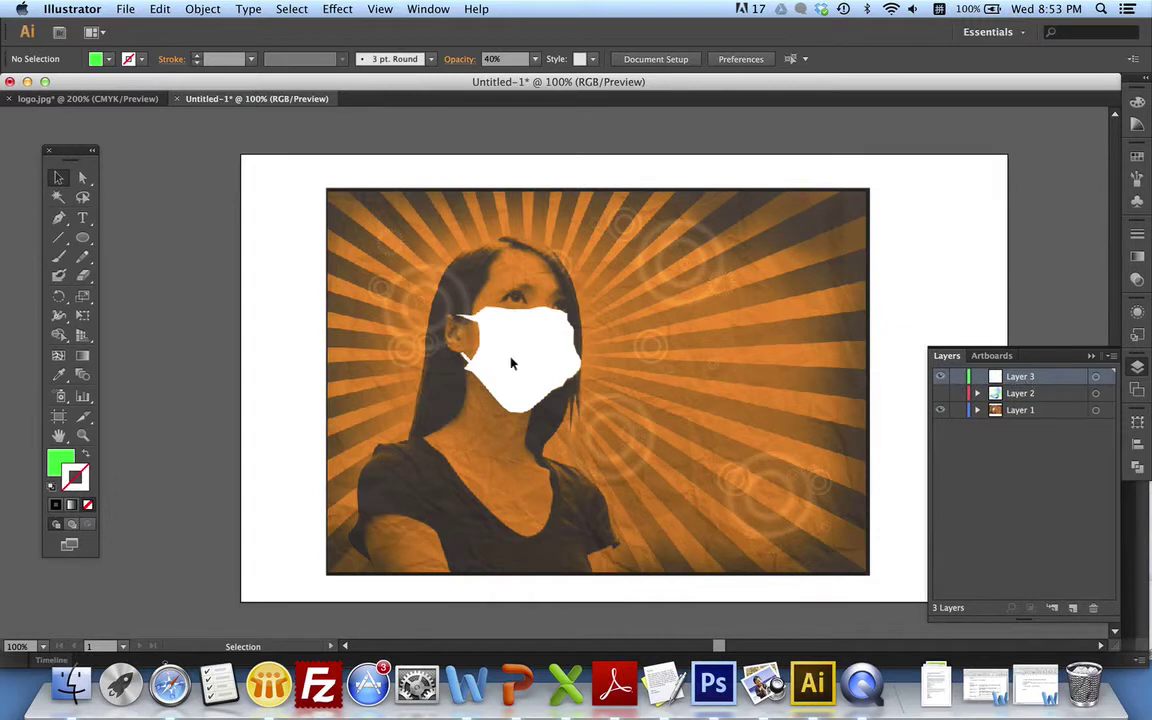
Step: Draw a curved plume with the Pencil tool from below the mask toward the upper right, and fill it with green #21FF00
left_click(84, 256)
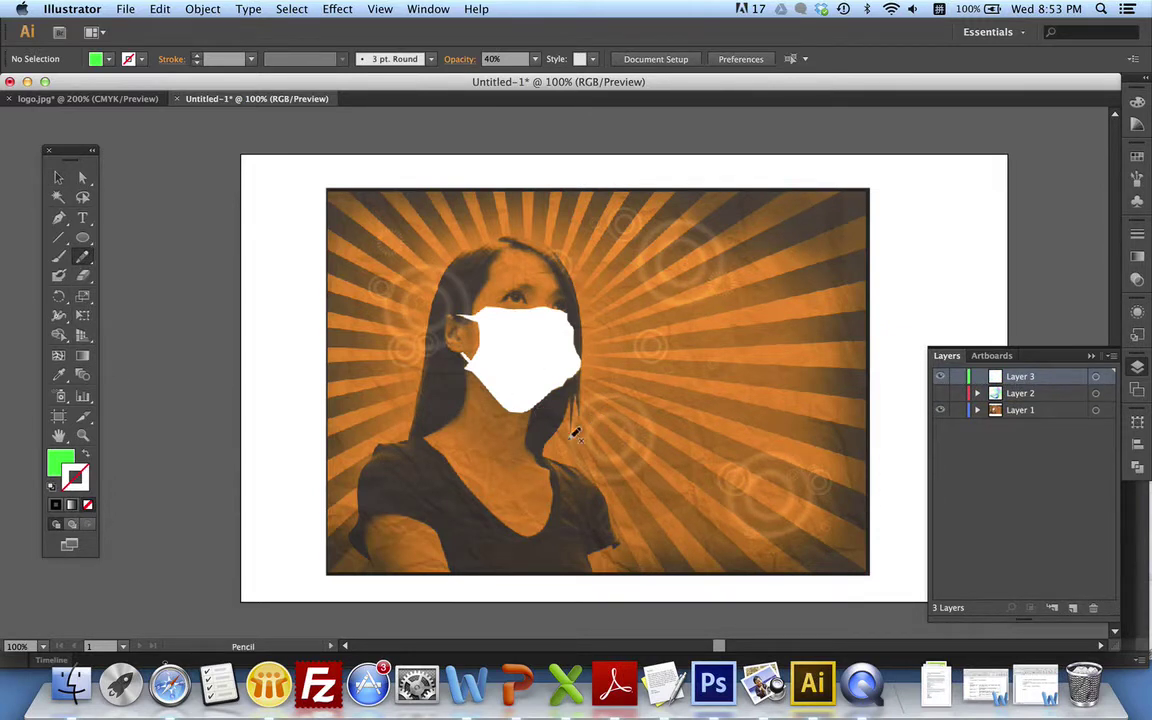
left_click(60, 462)
left_click(85, 477)
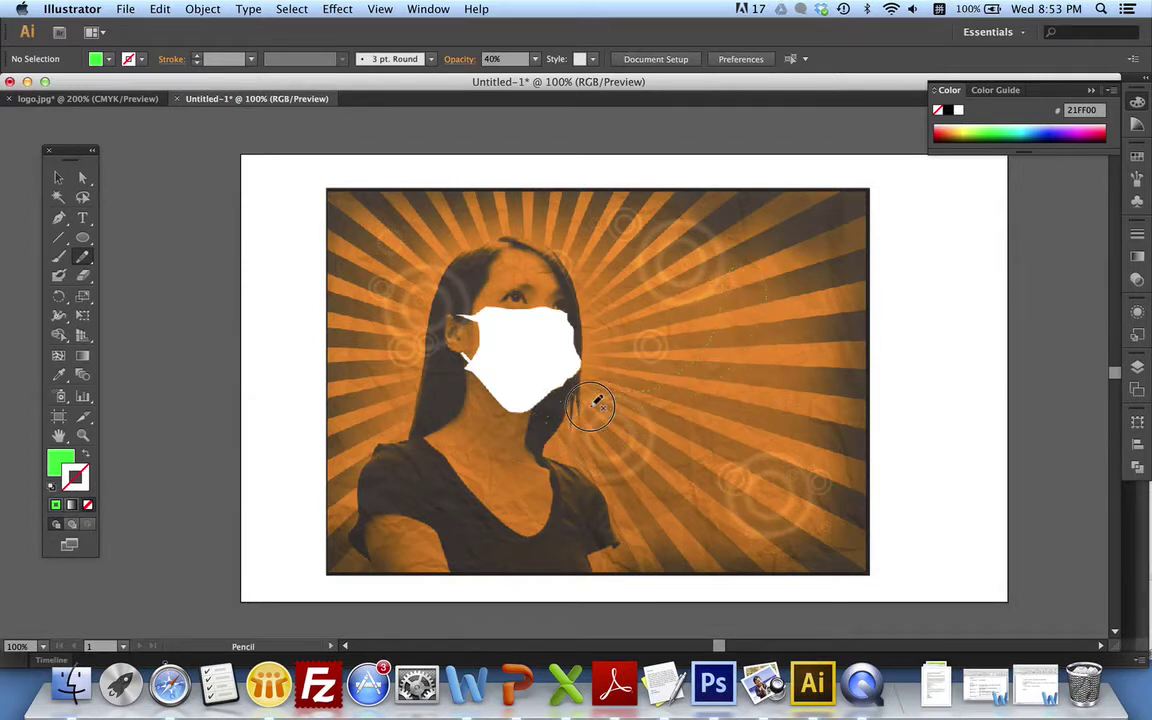
left_click_drag(545, 398, 547, 432)
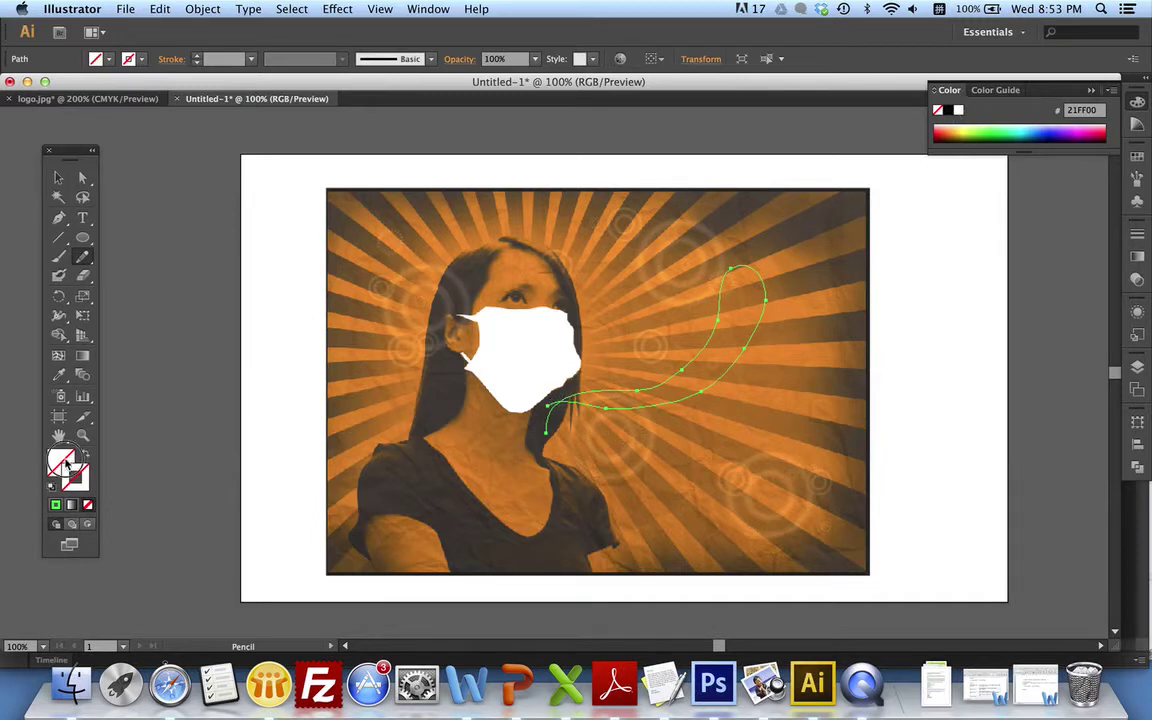
left_click(56, 506)
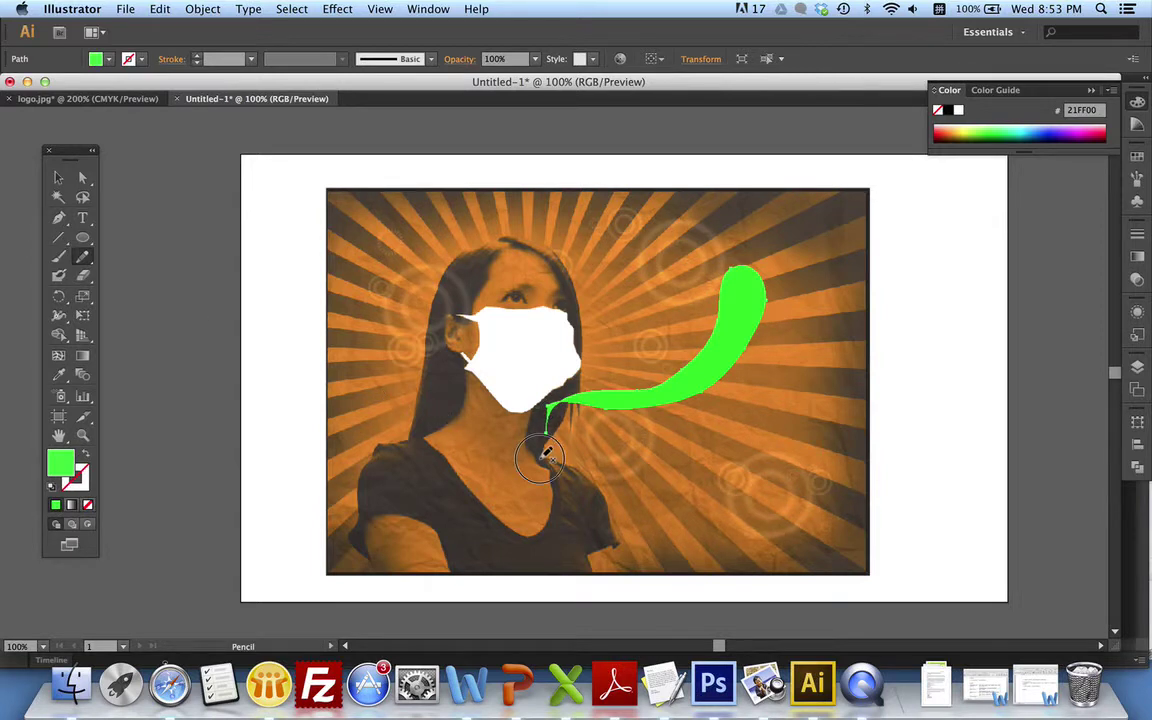
Step: Draw a second wavy plume below the green one with the Pencil tool, fill it with blue #0071E9, and deselect it
mouse_move(776, 354)
left_mouse_down()
mouse_move(684, 419)
mouse_move(560, 440)
mouse_move(617, 418)
left_mouse_up()
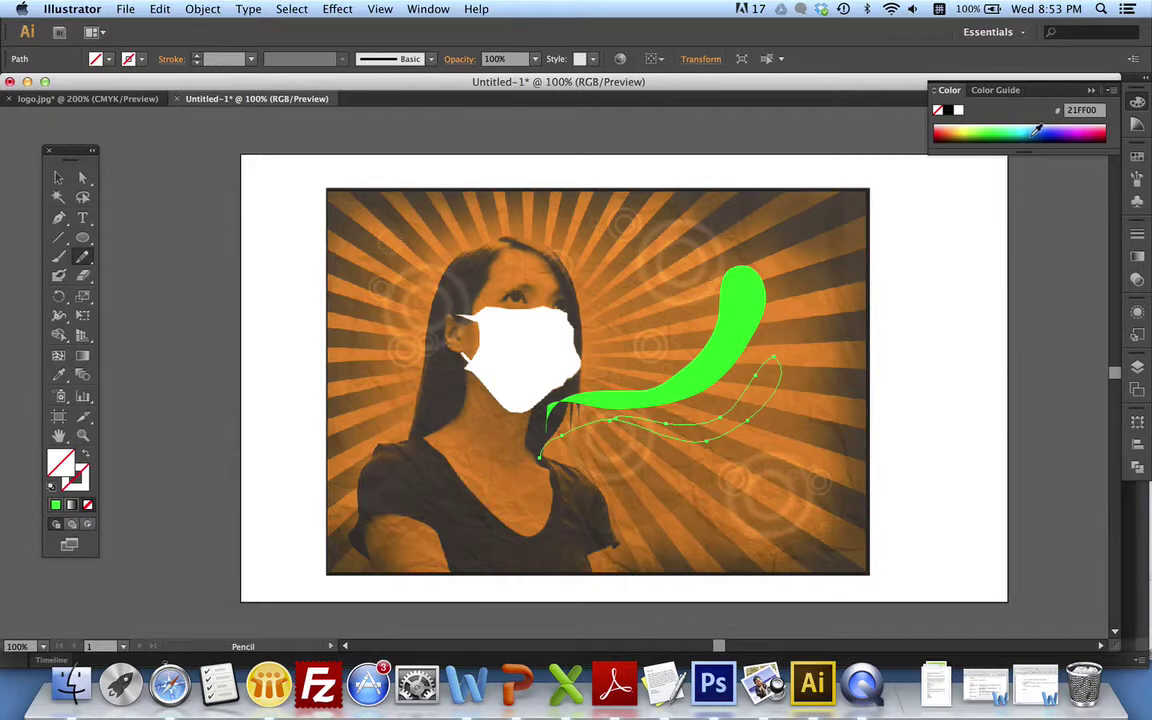
left_click(1000, 134)
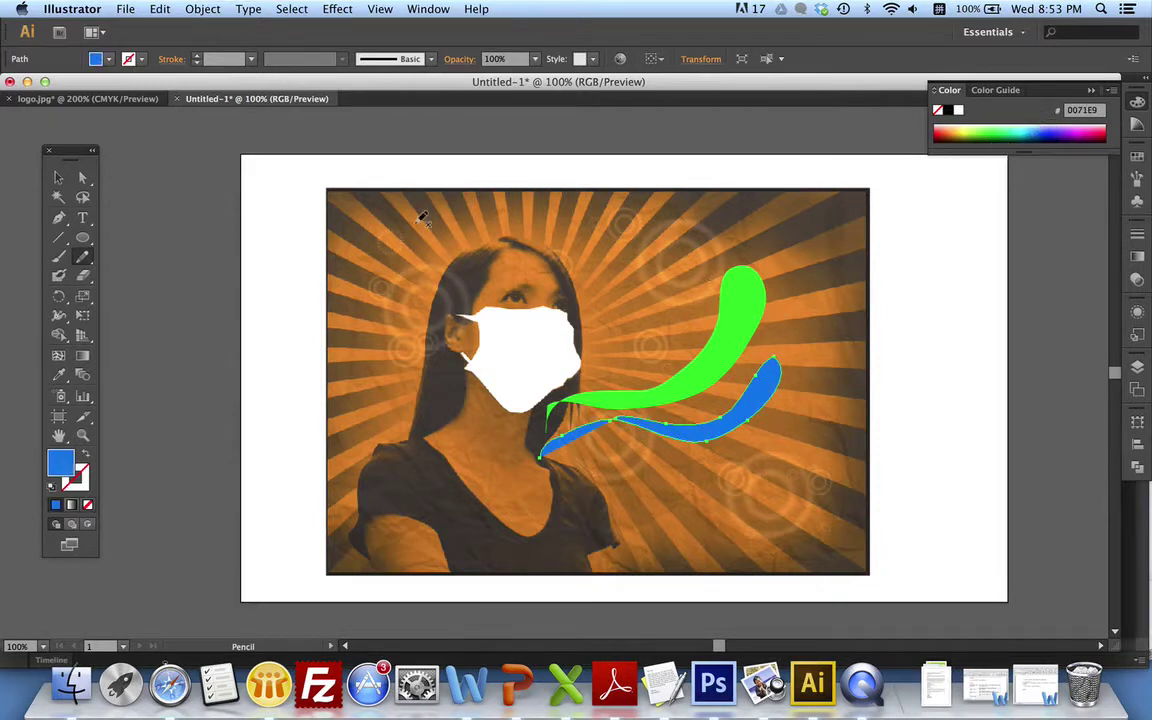
left_click(58, 177)
left_click(855, 313)
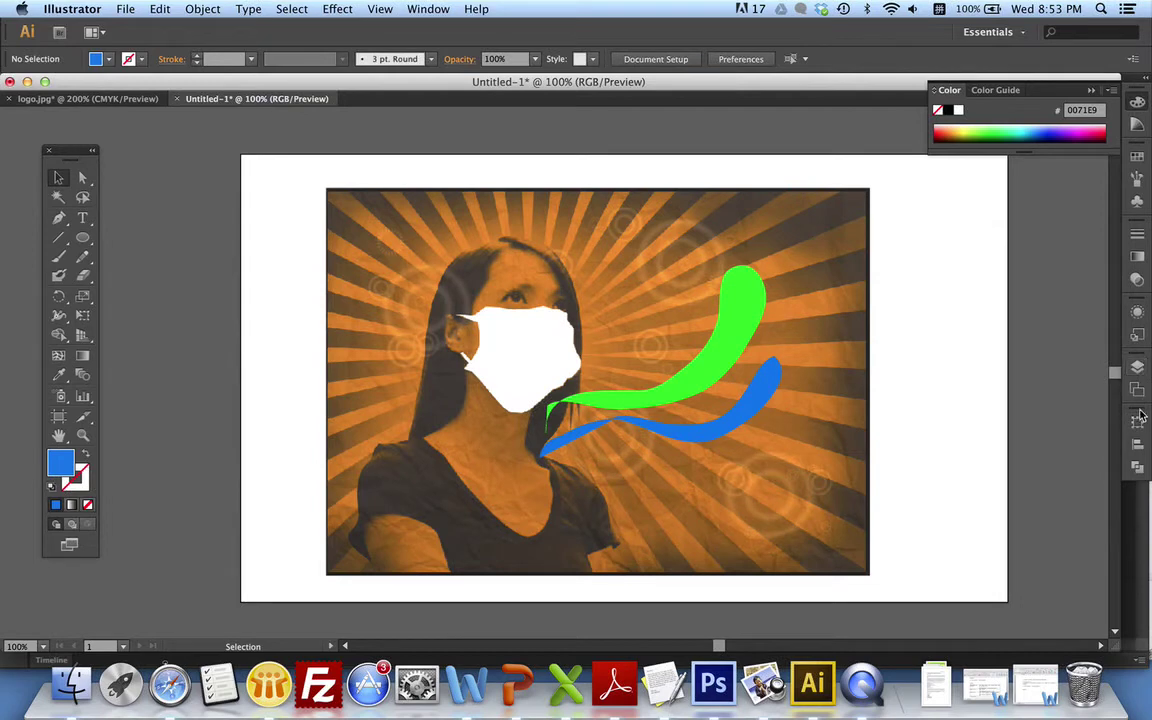
Step: Hide Layer 3 with the new plumes and show Layer 2 with the coloured swirls again
left_click(1139, 369)
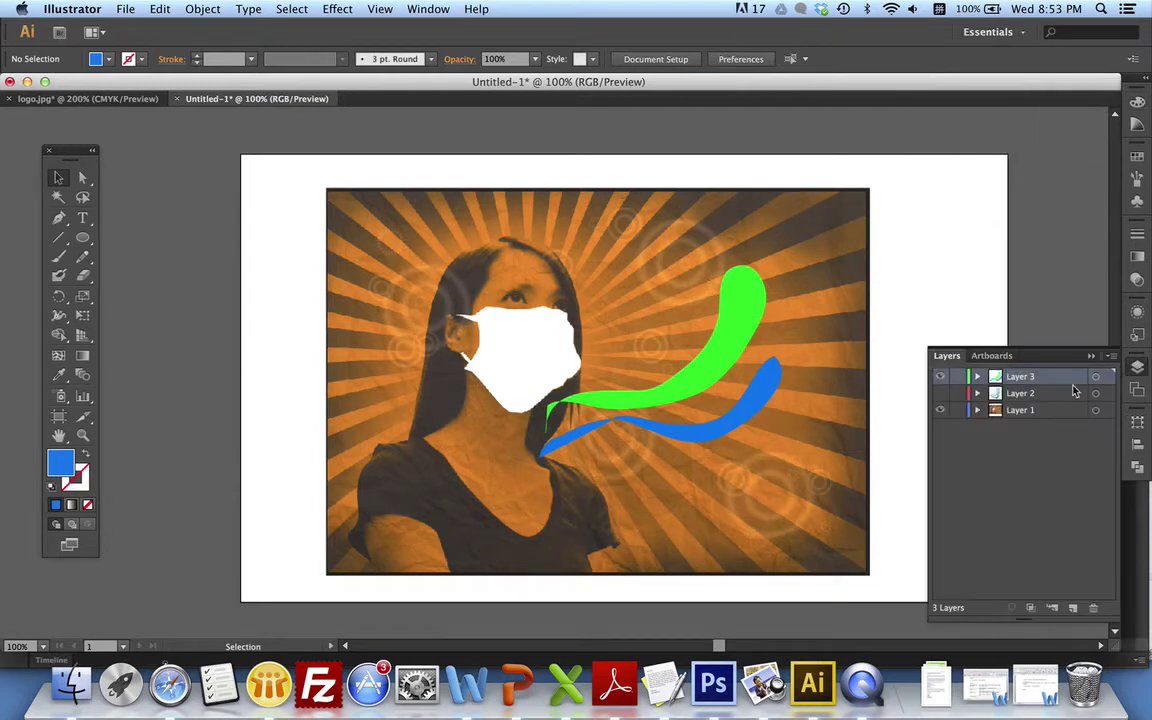
left_click(941, 377)
left_click(941, 394)
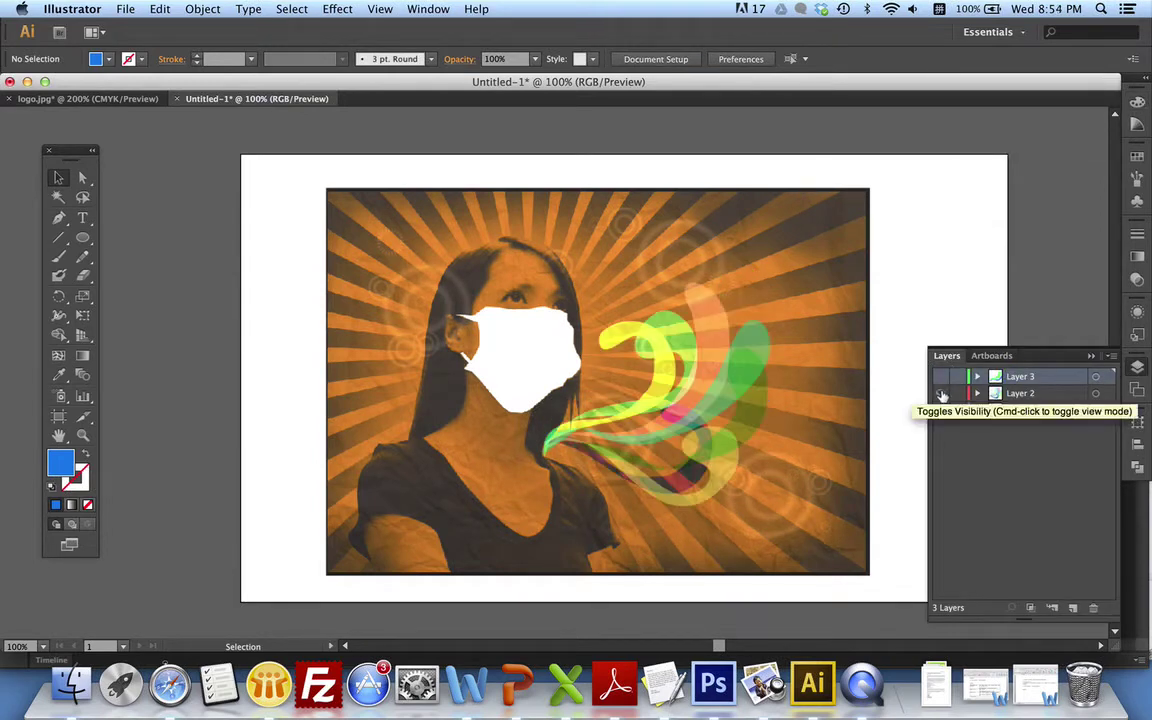
Step: Select all the coloured swirl paths beside the mask on Layer 2 and copy them
left_click_drag(815, 282, 505, 537)
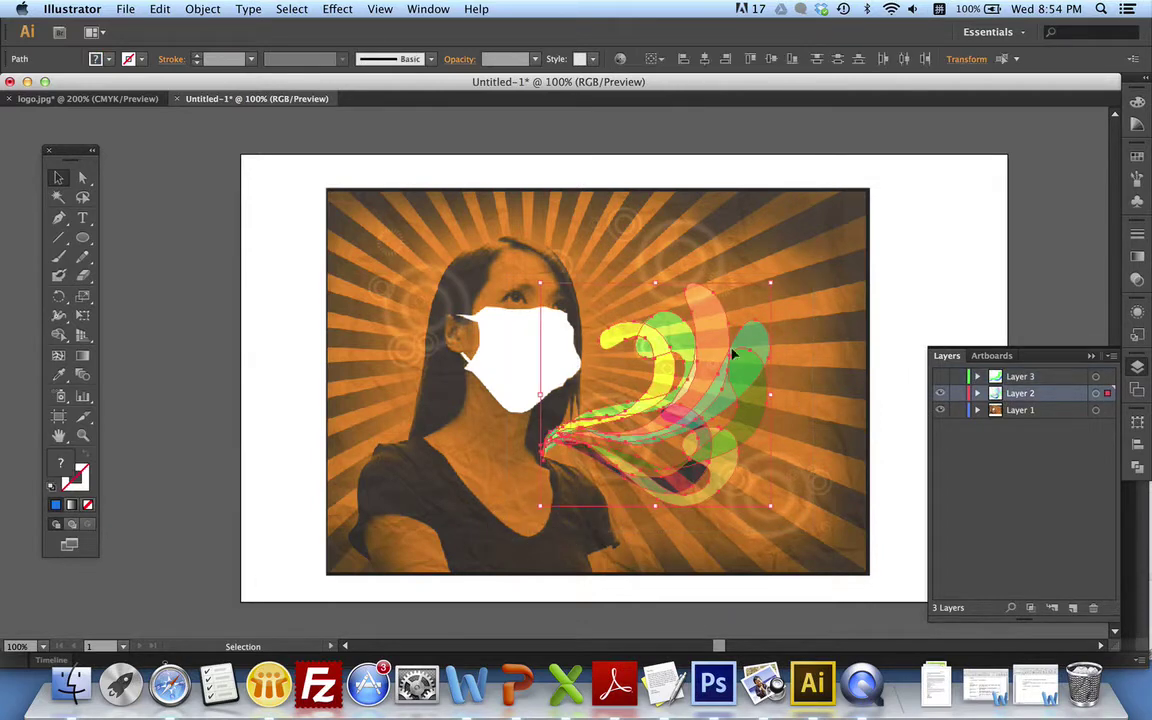
left_click(810, 301)
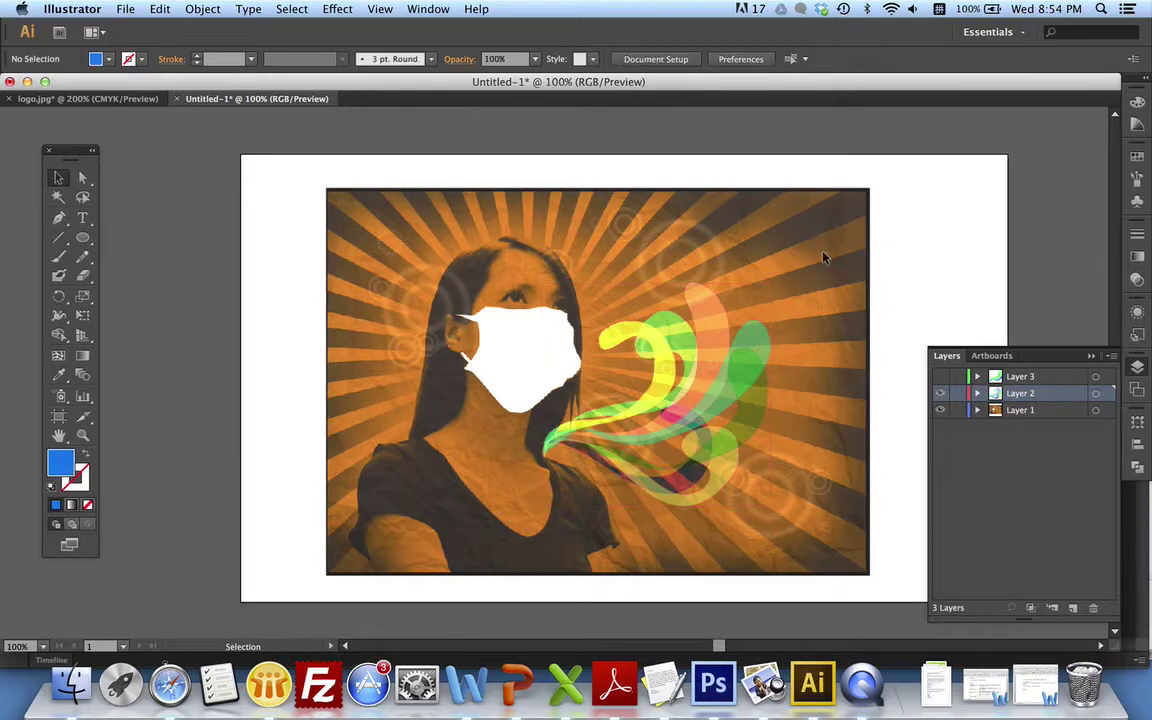
left_click_drag(741, 222, 493, 576)
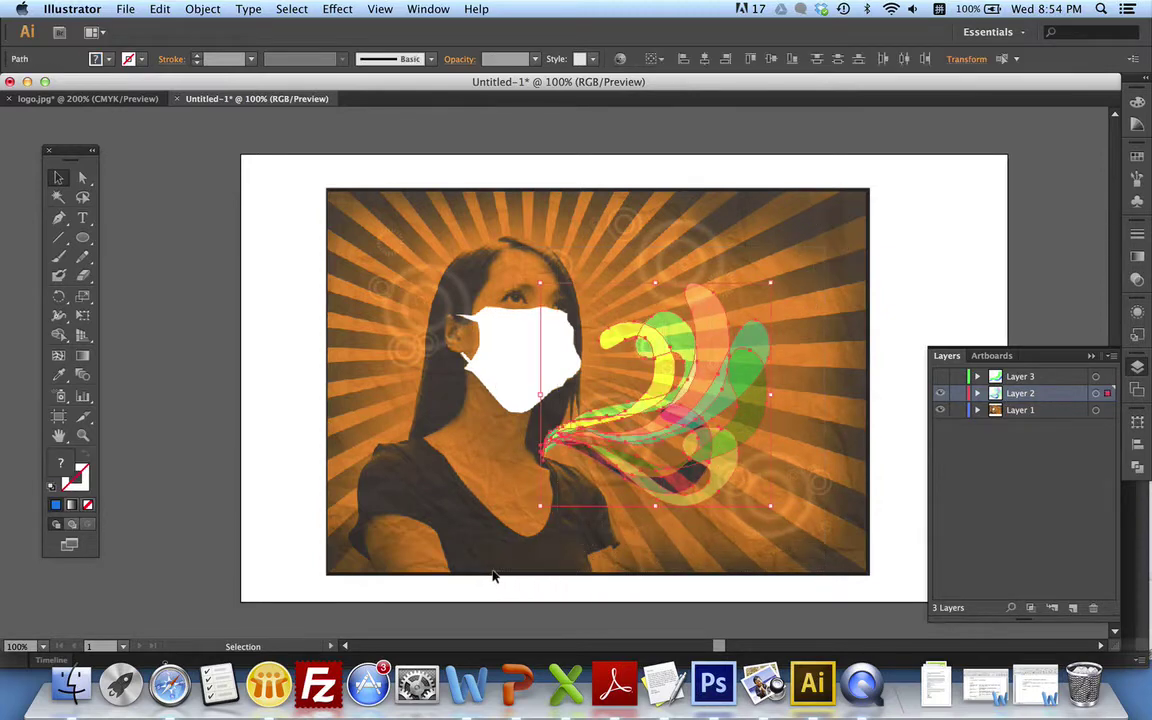
key("a")
left_click(818, 244)
key("v")
left_click_drag(818, 244, 506, 532)
Step: Switch to Photoshop and paste the copied swirls into the poster as pixels
left_click(716, 680)
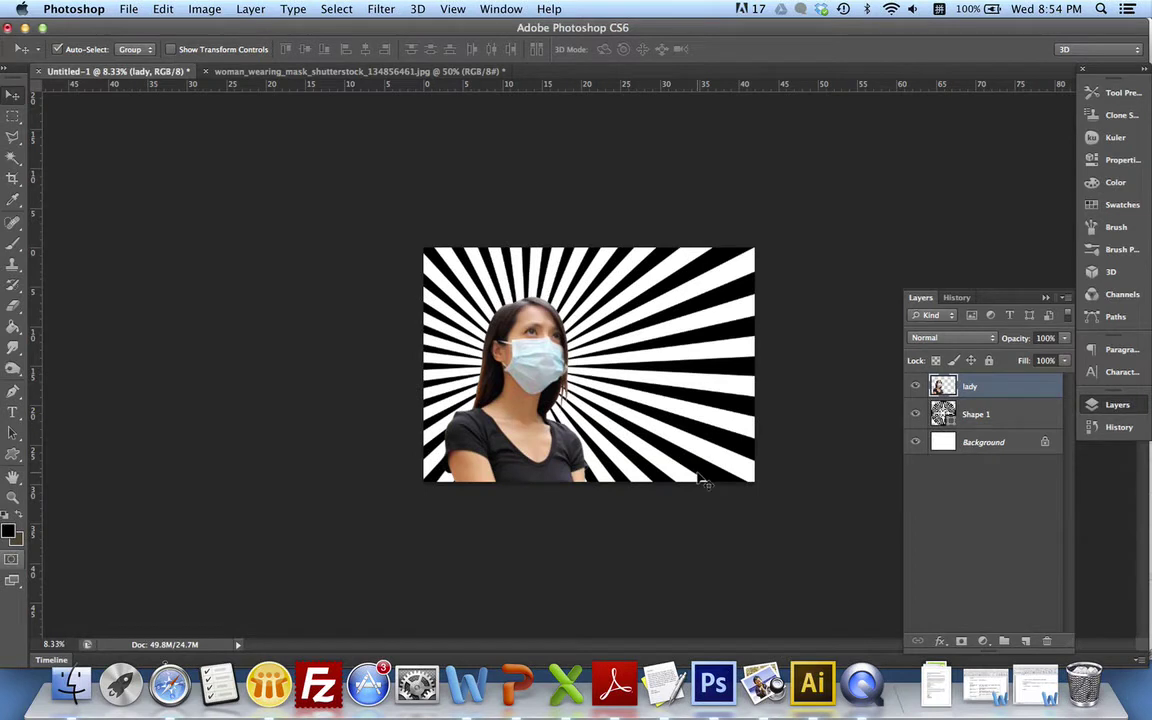
key("super+v")
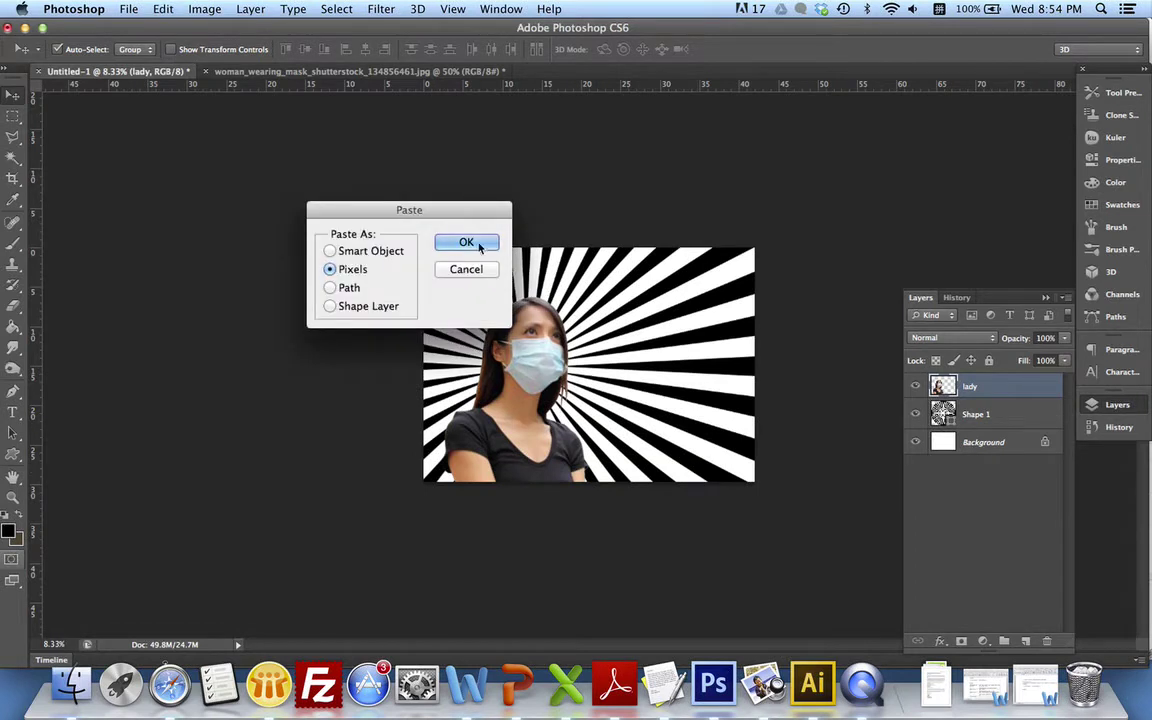
left_click(478, 244)
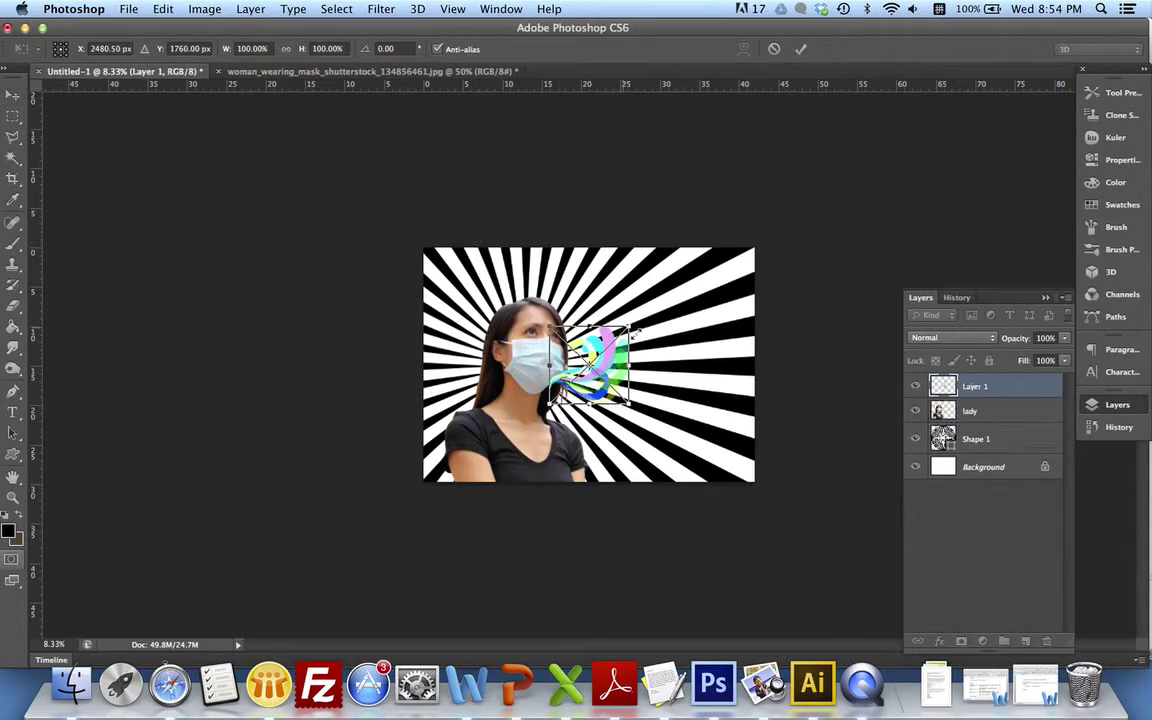
Step: Scale the pasted swirls to about 180% and move them down so they fan out from below the mask
left_click_drag(634, 326, 714, 288)
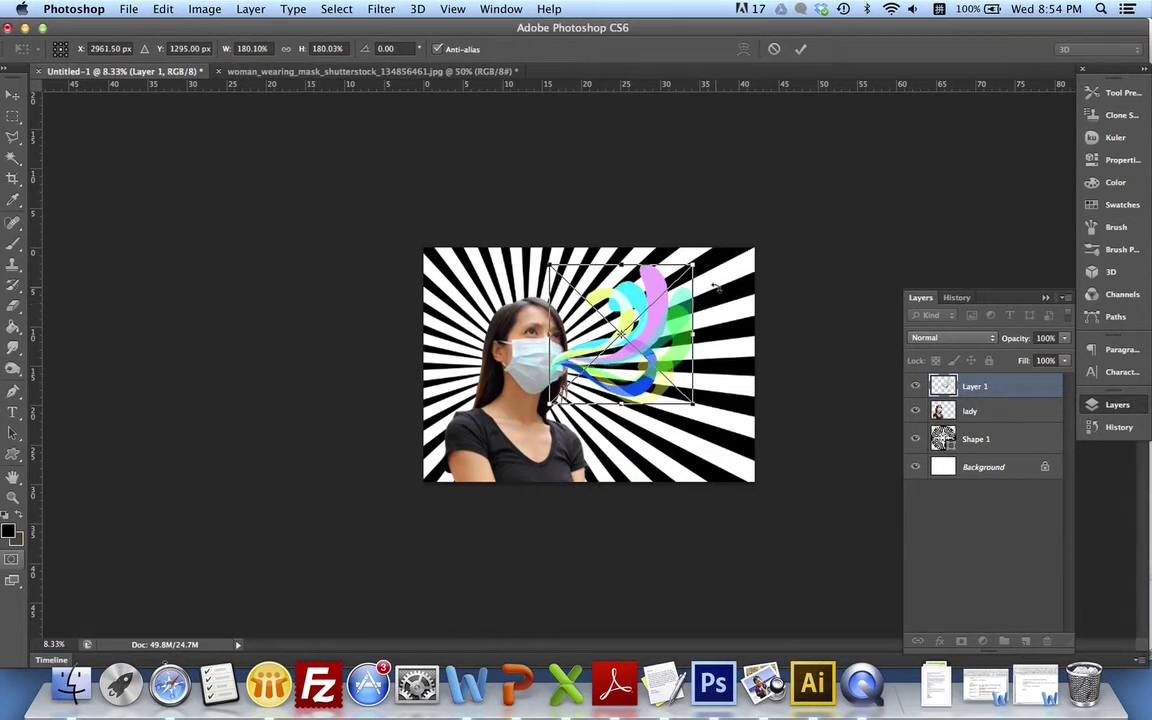
key("Return")
left_click_drag(655, 318, 652, 358)
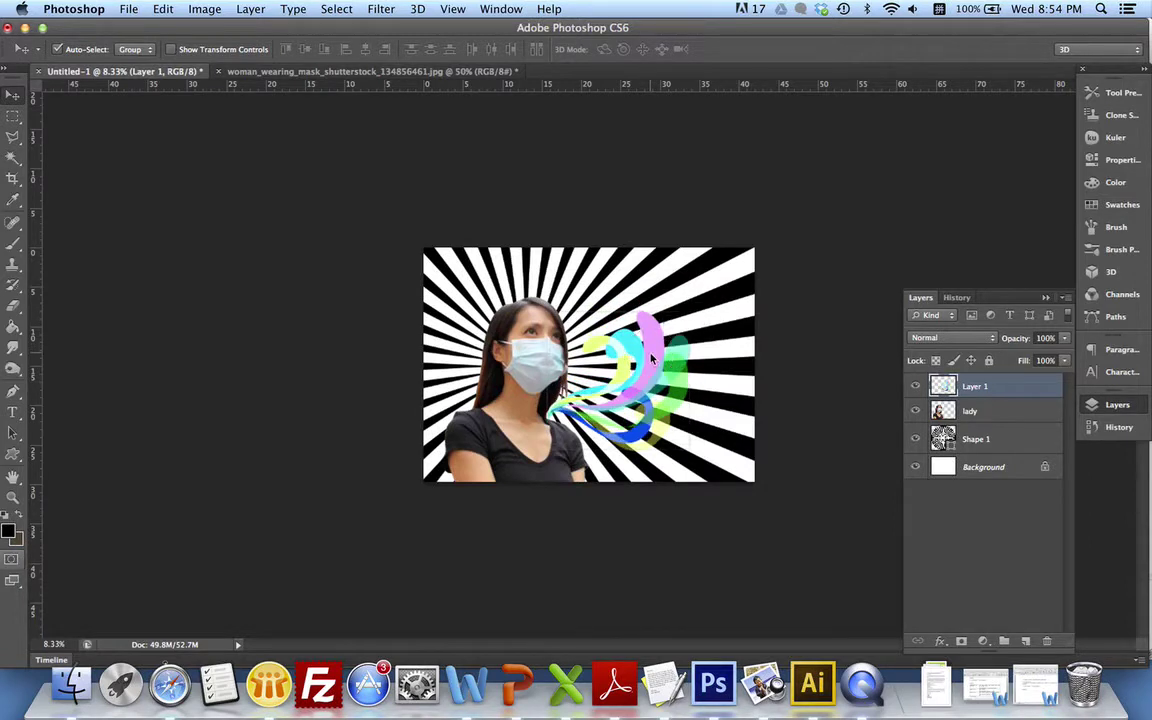
Step: Try the Multiply, Overlay, Soft Light and Darken blend modes on the swirls layer, and restore Normal
left_click(952, 338)
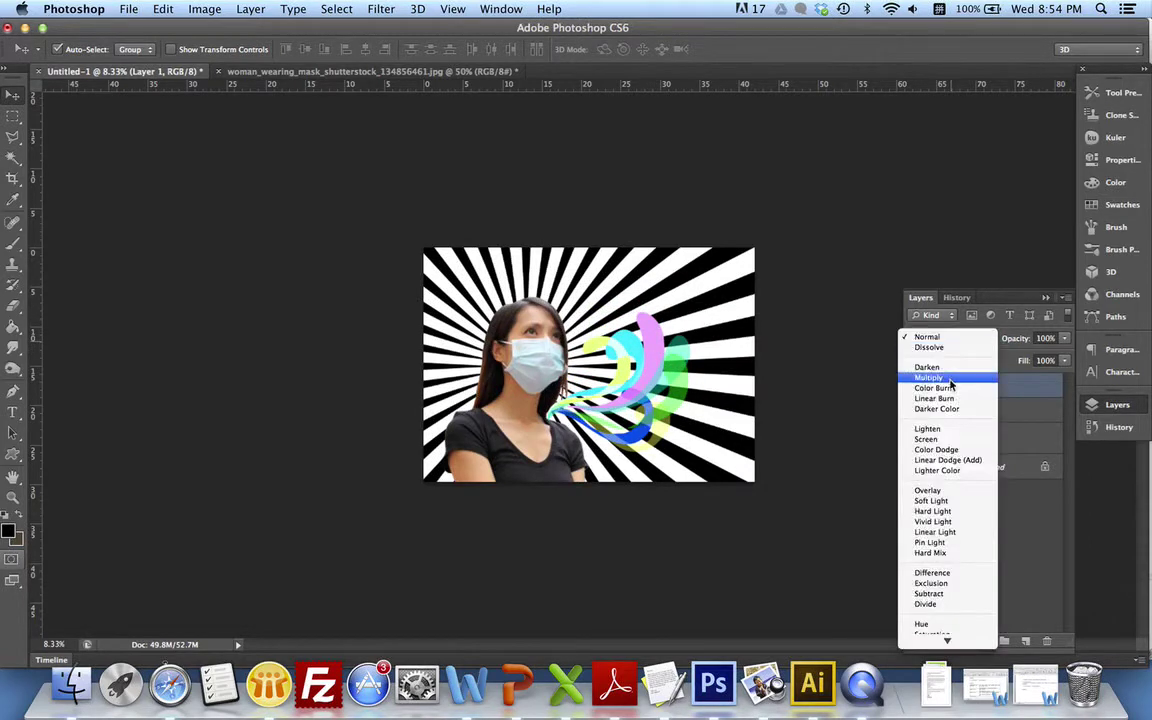
left_click(950, 378)
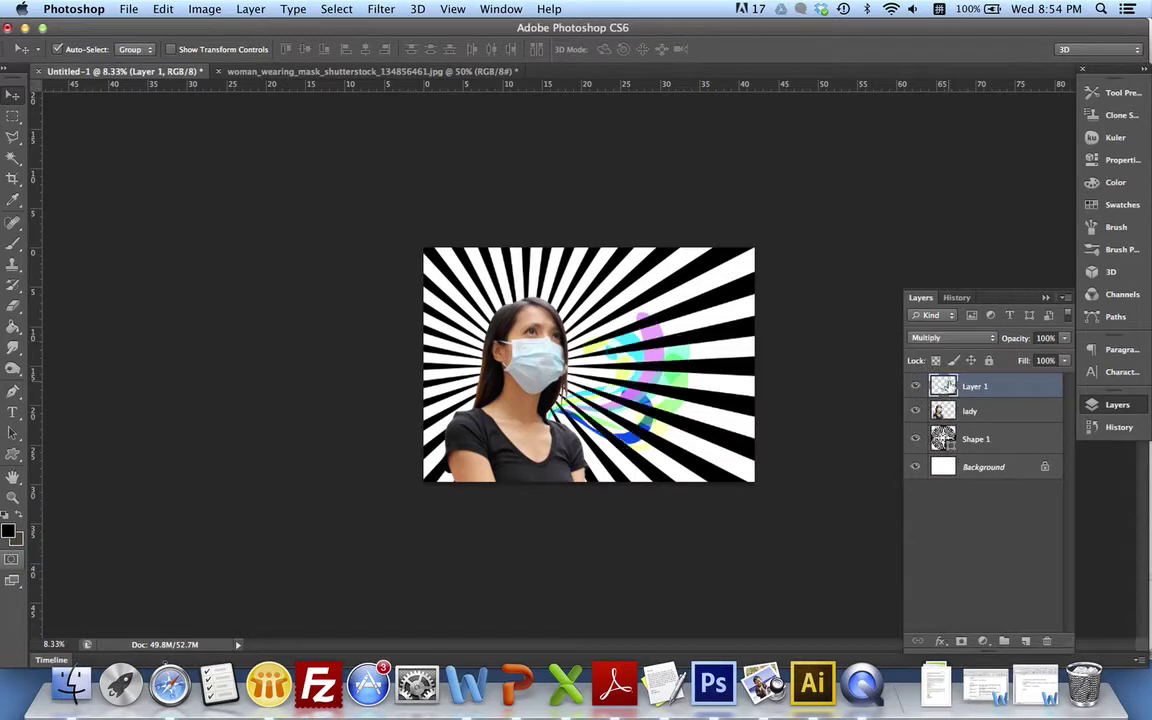
left_click(946, 338)
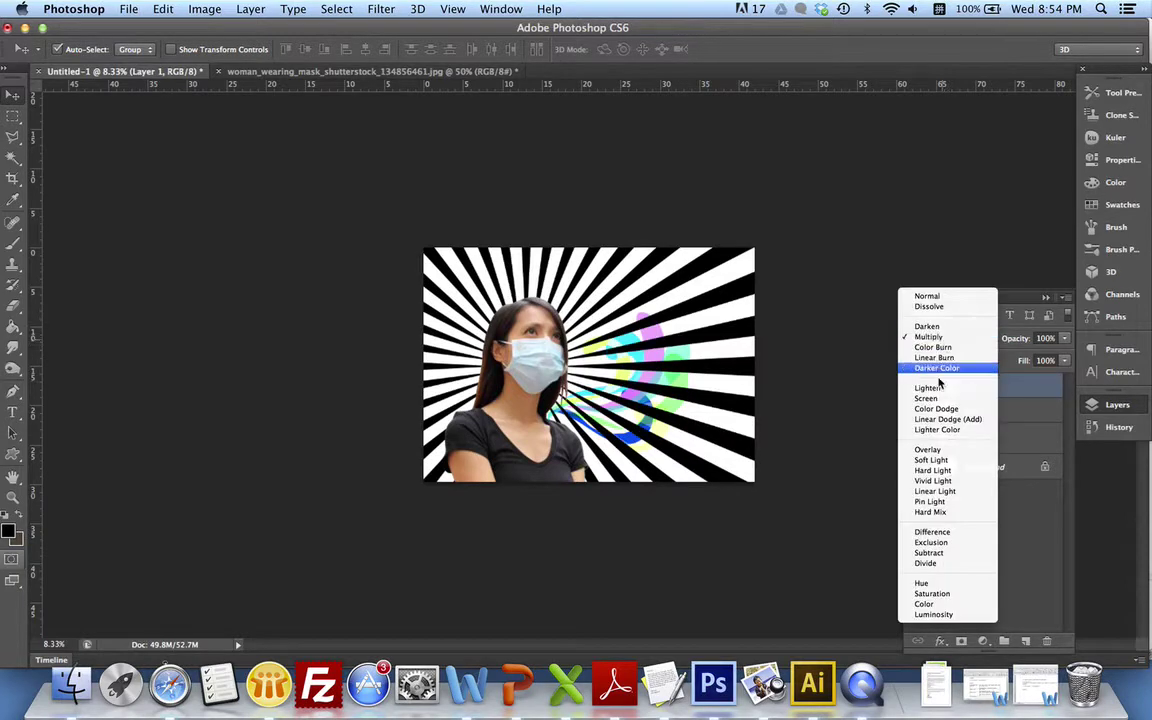
left_click(930, 450)
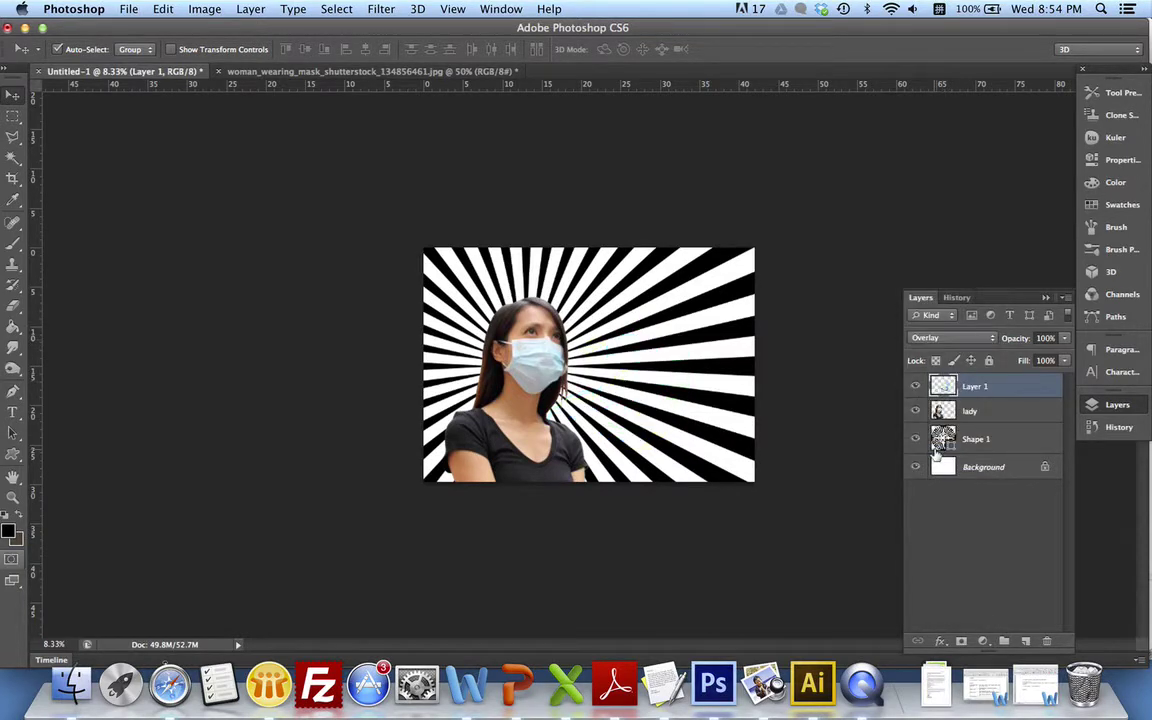
left_click(960, 349)
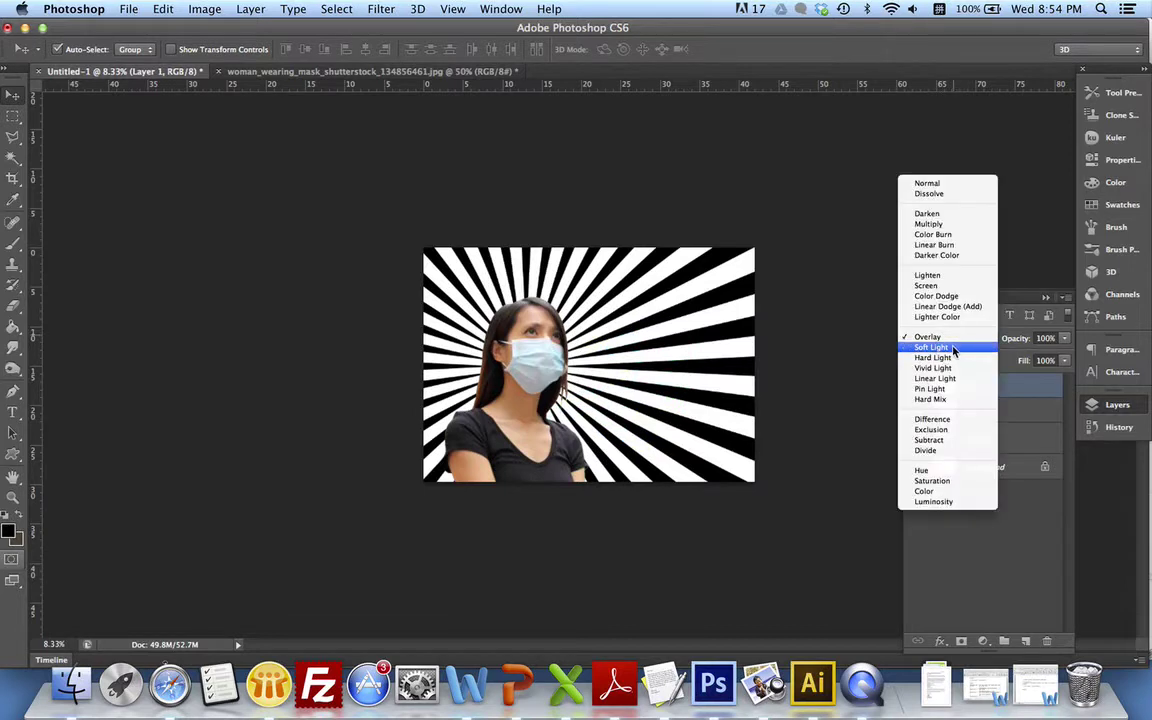
key("Escape")
key("Down")
left_click(940, 347)
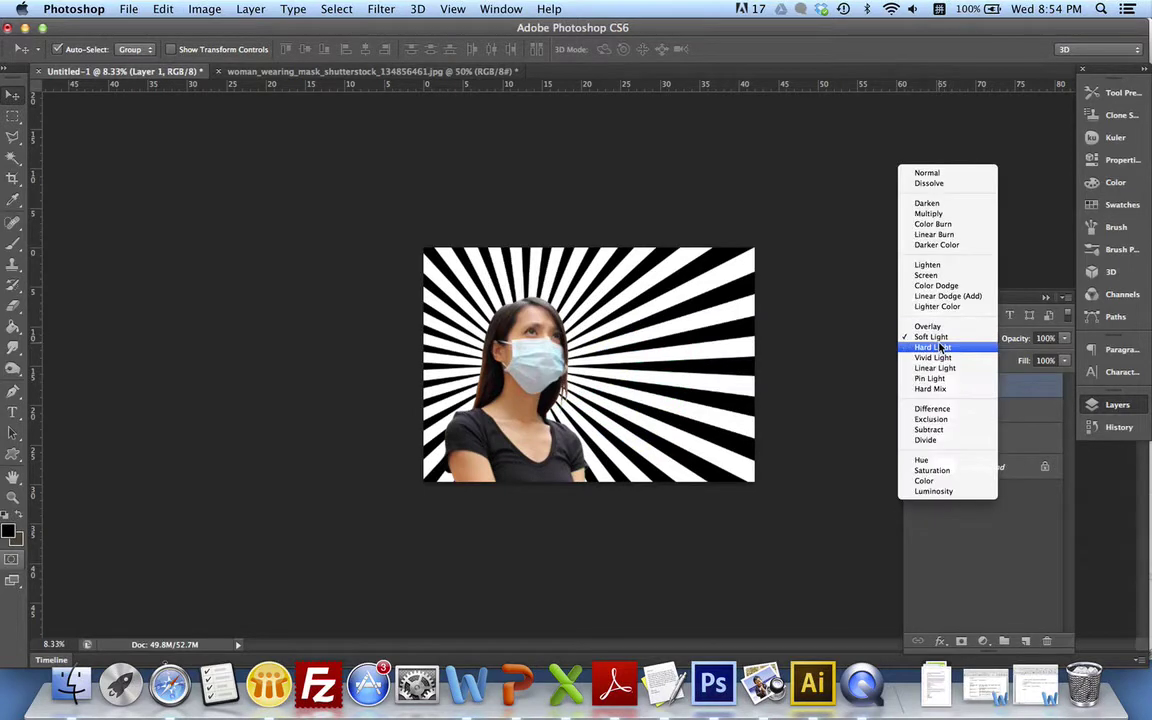
left_click(940, 204)
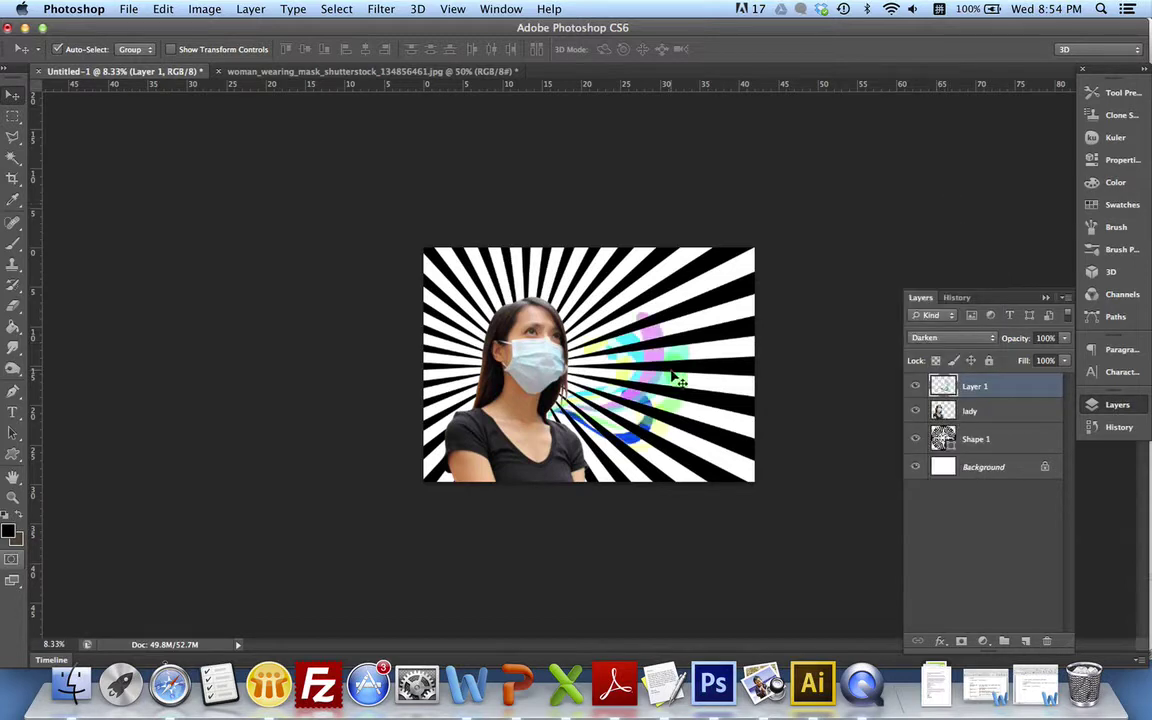
left_click(922, 337)
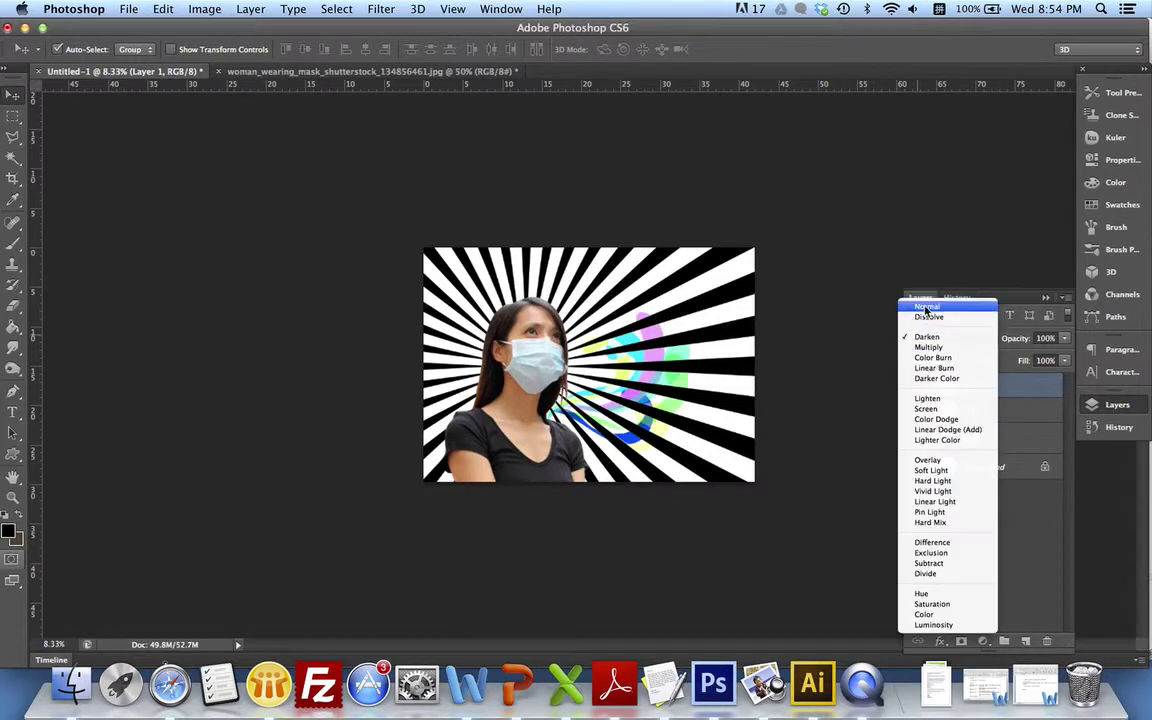
left_click(927, 306)
left_click_drag(655, 360, 600, 330)
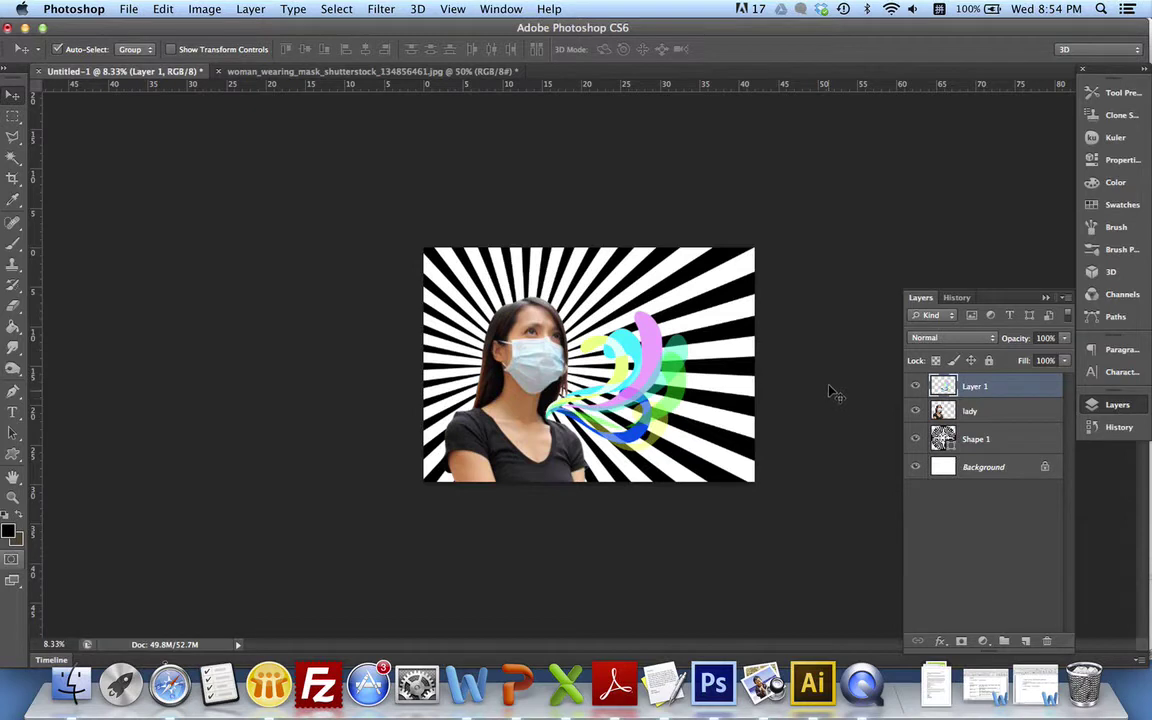
Step: Open the paper JPEG image from the poster folder
key("super+equal")
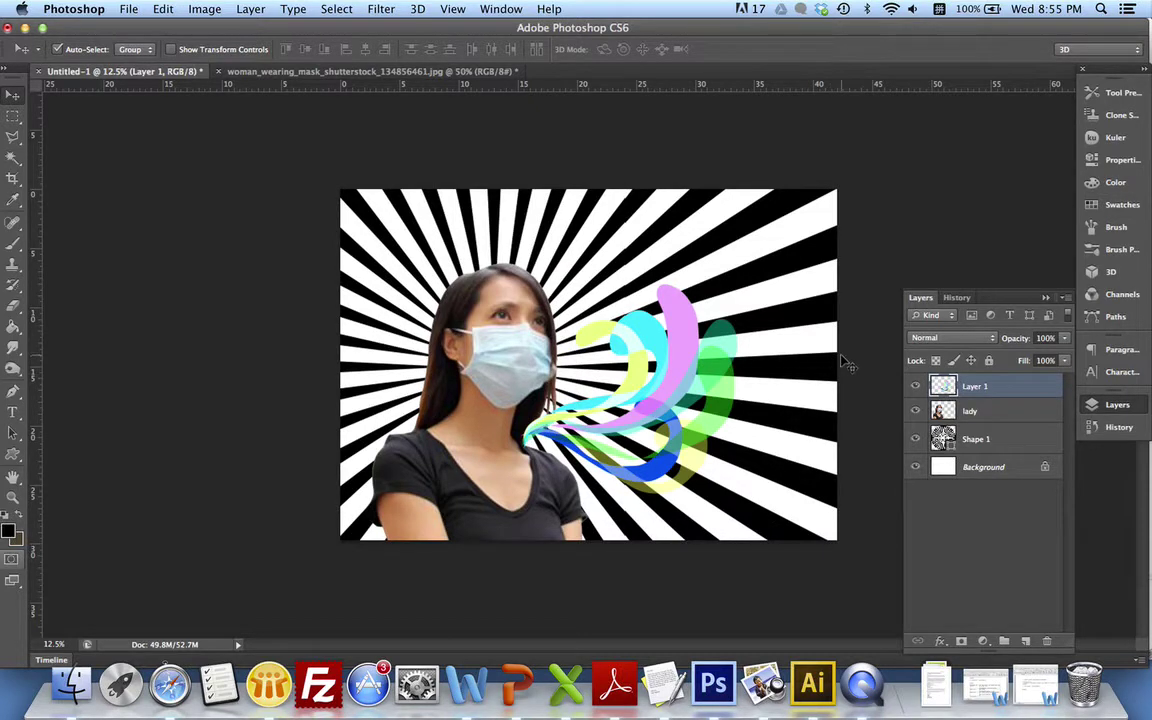
left_click(134, 14)
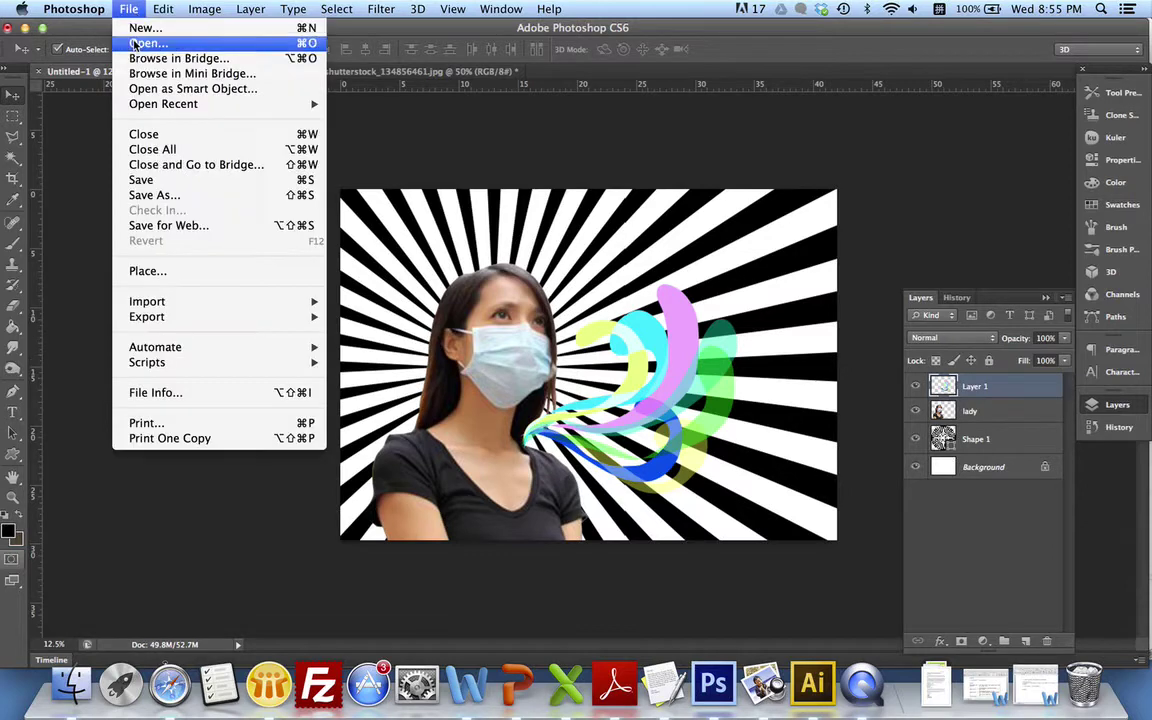
left_click(185, 44)
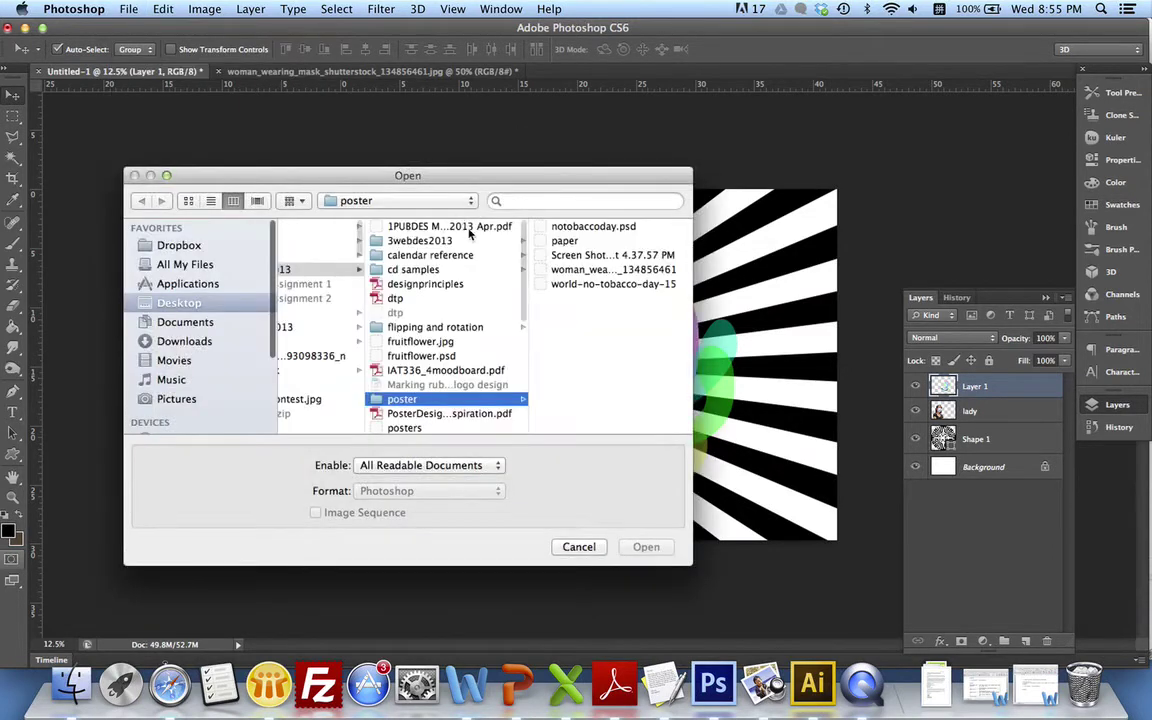
left_click(563, 242)
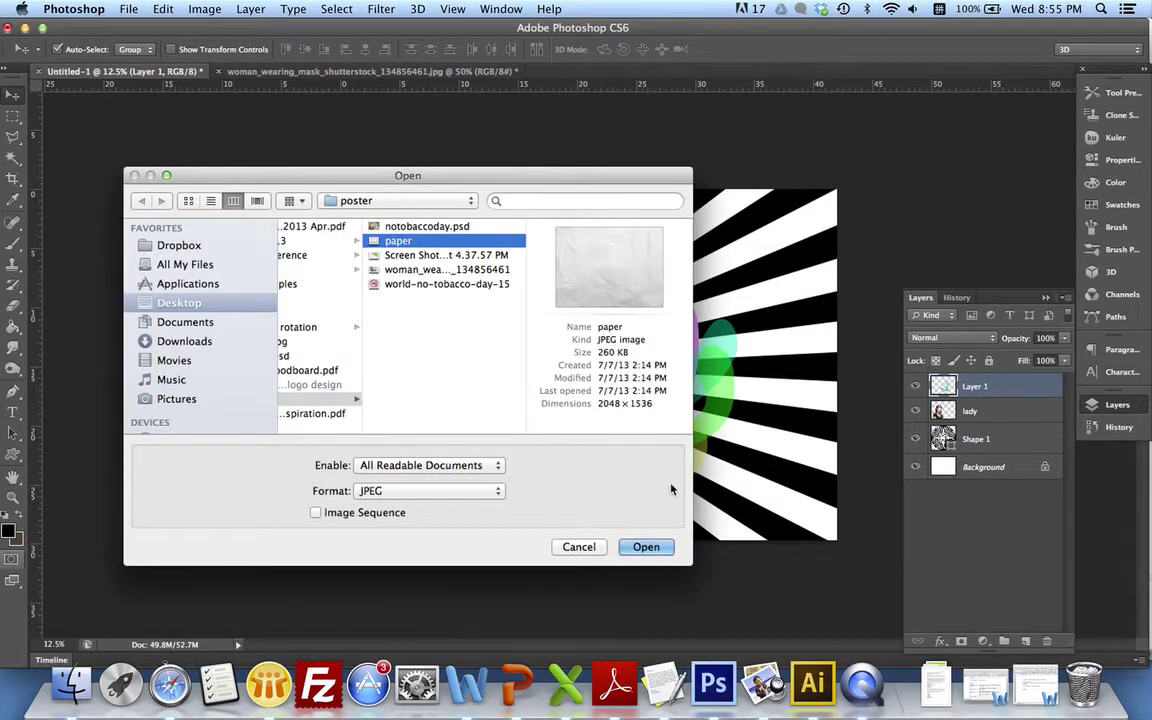
left_click(645, 548)
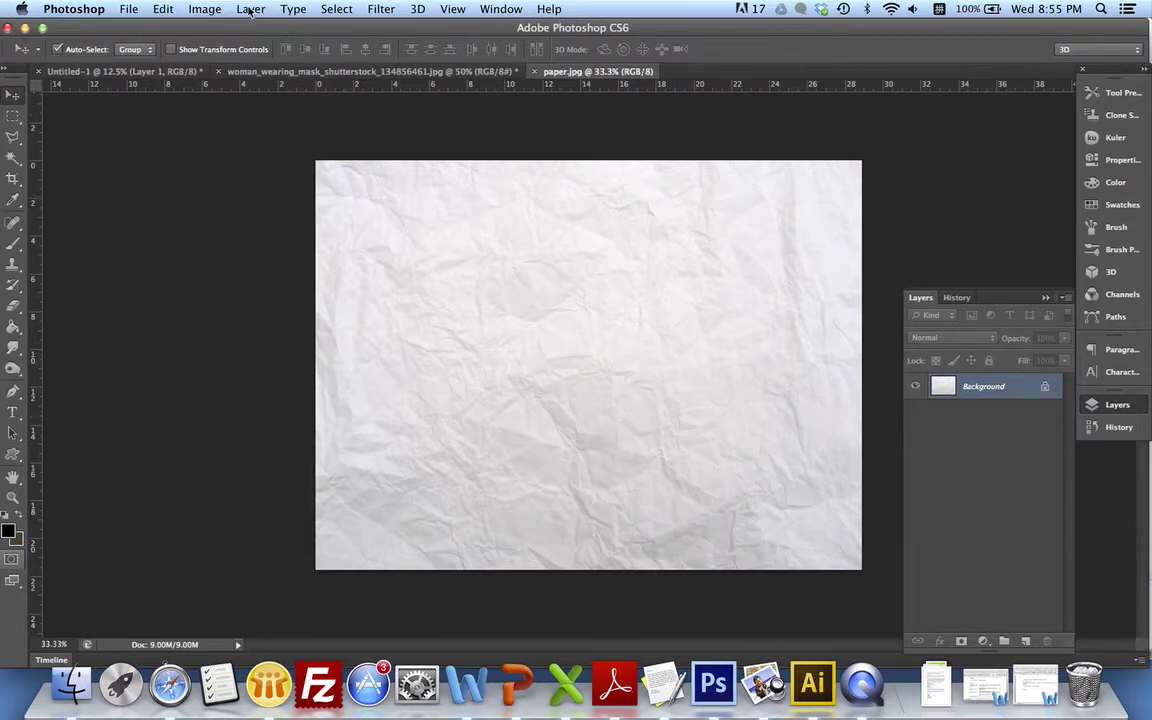
Step: Select and copy the whole crumpled paper image, and paste it into the poster document
left_click(327, 14)
left_click(337, 24)
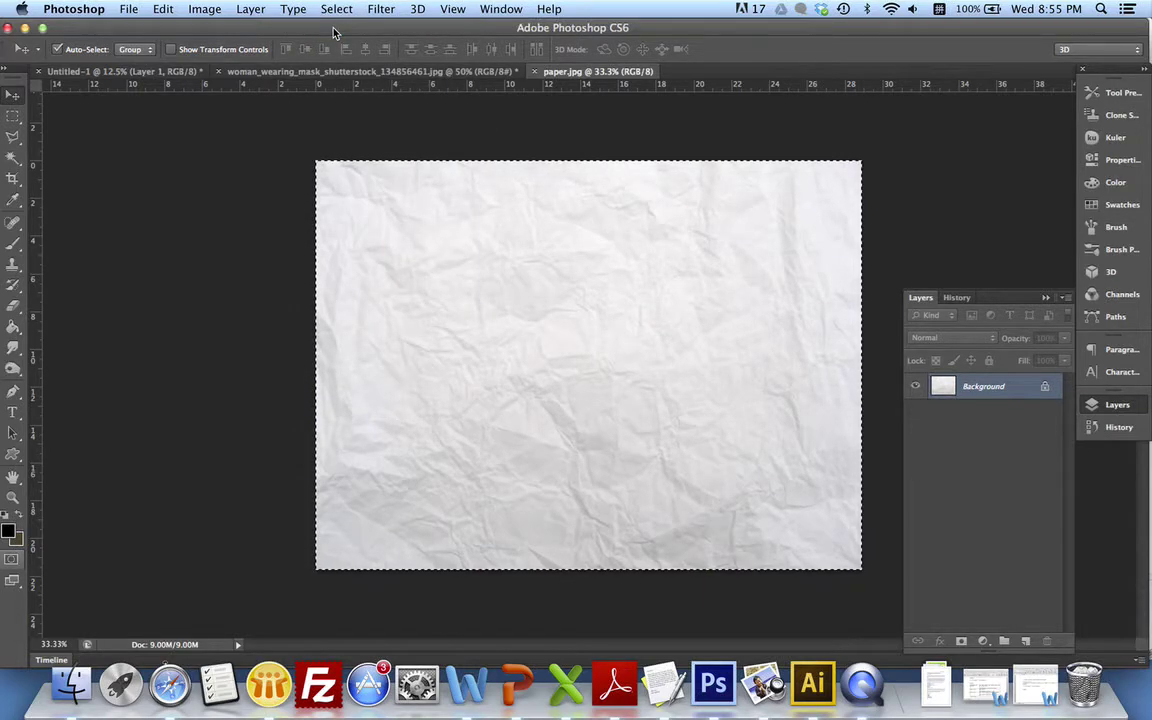
left_click(160, 71)
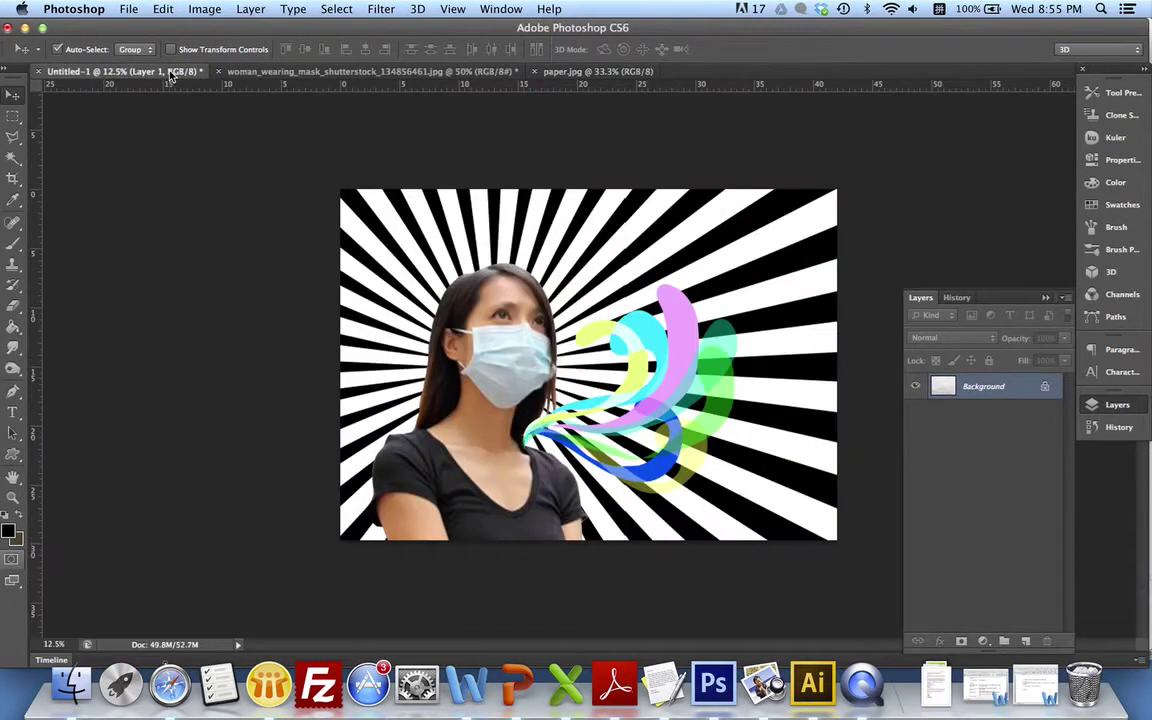
key("super+v")
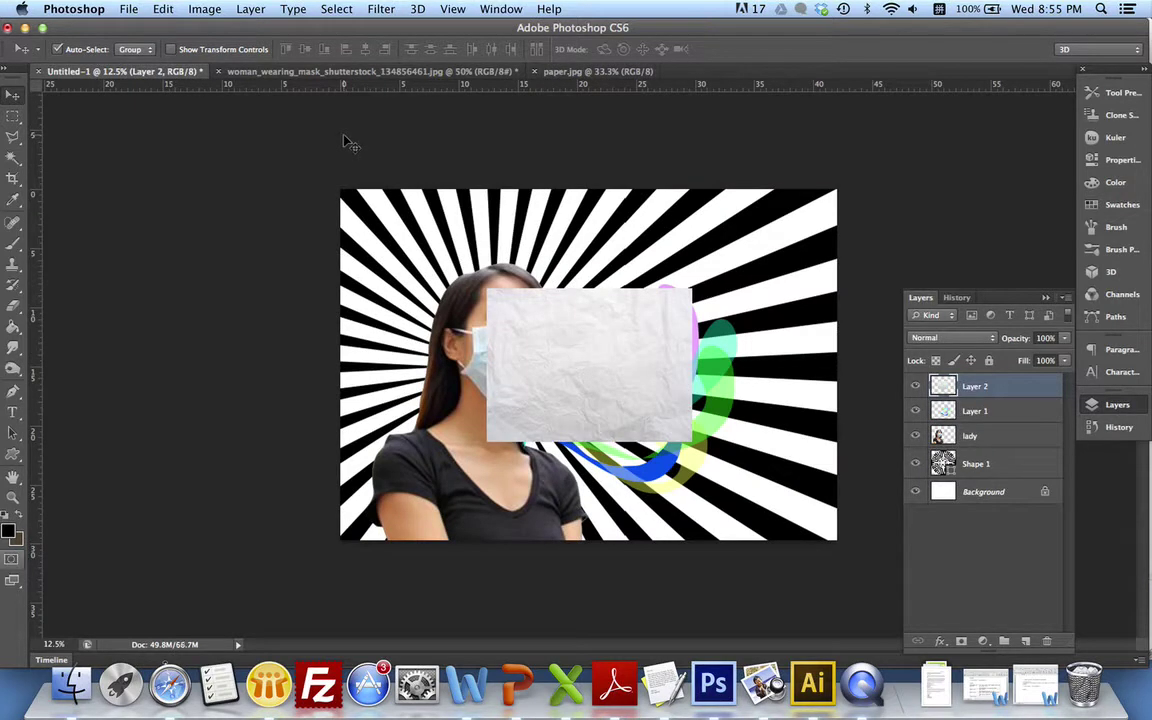
Step: Align the paper texture with the poster's upper-left corner and scale it to cover the whole canvas
left_click_drag(557, 357, 399, 250)
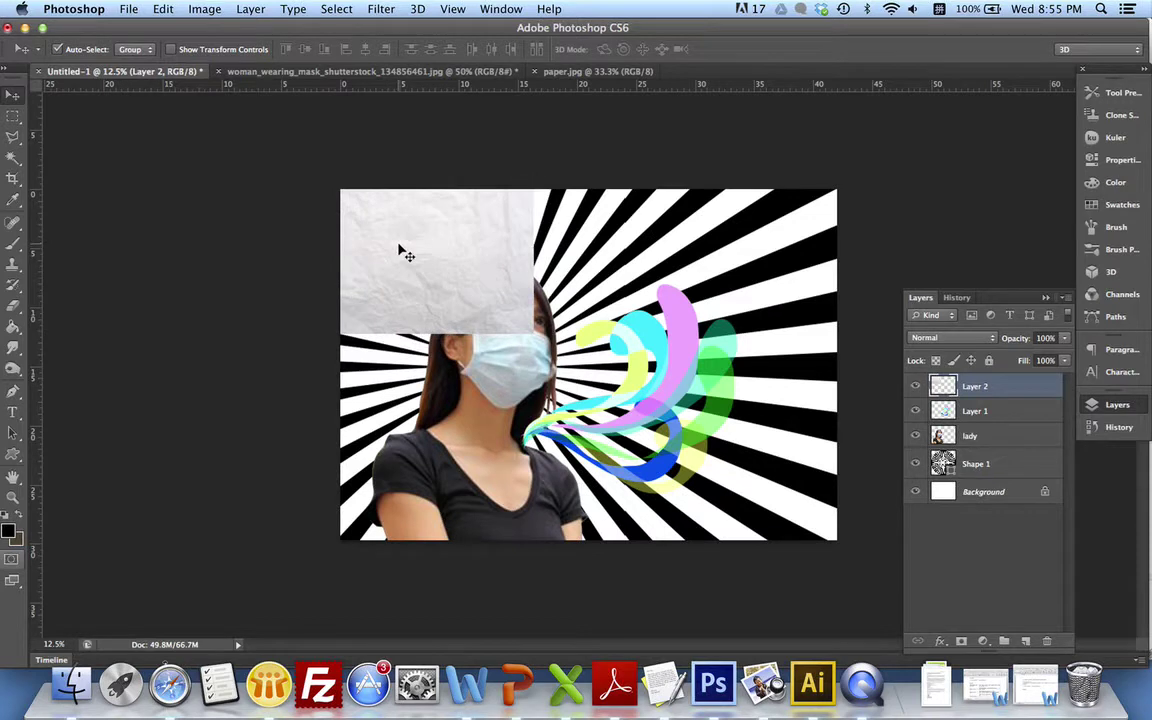
key("super+t")
left_click_drag(520, 333, 851, 546)
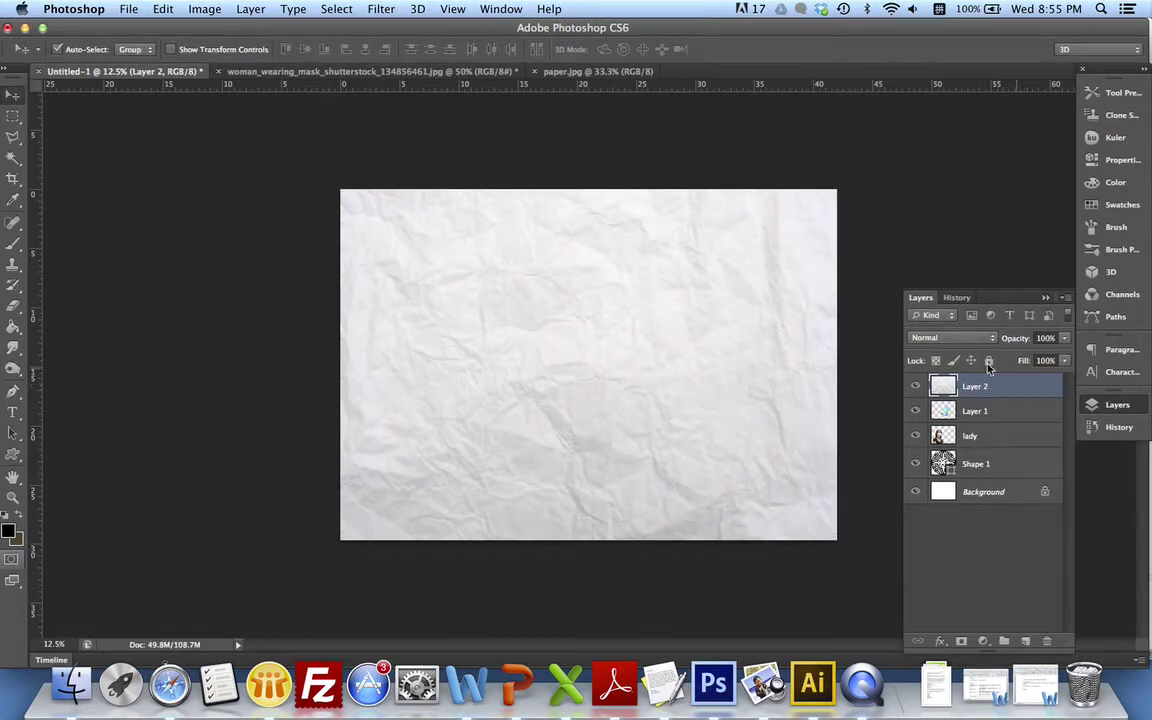
Step: Set the paper texture layer's blend mode to Multiply and inspect the blended texture up close
left_click(960, 338)
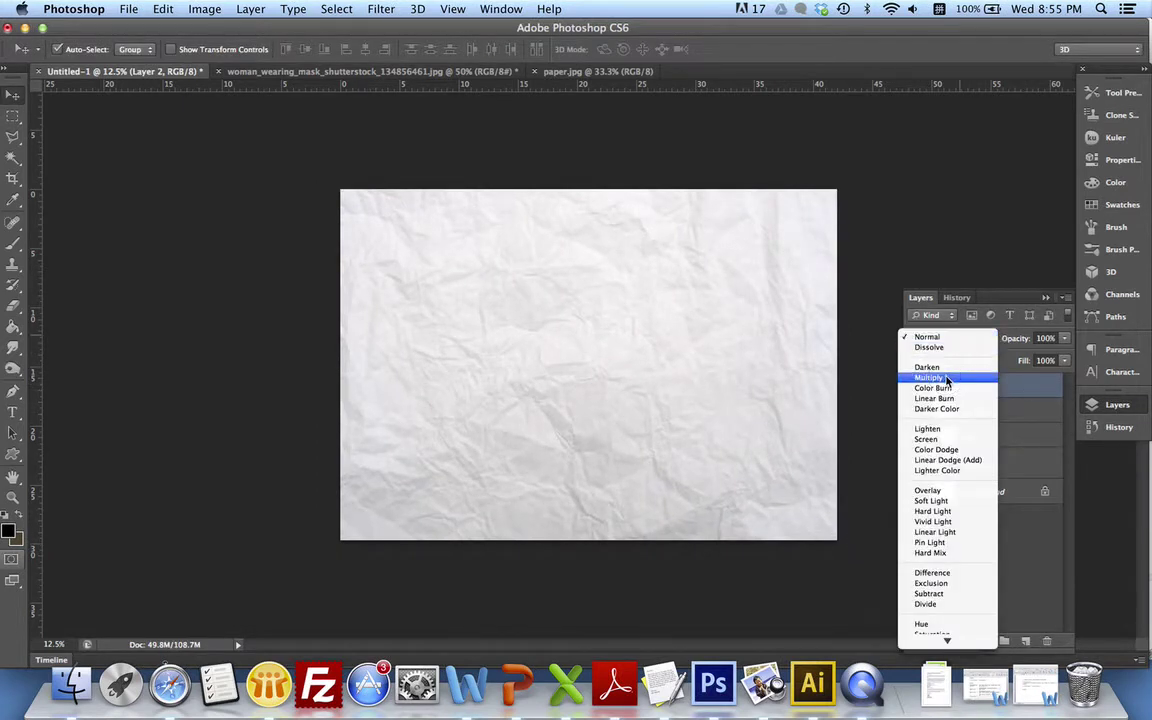
left_click(946, 378)
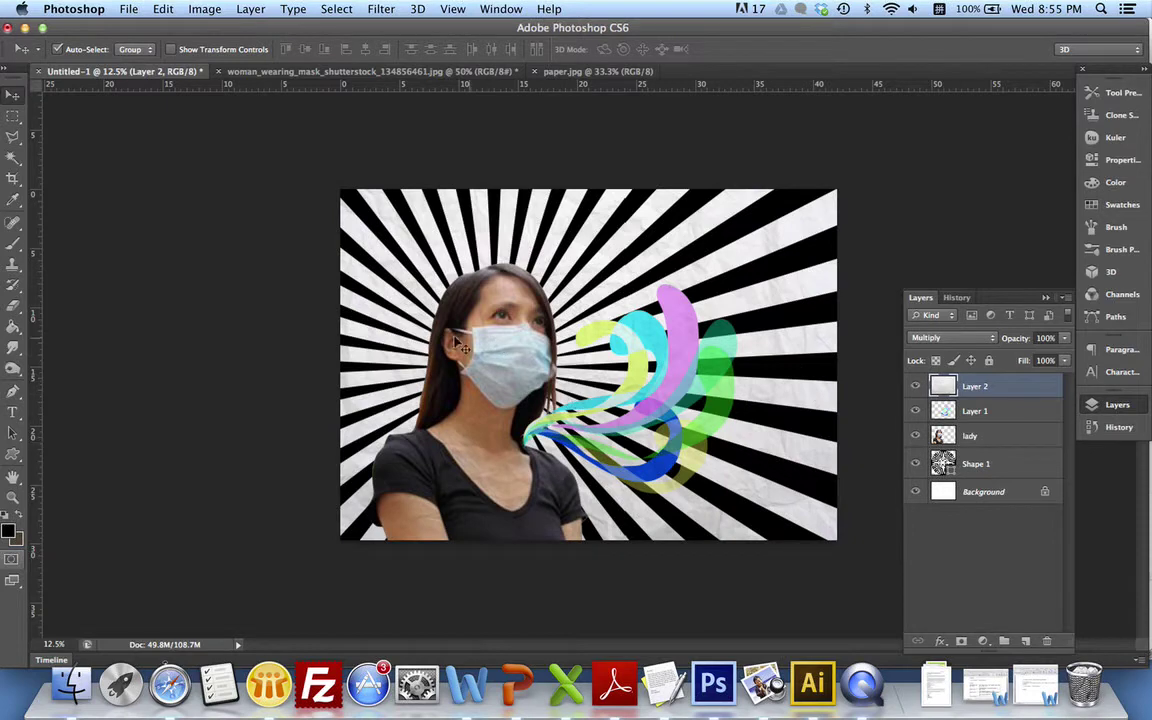
key("super+equal")
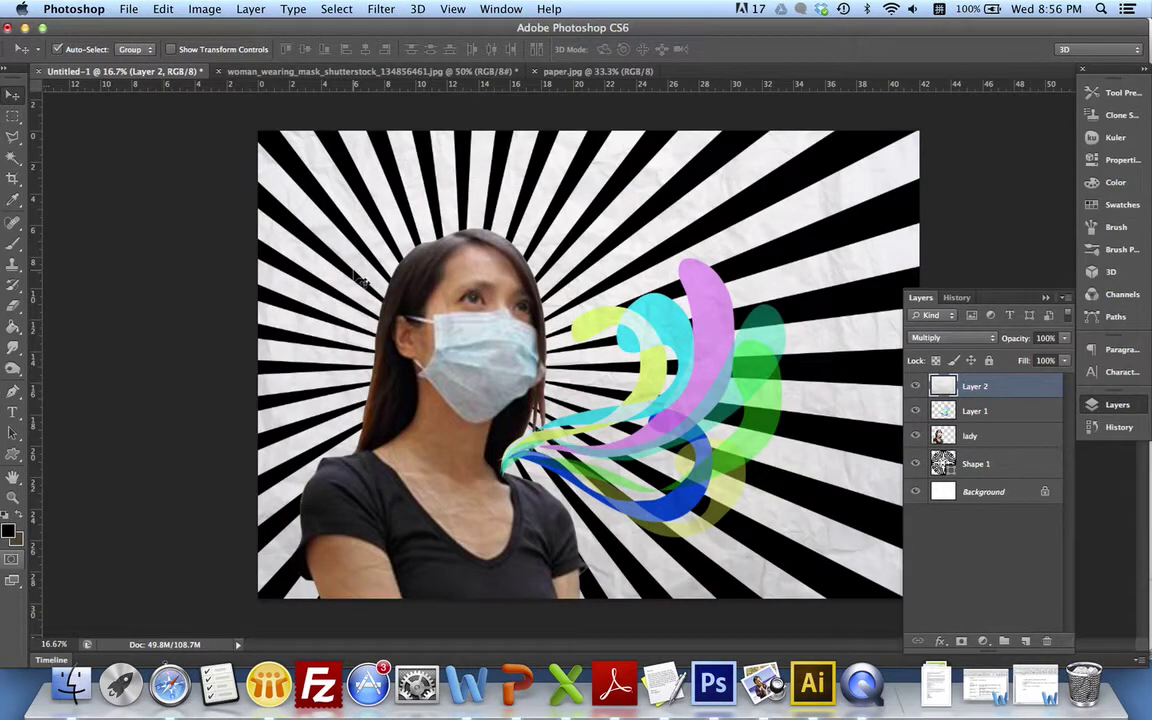
key("super+minus")
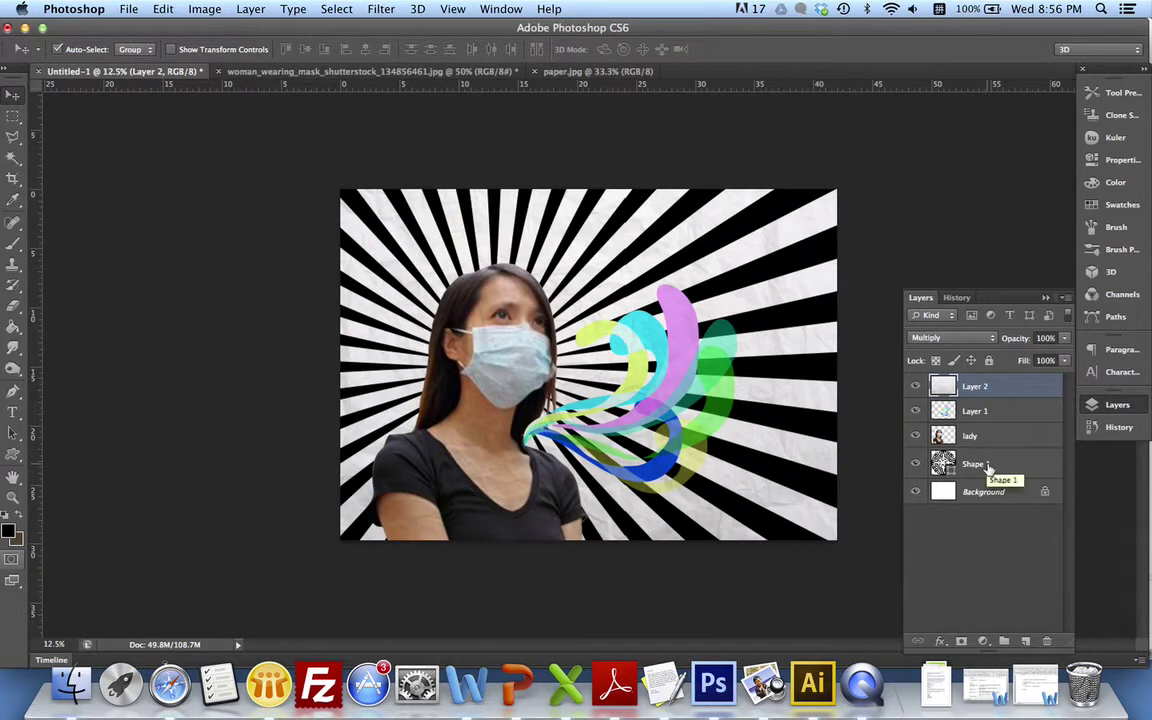
Step: Add a Hue/Saturation adjustment layer above the paper texture, leave its settings at default, and delete it
left_click(985, 642)
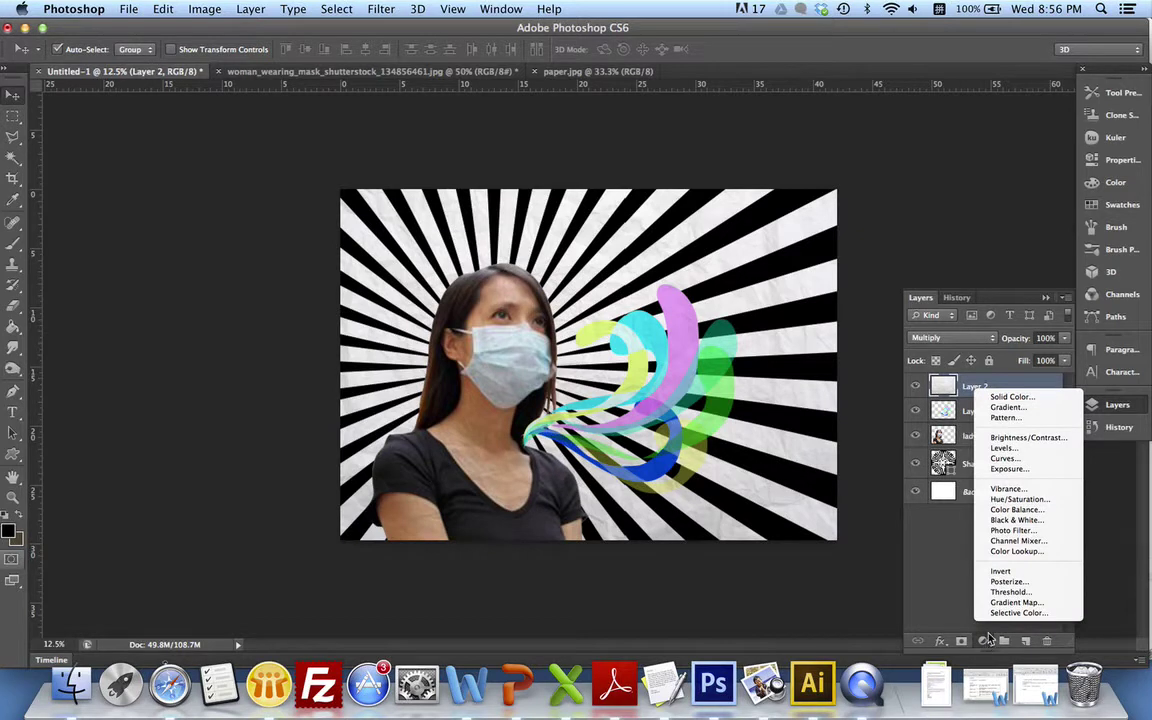
left_click(1036, 500)
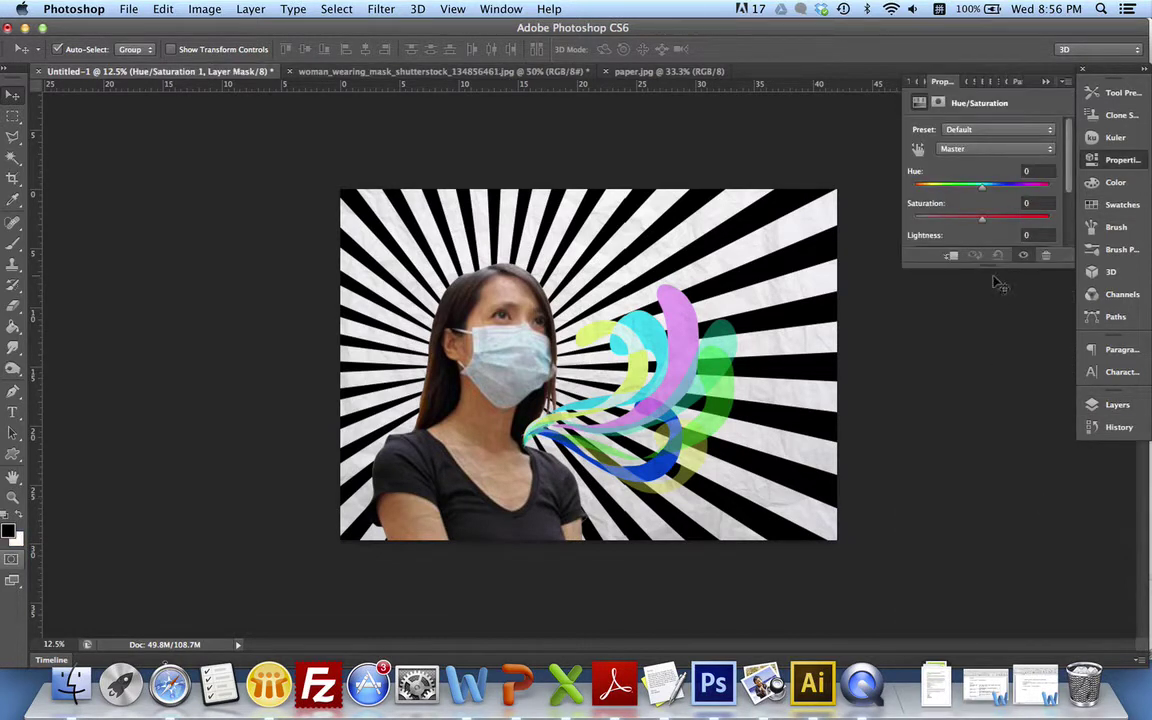
left_click(1095, 159)
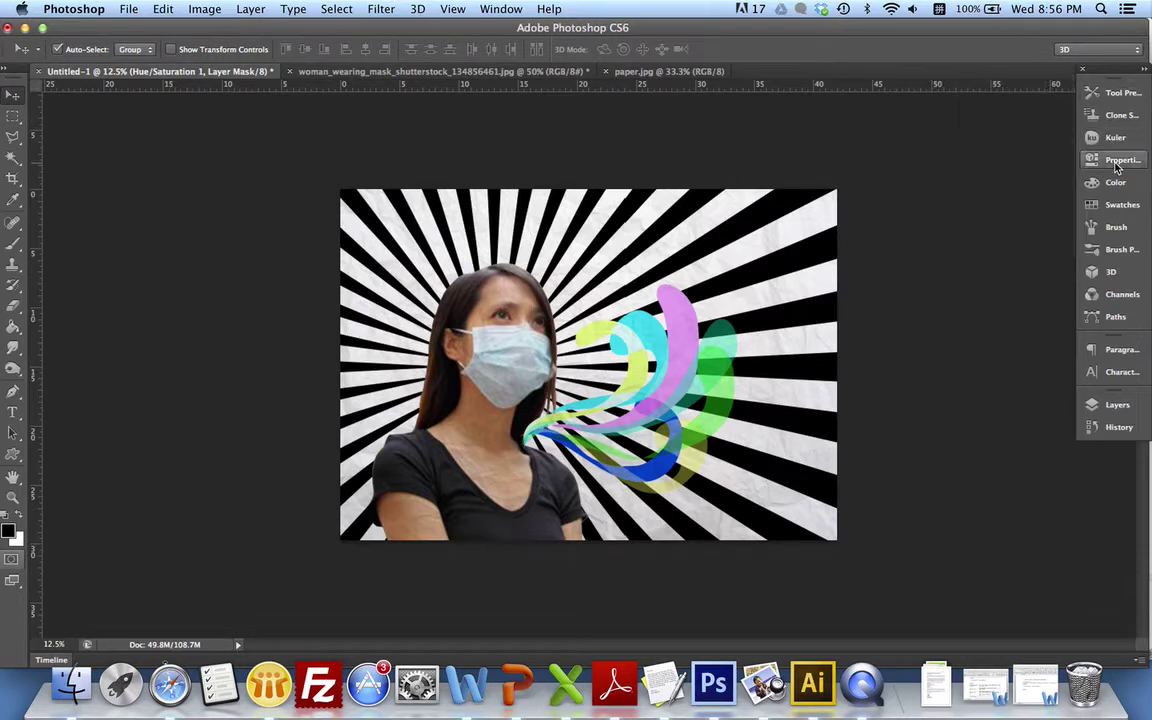
left_click(1120, 405)
left_click_drag(1001, 392, 1046, 641)
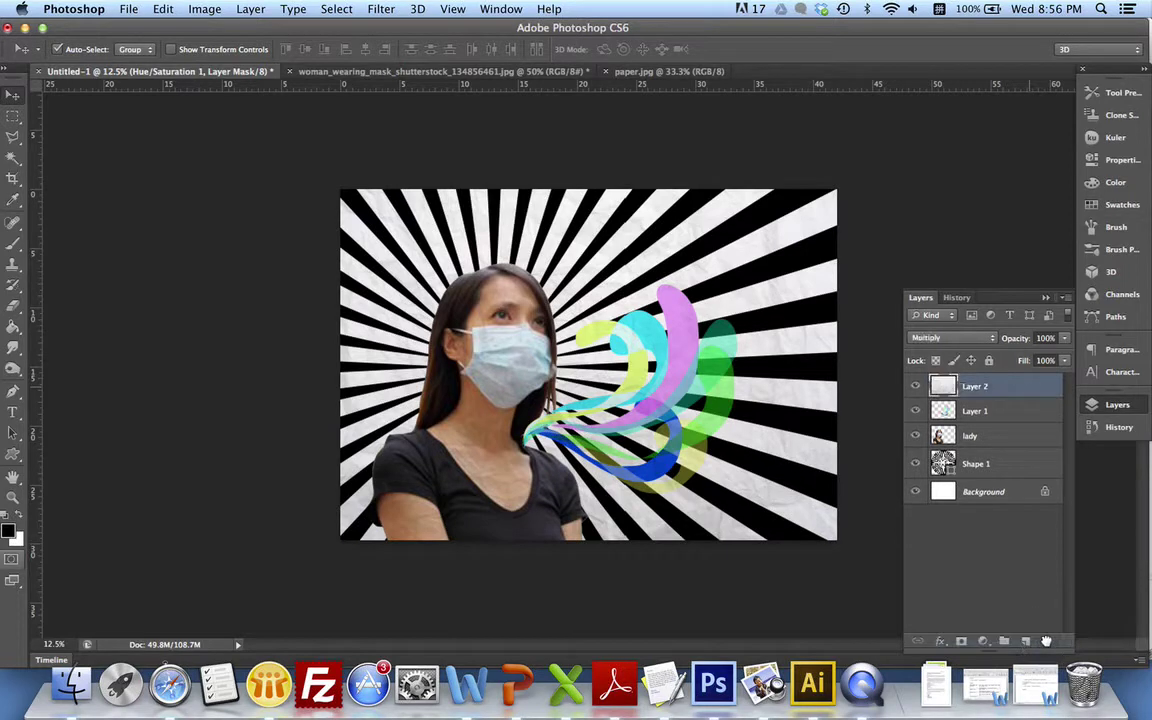
Step: Add a Gradient Map adjustment layer above the paper texture and open its gradient for editing, keeping the artwork in view
left_click(983, 641)
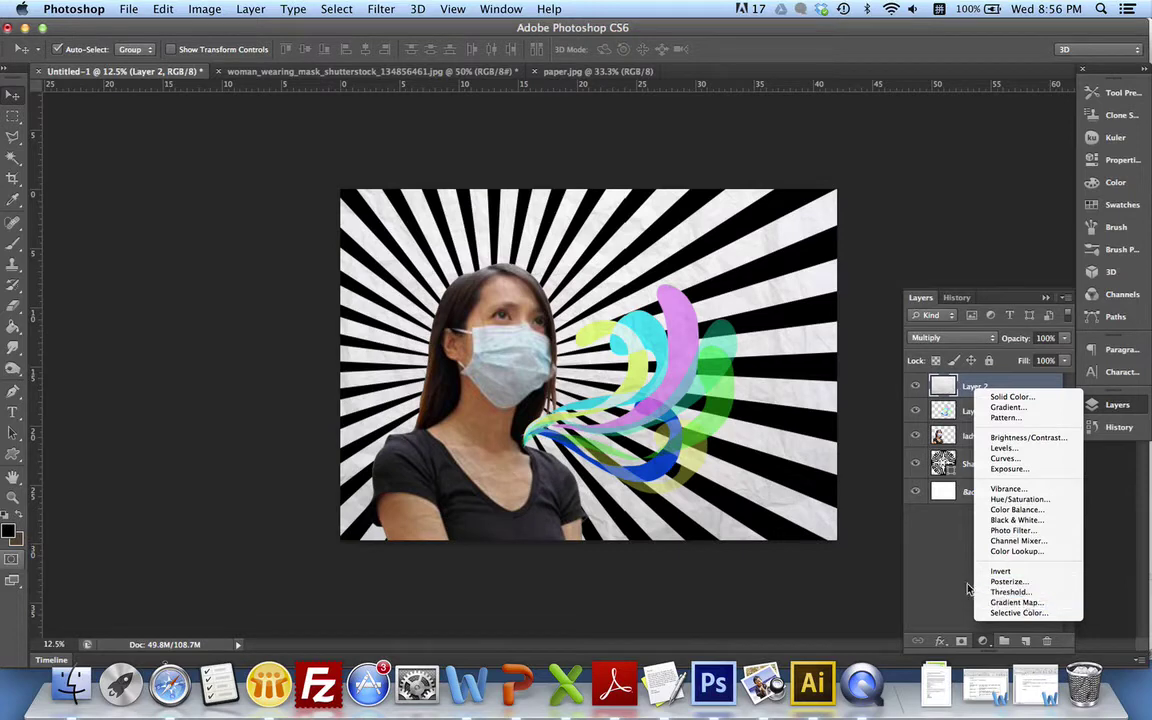
left_click(1005, 602)
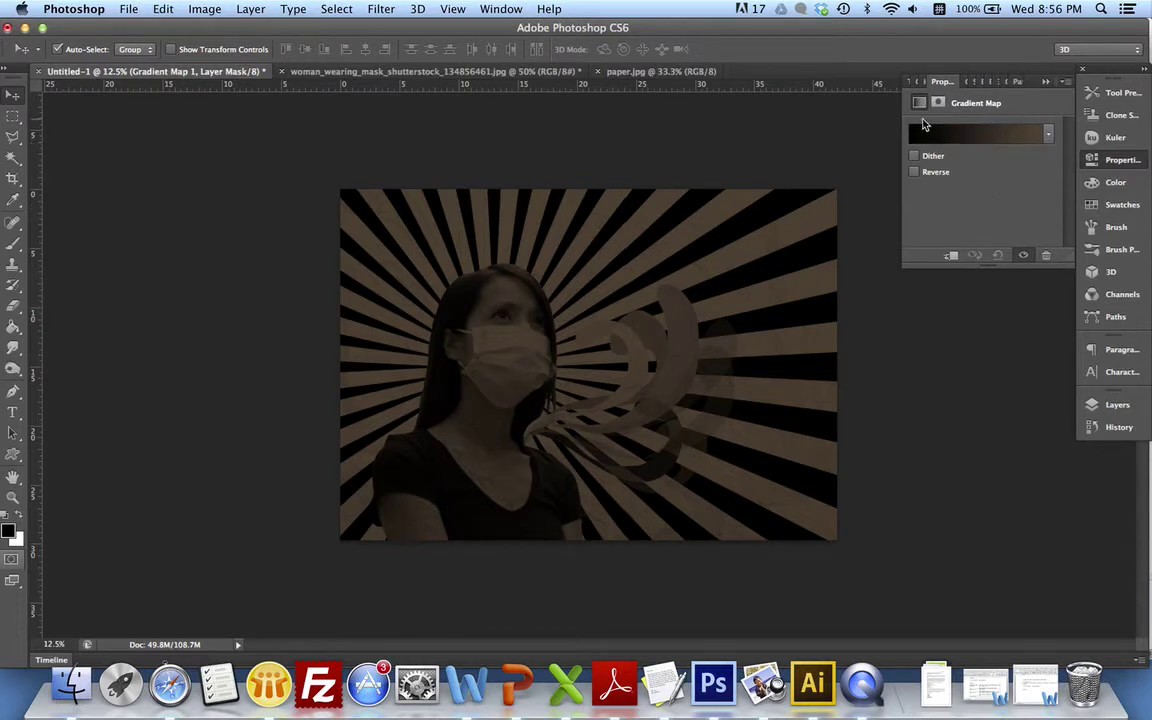
left_click(985, 139)
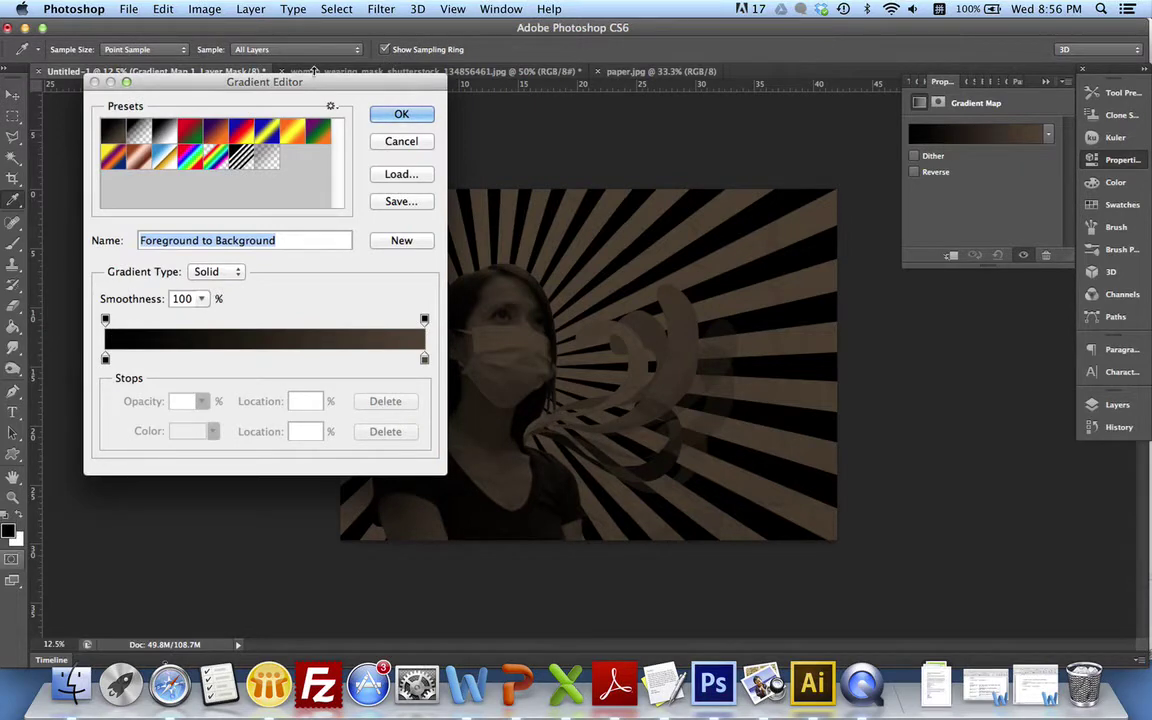
left_click_drag(301, 86, 948, 134)
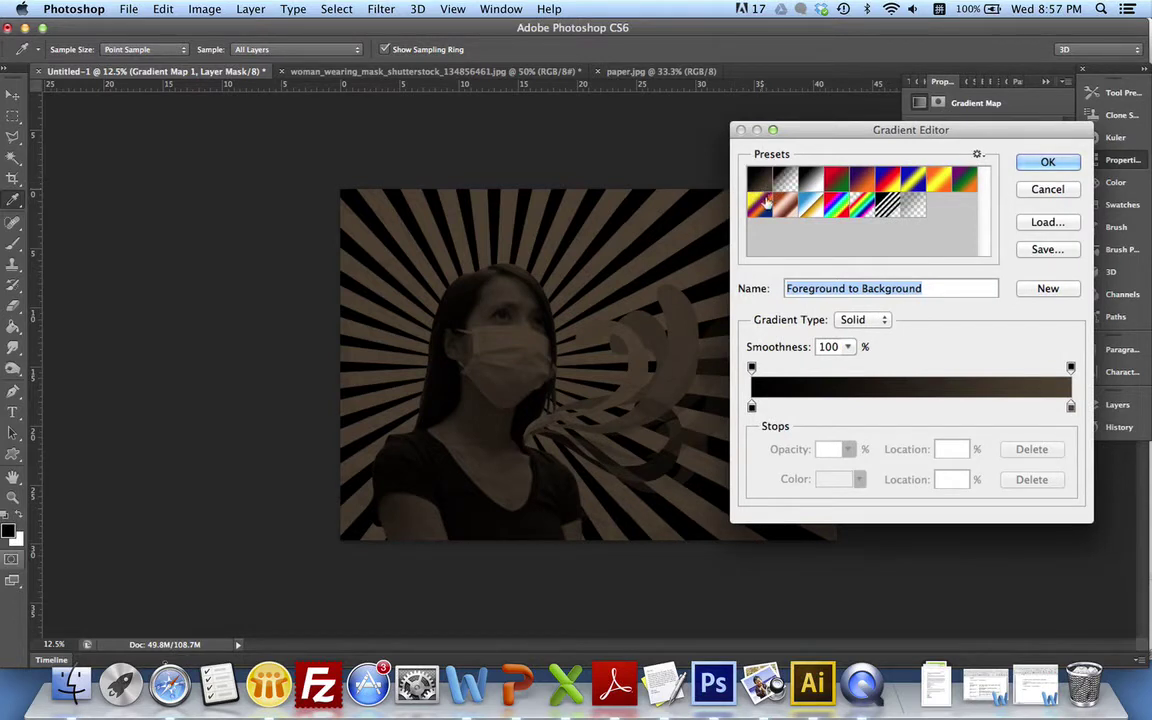
Step: Set the gradient's end colour stop at 100% to light orange fdb766
left_click(752, 407)
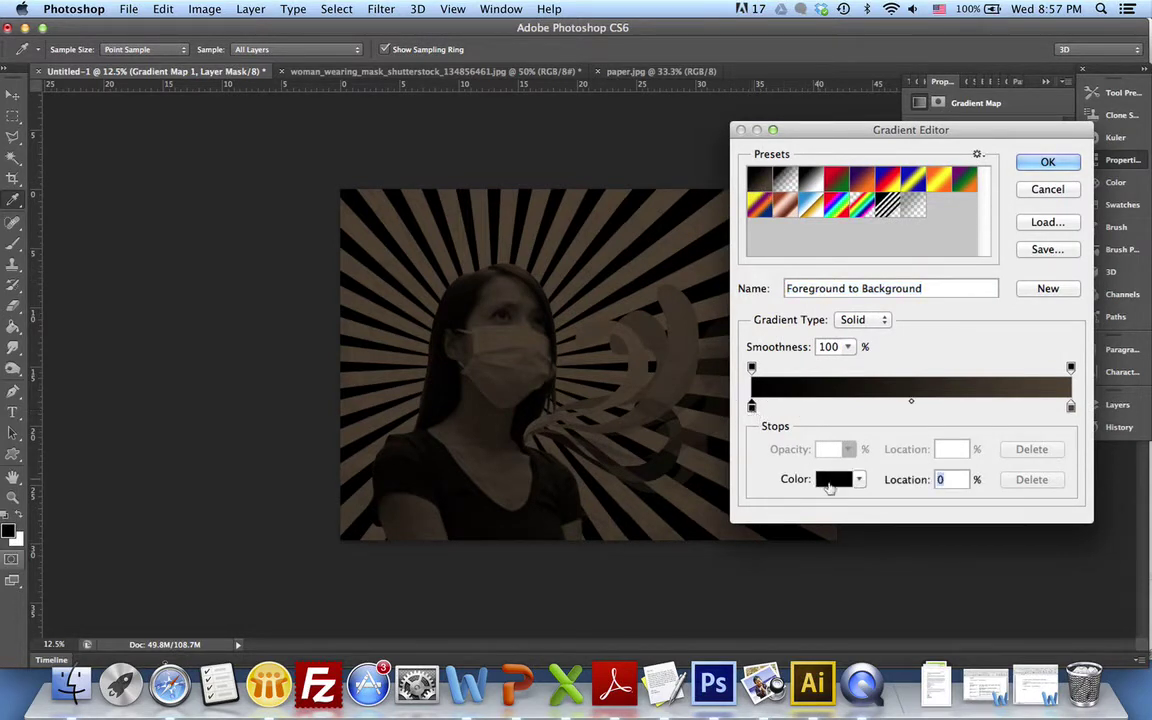
left_click(1071, 407)
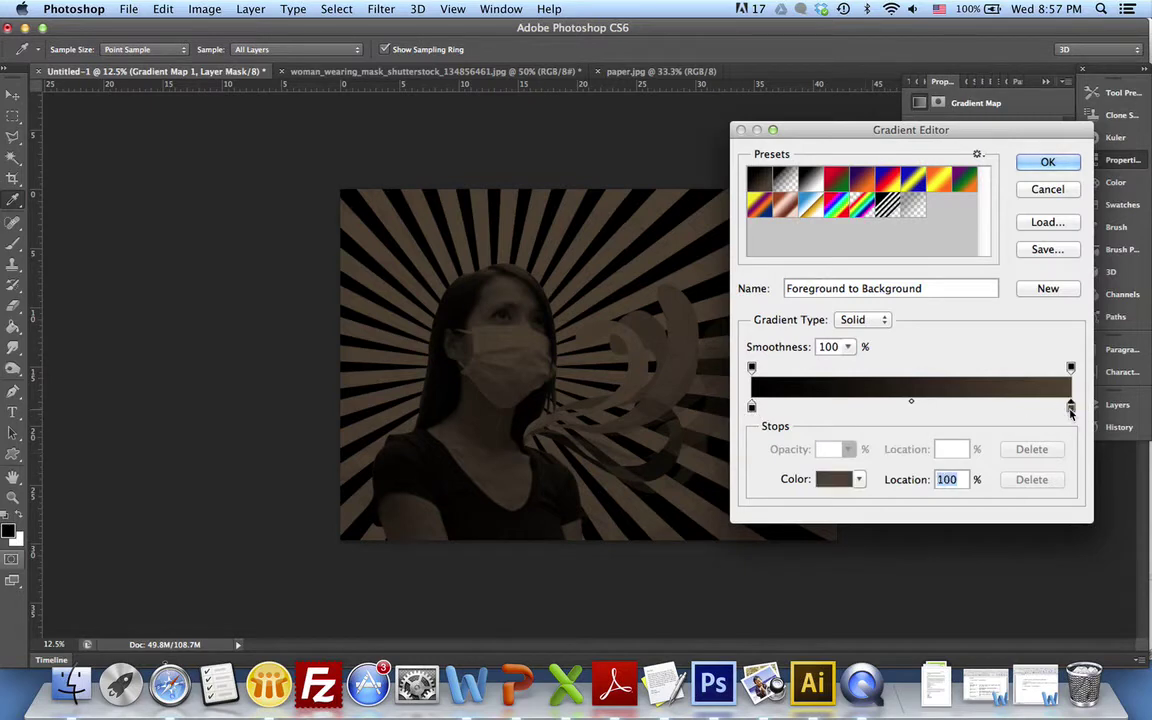
left_click(838, 479)
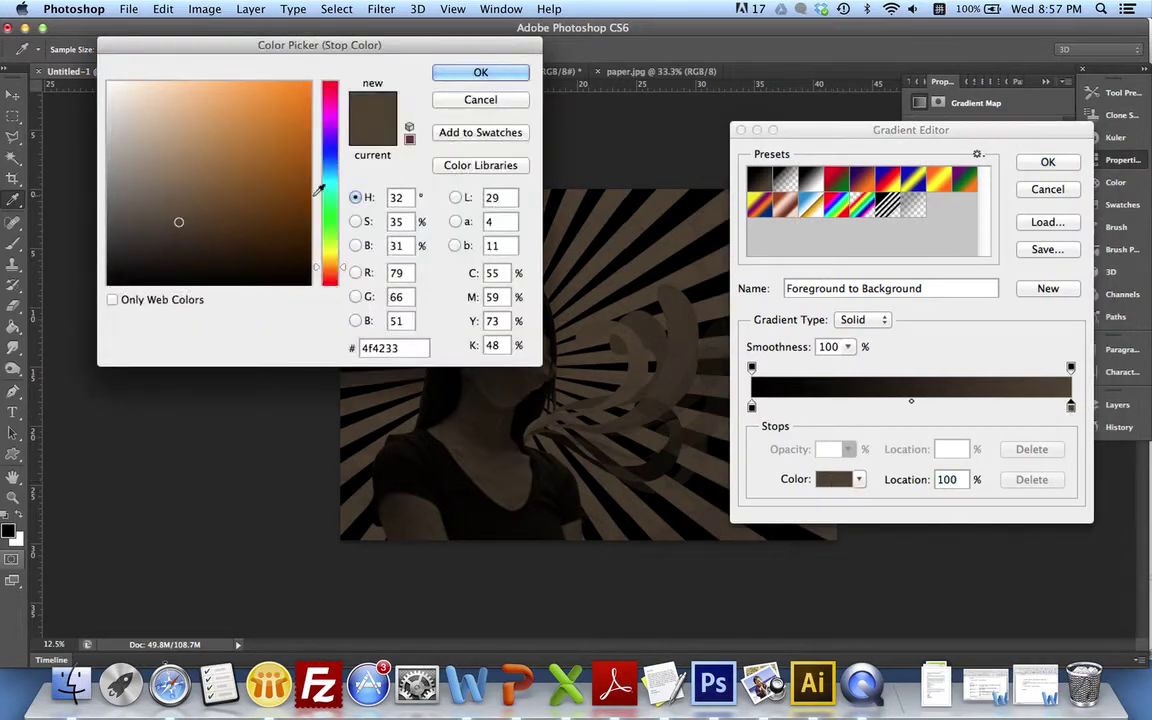
left_click(206, 86)
left_click_drag(206, 86, 190, 76)
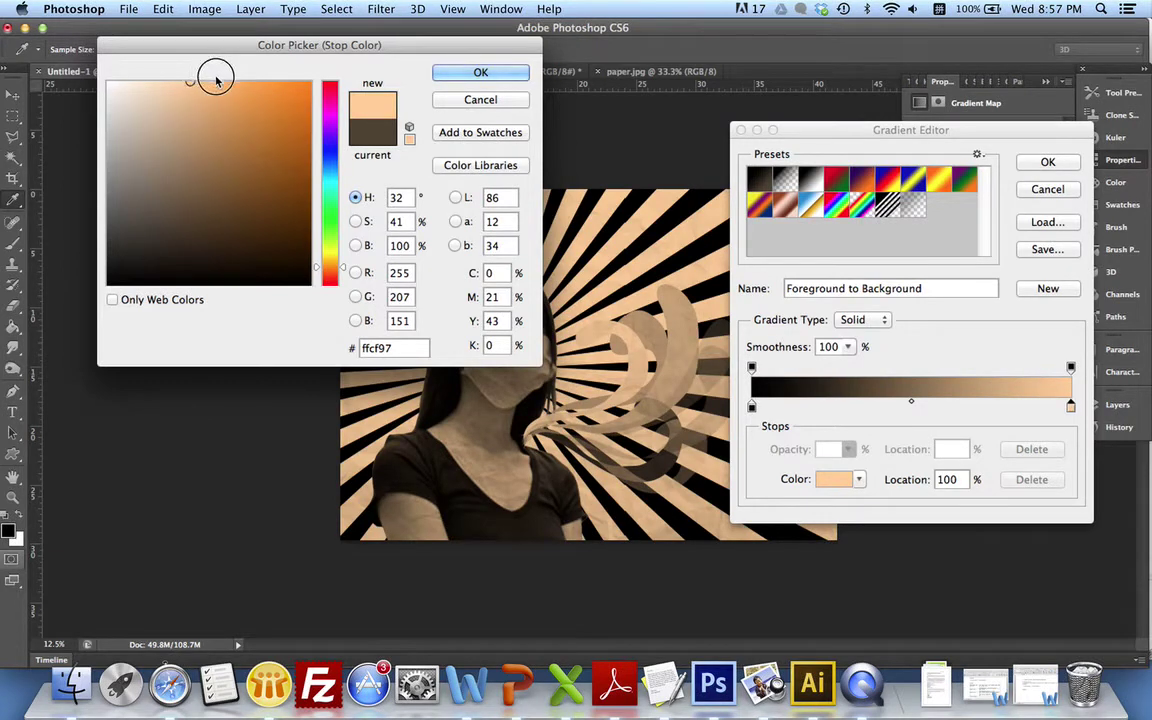
mouse_move(192, 80)
left_mouse_down()
mouse_move(237, 90)
mouse_move(228, 83)
left_mouse_up()
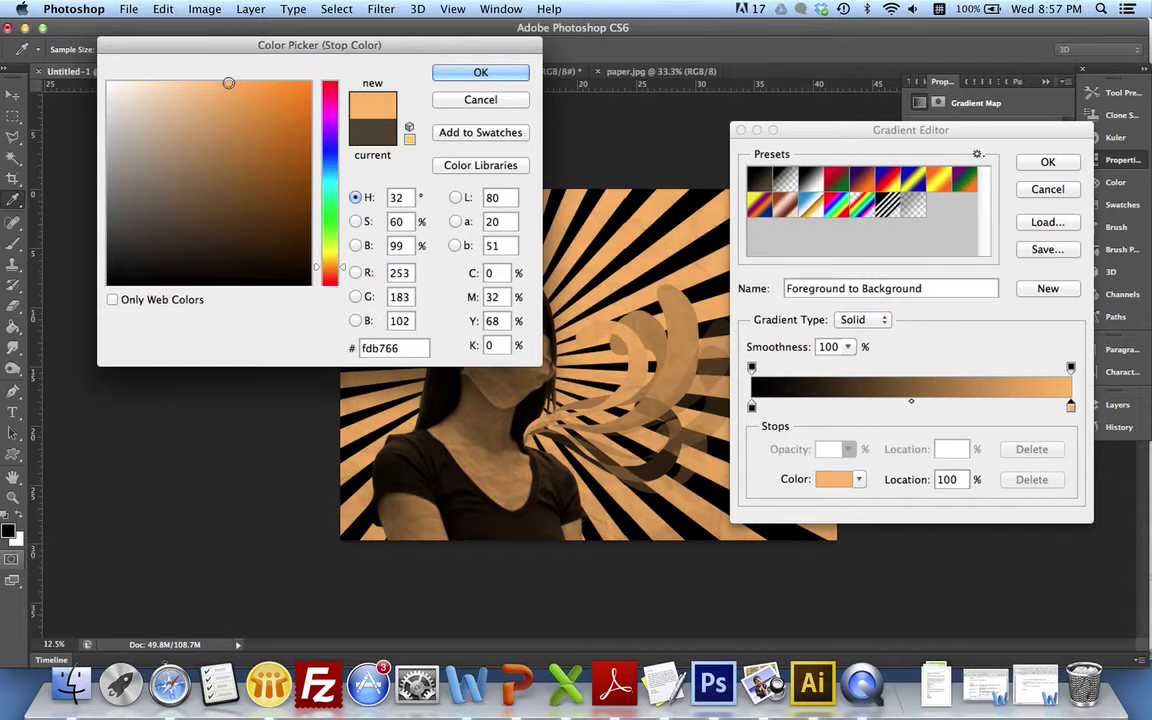
left_click(445, 71)
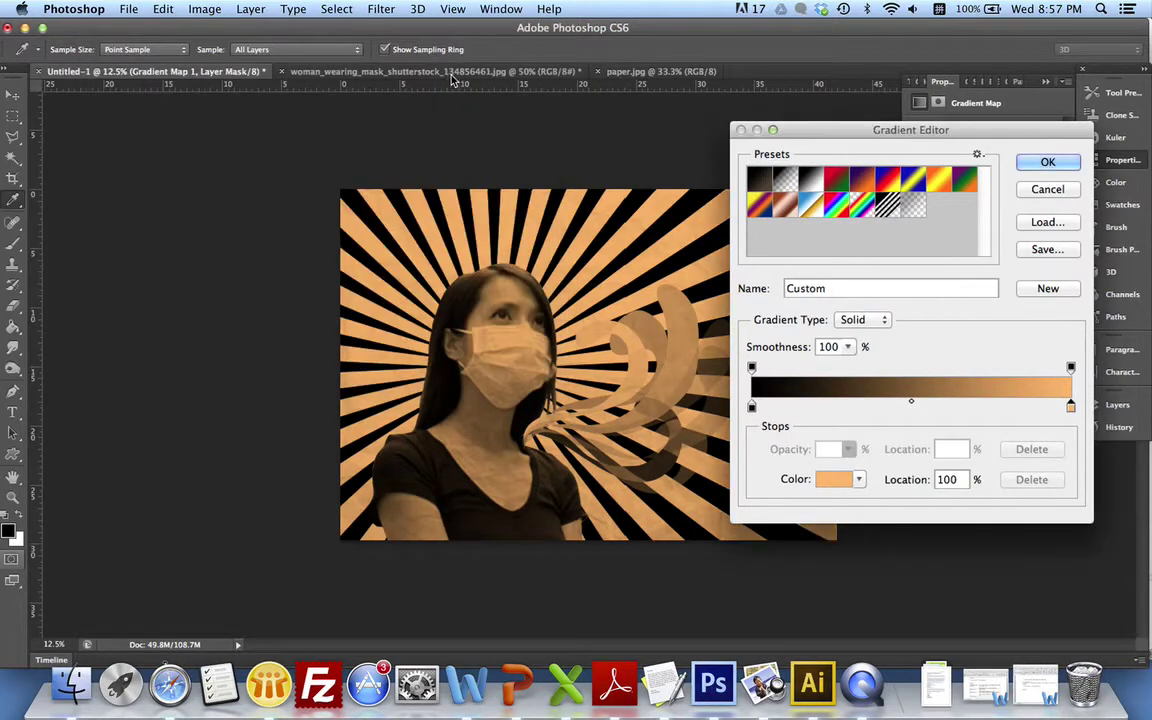
Step: Add a middle colour stop at 48% on the gradient and set its colour to darker orange de9643
left_click(904, 407)
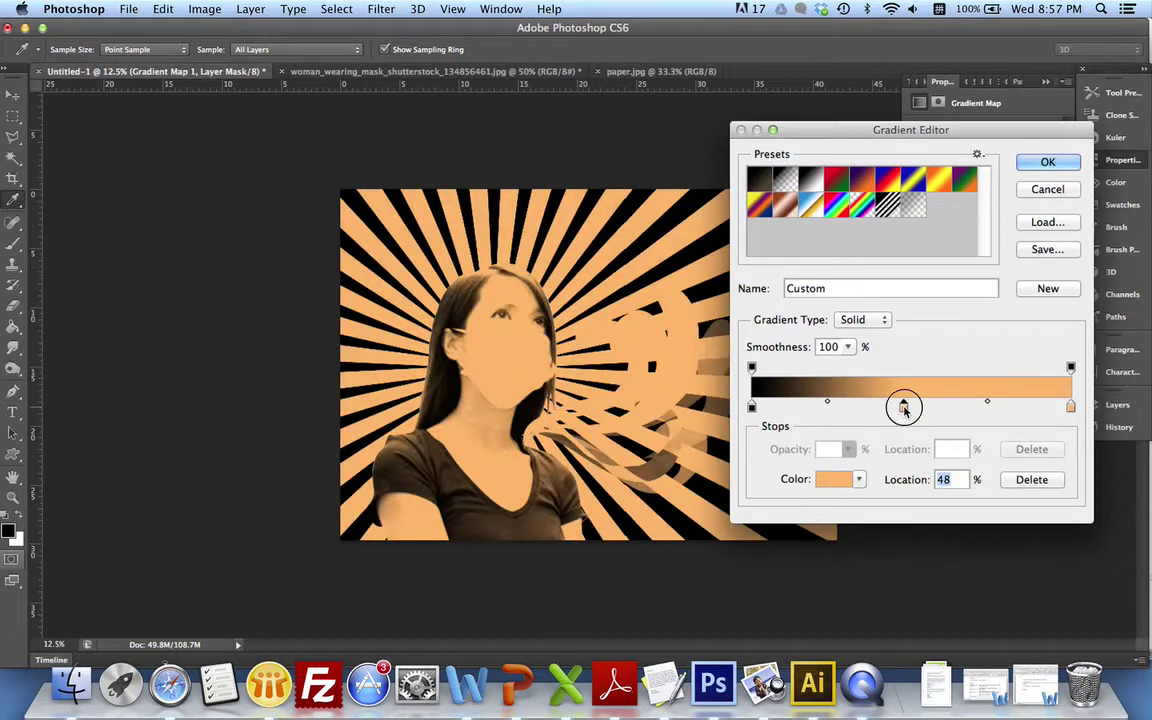
left_click(845, 479)
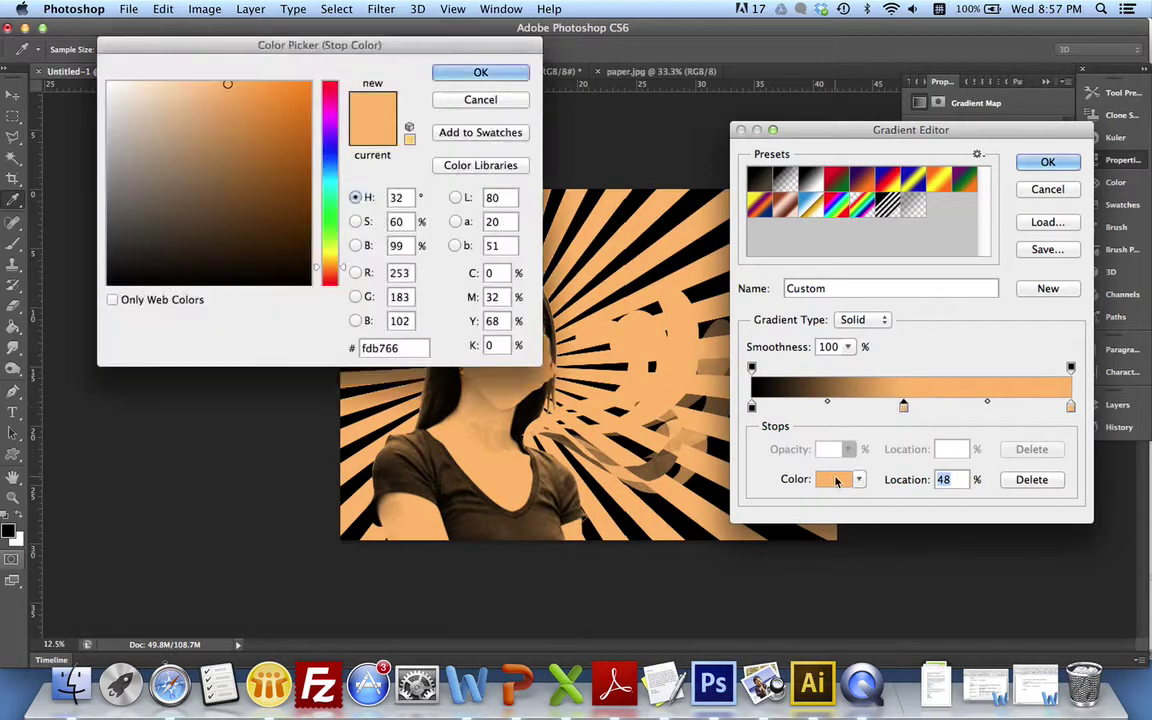
left_click(243, 102)
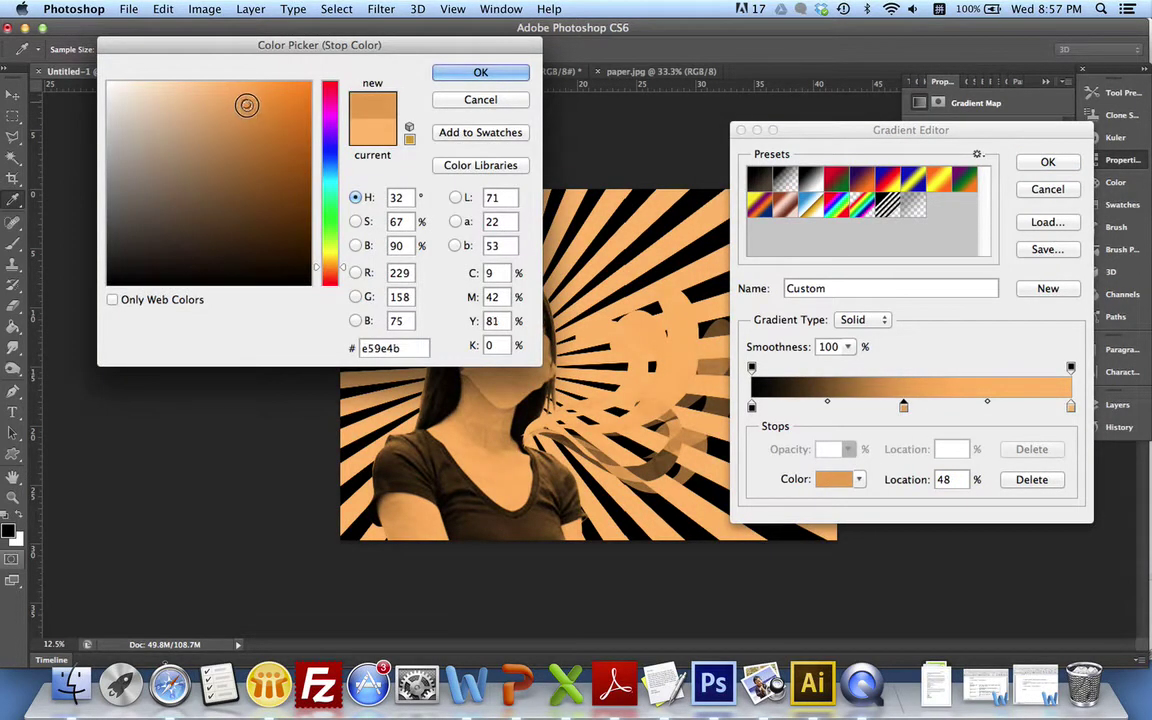
left_click(249, 108)
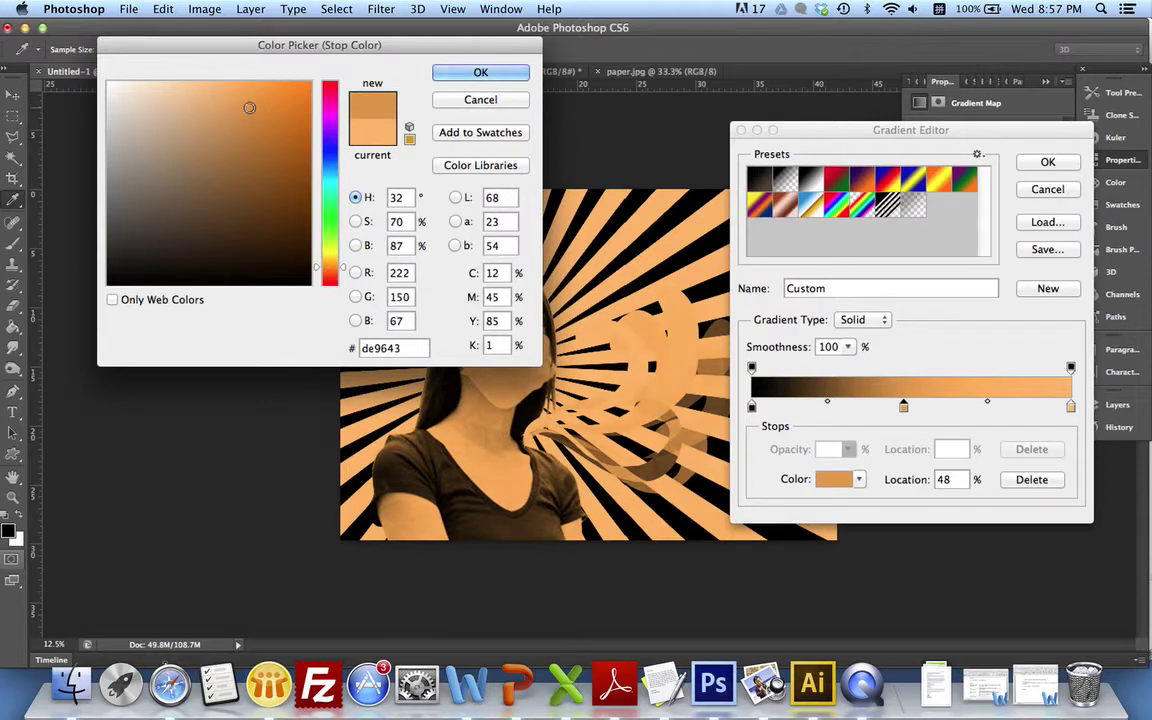
left_click(472, 75)
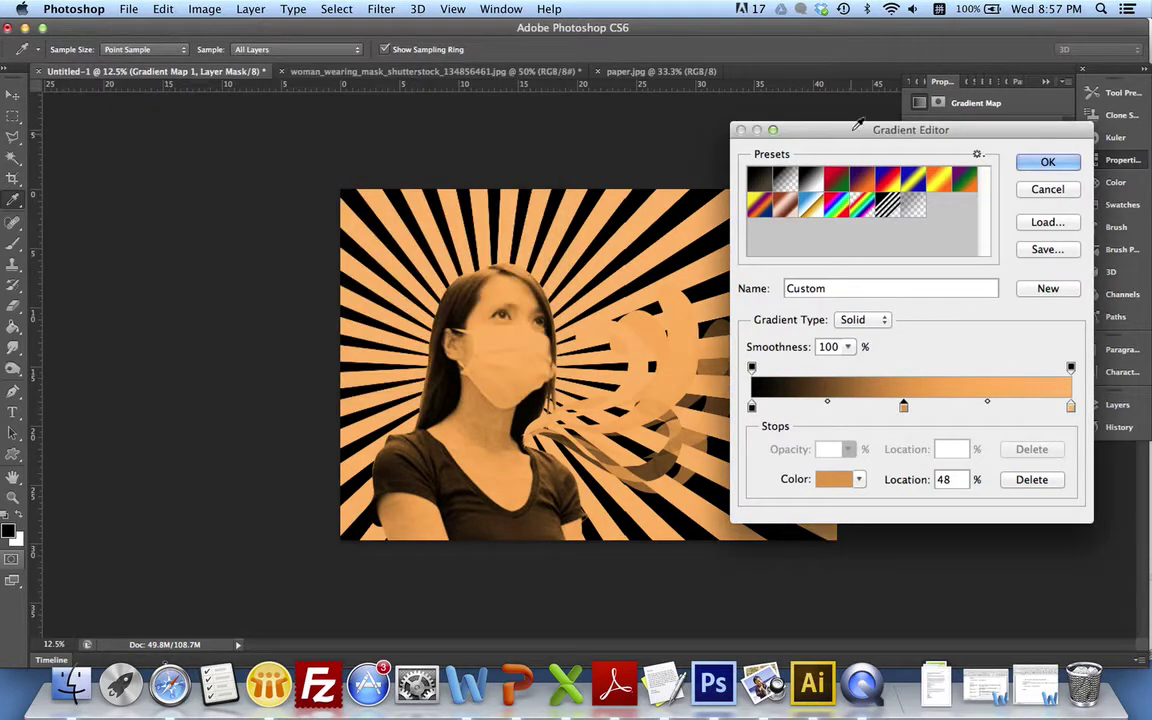
Step: Reposition the gradient's colour stops: black at 4%, middle orange at 61% and the light end stop at 95%
left_click_drag(850, 131, 940, 77)
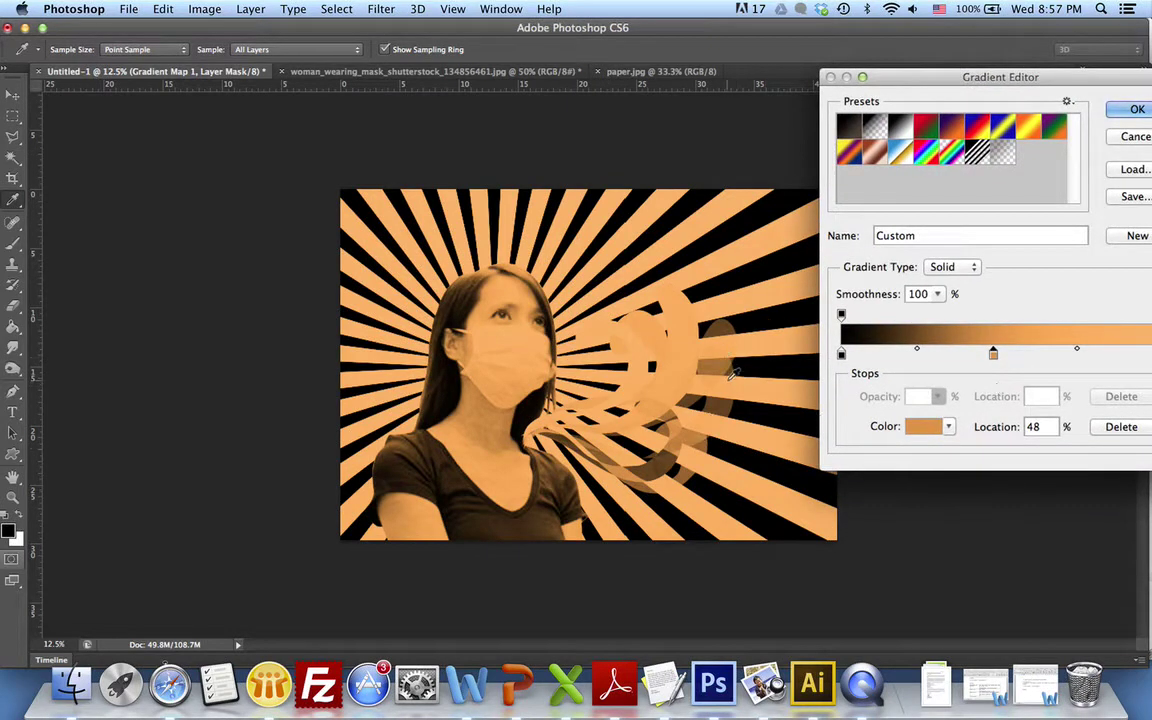
left_click_drag(893, 84, 792, 95)
left_click_drag(893, 369, 936, 372)
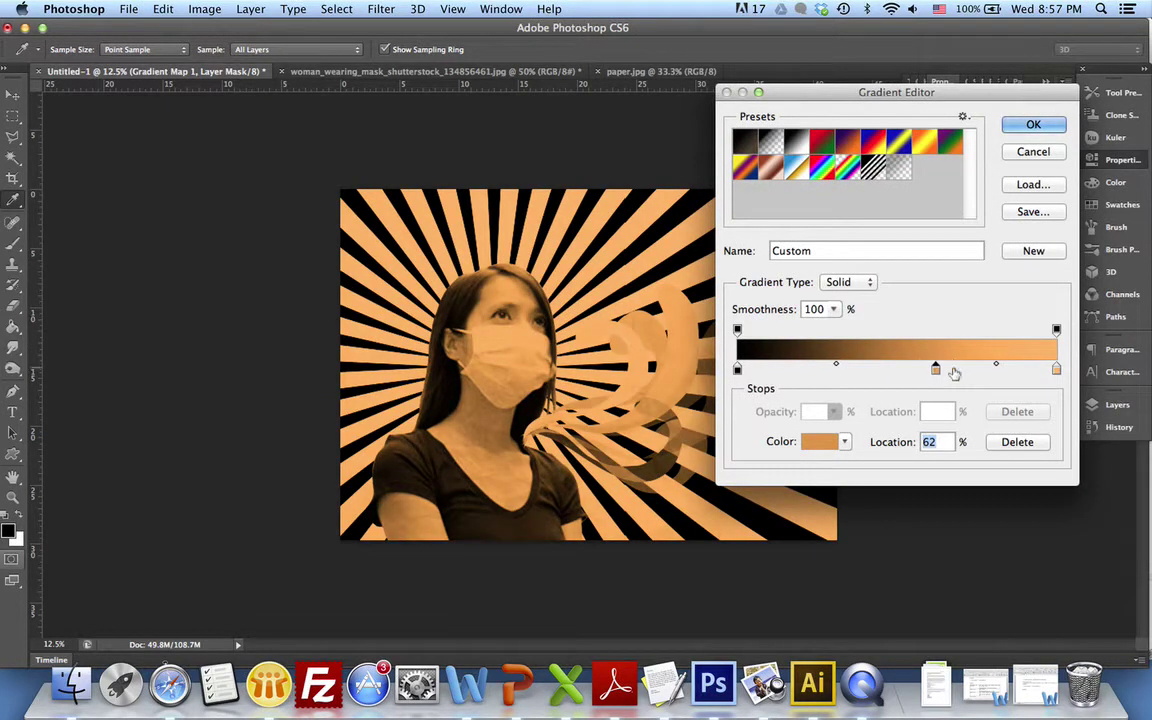
left_click_drag(1056, 370, 1041, 370)
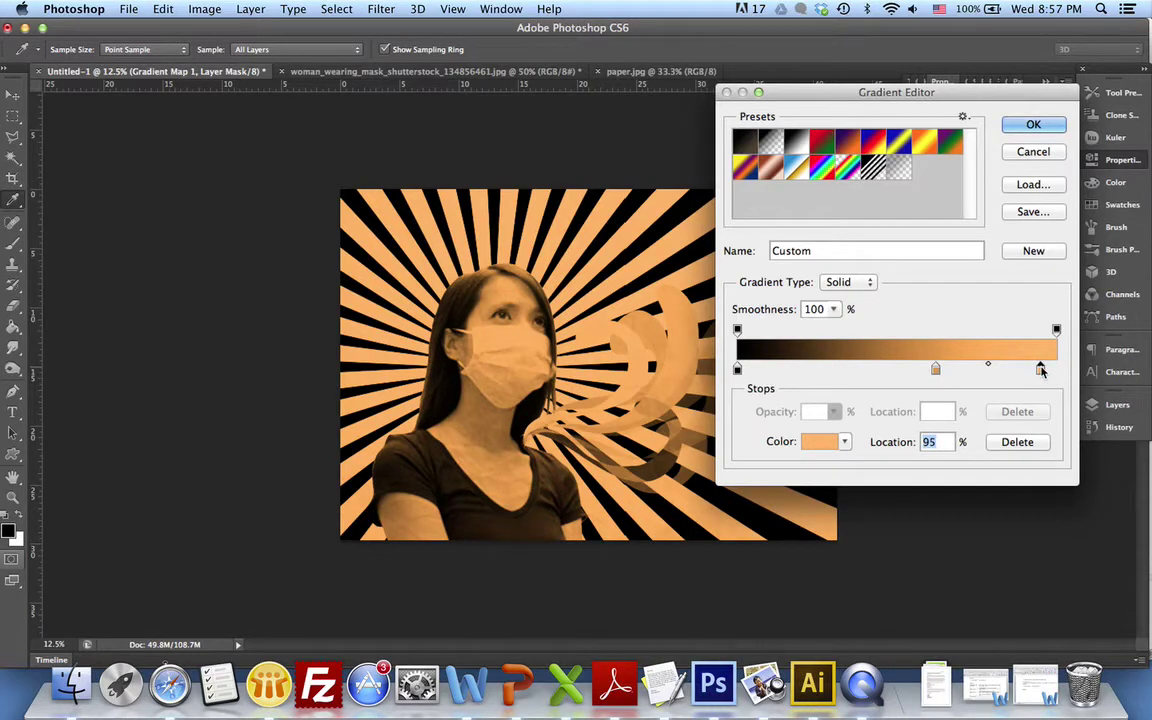
mouse_move(738, 370)
left_mouse_down()
mouse_move(763, 370)
mouse_move(751, 370)
left_mouse_up()
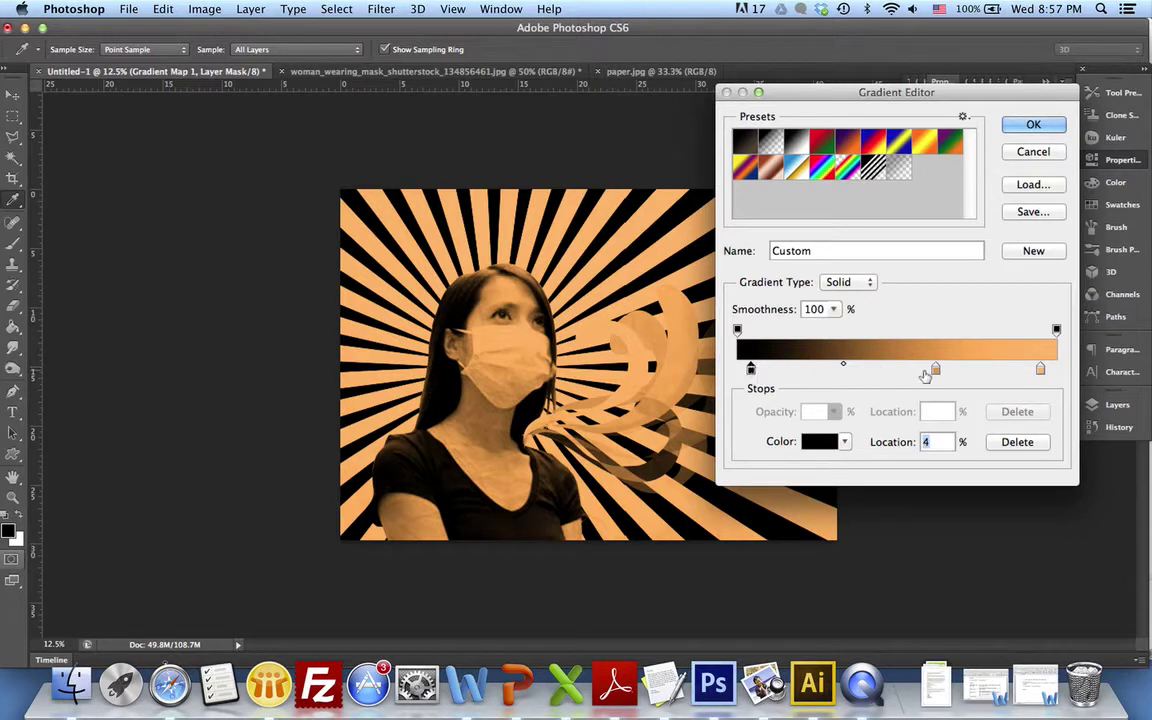
mouse_move(933, 370)
left_mouse_down()
mouse_move(906, 370)
mouse_move(933, 370)
left_mouse_up()
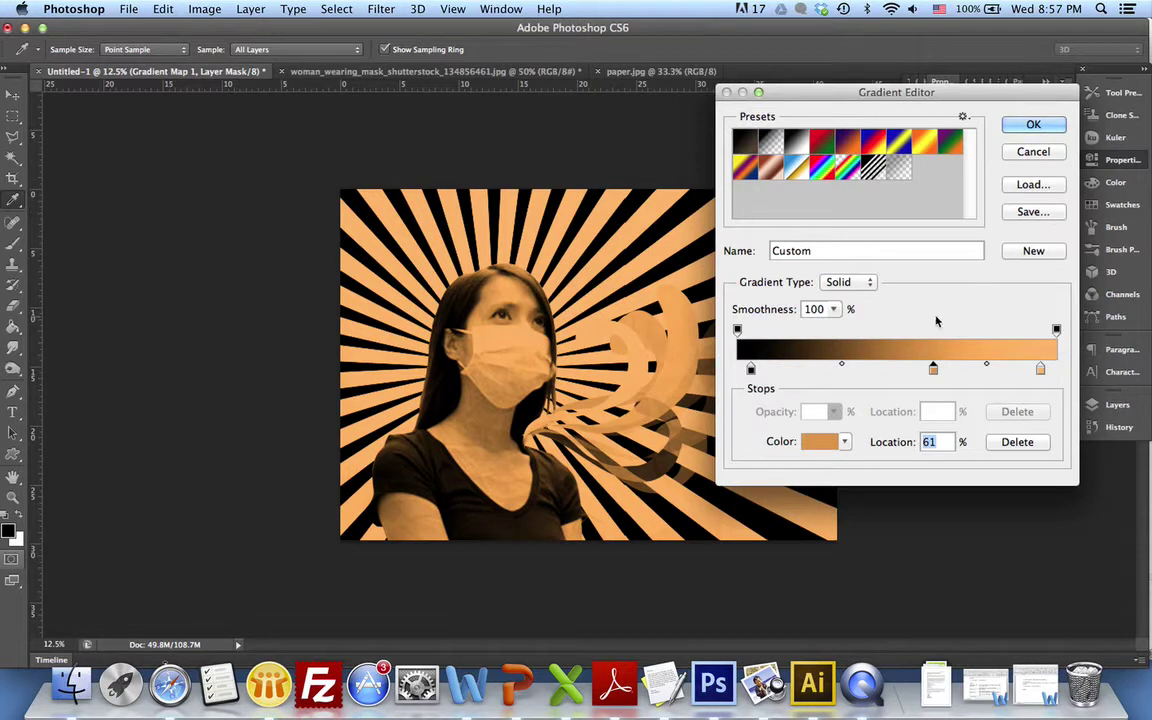
left_click(751, 370)
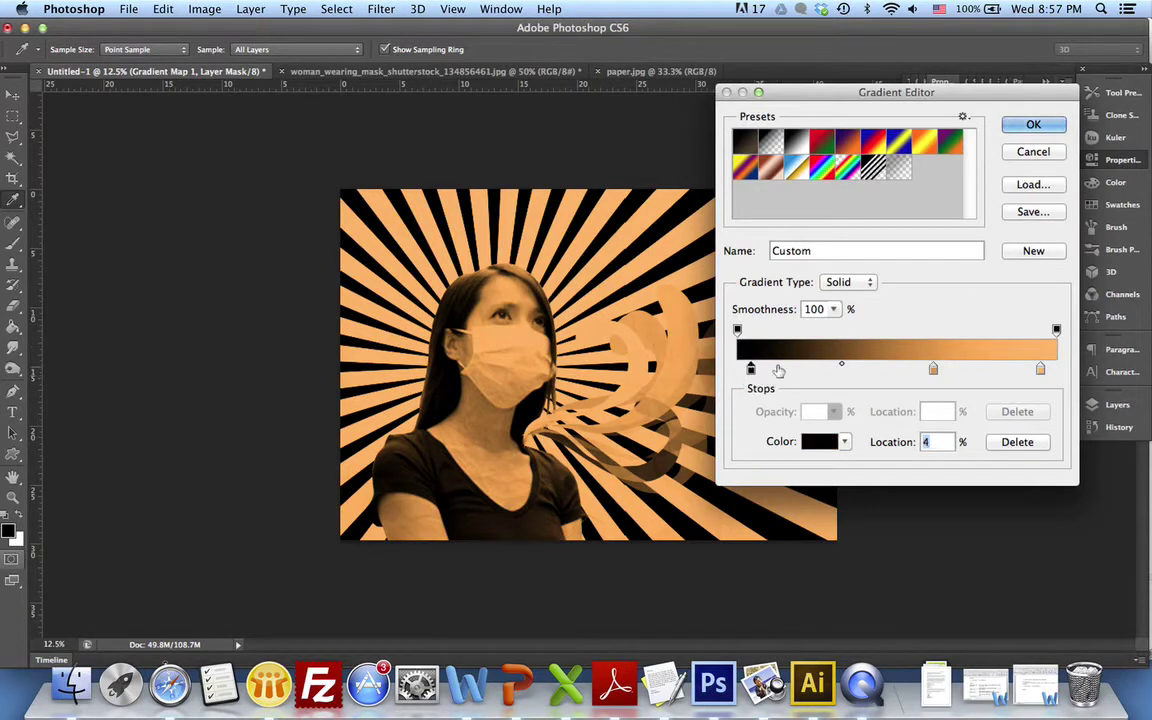
left_click(933, 370)
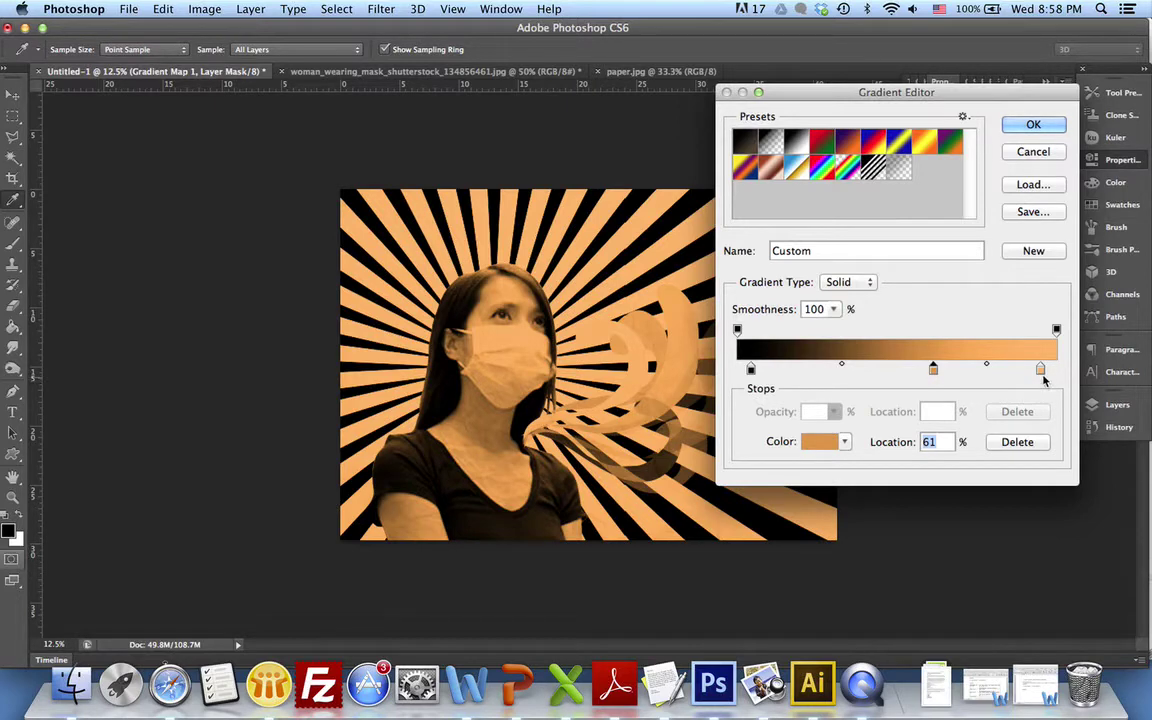
Step: Set the gradient's end stop colour to pale peach face9b and apply the edited gradient to the Gradient Map
left_click(1040, 370)
left_click(840, 444)
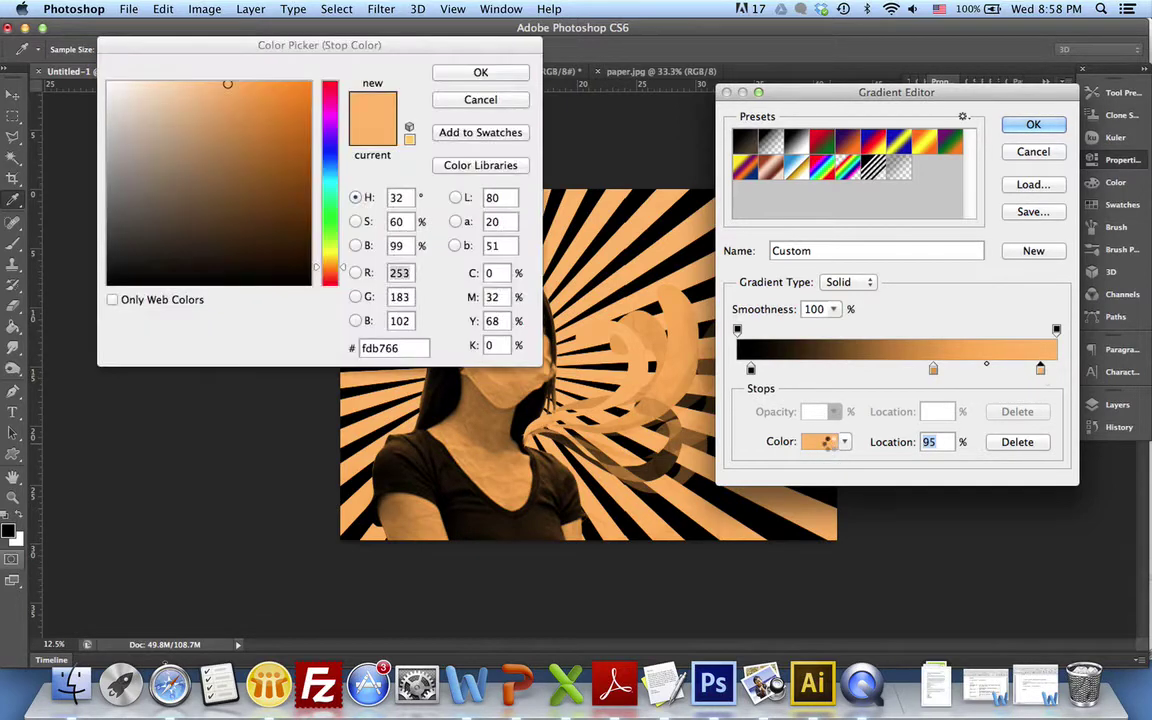
left_click(184, 86)
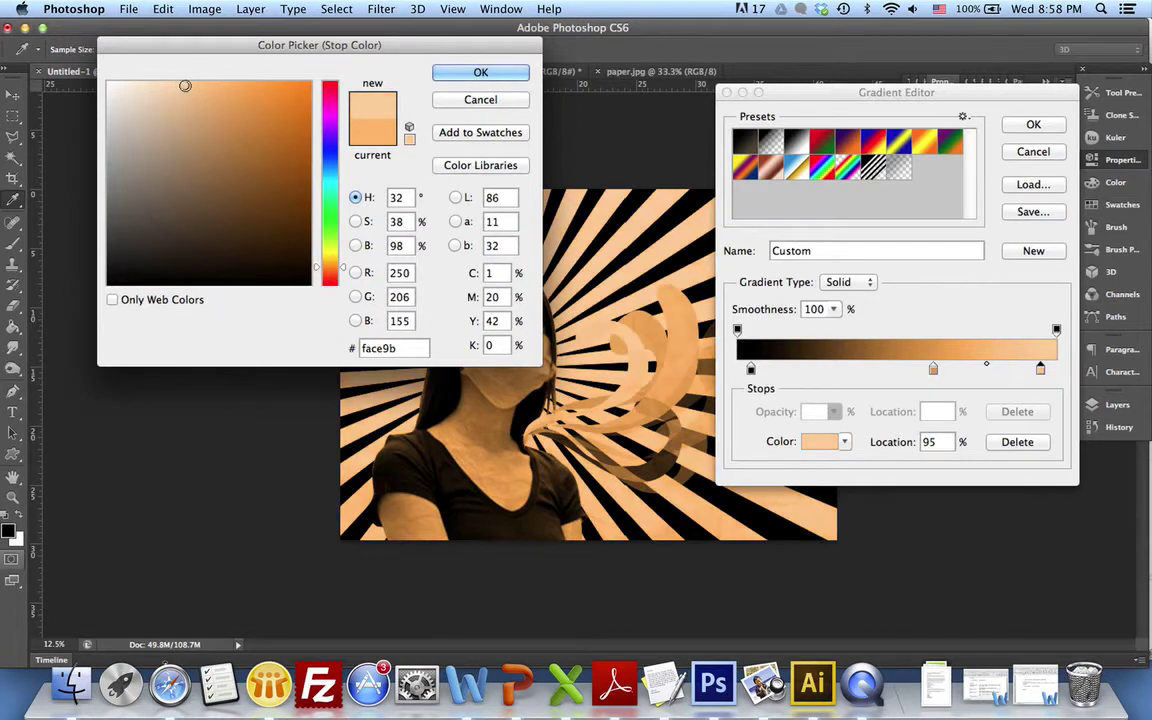
left_click(478, 72)
left_click(1030, 124)
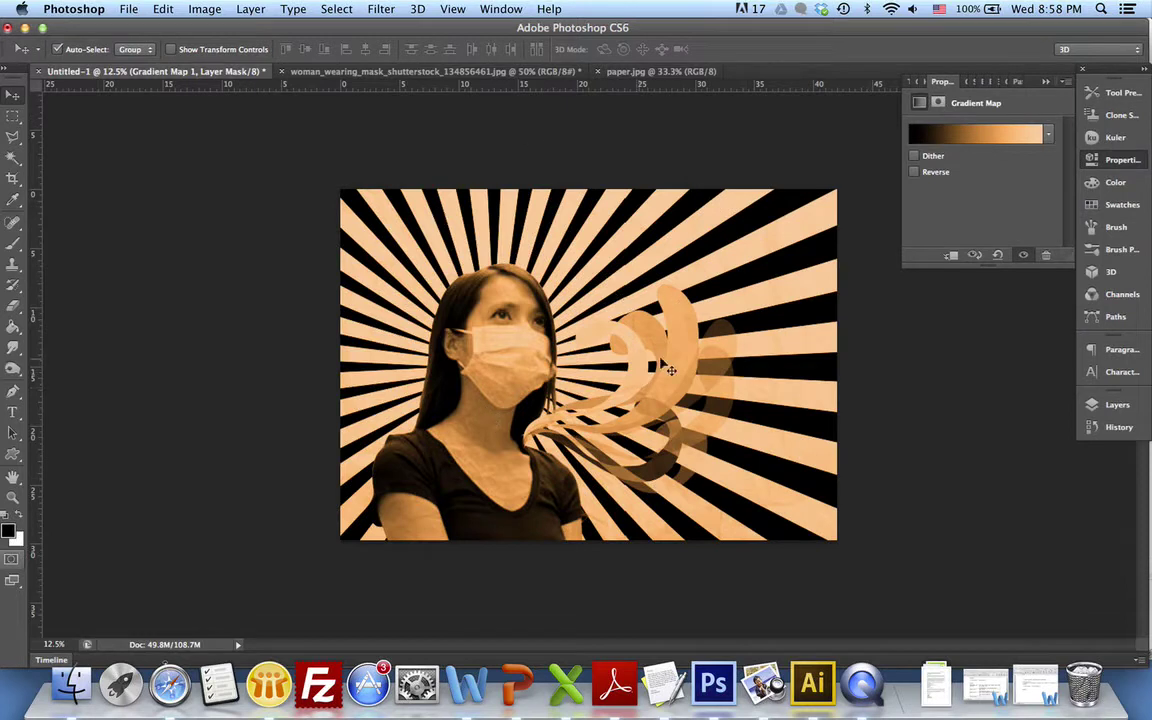
Step: Reduce the opacity of the radial burst layer, Shape 1, to 78%, and deselect it
left_click(1143, 404)
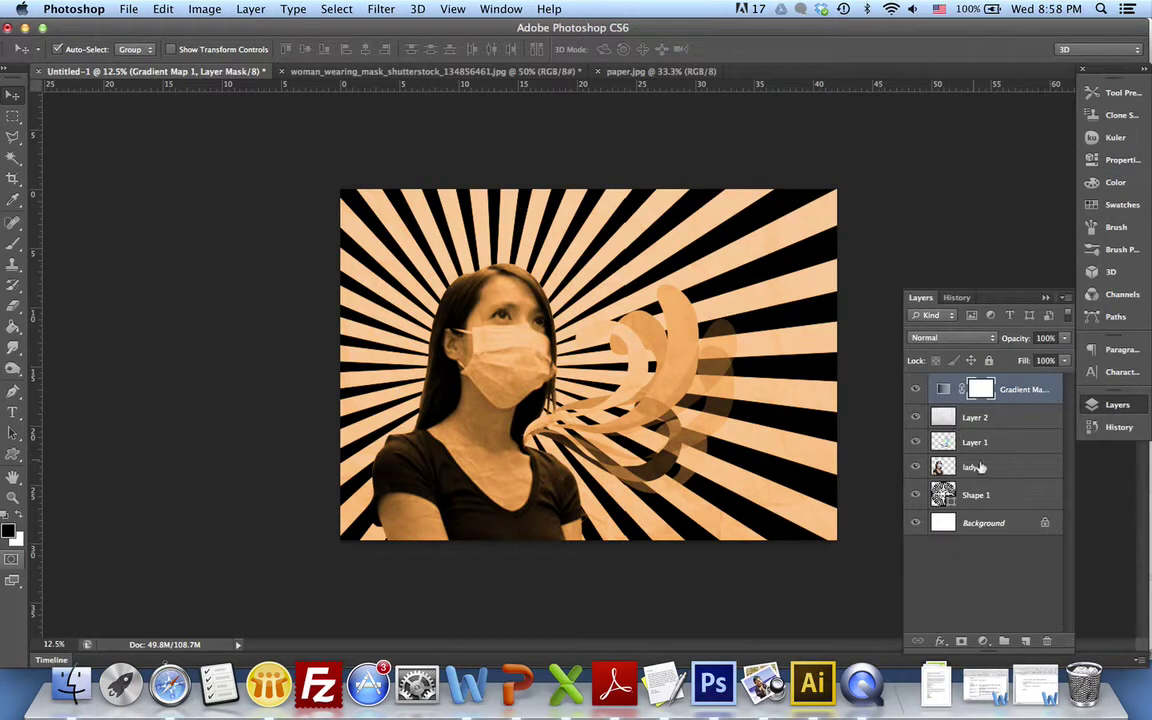
left_click(986, 498)
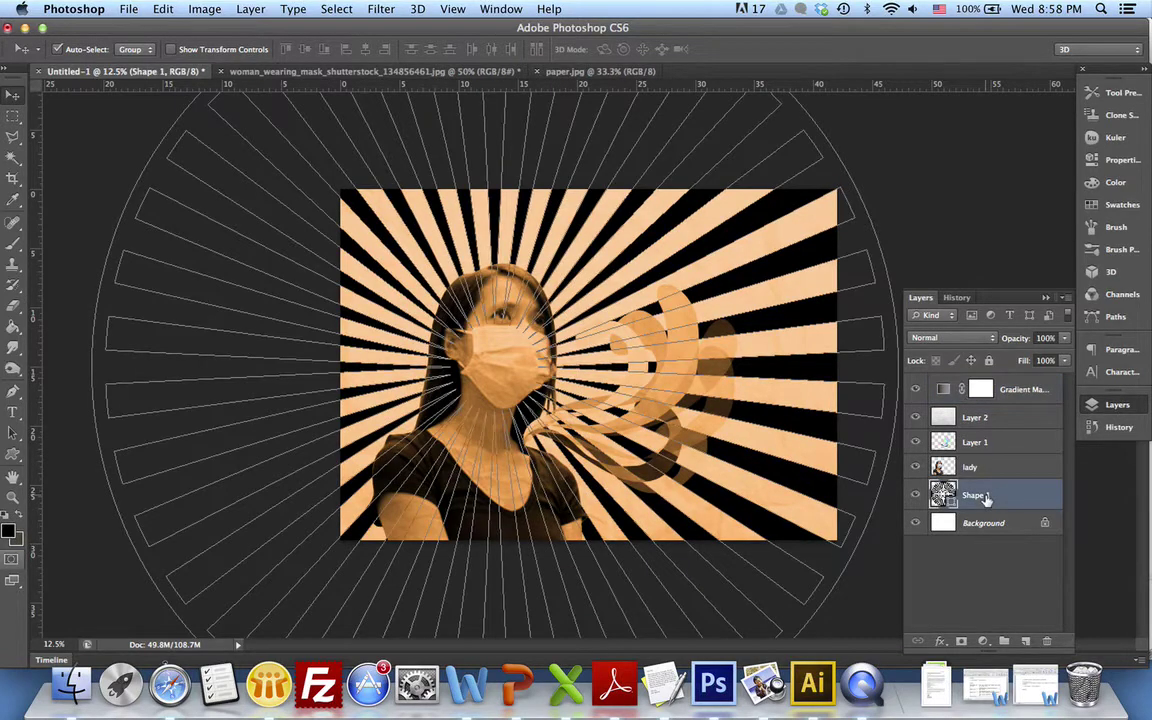
left_click(988, 215)
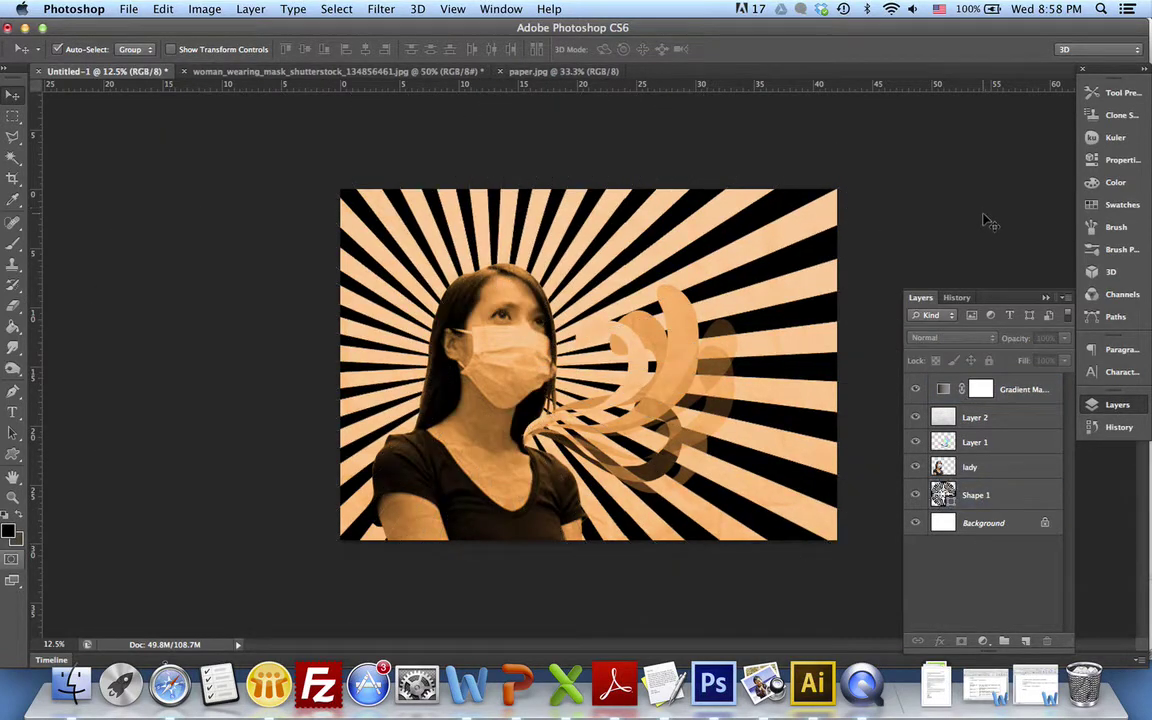
left_click(1001, 498)
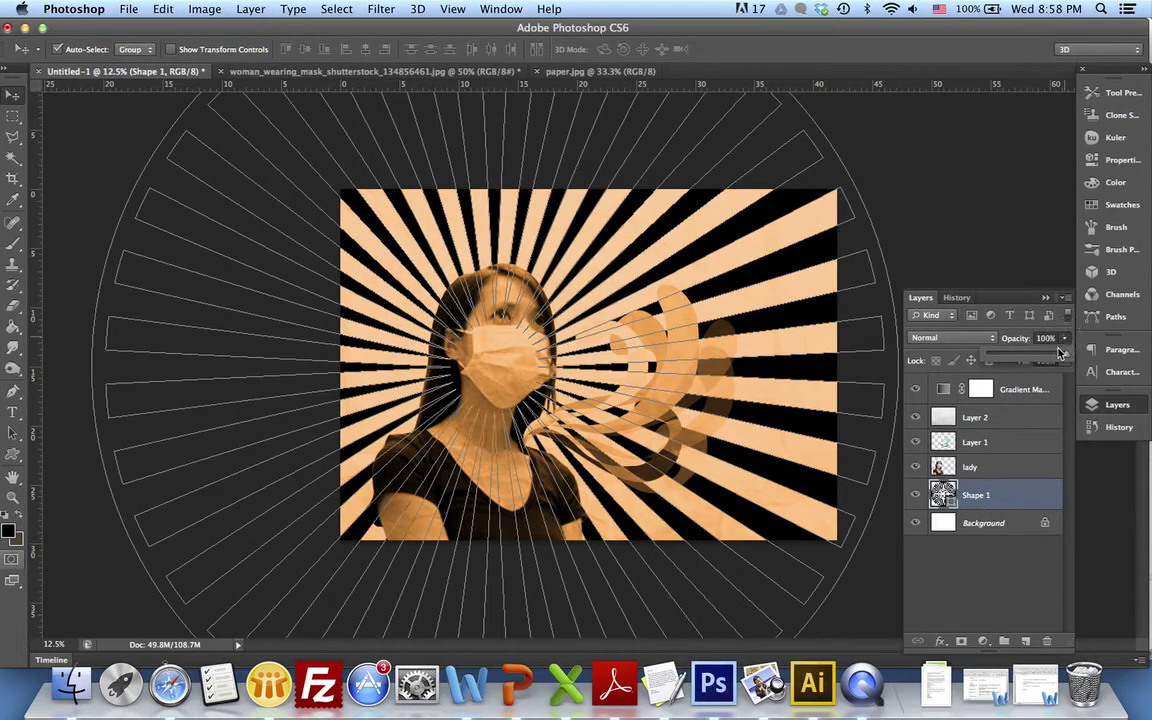
left_click_drag(1064, 338, 1043, 357)
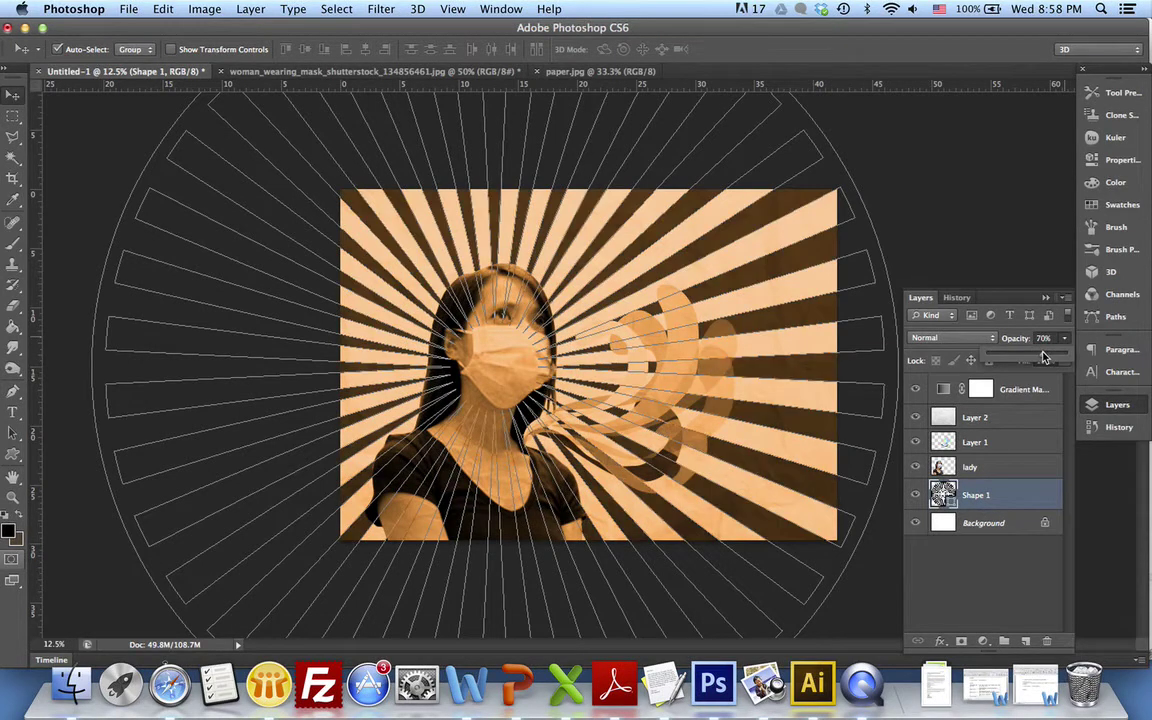
left_click_drag(1044, 357, 1049, 357)
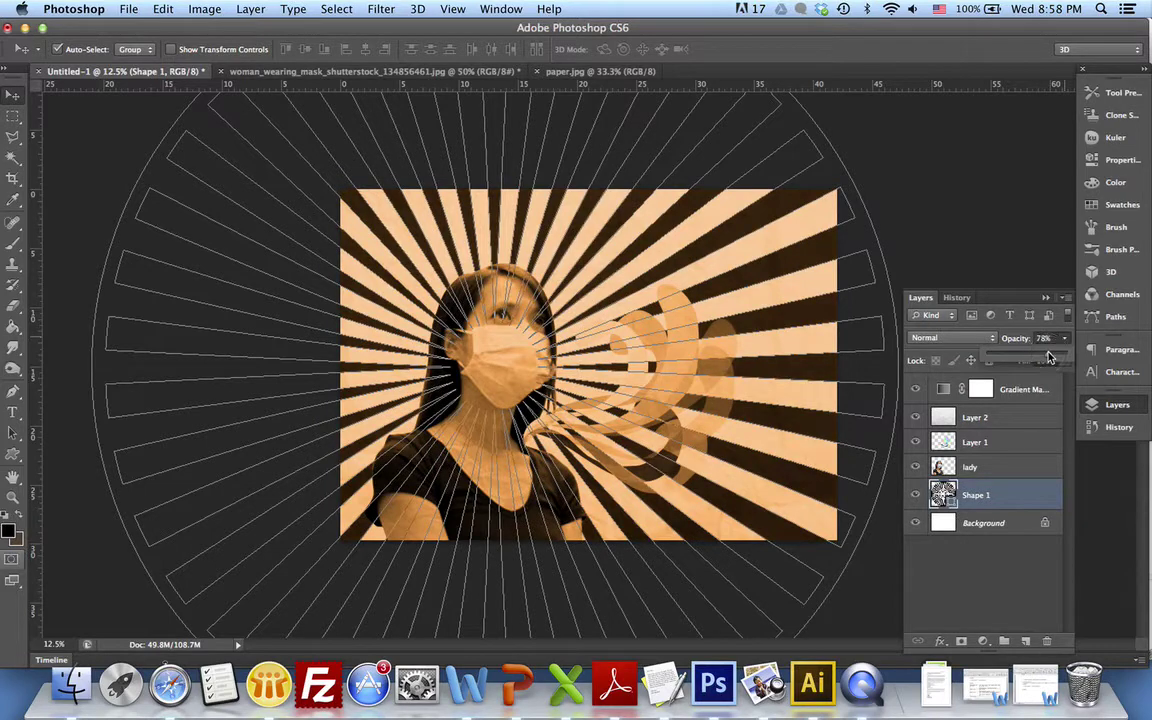
left_click(997, 220)
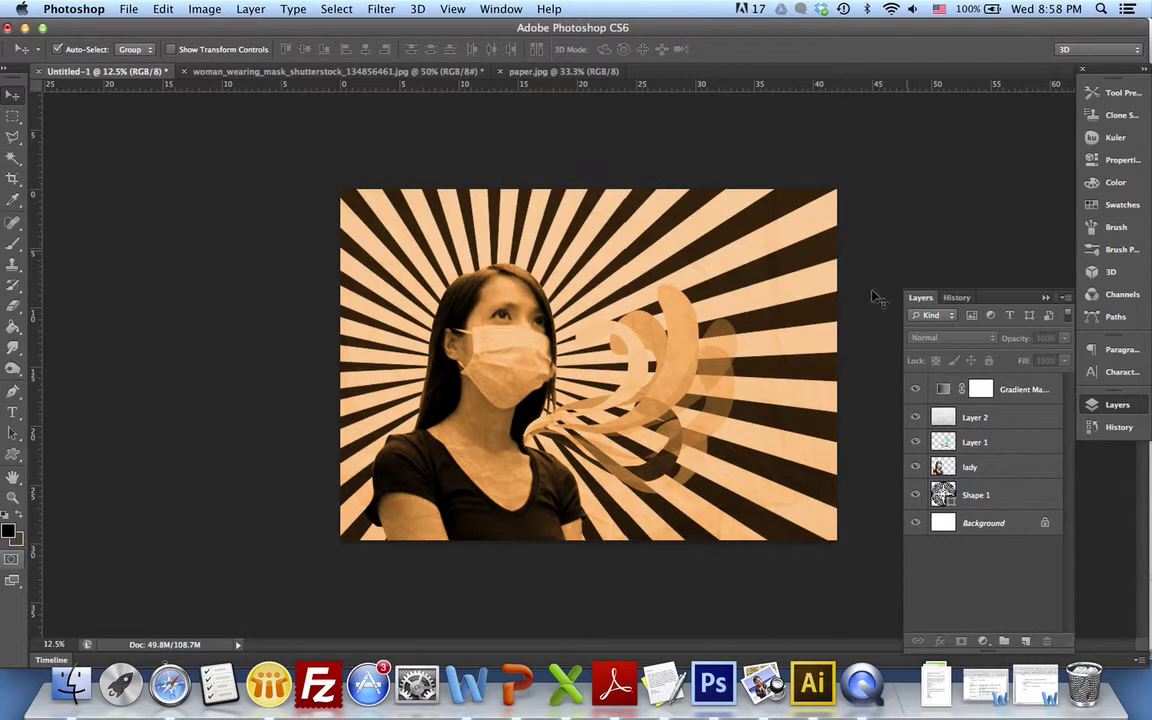
Step: Try a Levels adjustment on the paper texture layer, Layer 2, with input black at 53 and input white at 225
left_click(995, 421)
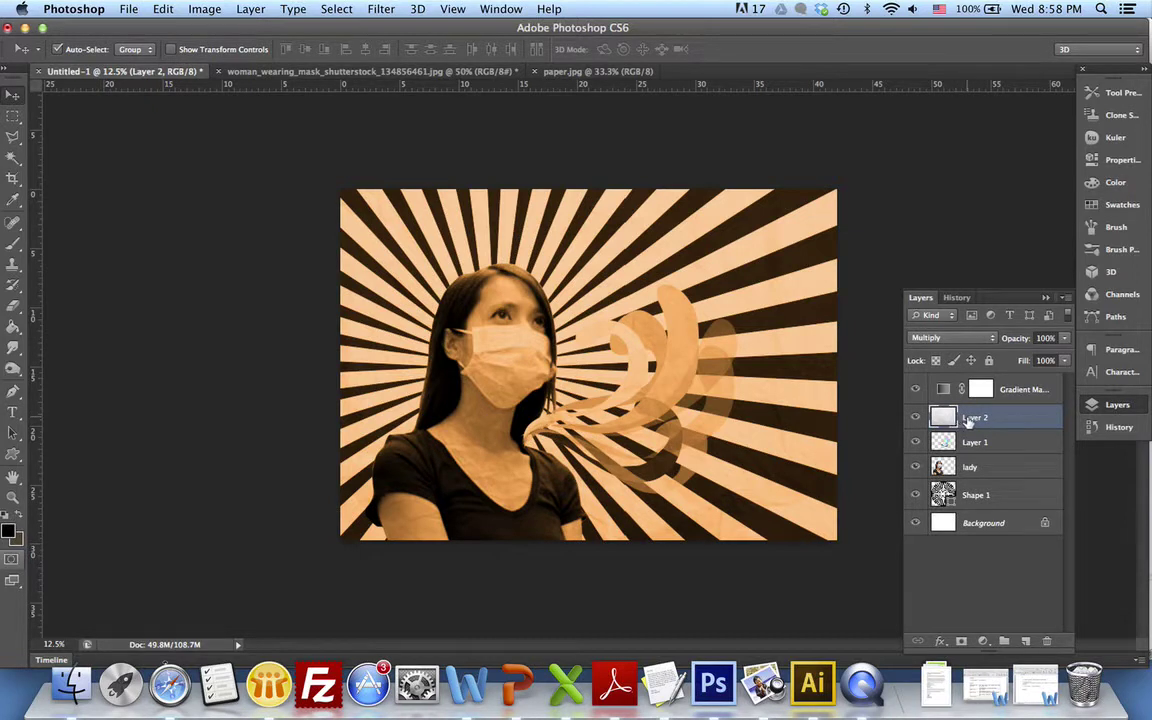
left_click(204, 9)
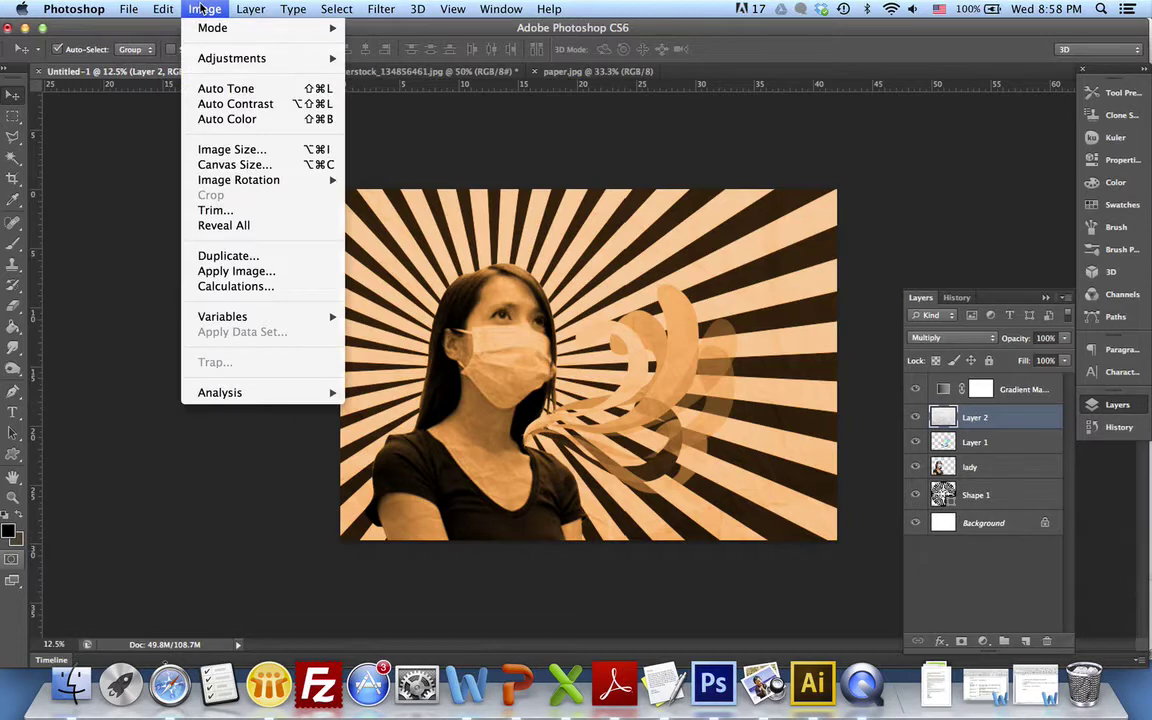
mouse_move(208, 62)
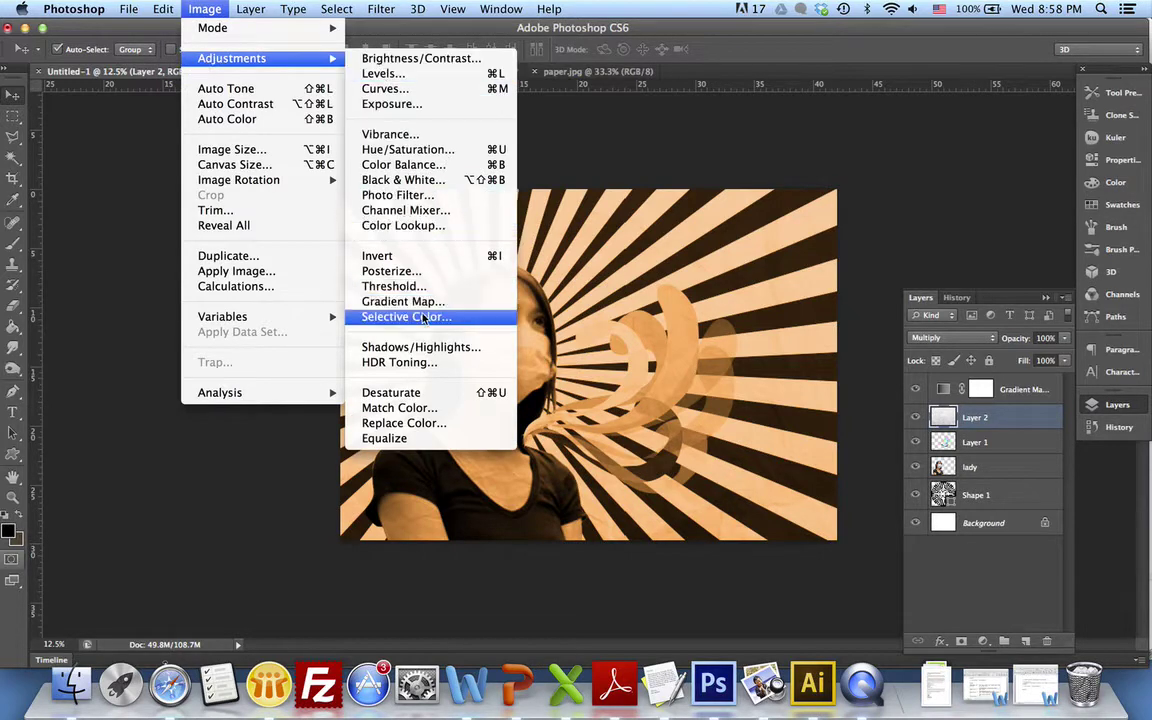
left_click(383, 74)
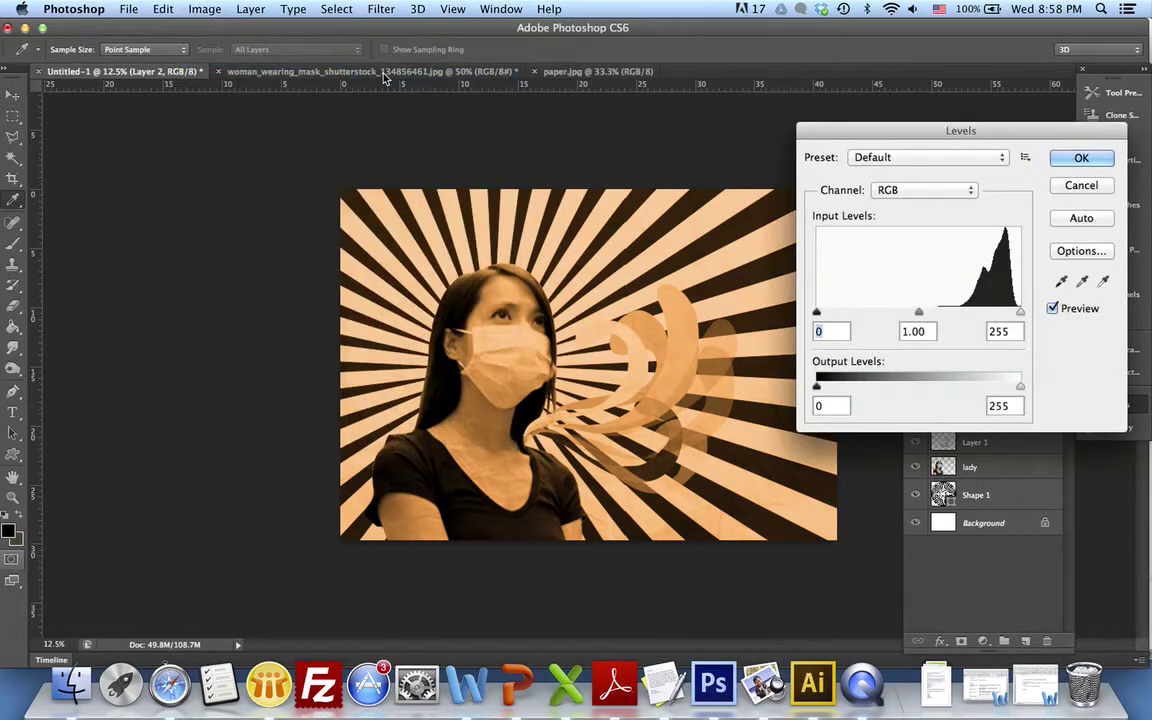
left_click_drag(817, 313, 861, 315)
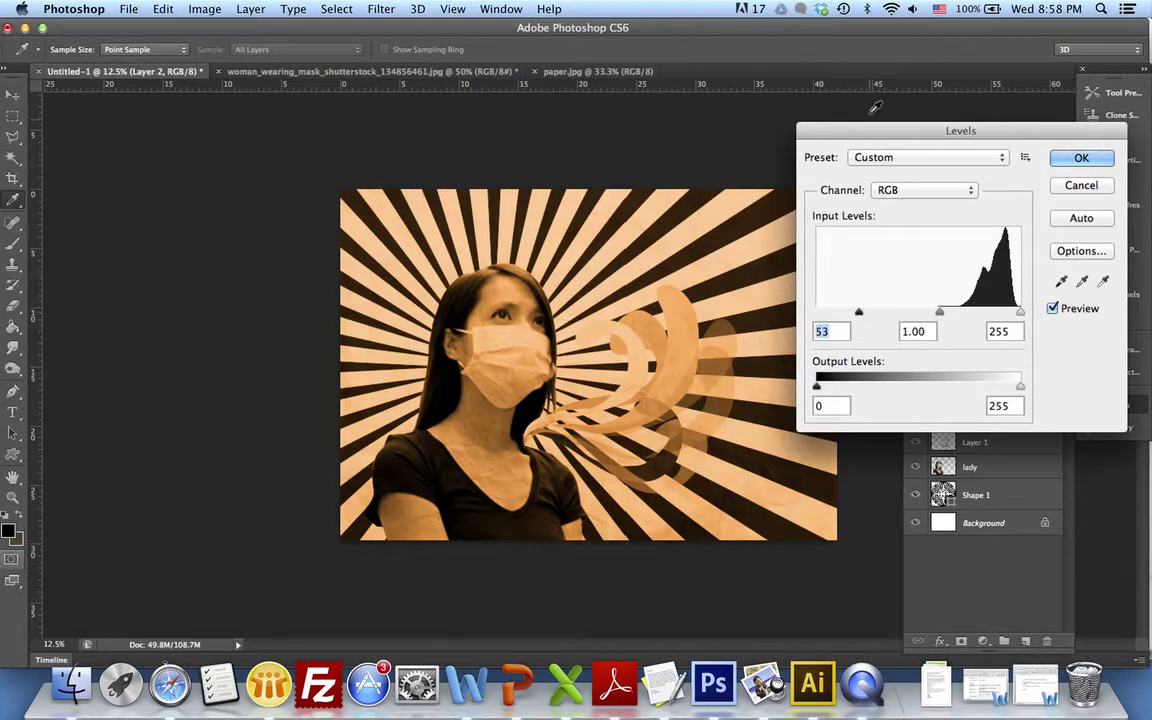
left_click_drag(848, 125, 902, 111)
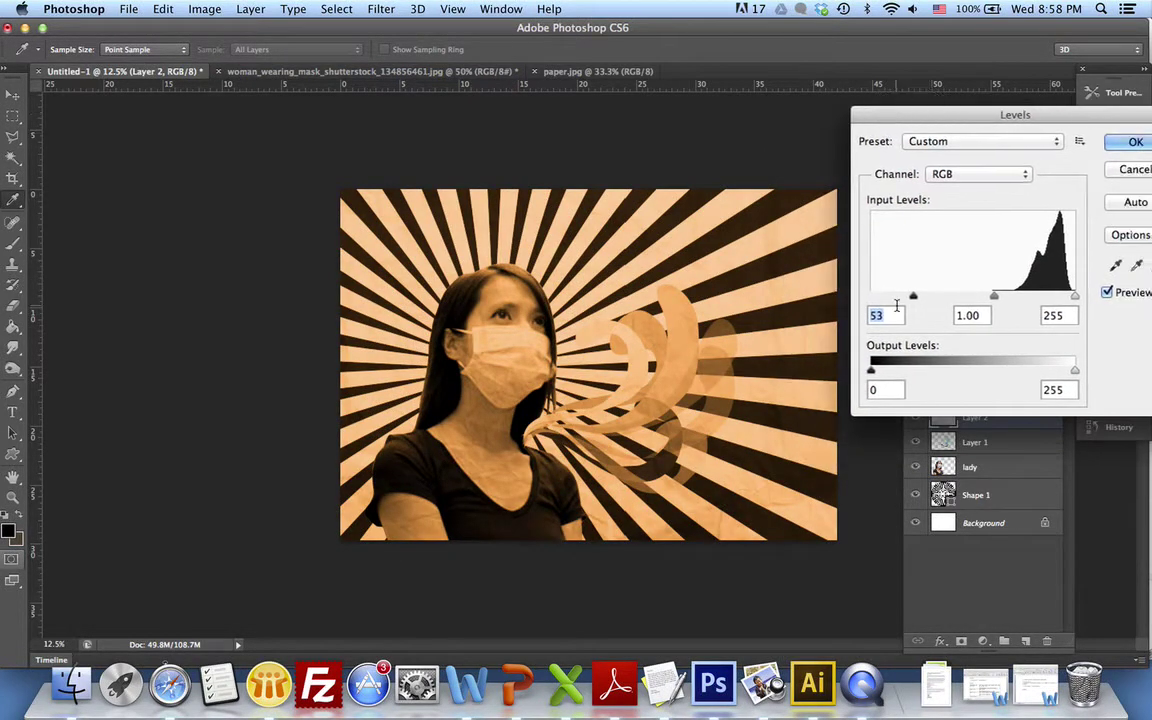
mouse_move(911, 297)
left_mouse_down()
mouse_move(855, 296)
mouse_move(908, 294)
left_mouse_up()
left_click_drag(1075, 297, 1051, 297)
mouse_move(913, 298)
left_mouse_down()
mouse_move(962, 296)
mouse_move(913, 296)
left_mouse_up()
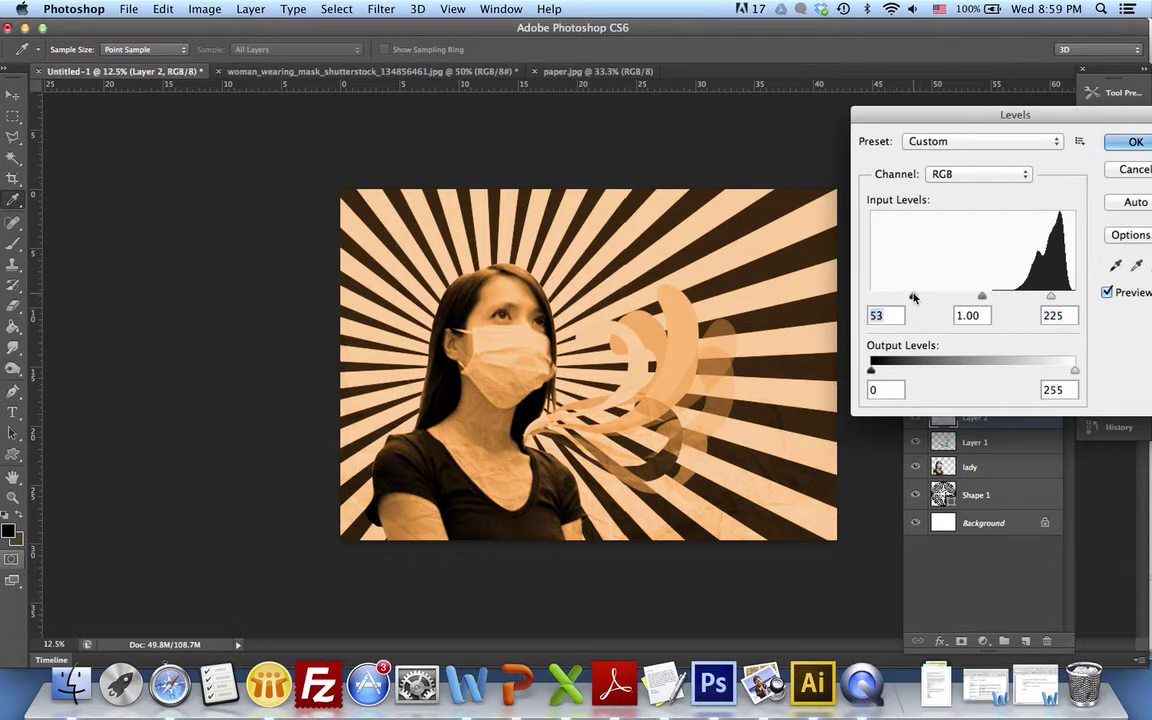
key("Return")
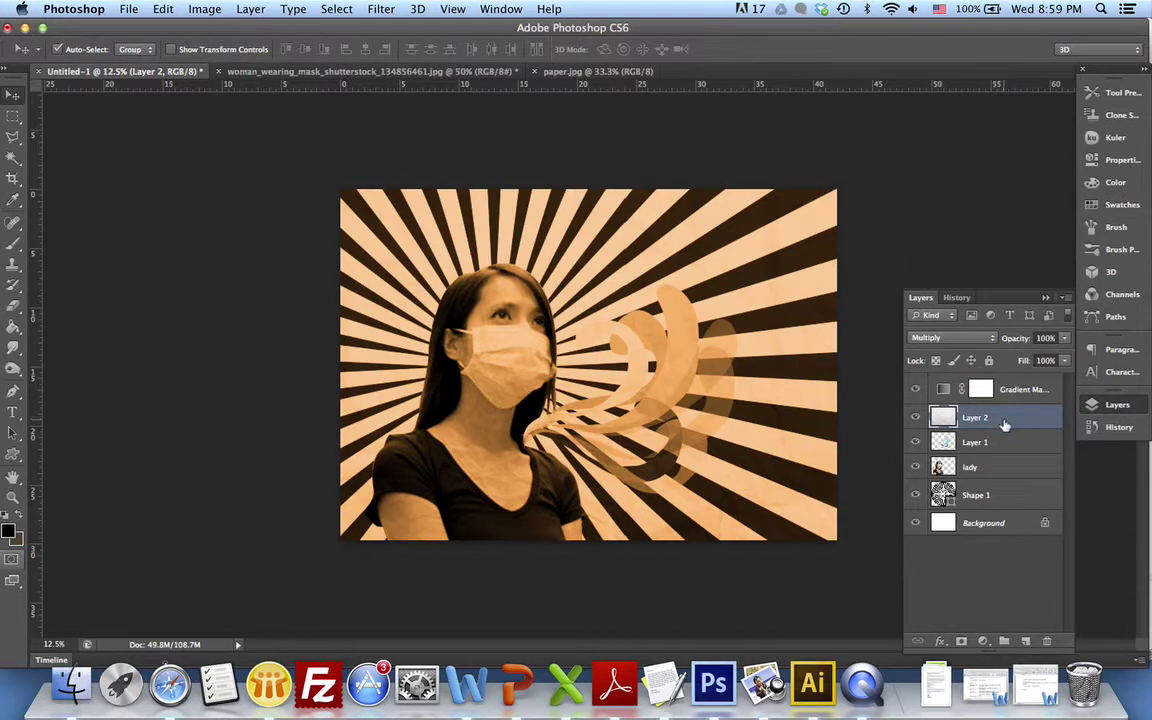
Step: Darken the paper texture layer, Layer 2, with a Curves adjustment that pulls the midtones down to about input 152, output 118
left_click(206, 9)
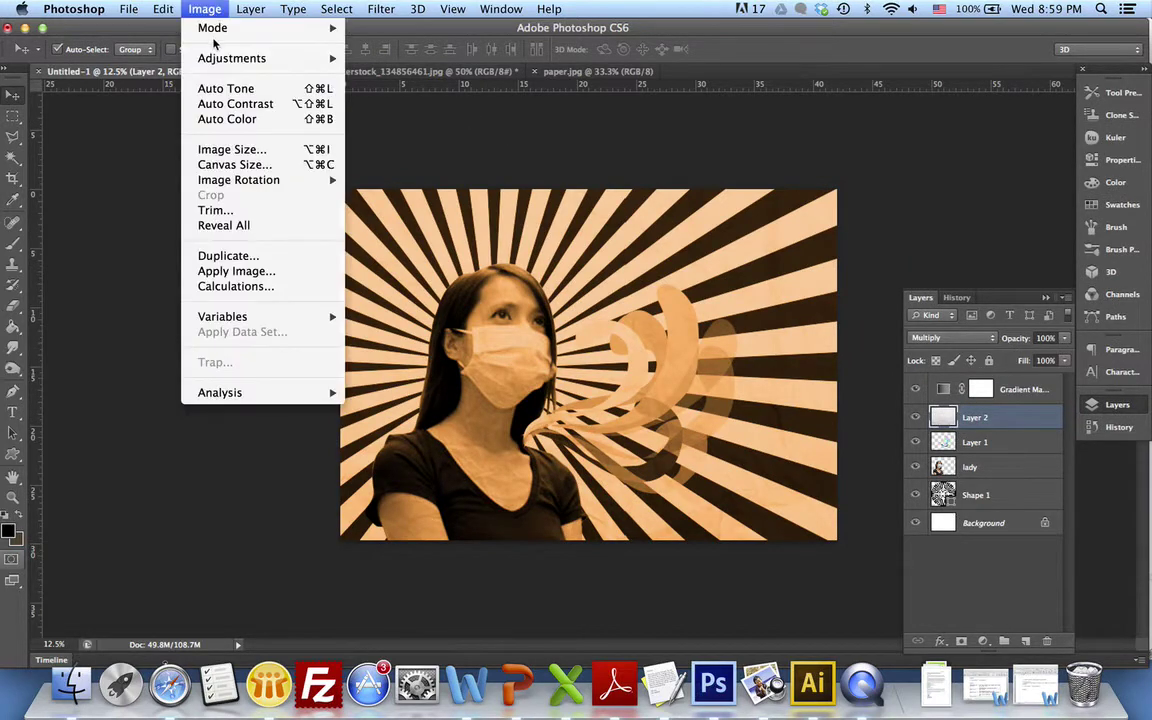
mouse_move(217, 64)
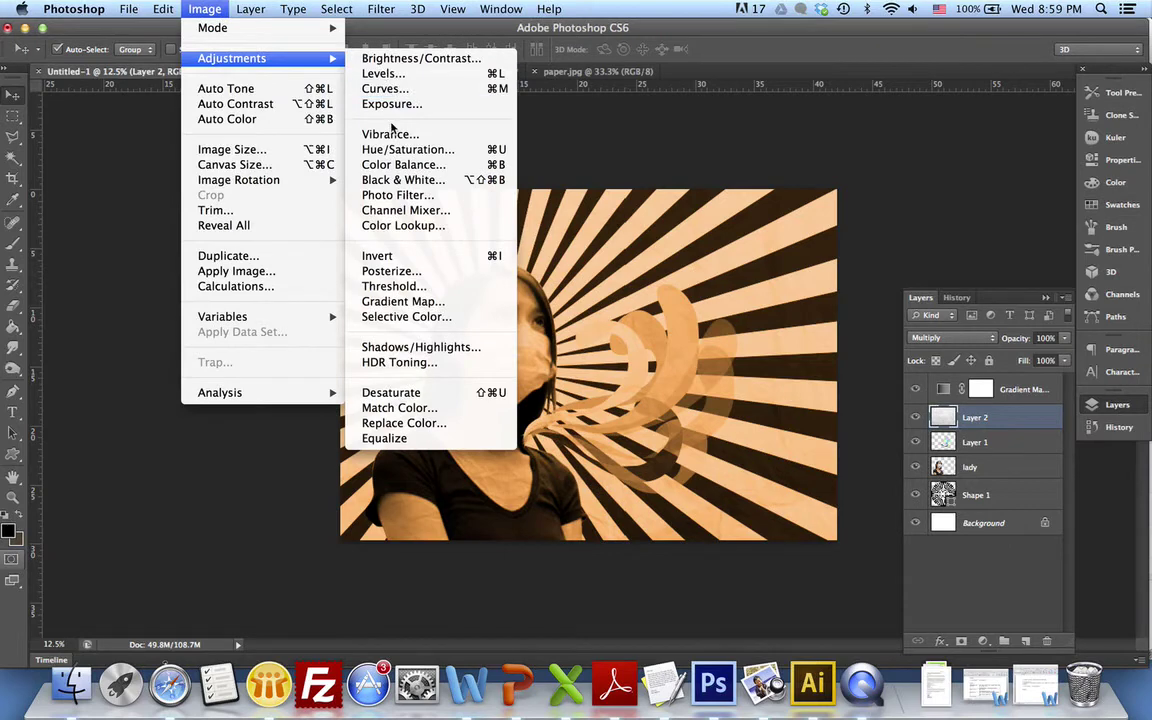
left_click(378, 88)
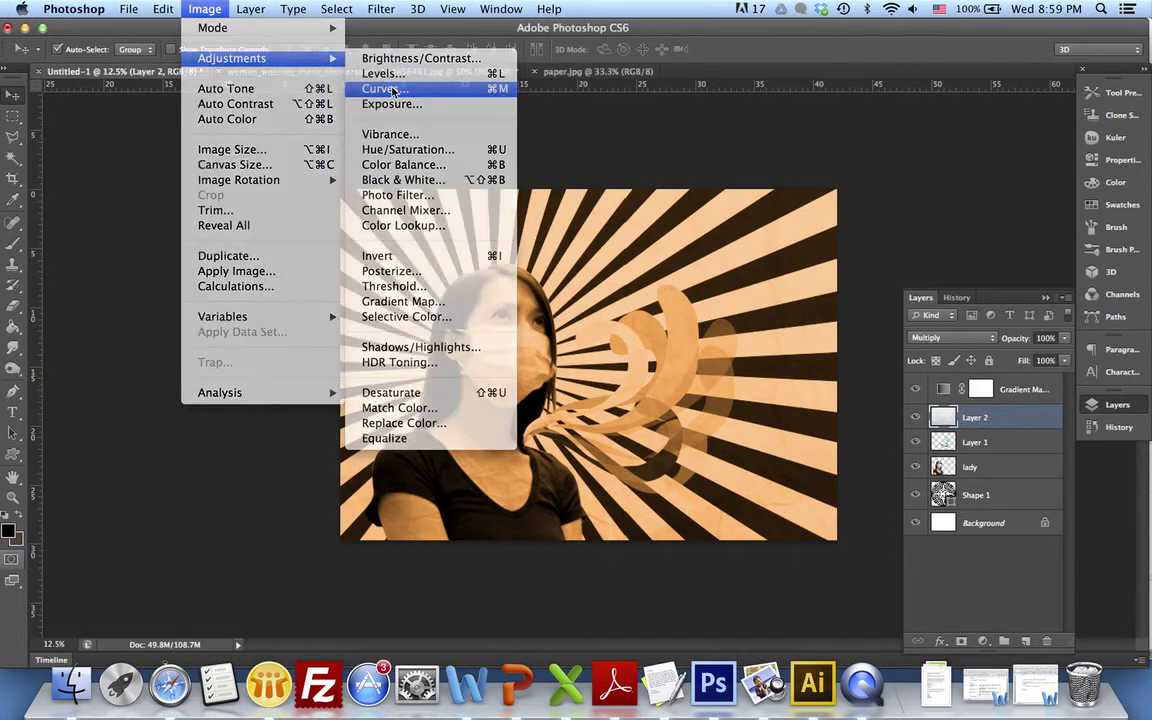
left_click_drag(368, 155, 248, 231)
left_click_drag(221, 406, 248, 429)
left_click_drag(248, 430, 238, 410)
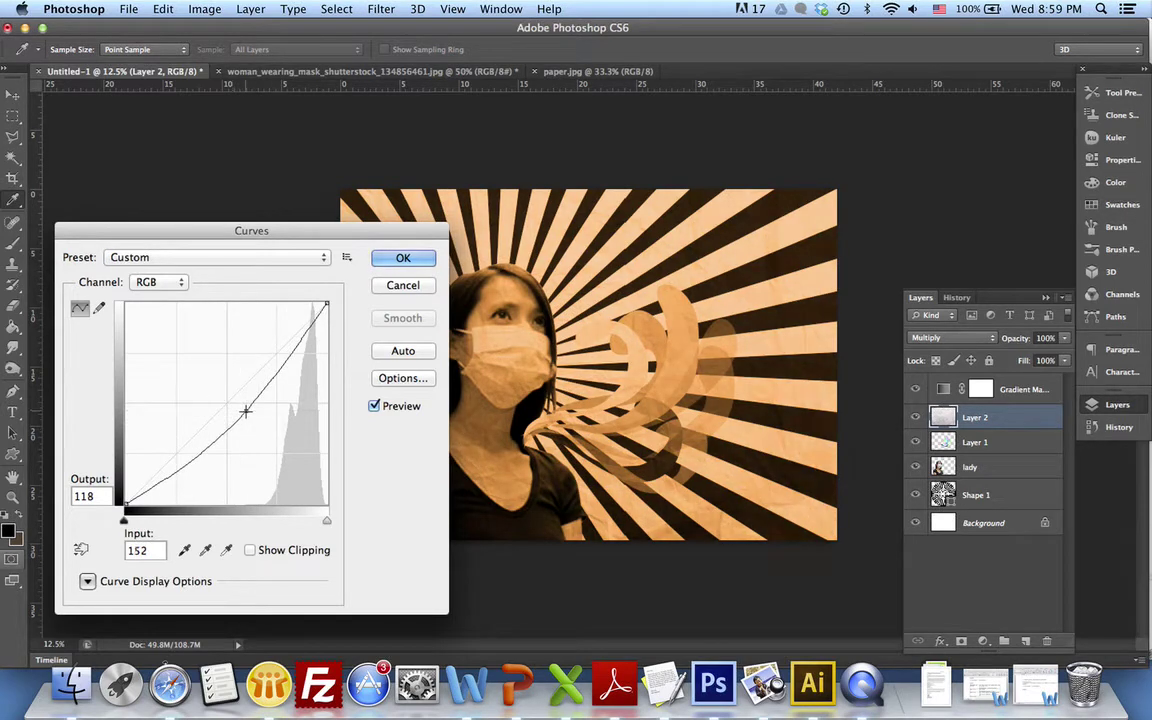
left_click(402, 258)
key("v")
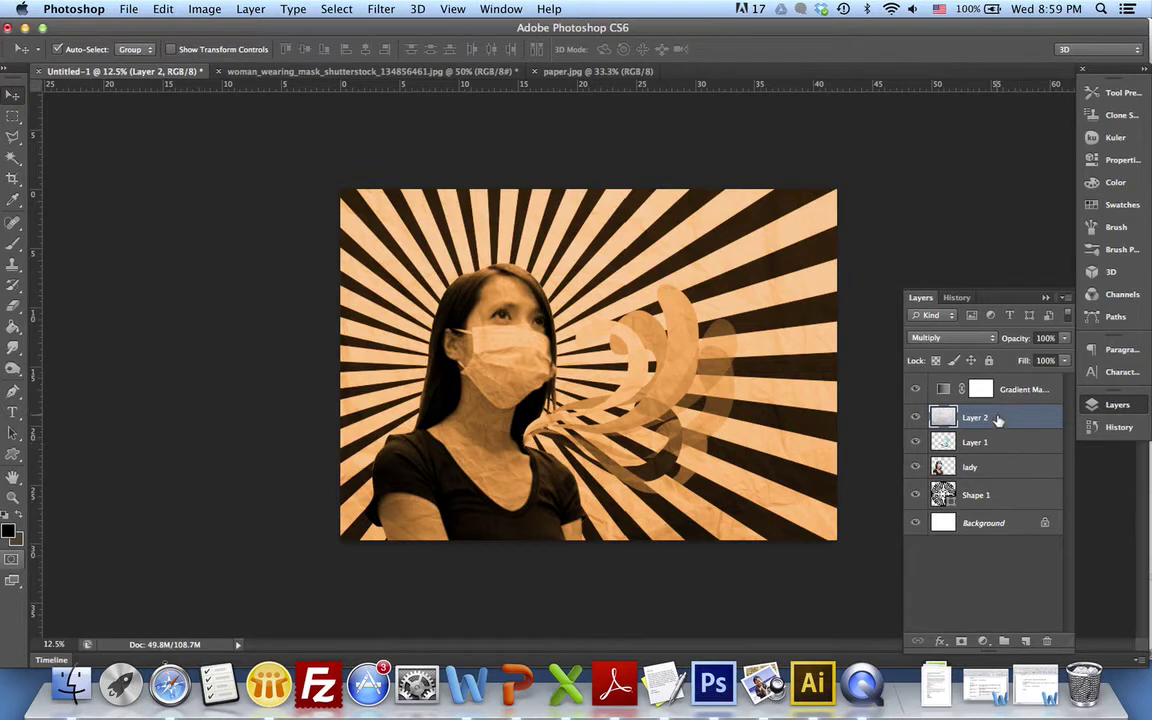
Step: Reorder the paper texture layer, Layer 2, so it lies beneath the lady layer and above Shape 1
left_click_drag(1000, 418, 997, 471)
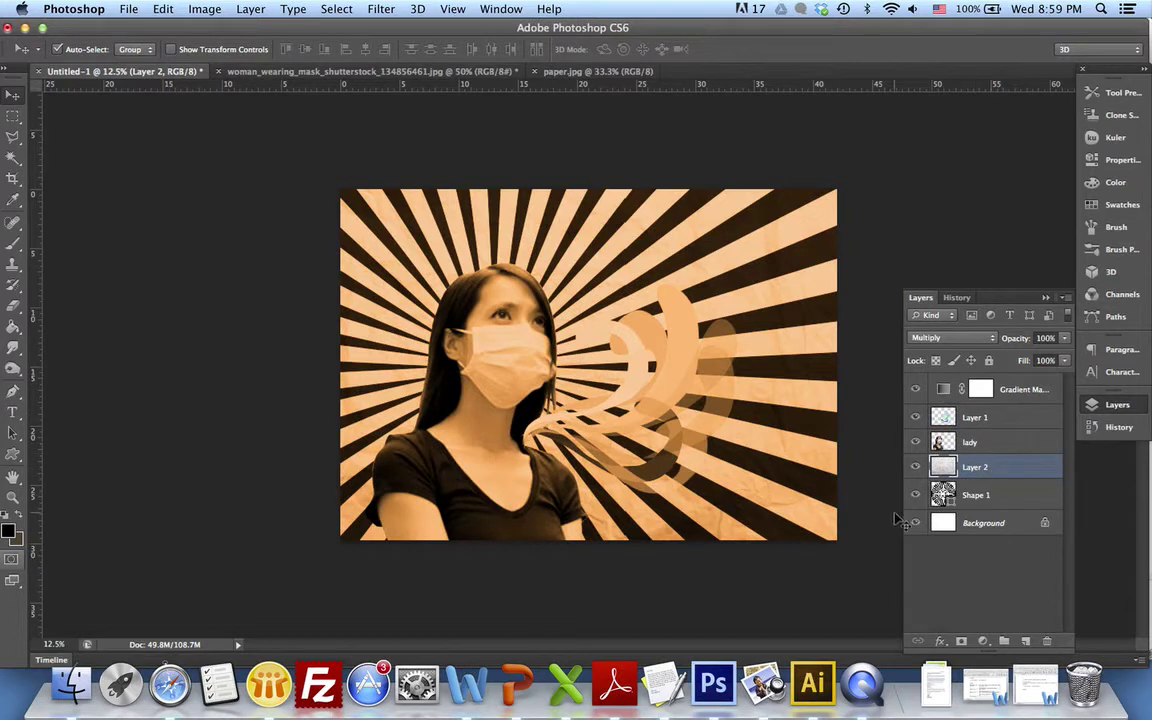
mouse_move(807, 514)
left_mouse_down()
mouse_move(812, 488)
mouse_move(818, 513)
mouse_move(810, 522)
mouse_move(798, 512)
mouse_move(811, 513)
left_mouse_up()
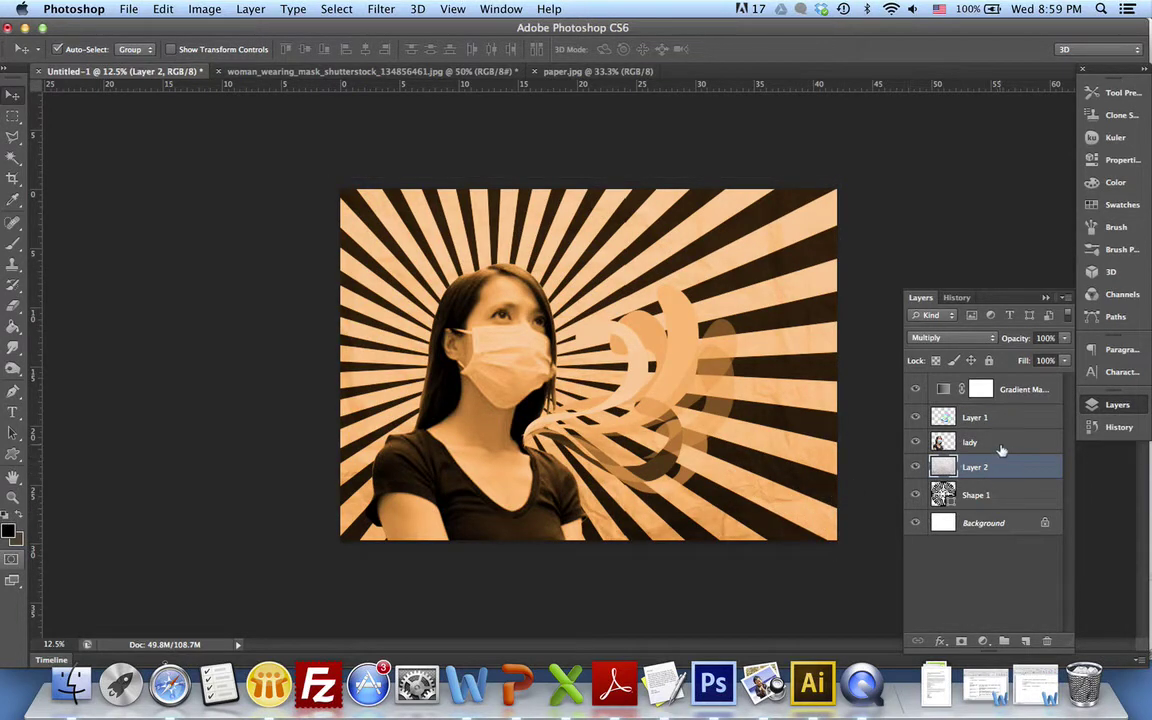
left_click(1000, 443)
Step: Nudge the swirls on Layer 1 left and slightly up so they start closer to the woman's neck and shoulder
left_click(995, 417)
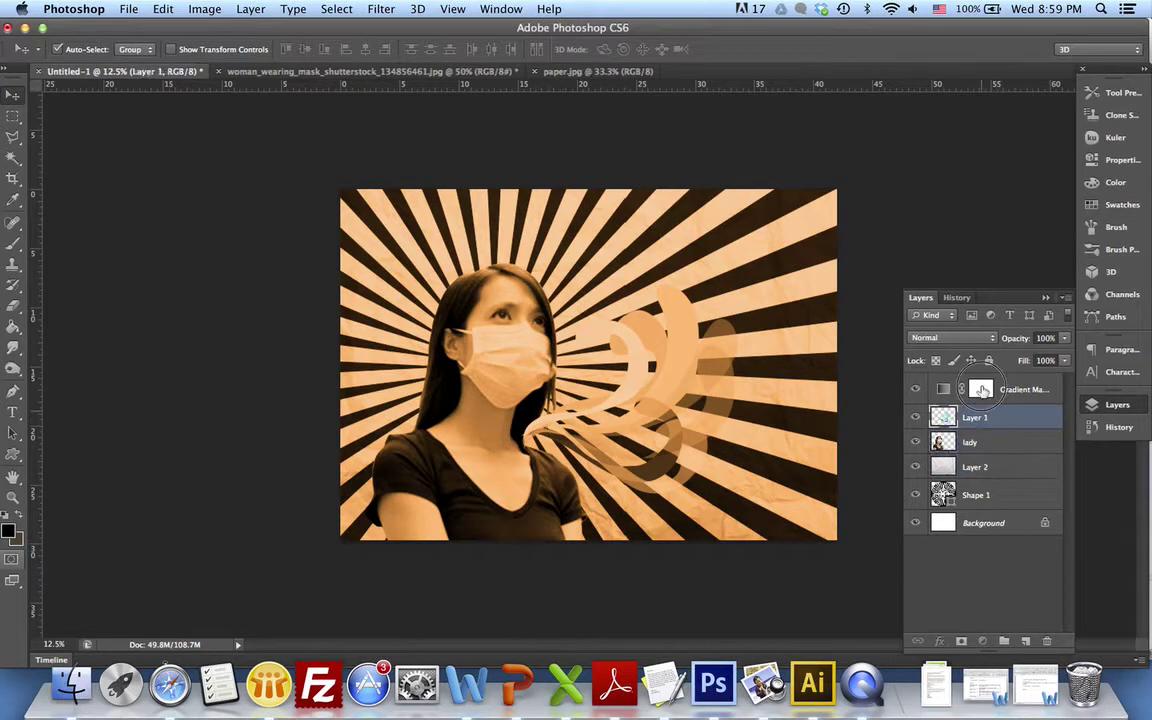
left_click_drag(983, 390, 962, 425)
key("shift+Left")
key("shift+Left")
key("shift+Left")
key("shift+Left")
key("shift+Left")
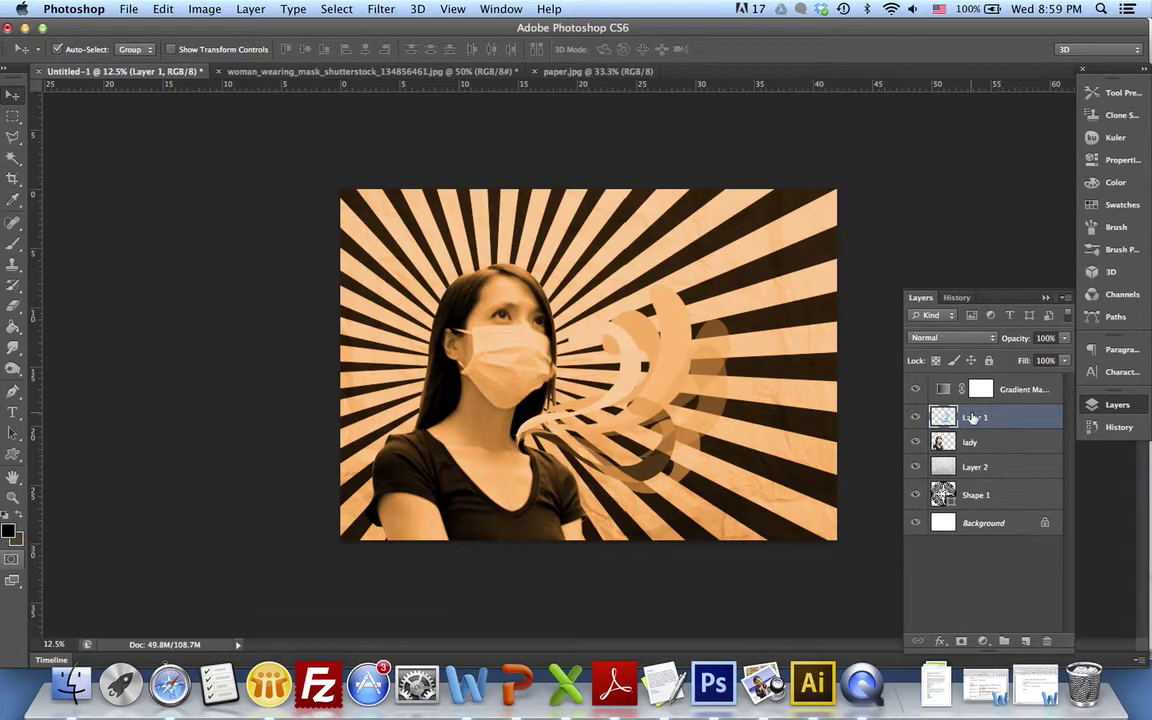
key("shift+Up")
key("shift+Up")
key("shift+Up")
key("shift+Up")
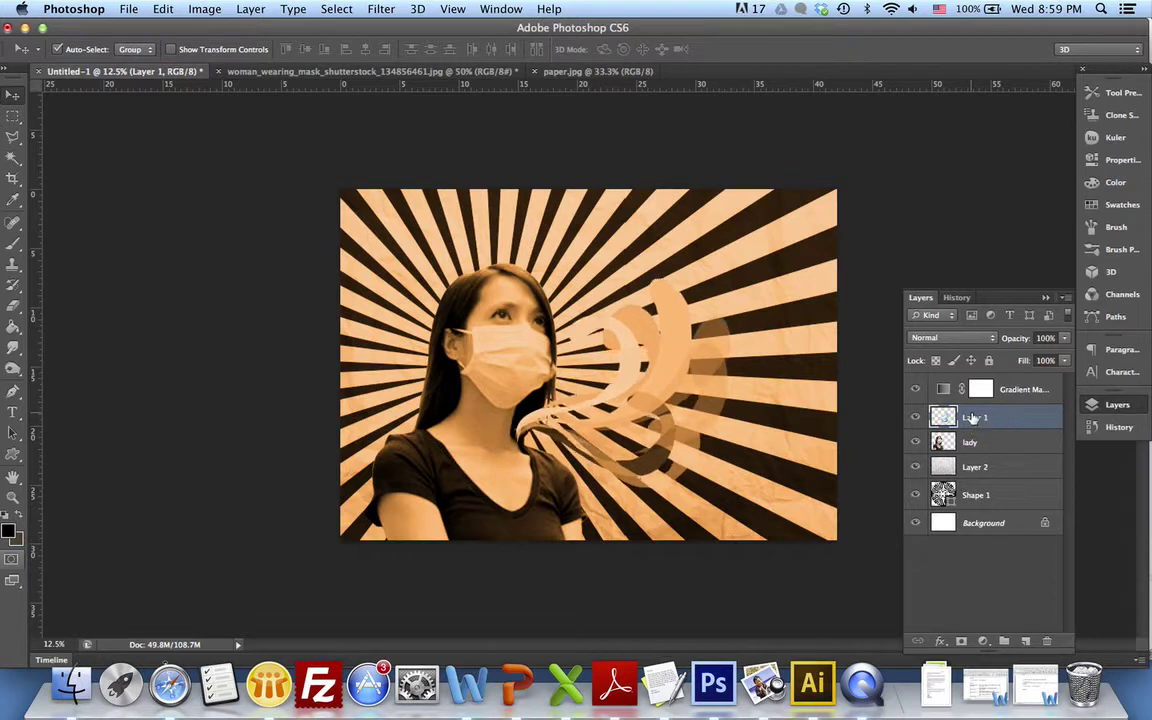
key("shift+Left")
key("shift+Left")
key("shift+Left")
key("shift+Left")
key("shift+Left")
key("shift+Left")
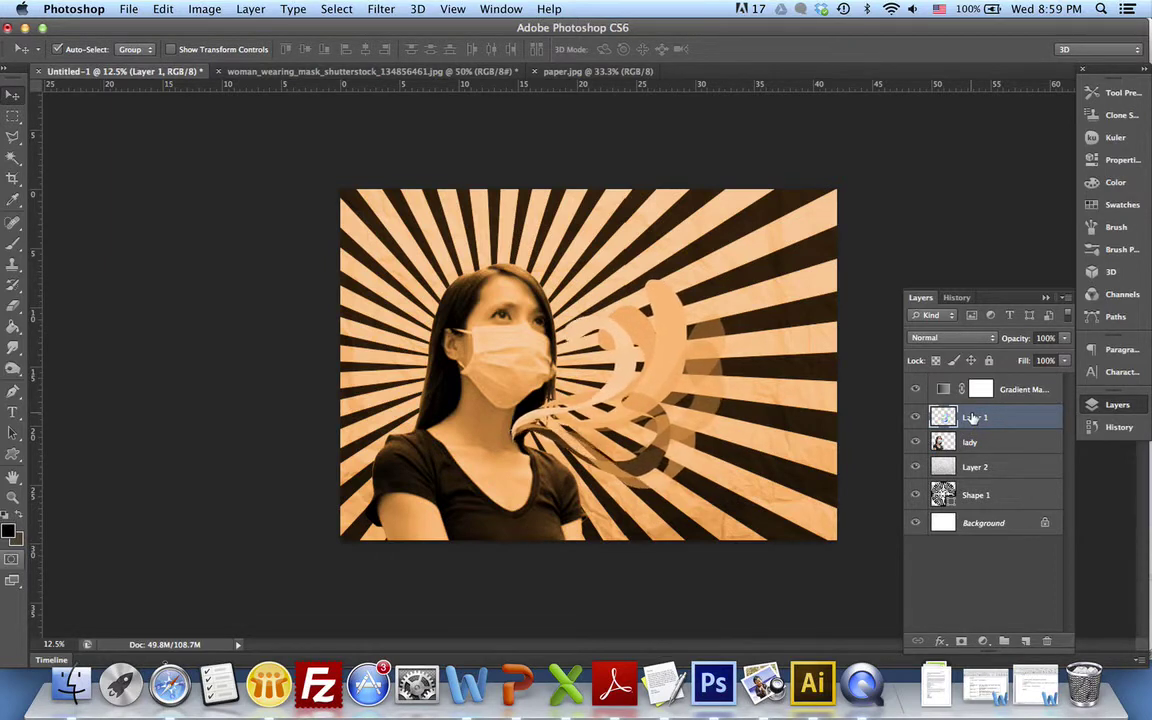
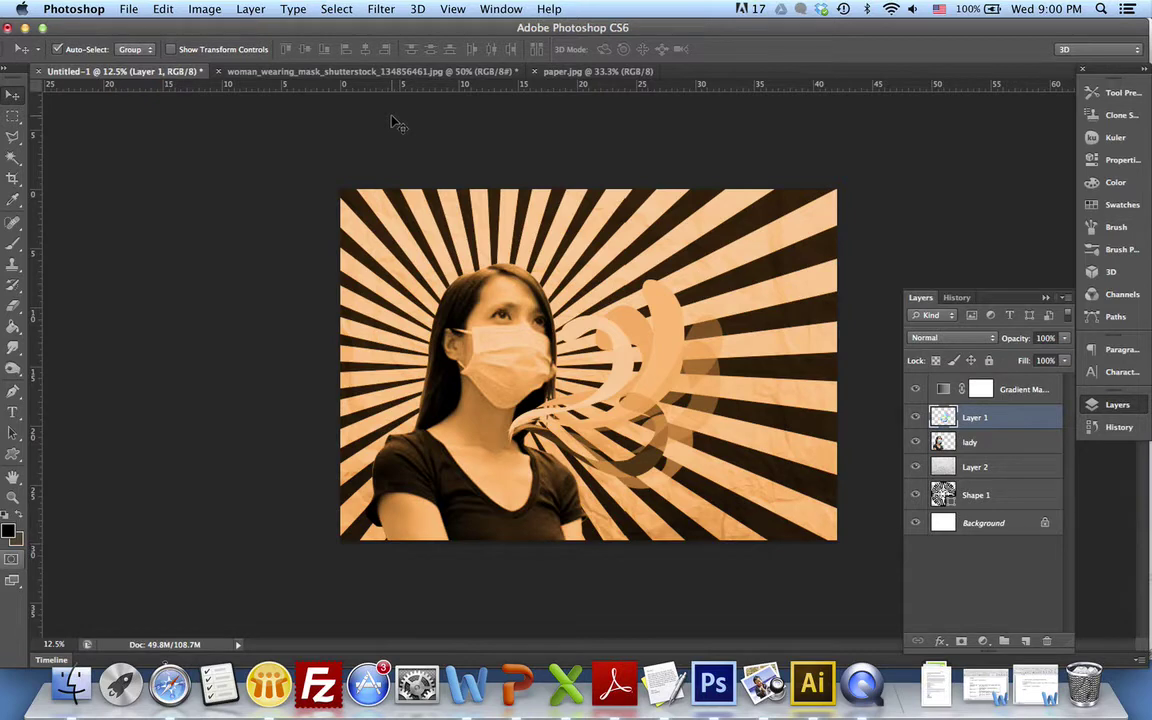
Step: Open the green page-curl image Screen Shot 2013-07-10 at 4.37.57 PM.png from the poster folder
left_click(206, 9)
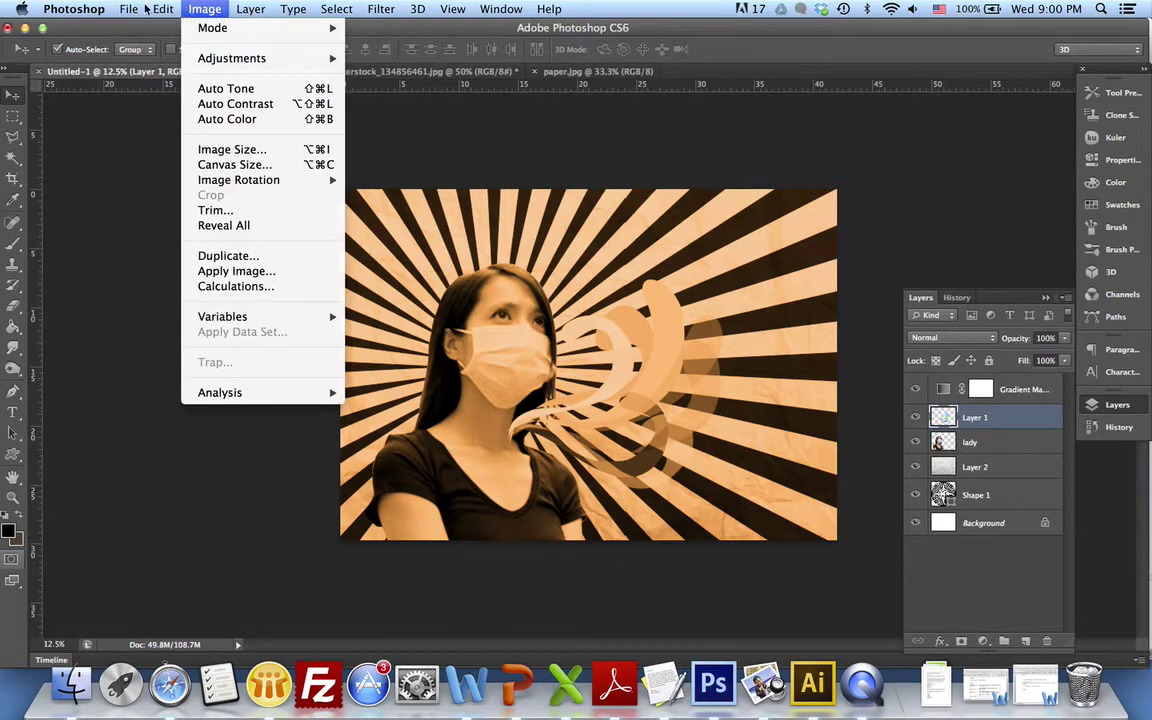
mouse_move(130, 9)
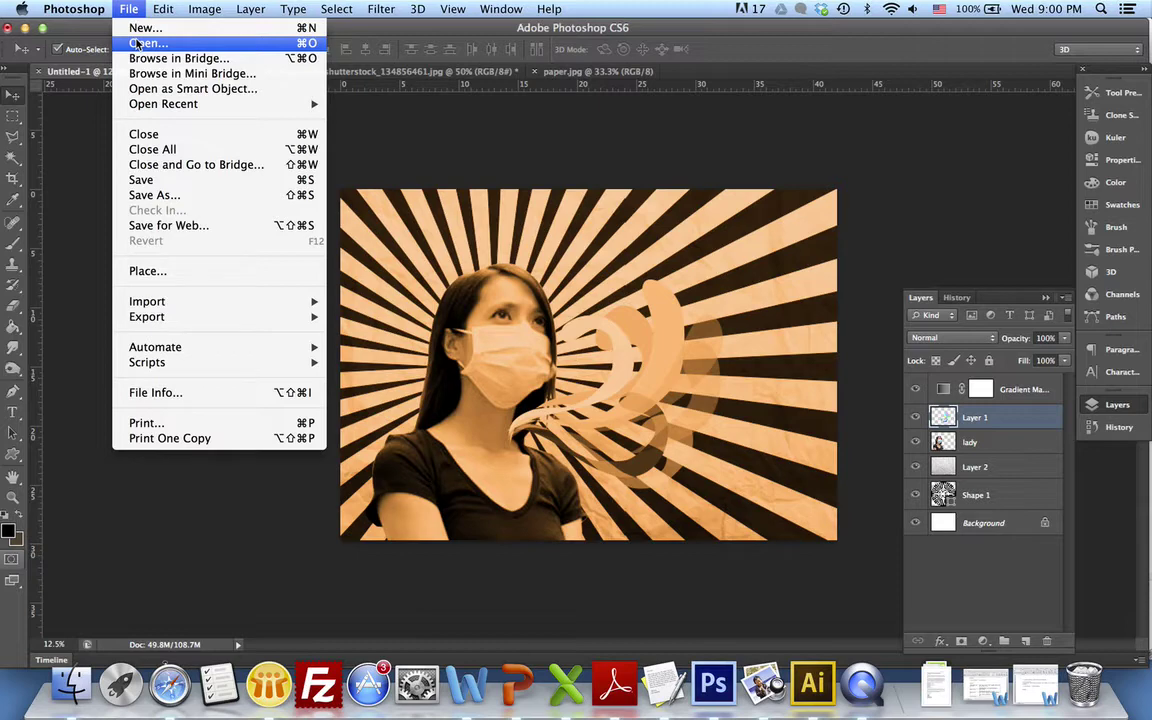
left_click(138, 44)
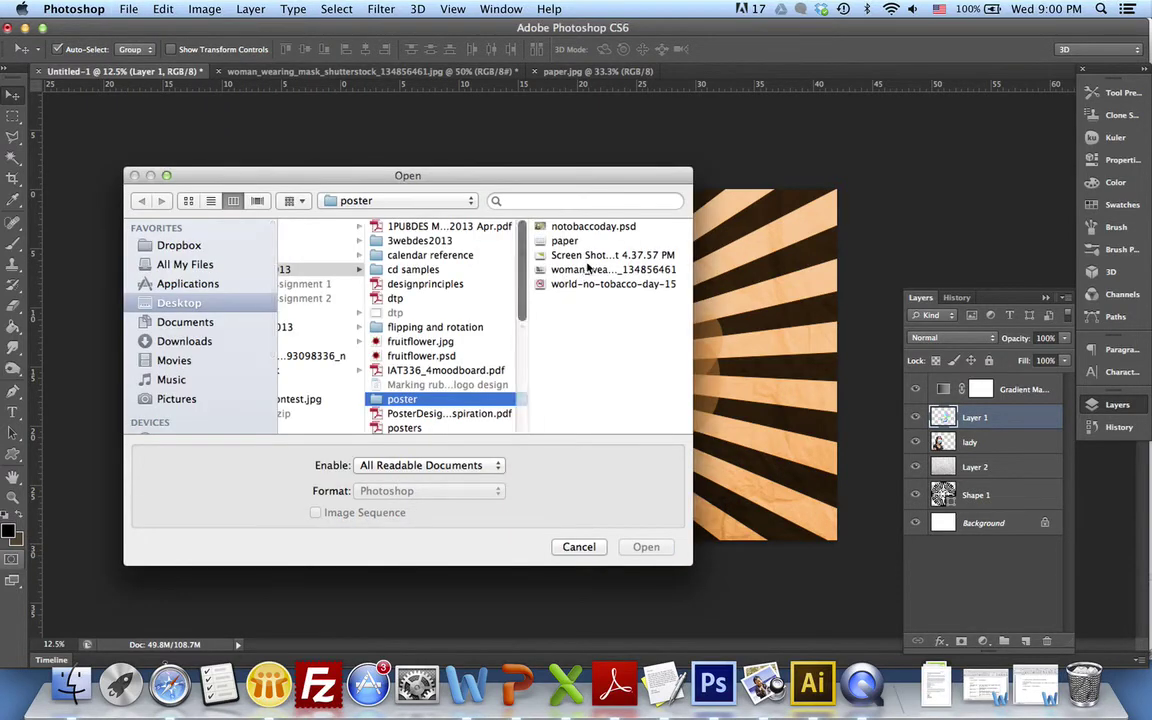
left_click(590, 256)
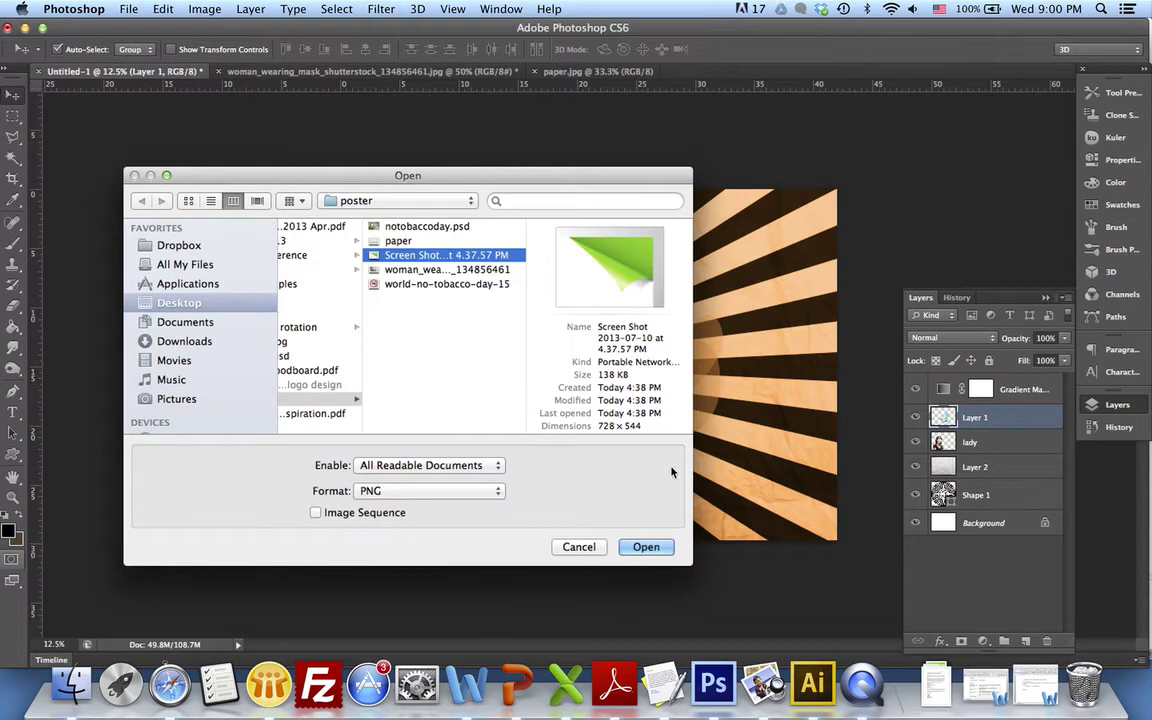
left_click(645, 547)
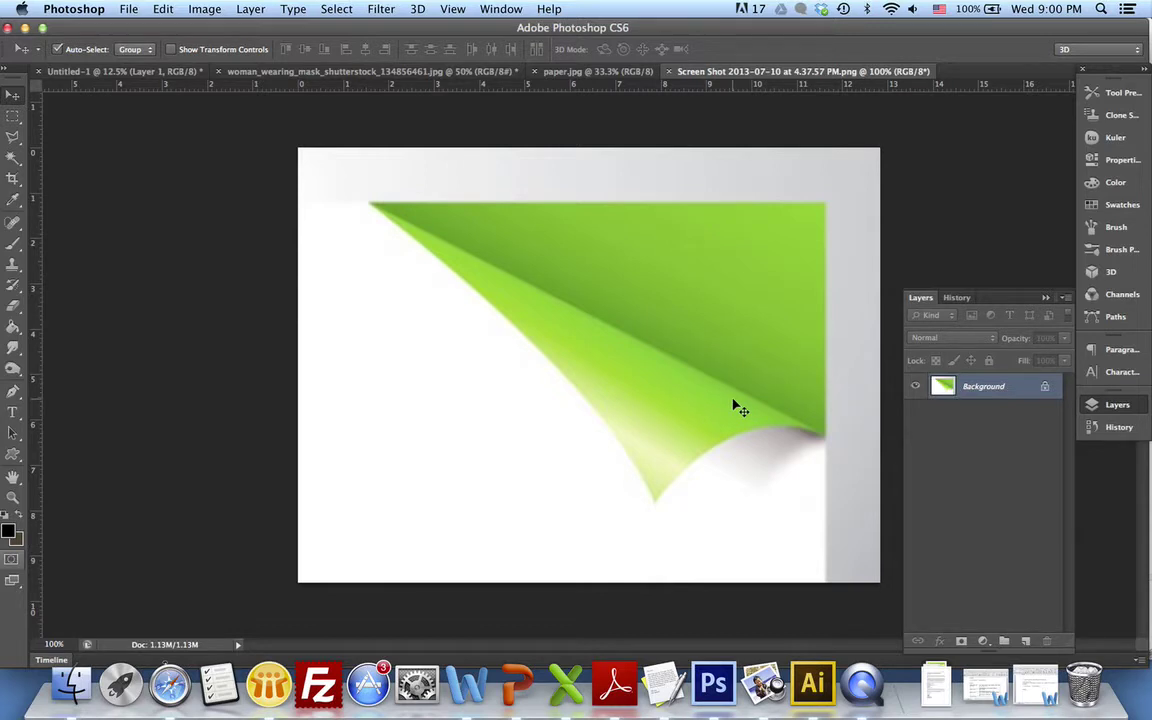
Step: Copy the entire page-curl image, close its file, and paste it into the poster as a new layer
key("super+a")
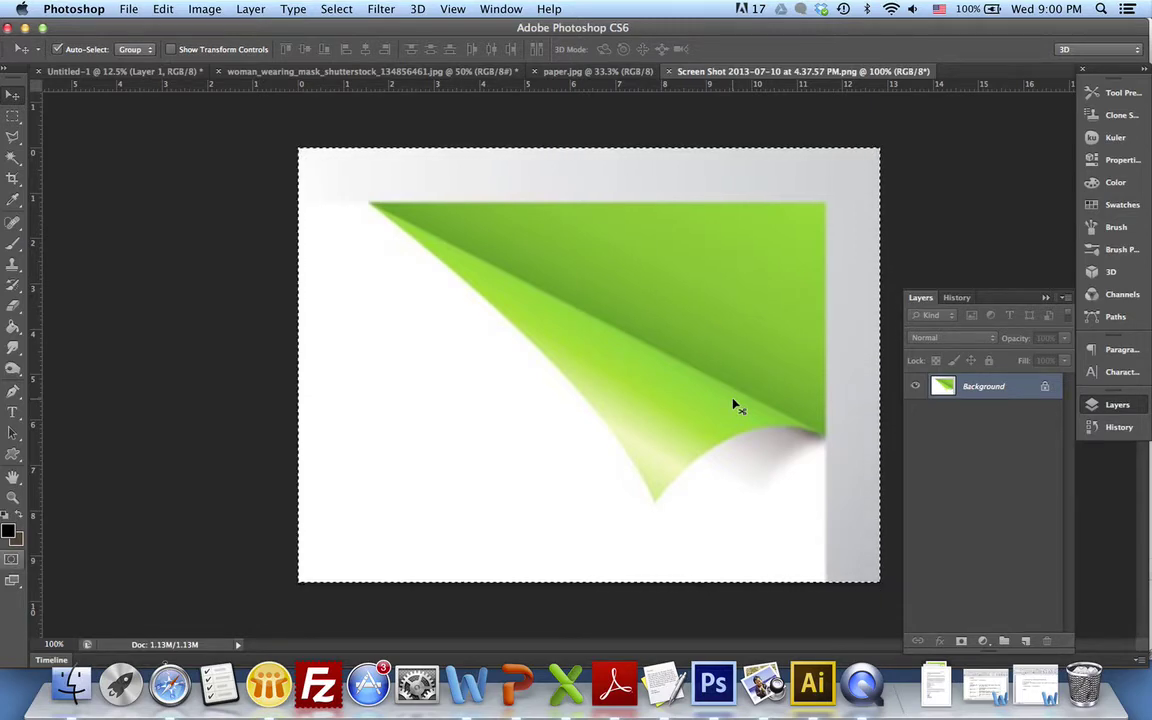
key("super+c")
key("super+w")
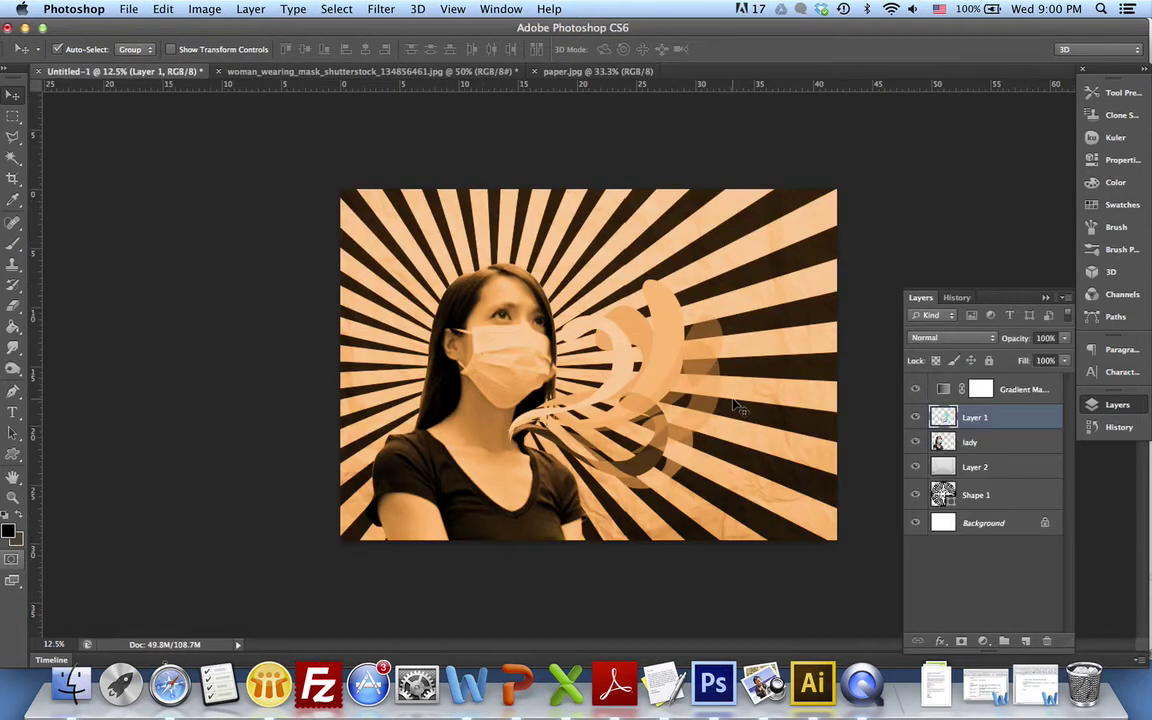
key("super+v")
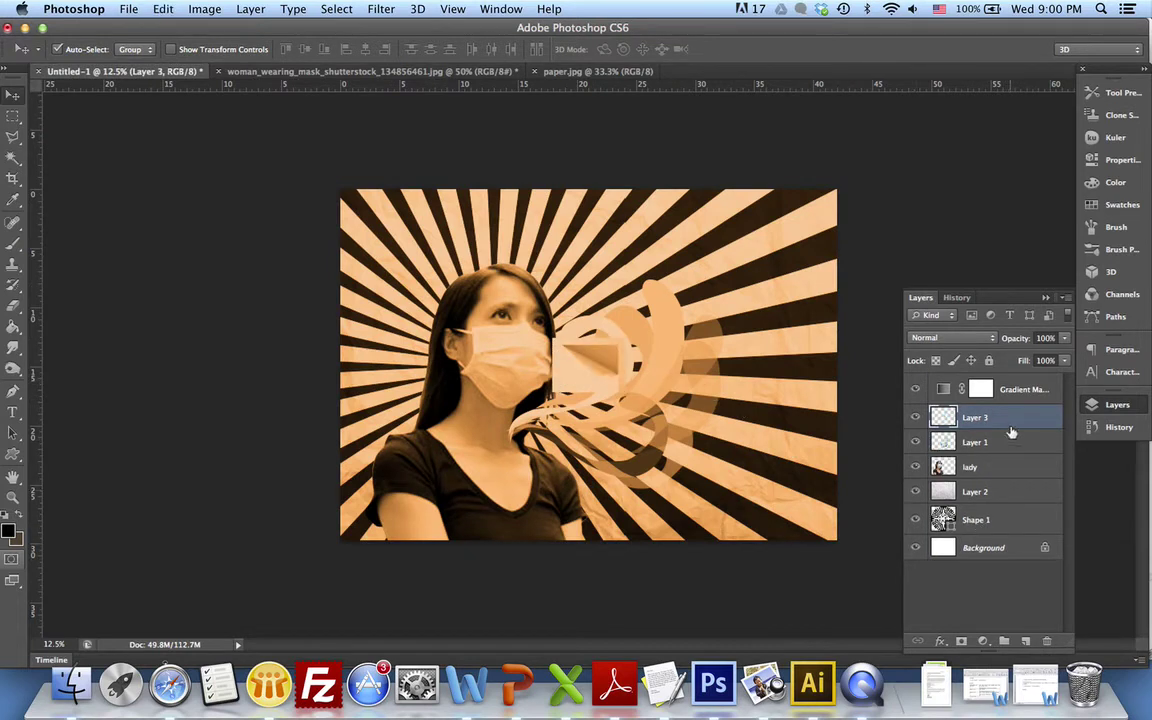
Step: Place the page-curl layer above the Gradient Map and position the image near the poster's lower-right corner
left_click_drag(1010, 422, 900, 378)
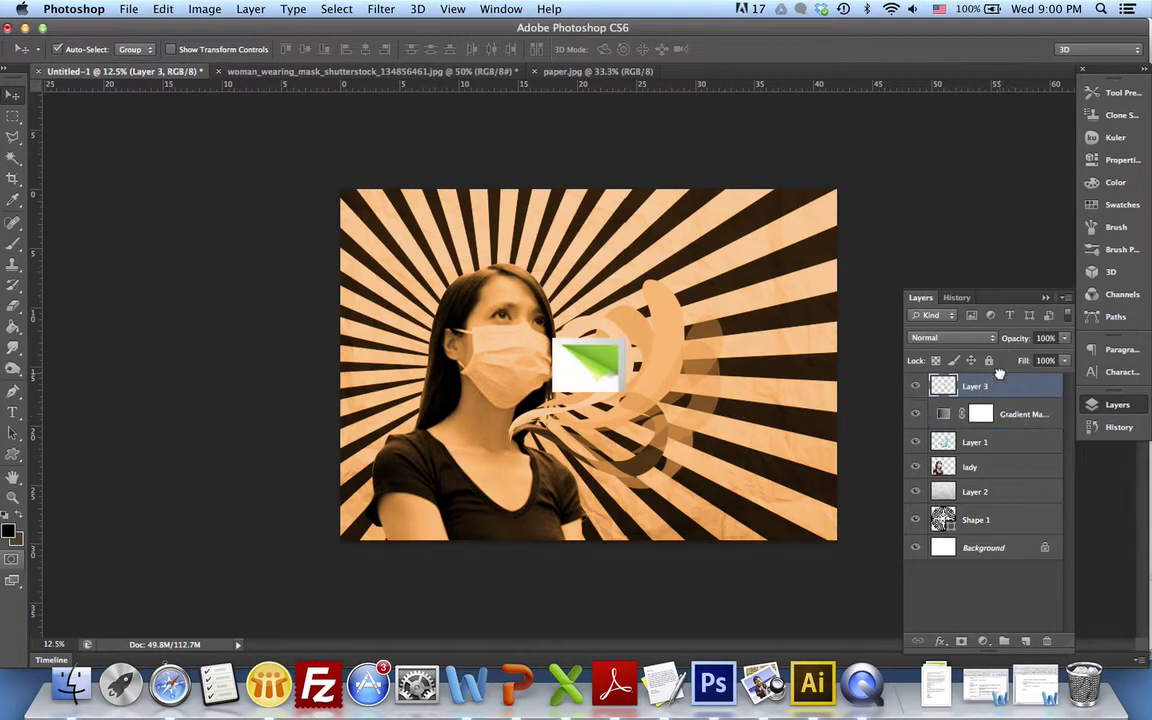
left_click_drag(576, 386, 718, 490)
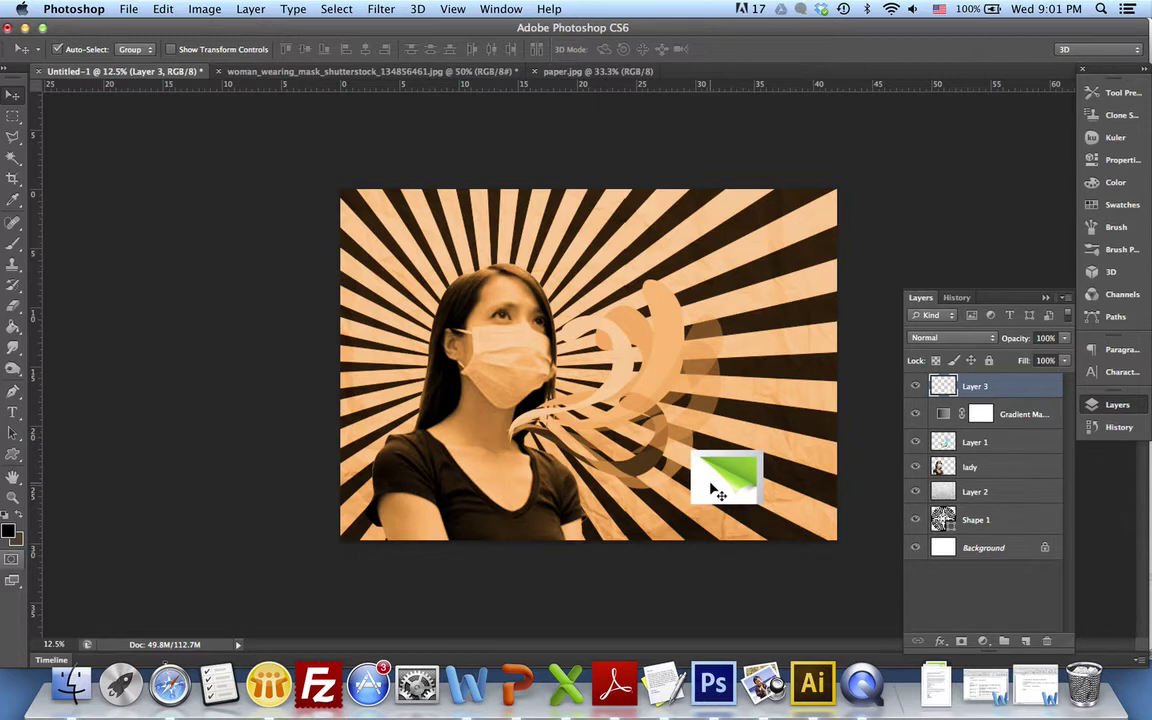
Step: Turn the green page-curl image on Layer 3 by 180°, enlarge it, and move it near the canvas's lower-right corner
key("super+t")
left_click_drag(788, 454, 651, 514)
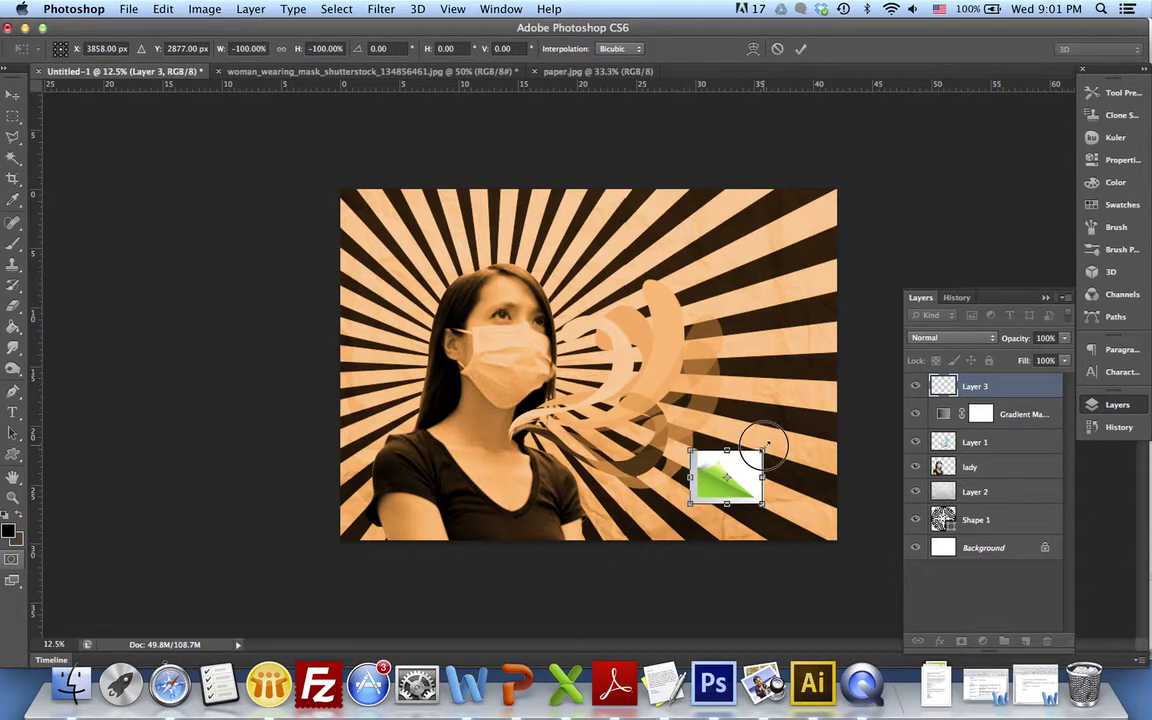
left_click_drag(762, 448, 890, 362)
key("Return")
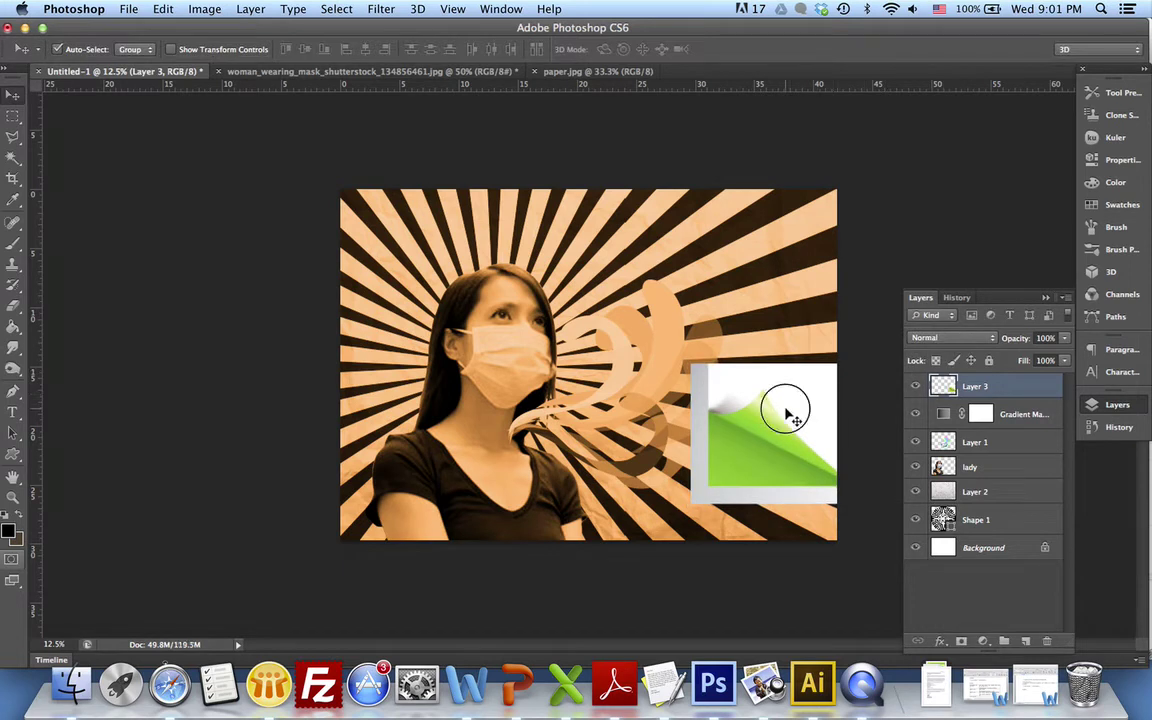
left_click_drag(784, 404, 718, 449)
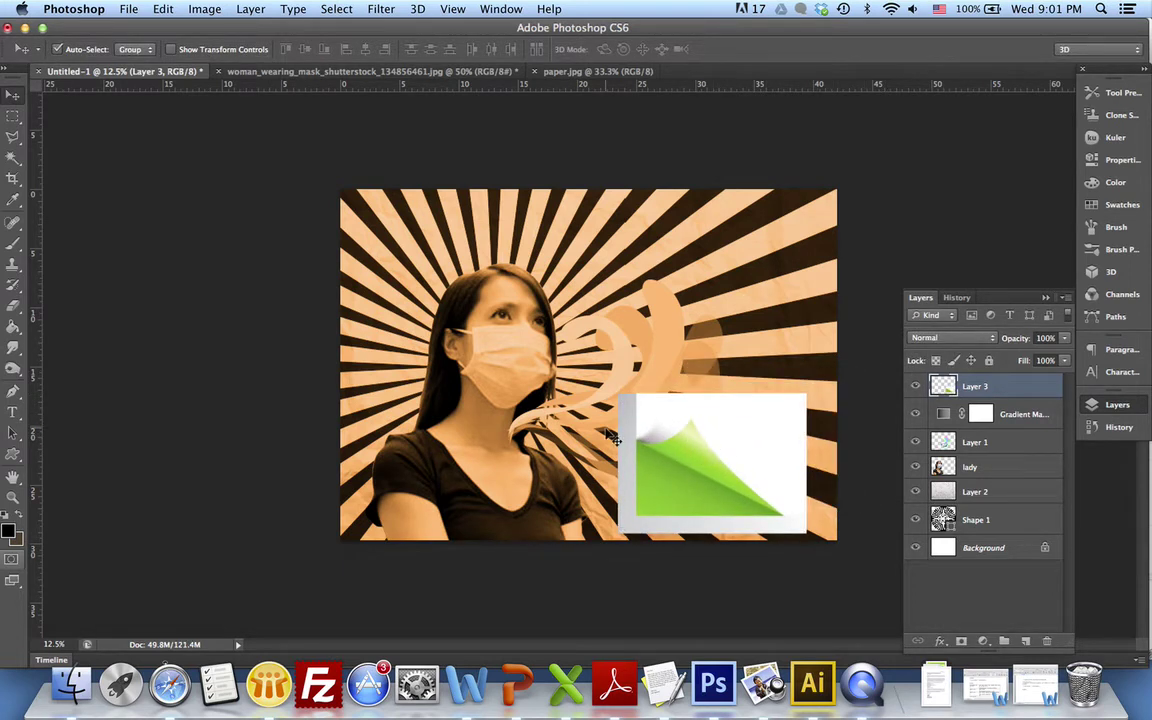
Step: Flip the page-curl image on Layer 3 horizontally
left_click(163, 9)
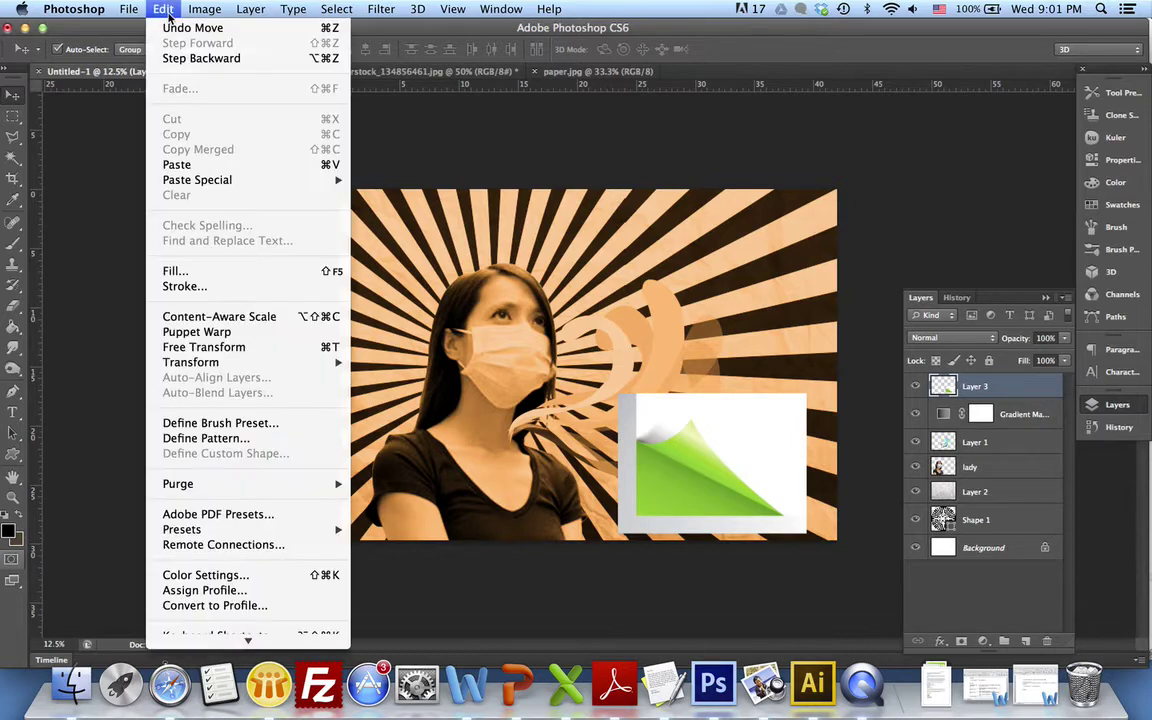
mouse_move(275, 366)
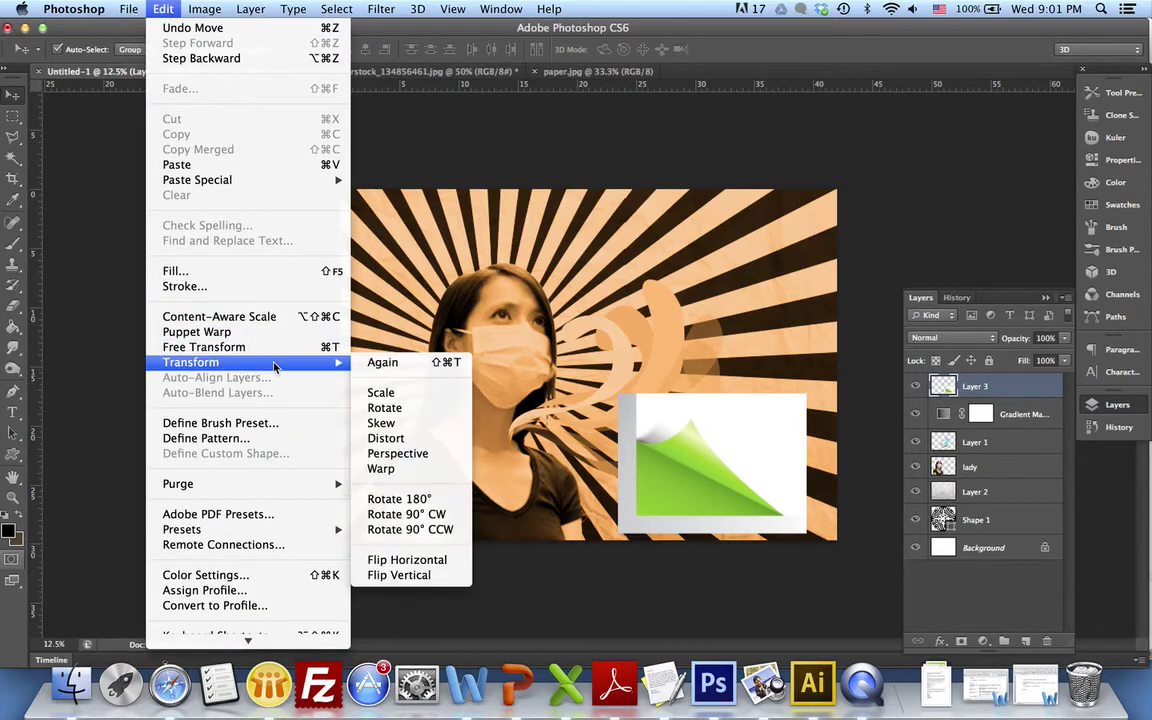
left_click(440, 559)
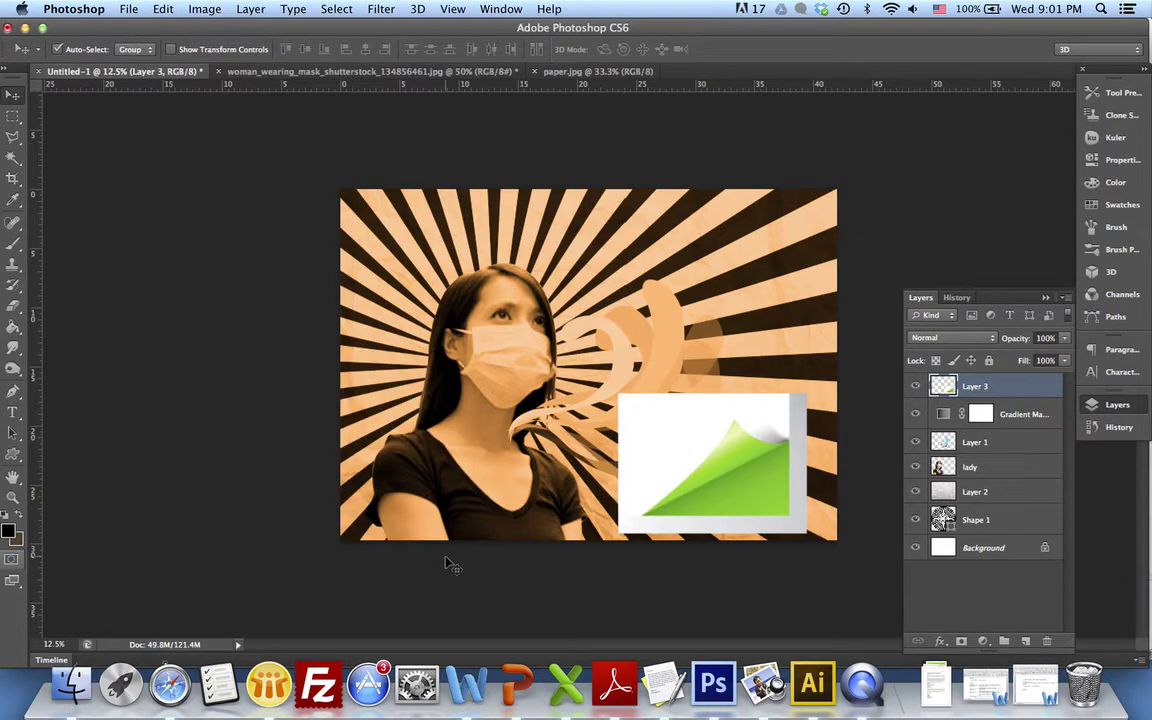
Step: Enlarge the page-curl image and position it so its green curl fills the canvas's lower-right corner
key("super+t")
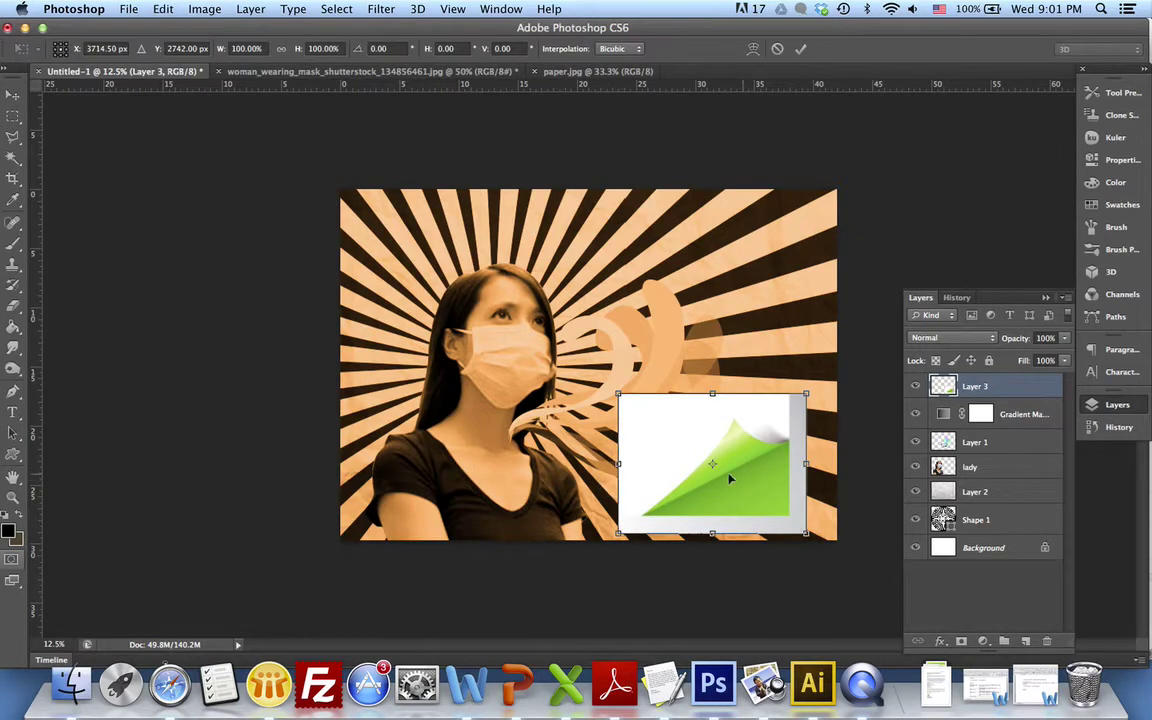
left_click_drag(619, 533, 589, 555)
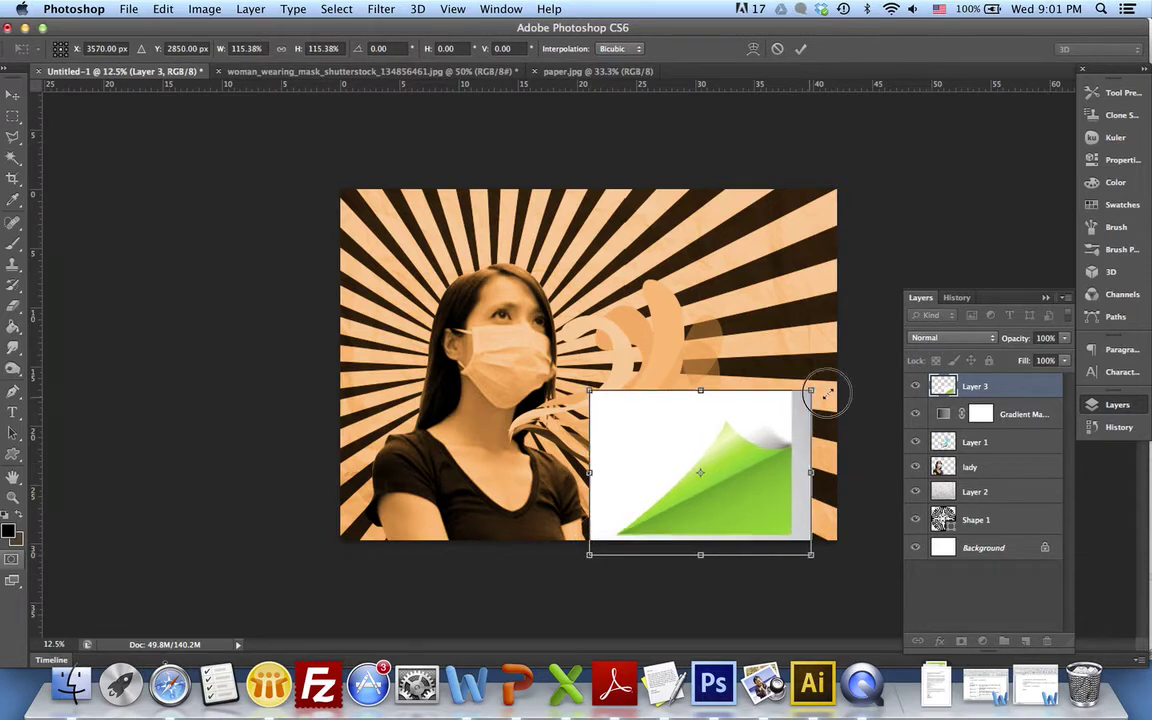
left_click_drag(808, 393, 814, 418)
key("Return")
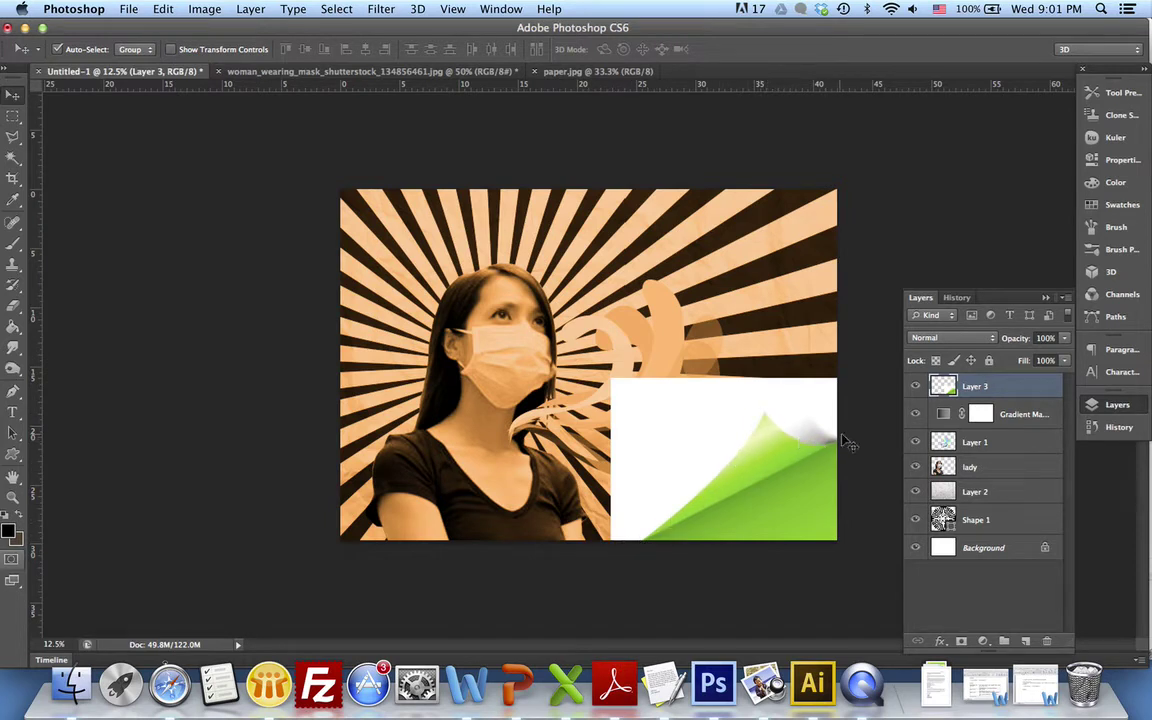
Step: Try to delete the white area around the page curl with a Magic Wand selection at tolerance 10
left_click(12, 156)
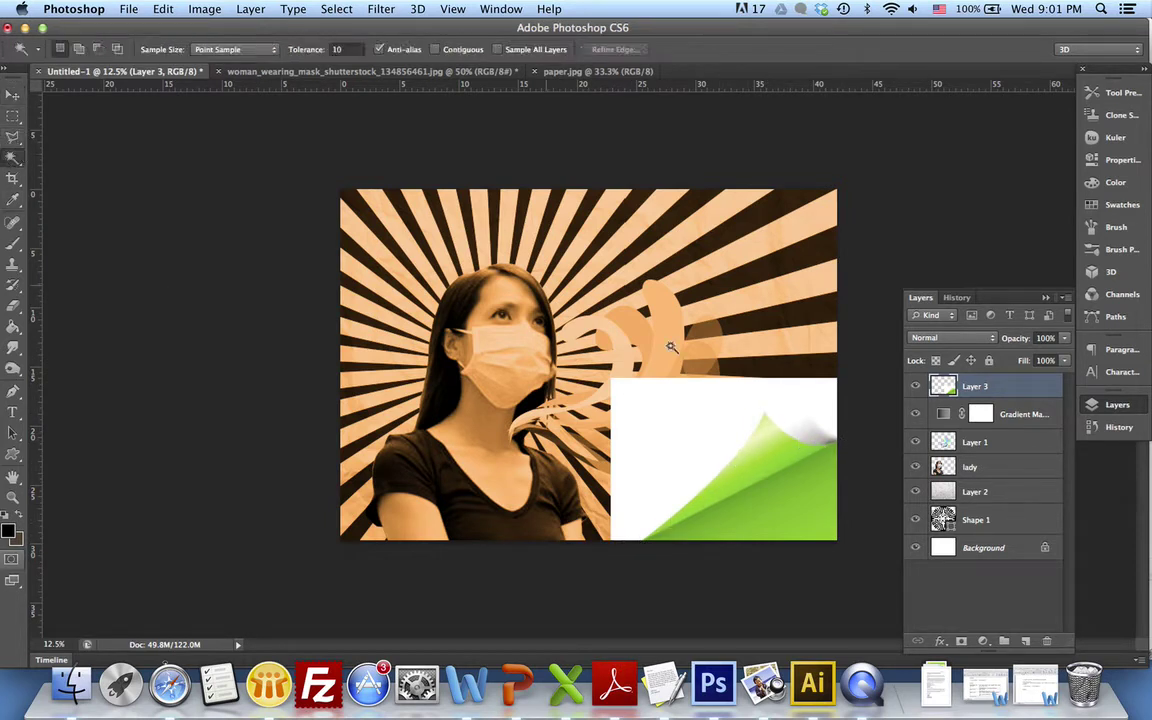
left_click(722, 429)
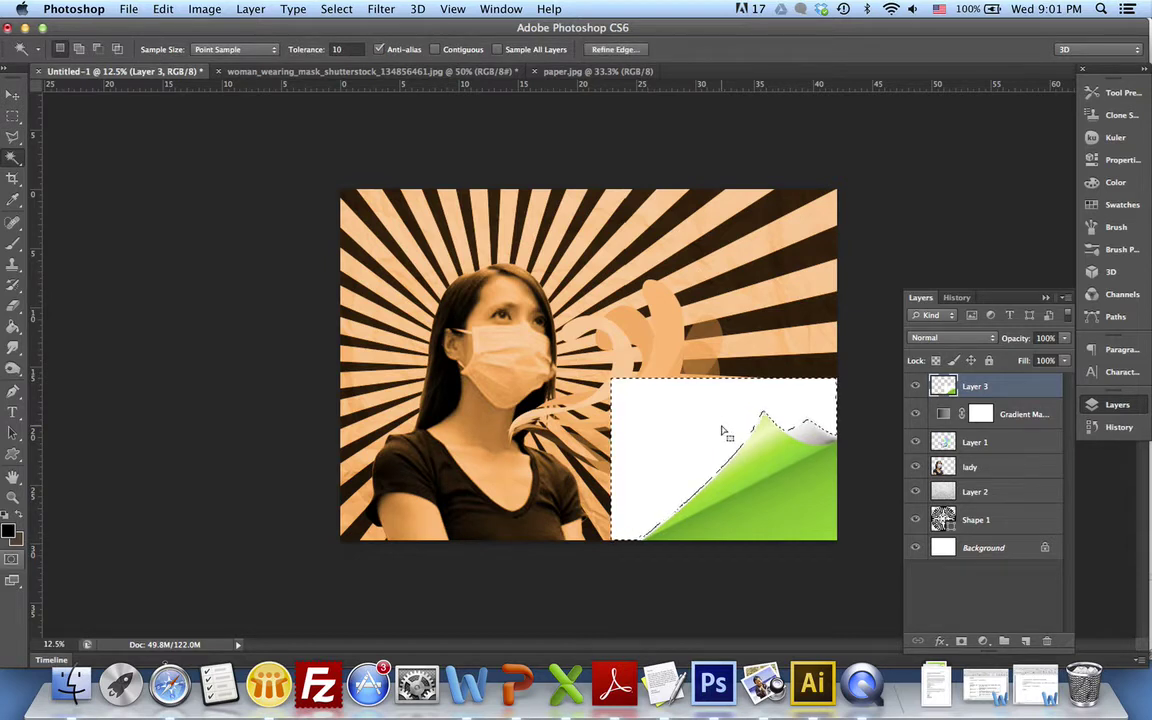
key("Delete")
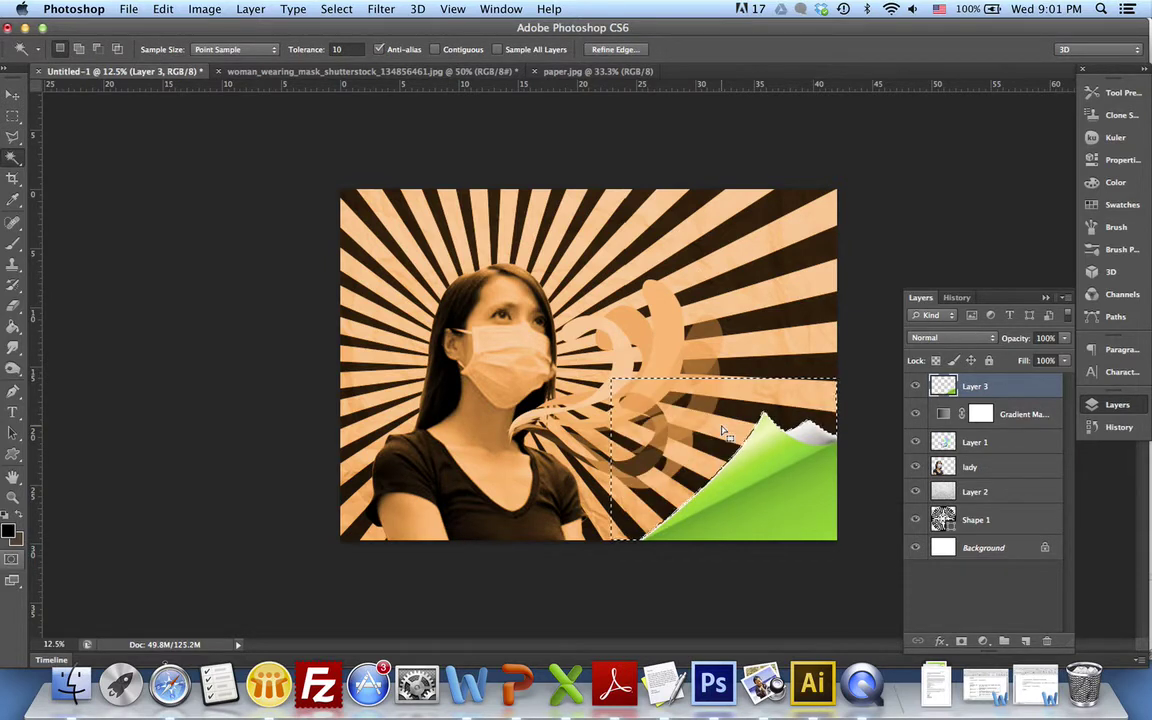
key("super+d")
key("alt+super+z")
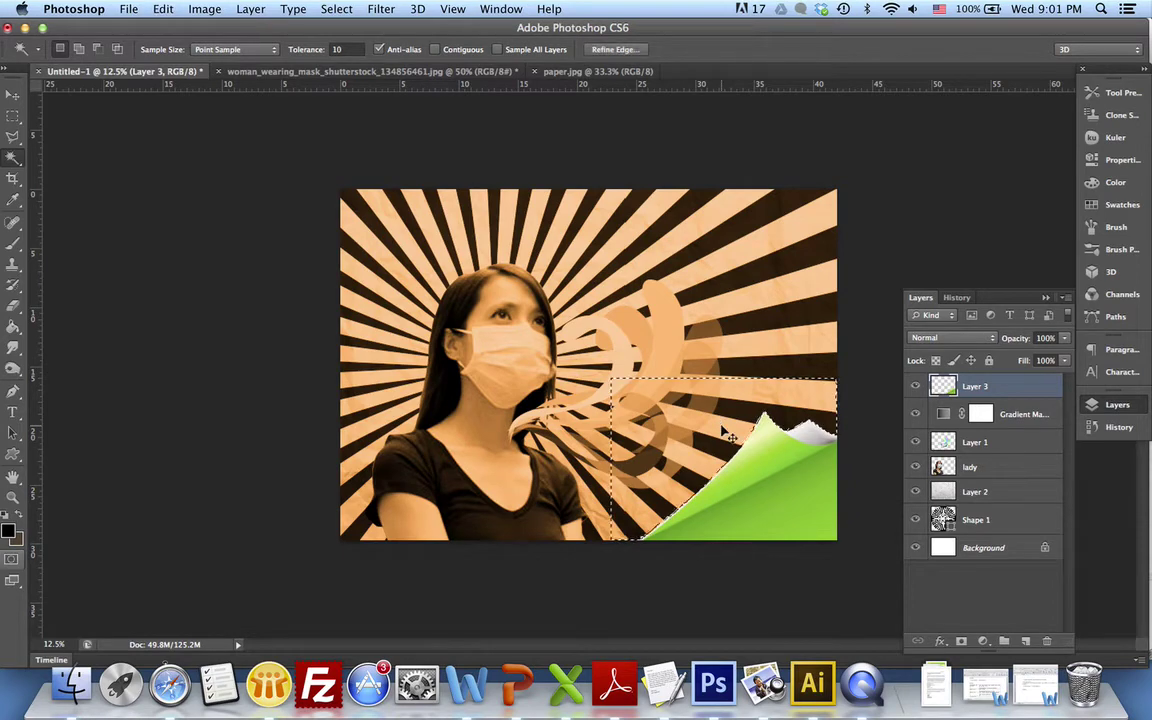
key("alt+super+z")
key("super+d")
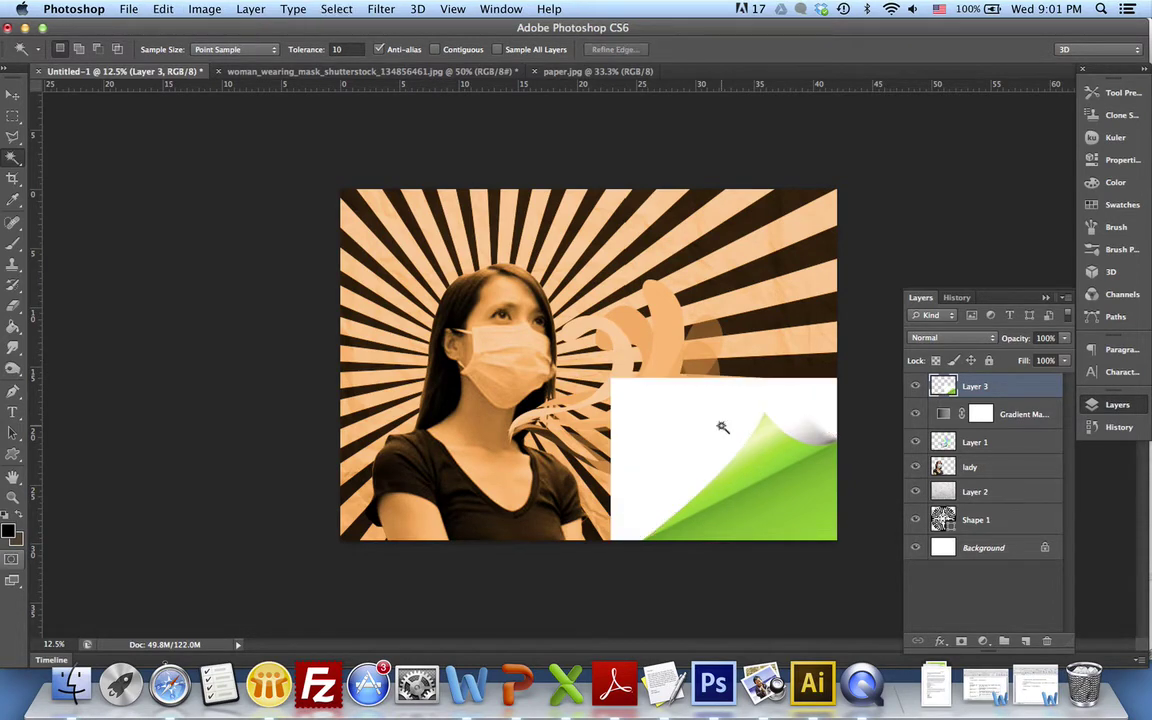
Step: Outline the white and shadow area around the green curl with the Polygonal Lasso, delete it from Layer 3, and deselect
key("super+equal")
key("super+equal")
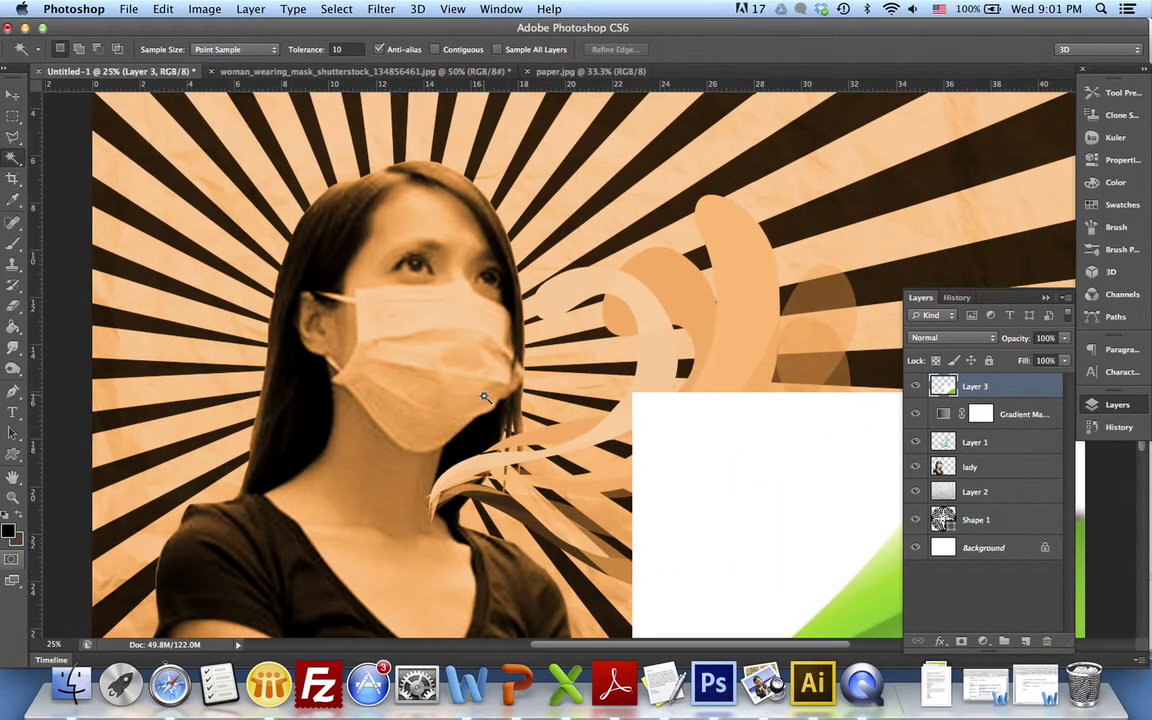
scroll(484, 397, "right", 10)
scroll(484, 397, "down", 4)
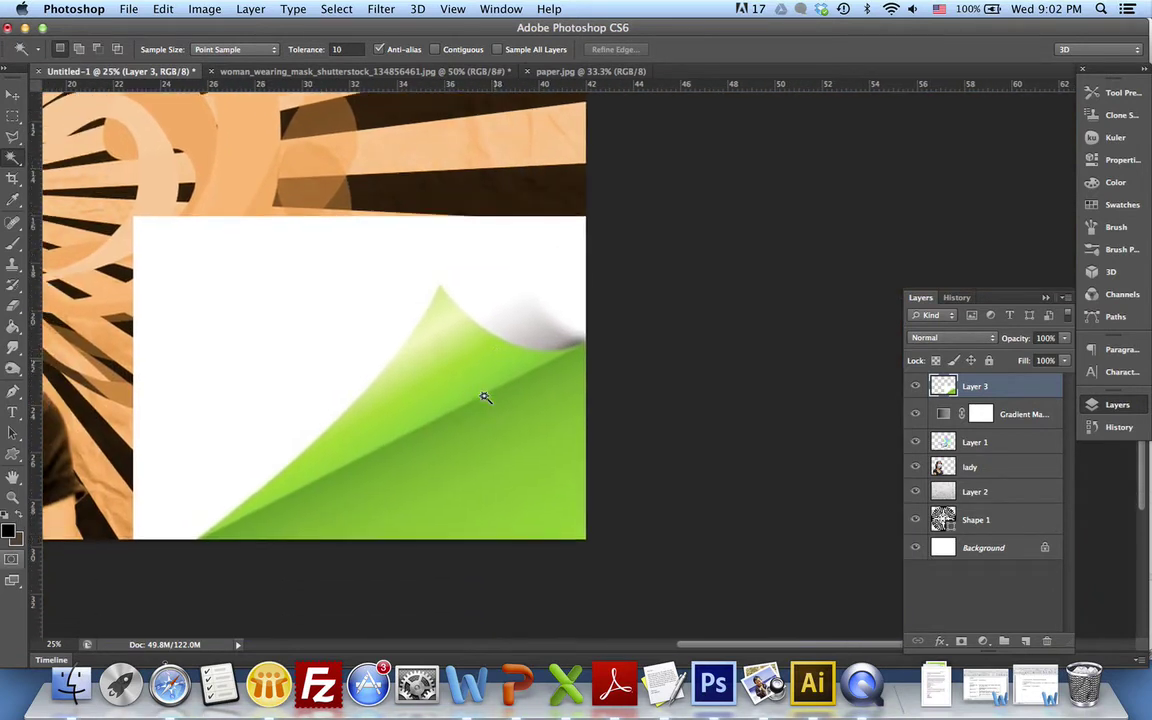
scroll(484, 397, "left", 2)
scroll(484, 397, "up", 1)
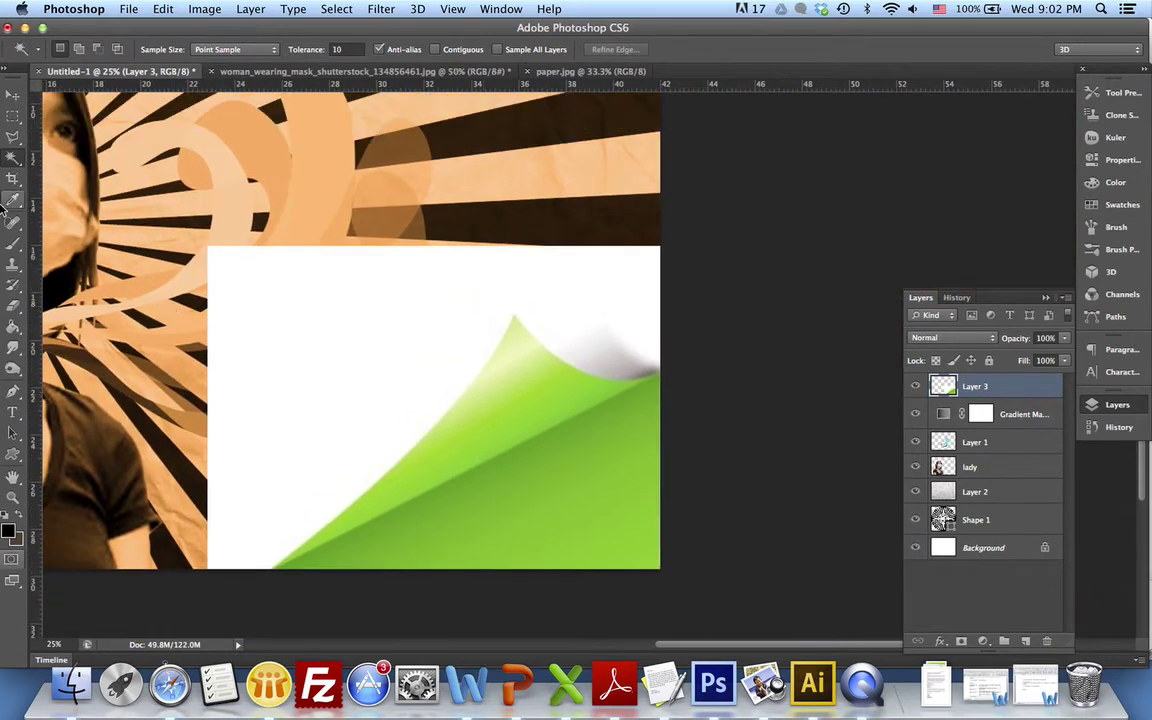
left_click(12, 136)
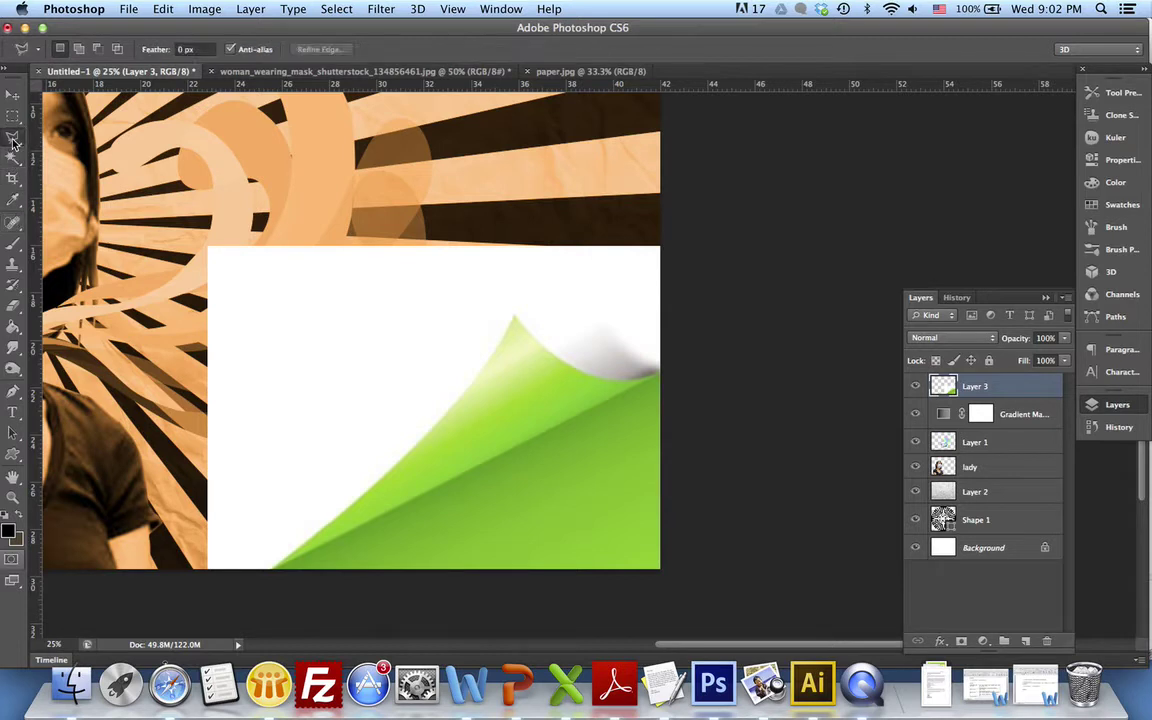
left_click(273, 569)
mouse_move(401, 464)
left_mouse_down()
mouse_move(445, 432)
mouse_move(515, 319)
mouse_move(601, 378)
left_mouse_up()
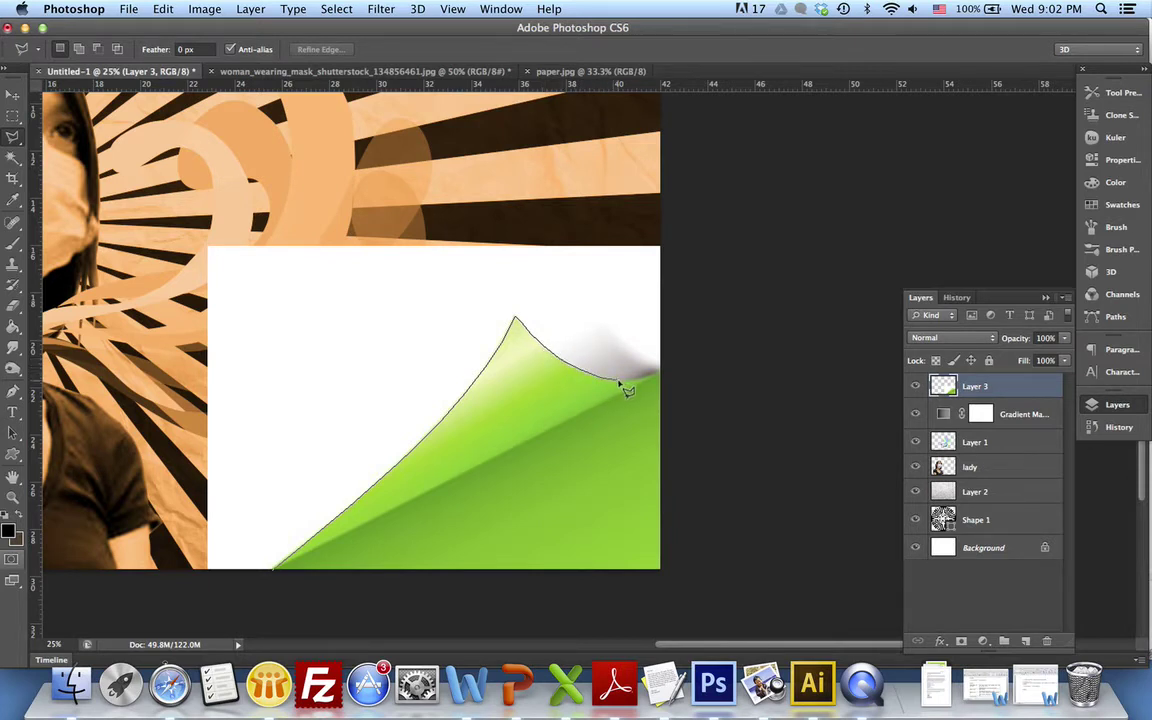
mouse_move(619, 382)
left_mouse_down()
mouse_move(648, 386)
mouse_move(663, 372)
mouse_move(664, 243)
left_mouse_up()
left_click(664, 240)
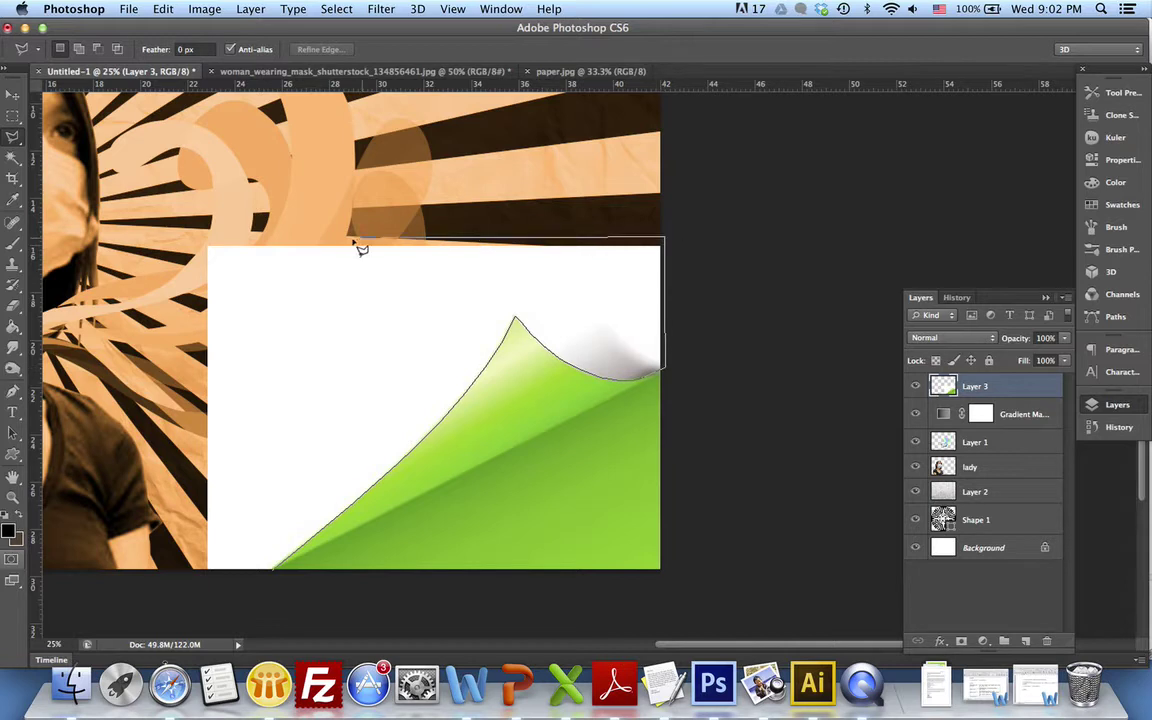
left_click(176, 241)
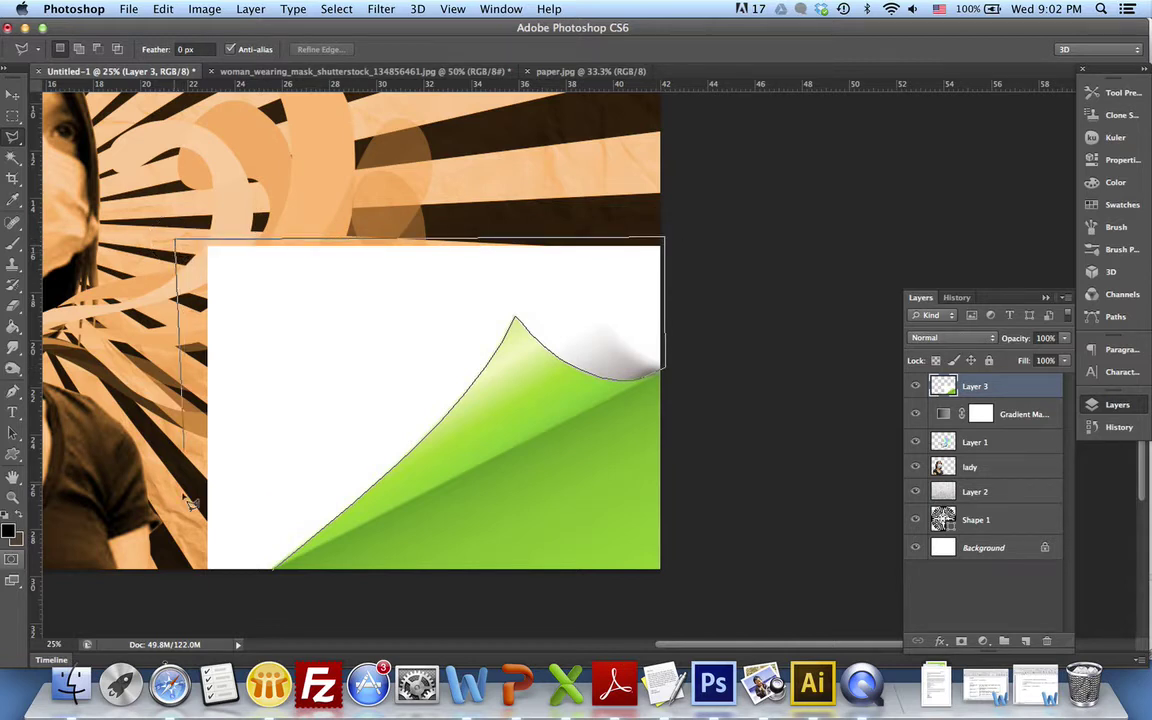
left_click(182, 605)
left_click(289, 605)
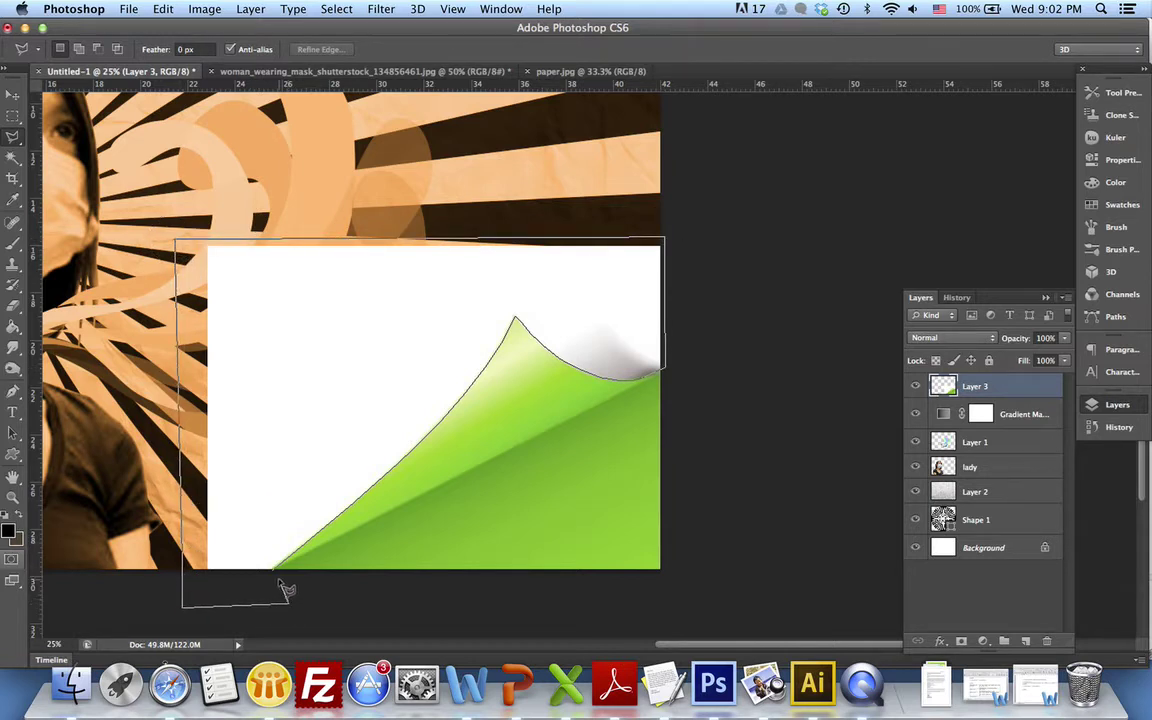
left_click(276, 574)
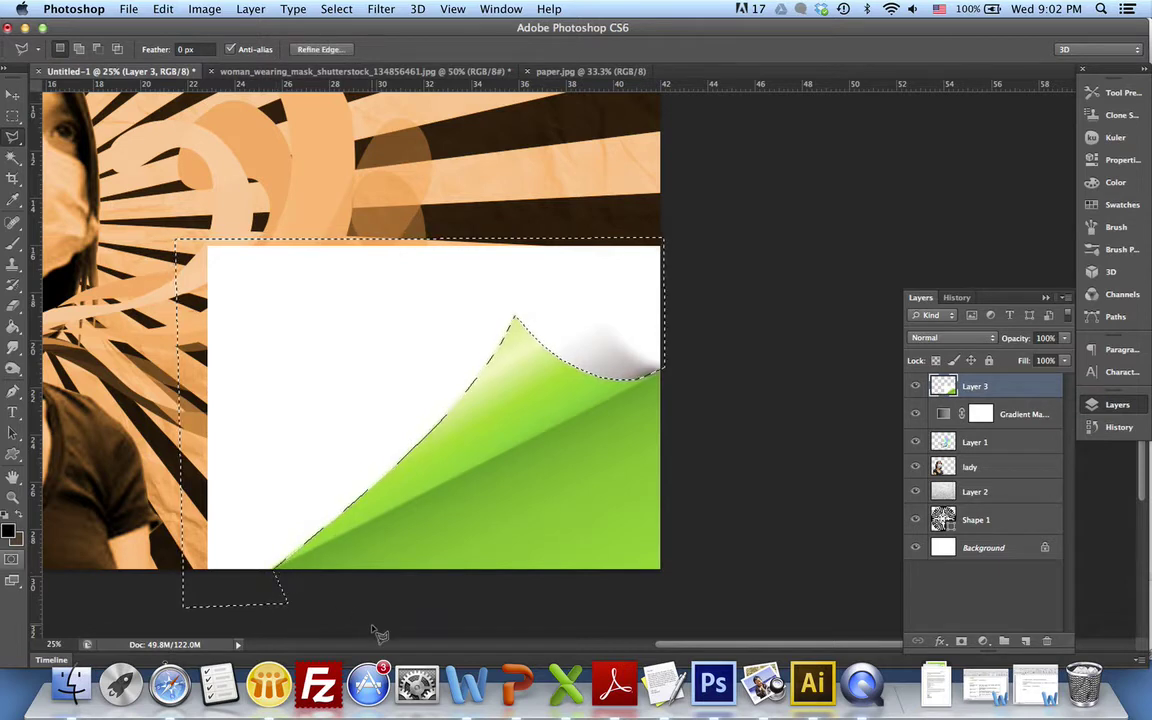
key("Delete")
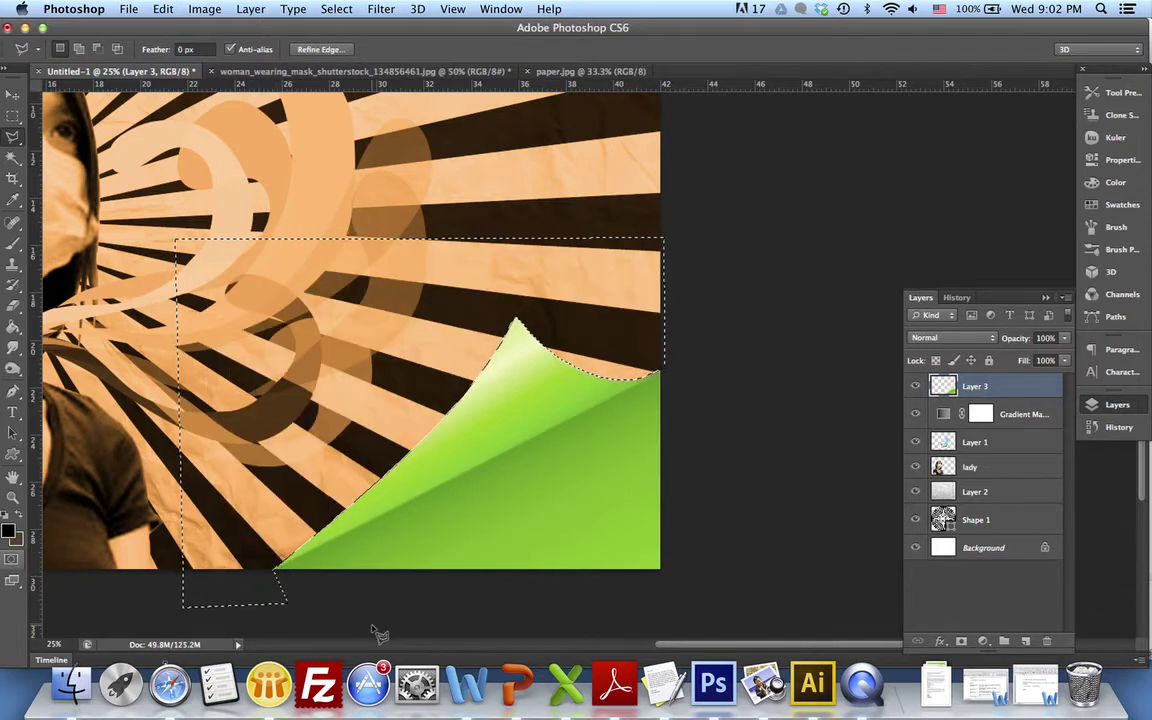
left_click(336, 9)
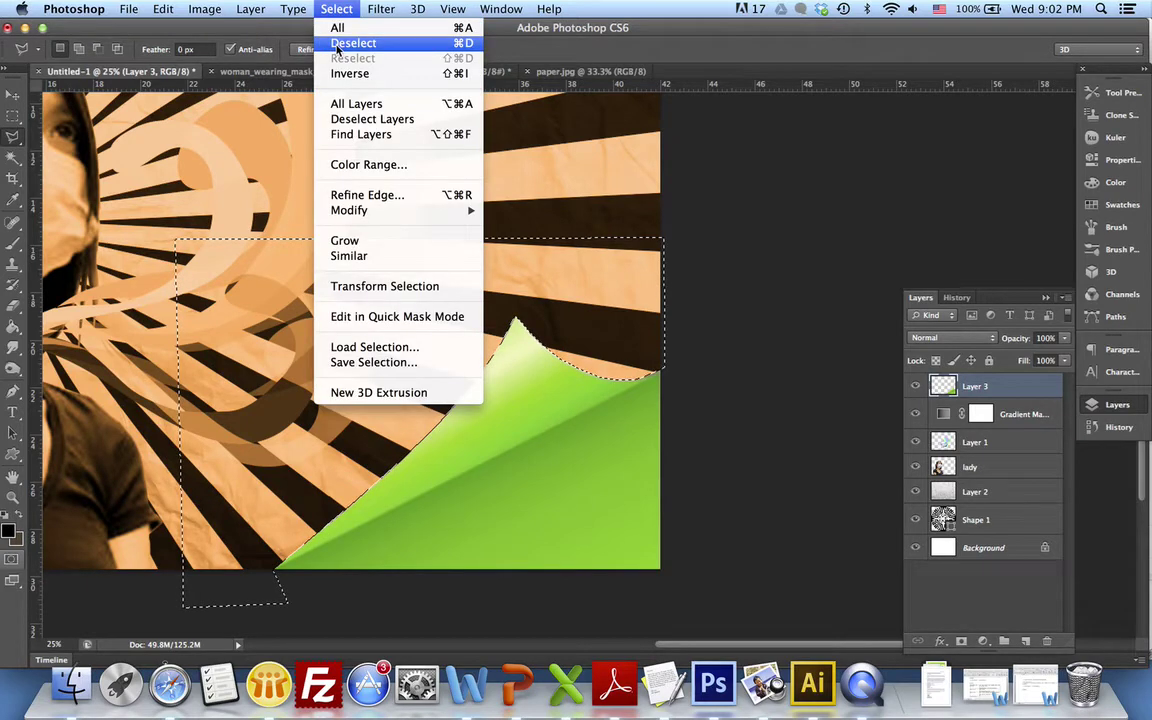
left_click(350, 43)
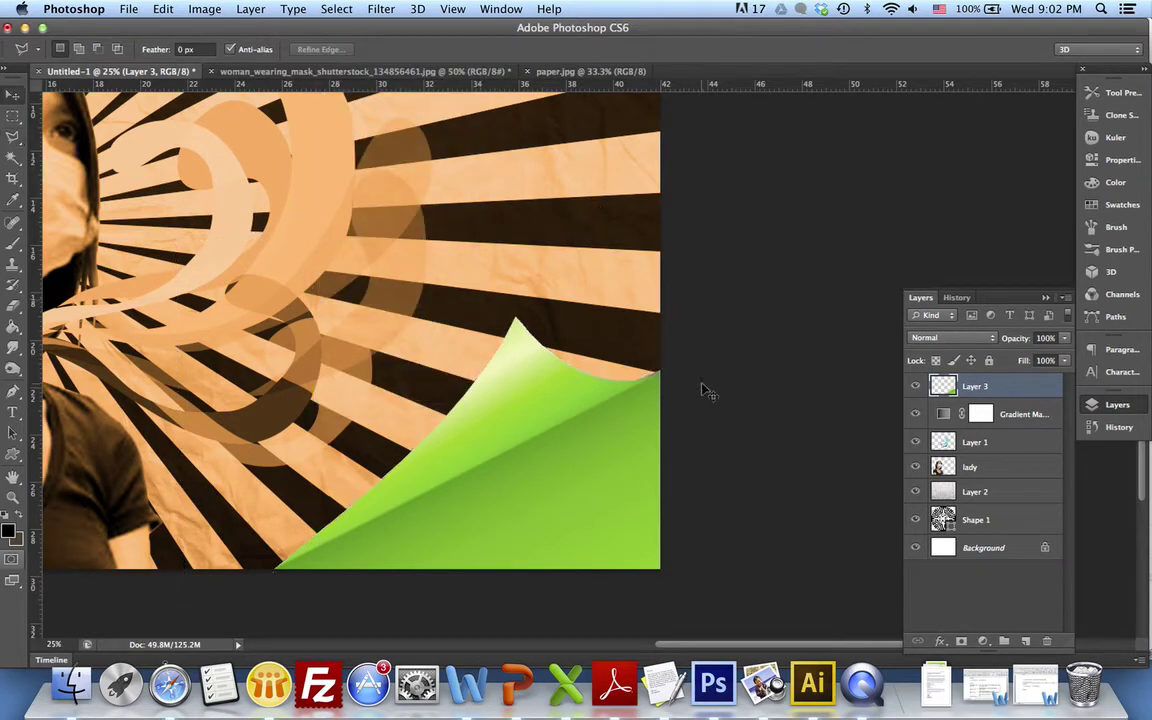
Step: Apply Hue/Saturation to the page curl with Saturation -100 and a raised Lightness so it turns light grey
key("v")
key("super+minus")
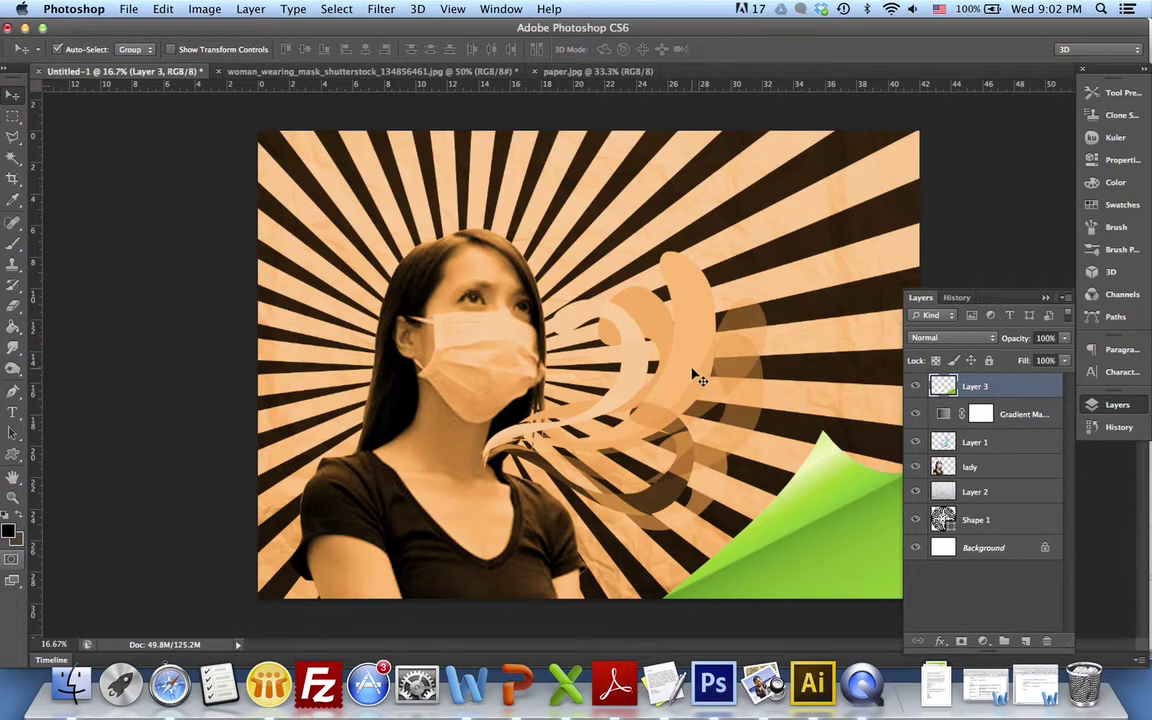
key("super+minus")
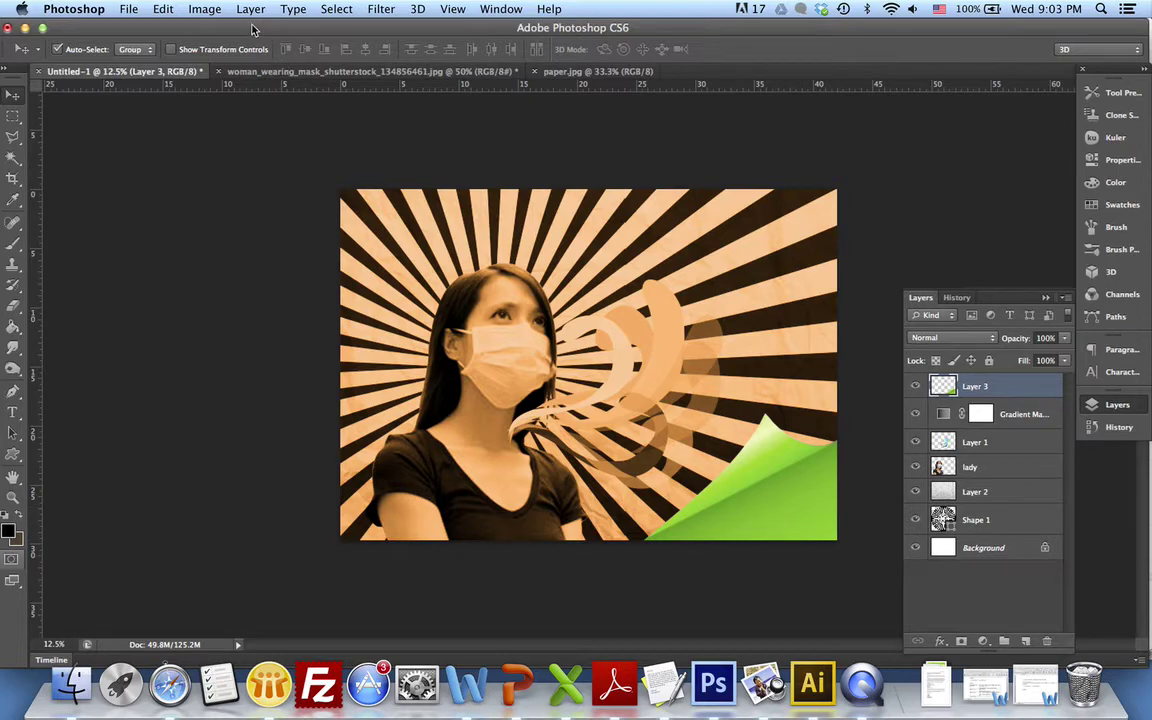
left_click(204, 9)
mouse_move(217, 65)
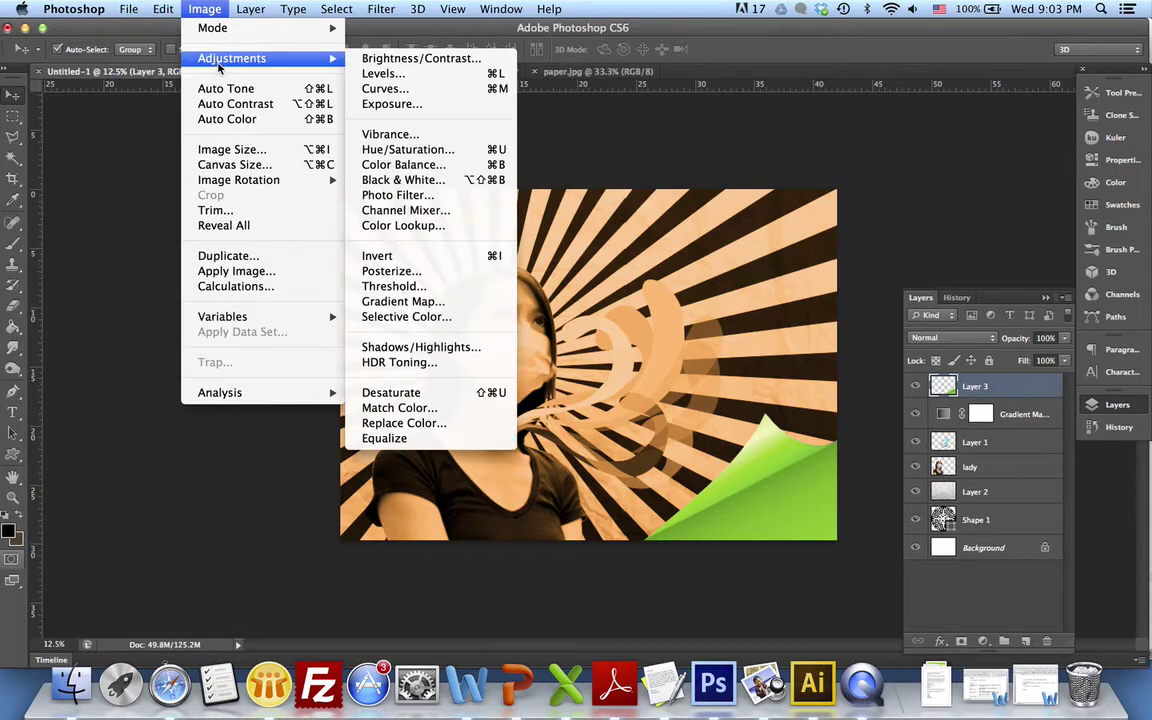
left_click(408, 149)
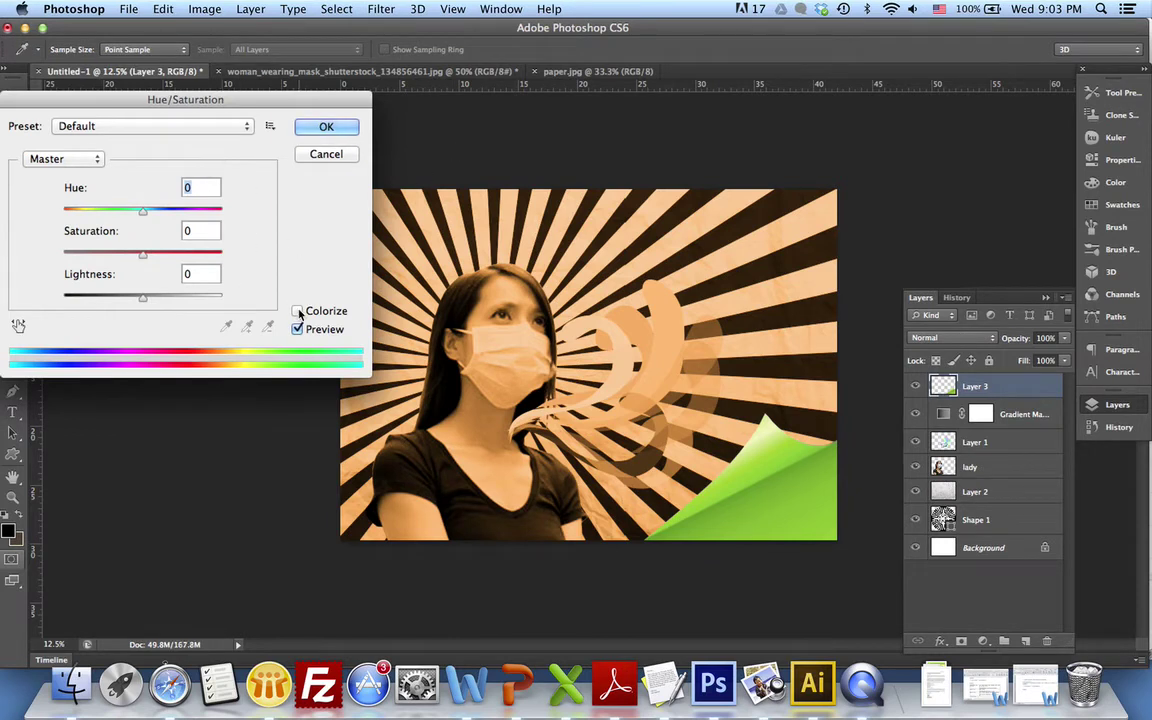
left_click_drag(143, 252, 51, 242)
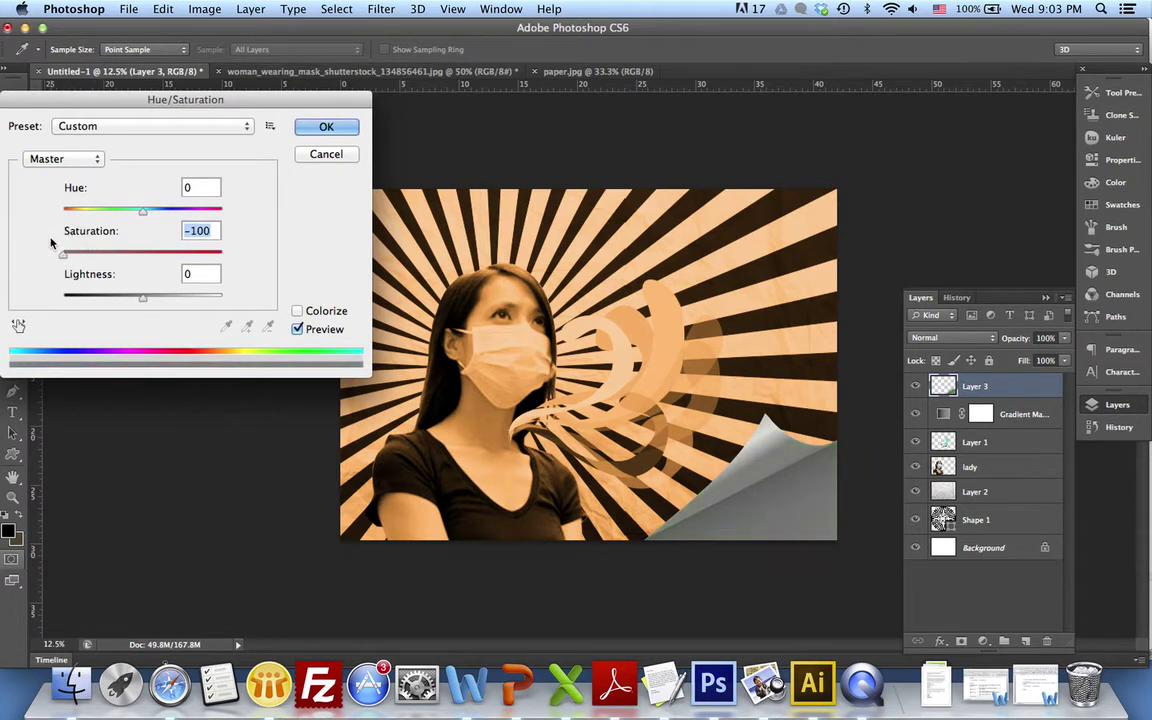
left_click_drag(142, 298, 195, 303)
left_click(337, 137)
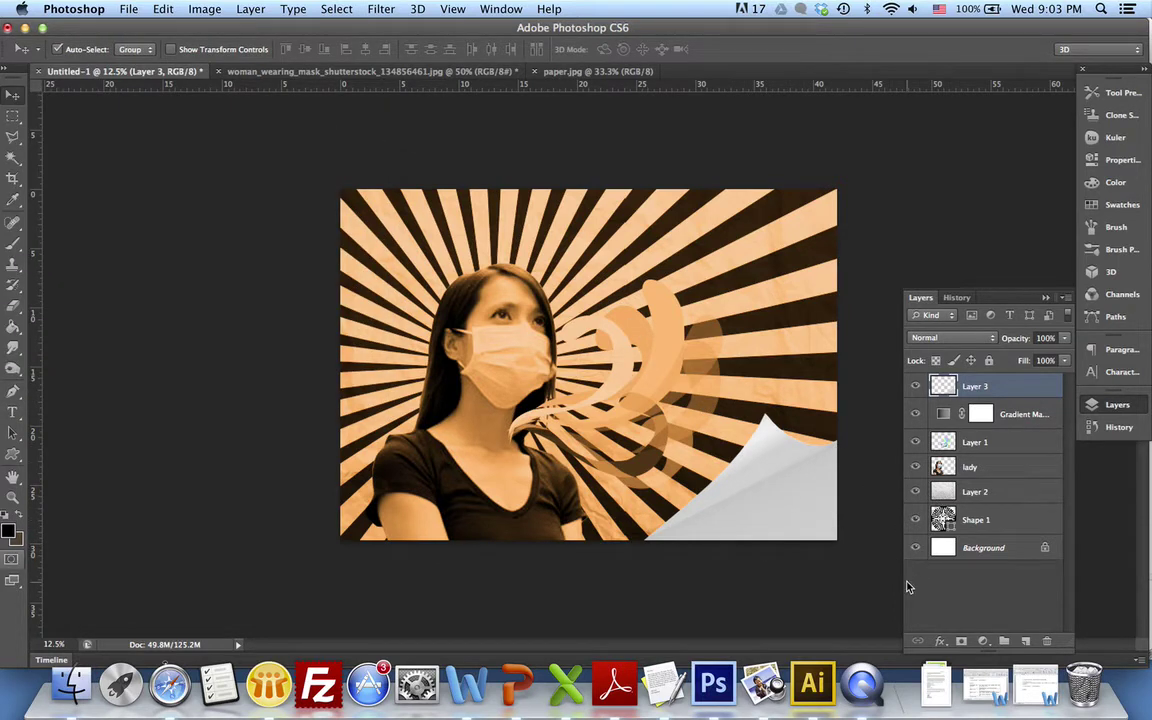
Step: Nudge the lady layer slightly to the left while keeping her body reaching the canvas's lower edge
left_click(492, 496)
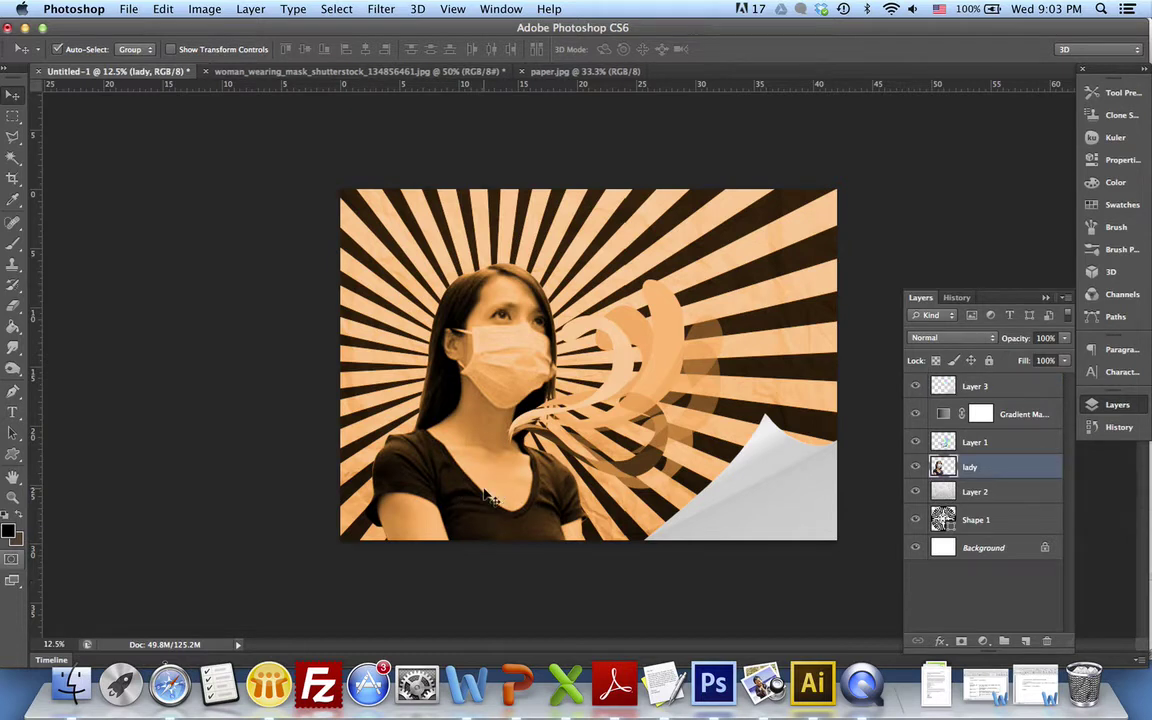
key("shift+Up")
key("shift+Up")
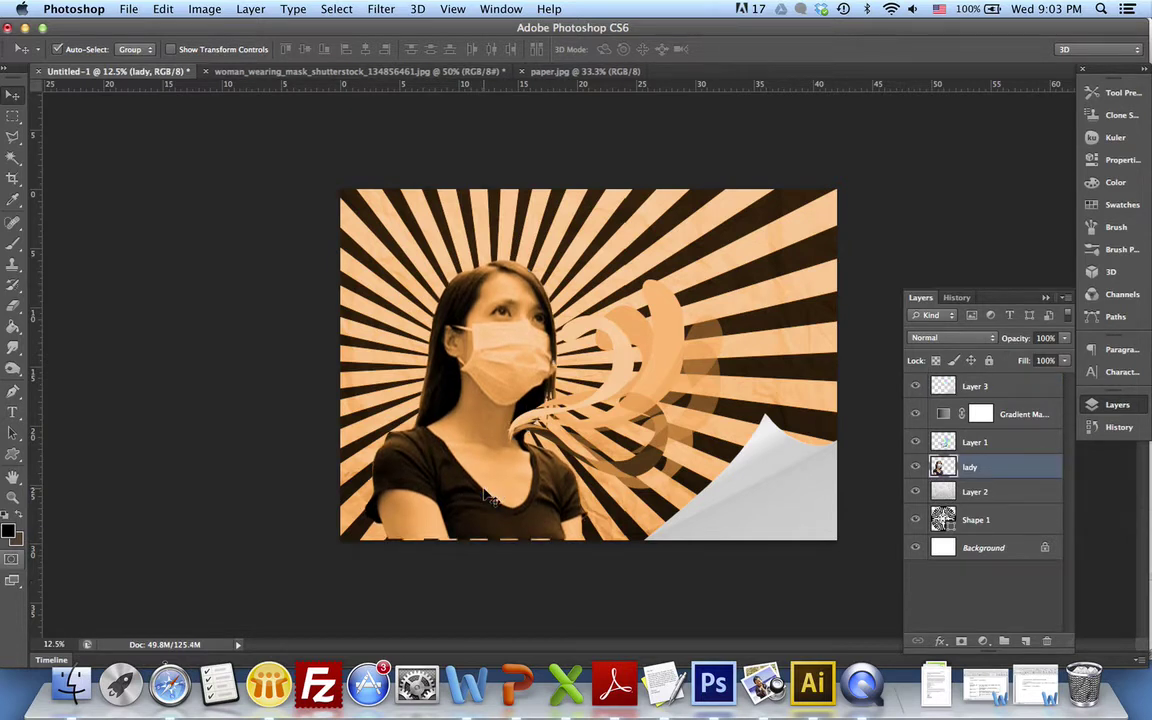
key("shift+Left")
key("shift+Left")
key("shift+Left")
key("shift+Left")
key("shift+Left")
key("shift+Left")
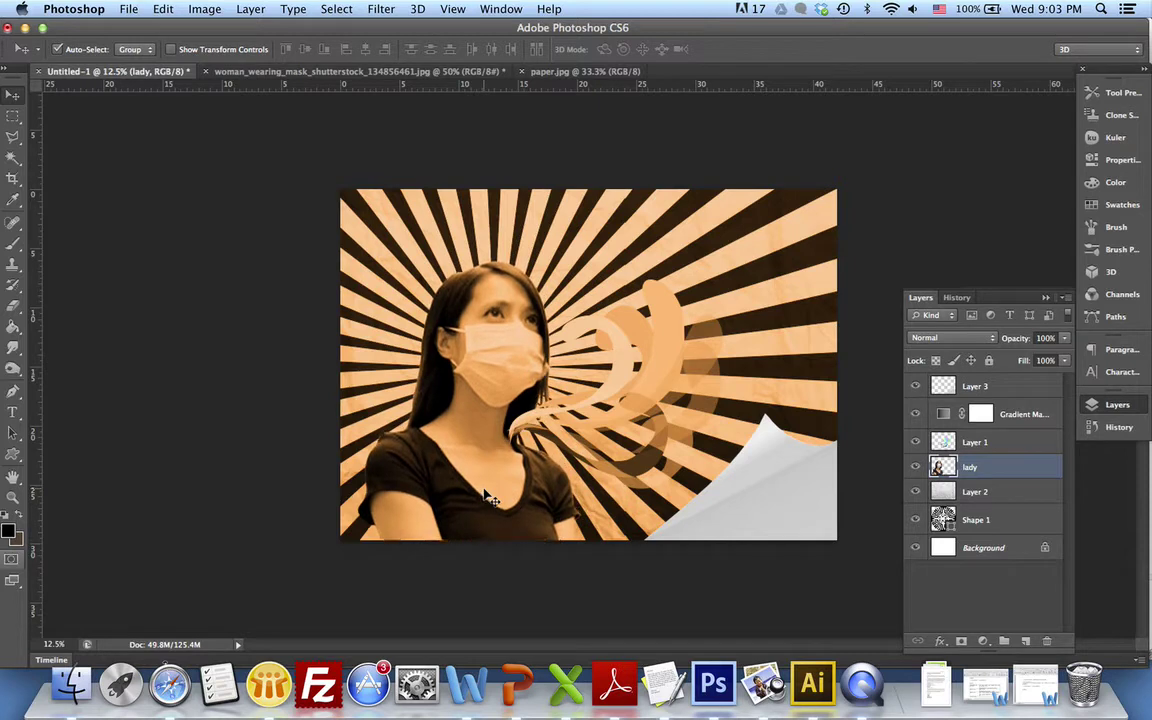
Step: Fine-tune the lady layer's position on the poster with small nudges
key("shift+Right")
key("shift+Right")
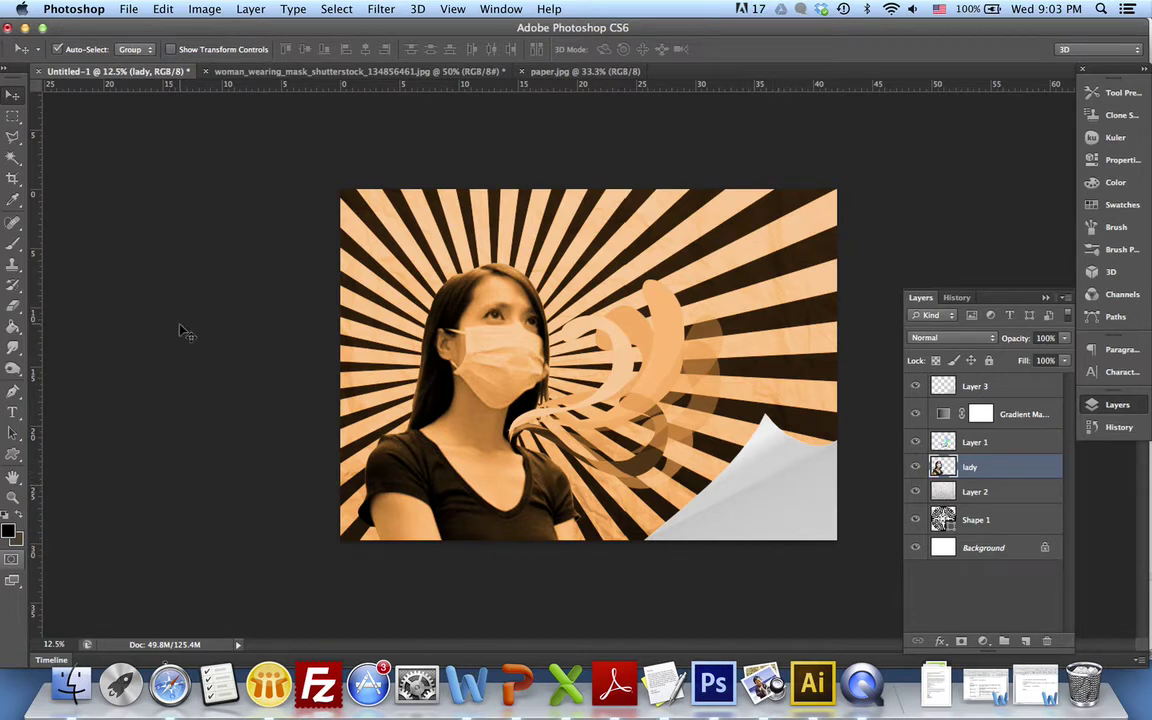
Step: Open the no-smoking sign image world-no-tobacco-day-15 from the poster folder
left_click(130, 9)
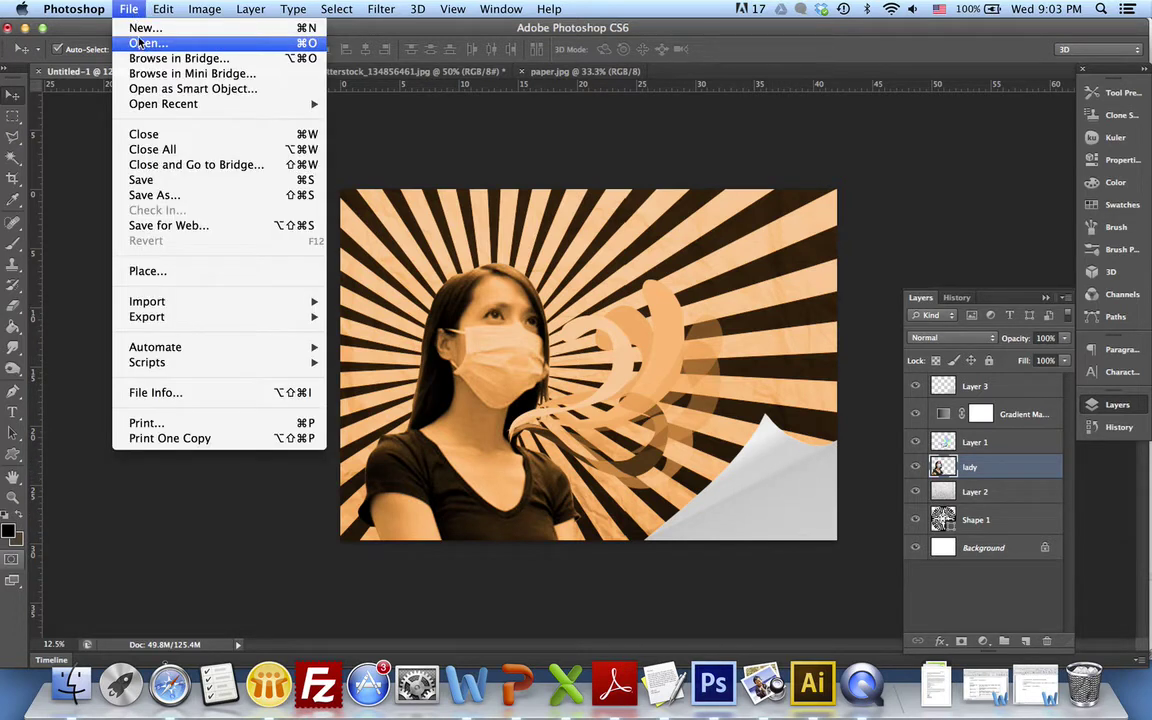
left_click(140, 43)
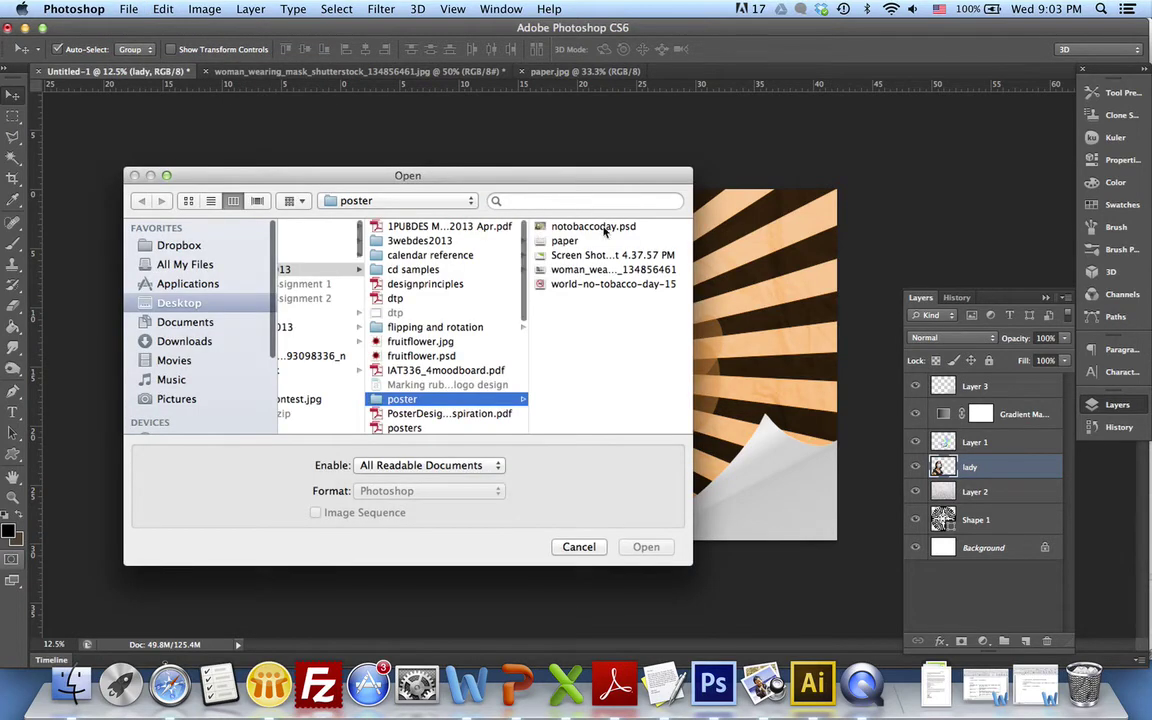
left_click(575, 284)
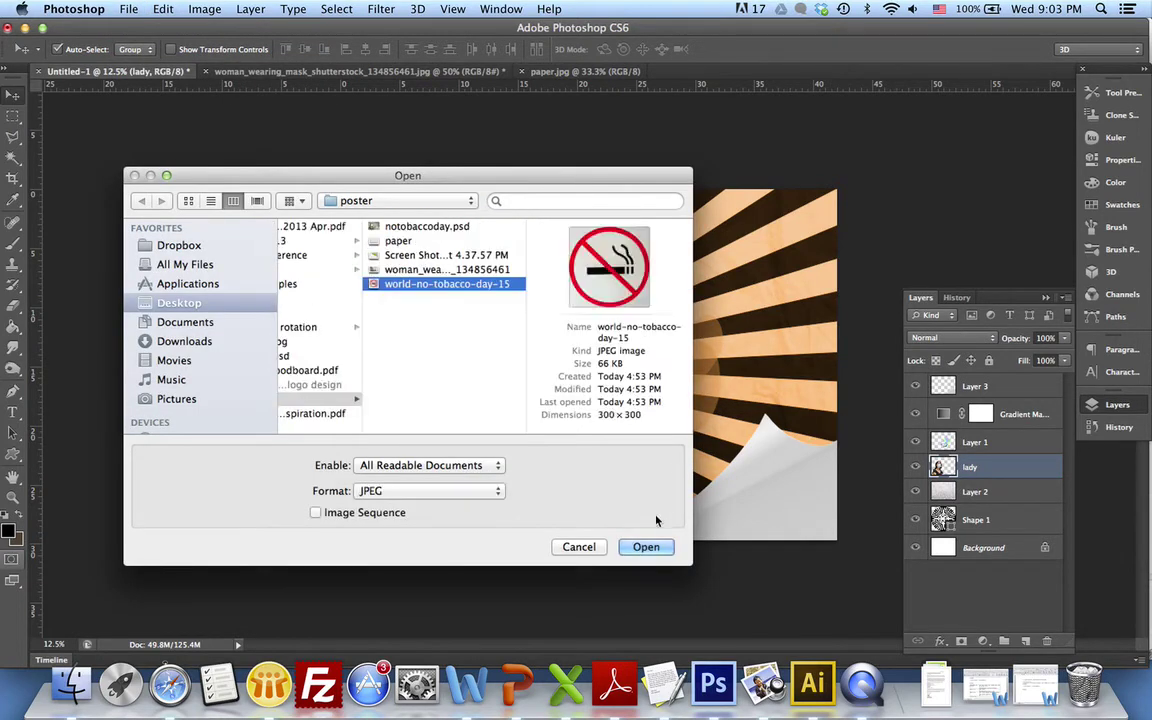
left_click(645, 546)
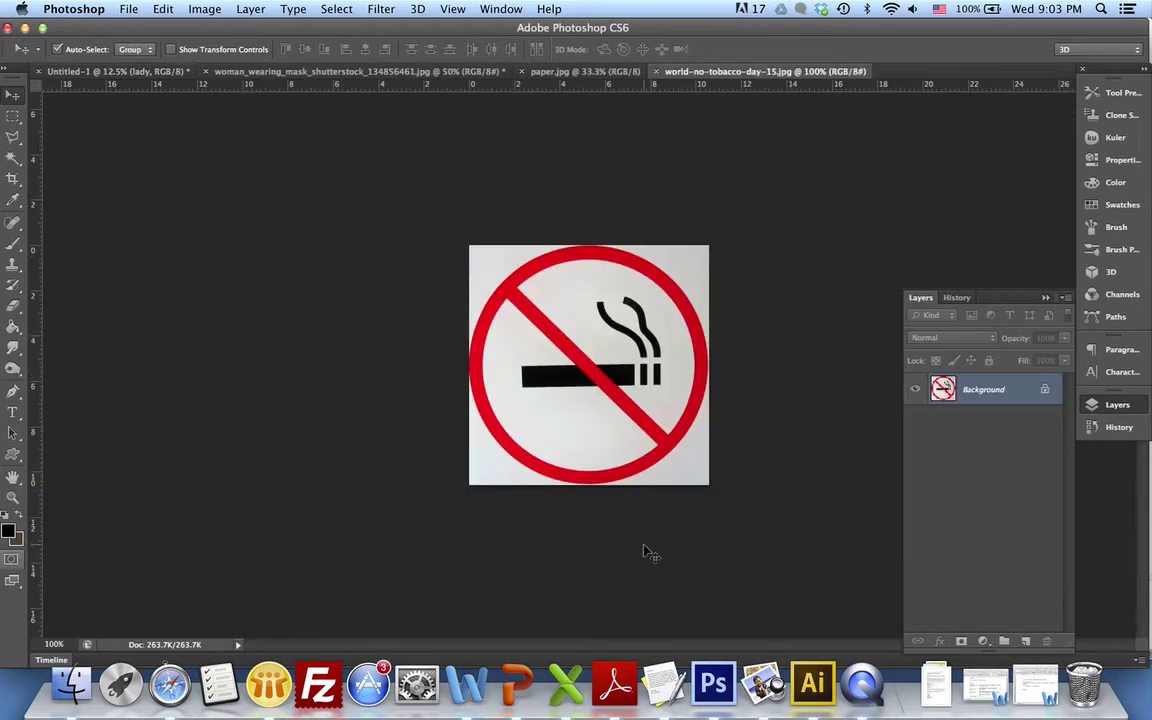
Step: Copy the entire no-smoking sign image, close its file, and paste it into the poster as a new layer
key("super+a")
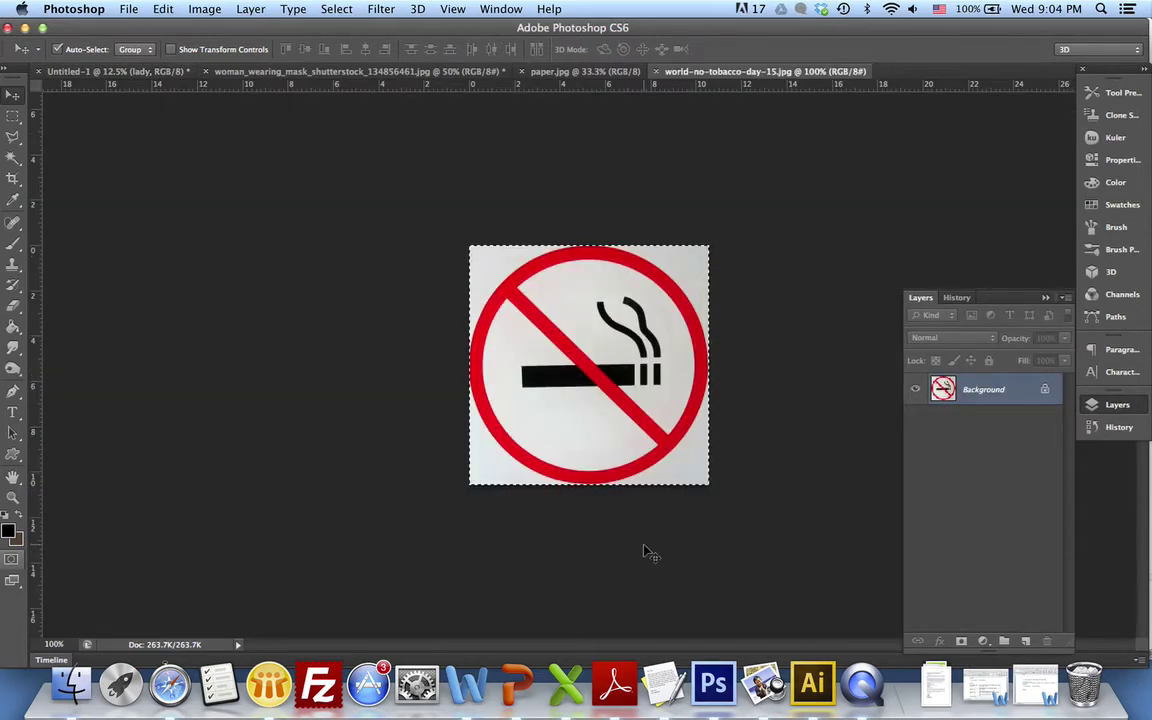
key("super+c")
key("super+w")
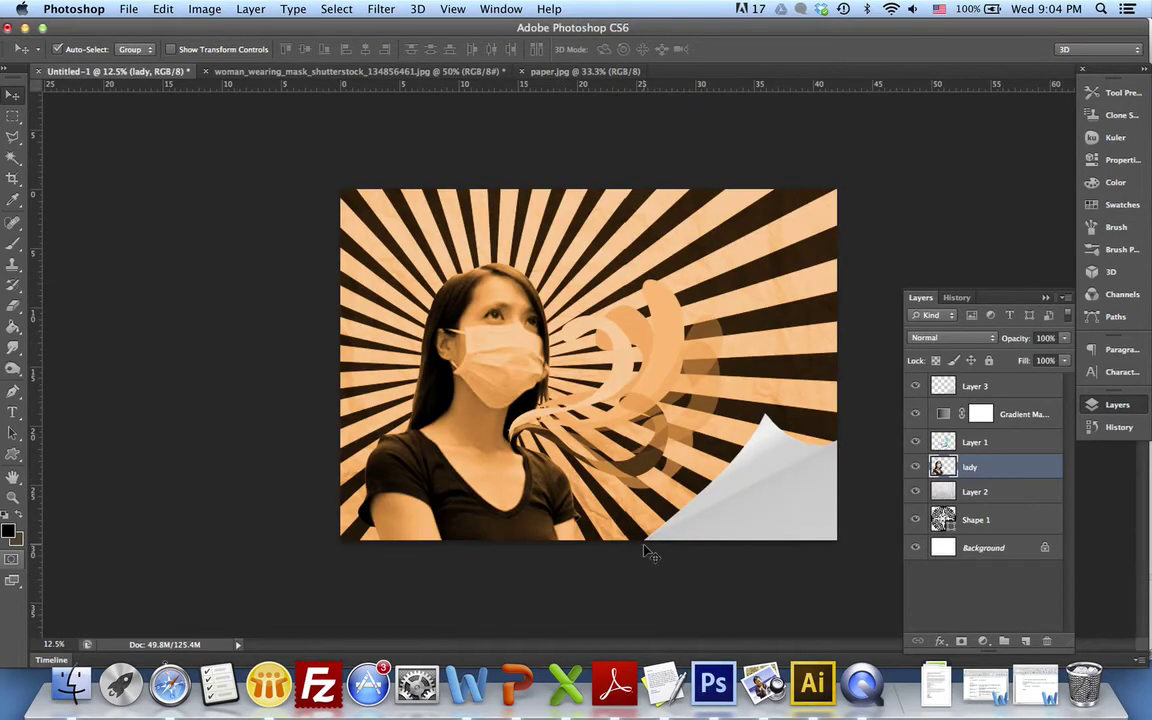
key("super+v")
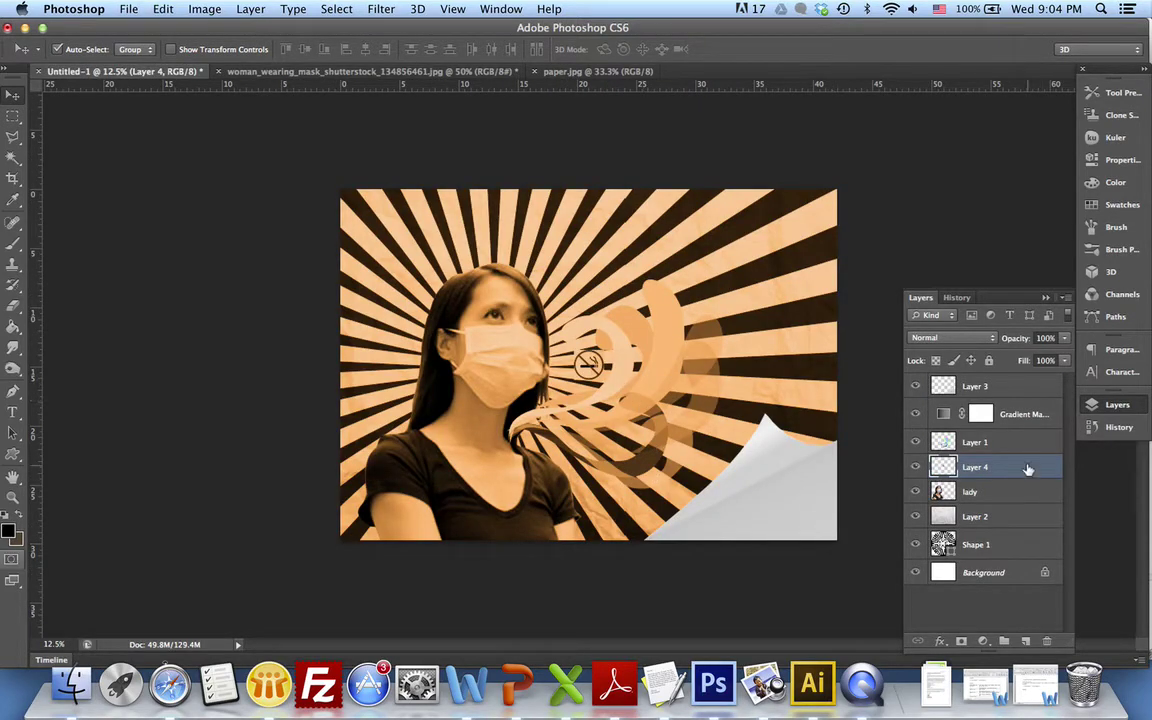
Step: Bring the no-smoking sign layer above all other layers, then place it on the page curl and enlarge it
left_click_drag(1028, 469, 998, 376)
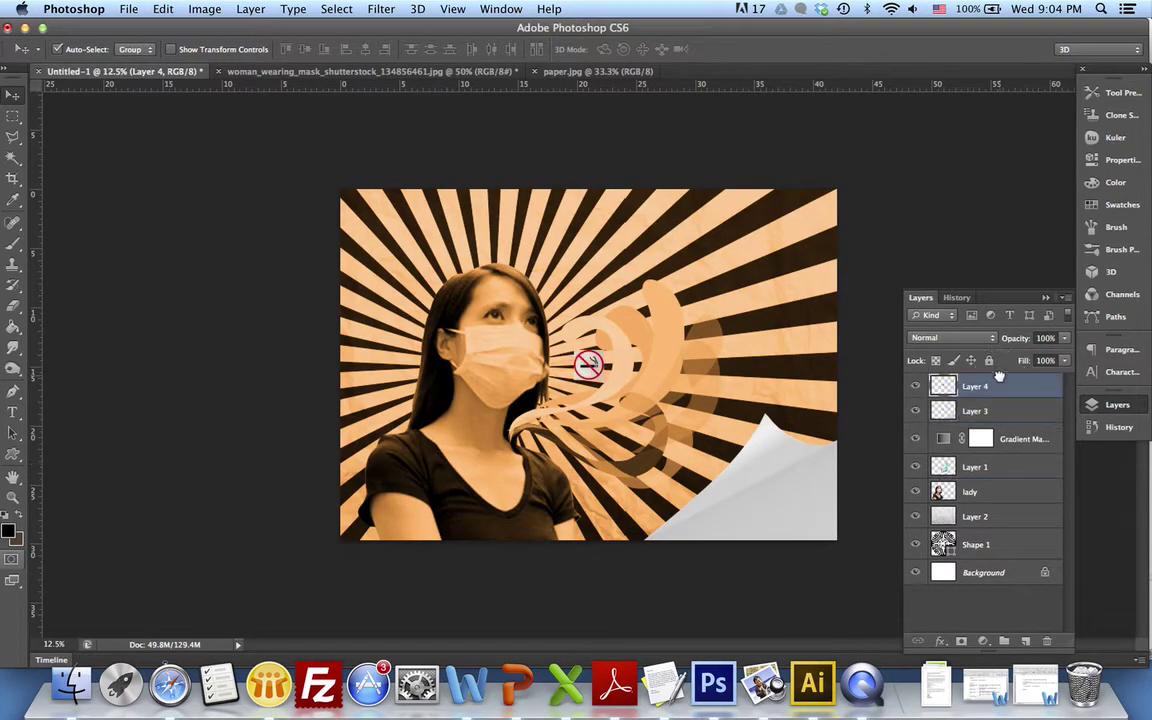
left_click_drag(619, 388, 813, 523)
key("super+t")
key("Return")
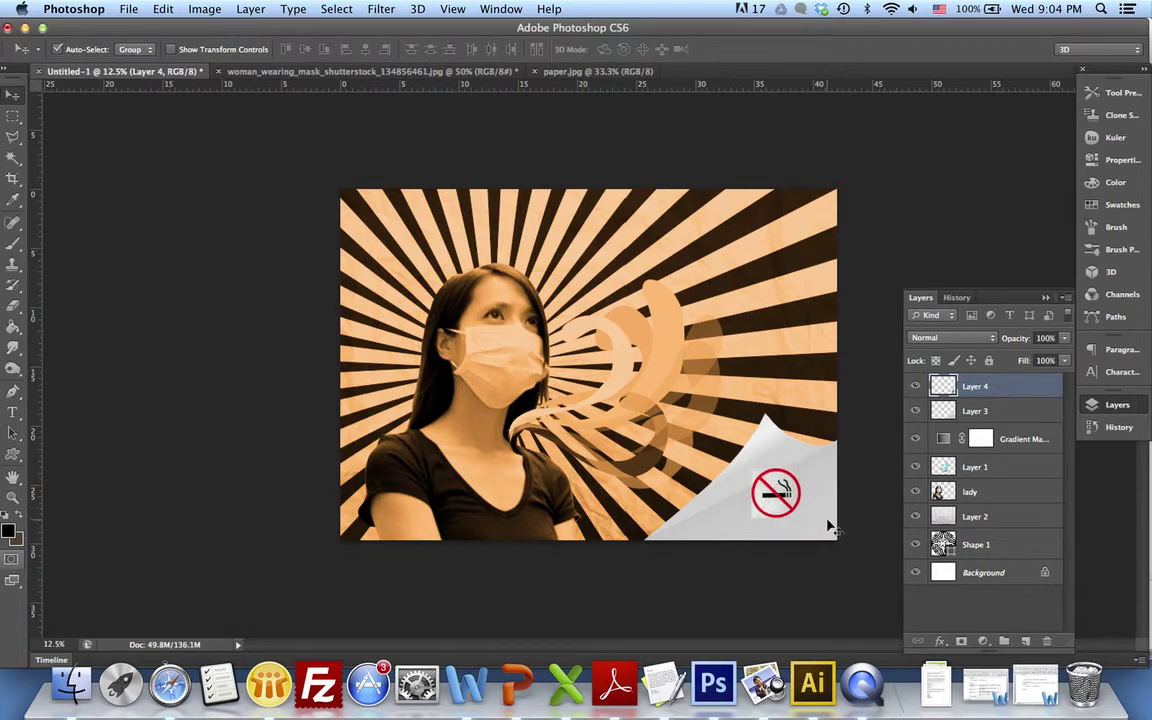
Step: Set the sign layer's blend mode to Multiply and brighten it with Curves, raising input 66 to output 161
left_click(955, 338)
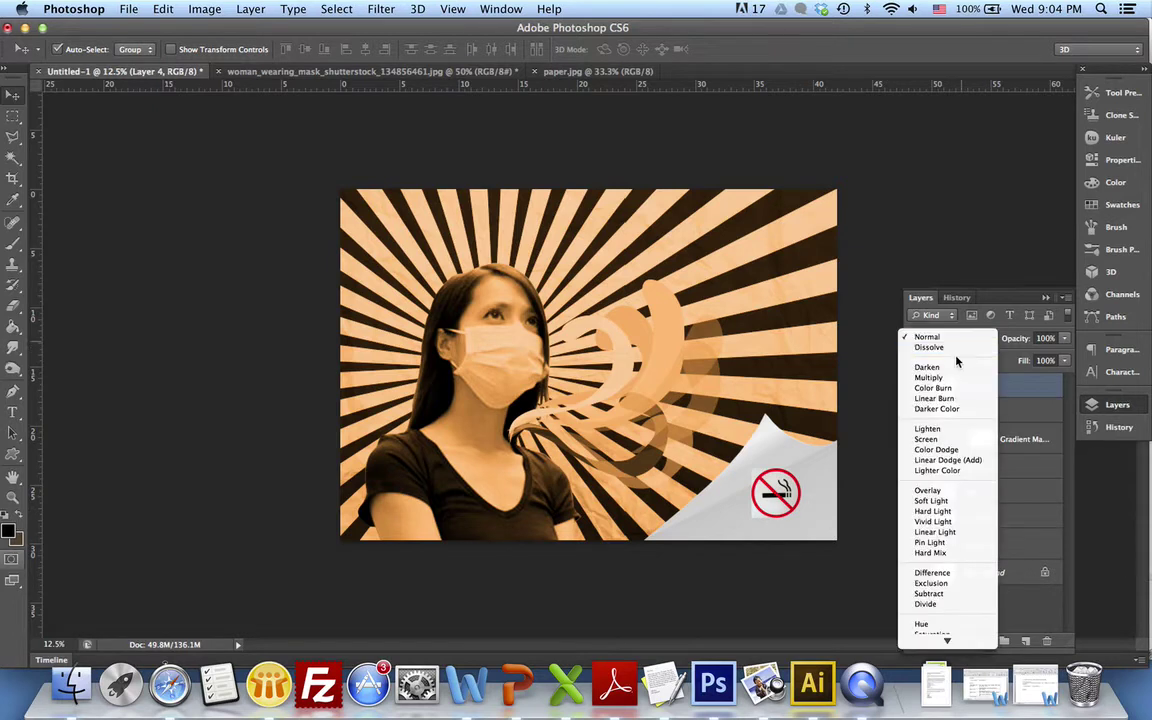
left_click(947, 377)
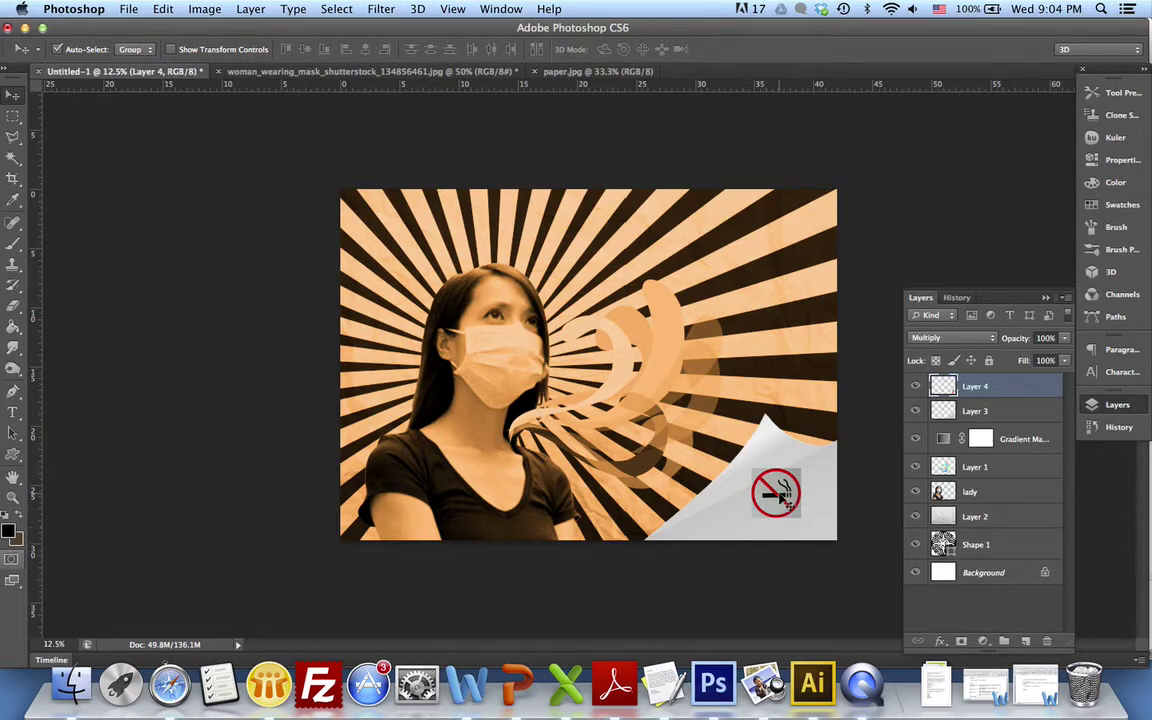
left_click(161, 12)
mouse_move(195, 12)
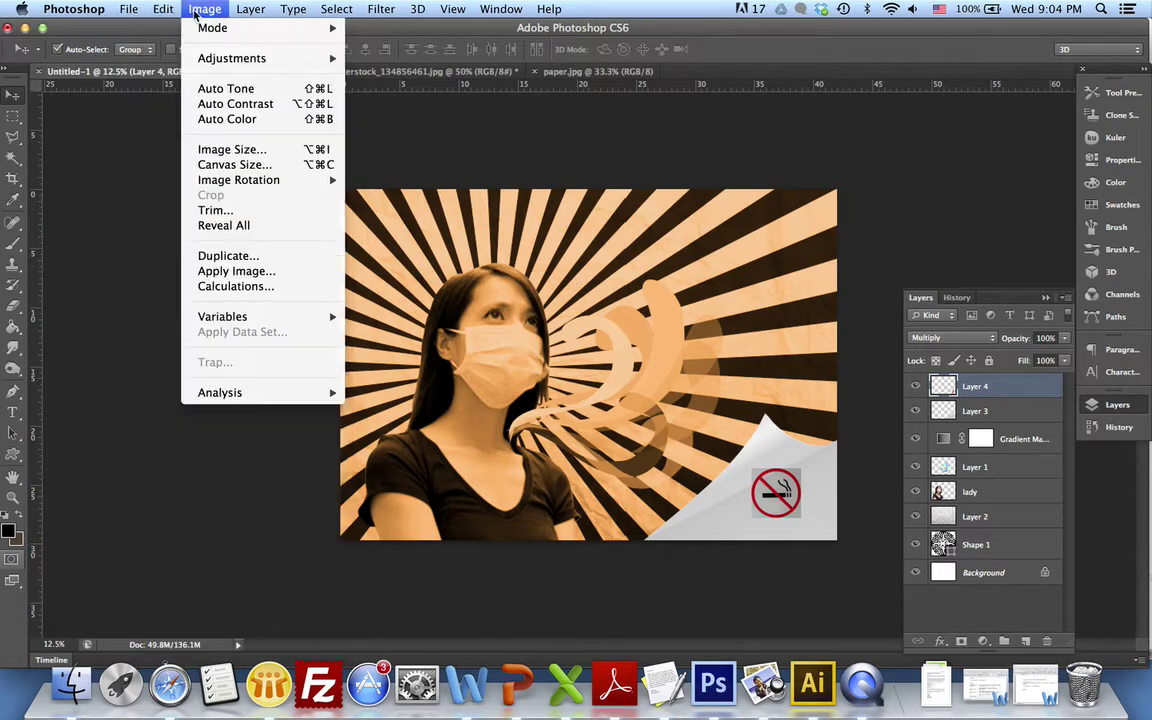
mouse_move(190, 55)
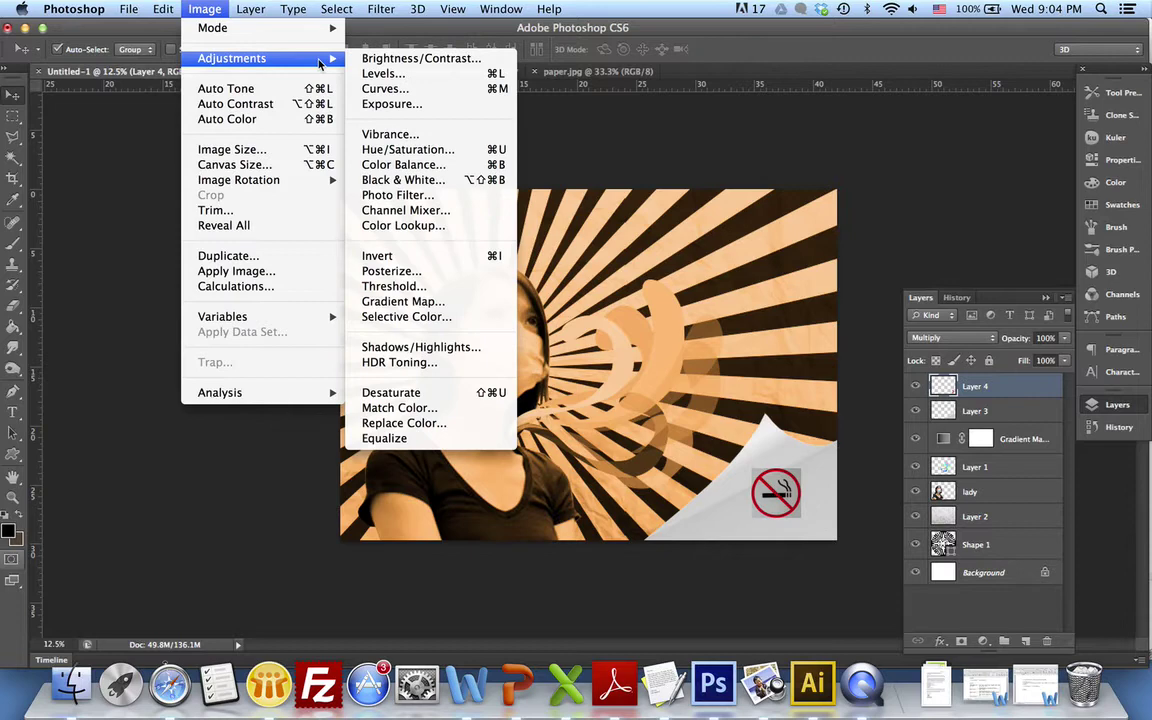
left_click(421, 90)
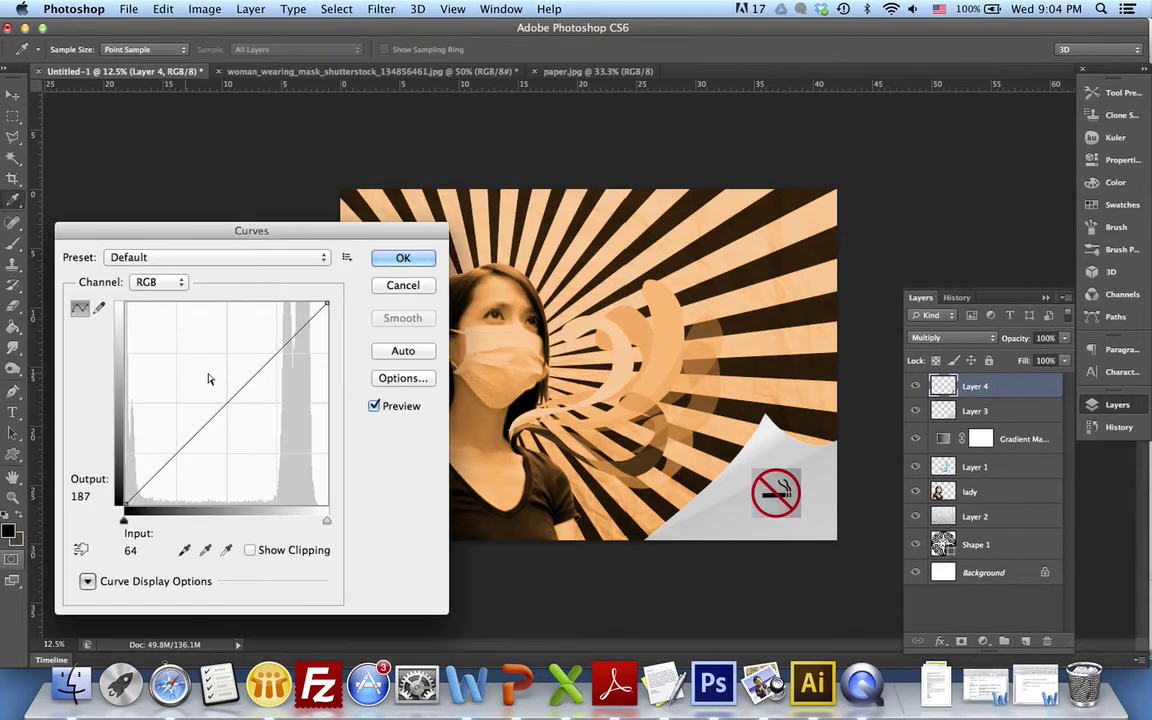
left_click_drag(214, 408, 177, 377)
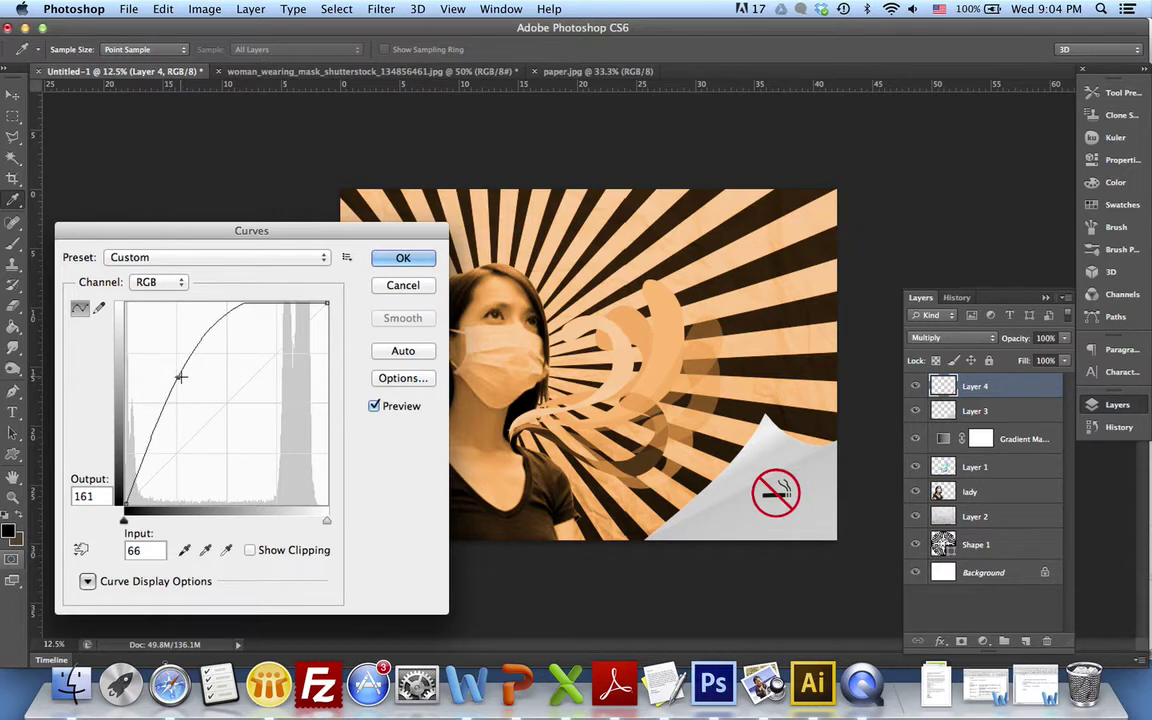
left_click(400, 259)
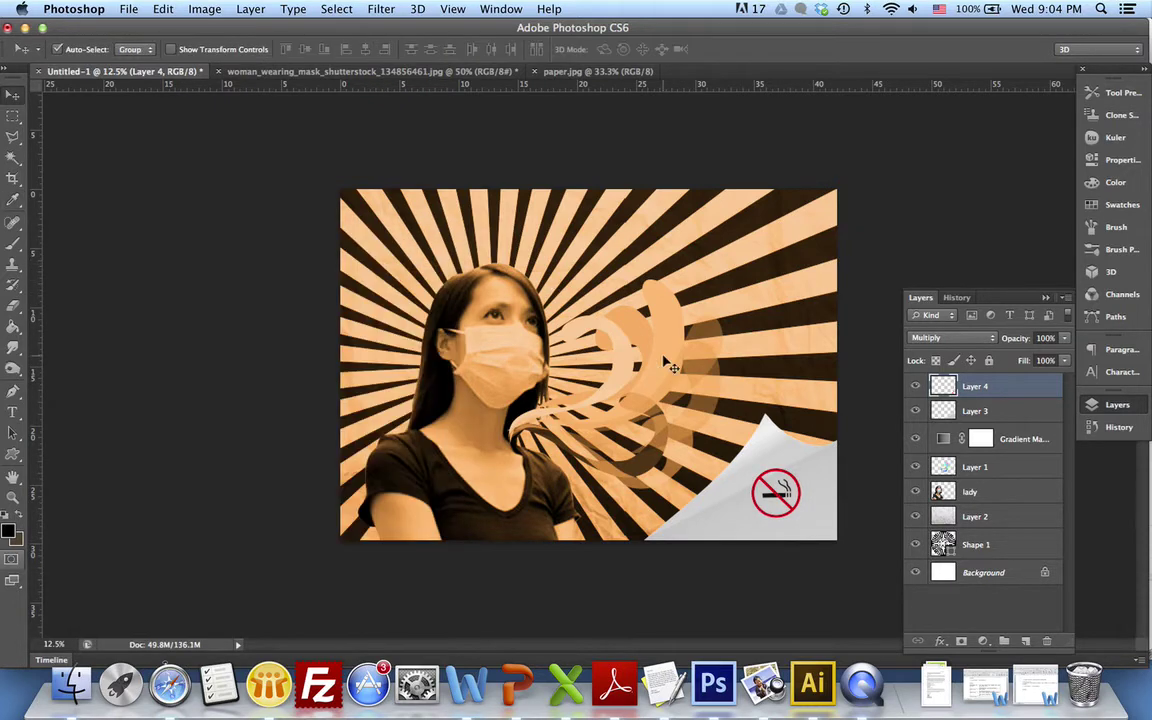
Step: Shift the no-smoking sign slightly upward on the page curl to make room beneath it
key("super+plus")
key("super+plus")
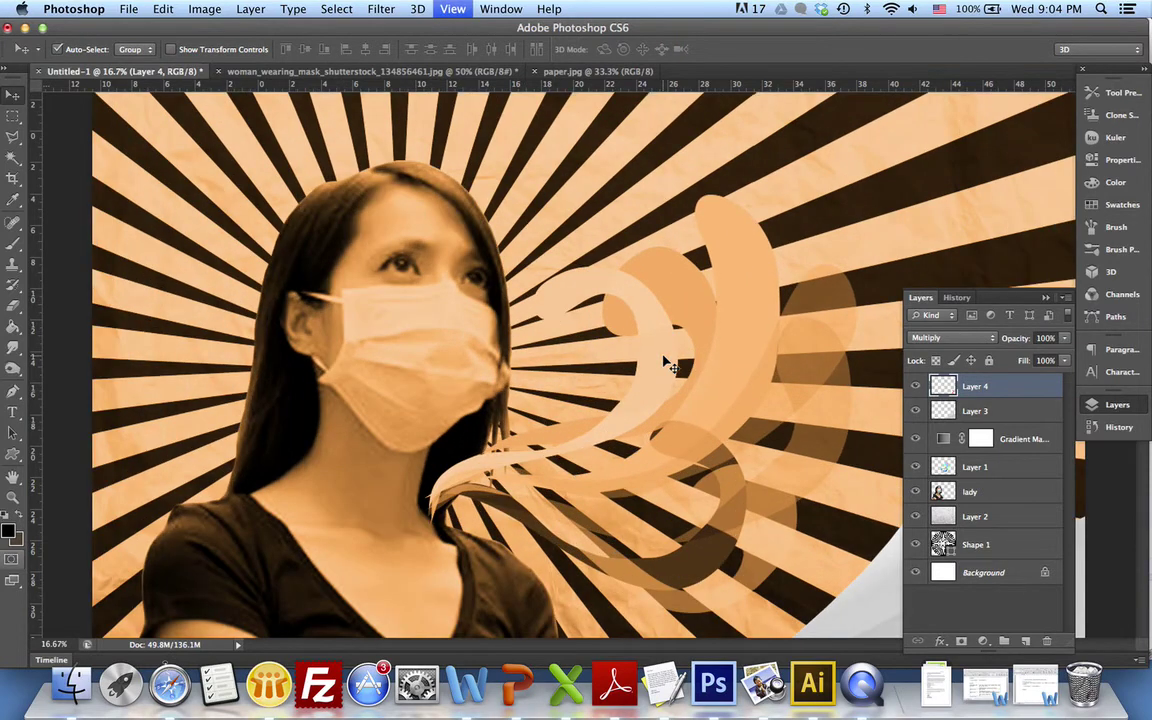
scroll(746, 399, "right", 5)
scroll(746, 399, "down", 3)
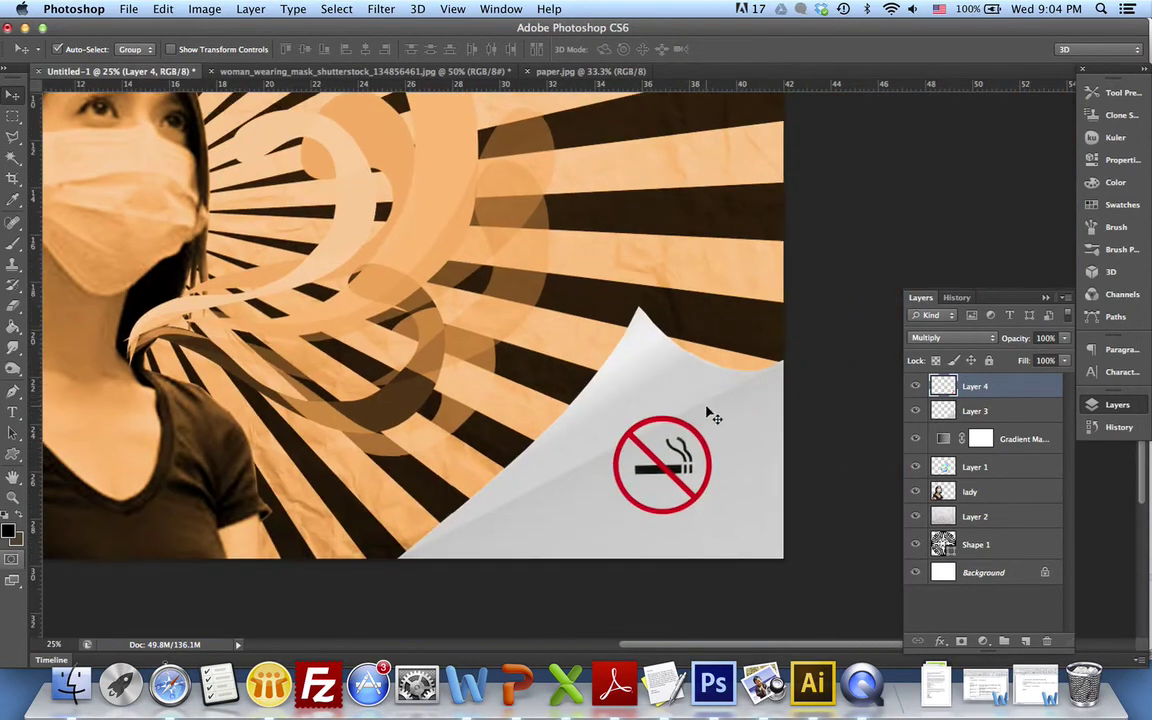
left_click_drag(683, 428, 681, 419)
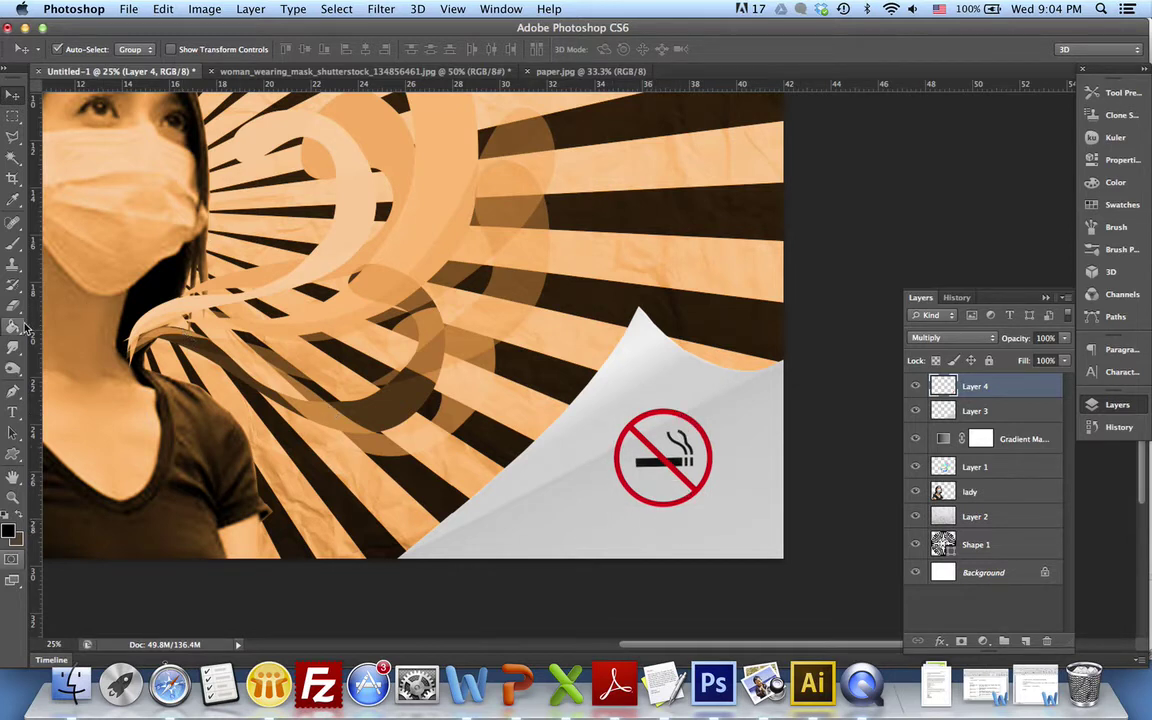
Step: Add the date text 31.05.2013 in 36 pt black and place it directly beneath the no-smoking sign
left_click(12, 412)
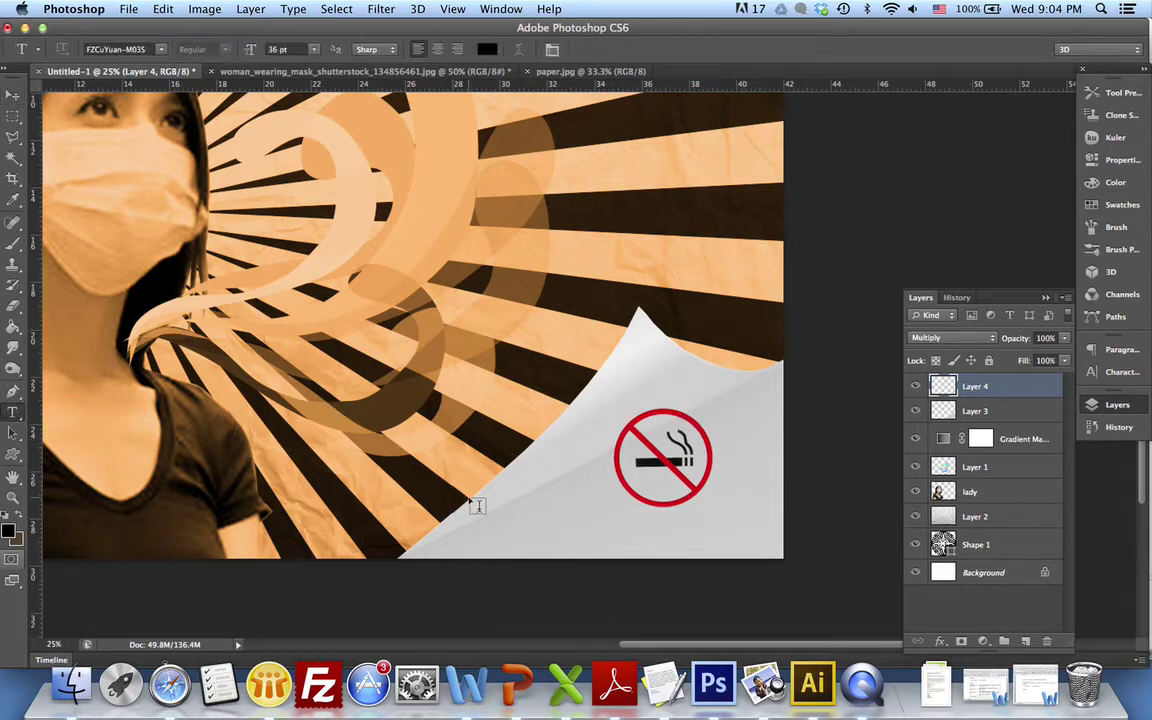
left_click(560, 510)
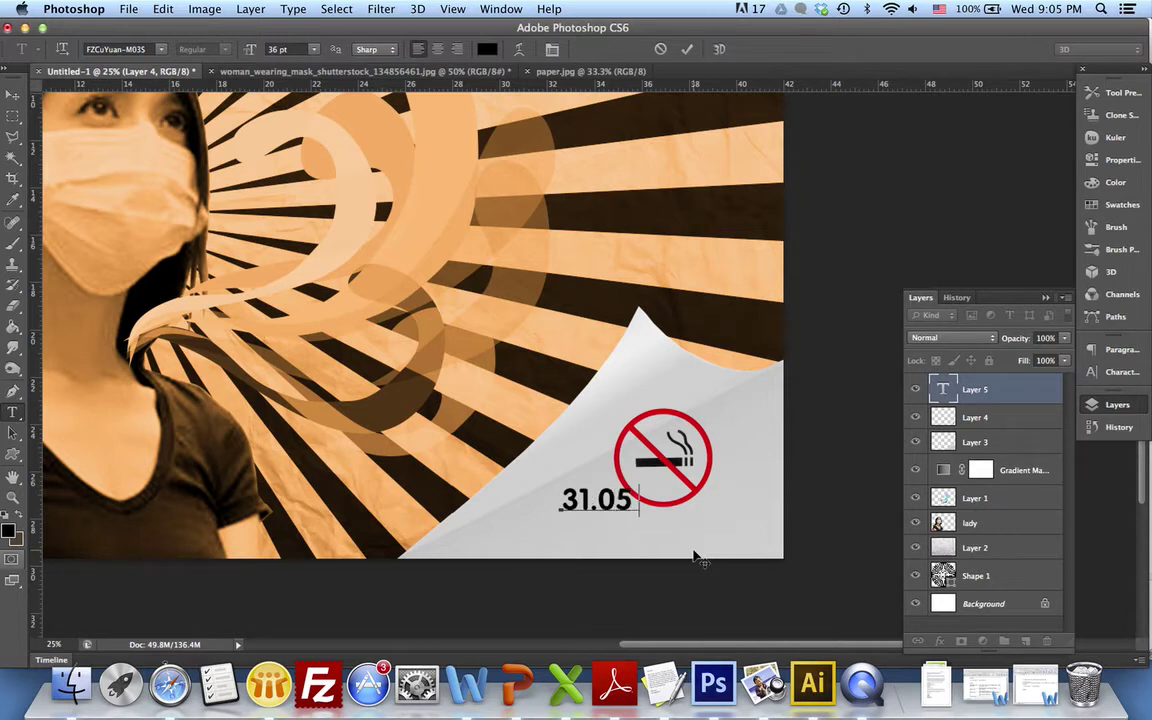
type("31.05.2013")
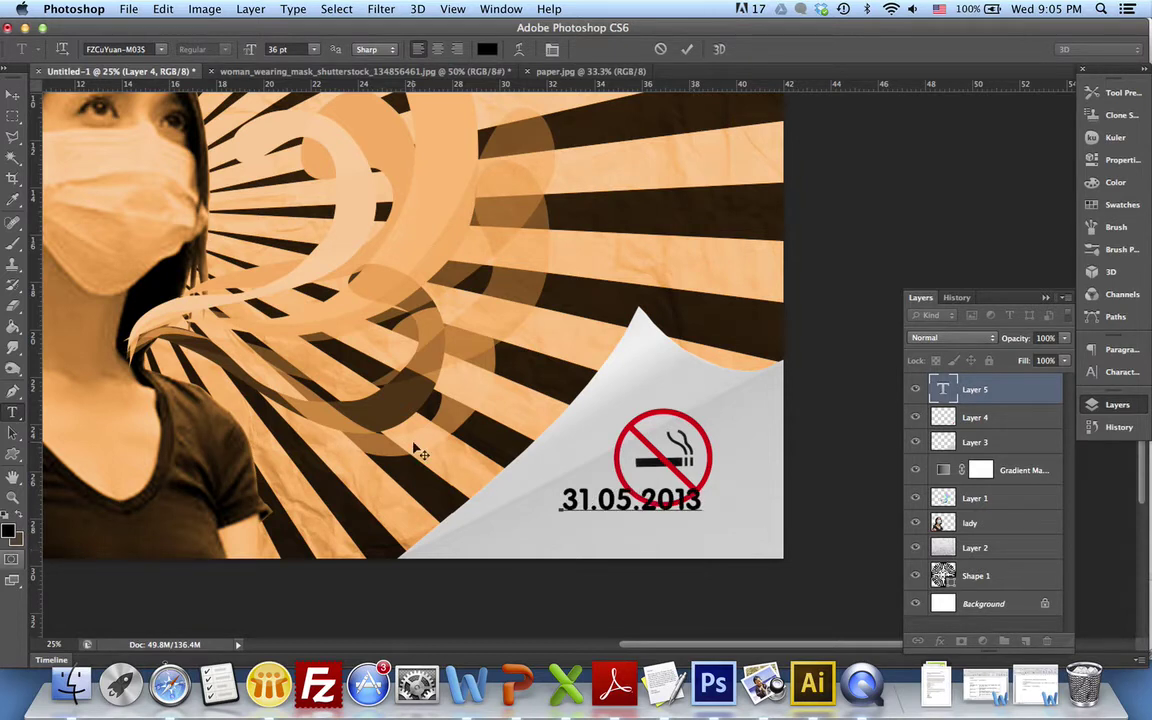
left_click(12, 94)
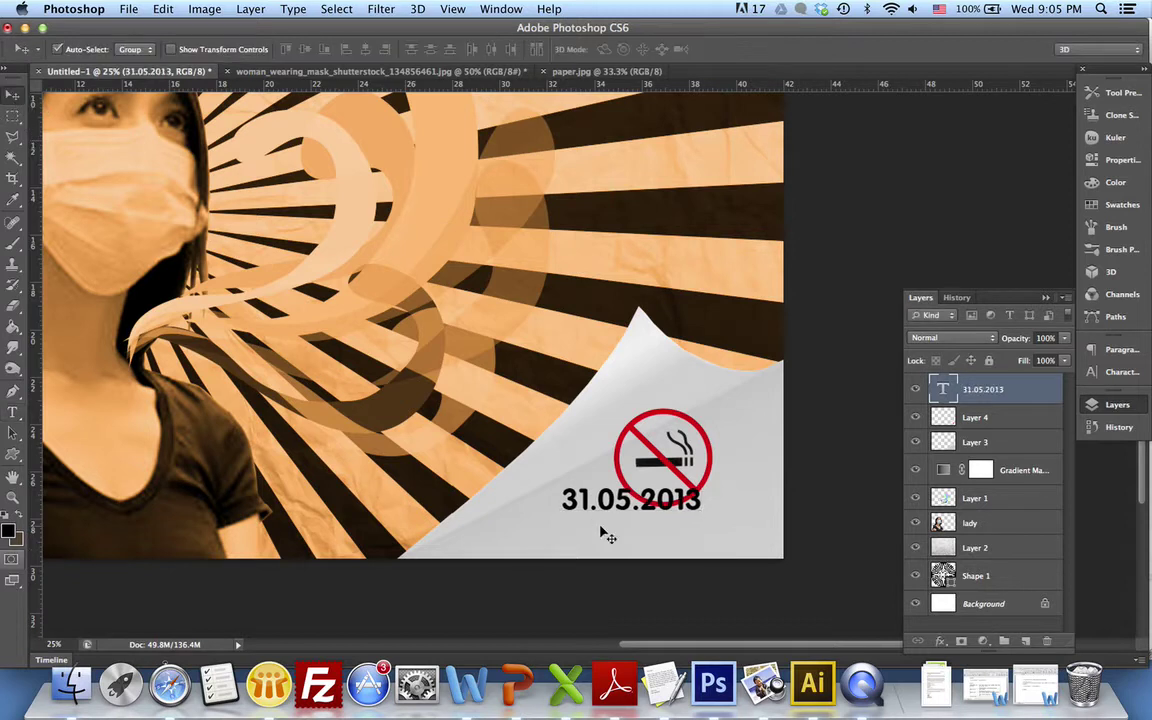
left_click_drag(634, 526, 668, 534)
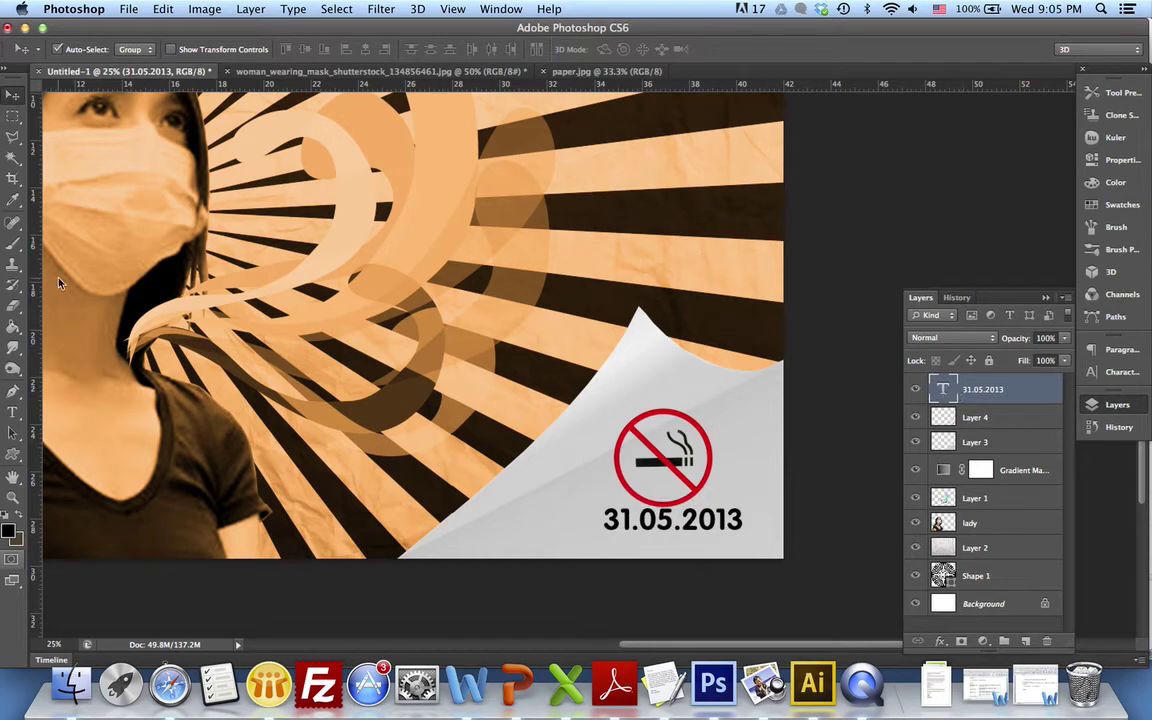
Step: Start a new text layer near the date and enter 世界无烟 using the Pinyin – Simplified input source
left_click(12, 411)
left_click(585, 540)
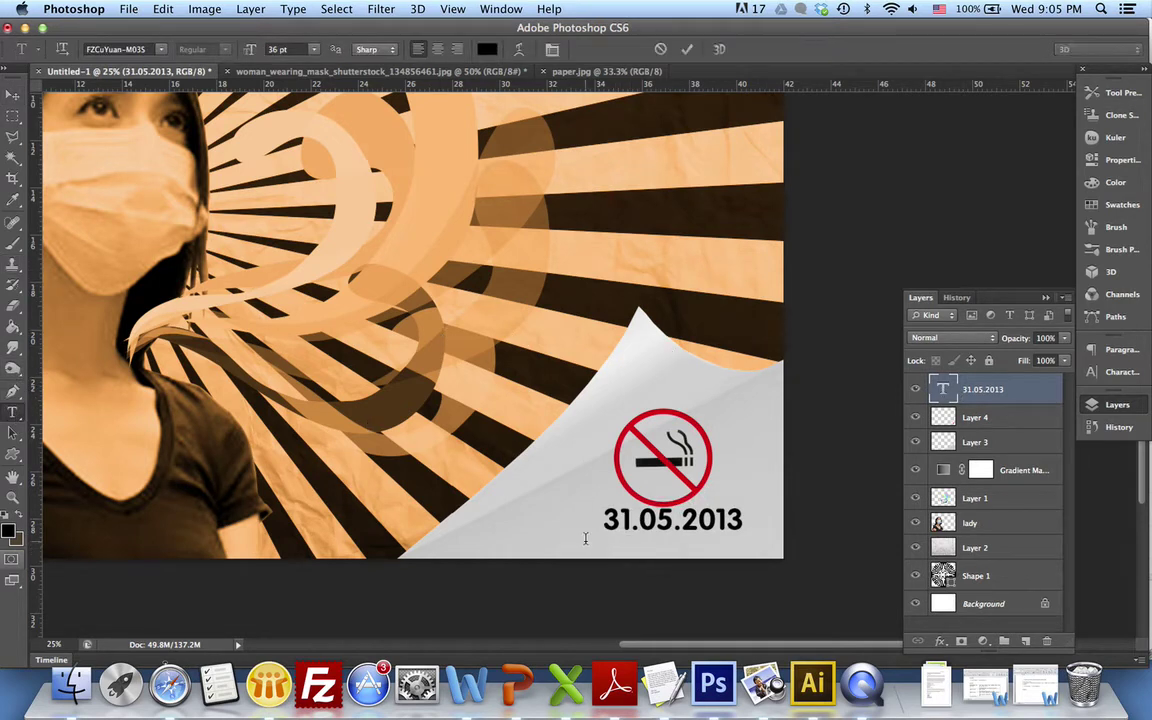
key("ctrl+space")
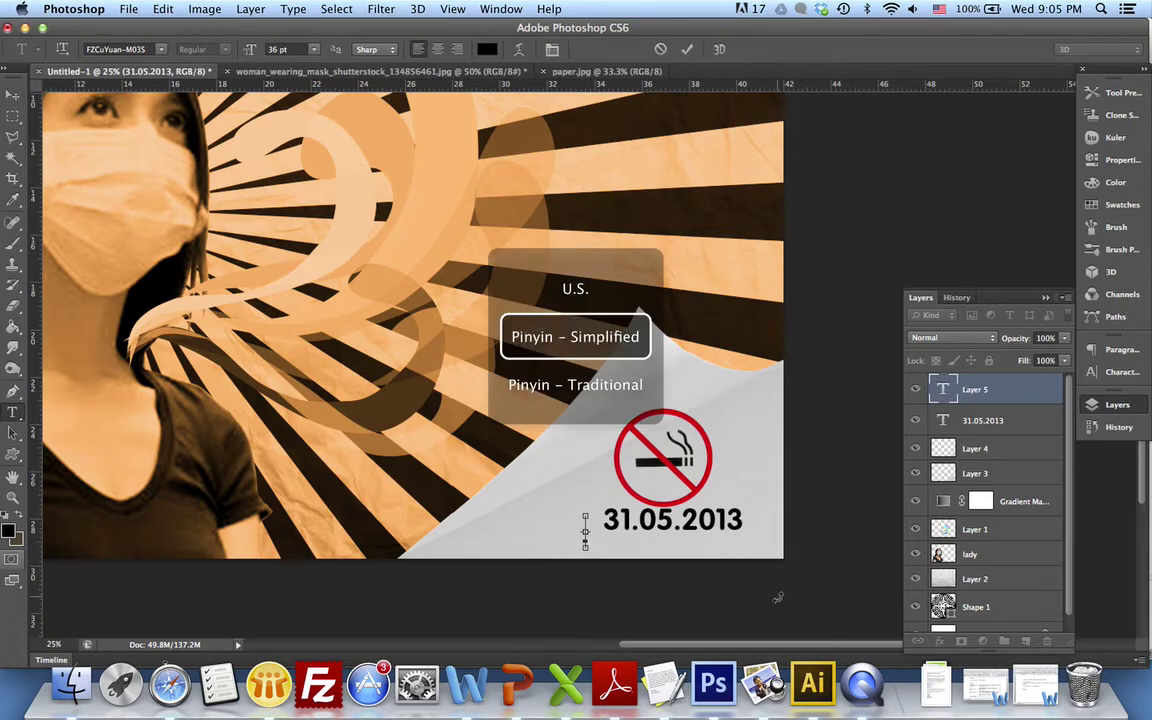
type("shijie")
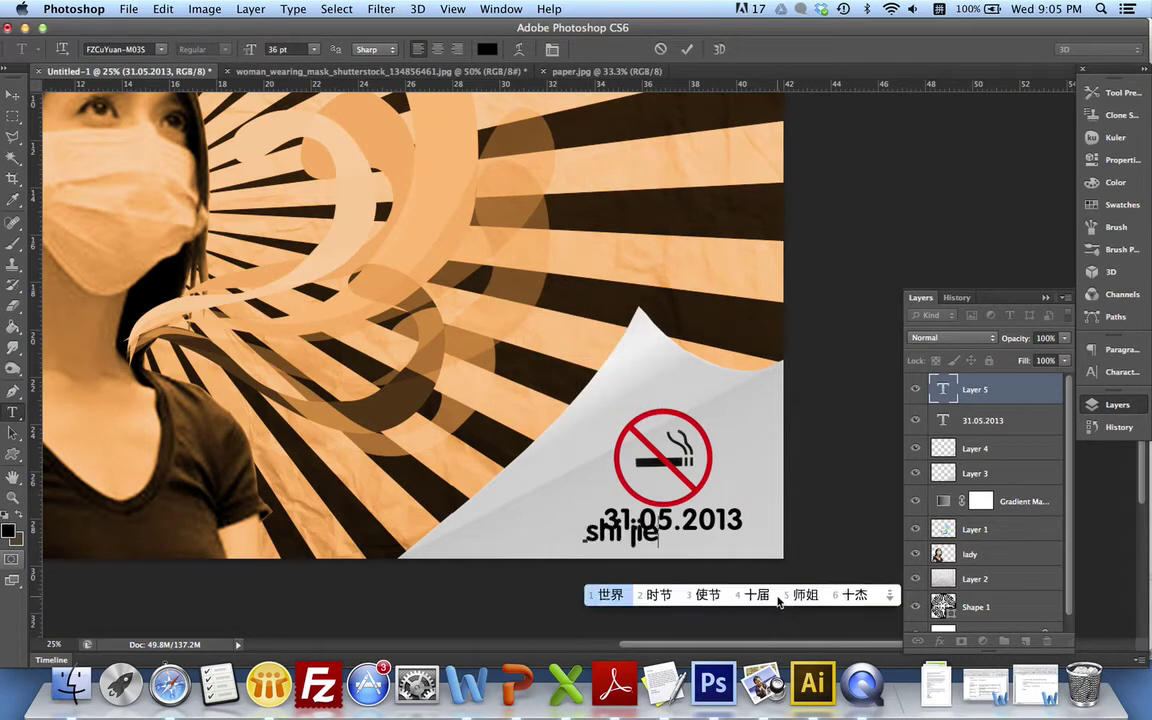
key("space")
type("wuyan")
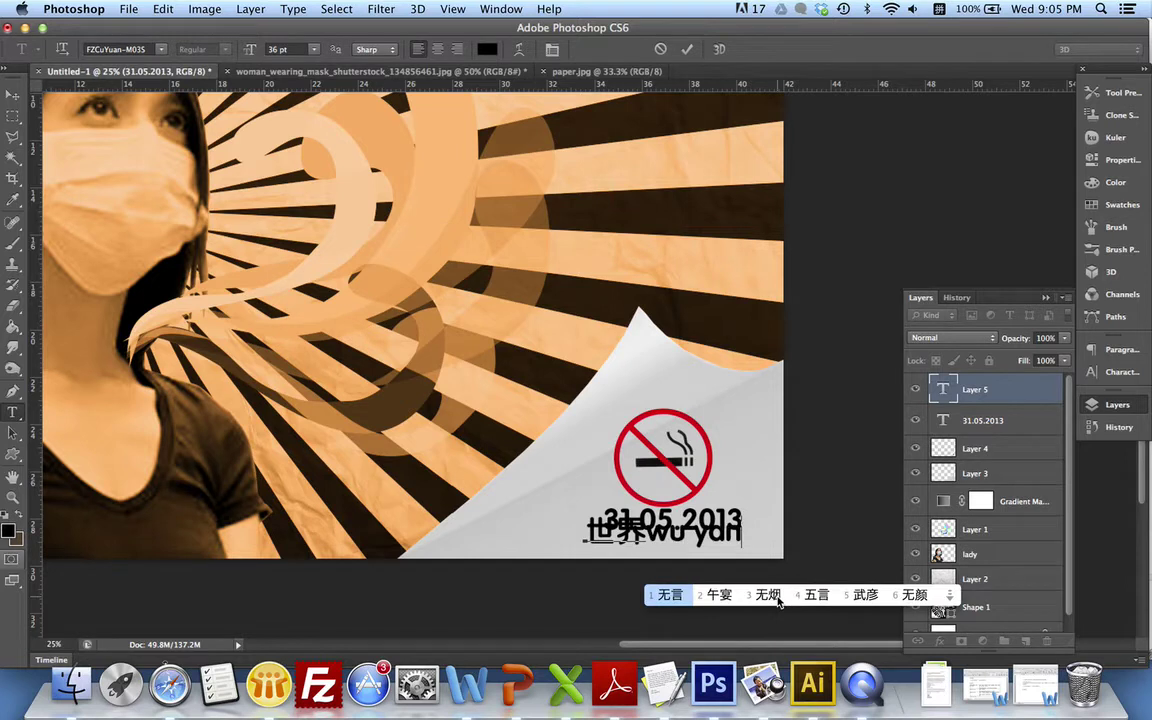
left_click(778, 598)
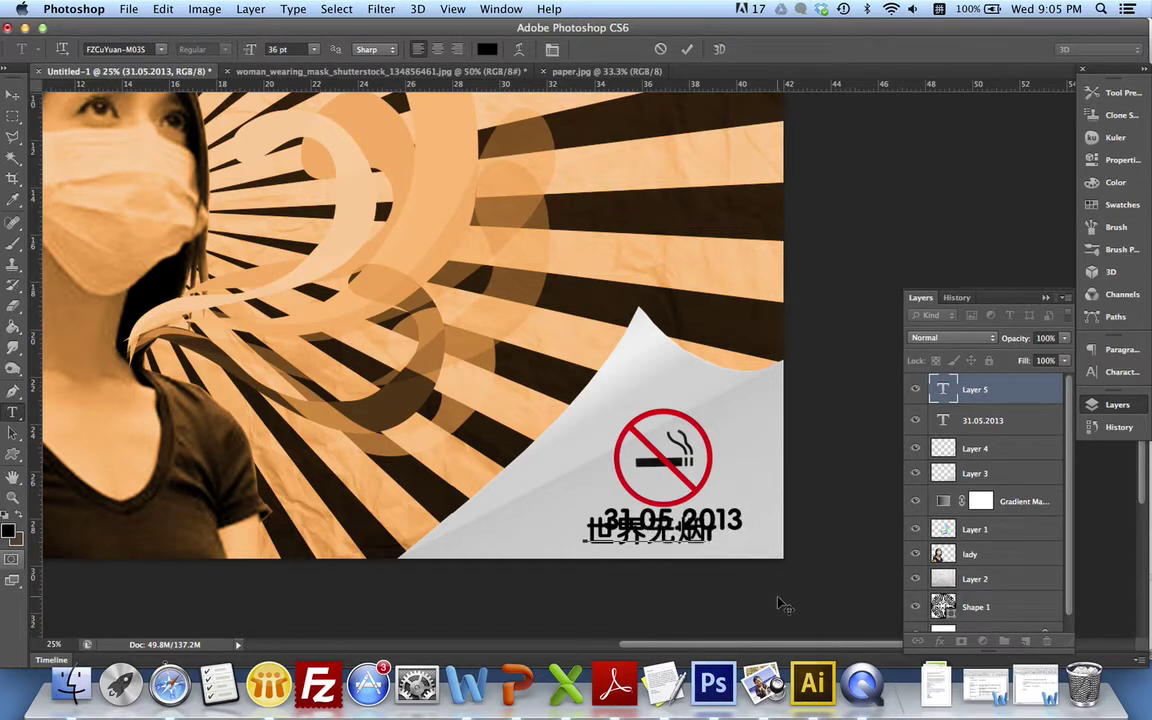
Step: Complete the Chinese text with 日 to read 世界无烟日, and shift it to line up with the date's left edge
type("ri")
key("space")
type("2")
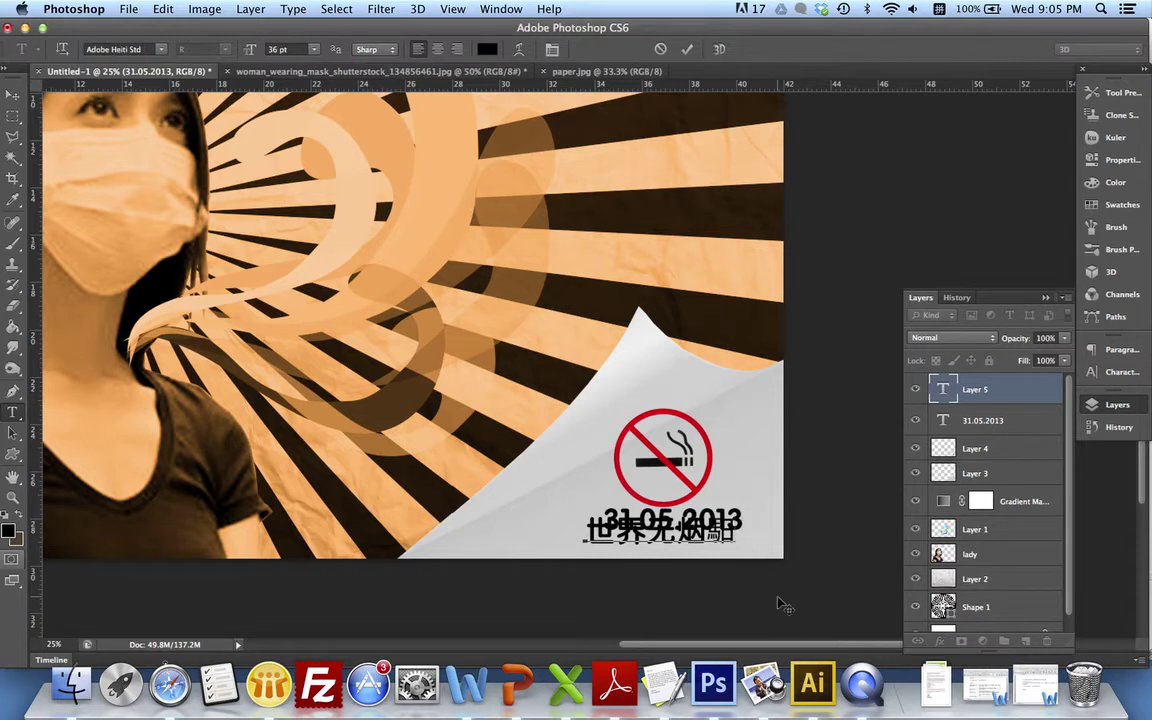
key("BackSpace")
type("r")
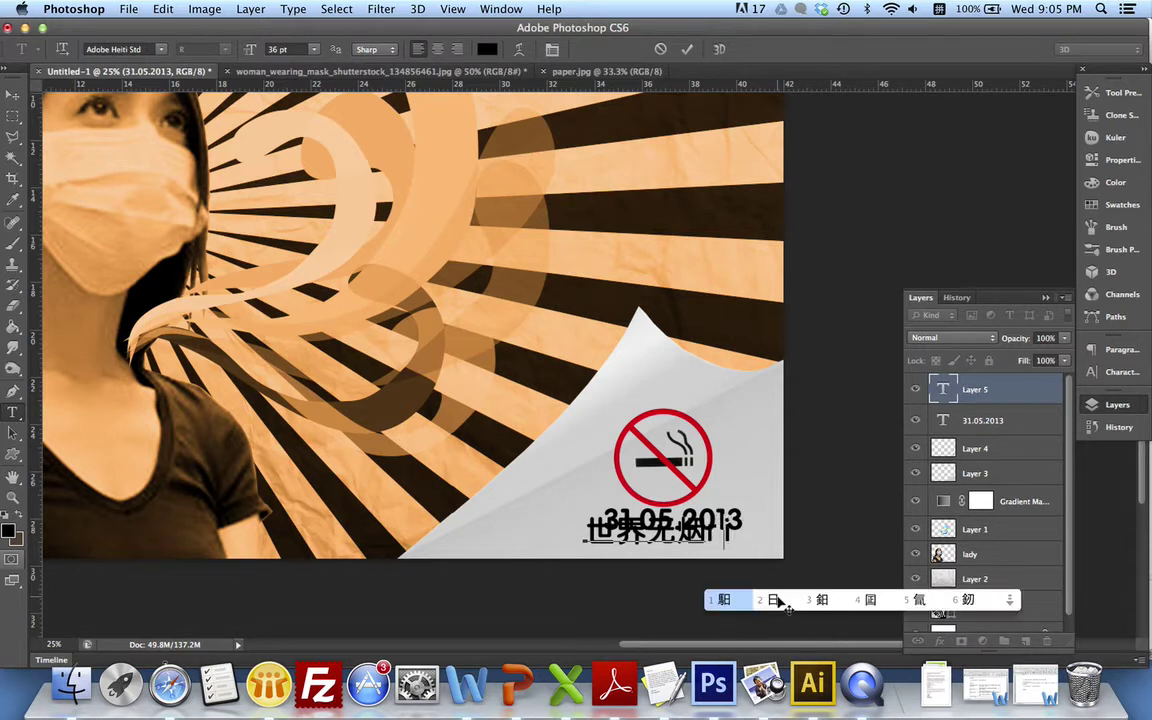
left_click(776, 600)
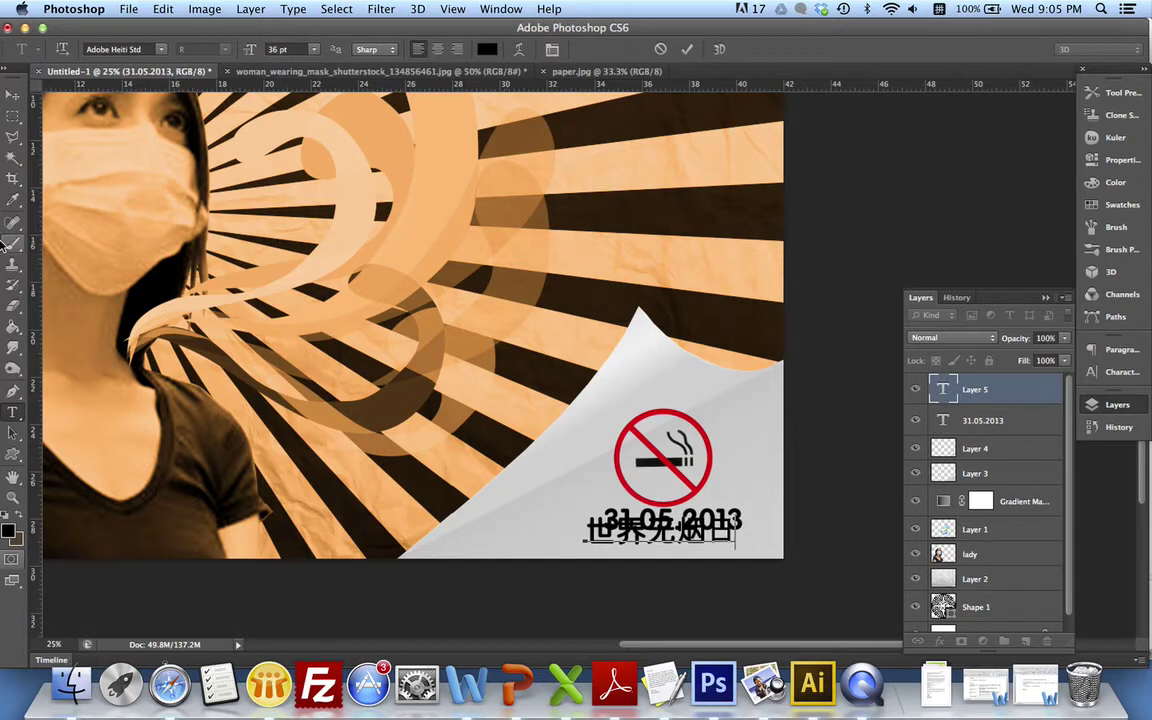
left_click(15, 97)
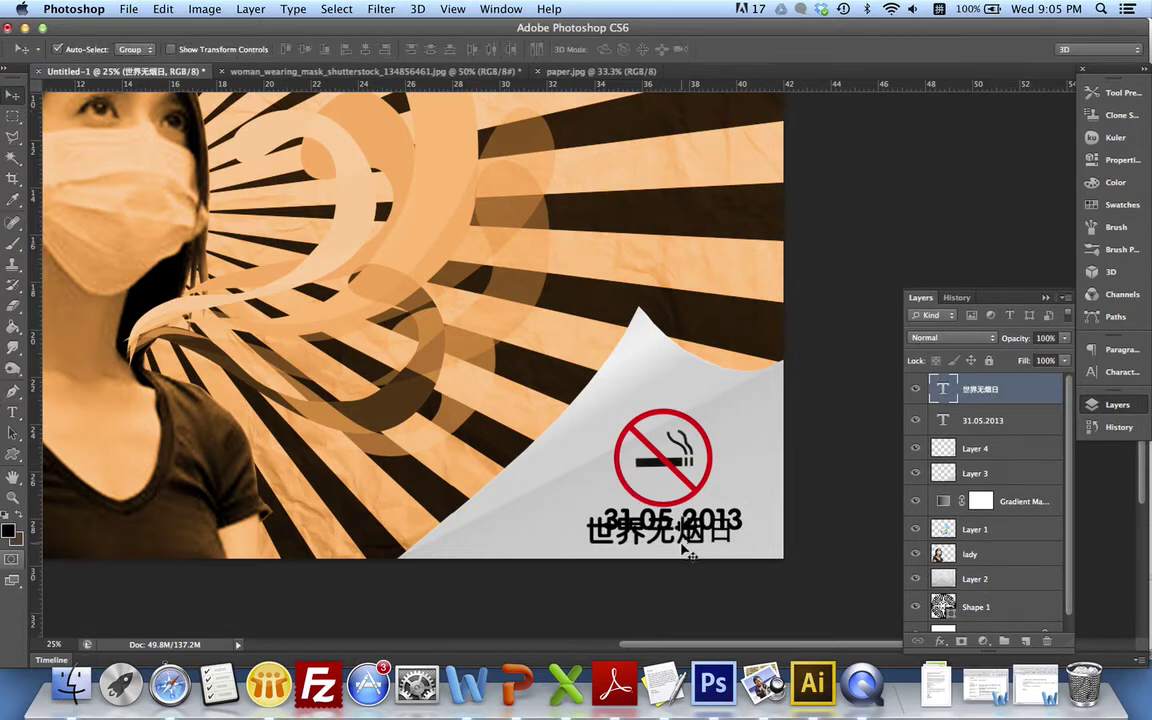
left_click_drag(684, 547, 702, 551)
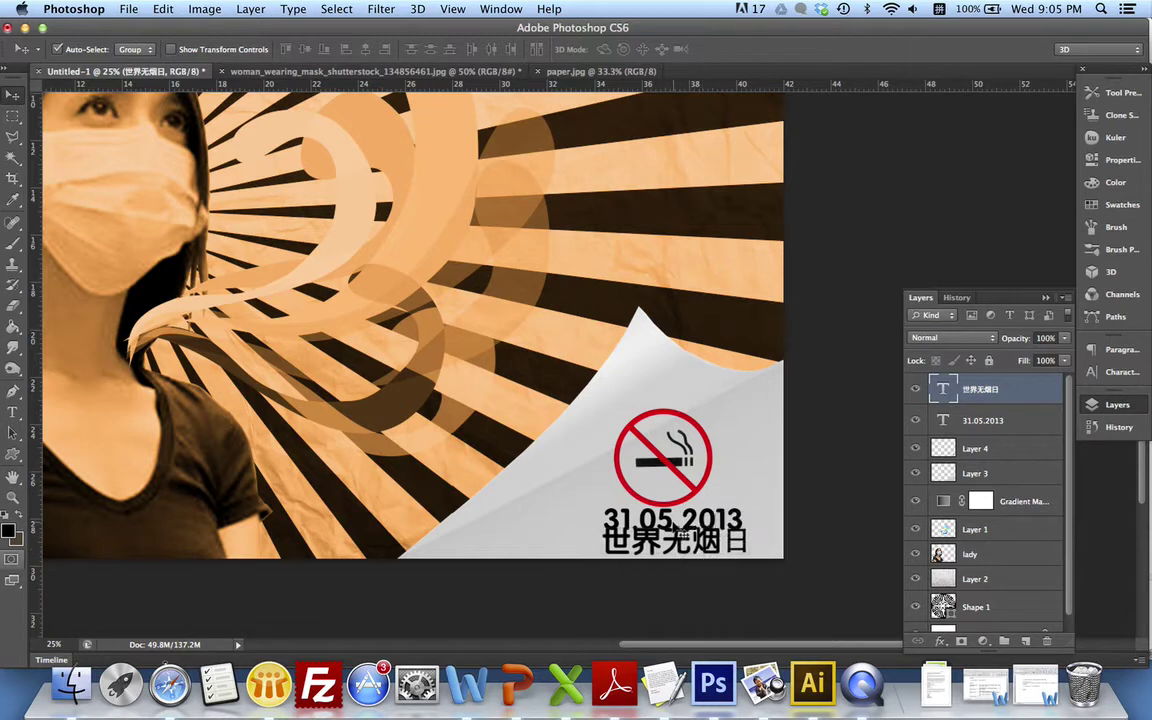
Step: Move the no-smoking sign and the date up slightly so the date clears the Chinese title
mouse_move(690, 502)
left_mouse_down()
mouse_move(694, 490)
mouse_move(705, 511)
mouse_move(689, 510)
left_mouse_up()
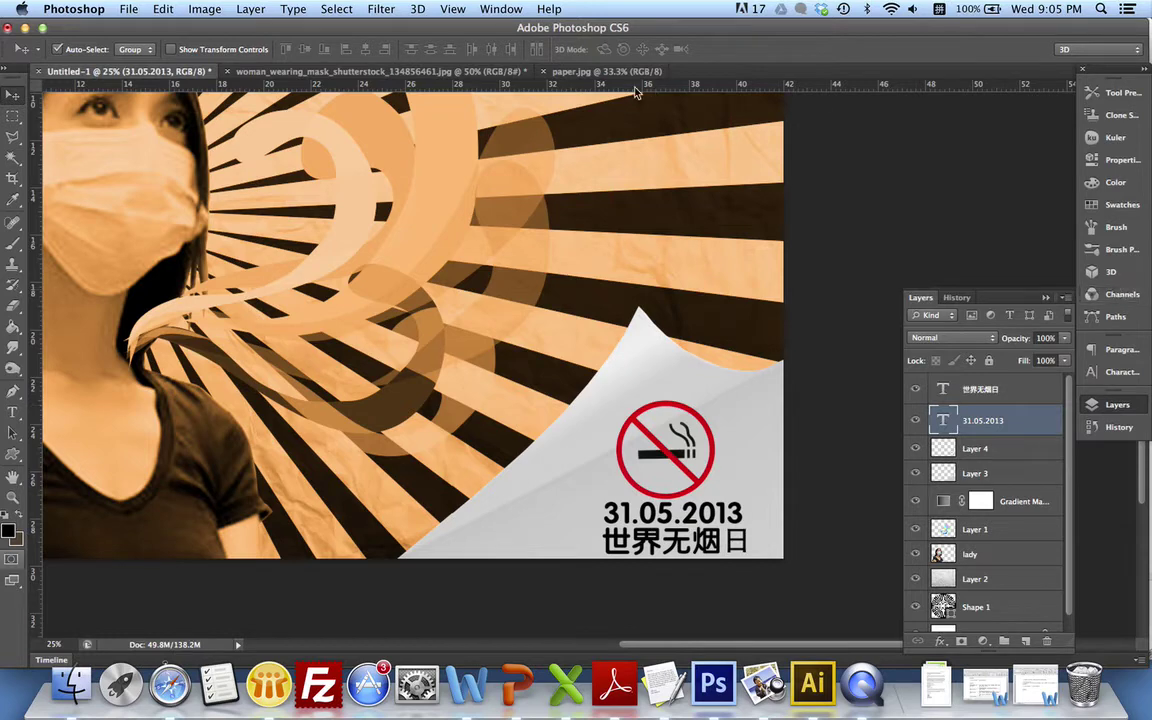
left_click(500, 9)
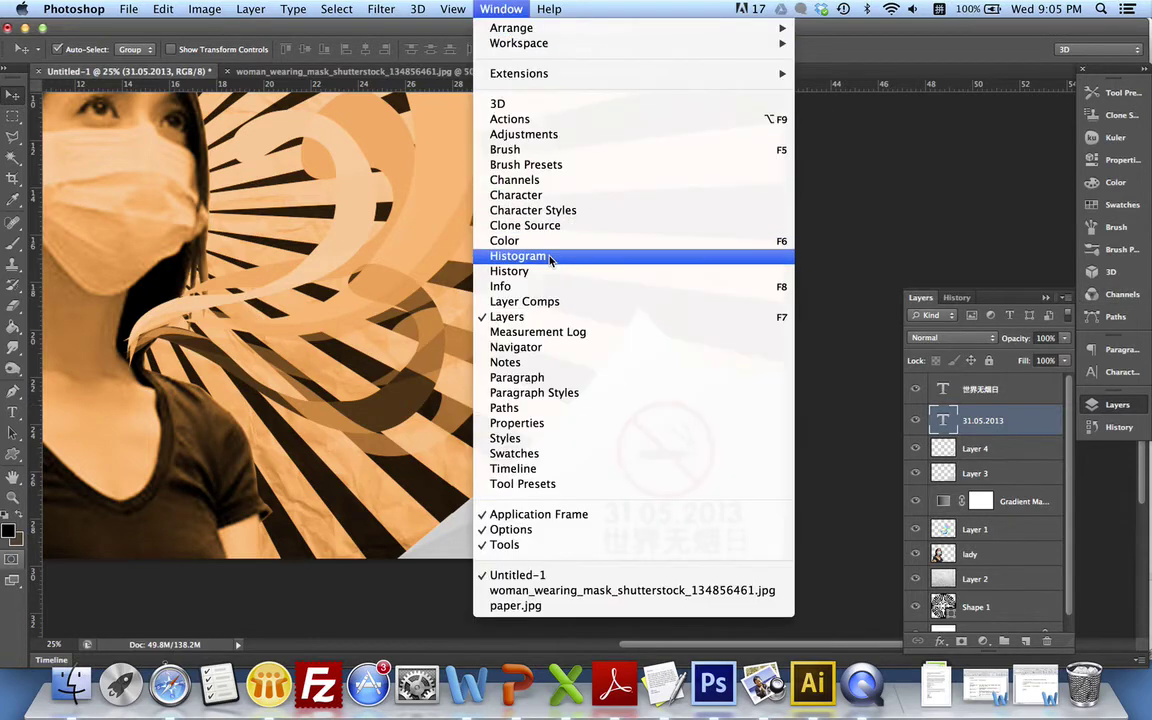
left_click(586, 210)
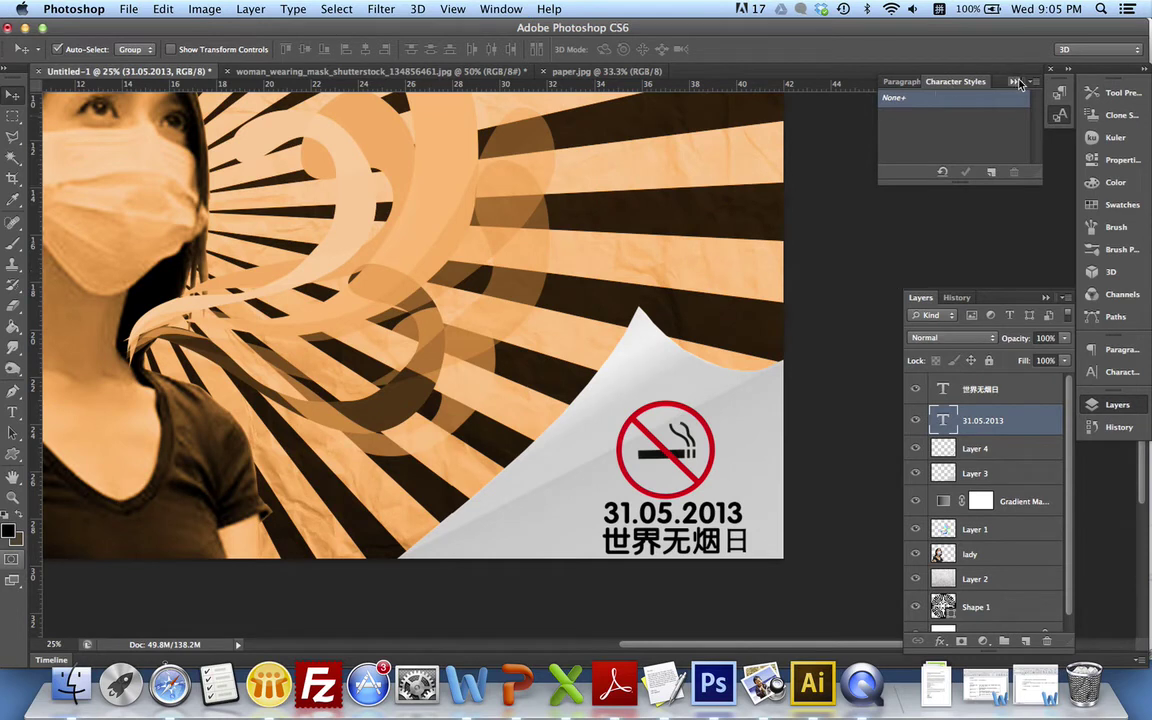
left_click(1014, 84)
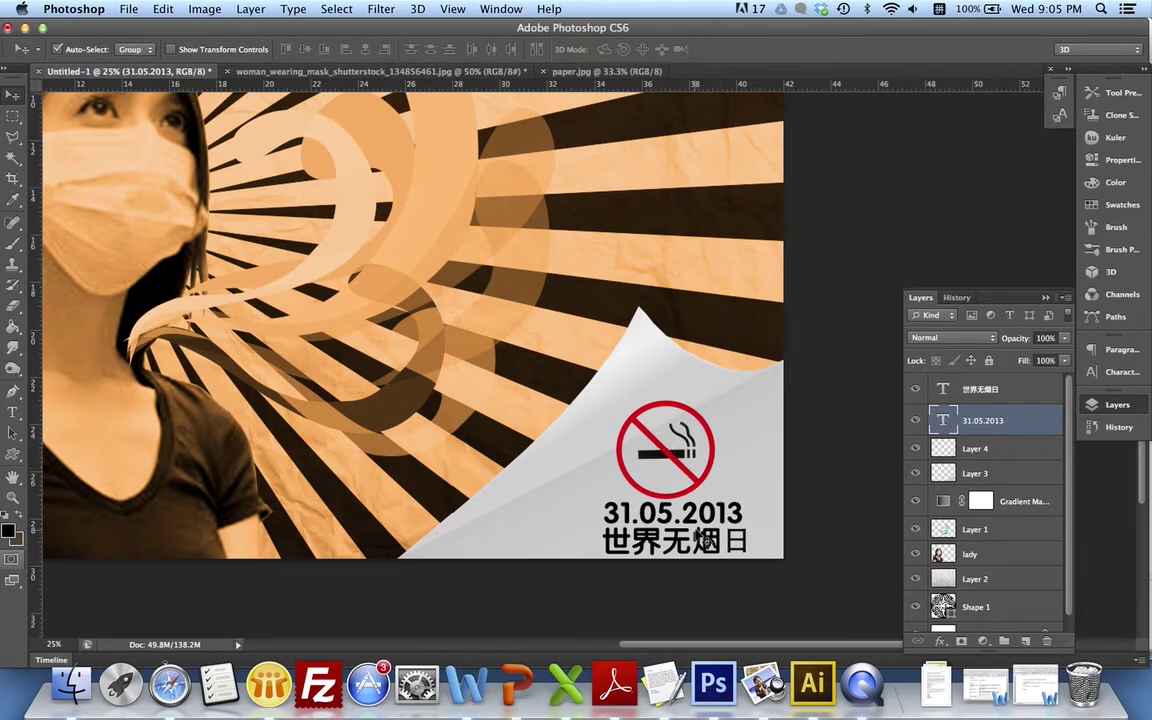
Step: Set the 31.05.2013 date text to 30 pt with a tracking of 100
left_click(501, 9)
left_click(533, 196)
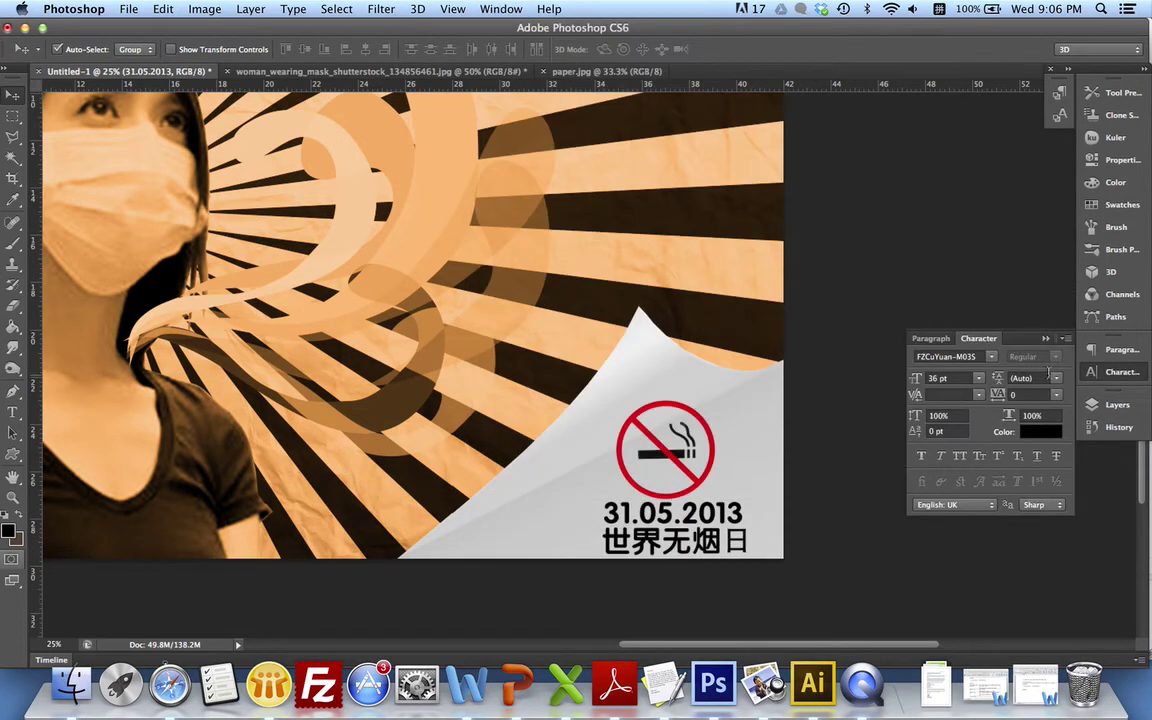
left_click(978, 378)
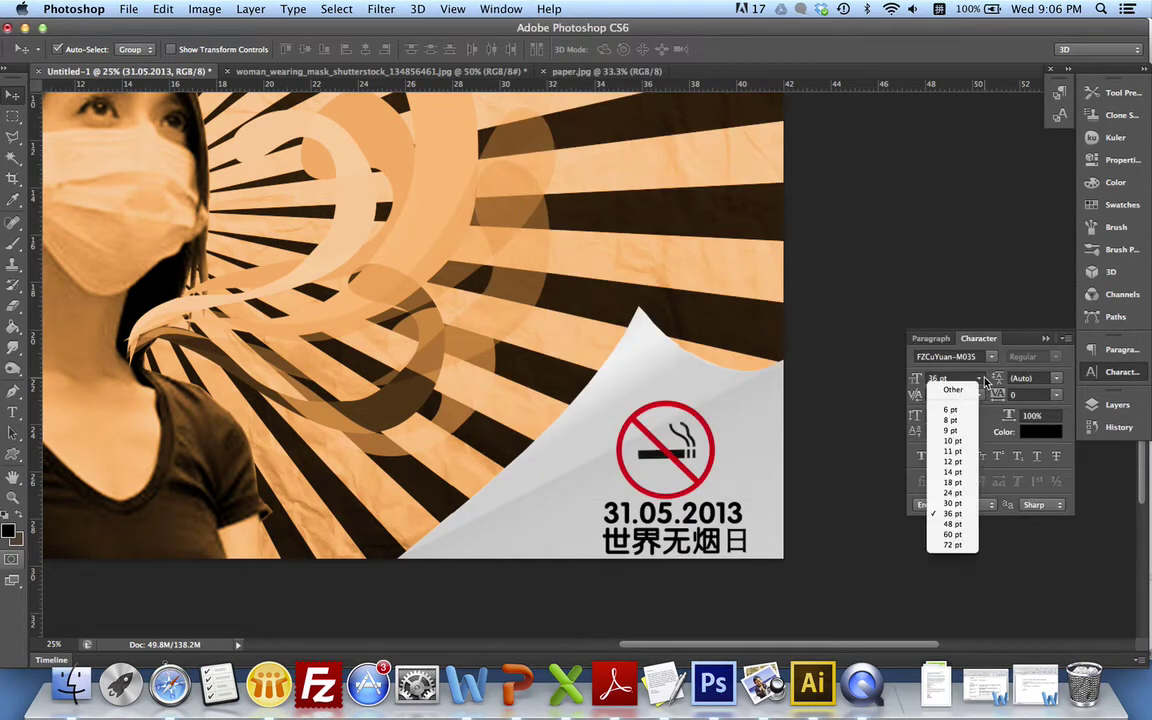
left_click(961, 504)
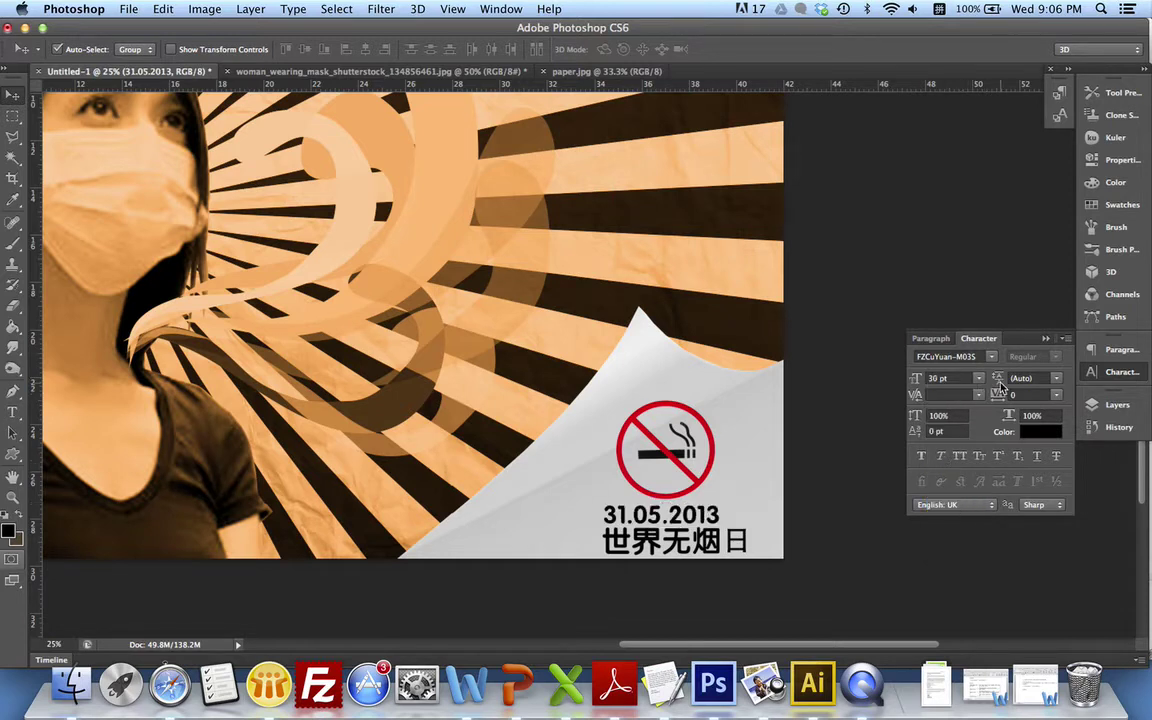
left_click(1057, 395)
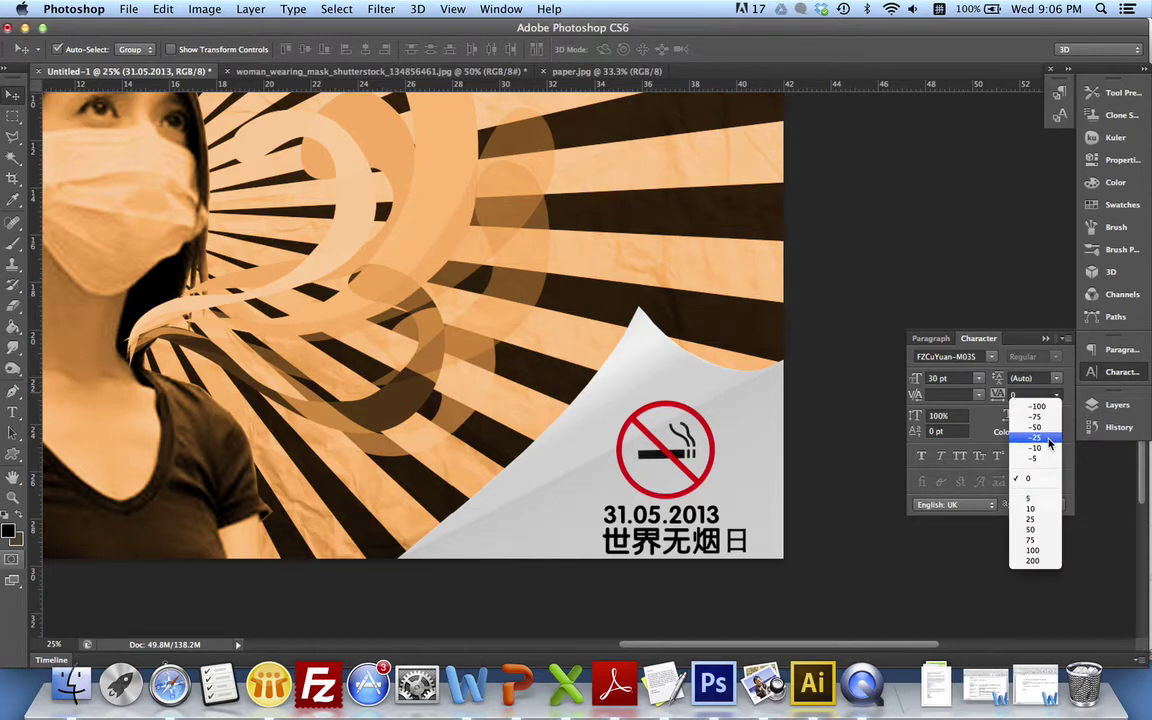
key("Escape")
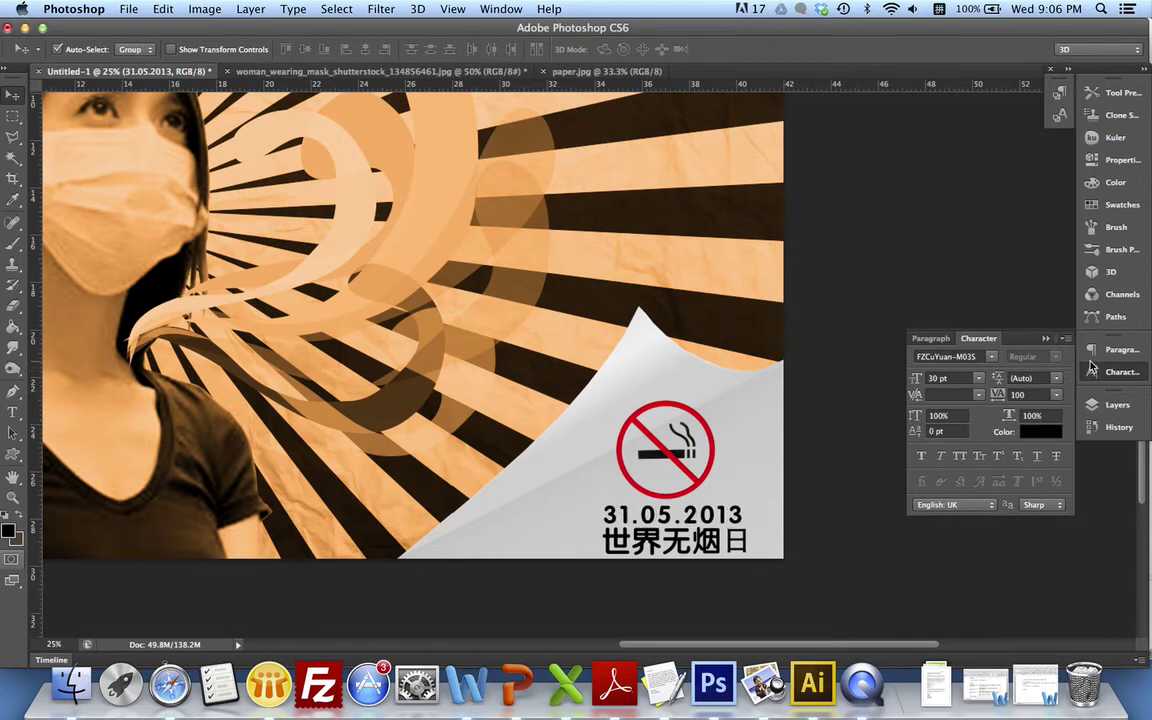
Step: Change the date text's colour to dark grey #565555
left_click(1038, 431)
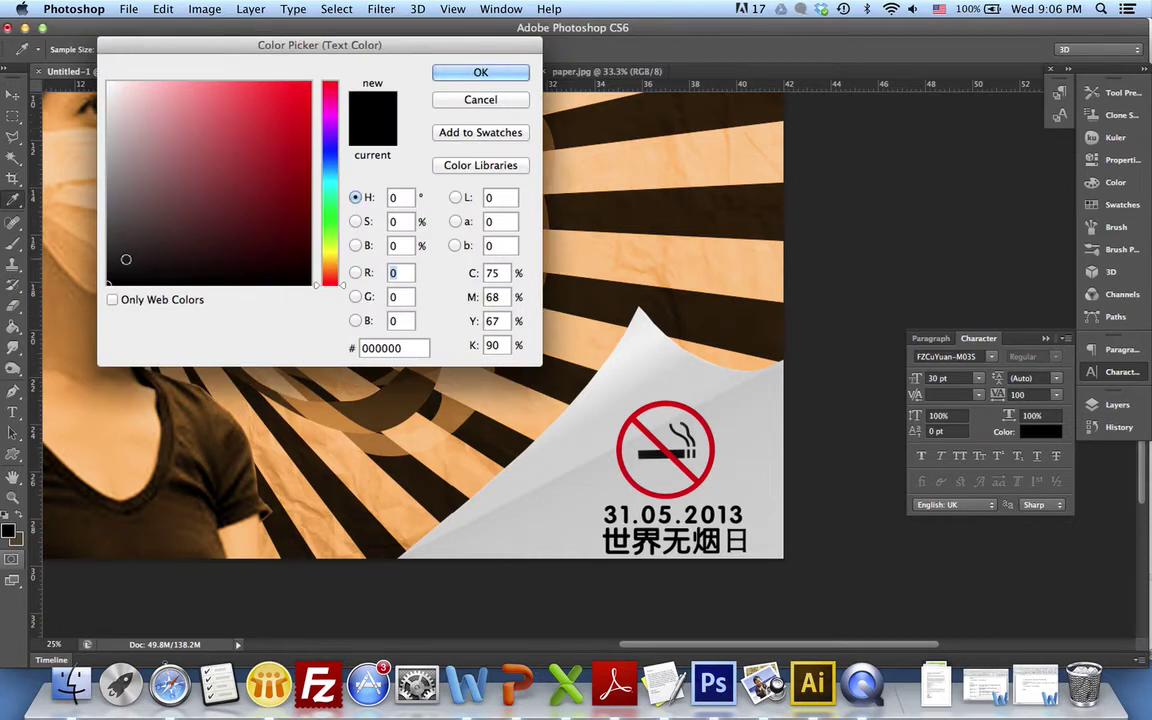
left_click_drag(118, 257, 104, 234)
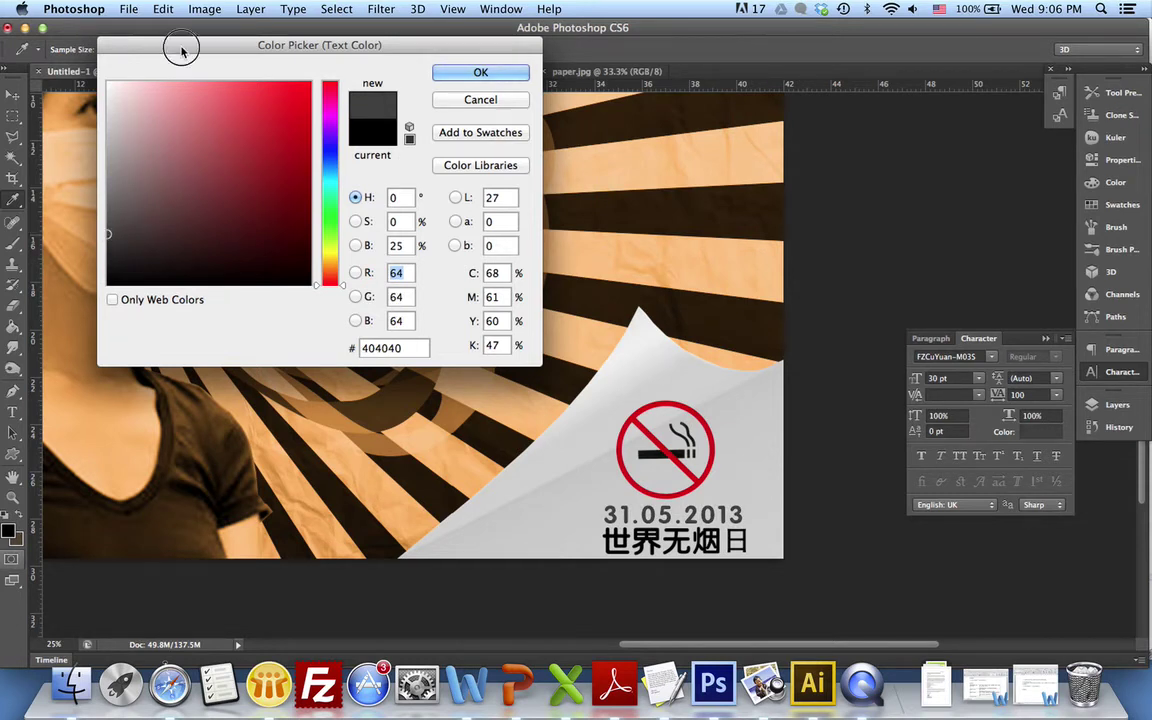
left_click_drag(181, 50, 178, 124)
mouse_move(96, 273)
left_mouse_down()
mouse_move(105, 302)
mouse_move(106, 290)
left_mouse_up()
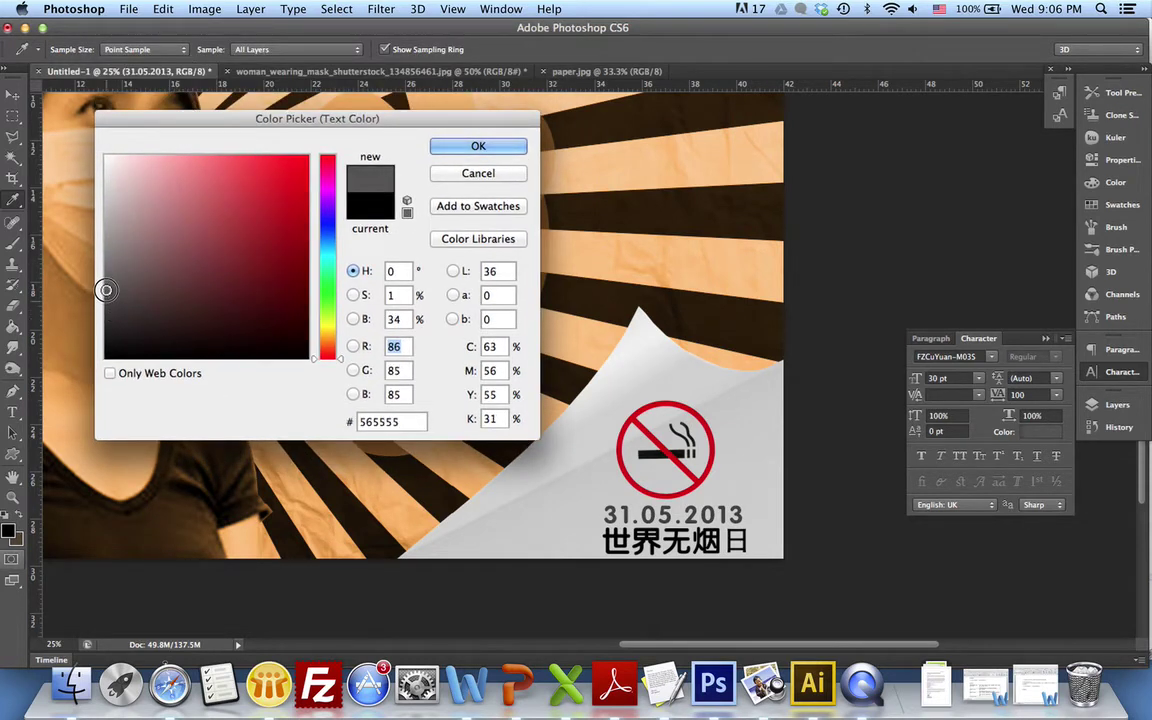
left_click(482, 148)
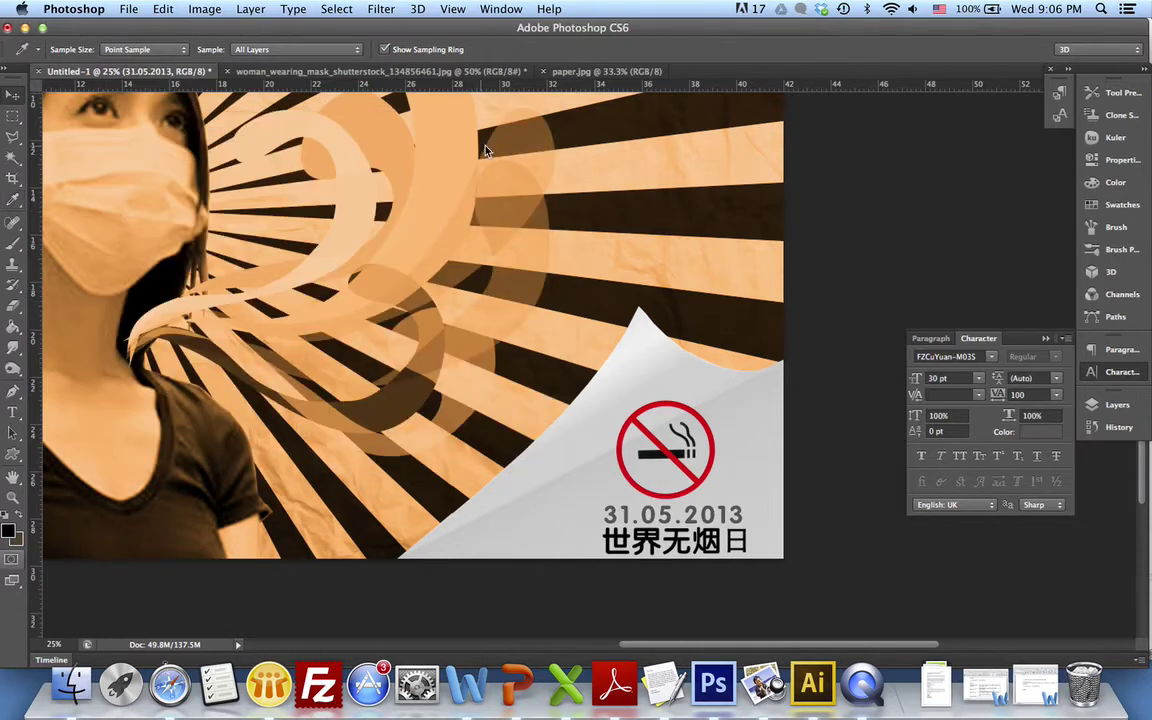
Step: Scale the 世界无烟日 title down to about 97.5% so its width matches the date above
key("v")
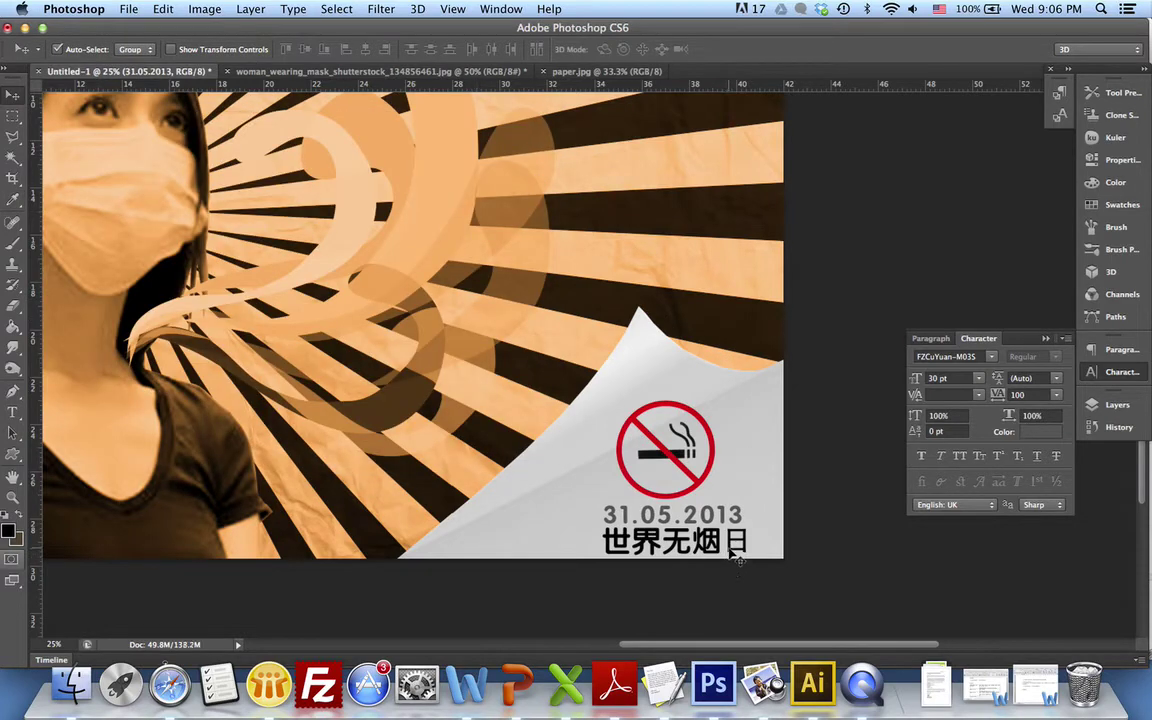
left_click(737, 558)
key("super+t")
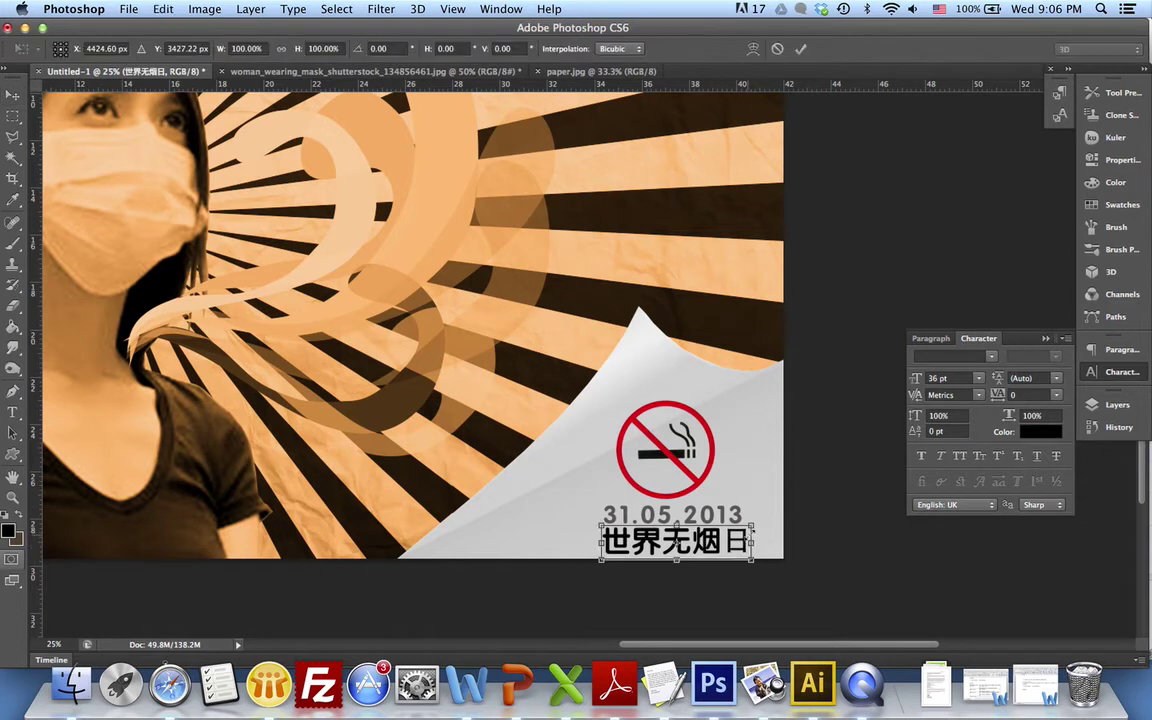
left_click(754, 527)
left_click_drag(754, 527, 751, 522)
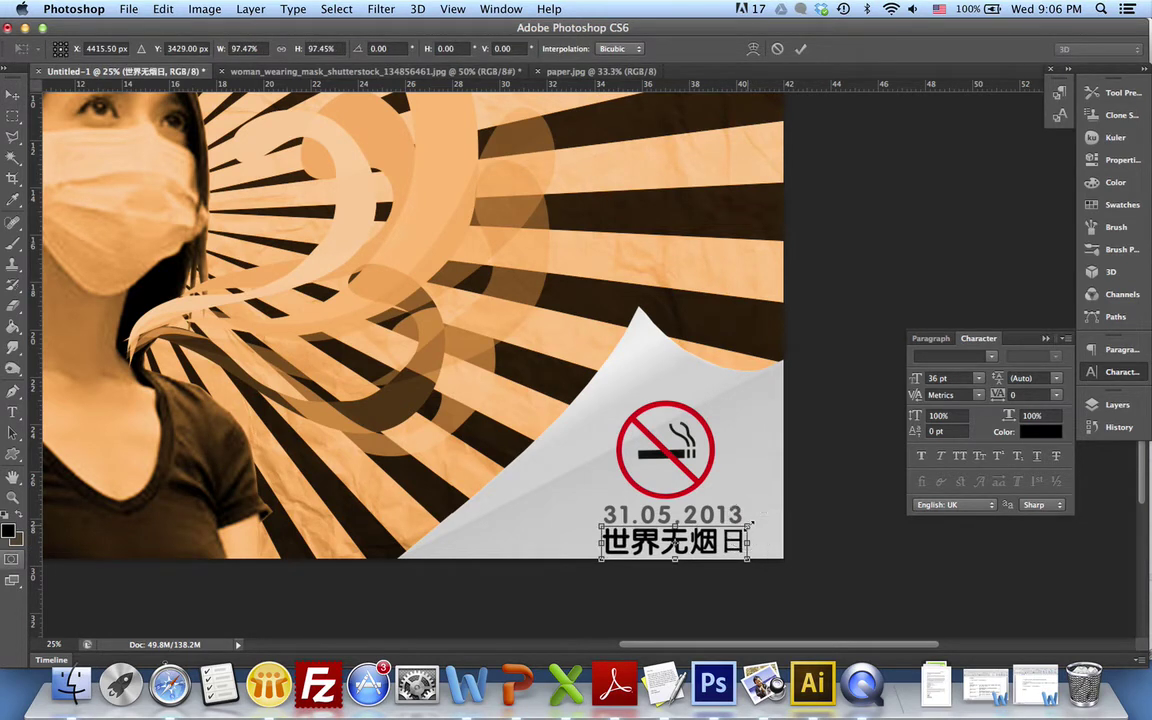
key("Return")
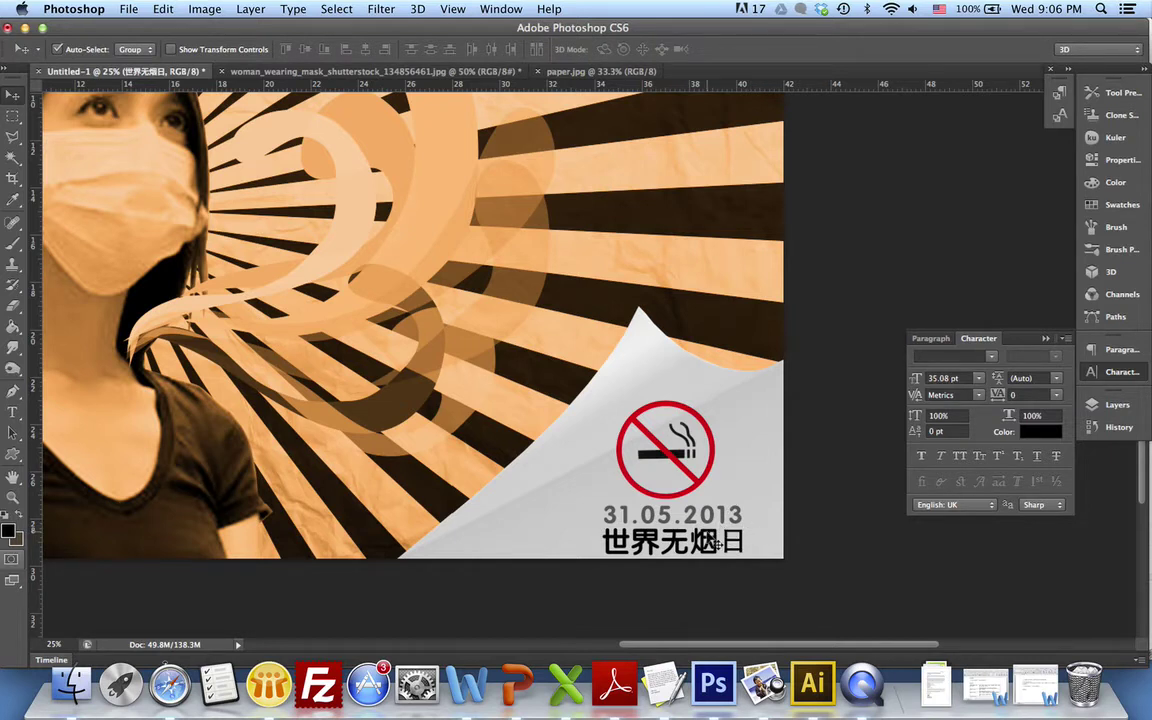
Step: Shift the Chinese title up slightly, and nudge the date up and to the right to rebalance the spacing
left_click_drag(717, 543, 717, 539)
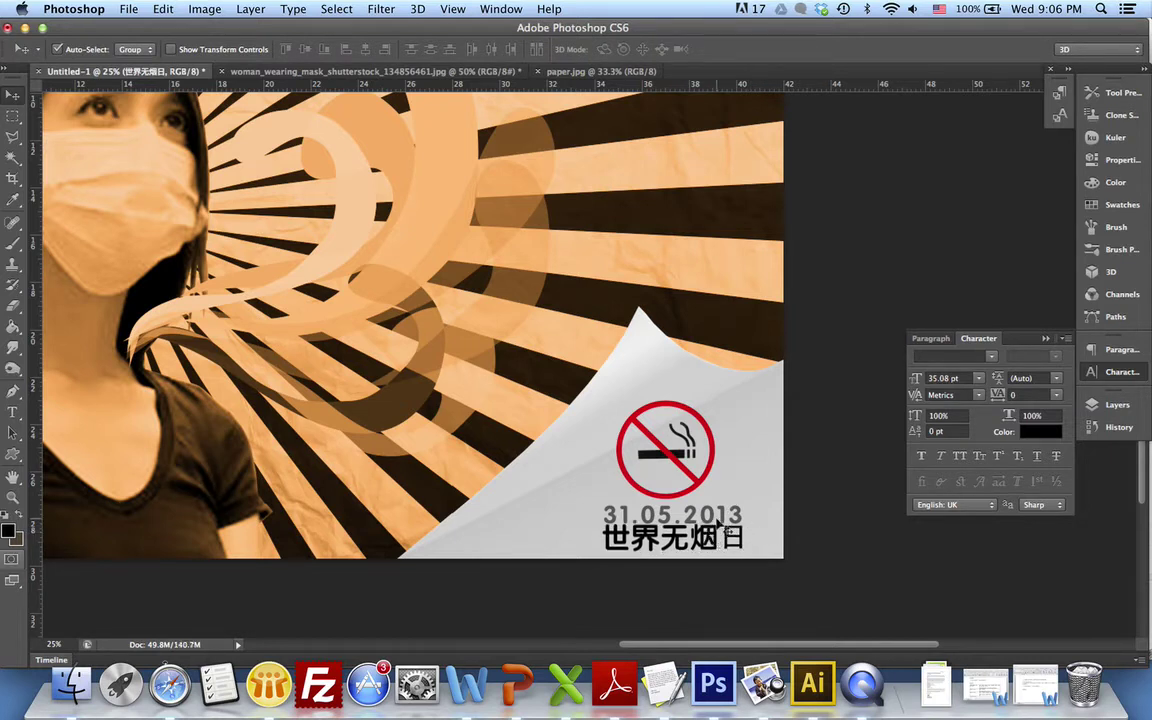
left_click(660, 478)
key("Up")
key("Up")
key("Right")
key("Right")
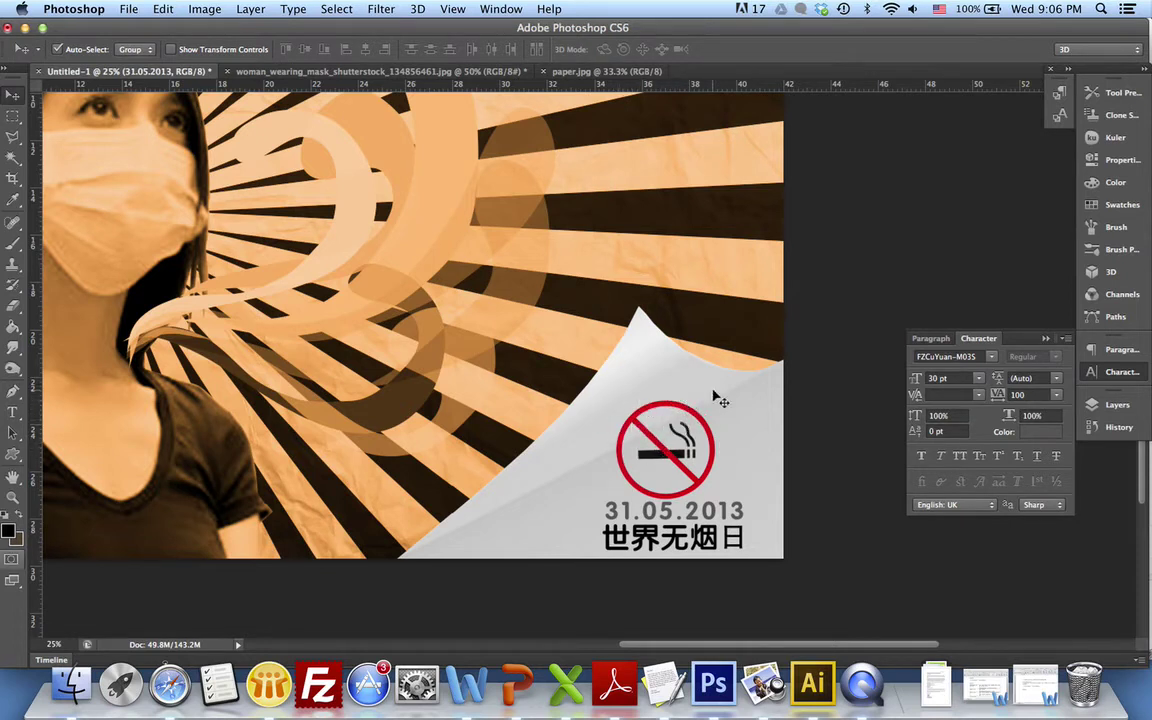
Step: Hide and reshow Layer 4 to identify its content, and select the lady layer
left_click(1117, 404)
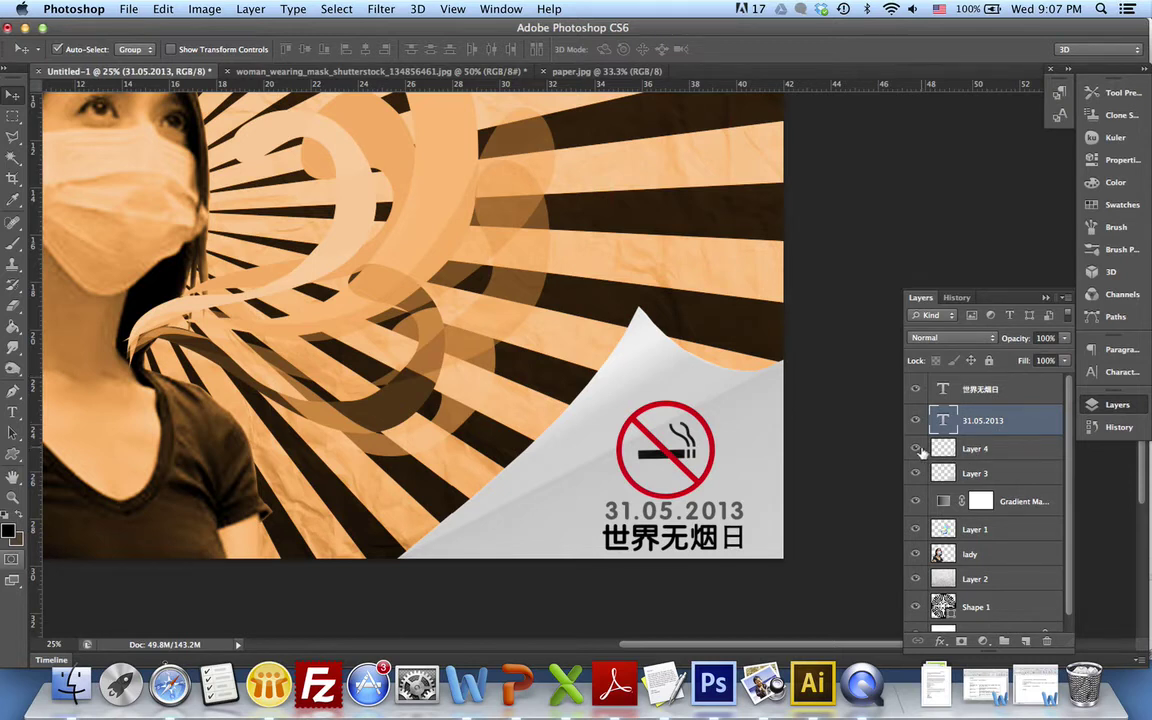
left_click(915, 448)
left_click(915, 448)
left_click(987, 452)
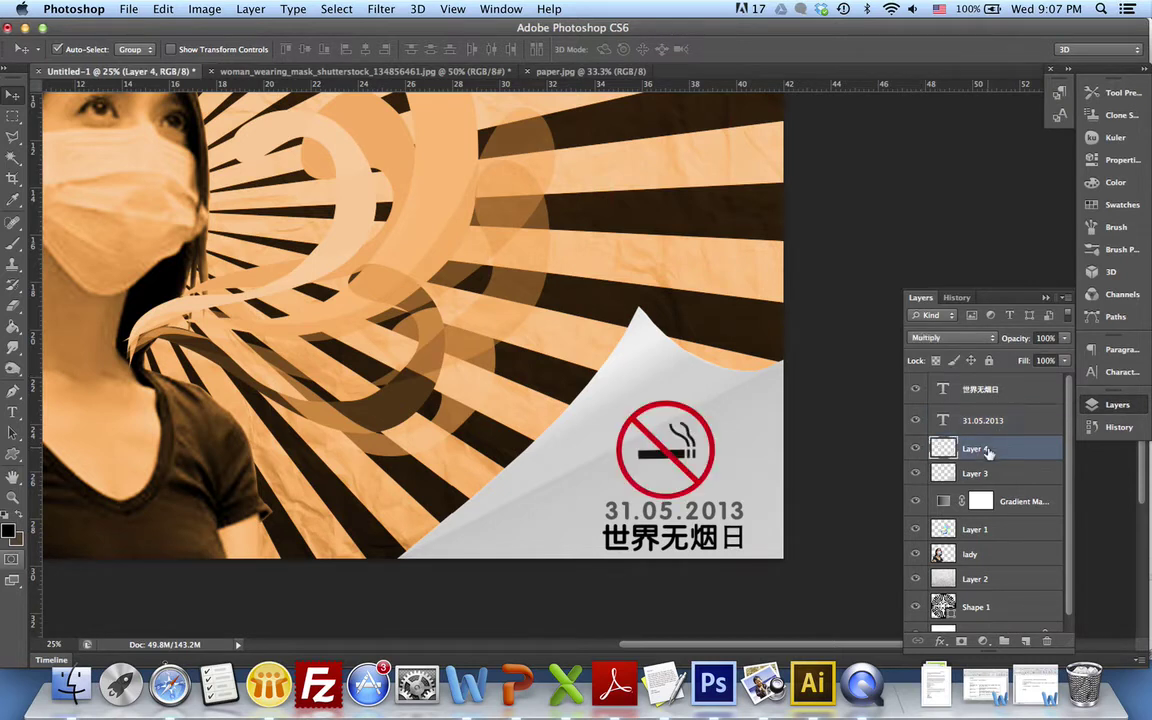
left_click(979, 562)
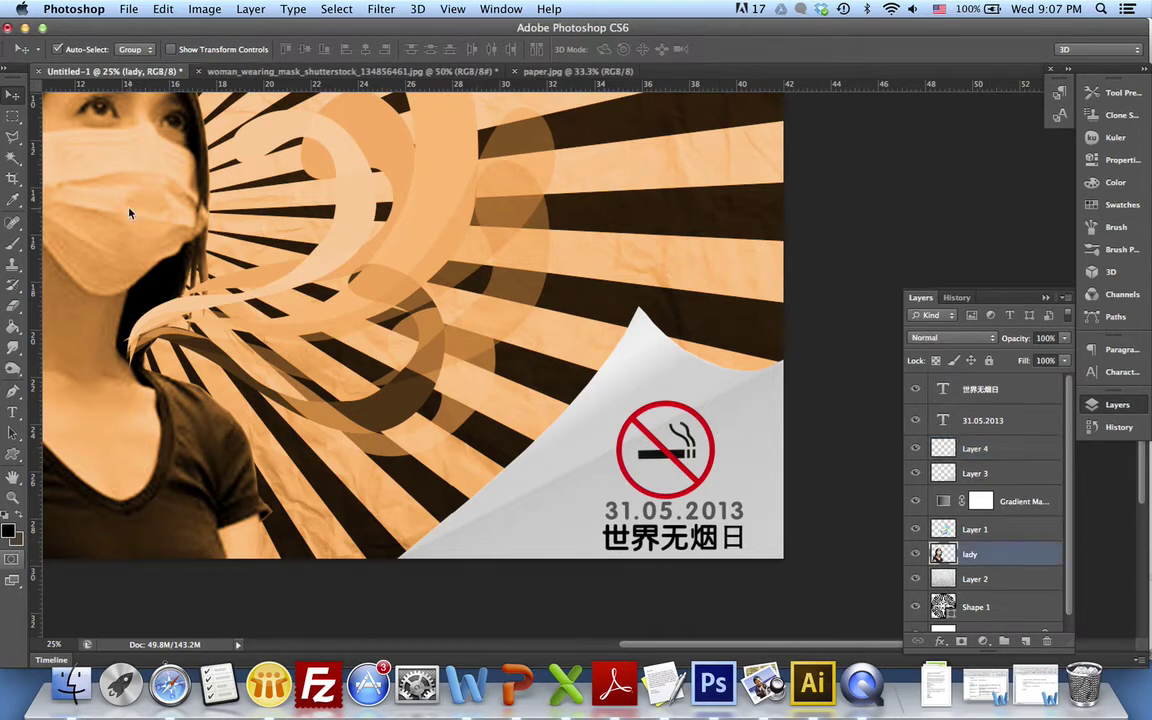
Step: Outline a closed Polygonal Lasso selection over the lower right part of the no-smoking sign and the top of the date
left_click(10, 137)
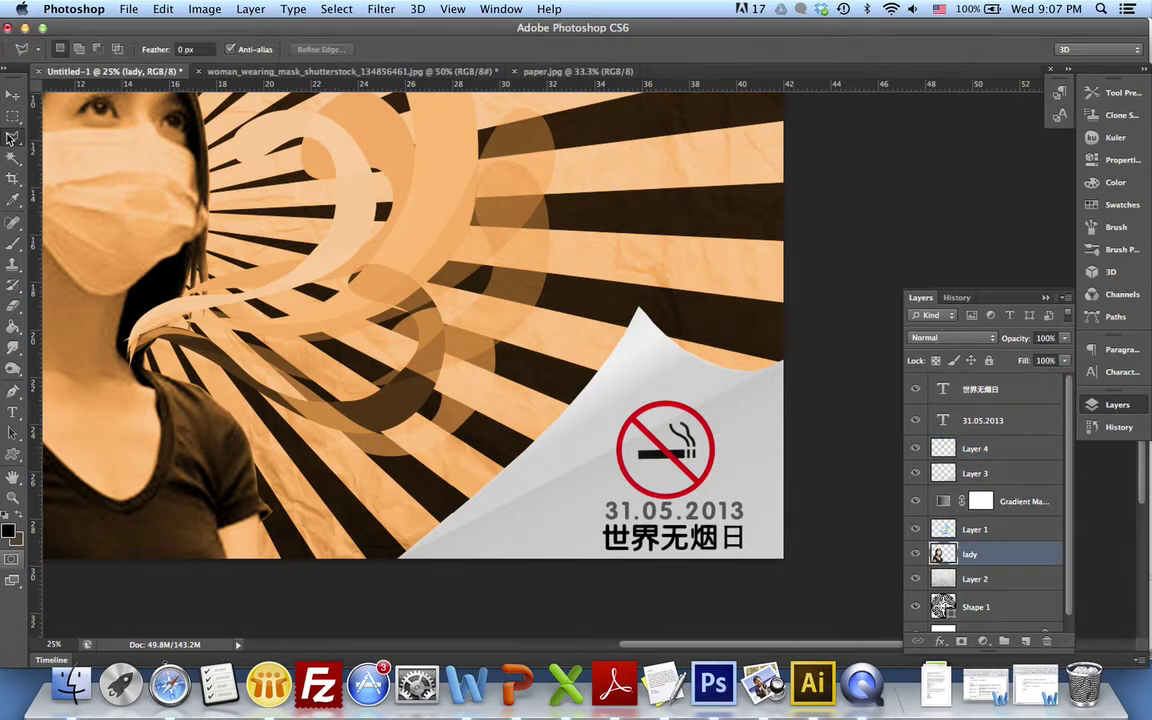
left_click(594, 459)
left_click(728, 392)
left_click(770, 470)
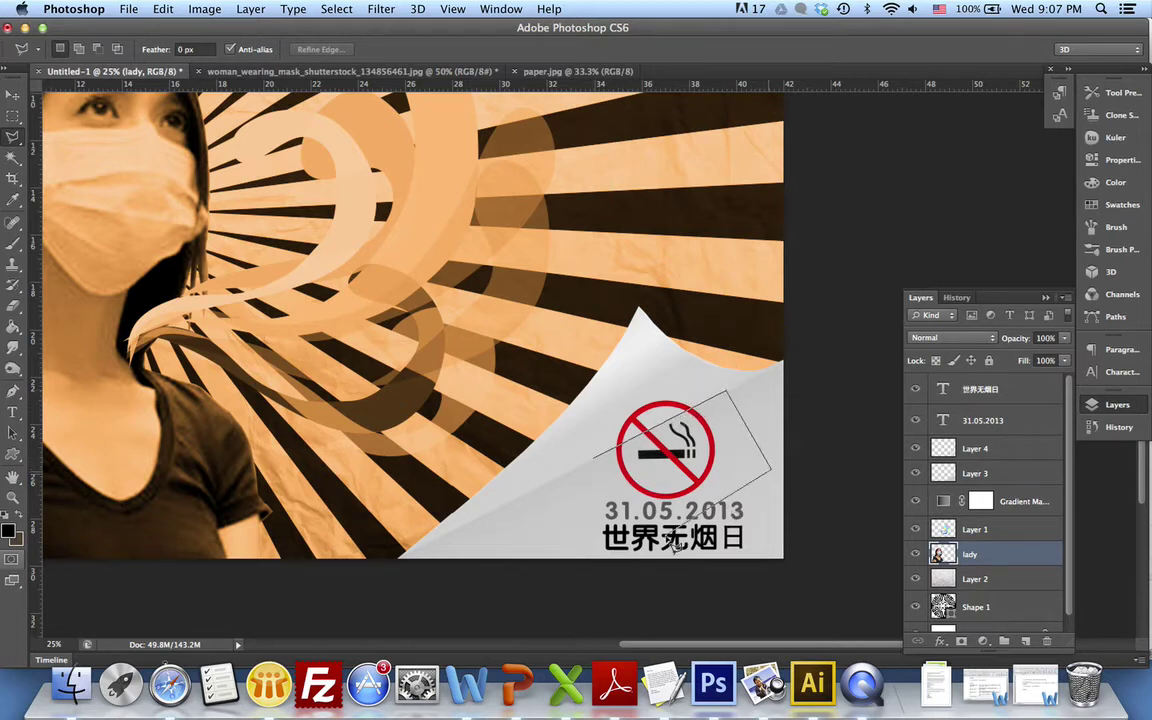
left_click(596, 507)
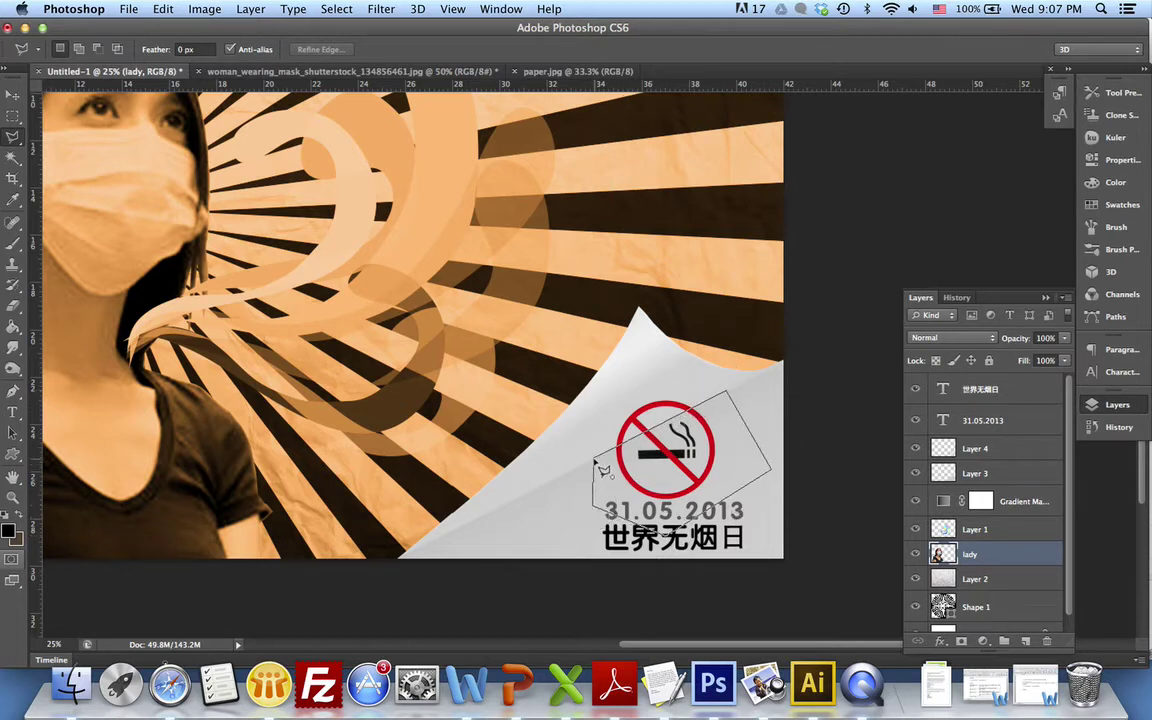
left_click(598, 465)
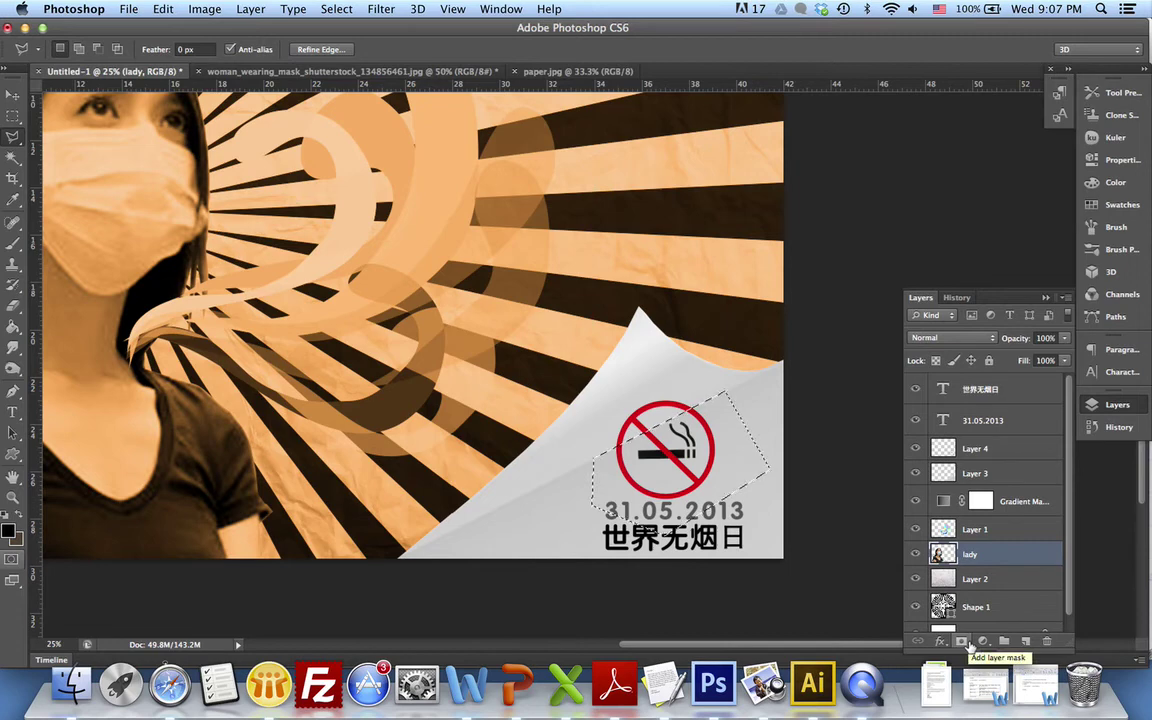
Step: Try adding a layer mask from the selection to the lady layer, and undo it
left_click(963, 641)
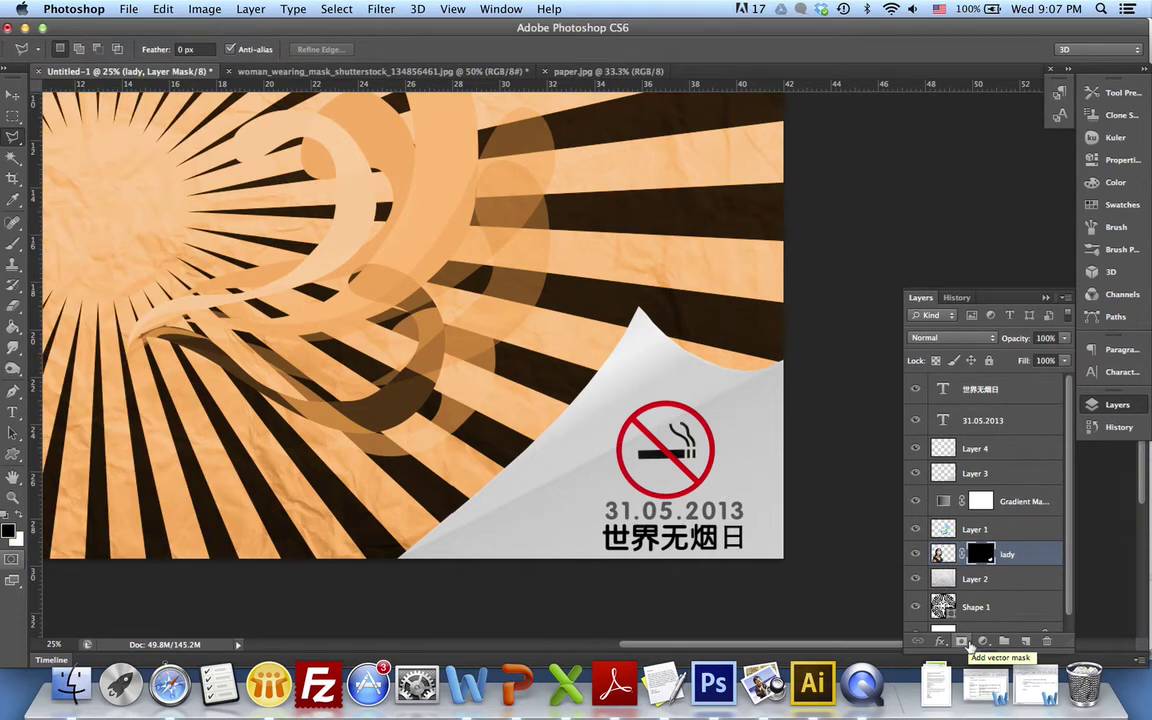
key("super+z")
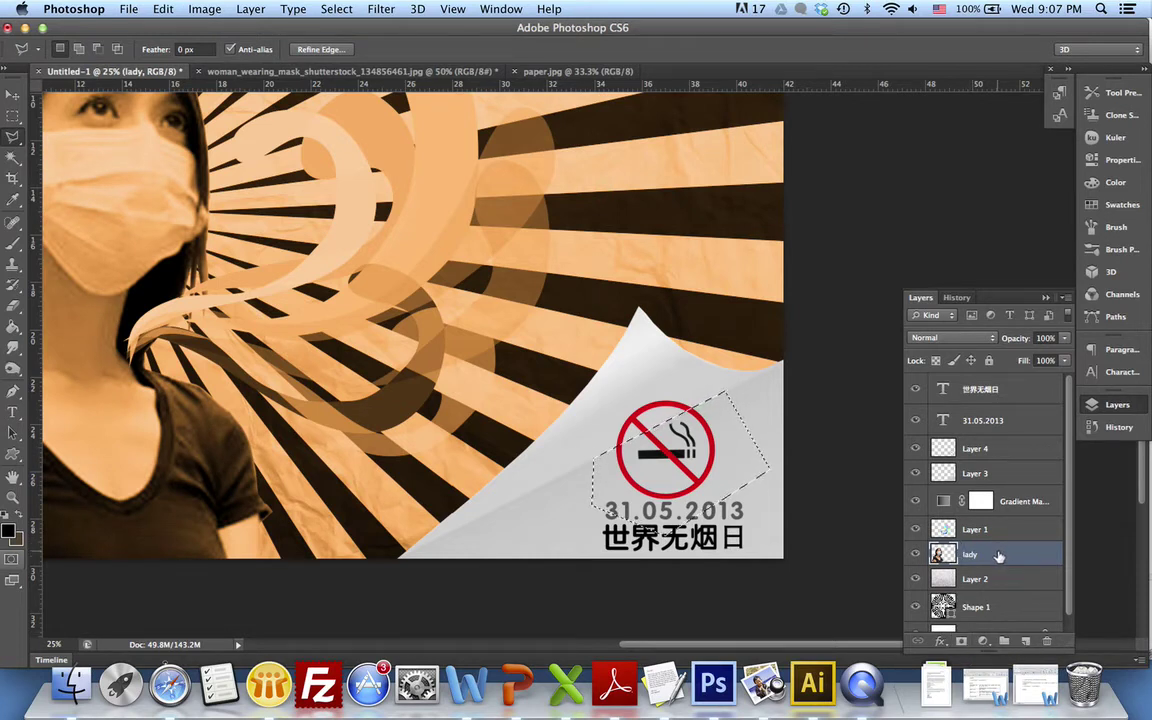
Step: Add a layer mask to Layer 4, the no-smoking sign, from the polygonal selection
left_click(988, 470)
left_click(990, 452)
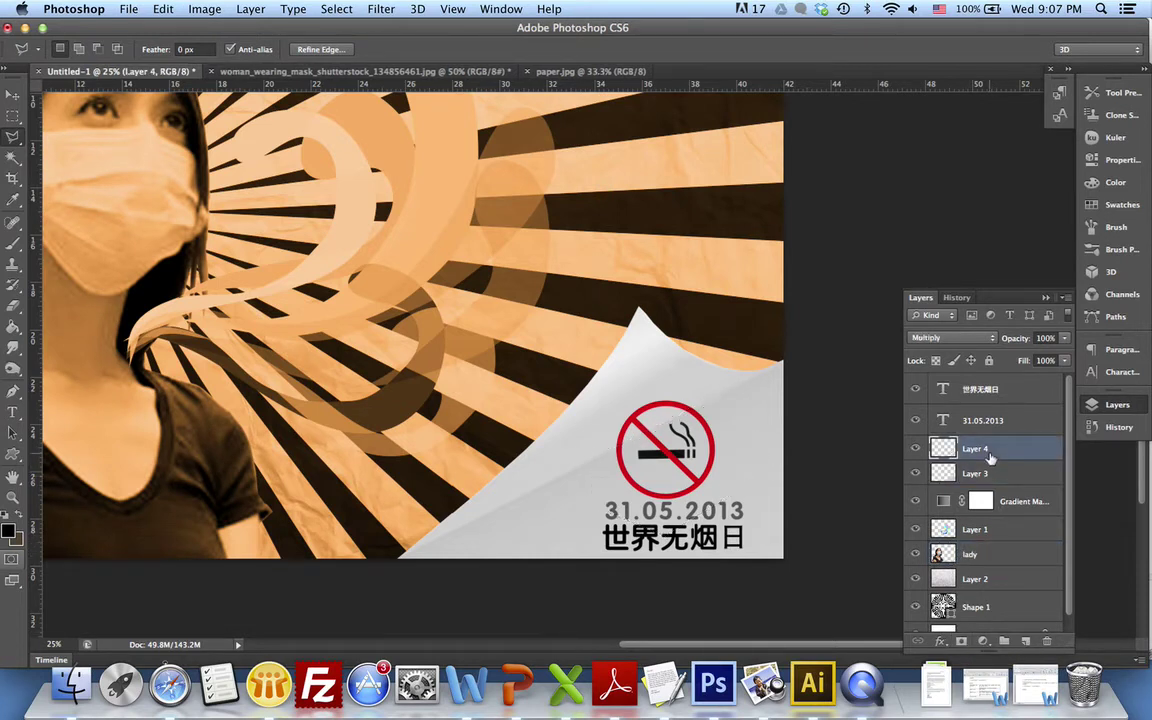
left_click(917, 450)
left_click(917, 450)
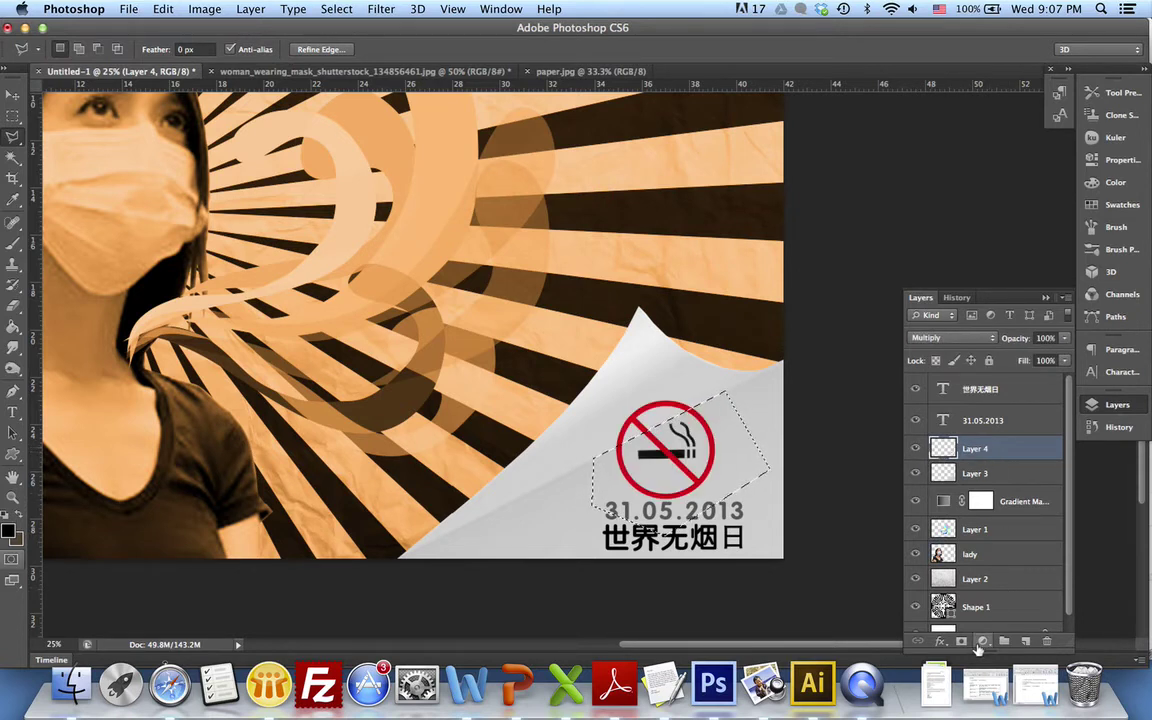
left_click(963, 643)
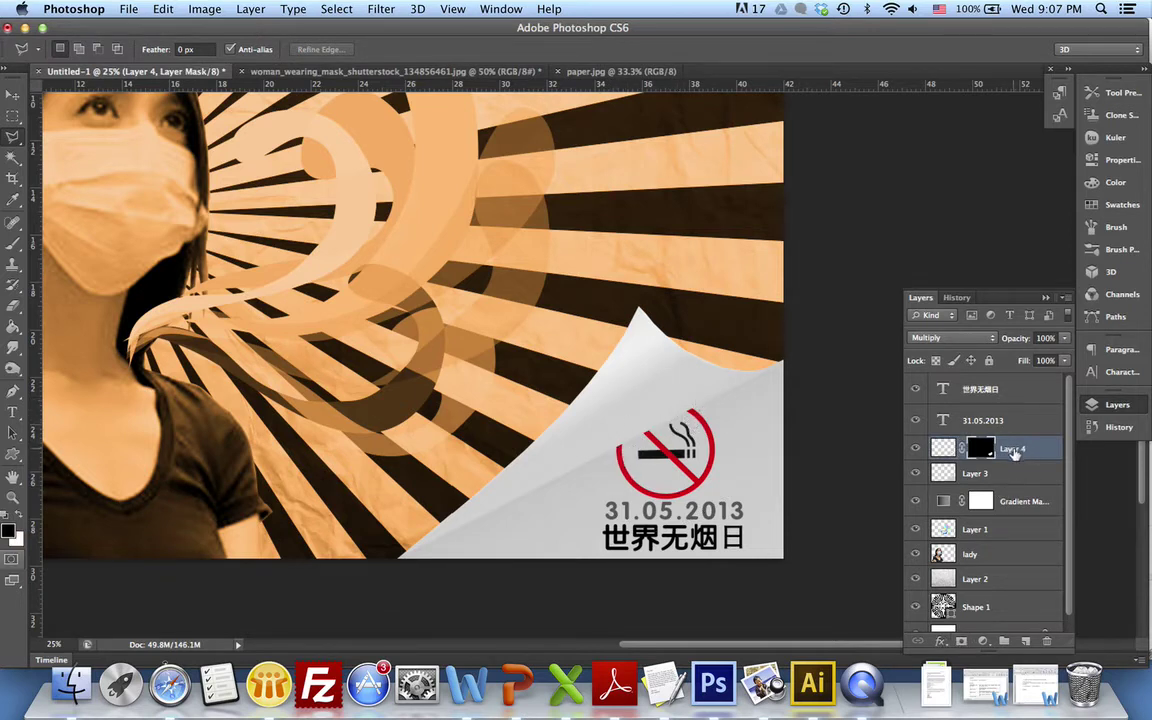
Step: Rename the no-smoking sign's Layer 4 as logo and the page curl's Layer 3 as page turn
double_click(1012, 449)
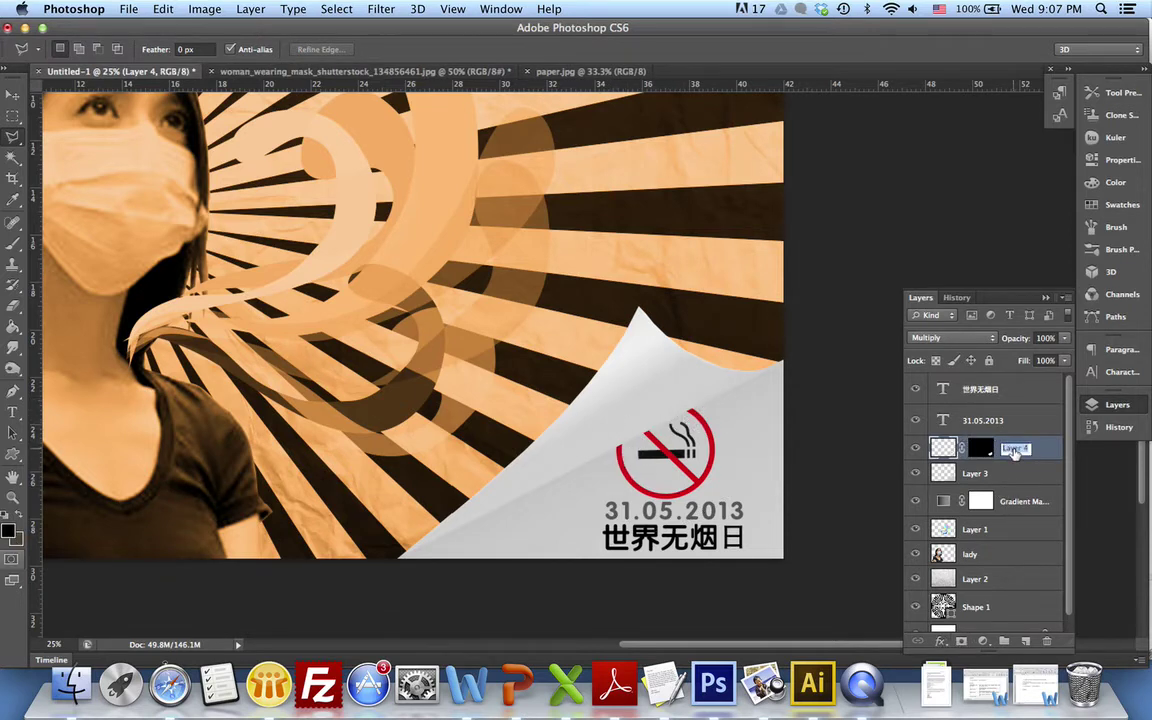
type("logo")
key("Return")
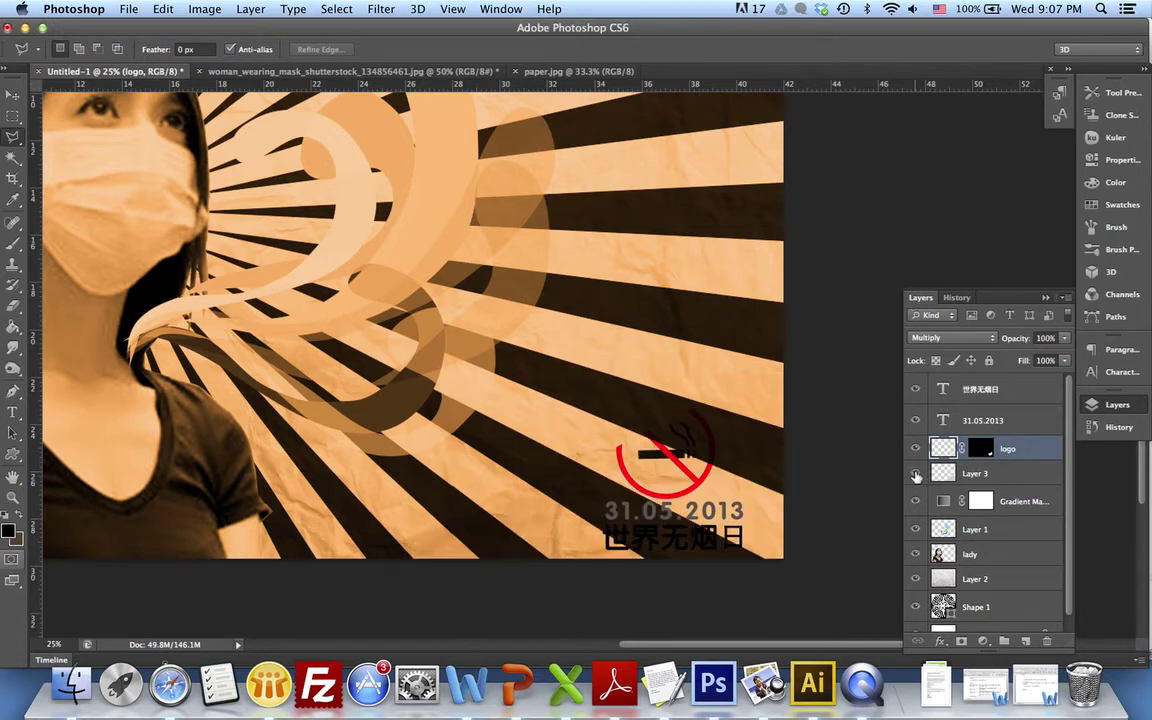
double_click(976, 474)
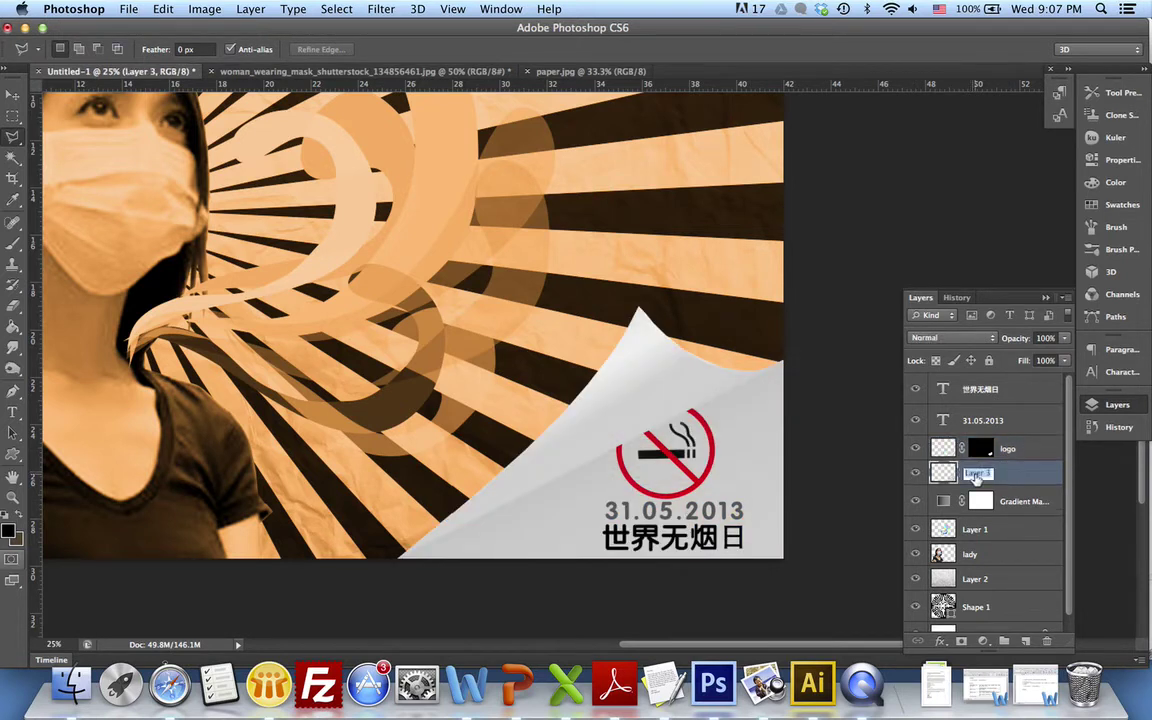
type("pap")
key("Return")
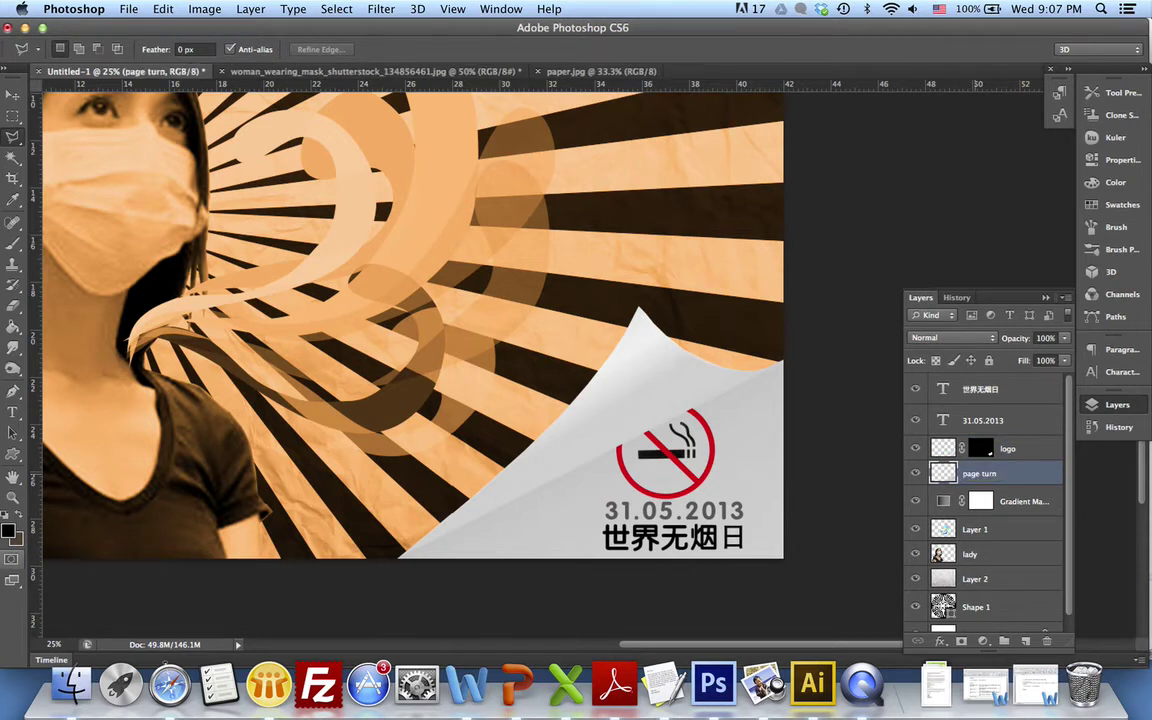
Step: Rename Layer 1, which holds the smoke swirls, as breeze
scroll(980, 487, "down", 1)
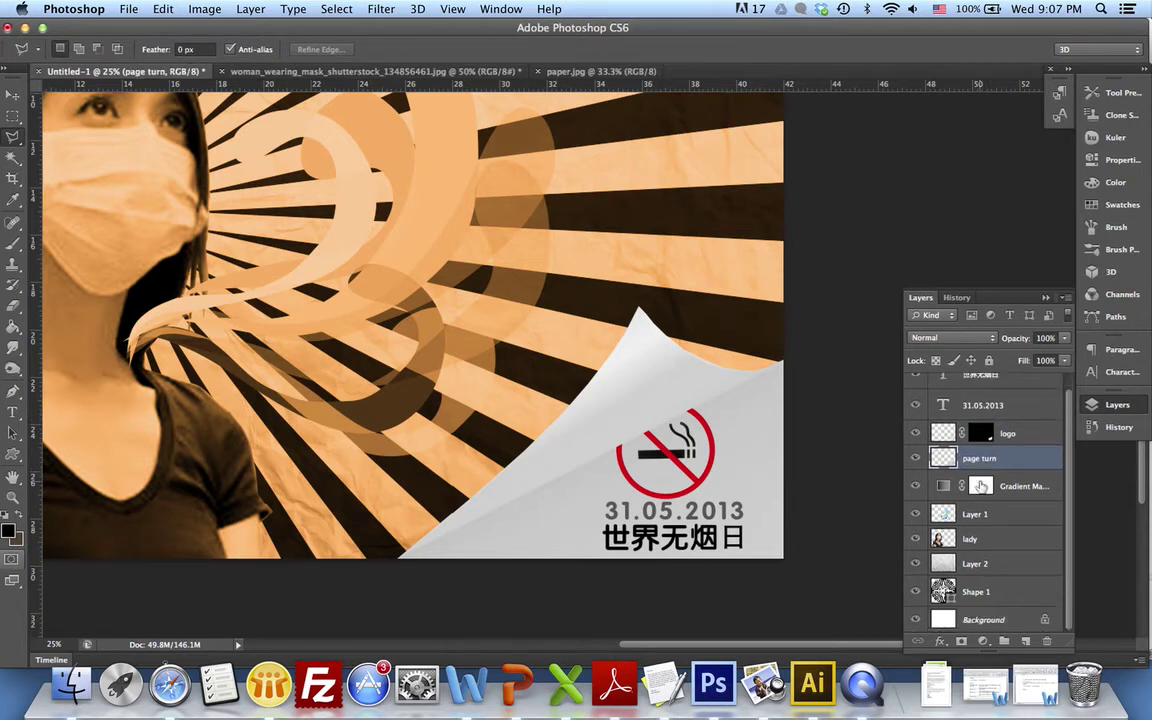
left_click(916, 513)
left_click(916, 513)
double_click(975, 514)
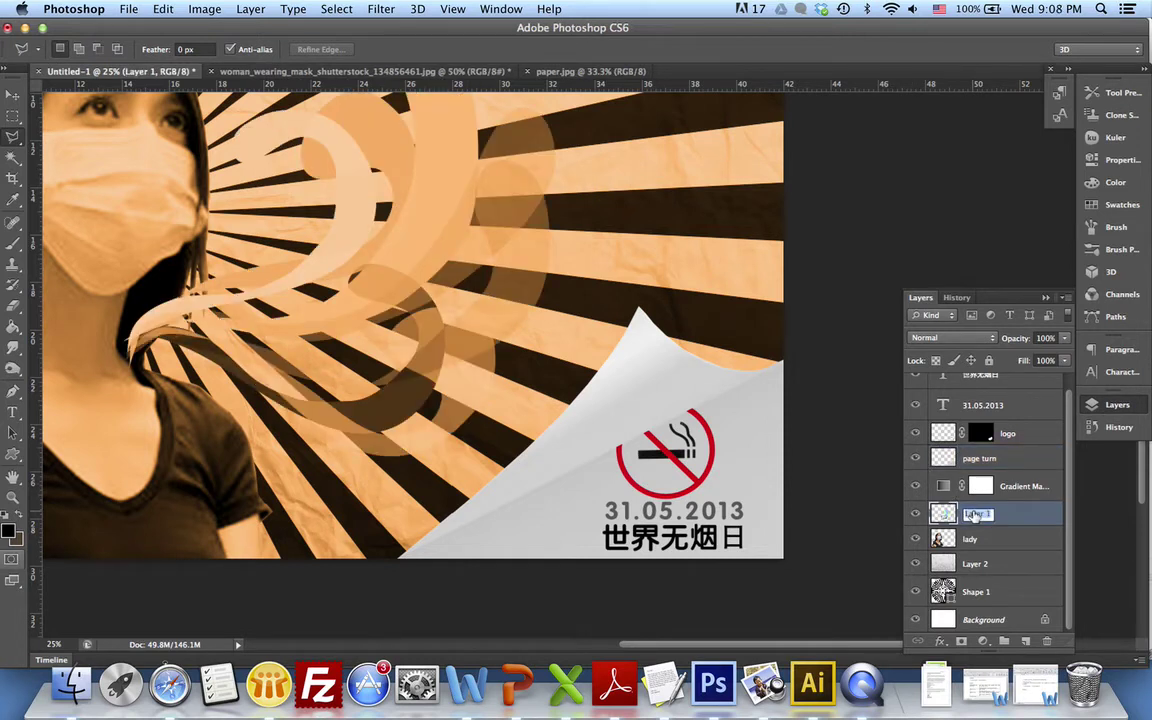
type("N")
key("Return")
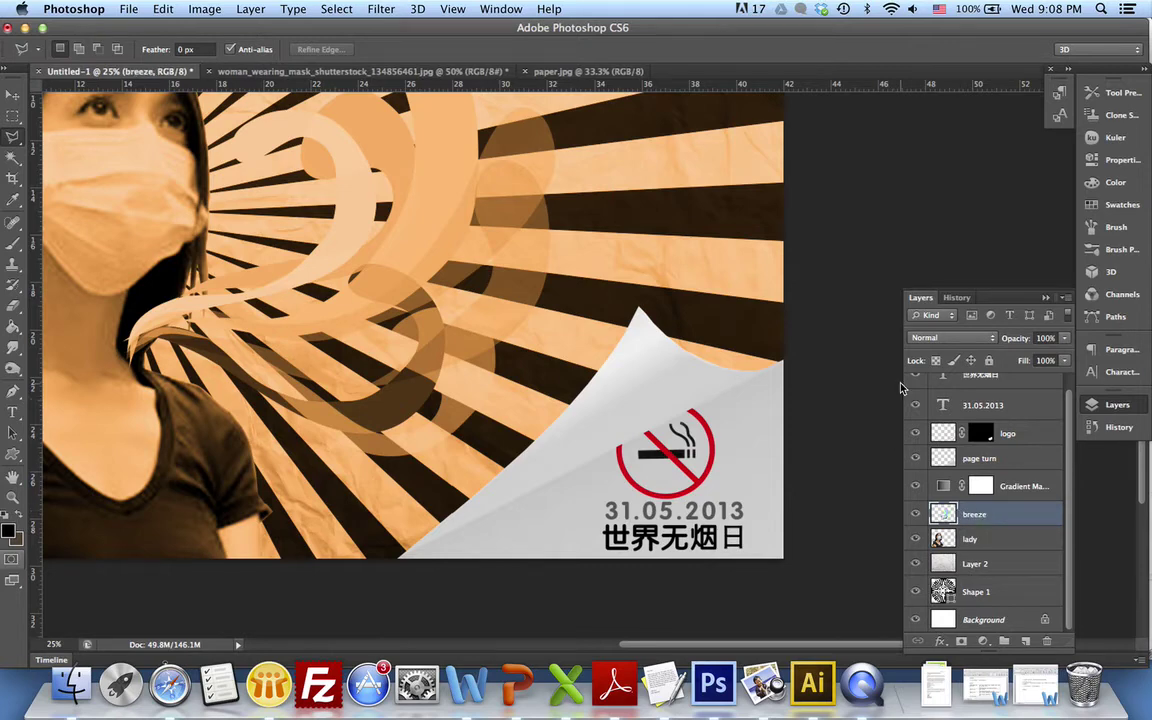
Step: Select the topmost text layer, 世界无烟日, and set the foreground color to white (ffffff)
key("super+minus")
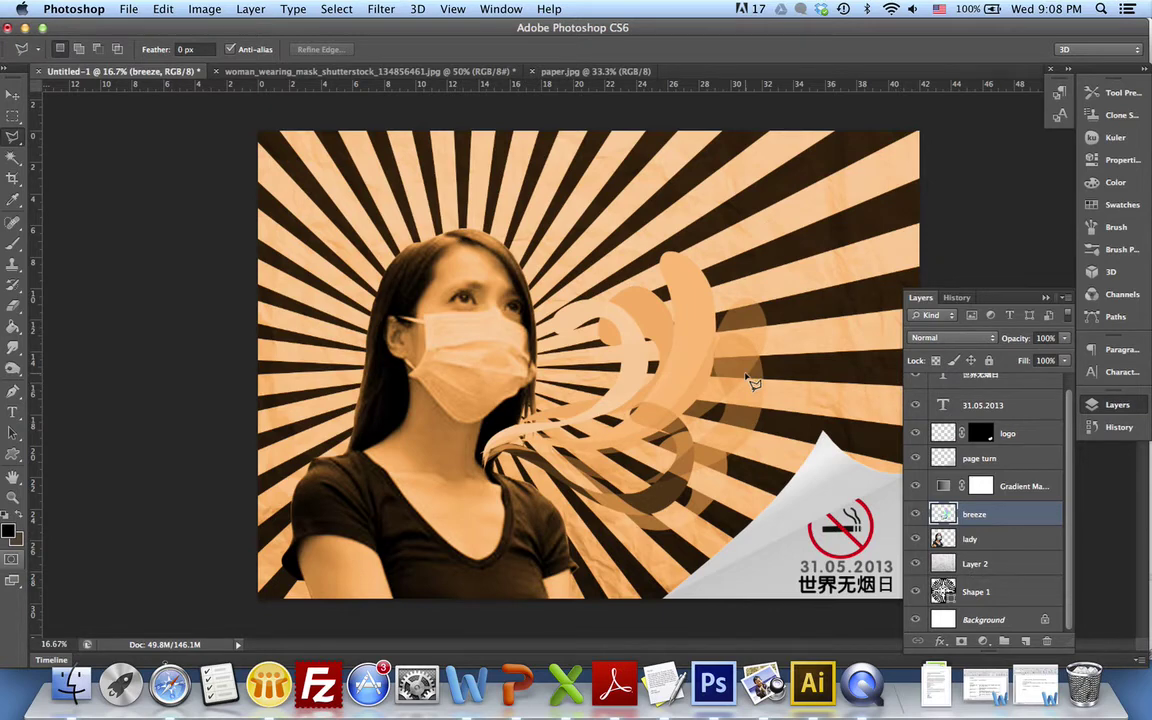
key("super+minus")
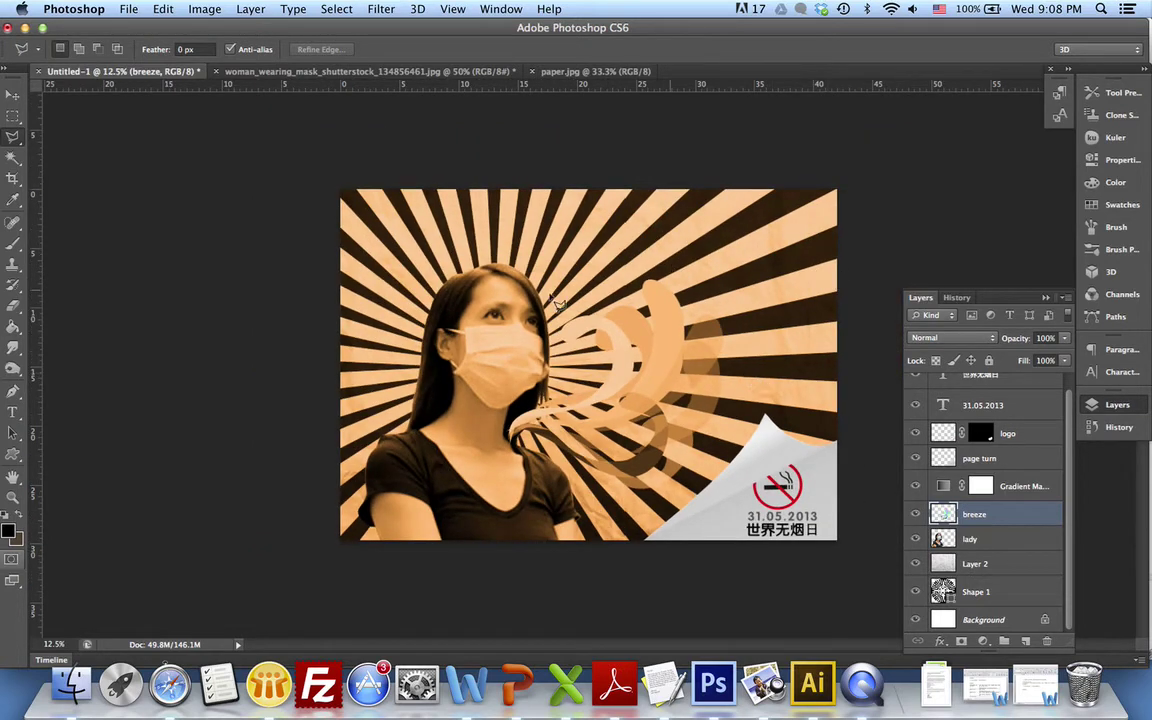
key("v")
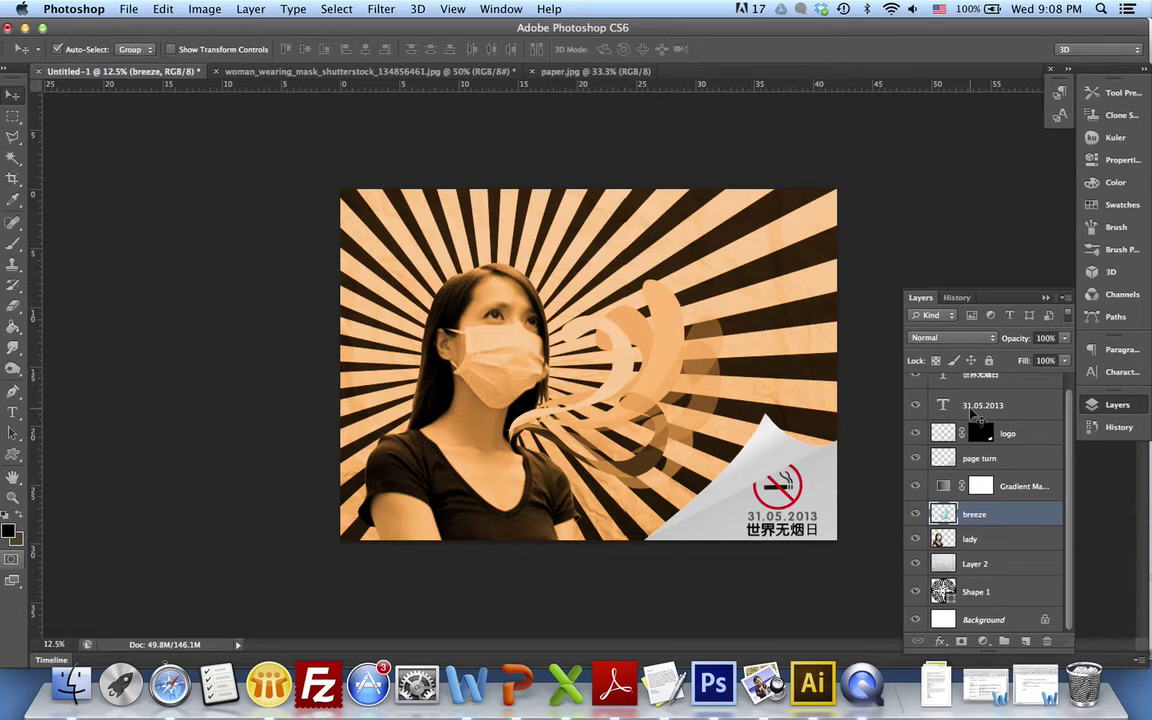
left_click(1022, 406)
scroll(1022, 407, "up", 1)
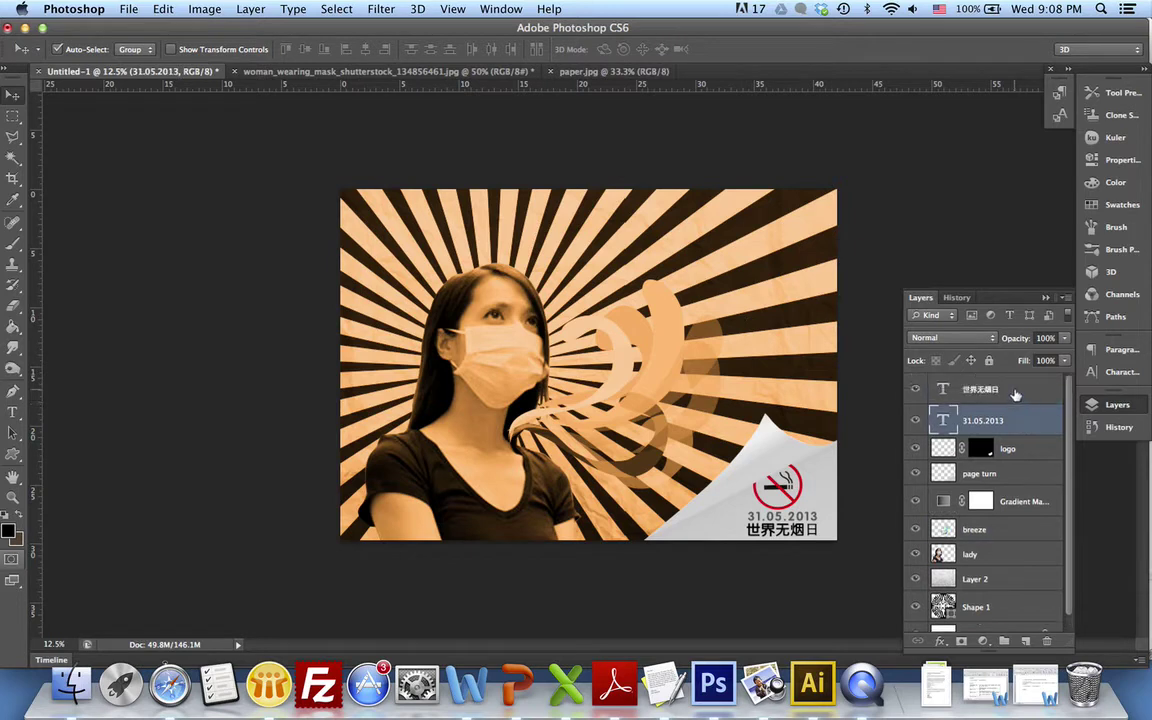
left_click(1015, 393)
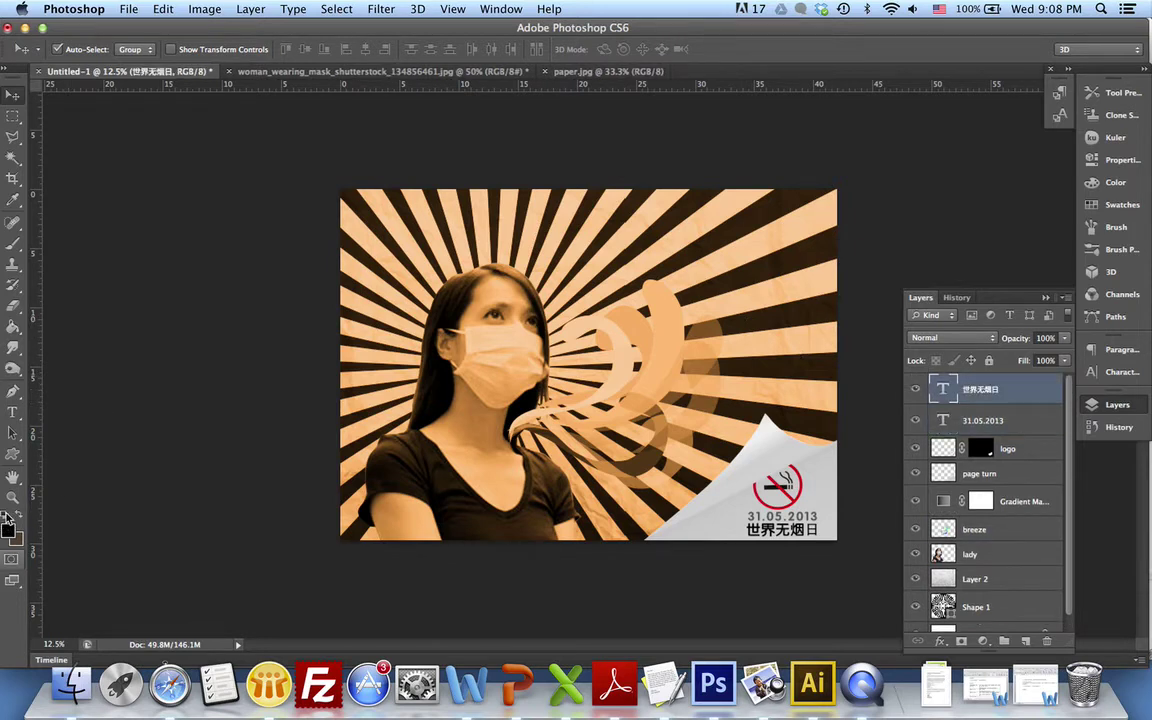
left_click(8, 532)
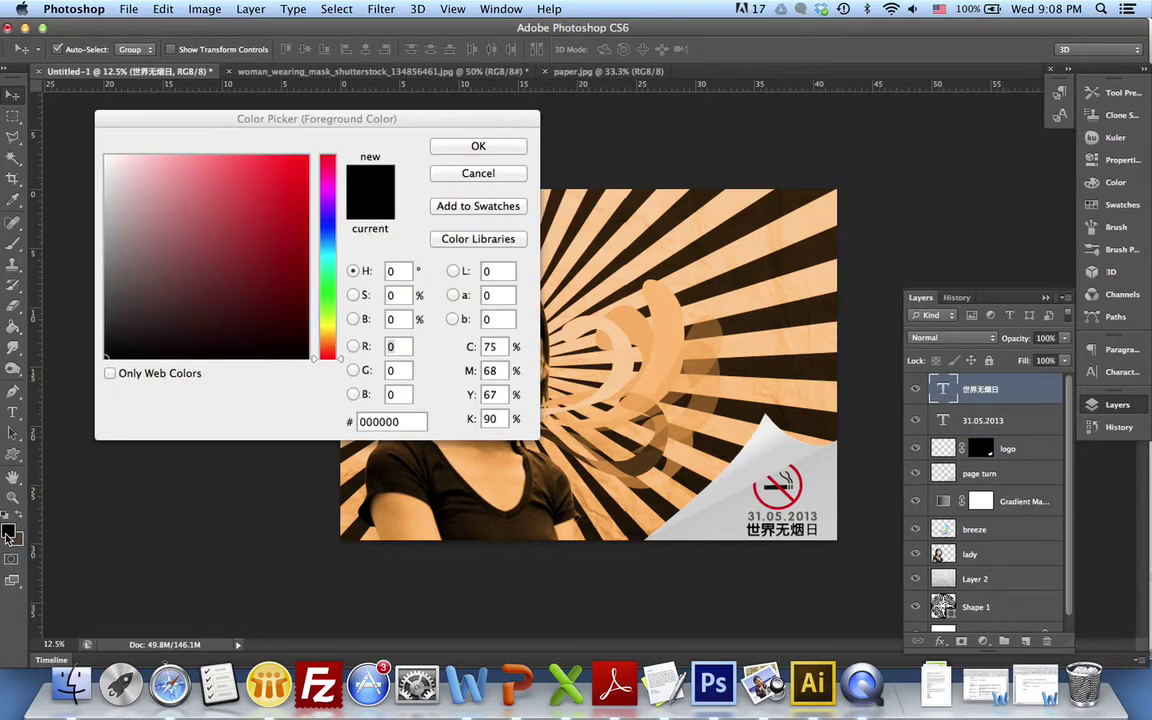
left_click_drag(167, 298, 66, 82)
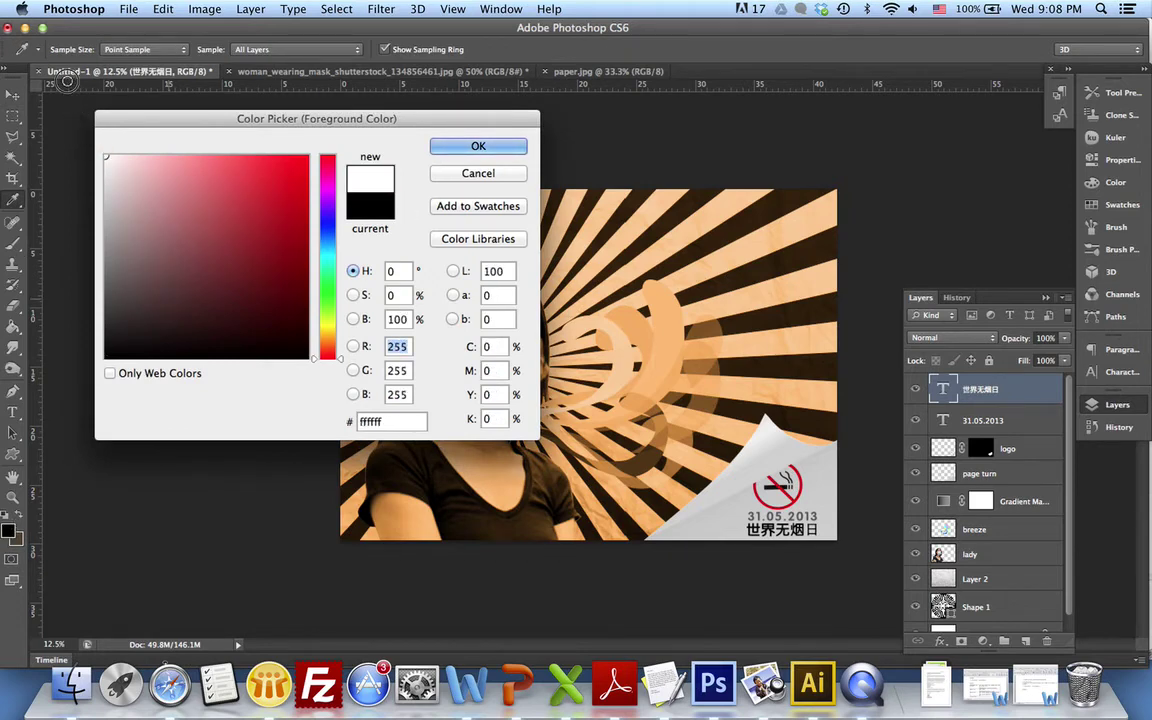
left_click(439, 148)
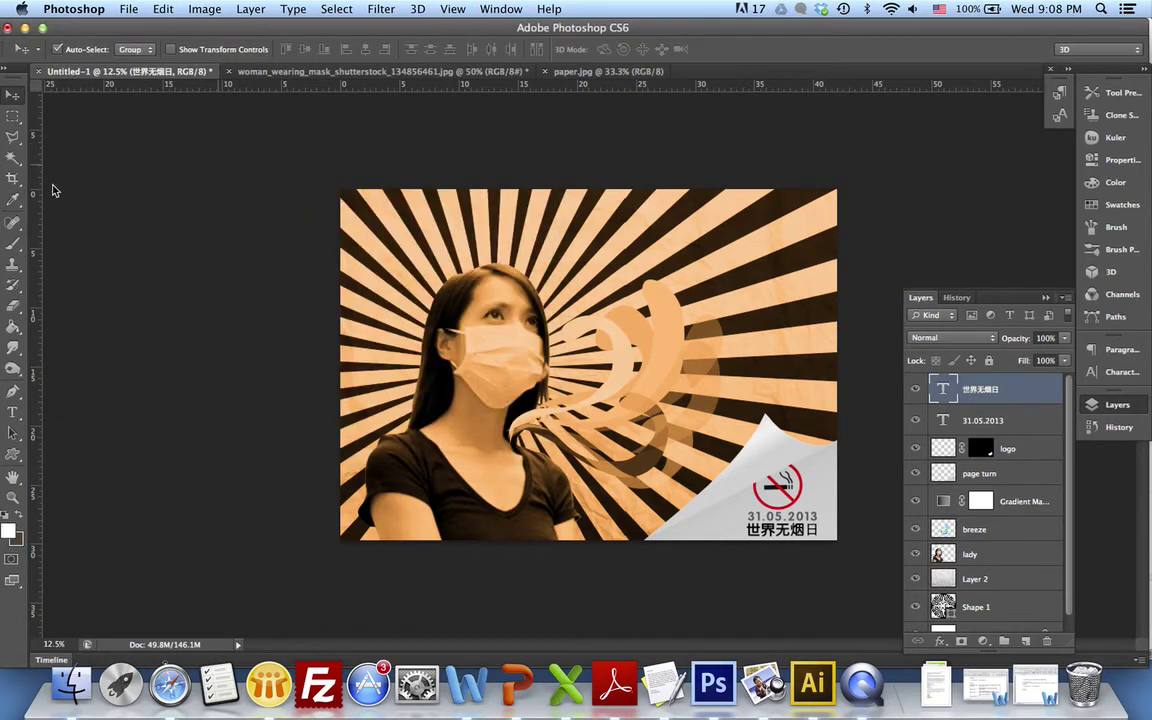
Step: Add a new text layer reading 亲爱的， on the rays above and to the right of the woman's head
left_click(12, 412)
left_click(590, 240)
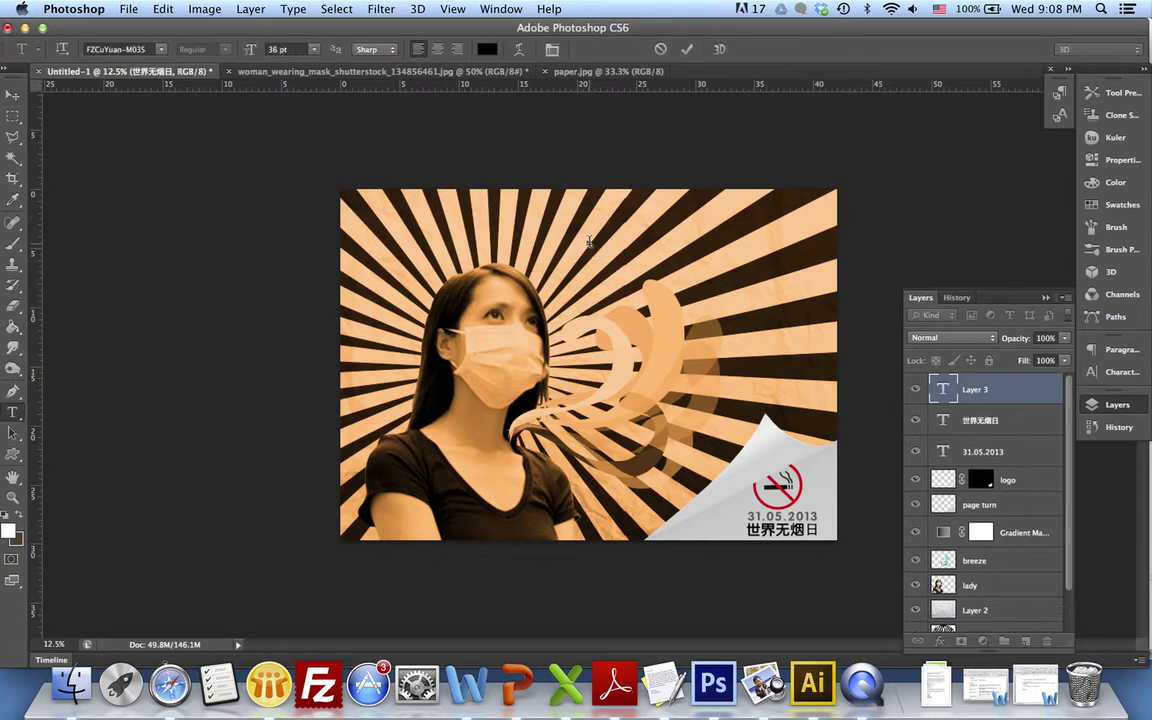
type("paradise")
key("BackSpace")
key("BackSpace")
key("BackSpace")
key("BackSpace")
key("BackSpace")
key("ctrl+space")
type("qnai")
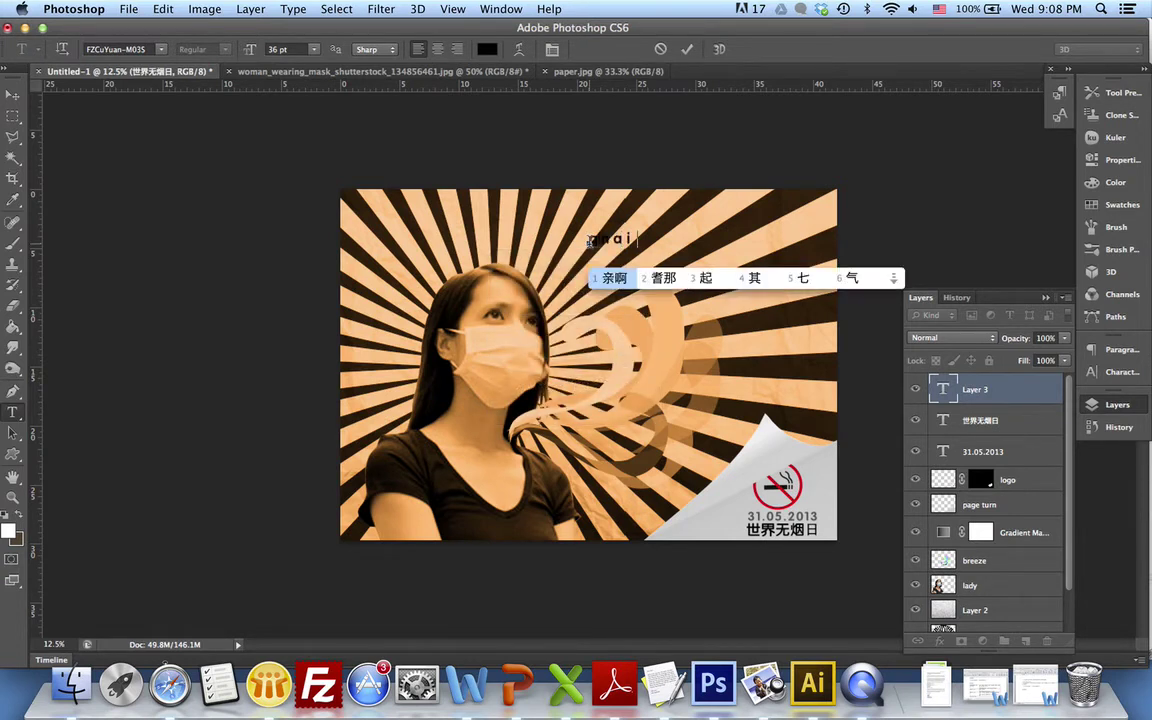
type("de")
key("space")
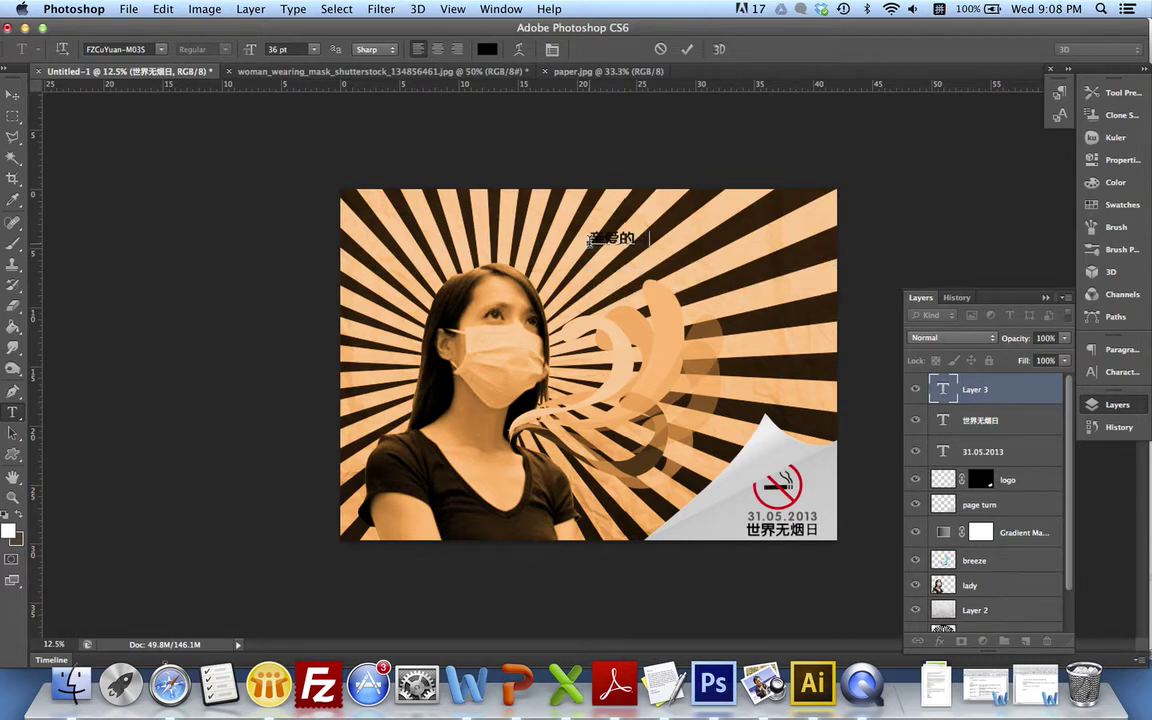
Step: Change the color of the whole 亲爱的， text to white (ffffff)
key("super+a")
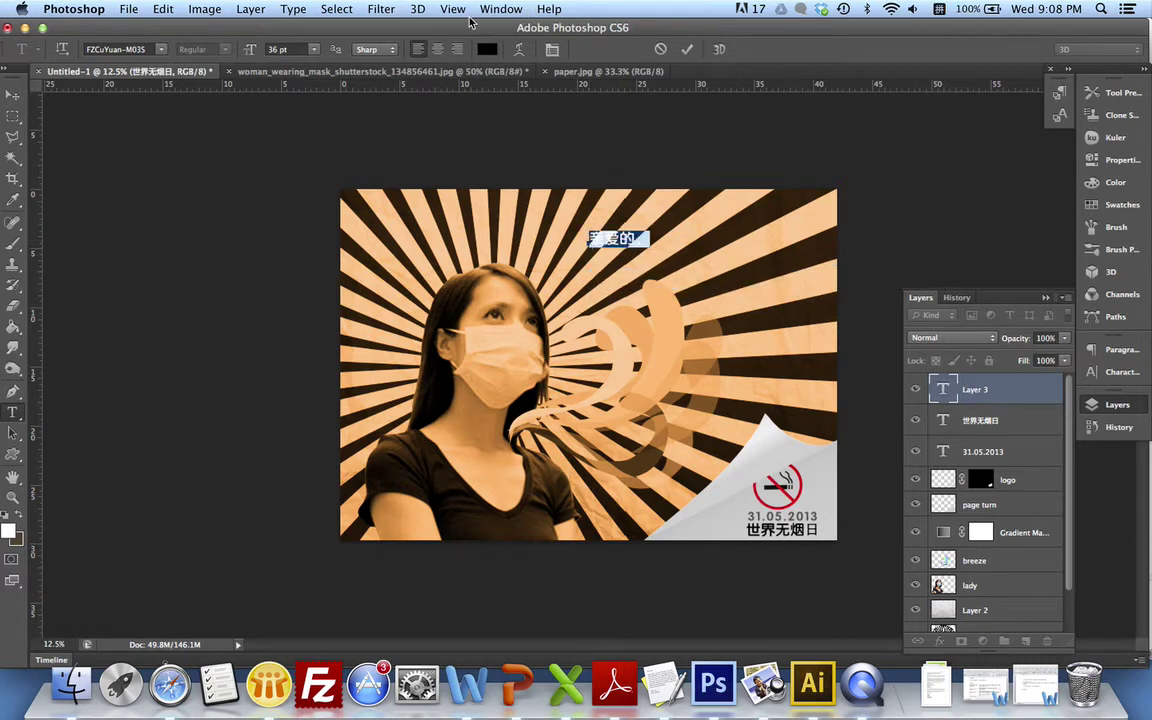
left_click(484, 53)
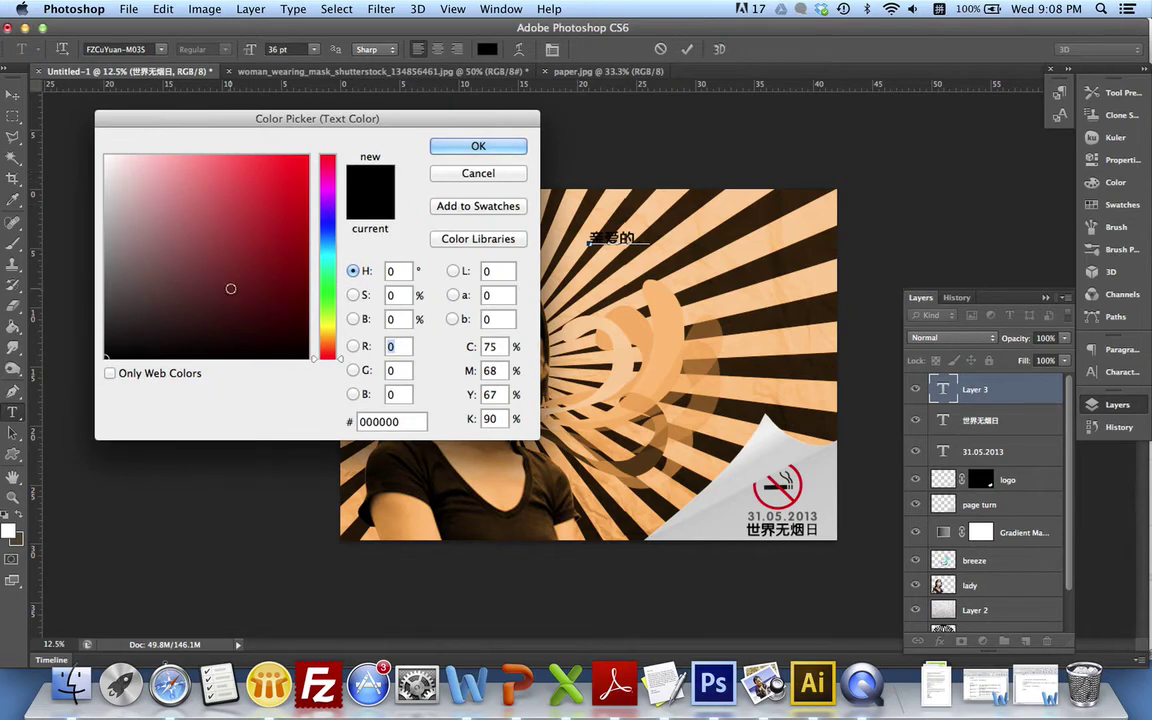
left_click(230, 289)
left_click_drag(230, 289, 106, 157)
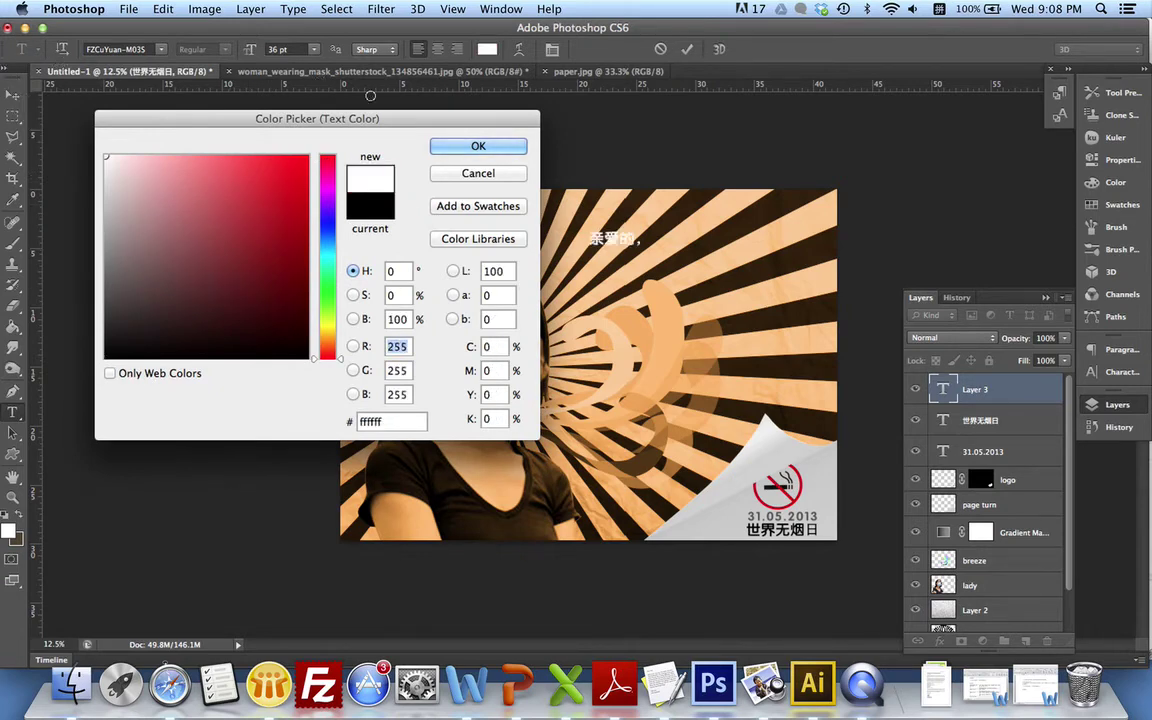
left_click(438, 150)
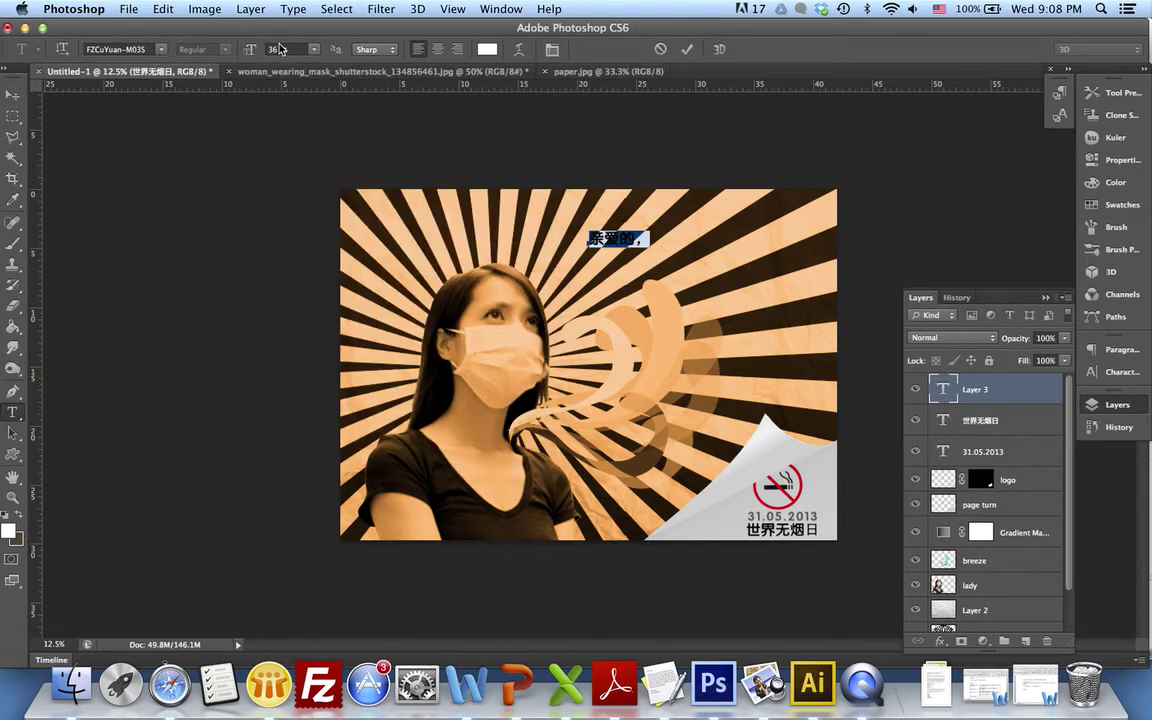
Step: Set the font size of the 亲爱的， text to 60 pt and commit the text
left_click(314, 50)
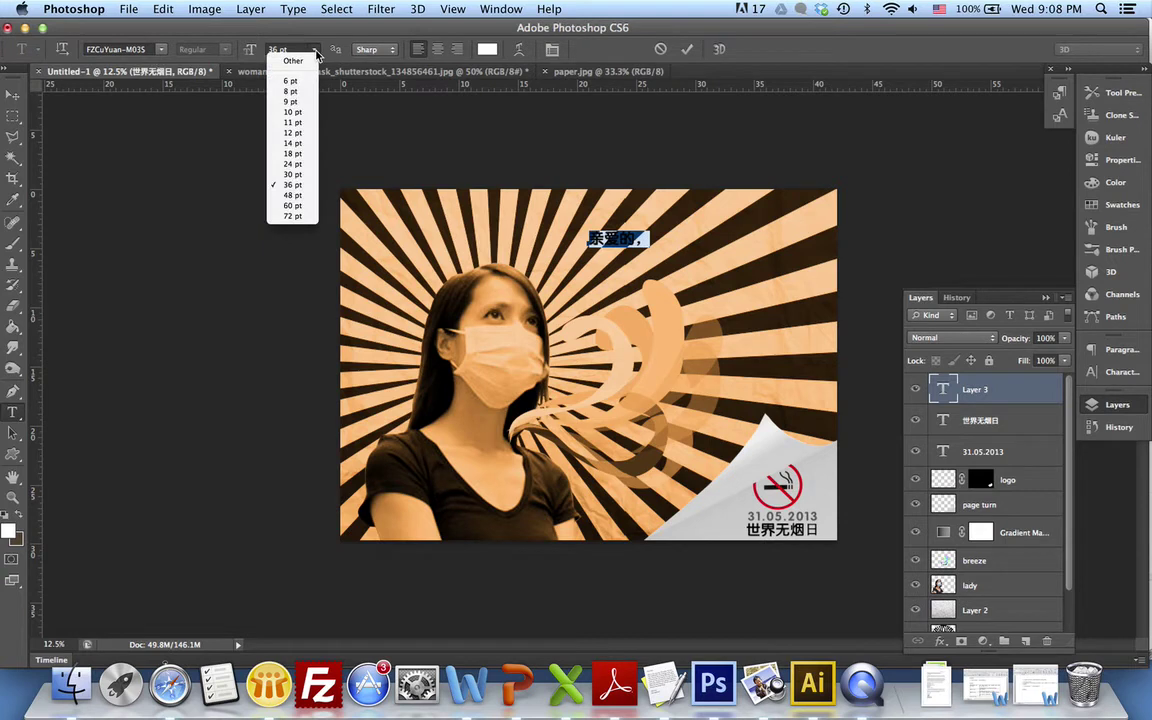
left_click(304, 188)
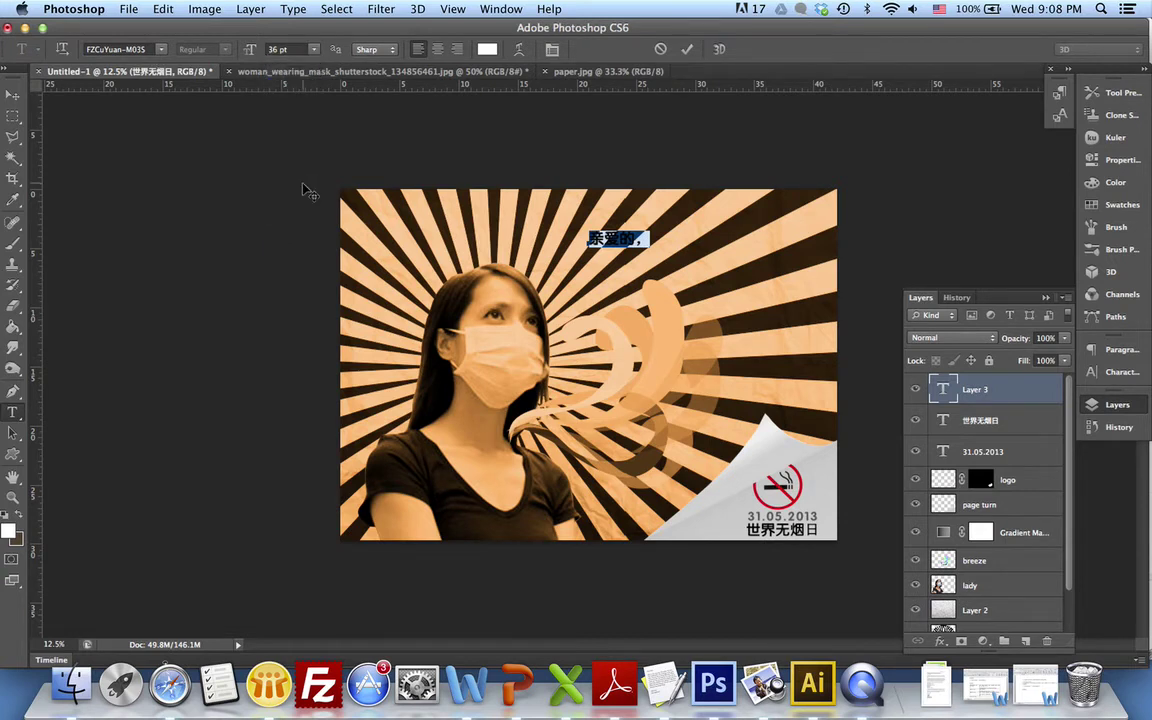
left_click(281, 50)
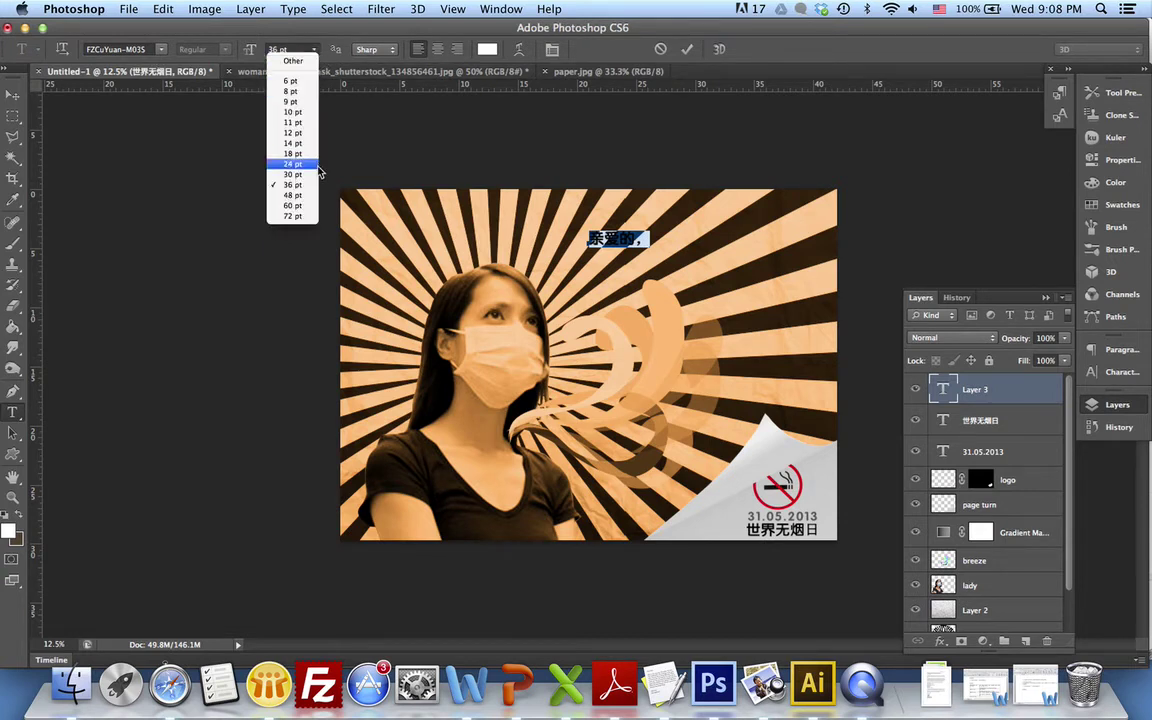
left_click(304, 207)
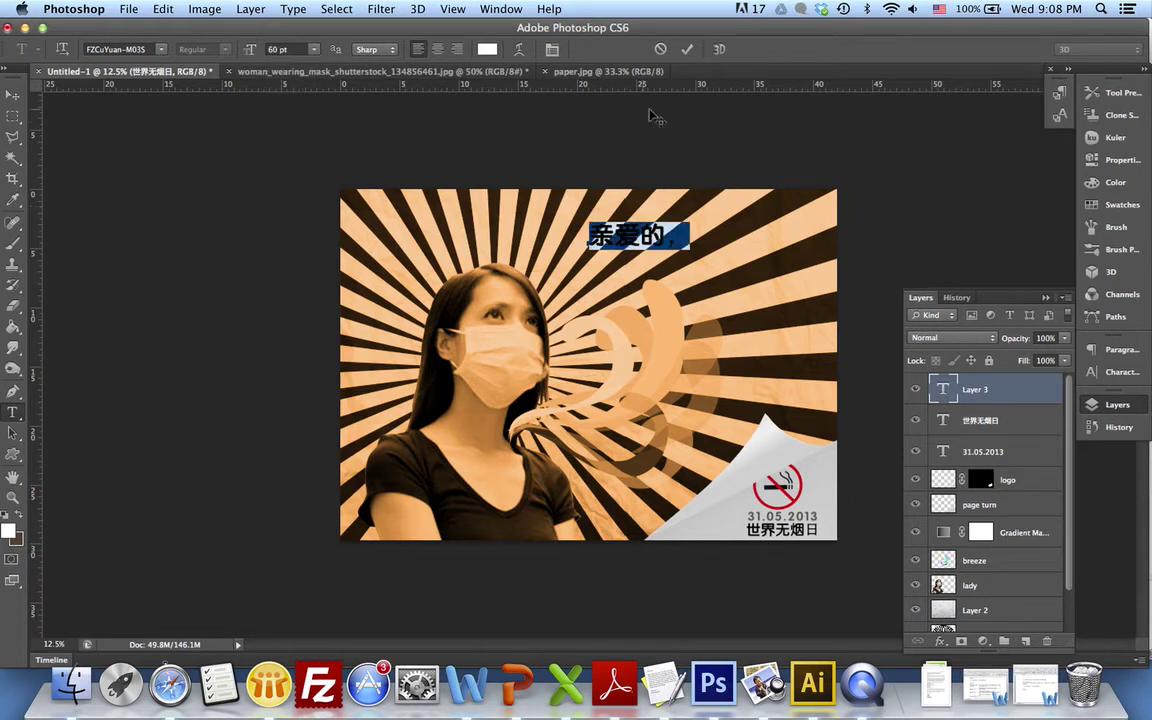
left_click(686, 51)
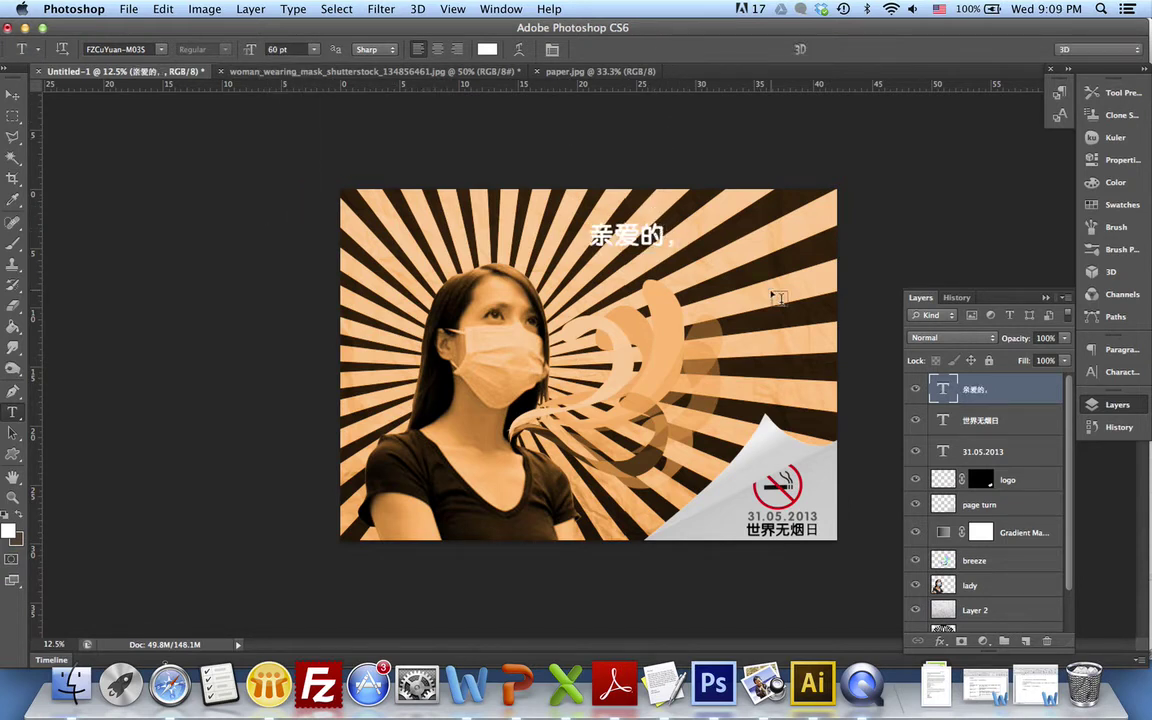
Step: Add a Drop Shadow with the default settings to the 亲爱的， text and move the text closer to the woman's head
left_click(14, 94)
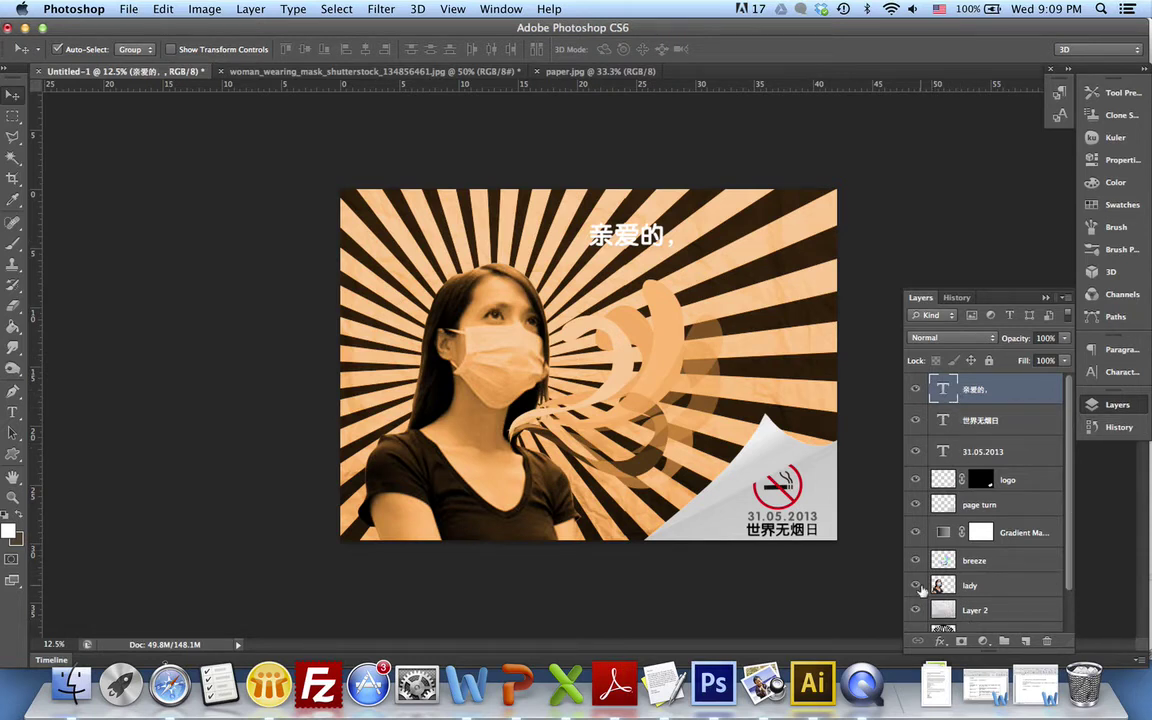
left_click(940, 642)
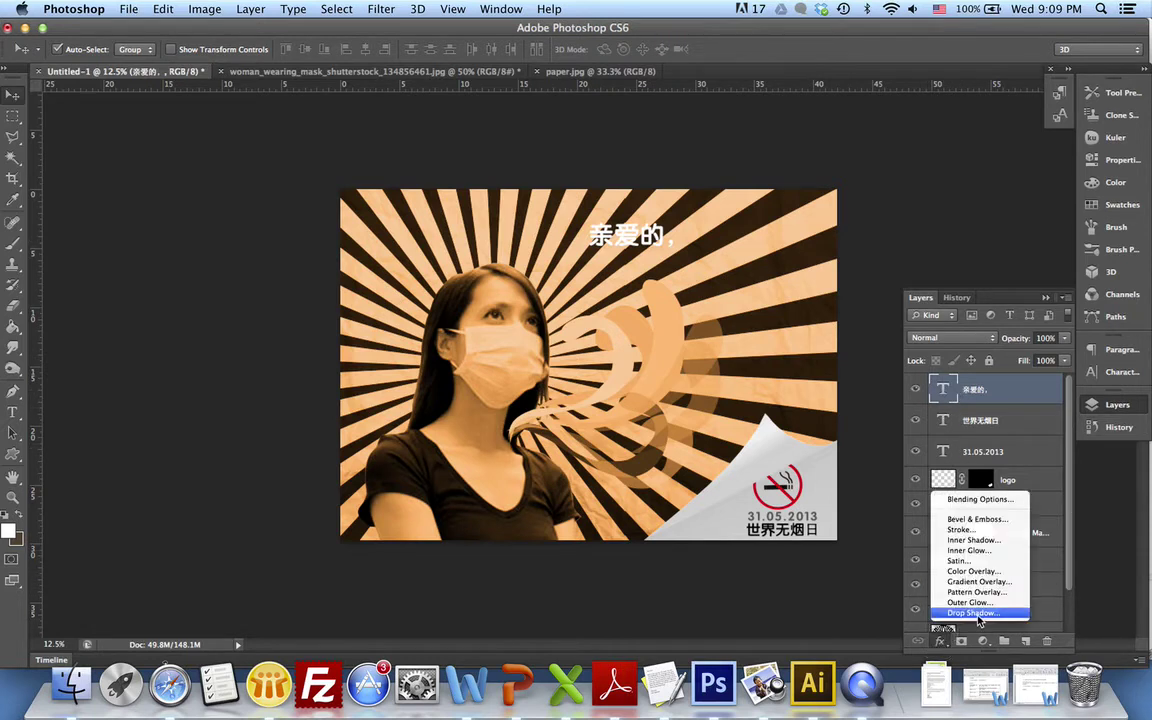
left_click(972, 612)
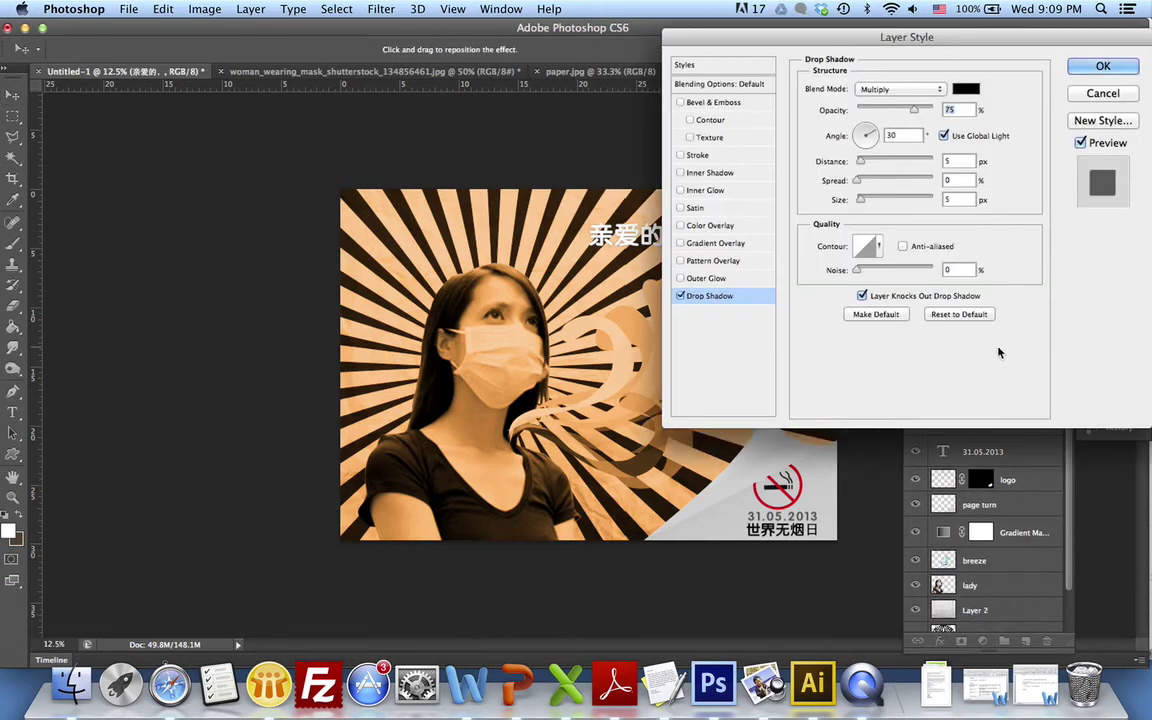
left_click(1103, 66)
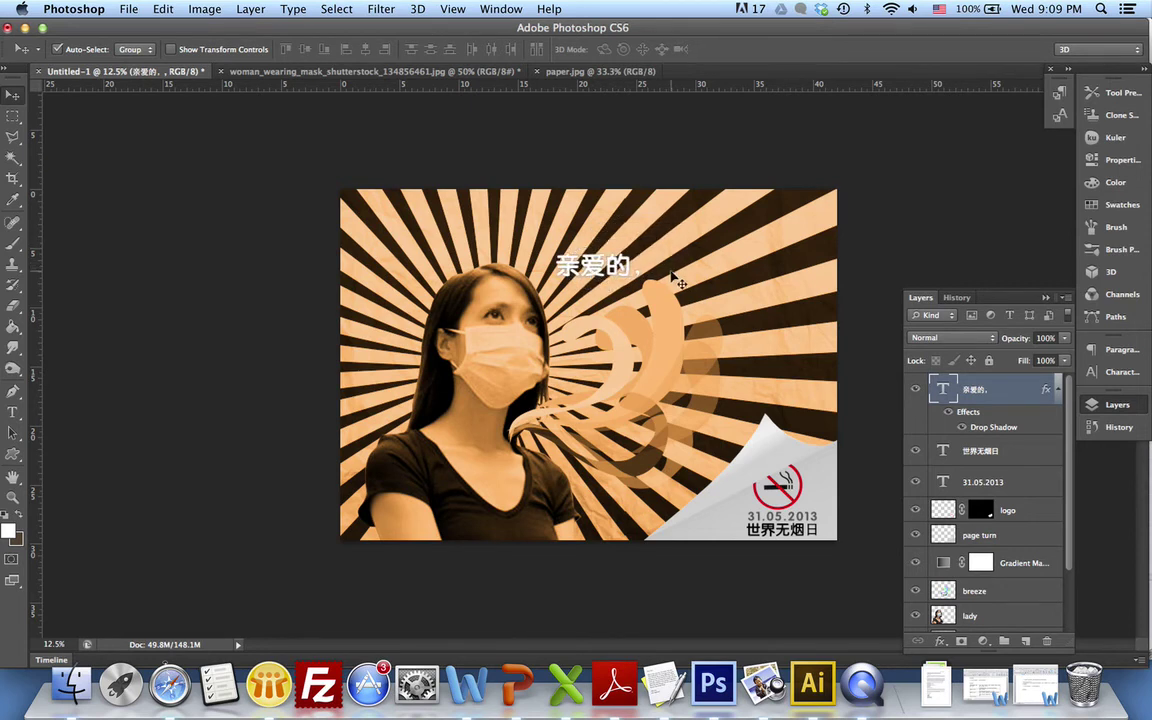
key("super+t")
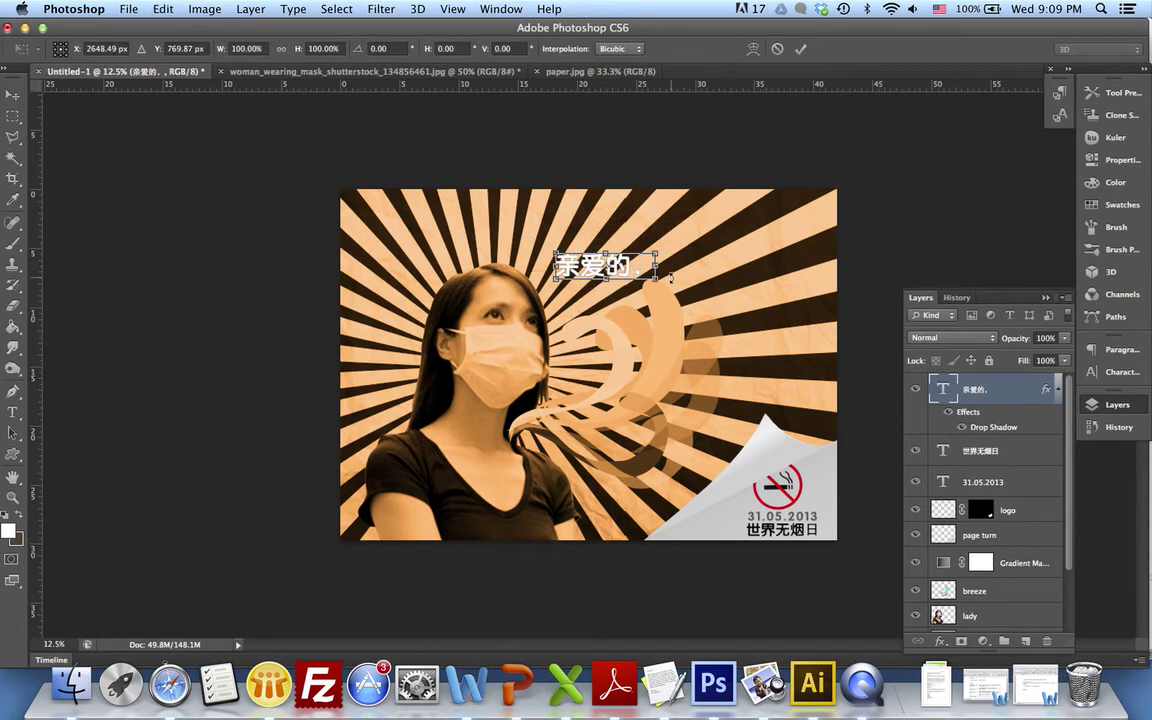
left_click_drag(675, 262, 681, 240)
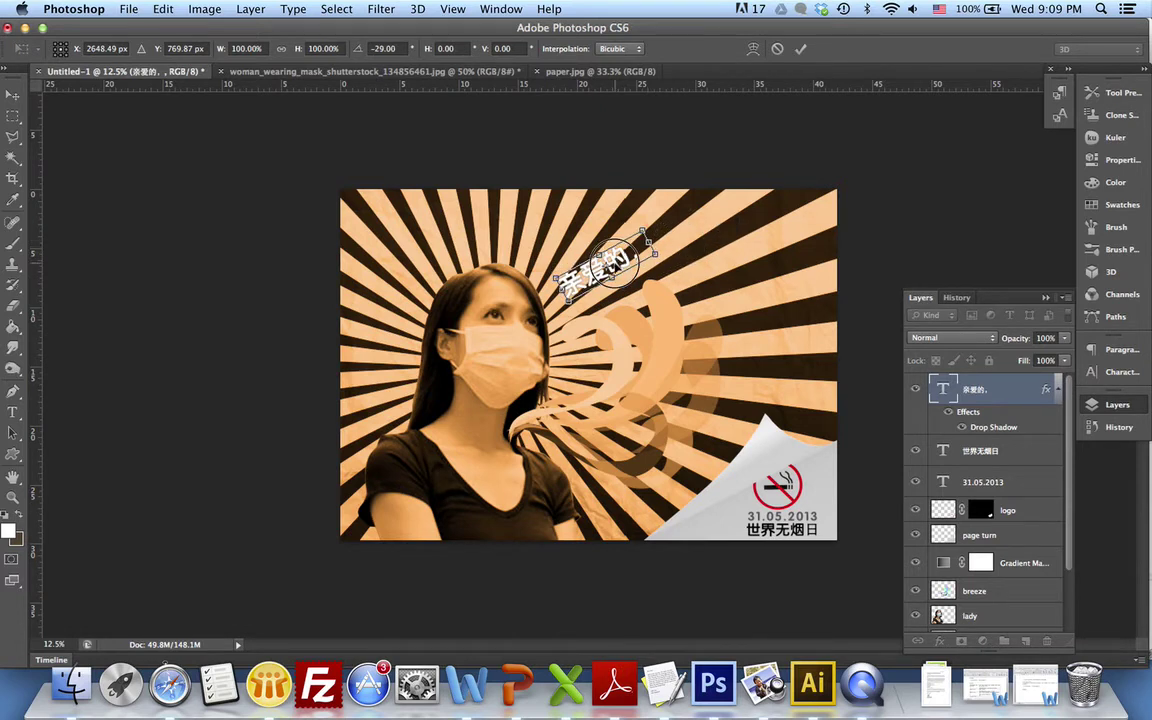
mouse_move(610, 263)
left_mouse_down()
mouse_move(585, 263)
mouse_move(652, 261)
mouse_move(596, 253)
left_mouse_up()
key("Escape")
Step: Rotate the 亲爱的， text to about -37 degrees so that it slants upward along the rays
key("super+t")
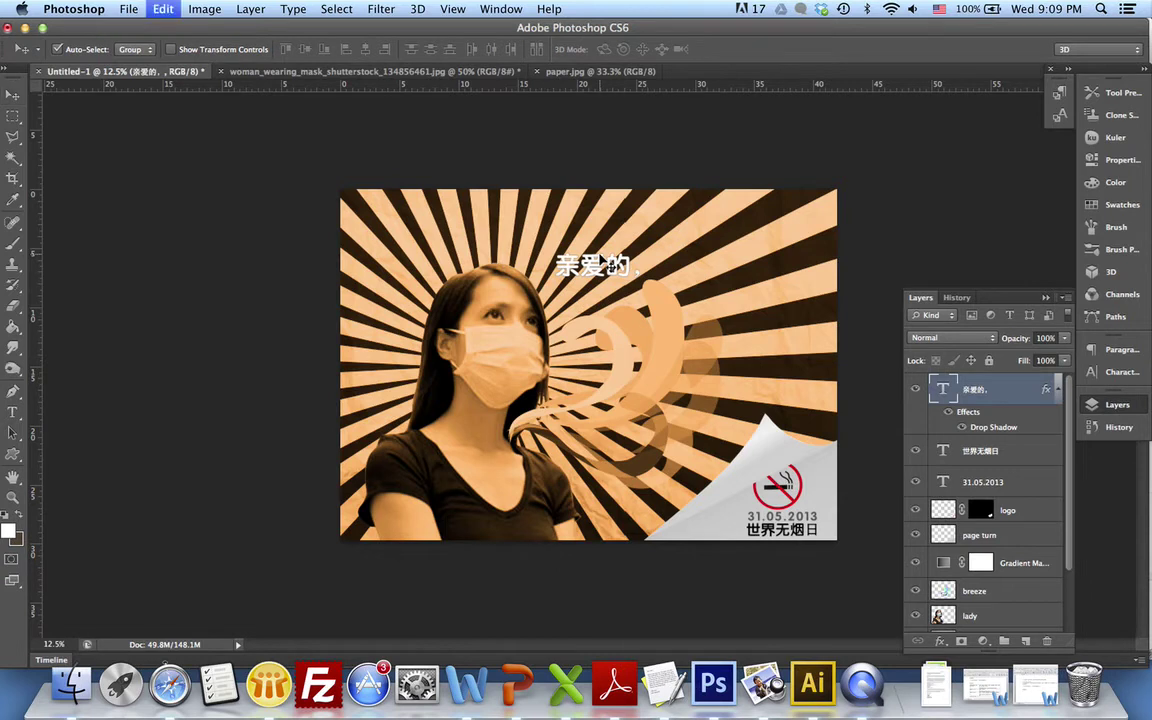
left_click_drag(670, 279, 668, 233)
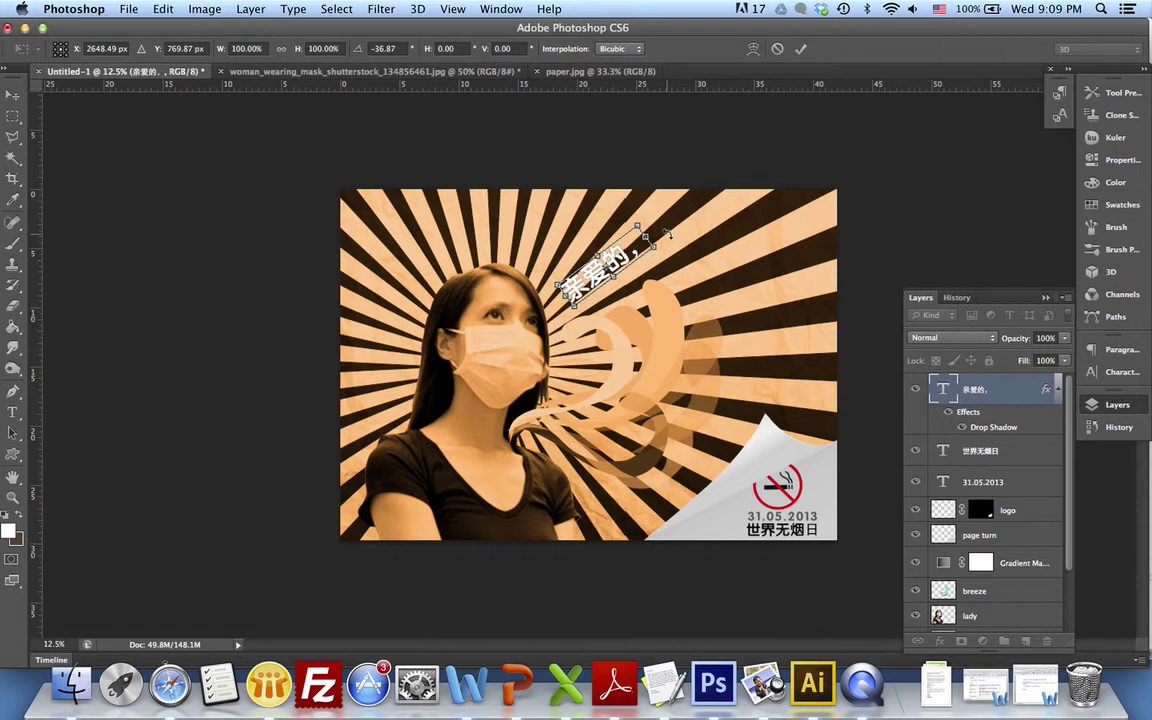
left_click(800, 49)
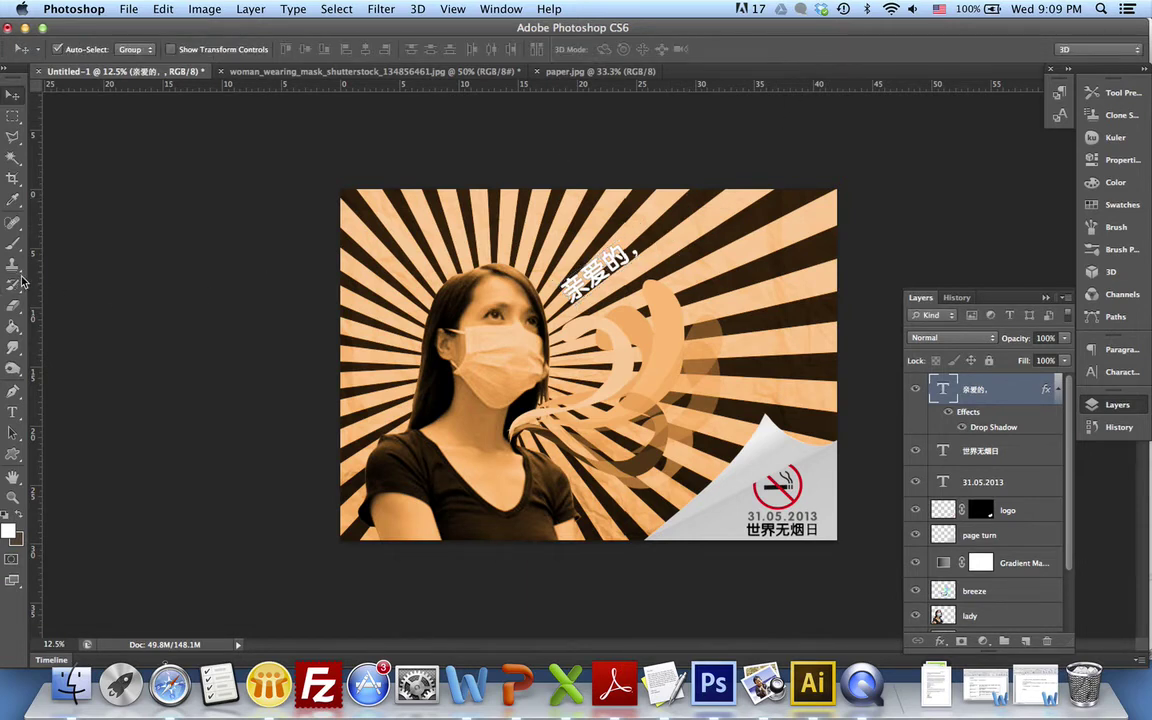
Step: Add the text 别再抽烟了，好吗？ as a new text layer below the 亲爱的， text and commit it
left_click(15, 414)
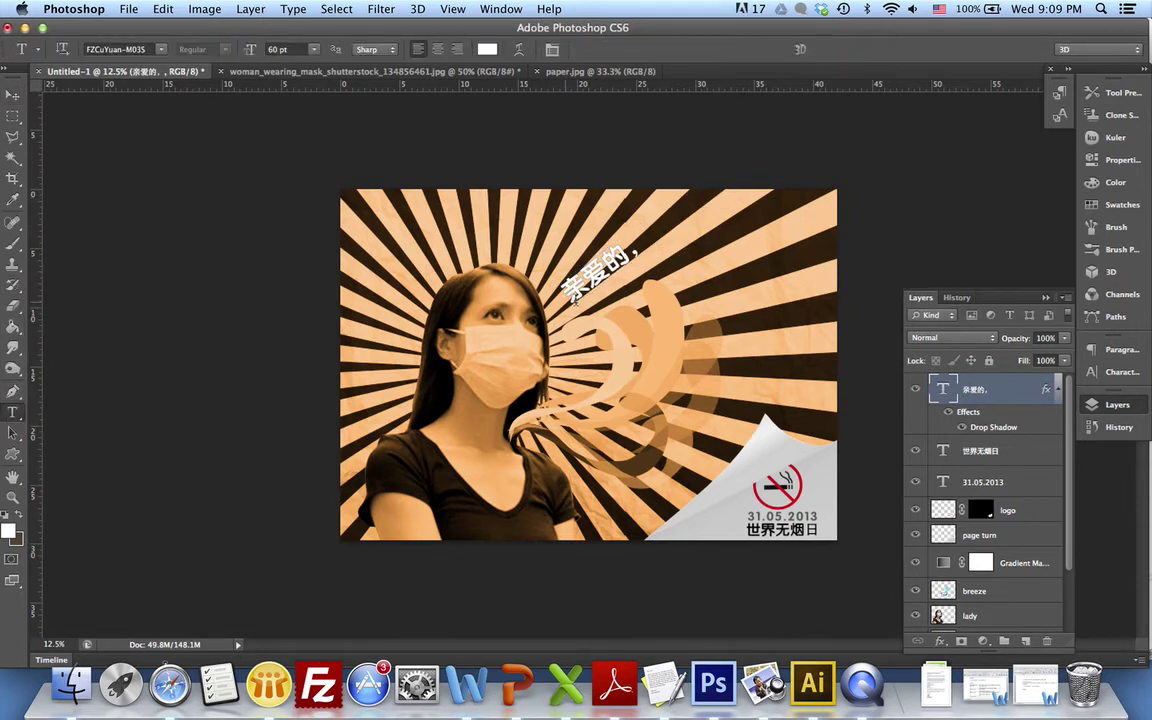
left_click(589, 337)
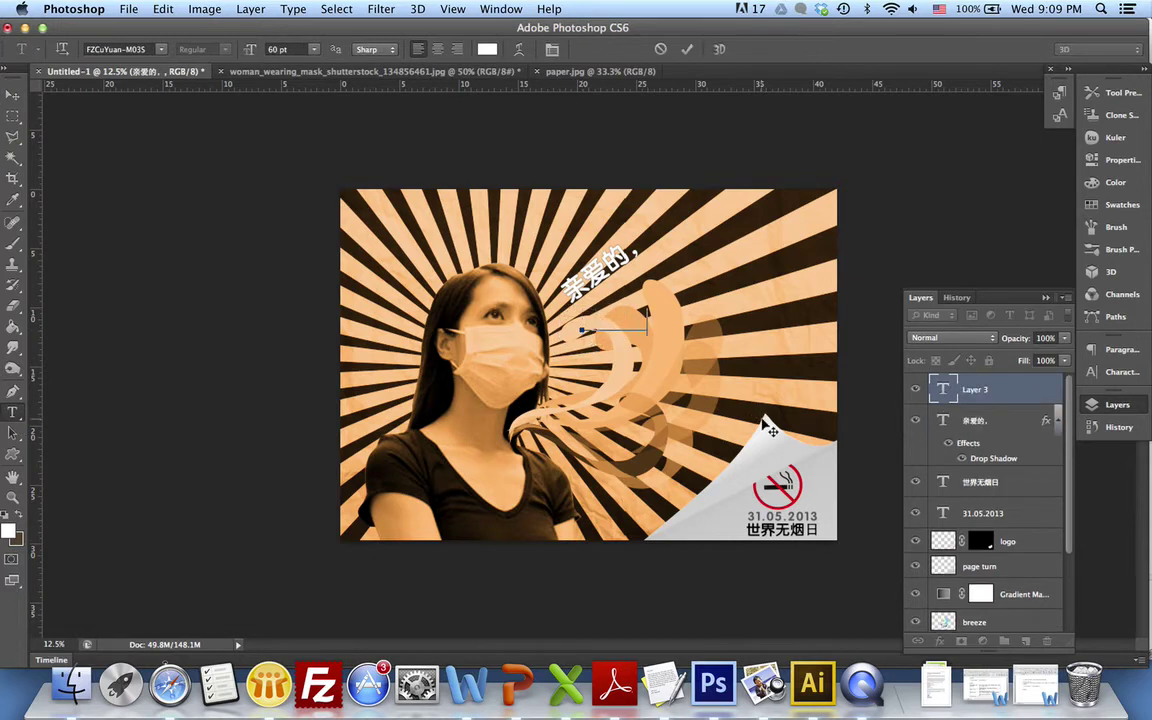
type("biezai")
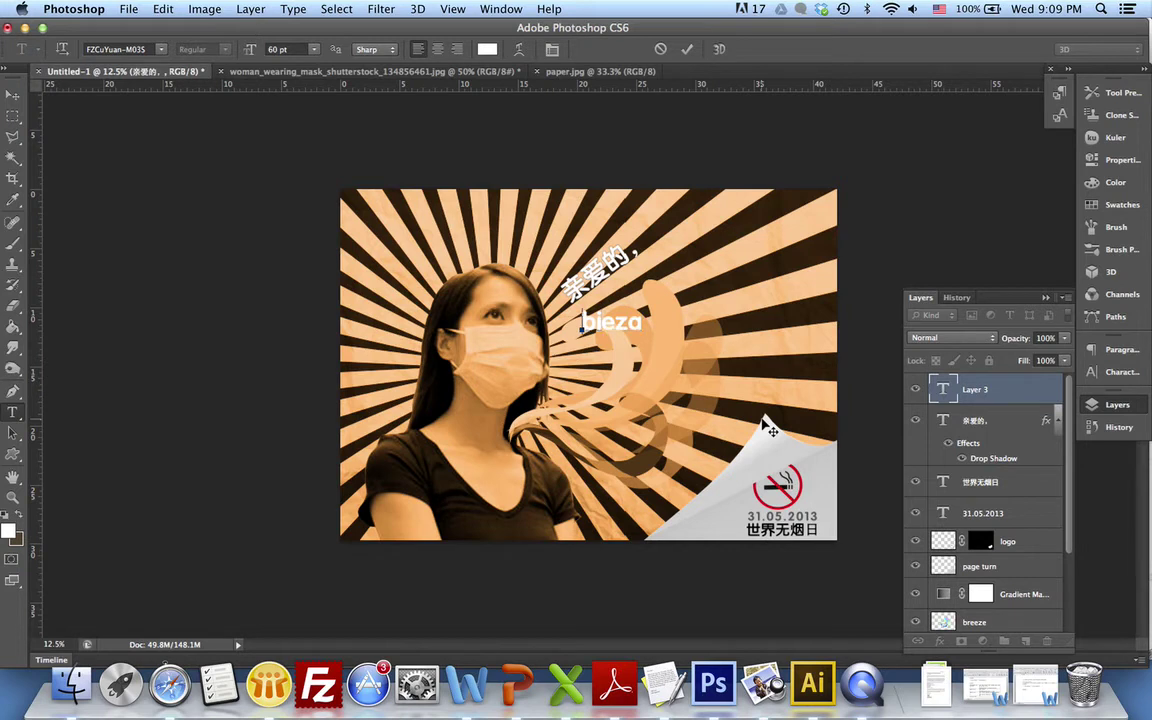
key("super+space")
type("biezai")
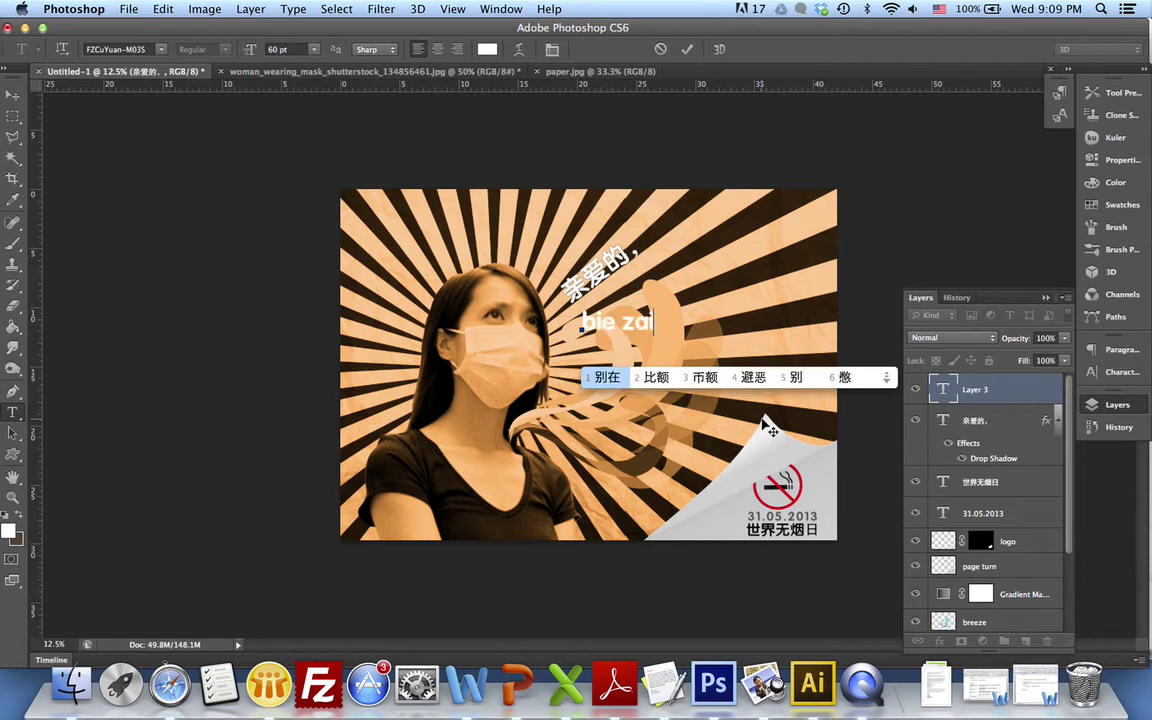
type("5")
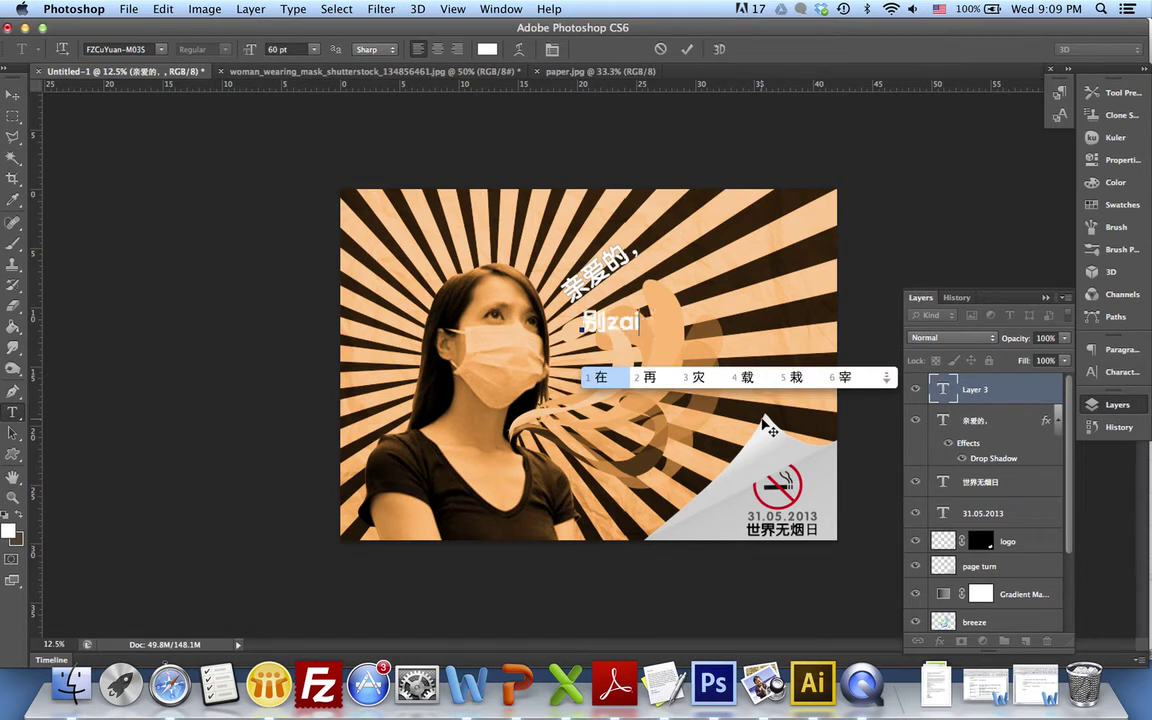
type("2")
type("c")
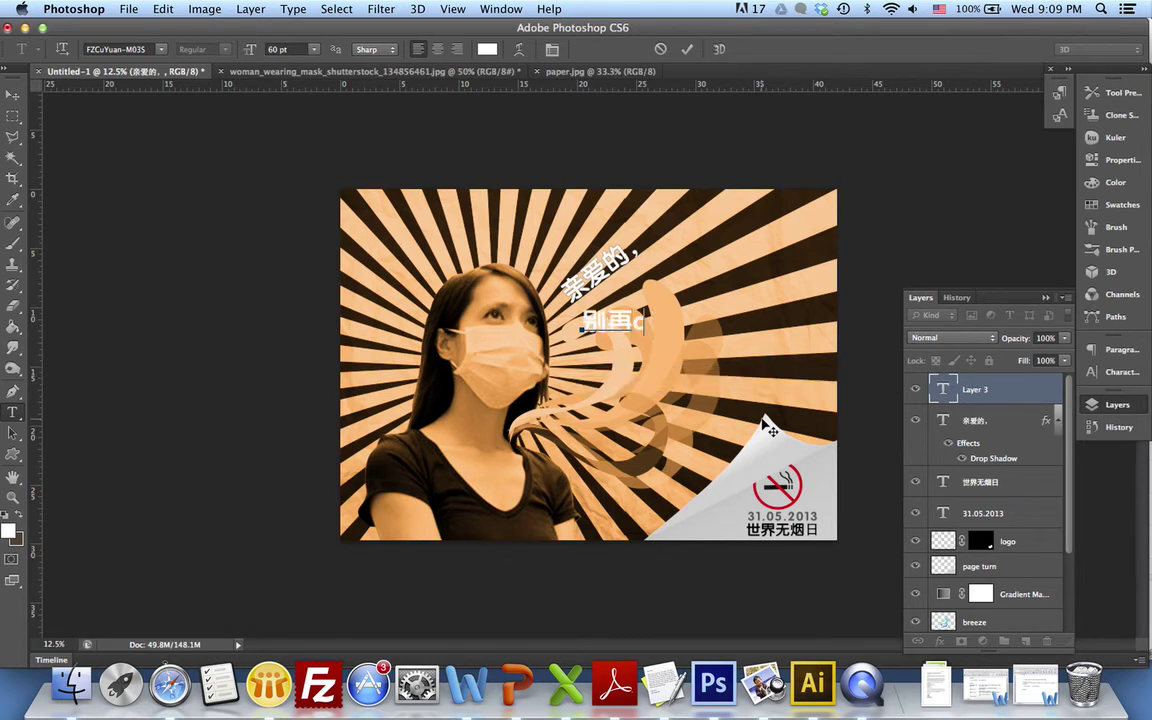
type("houyan")
key("space")
type("le")
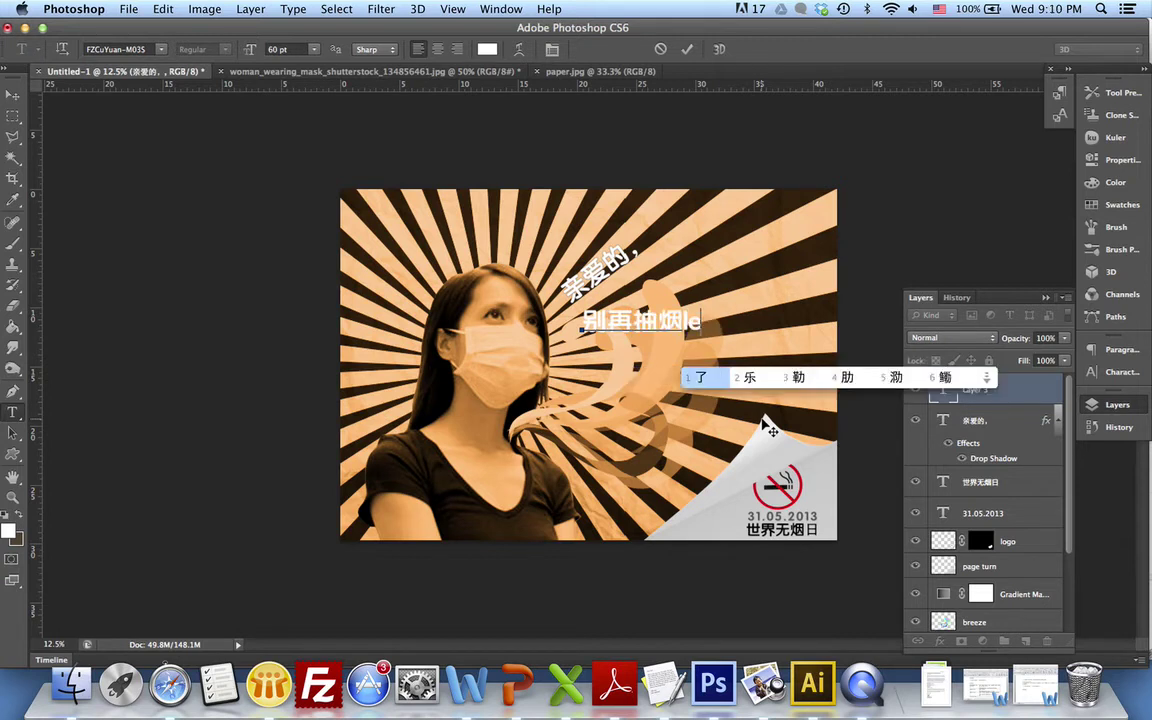
key("space")
type(",haoma")
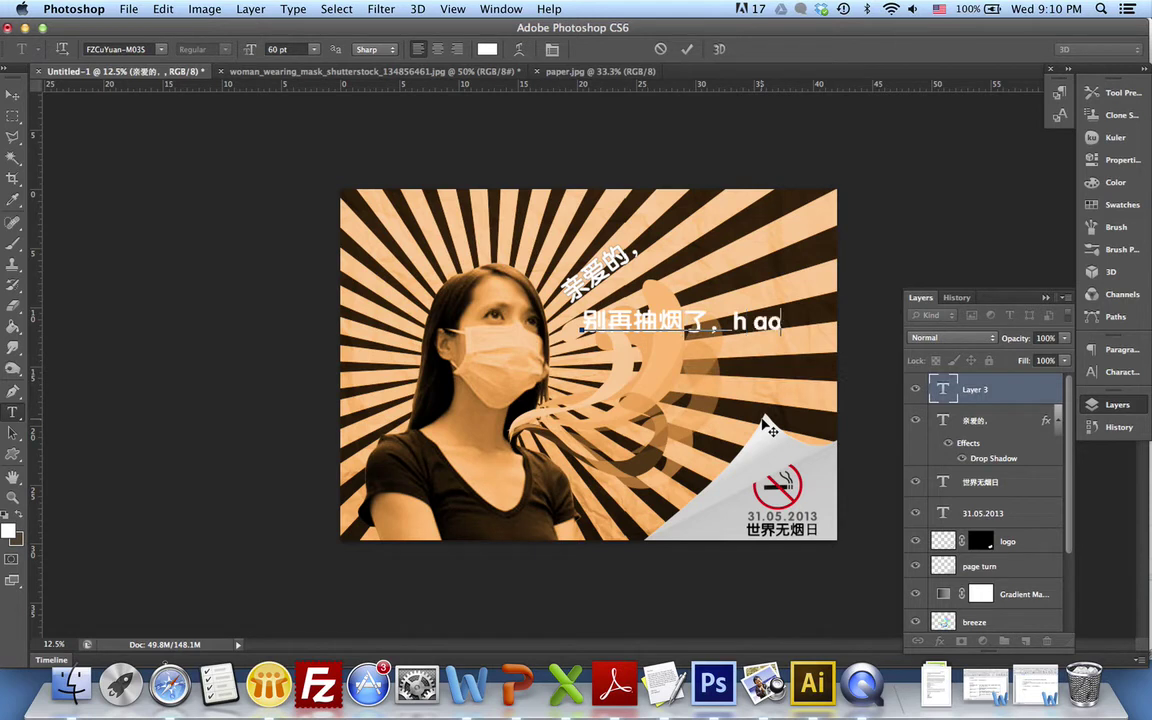
key("space")
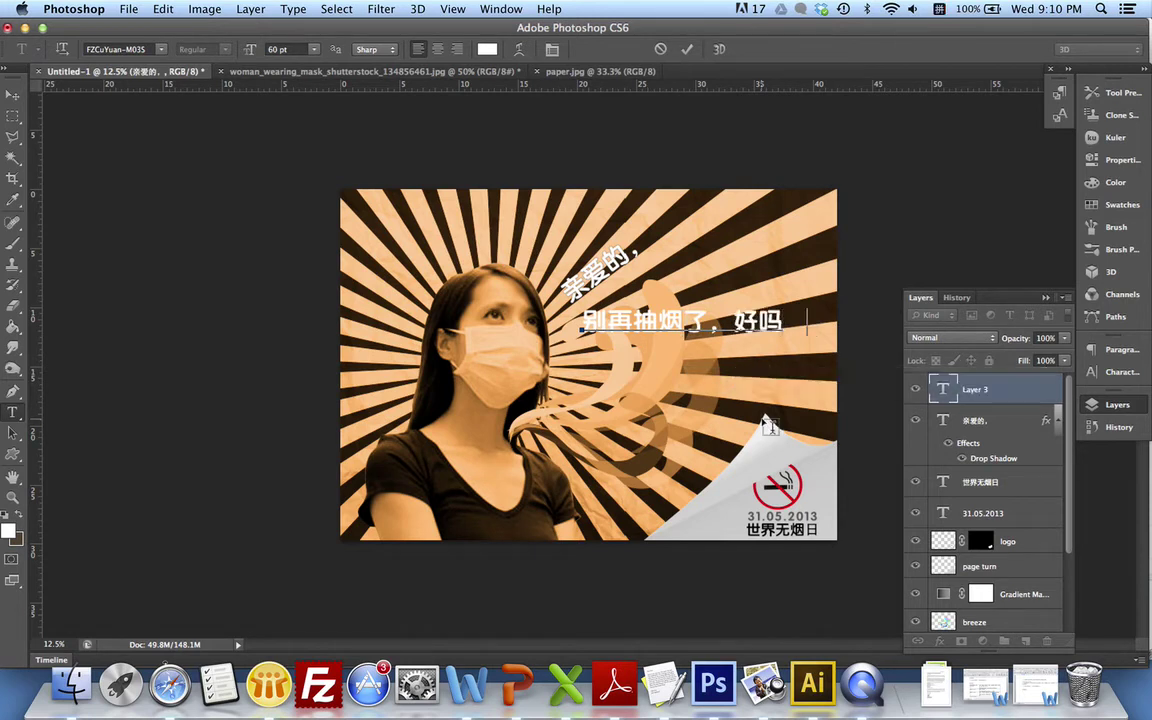
type("？")
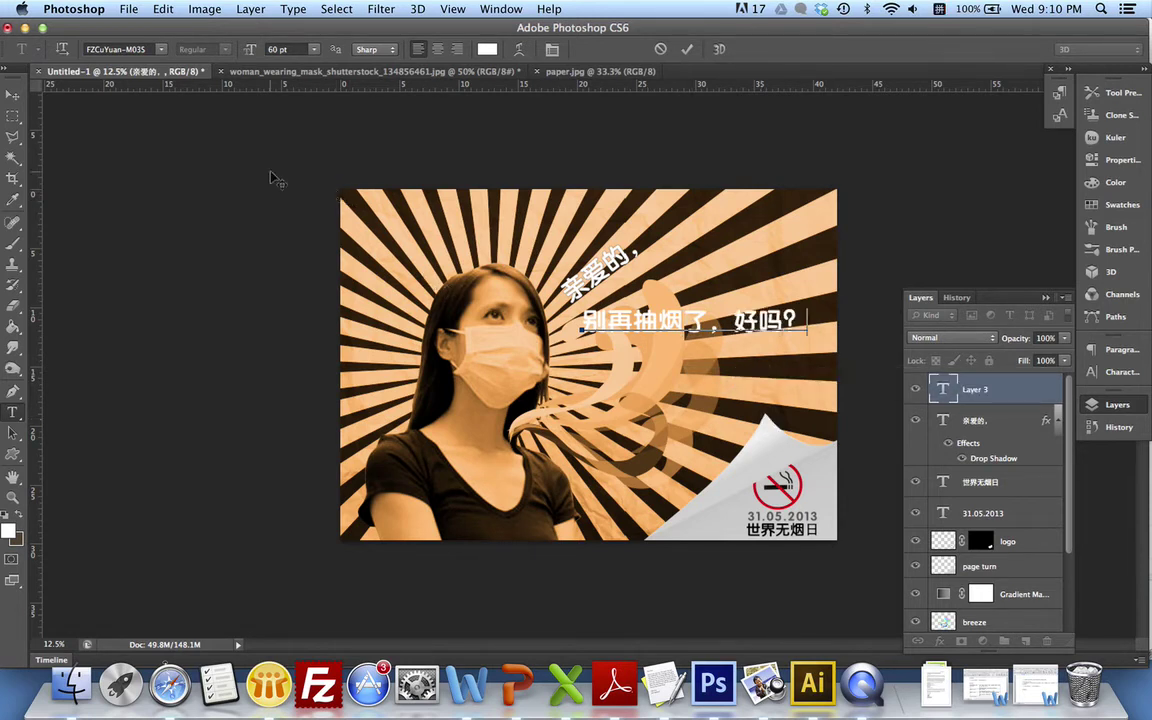
left_click(12, 93)
Step: Add a Drop Shadow with the default settings to the 别再抽烟了，好吗？ text
left_click(941, 641)
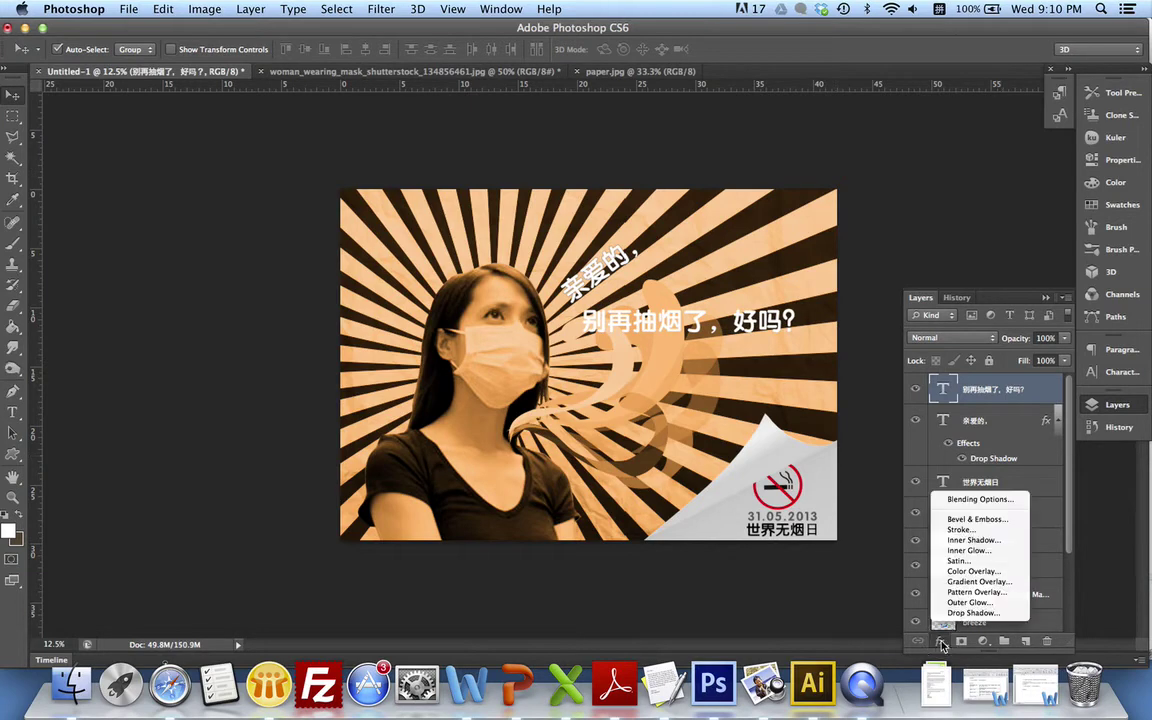
left_click(968, 612)
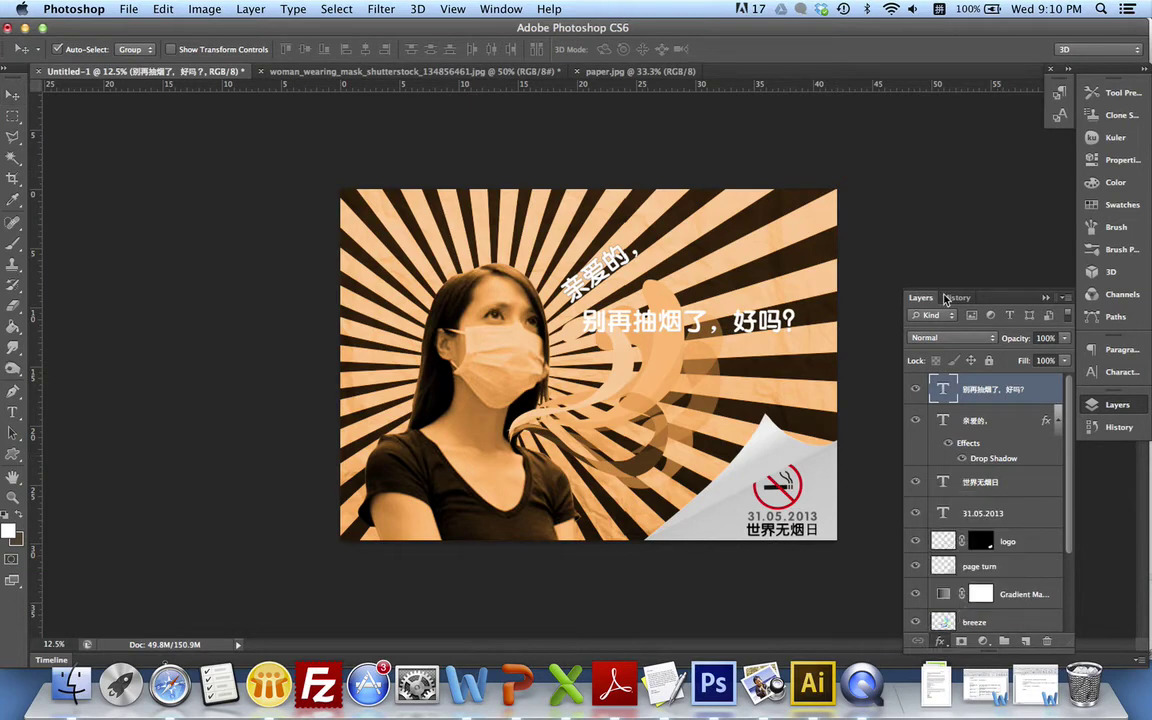
key("Return")
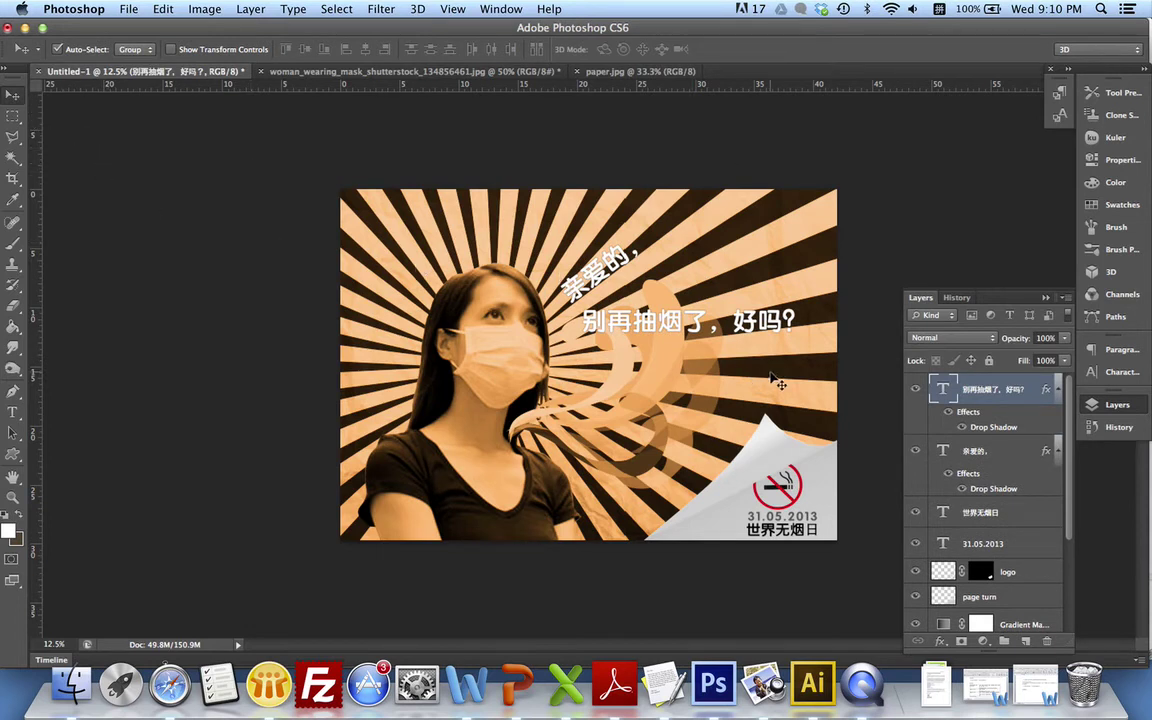
Step: Rotate the 别再抽烟了，好吗？ text to about -21 degrees along the rays and place it just under the 亲爱的， text
key("super+t")
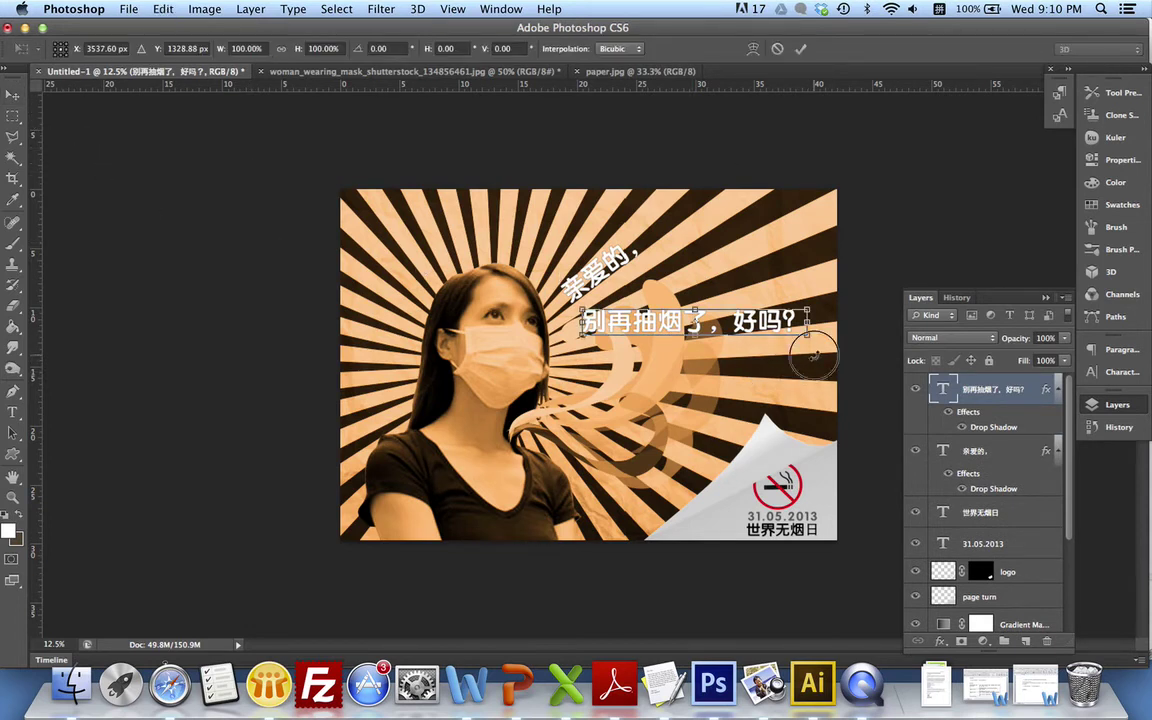
left_click_drag(811, 346, 826, 330)
left_click_drag(760, 310, 803, 247)
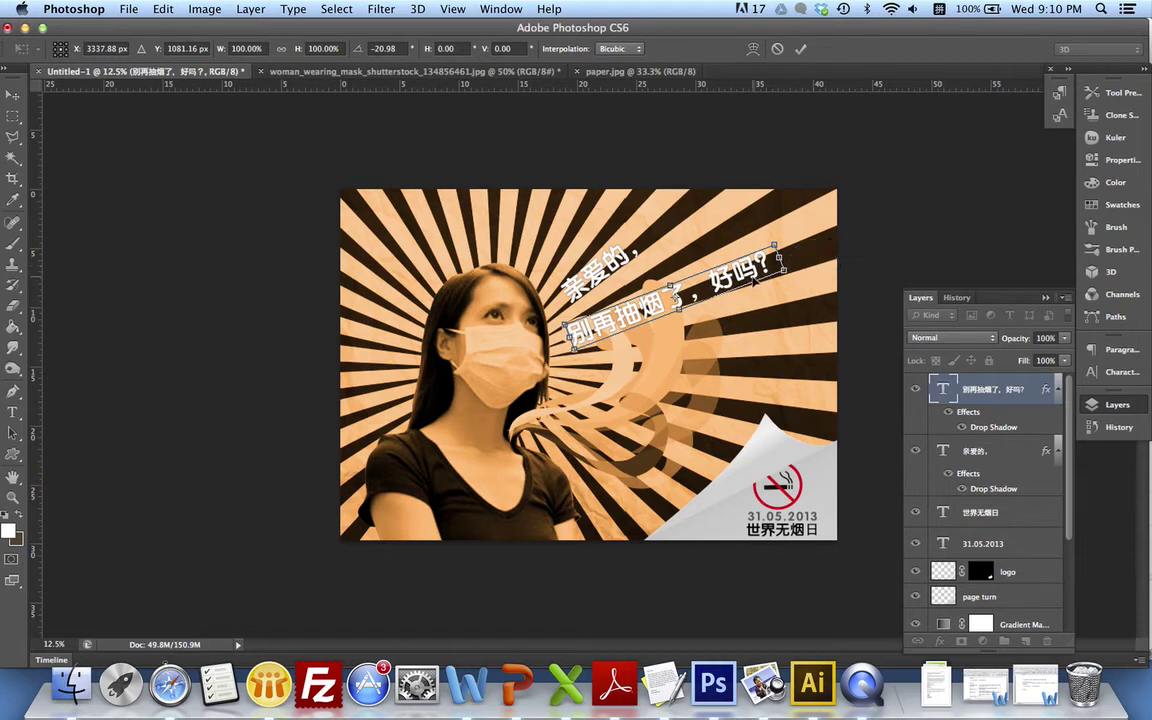
left_click_drag(755, 282, 826, 249)
key("Return")
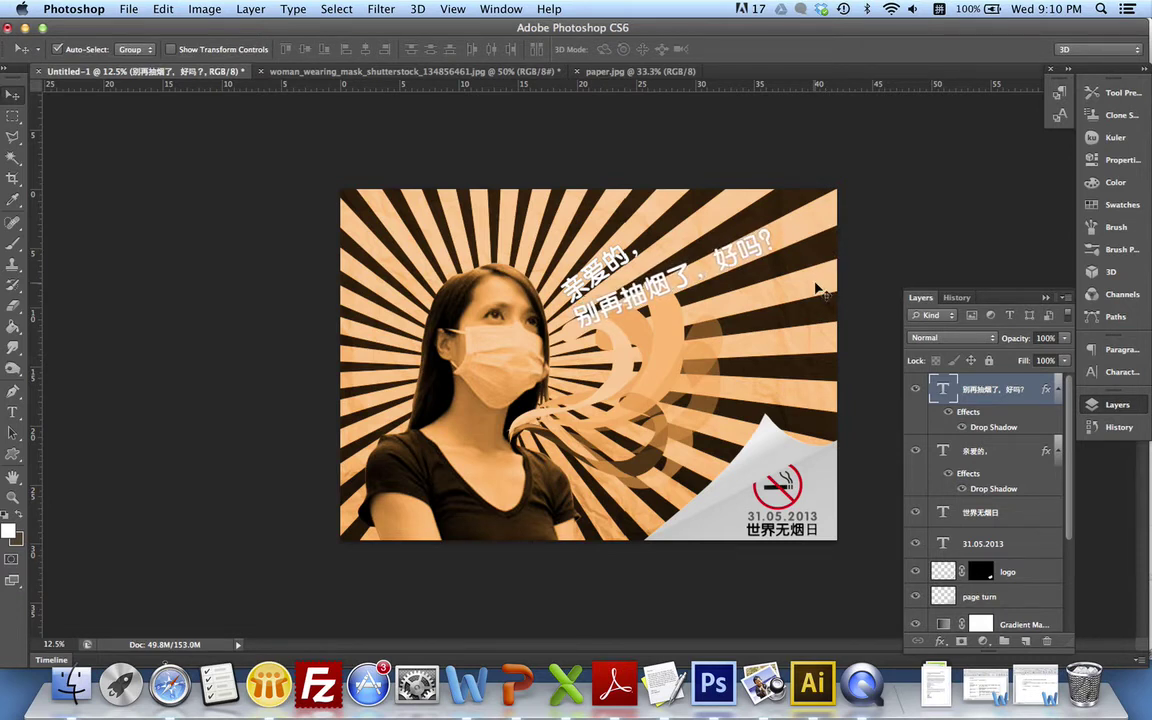
key("ctrl+t")
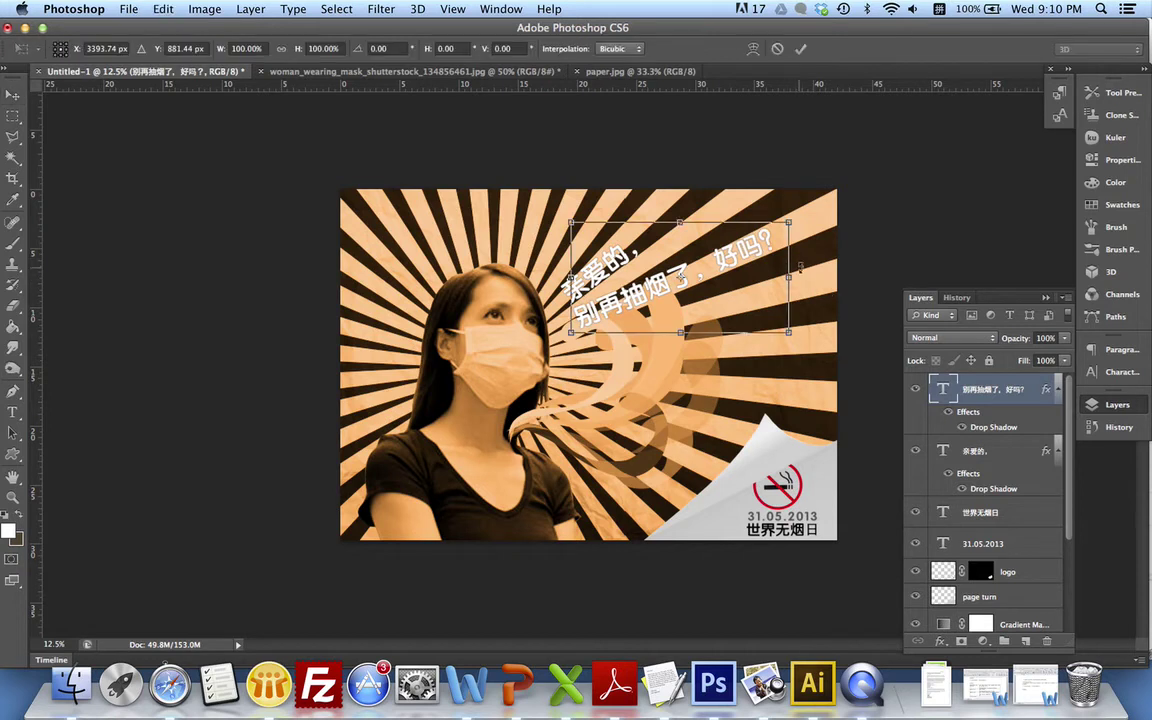
left_click_drag(800, 266, 812, 265)
left_click(800, 48)
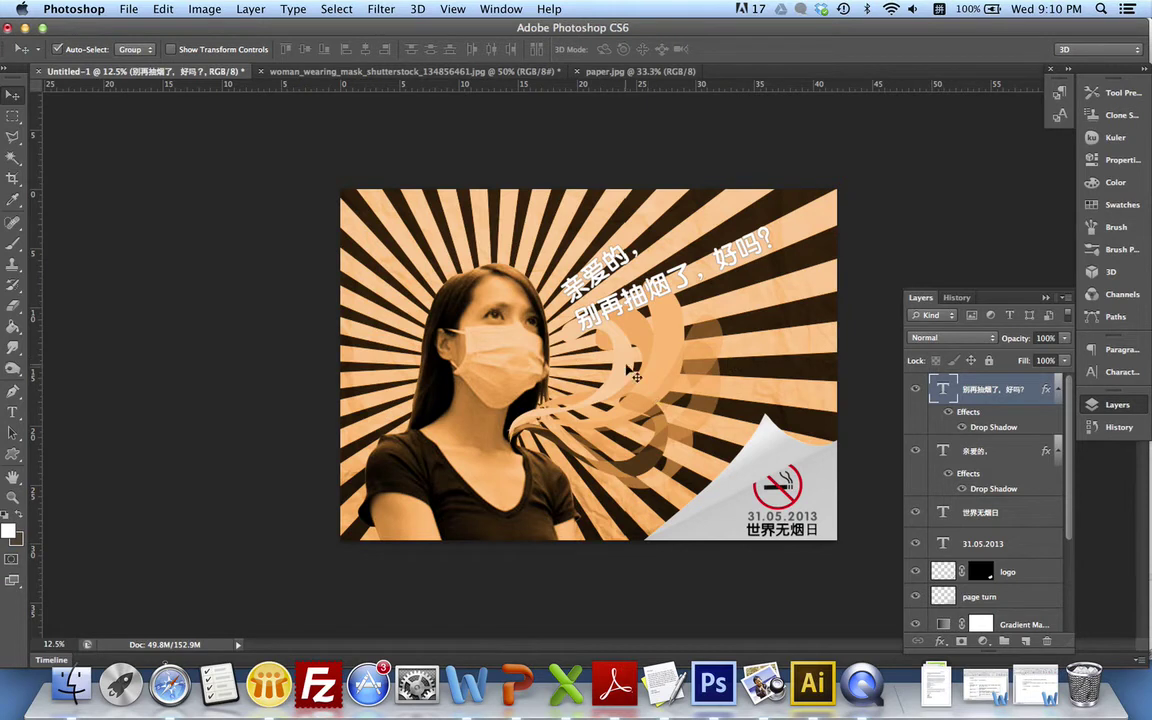
Step: Add the text 我已经忘记， as a new text layer below the start of the second slogan line and commit it
left_click(15, 418)
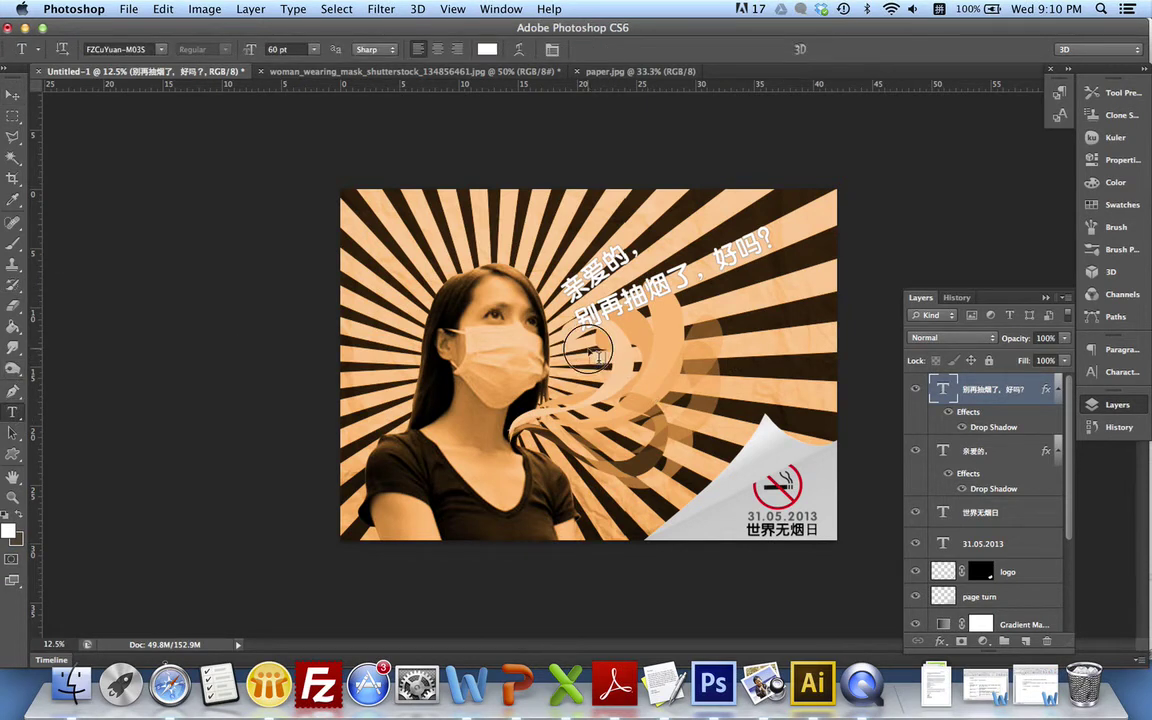
left_click(588, 342)
type("wo yi jing w")
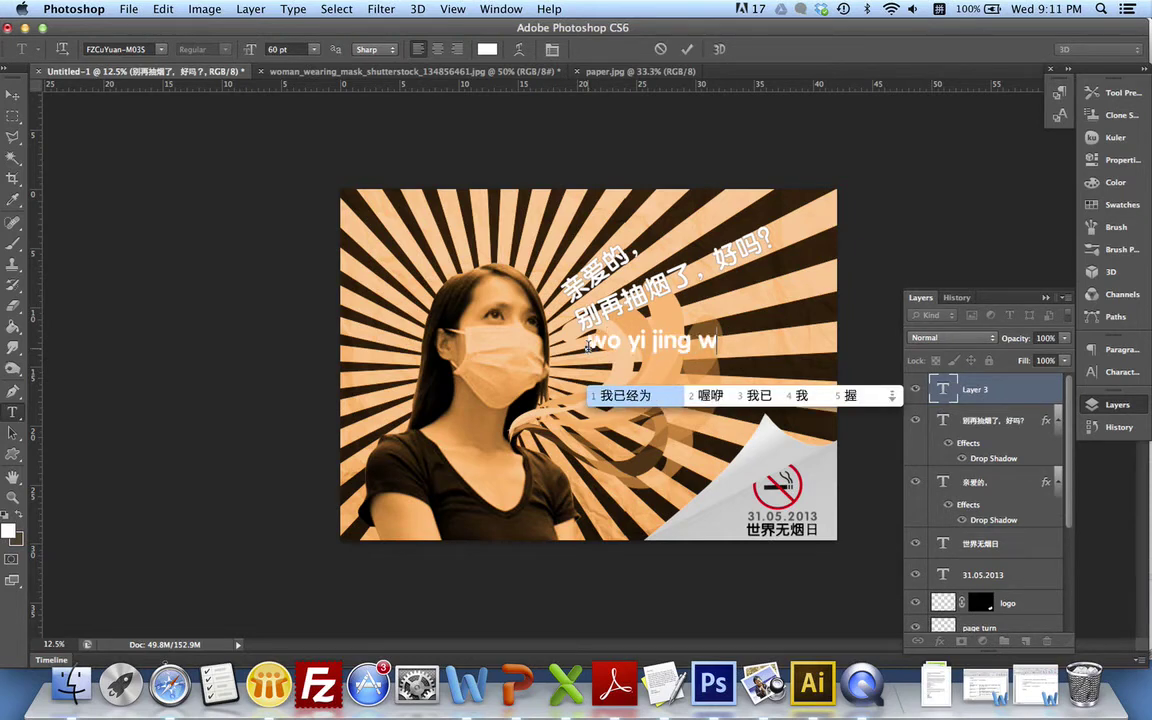
type("ang ji")
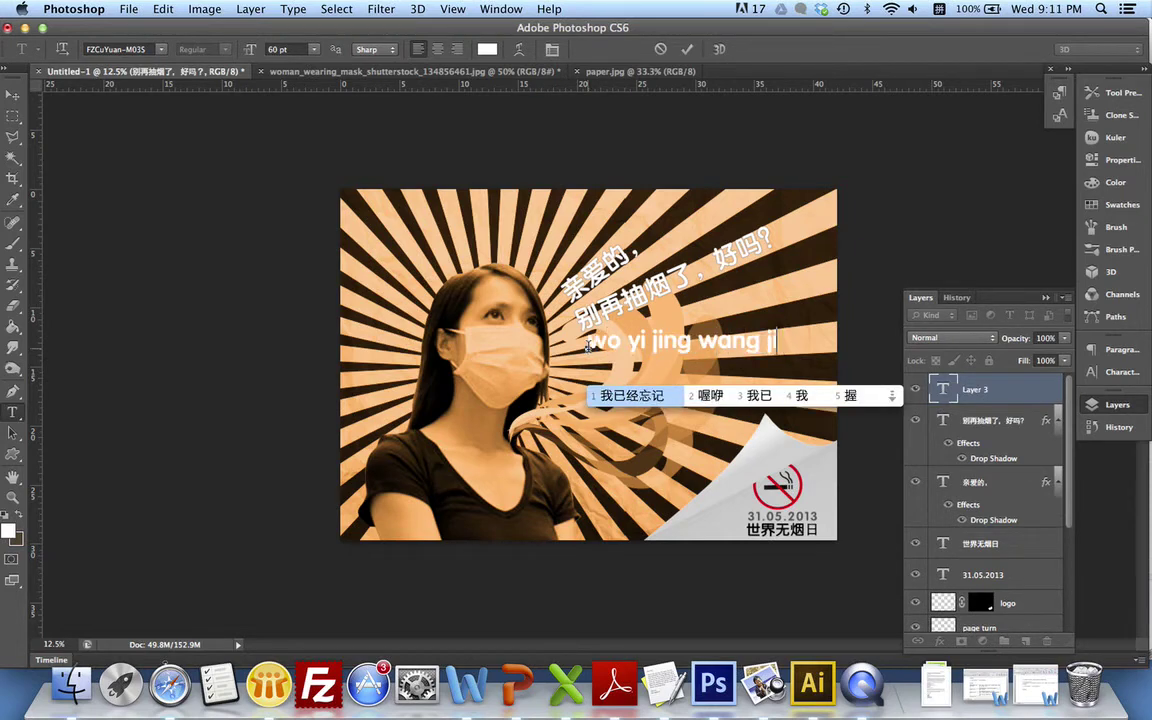
key("space")
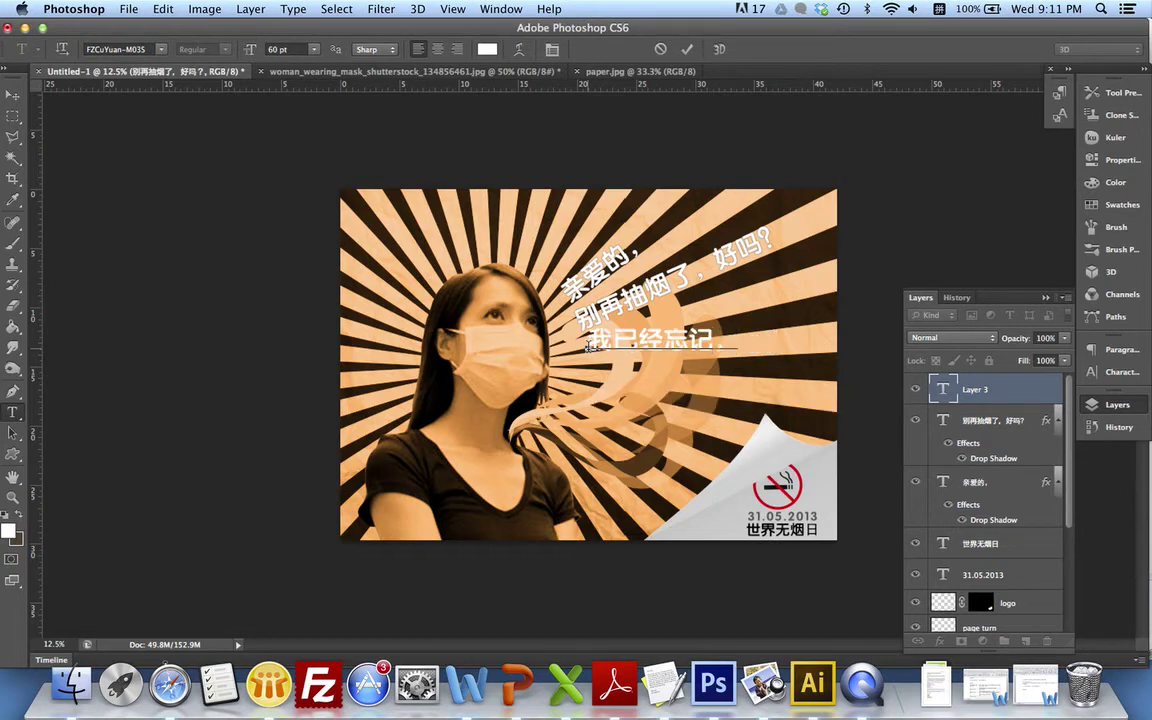
left_click(12, 94)
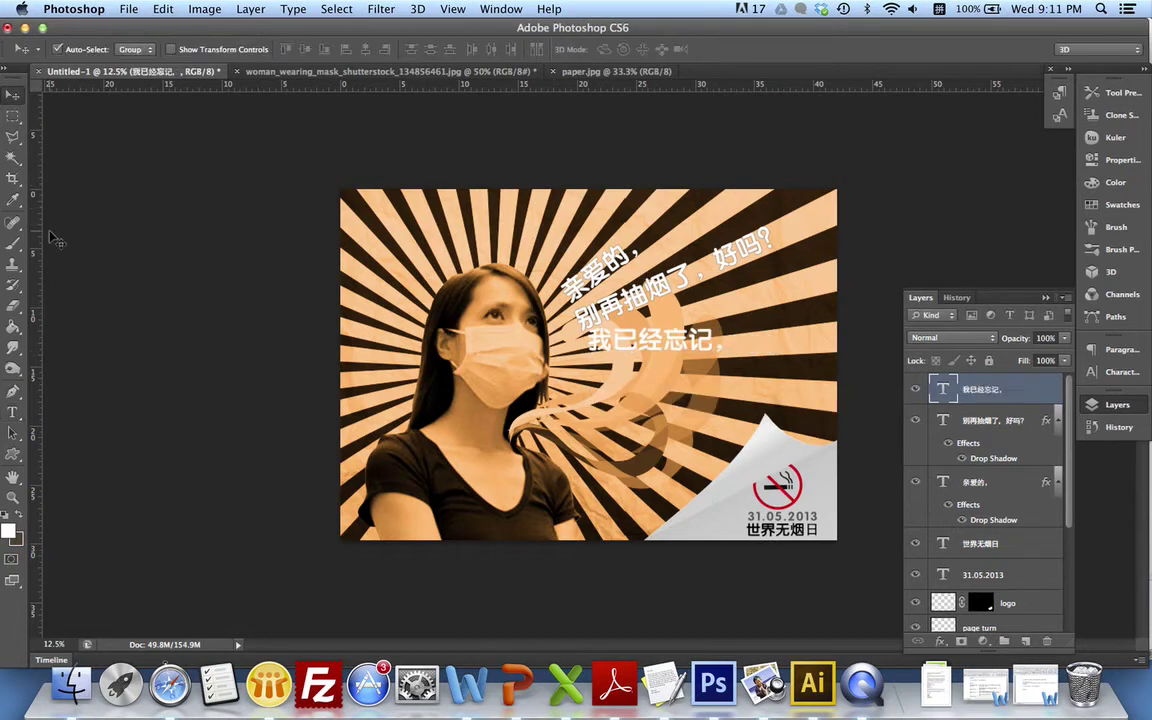
Step: Add the text 世界的味道。 as a new text layer below the 我已经忘记， line and commit it
left_click(12, 412)
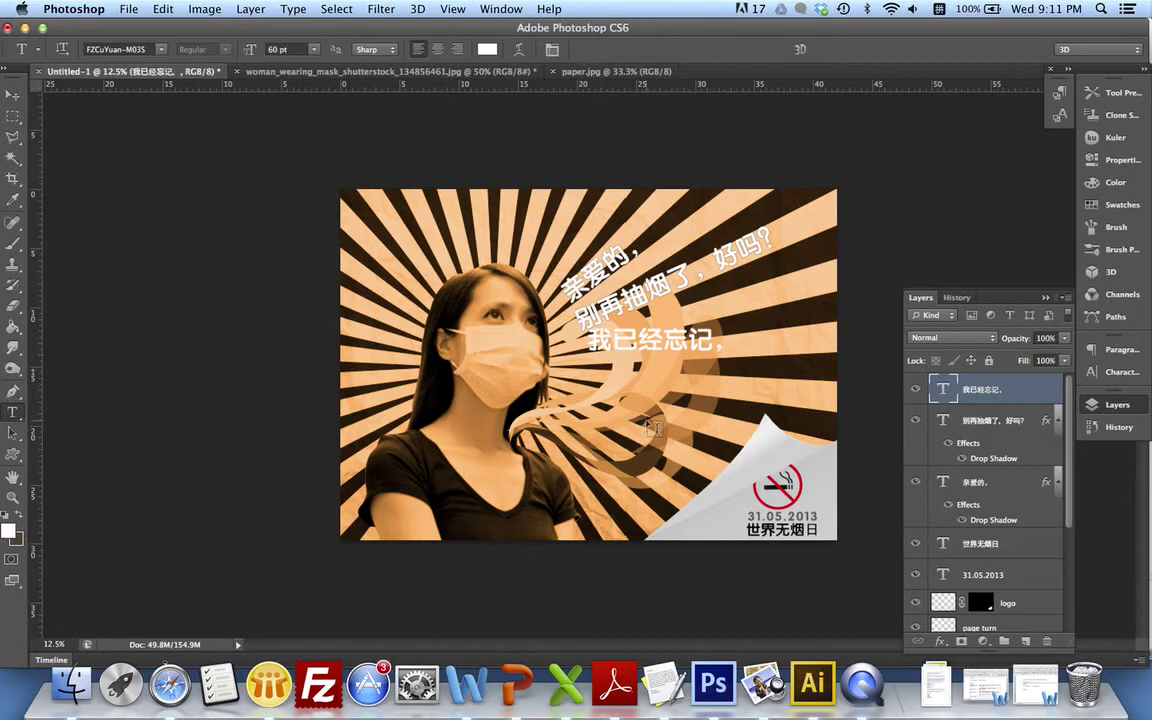
left_click(586, 390)
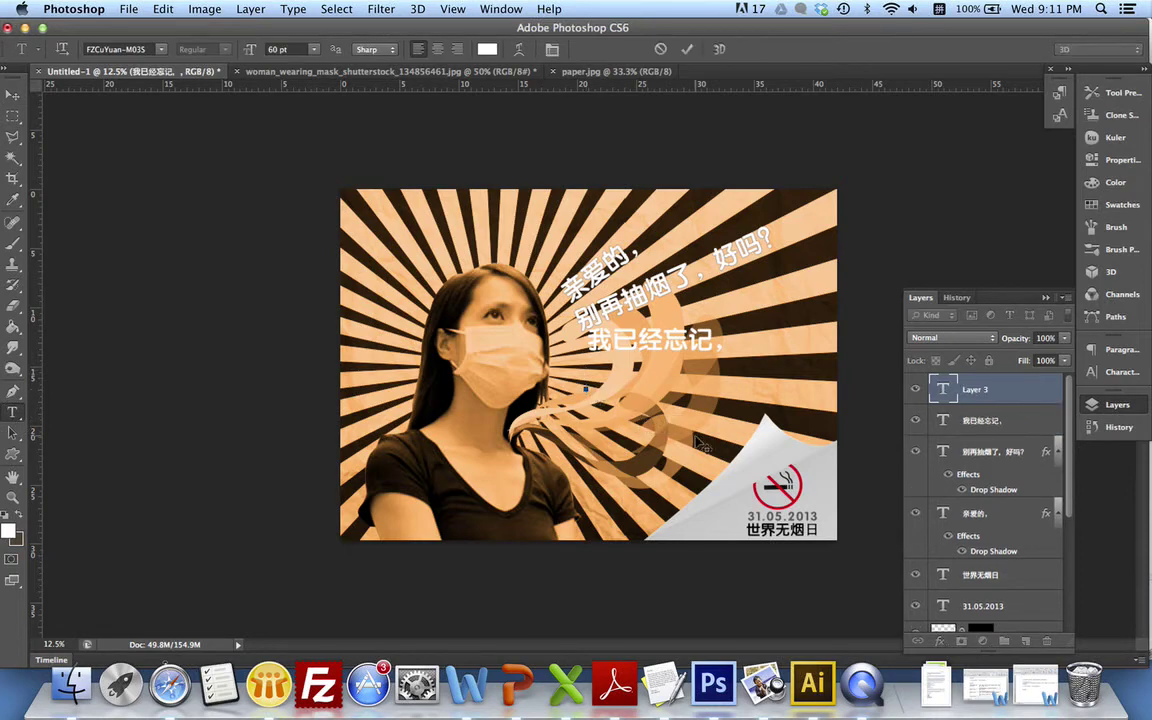
type("shijiedeweida")
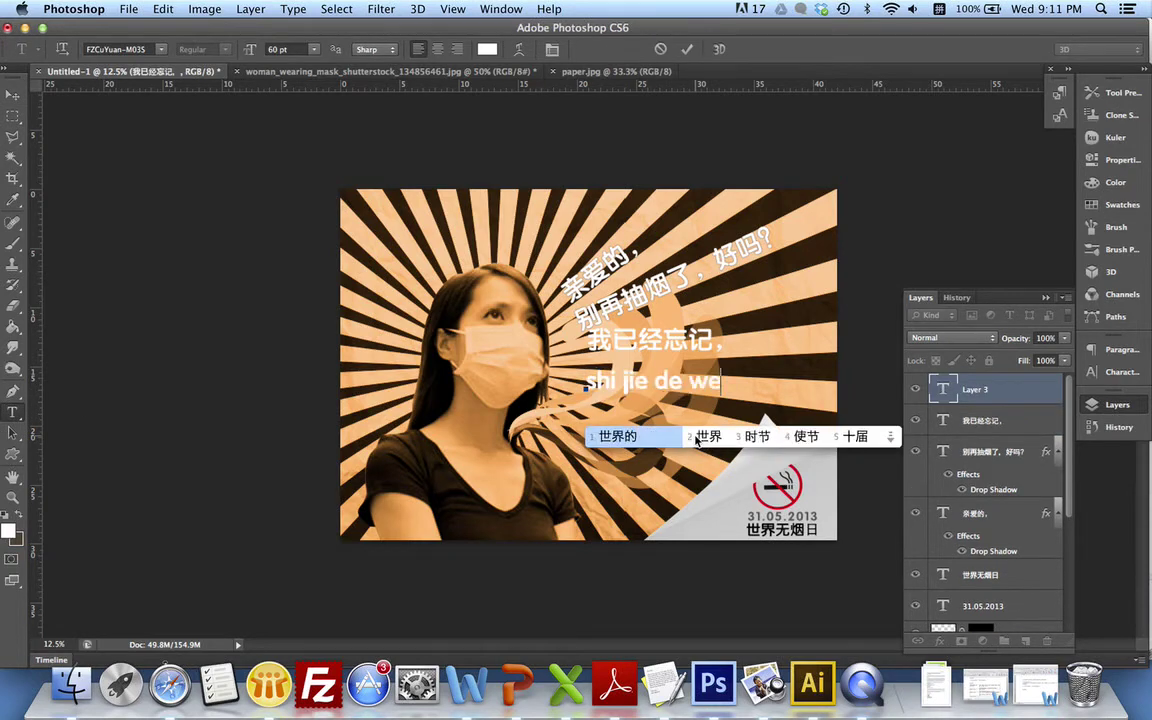
type("o.")
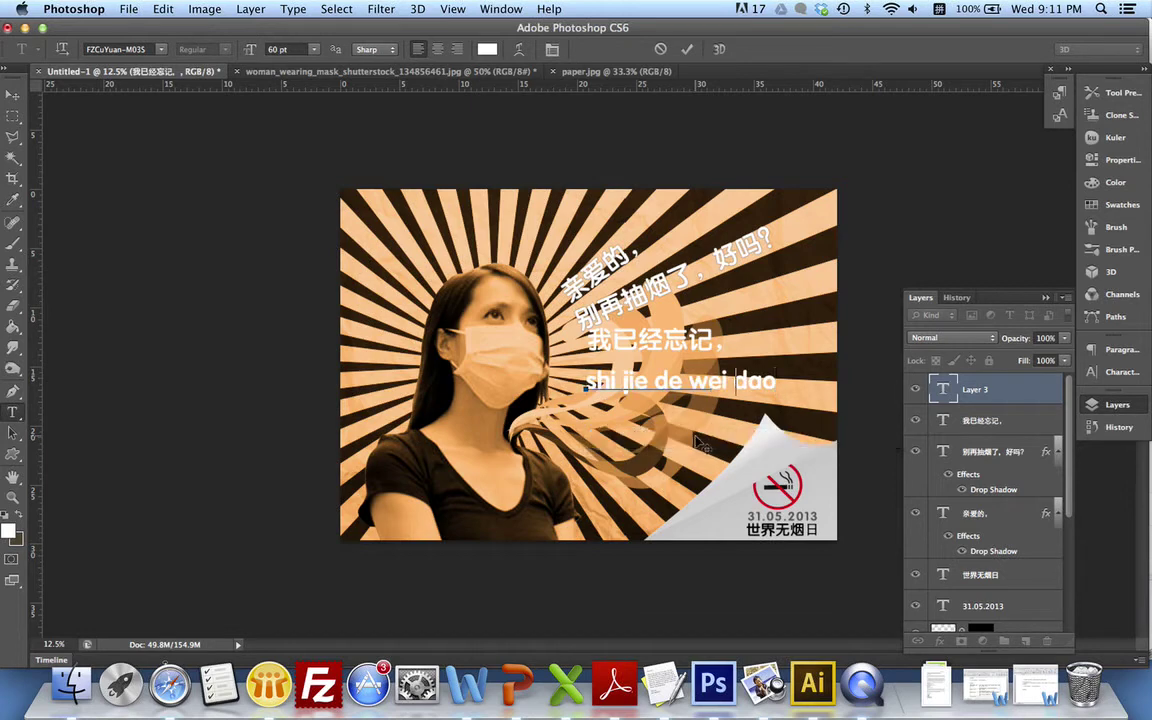
left_click(12, 93)
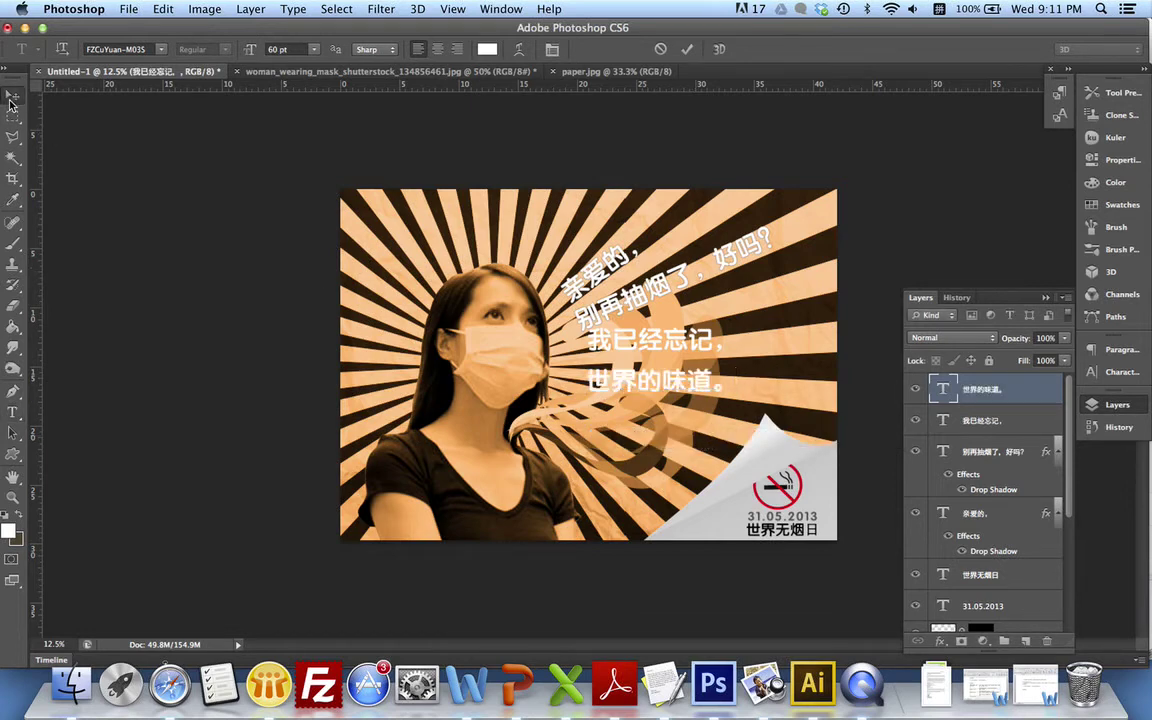
Step: Add a Drop Shadow with the default settings to the 我已经忘记， text layer
left_click(988, 421)
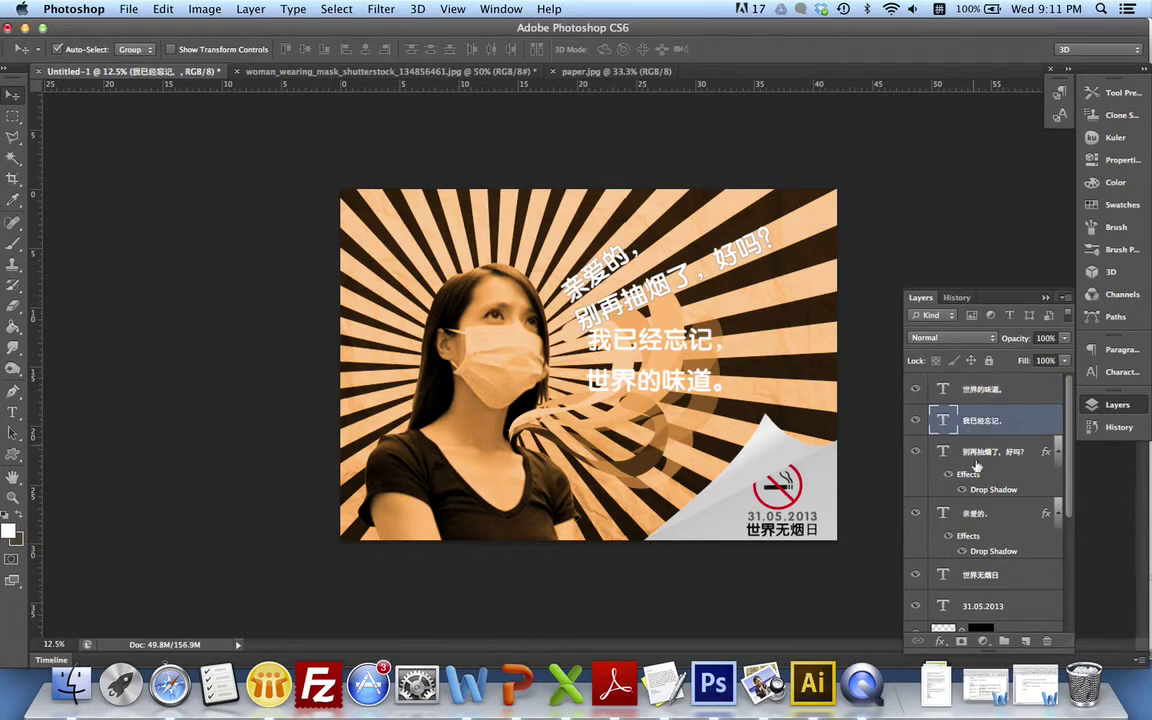
left_click(940, 645)
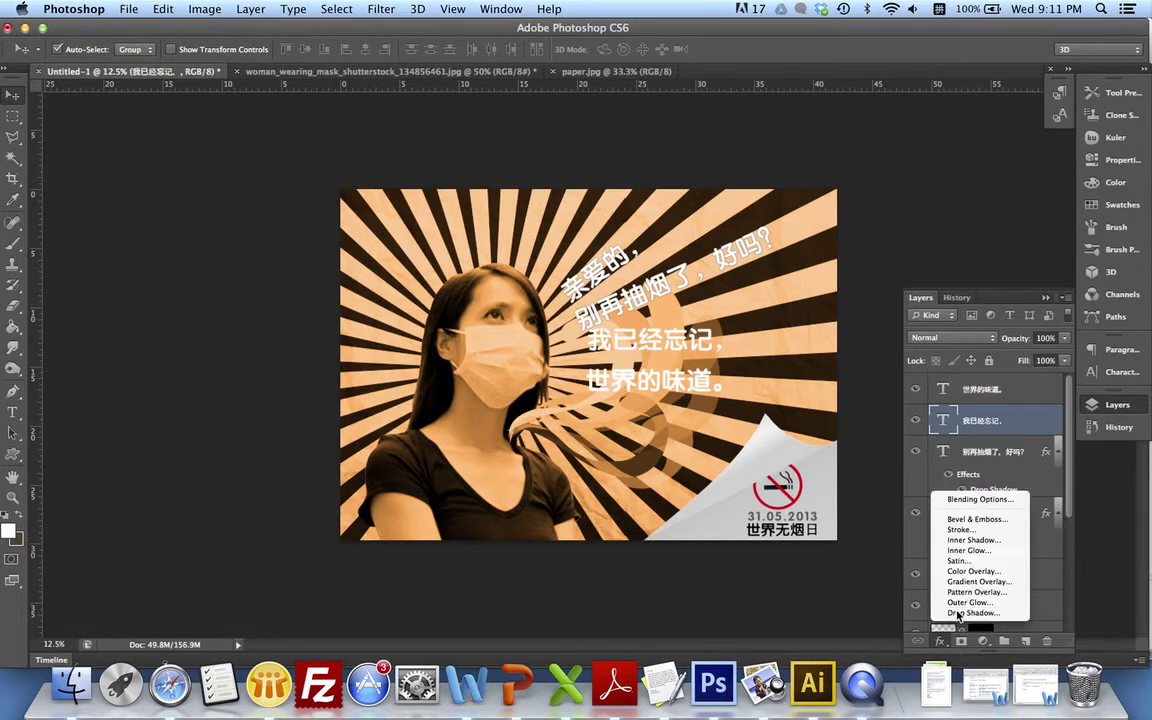
left_click(958, 613)
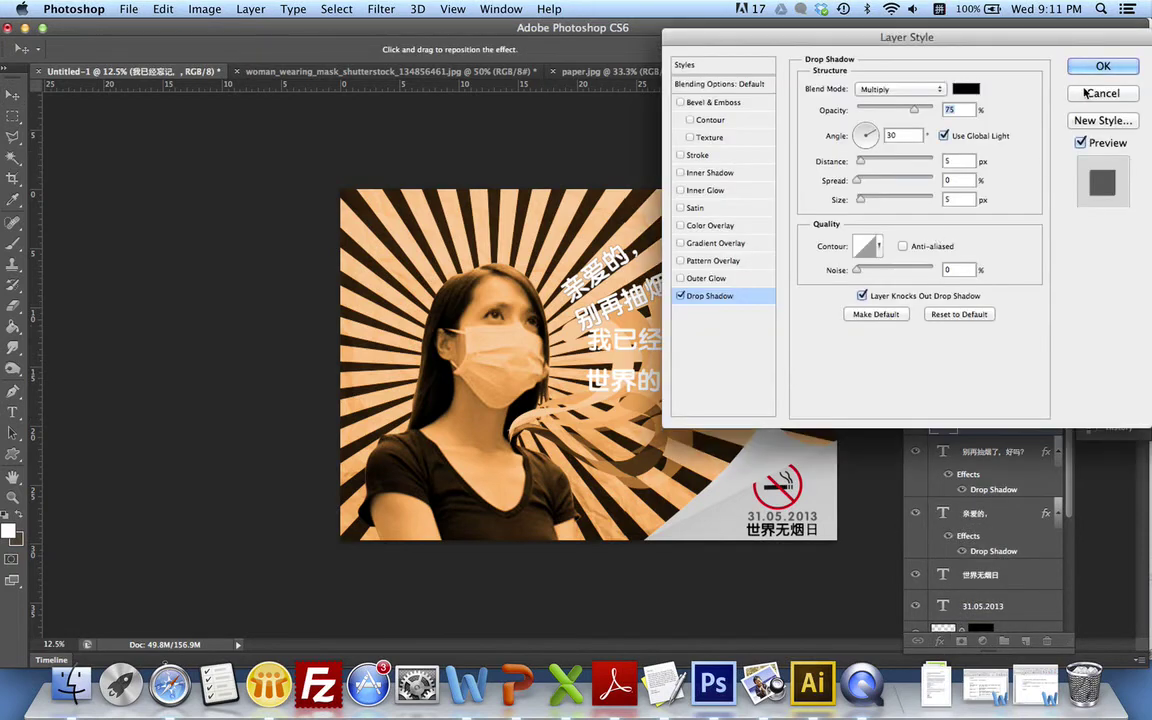
left_click(1103, 67)
Step: Add a Drop Shadow with the default settings to the 世界的味道。 text layer
left_click(985, 389)
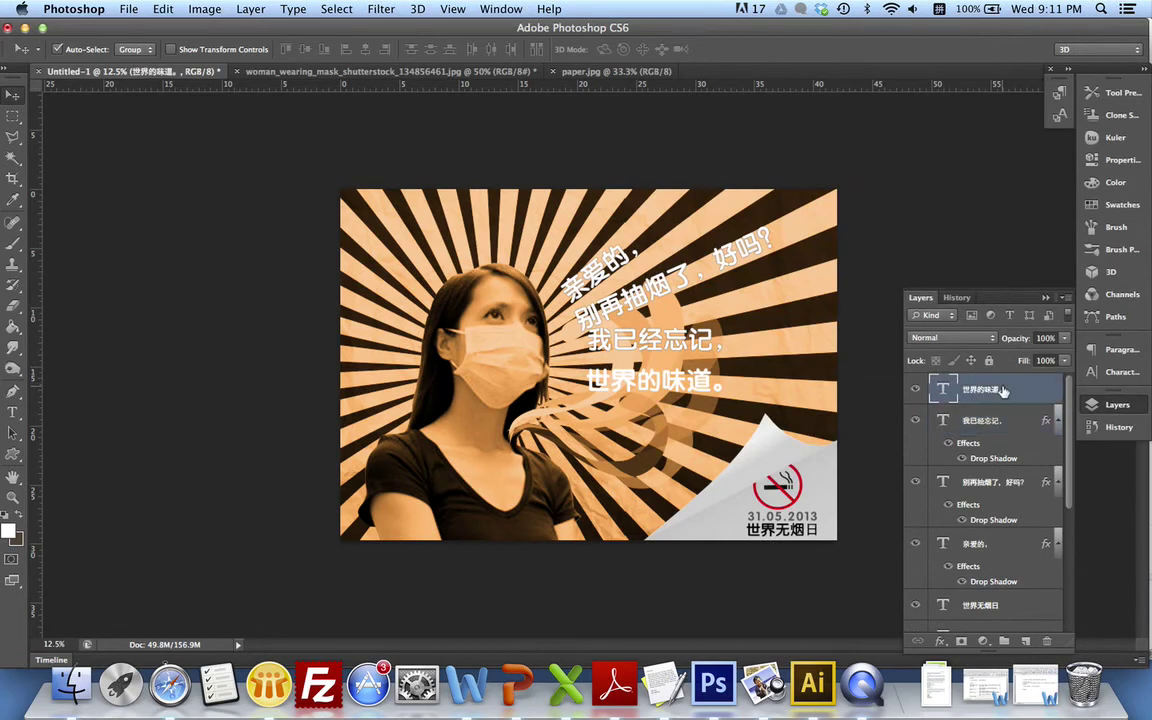
left_click(940, 641)
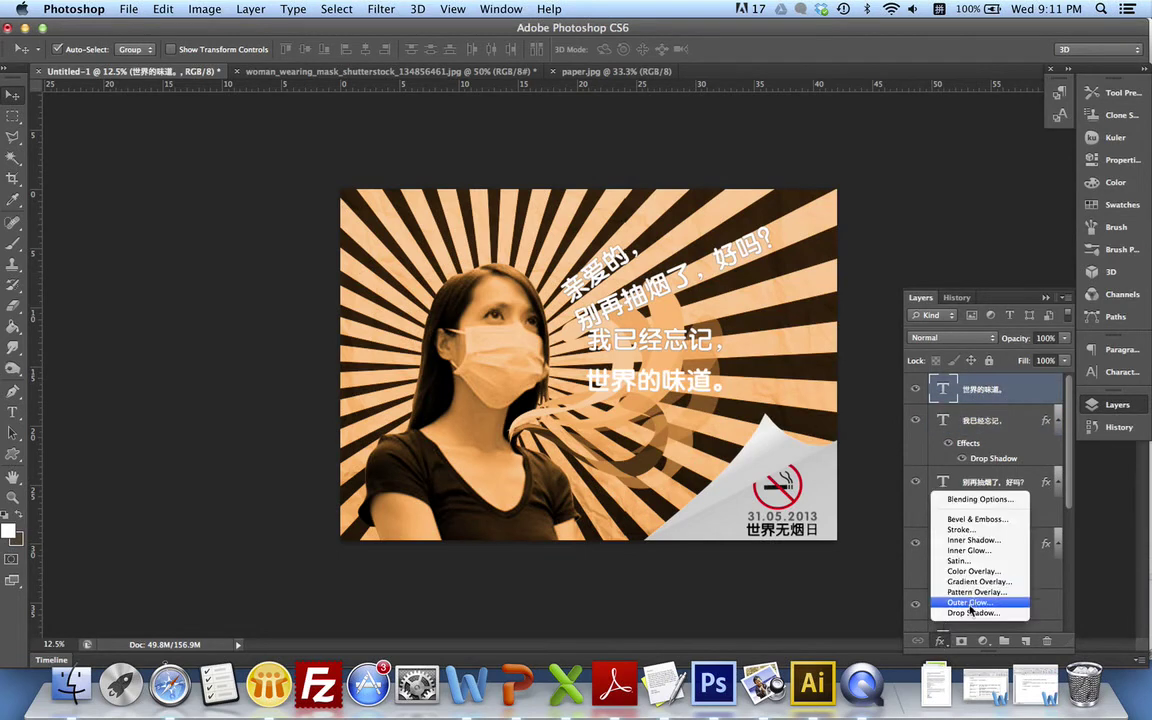
left_click(967, 613)
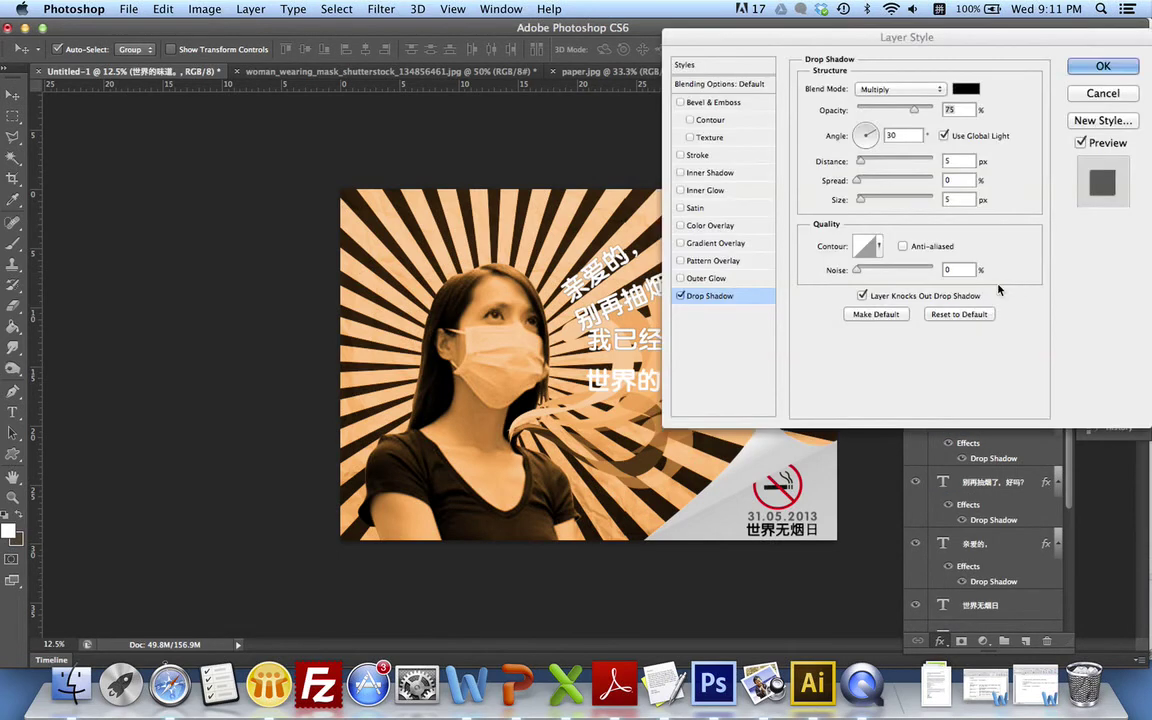
left_click(1104, 67)
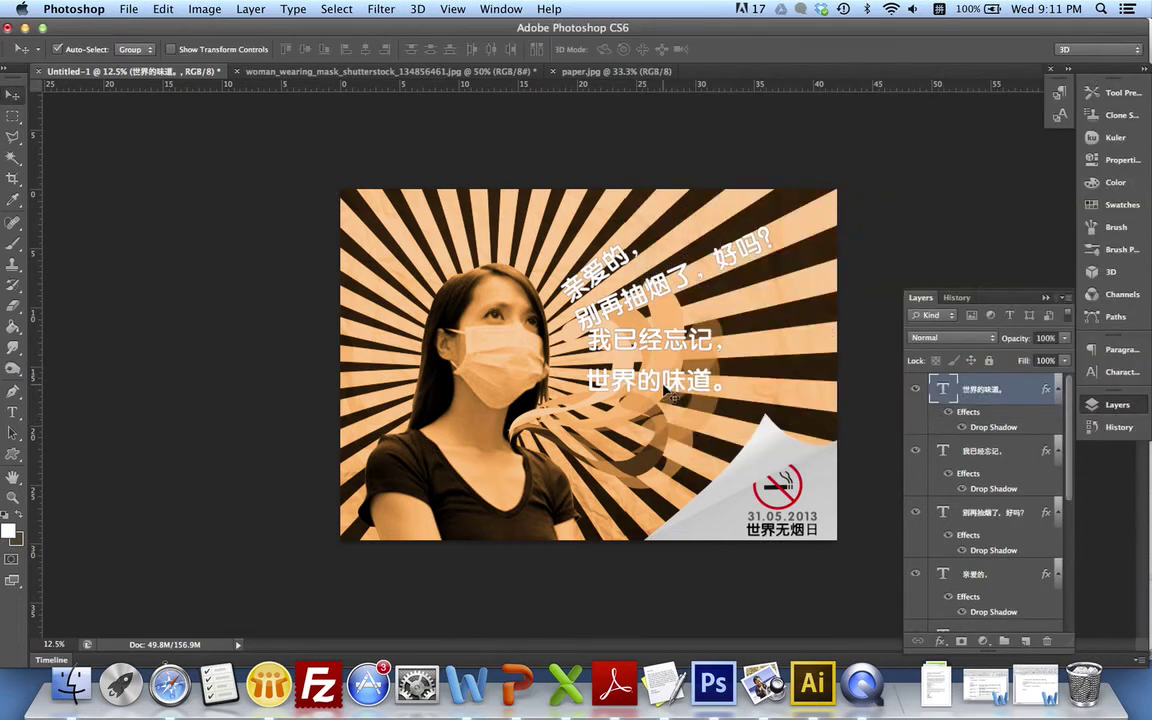
Step: Move 世界的味道。 lower, shift 我已经忘记， slightly down and inward, and rotate it about -3.2° to follow the rays
left_click_drag(662, 395, 663, 427)
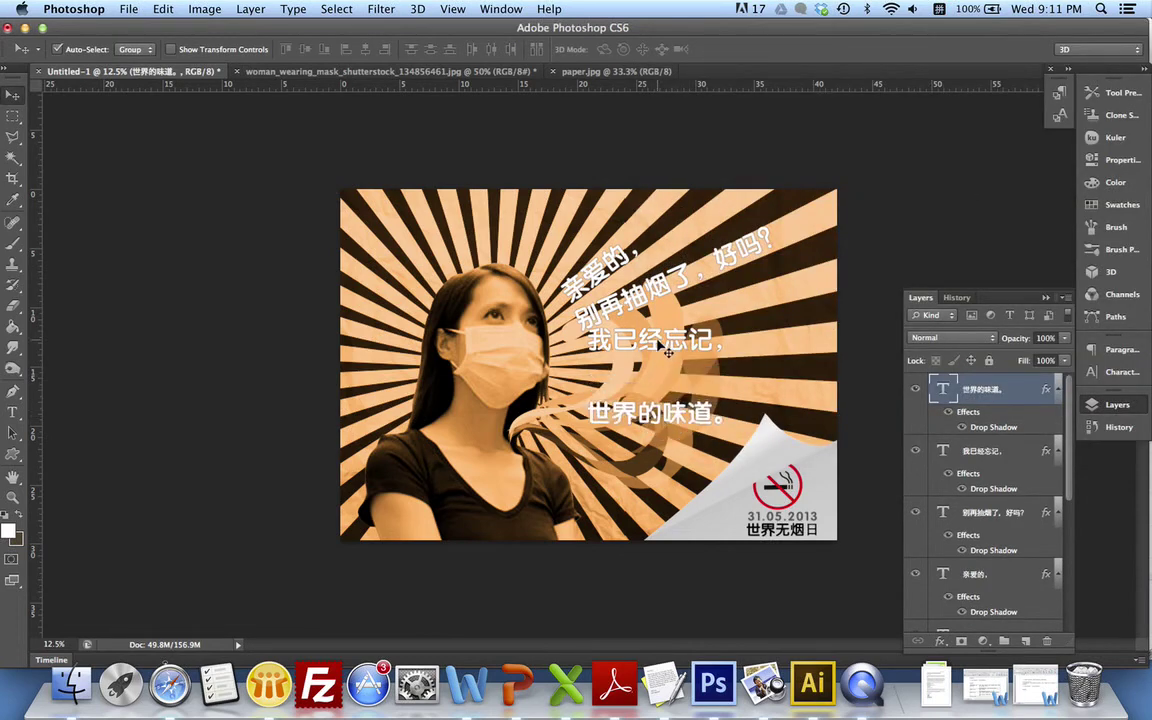
left_click(668, 350)
left_click_drag(668, 350, 652, 354)
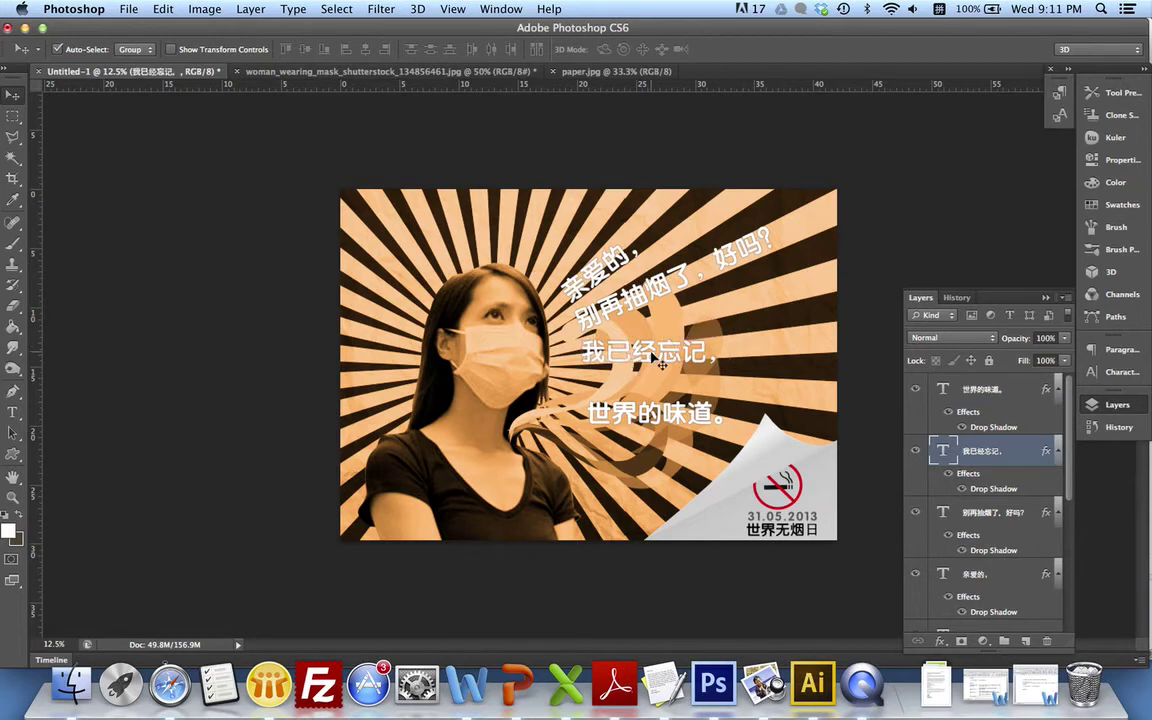
key("ctrl+t")
mouse_move(735, 375)
left_mouse_down()
mouse_move(738, 344)
mouse_move(743, 372)
left_mouse_up()
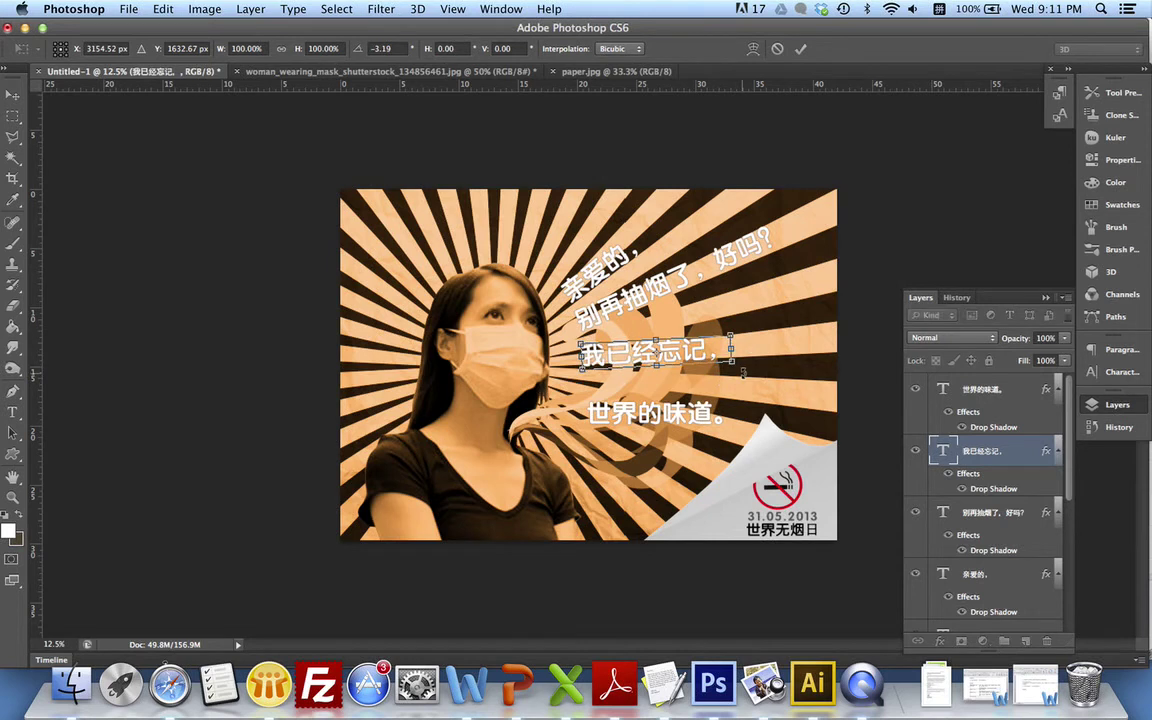
key("Return")
Step: Rotate 世界的味道。 slightly clockwise along its ray and place it close below the 我已经忘记， line
left_click(711, 424)
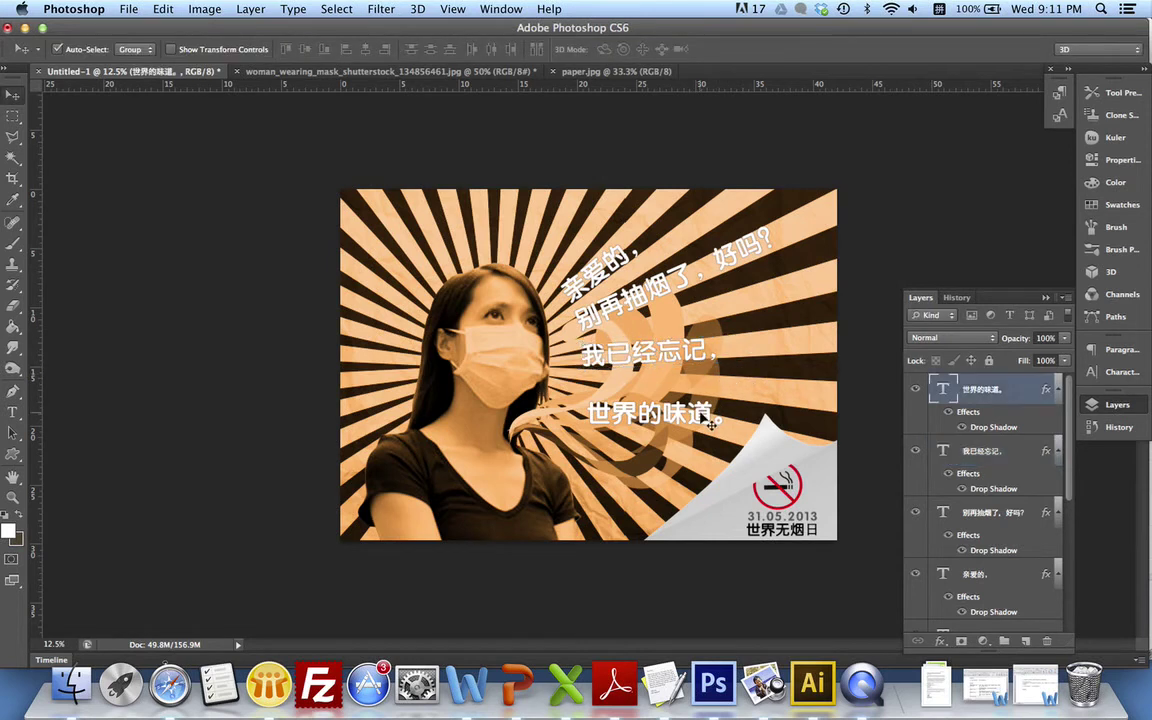
key("cmd+t")
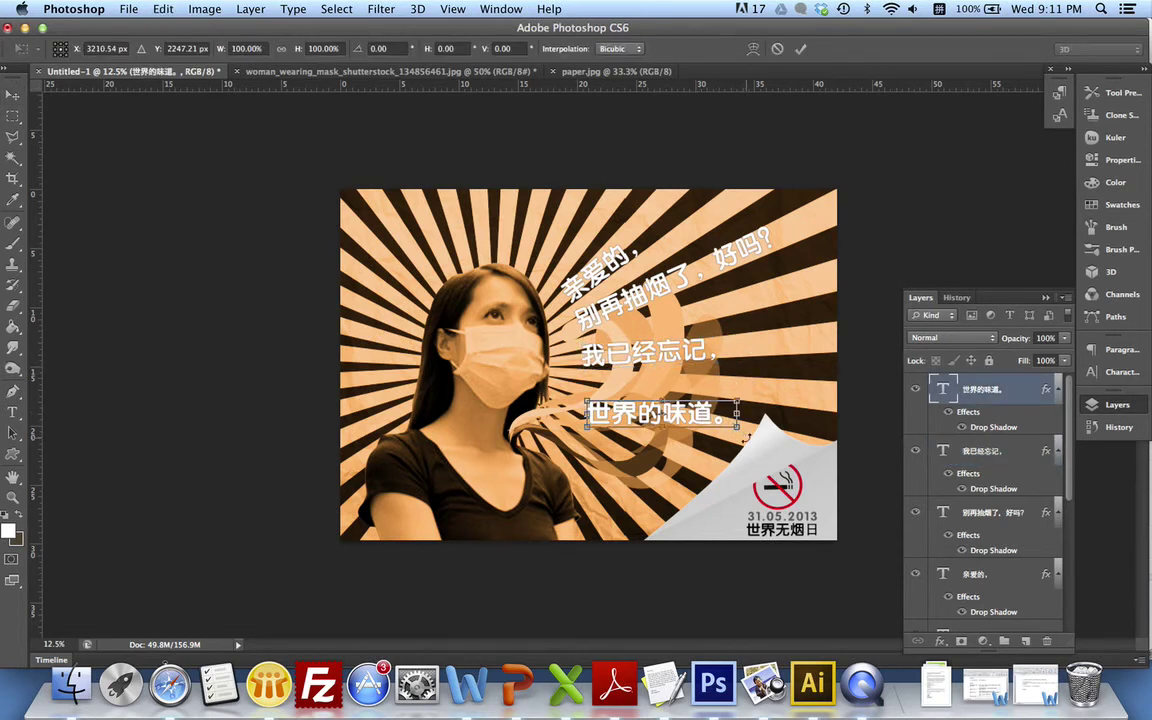
left_click_drag(745, 438, 686, 404)
double_click(692, 405)
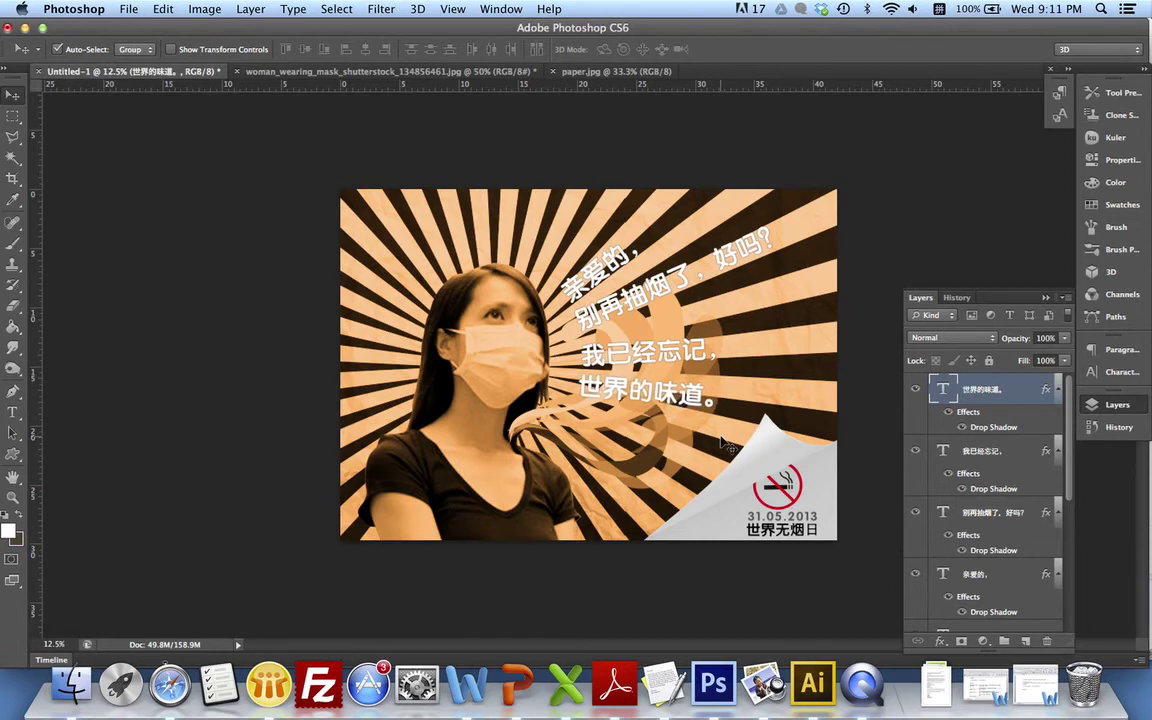
Step: Fine-tune the positions of the 别再抽烟了，好吗？ and 世界的味道。 text lines
left_click(646, 311)
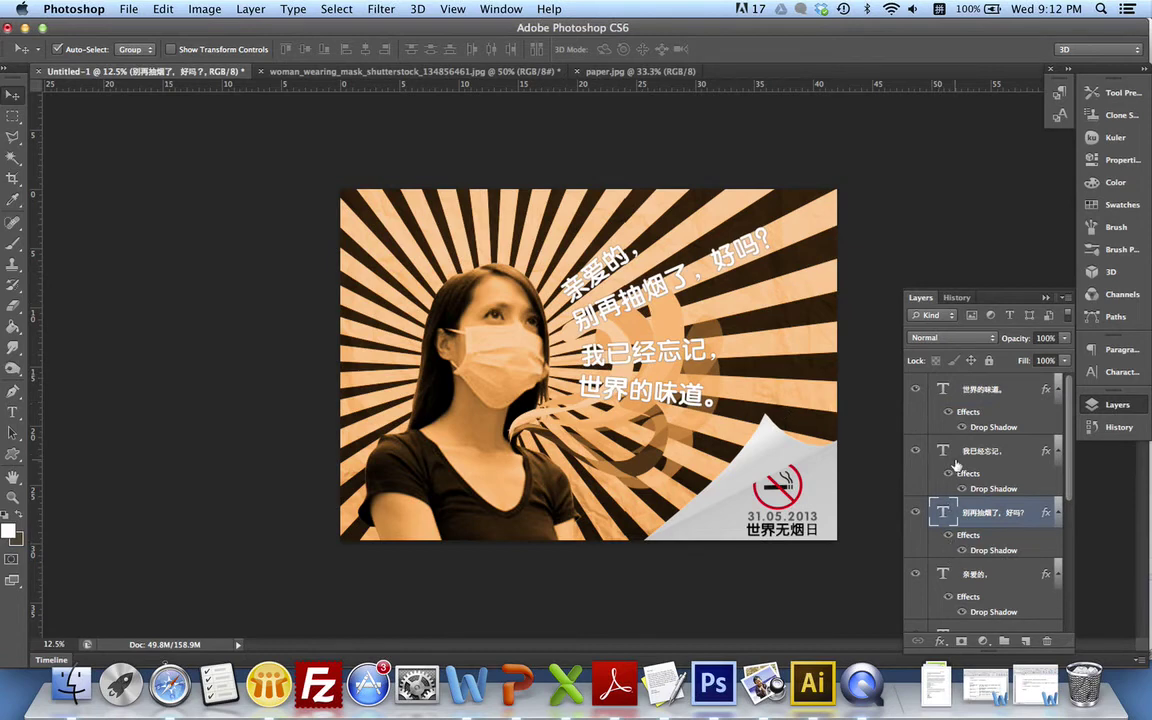
left_click(941, 390)
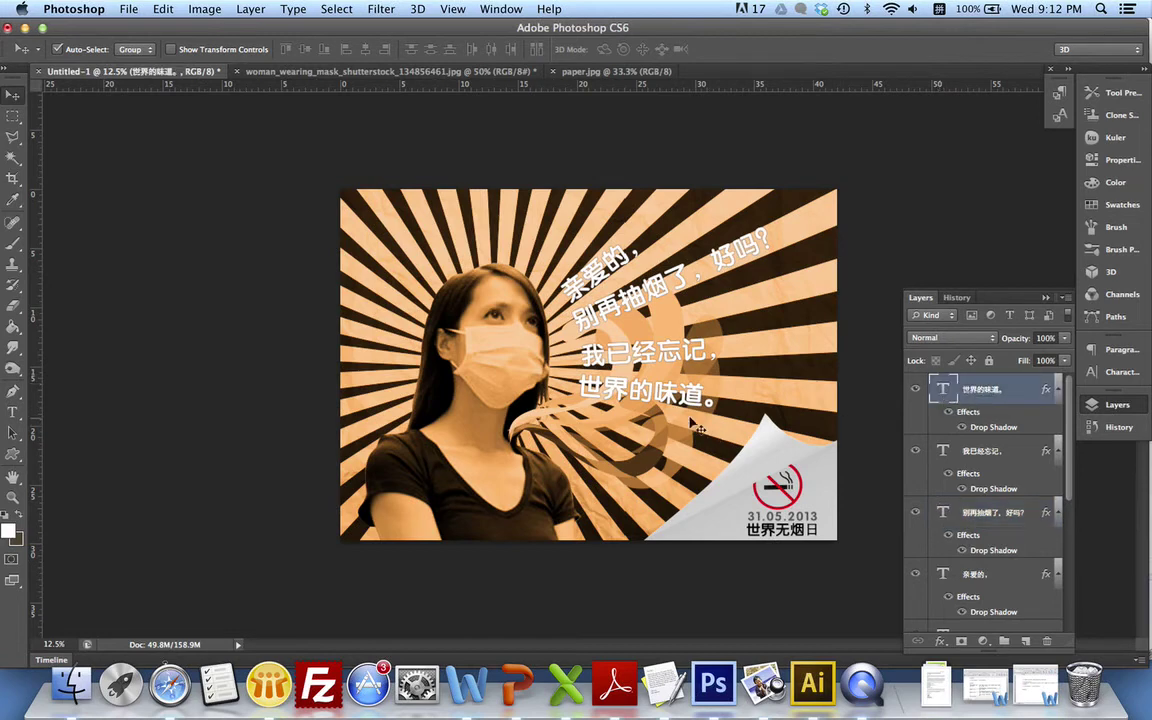
left_click_drag(693, 410, 695, 410)
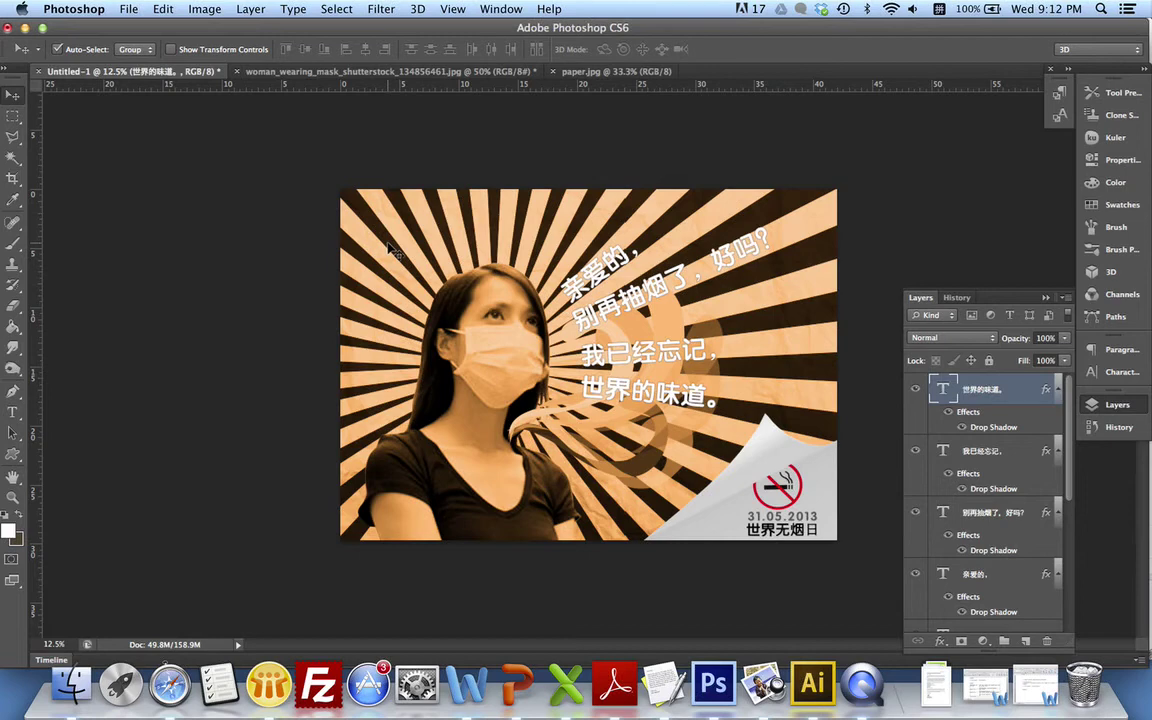
Step: Add a new empty layer above the text layers and ready the Brush tool with black as the foreground colour
key("super+shift+alt+n")
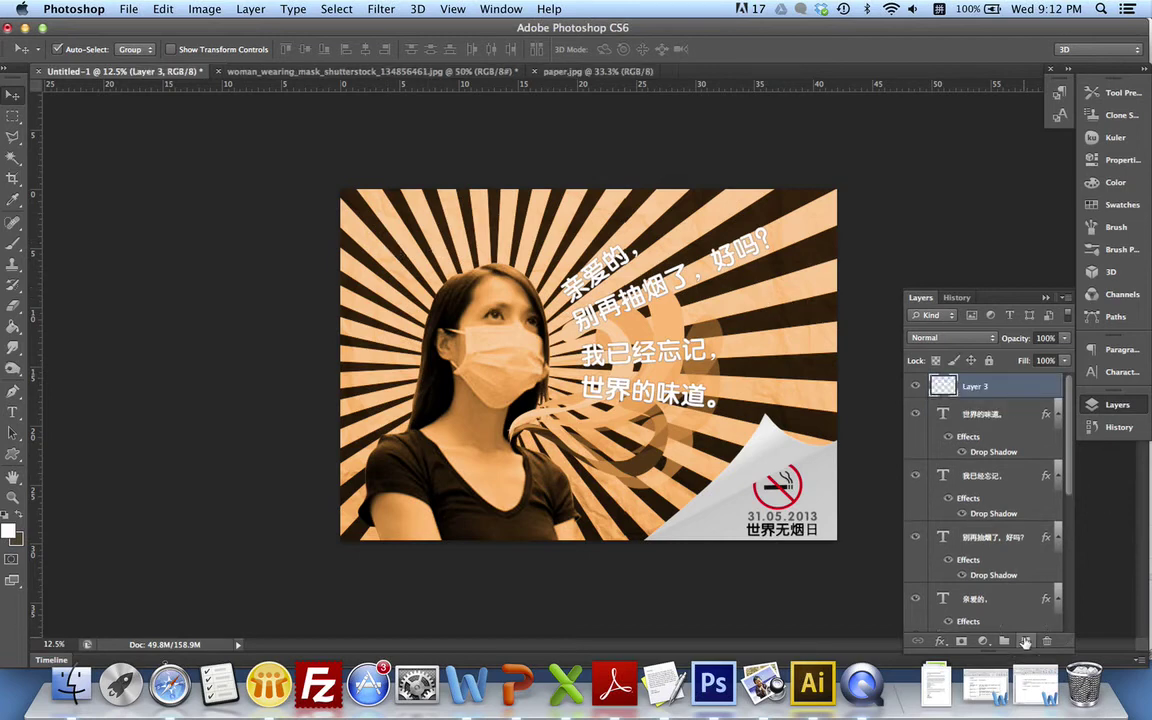
left_click(6, 514)
left_click(17, 249)
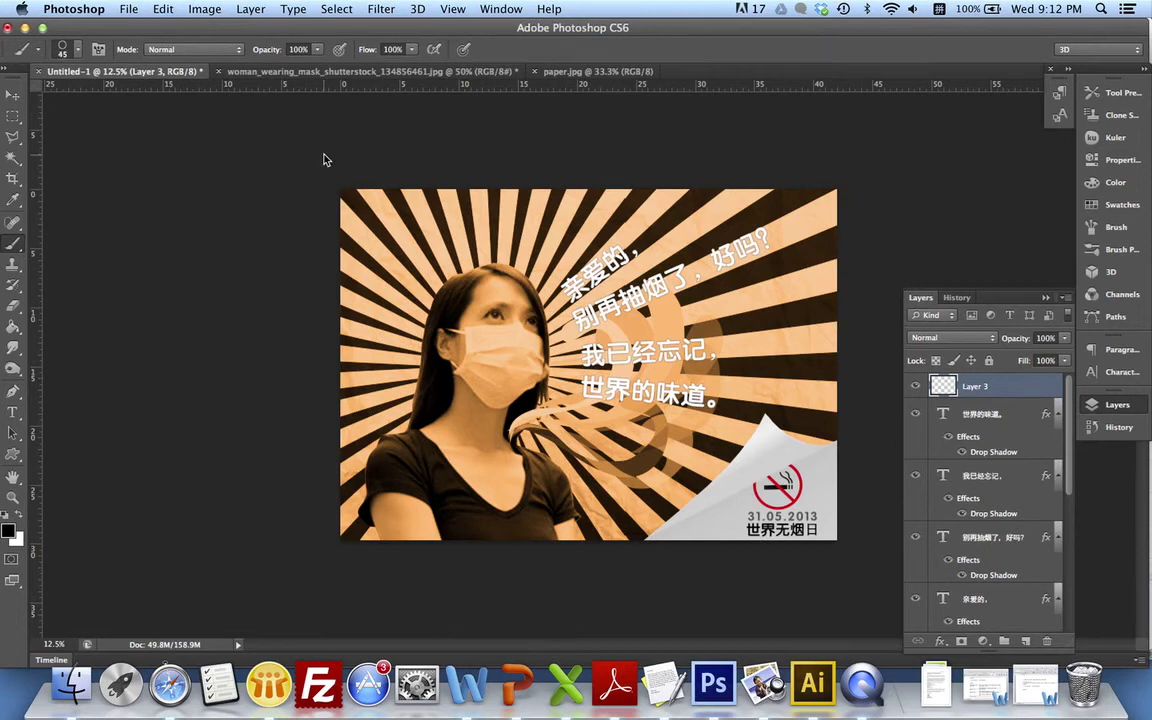
Step: Reset the brush presets, replacing the current brushes with the default set
left_click(79, 50)
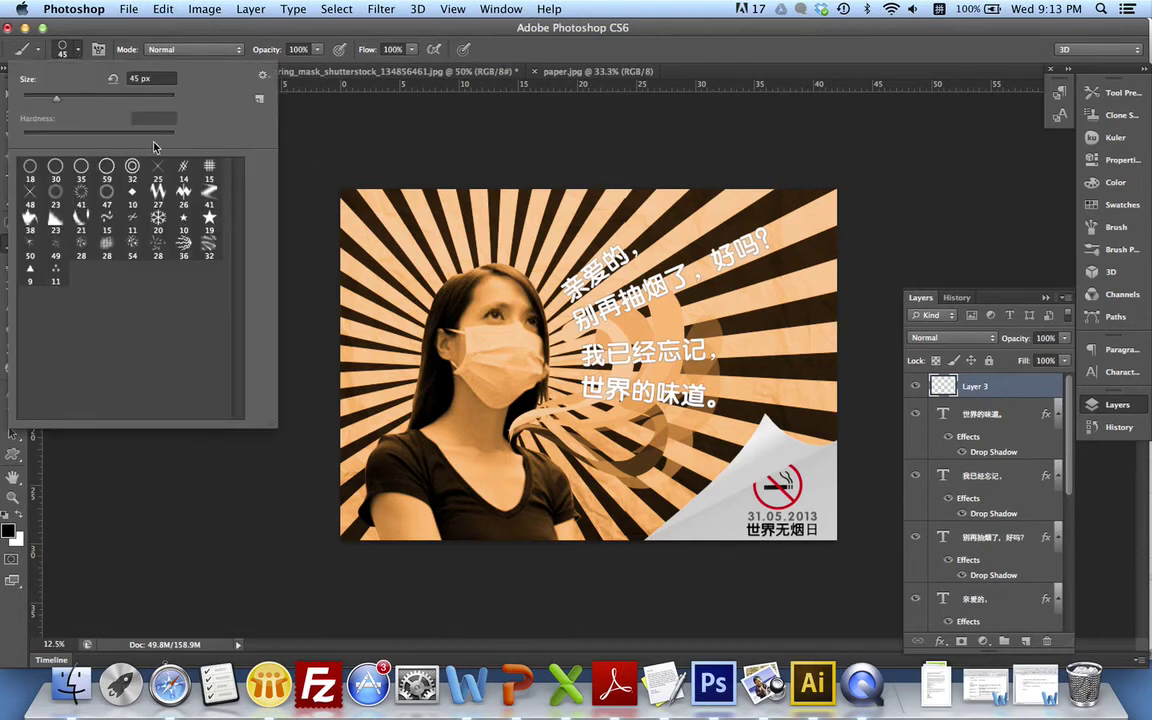
left_click(261, 79)
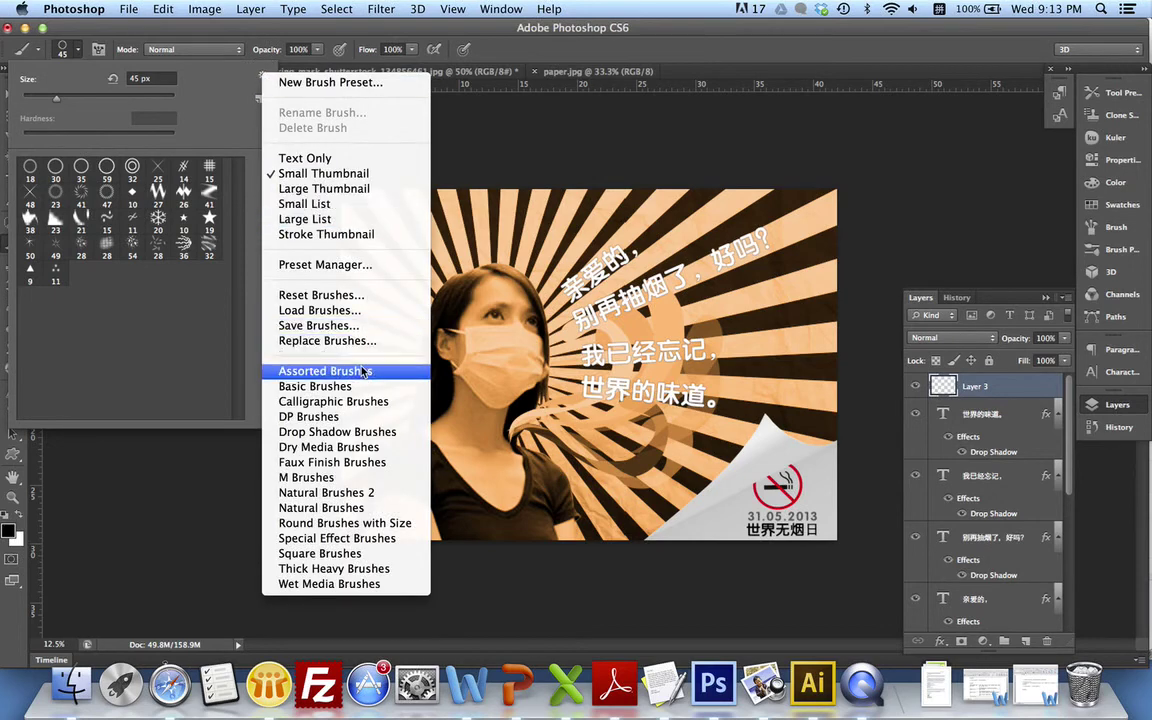
left_click(380, 295)
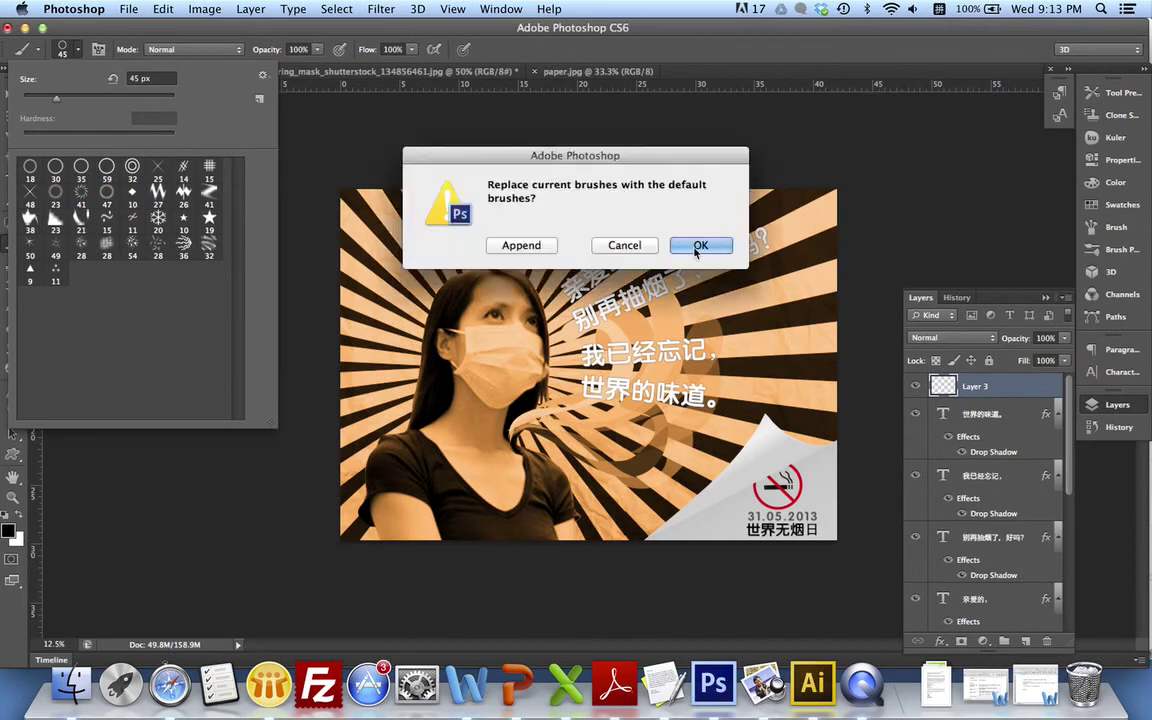
left_click(670, 237)
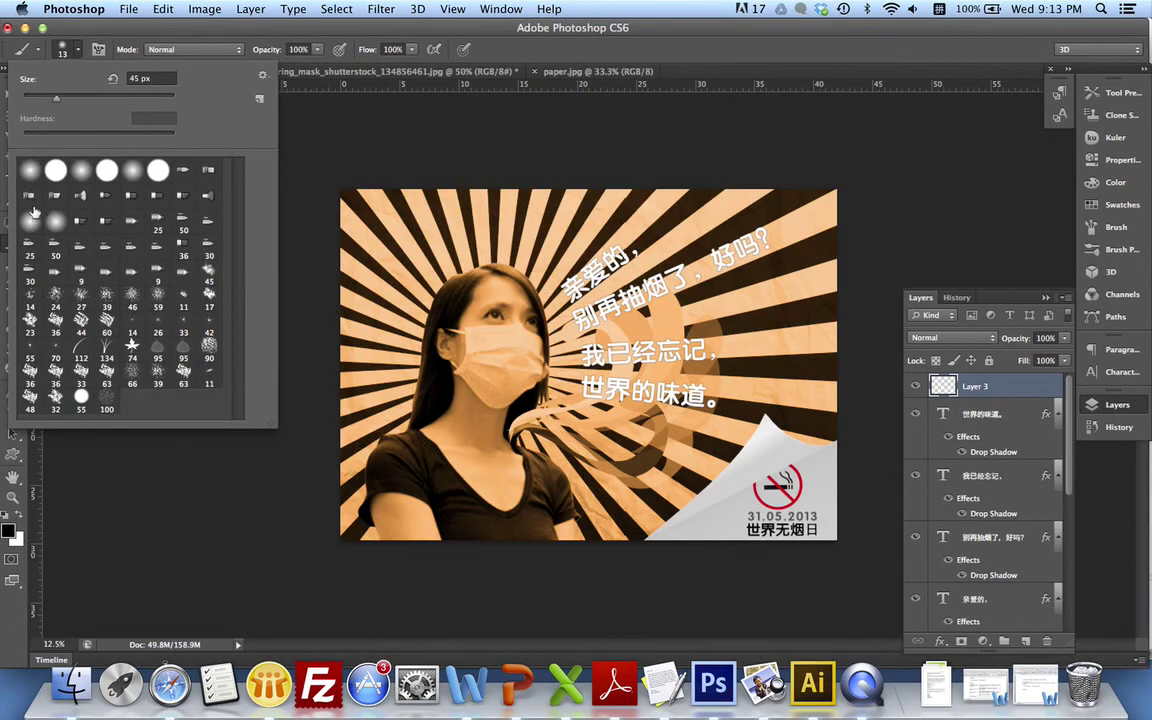
Step: Choose the soft round brush with 0% hardness and set its size to 737 px
left_click(31, 172)
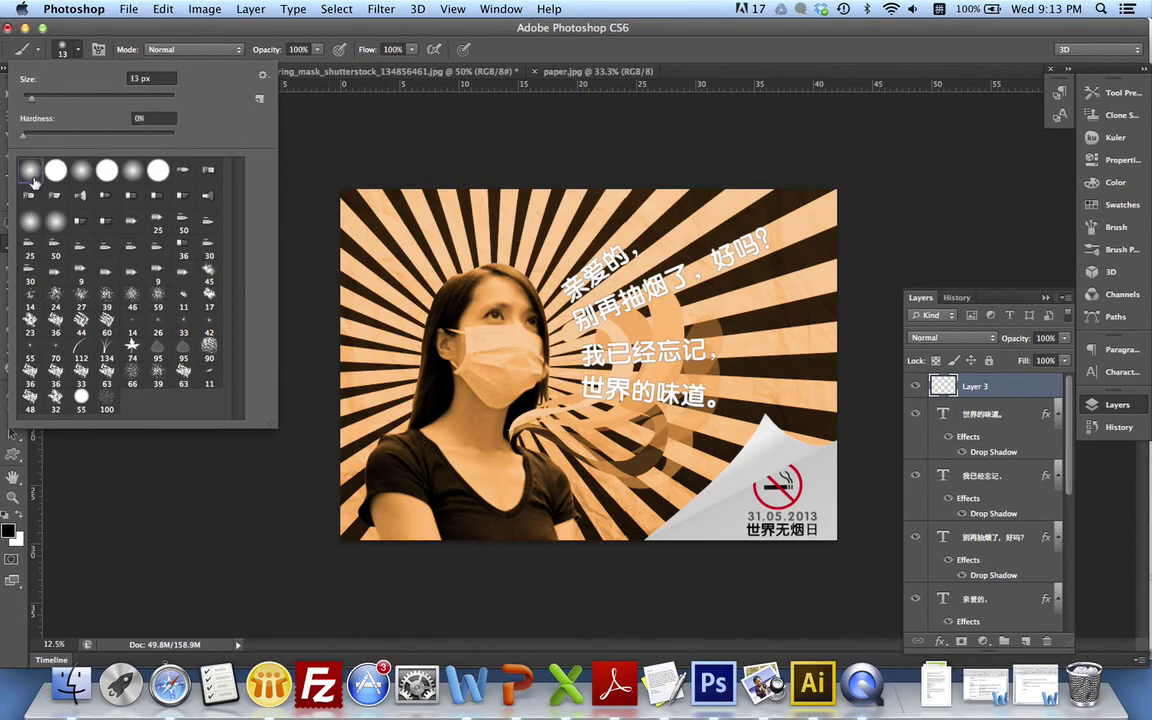
left_click(117, 97)
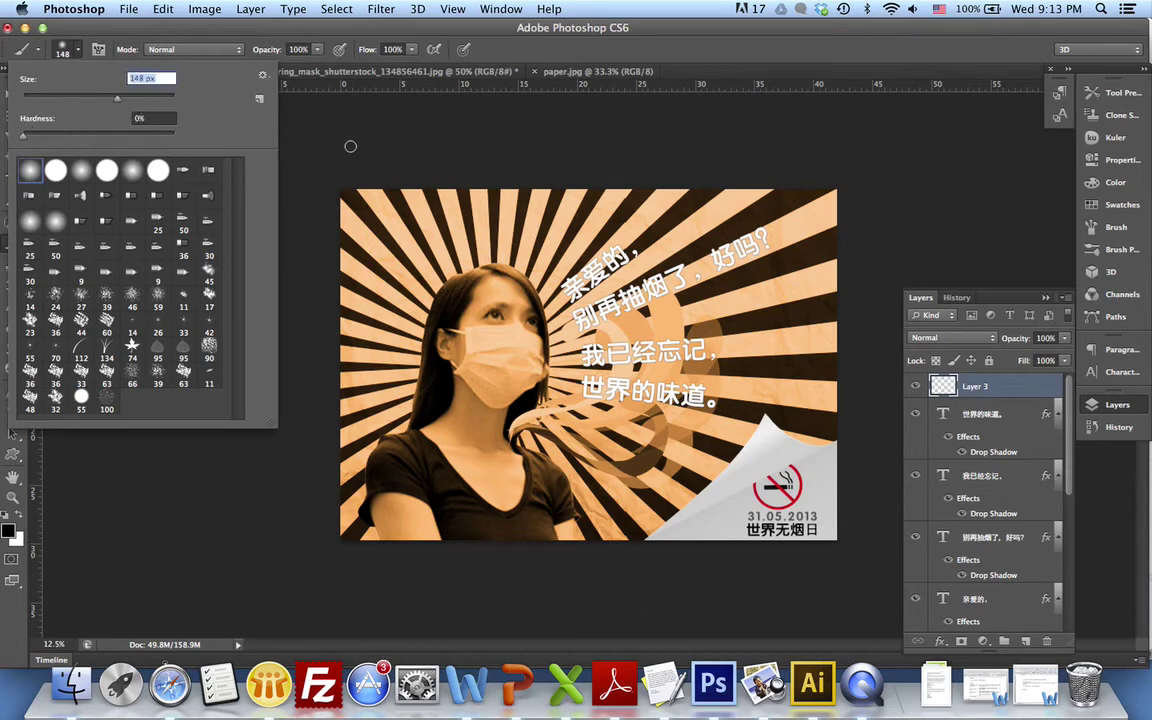
left_click_drag(117, 101, 156, 99)
left_click_drag(158, 100, 168, 98)
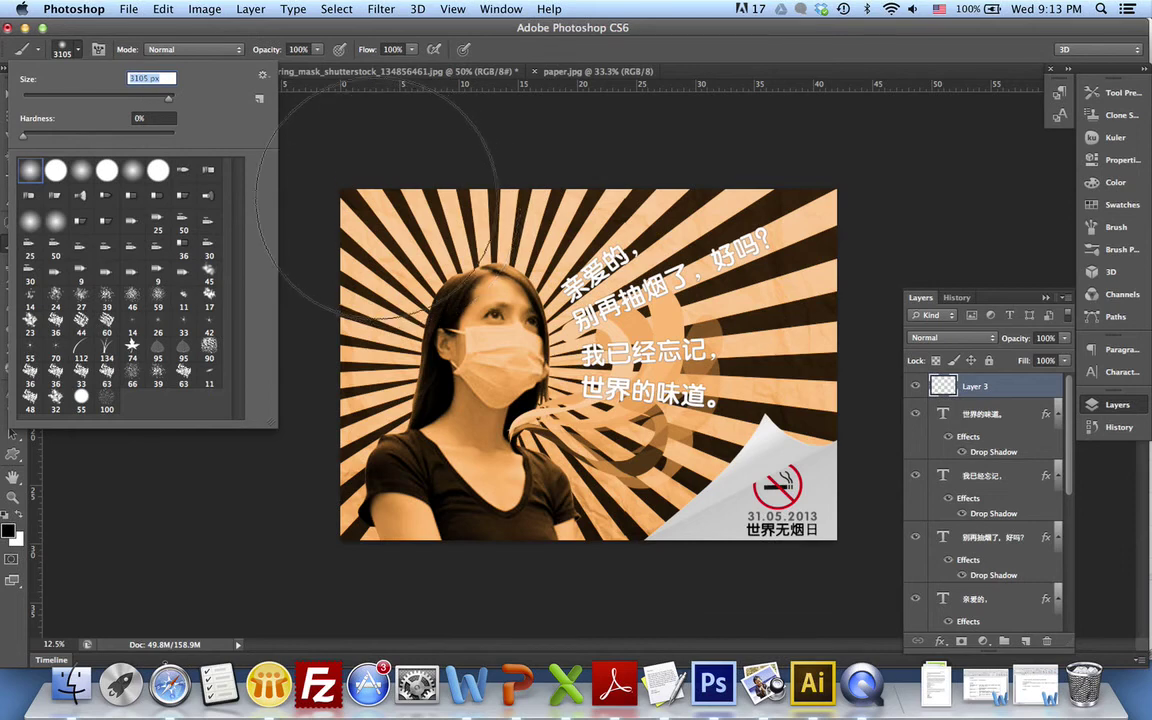
type("111")
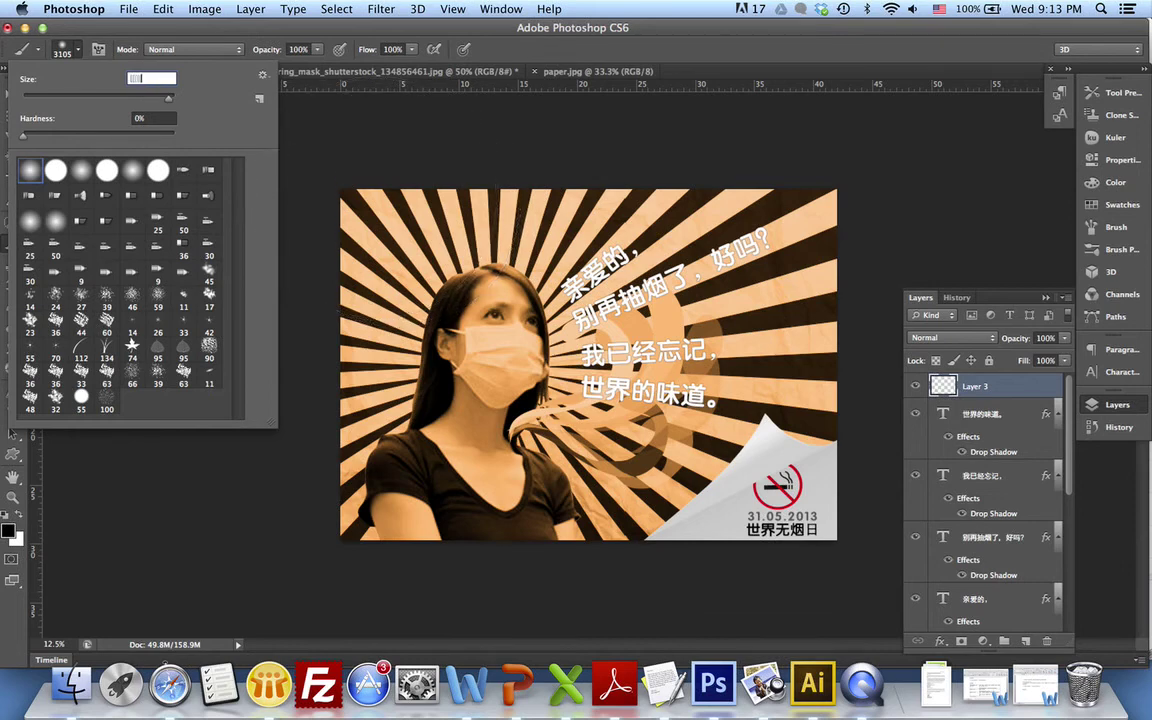
type("00")
left_click_drag(170, 101, 154, 100)
left_click_drag(152, 103, 160, 102)
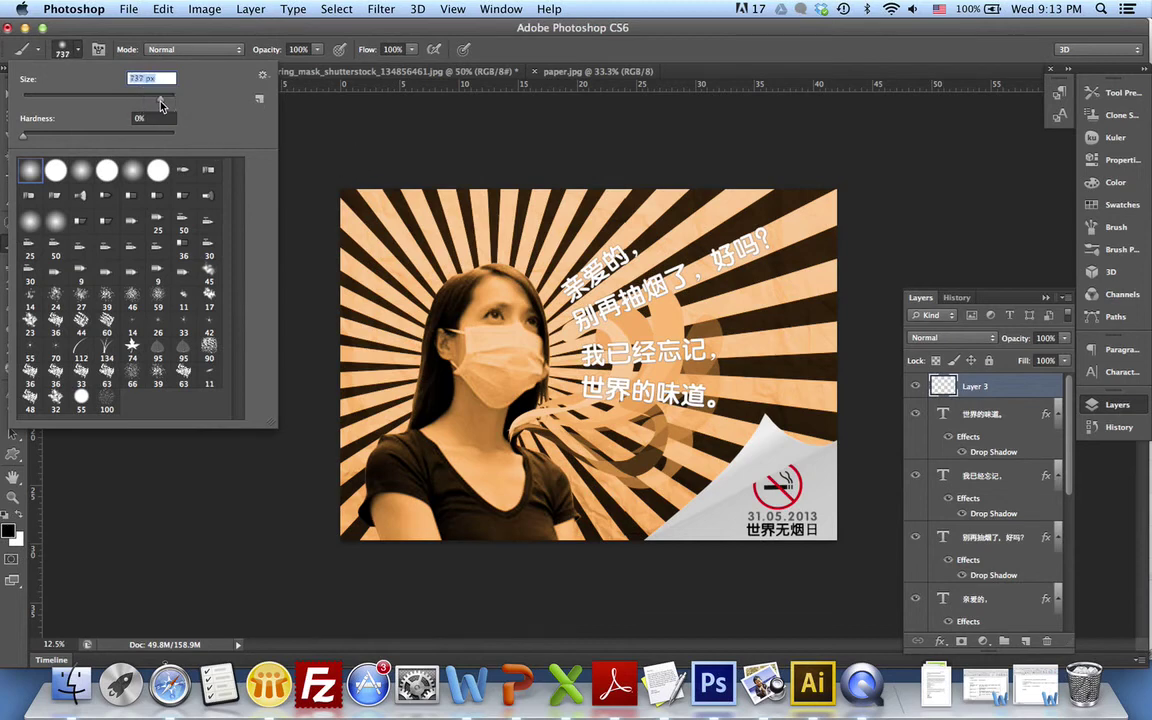
Step: Paint a soft black vignette around the poster's edges on the new layer and set the layer's opacity to 52%
left_click(347, 167)
mouse_move(308, 193)
left_mouse_down()
mouse_move(336, 240)
mouse_move(314, 548)
mouse_move(411, 571)
mouse_move(639, 561)
mouse_move(600, 565)
left_mouse_up()
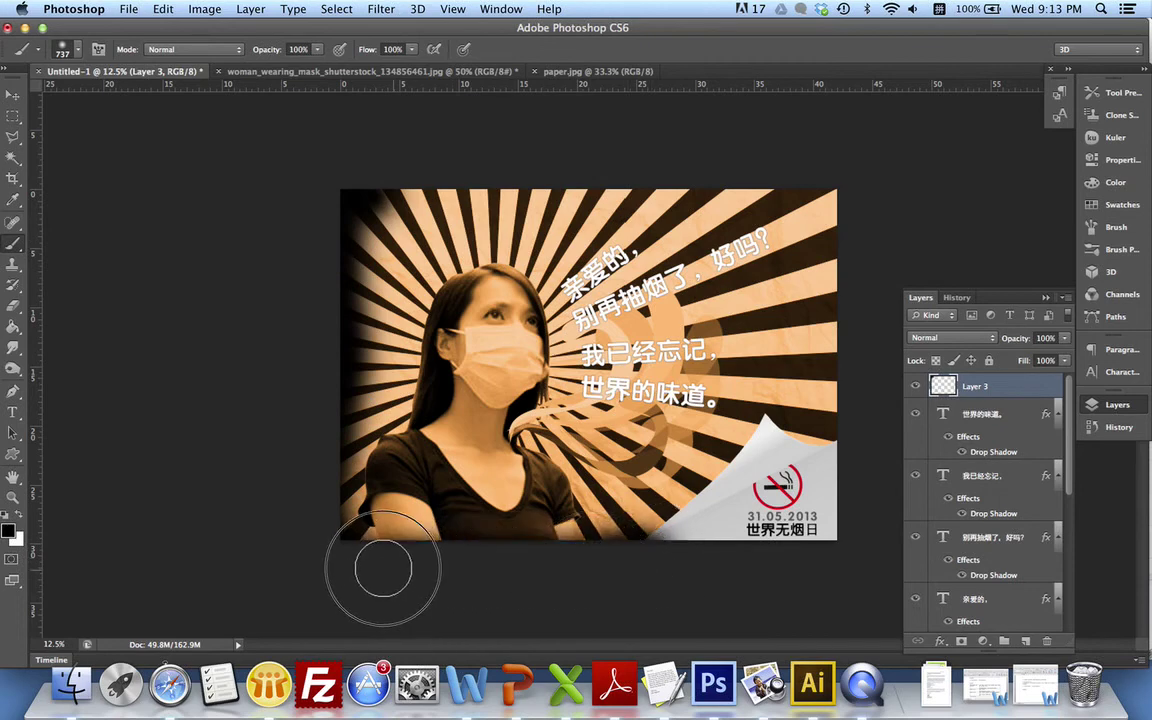
mouse_move(390, 173)
left_mouse_down()
mouse_move(571, 148)
mouse_move(740, 167)
mouse_move(855, 245)
mouse_move(861, 432)
left_mouse_up()
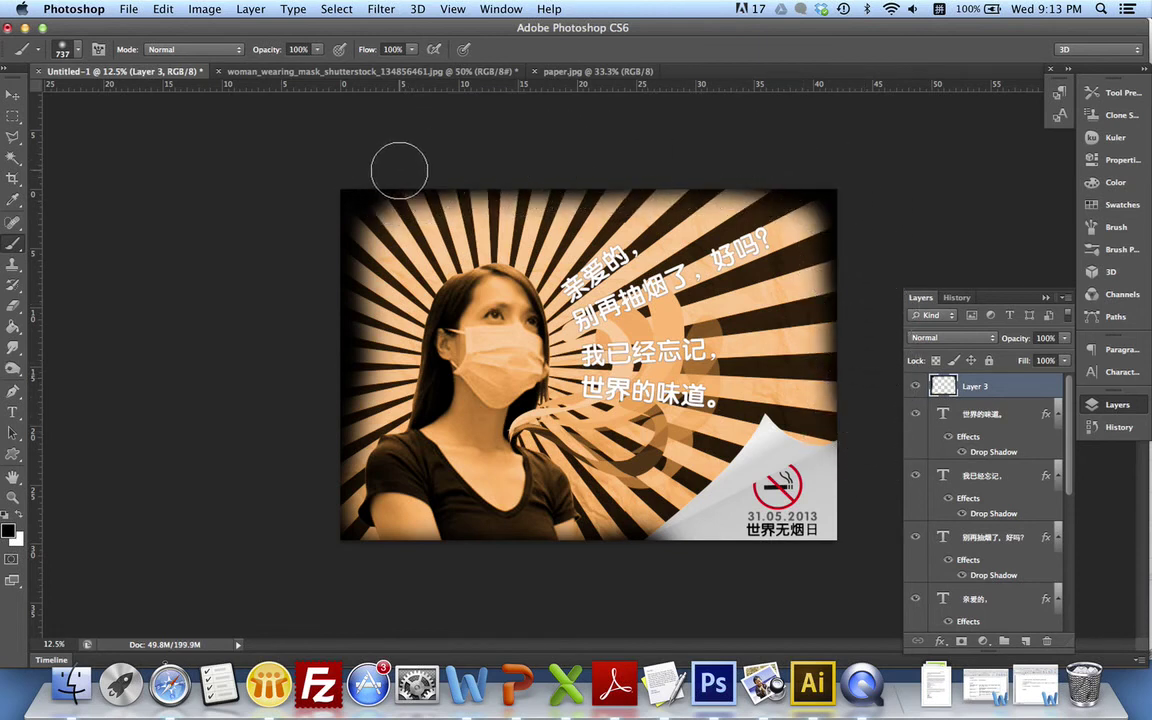
left_click(1065, 338)
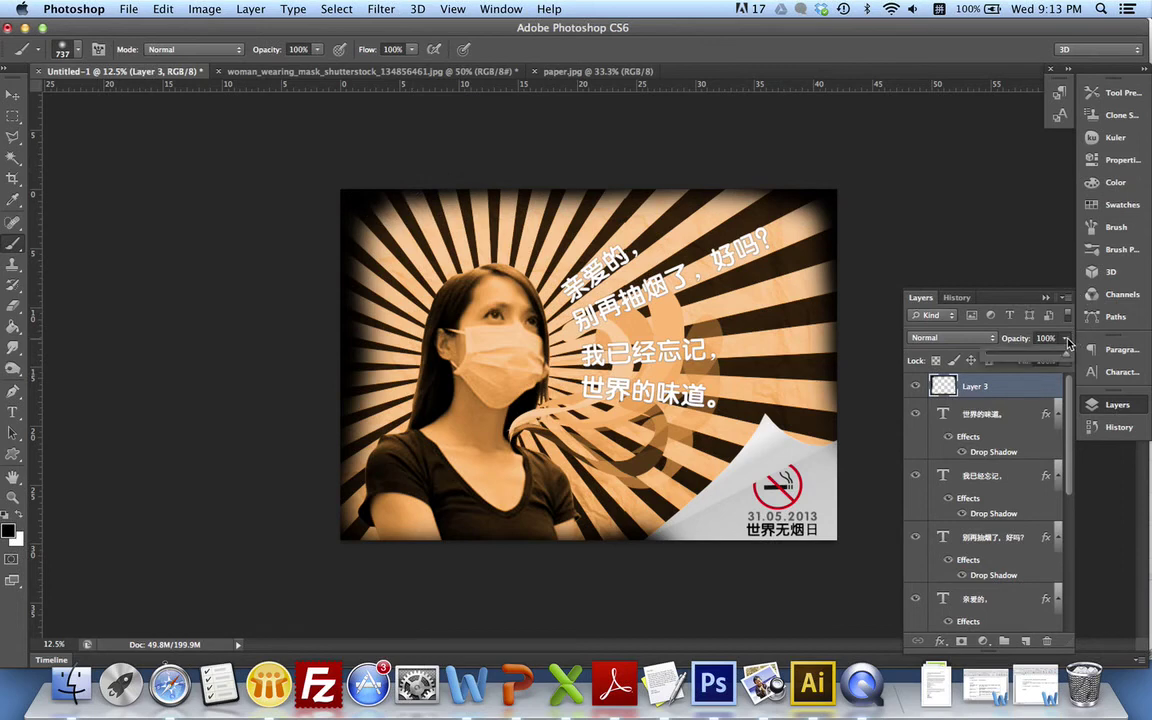
left_click_drag(1065, 356, 1030, 360)
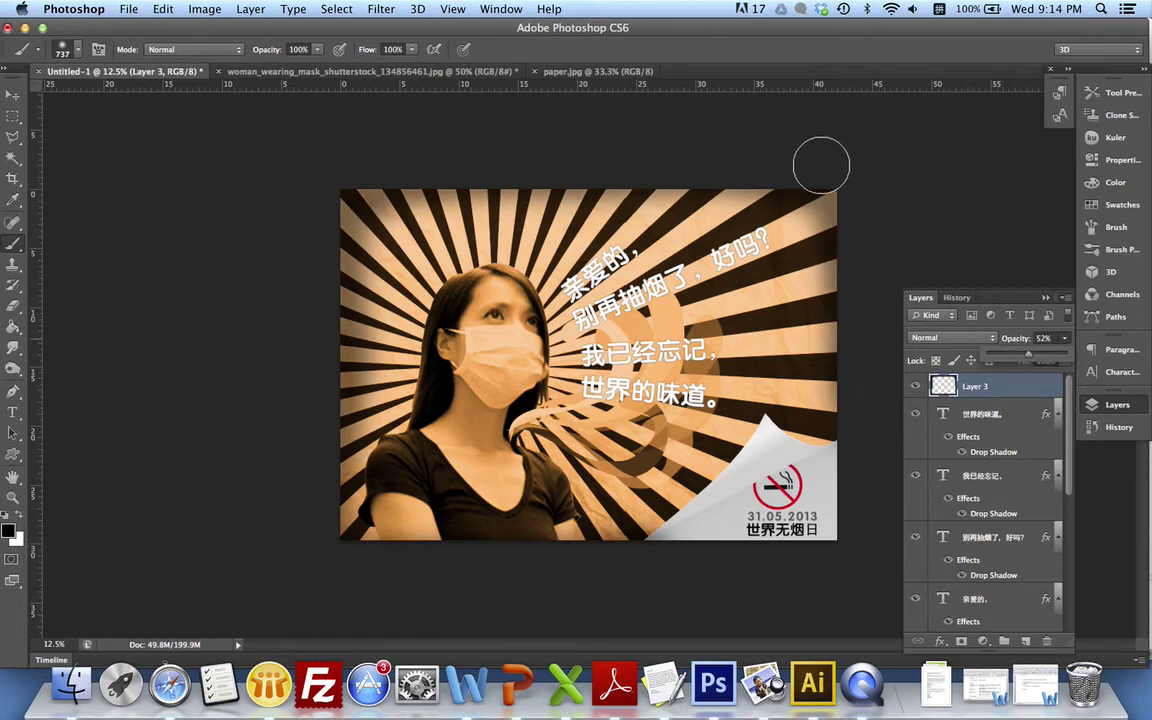
Step: Try a full-opacity black stroke along the poster's upper edge with the brush enlarged to 1100 px, and undo it
key("bracketright")
key("bracketright")
key("bracketright")
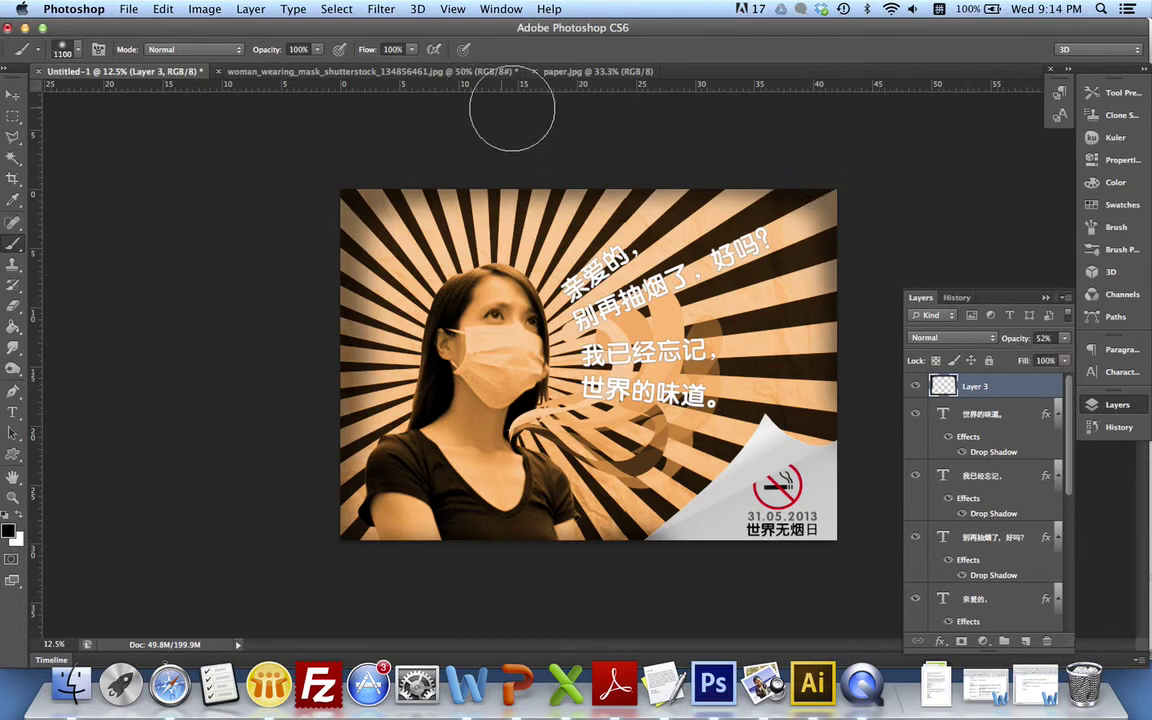
mouse_move(509, 116)
left_mouse_down()
mouse_move(717, 247)
mouse_move(705, 215)
mouse_move(893, 185)
left_mouse_up()
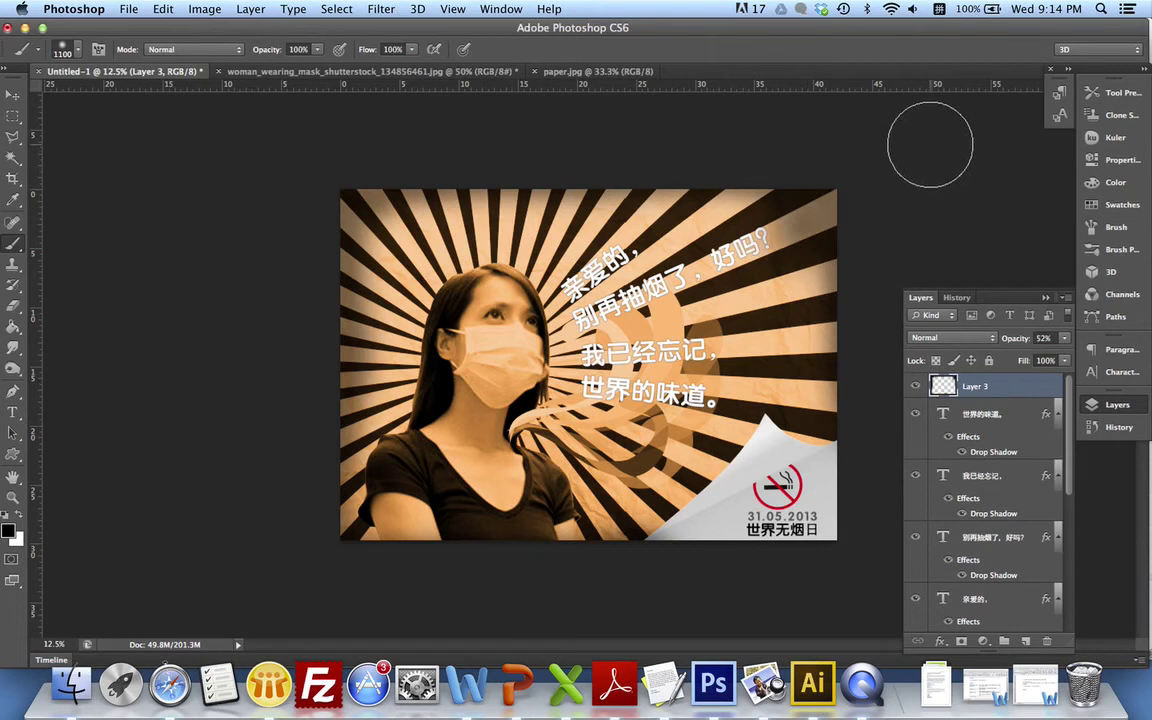
key("ctrl+z")
Step: Darken the poster's edges more gradually with a 1500 px black brush at 33% opacity
left_click(317, 52)
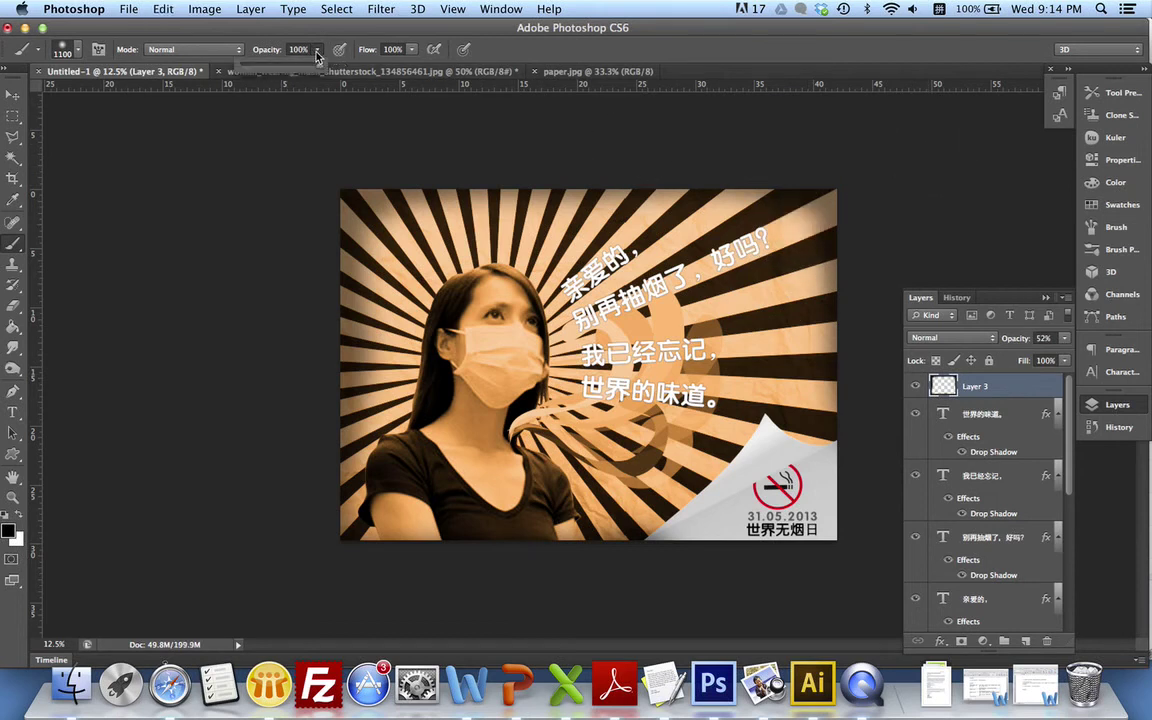
left_click_drag(317, 67, 267, 68)
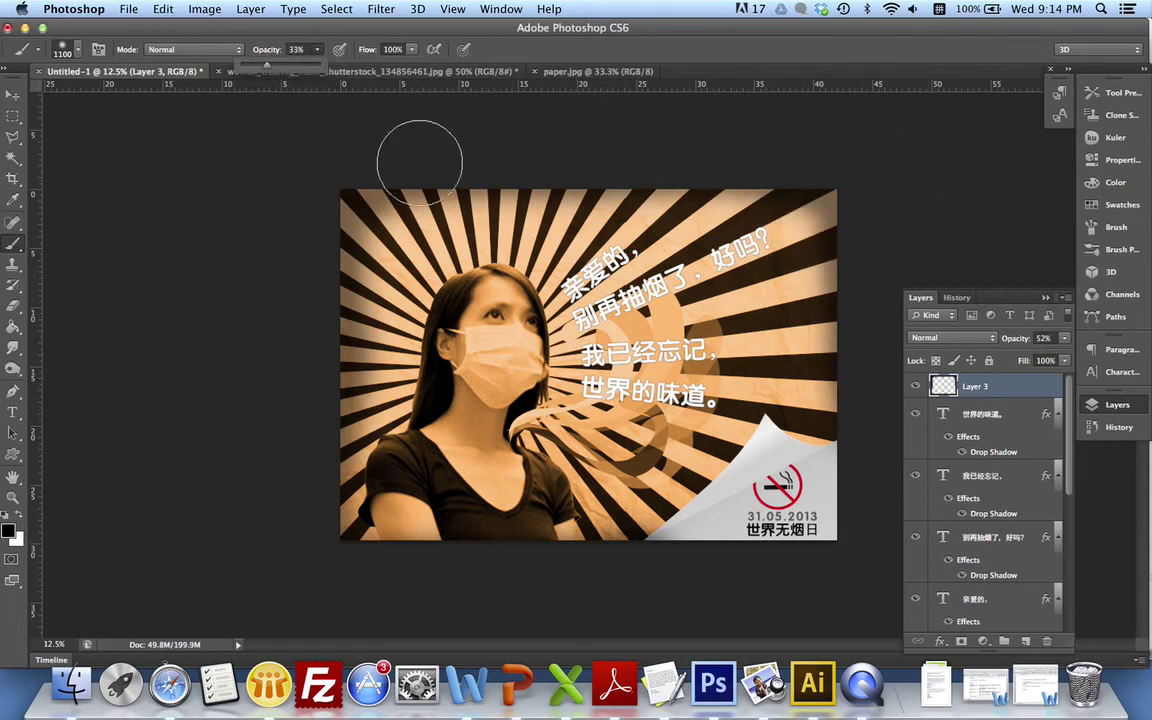
key("bracketright")
key("bracketright")
key("bracketright")
key("bracketright")
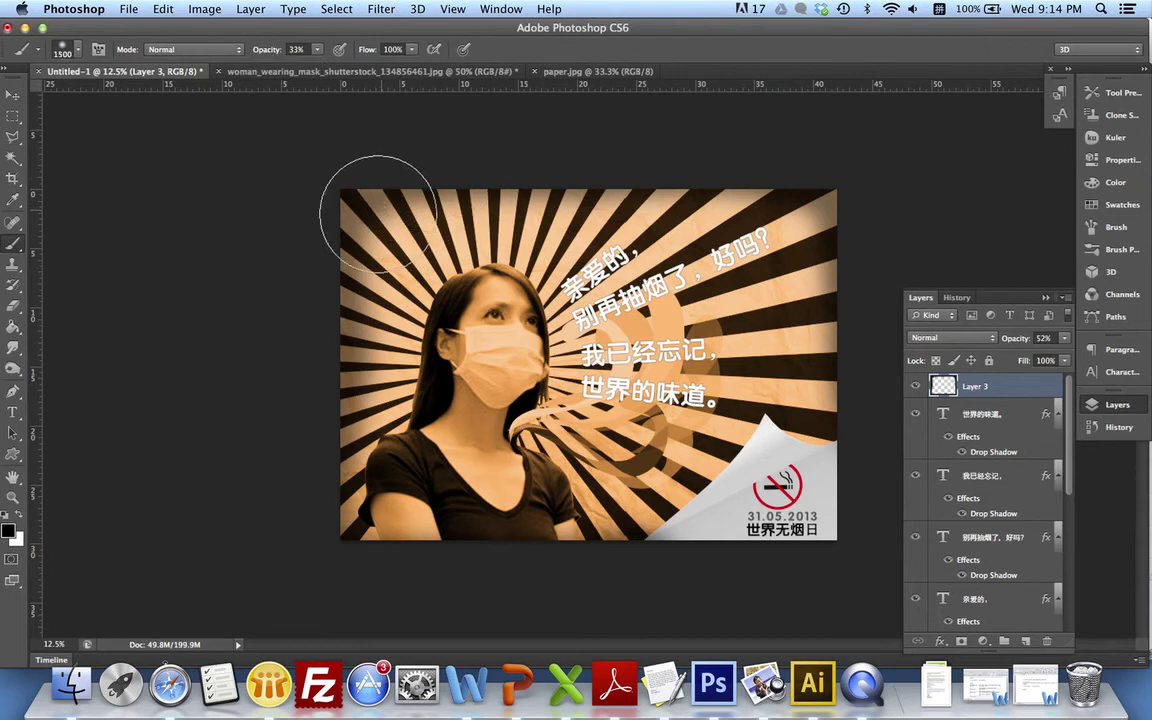
mouse_move(370, 222)
left_mouse_down()
mouse_move(337, 378)
mouse_move(343, 410)
mouse_move(407, 235)
mouse_move(747, 178)
mouse_move(830, 236)
mouse_move(836, 384)
mouse_move(874, 349)
mouse_move(845, 475)
mouse_move(785, 540)
mouse_move(619, 575)
mouse_move(528, 556)
mouse_move(444, 585)
mouse_move(353, 582)
mouse_move(287, 516)
mouse_move(580, 601)
mouse_move(708, 568)
left_mouse_up()
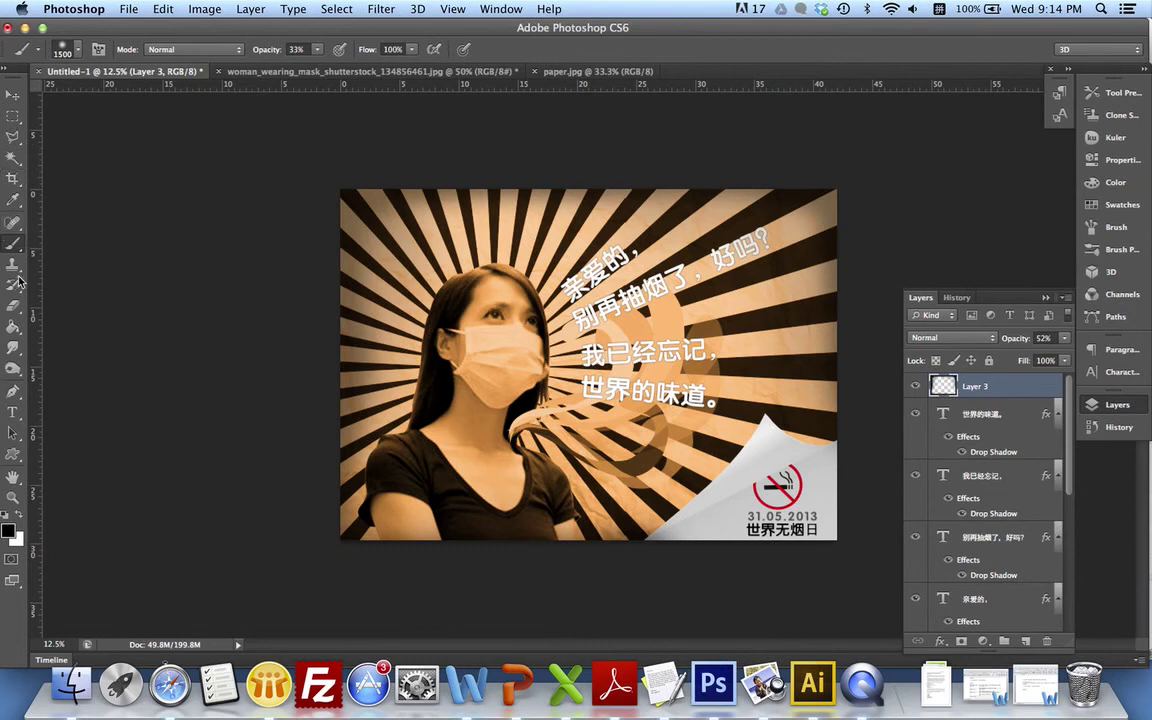
Step: Erase the dark shading over the white page curl and compare the poster with the vignette layer hidden and shown
left_click(15, 306)
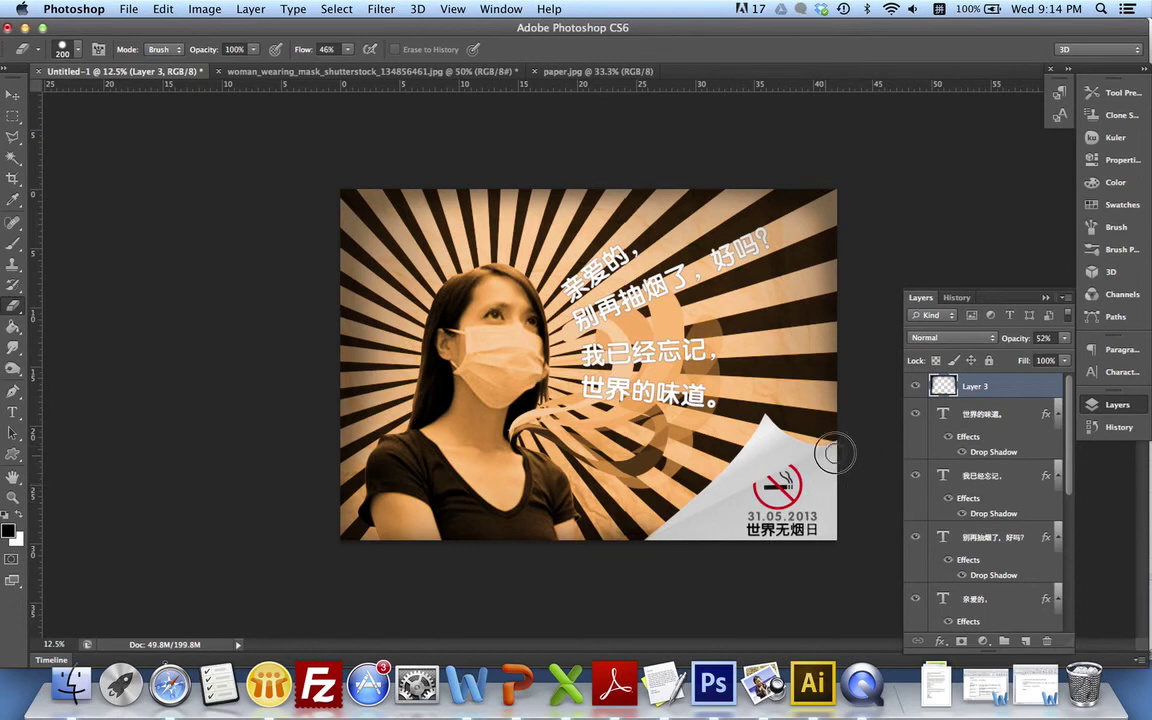
left_click(788, 481)
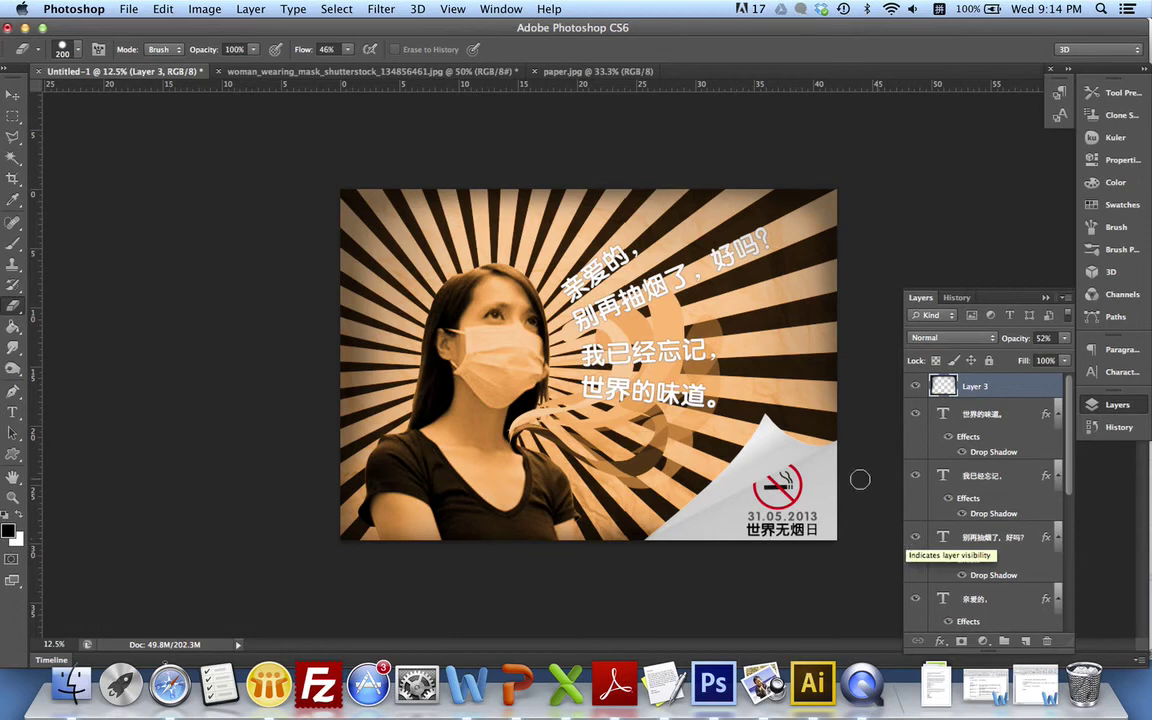
left_click(916, 389)
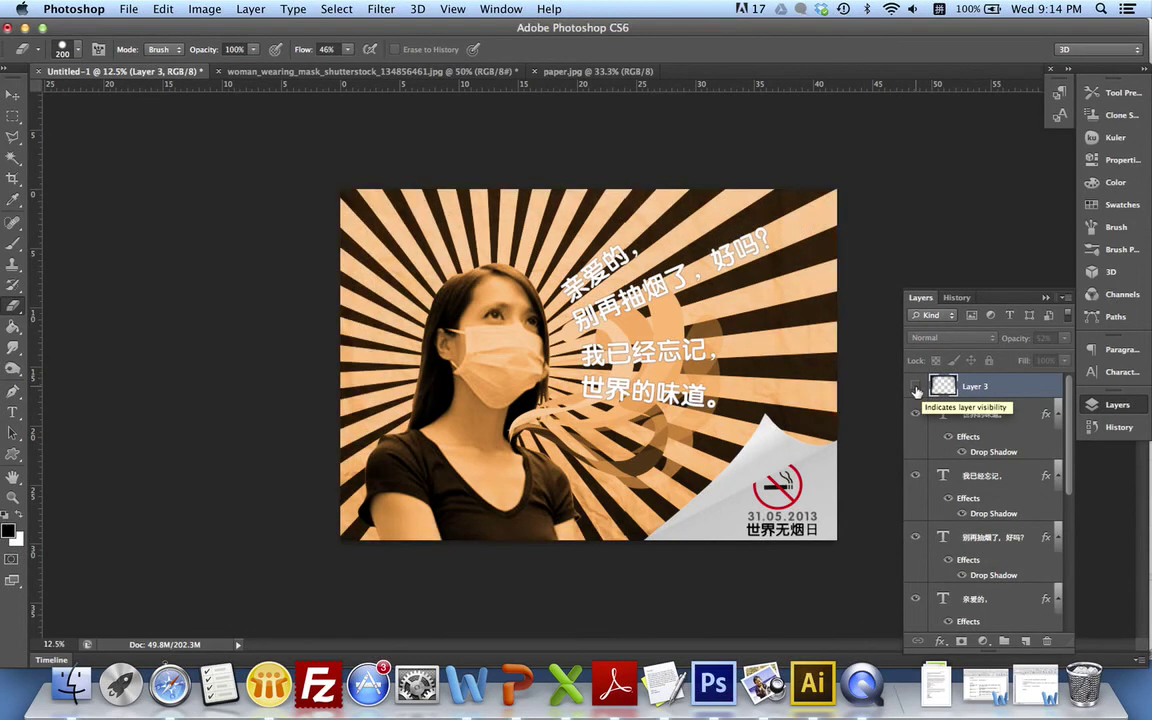
left_click(916, 389)
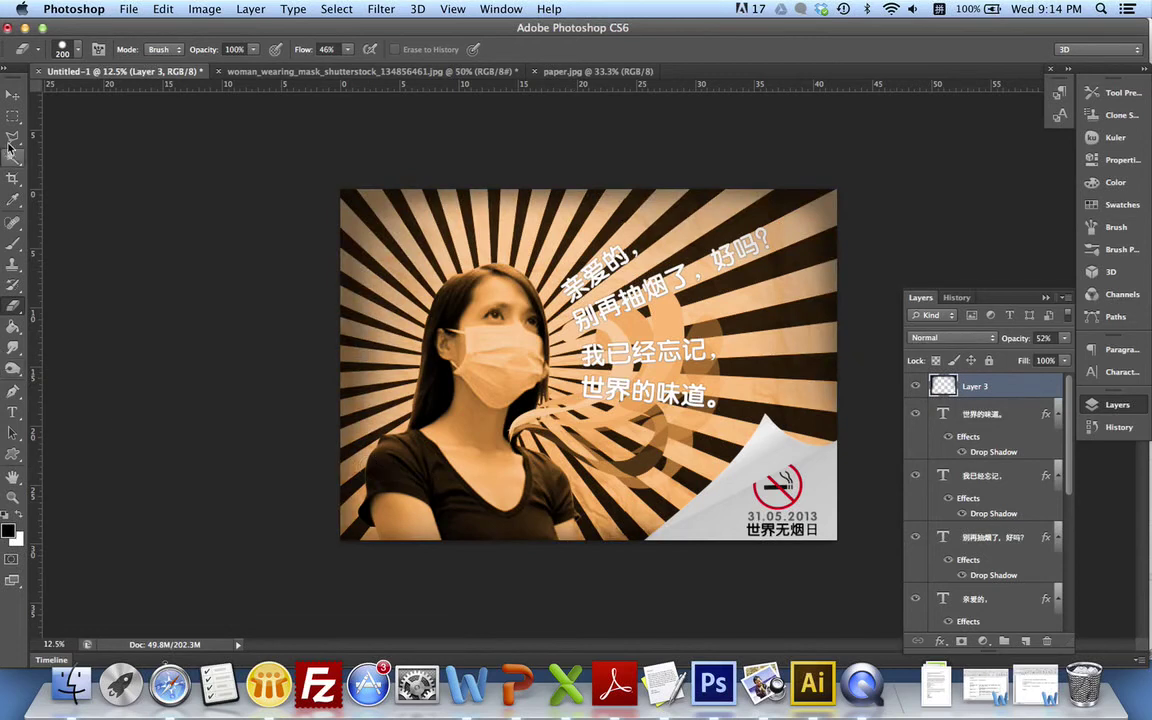
left_click(12, 94)
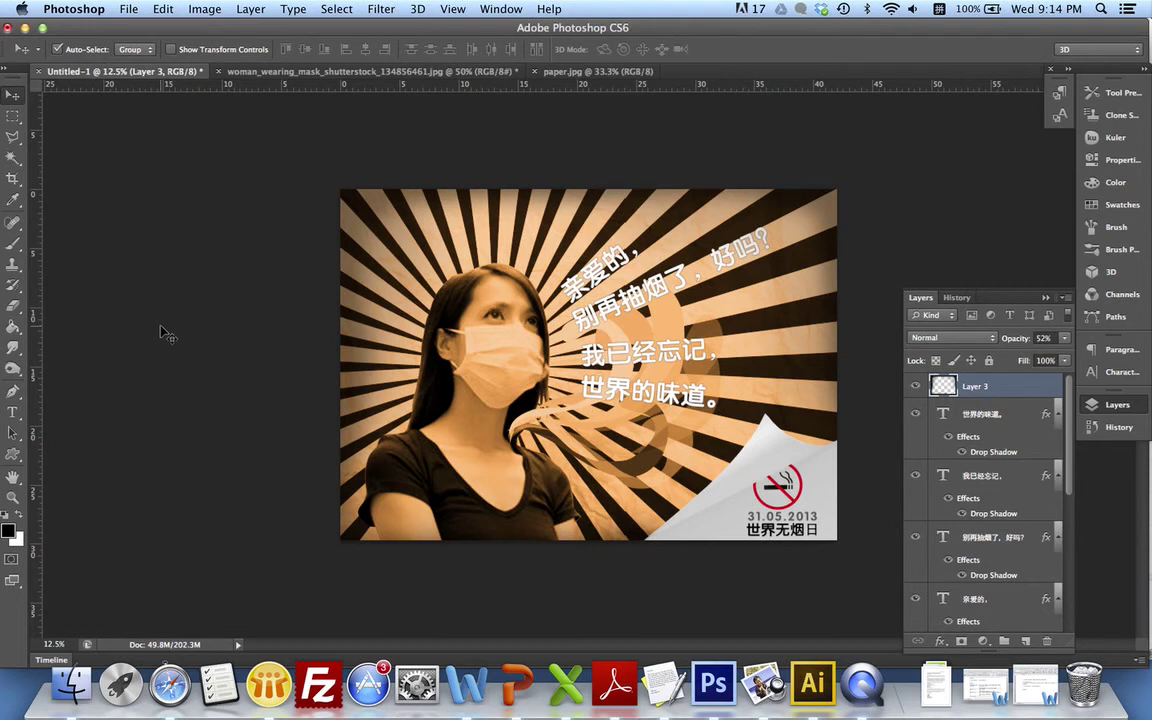
Step: Add a new empty layer above the vignette layer
key("super+equal")
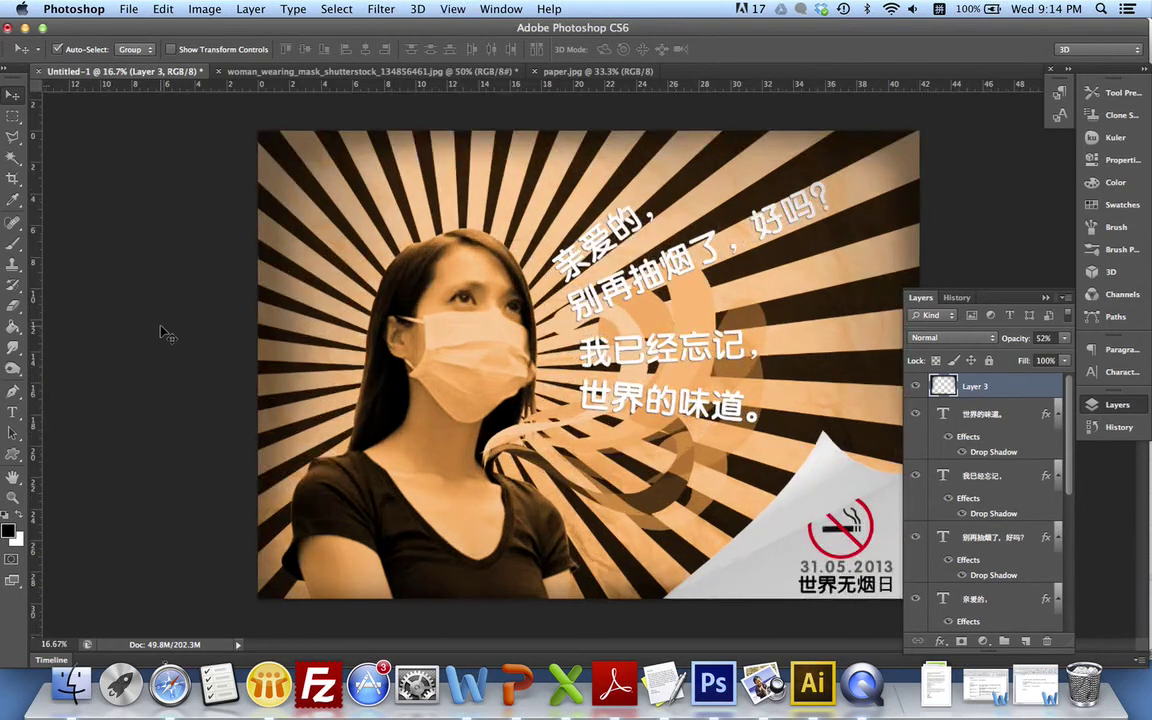
key("super+equal")
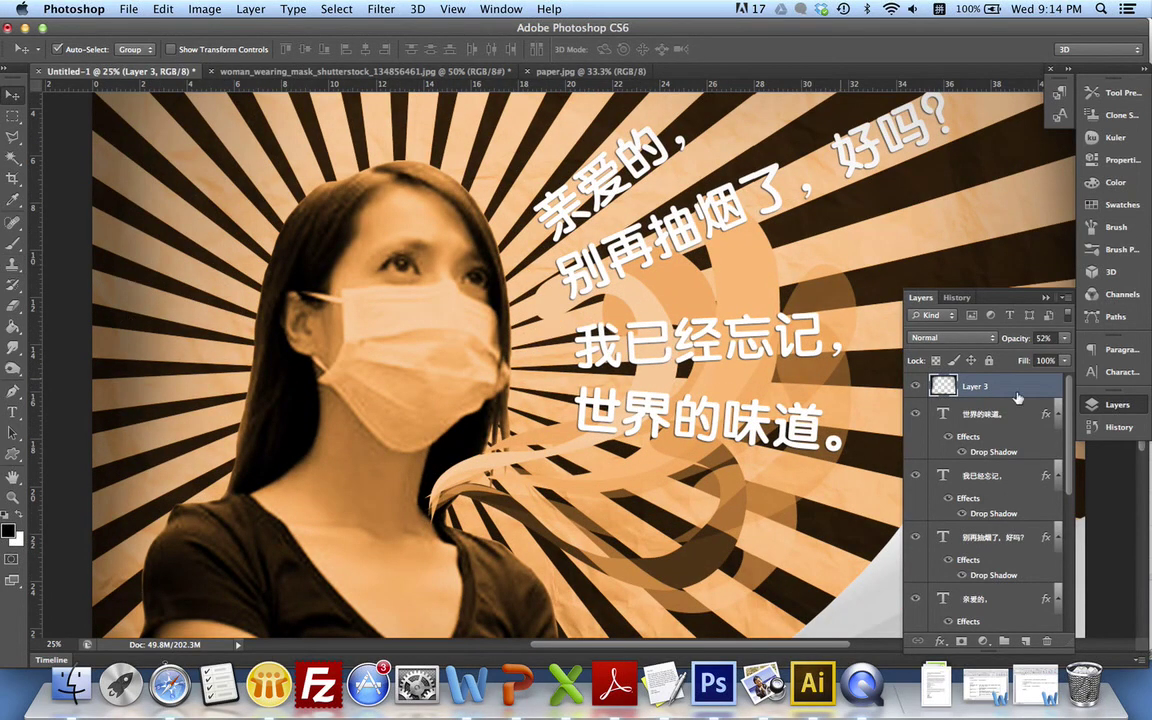
left_click(1035, 642)
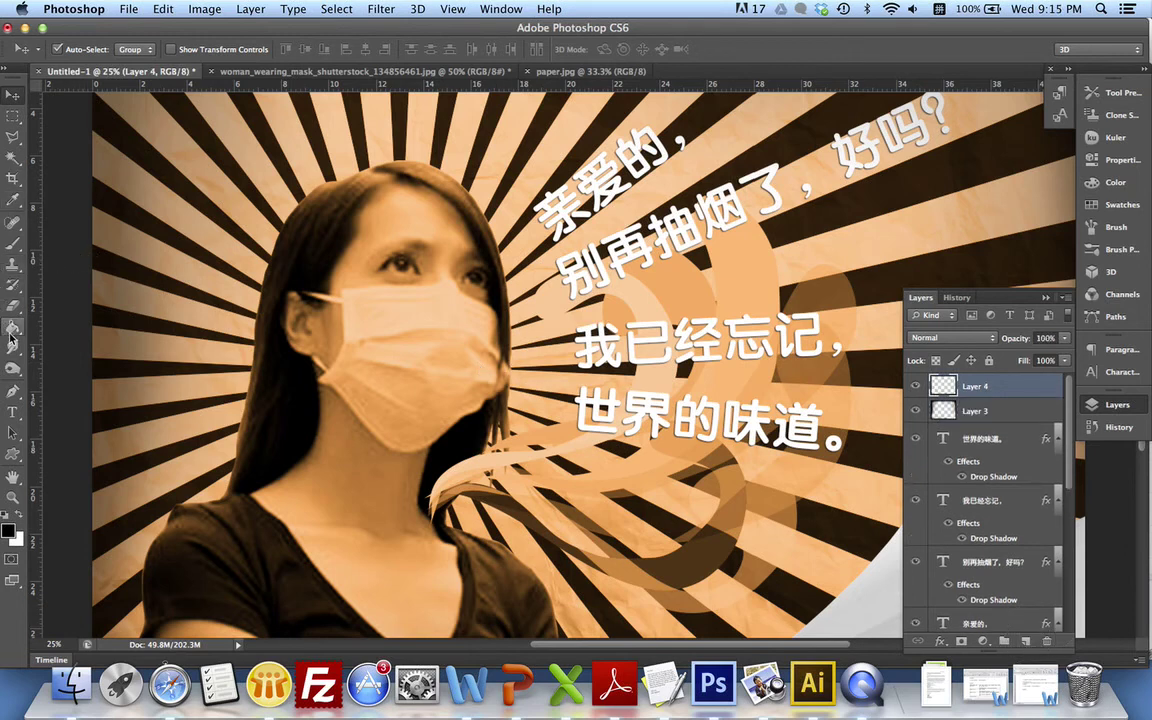
Step: Select the woman's face mask with the Polygonal Lasso, tracing its outline and including the ear straps
left_click(20, 140)
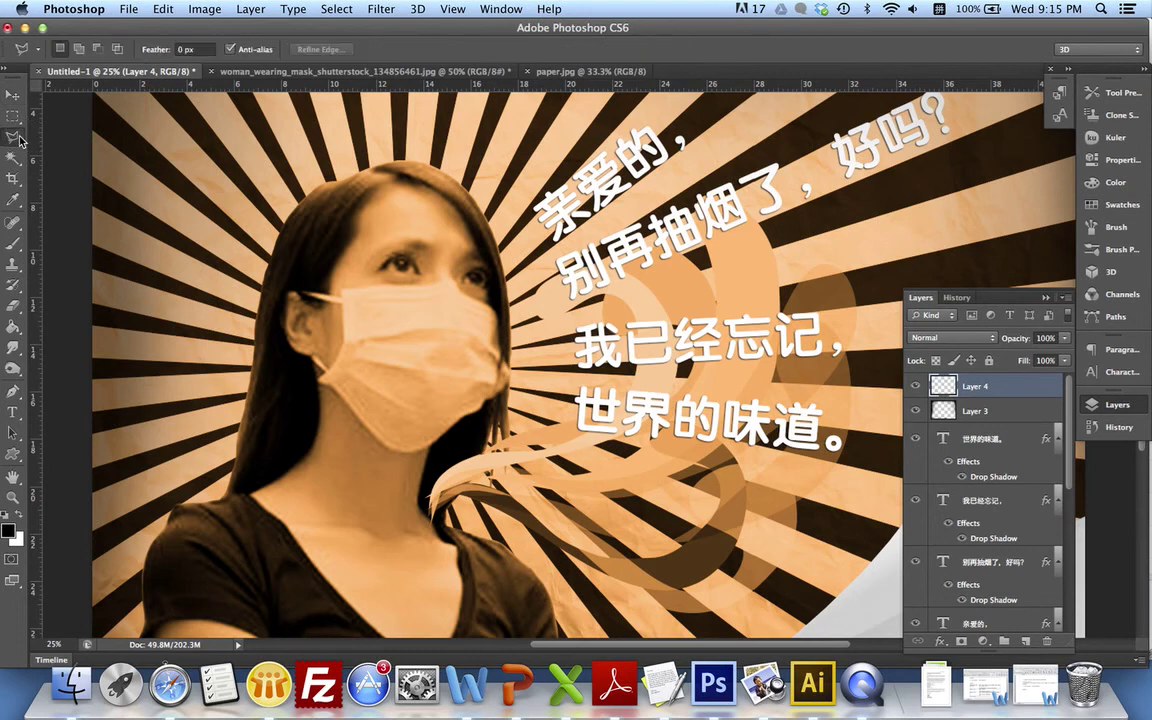
left_click(319, 377)
left_click(405, 455)
left_click(492, 409)
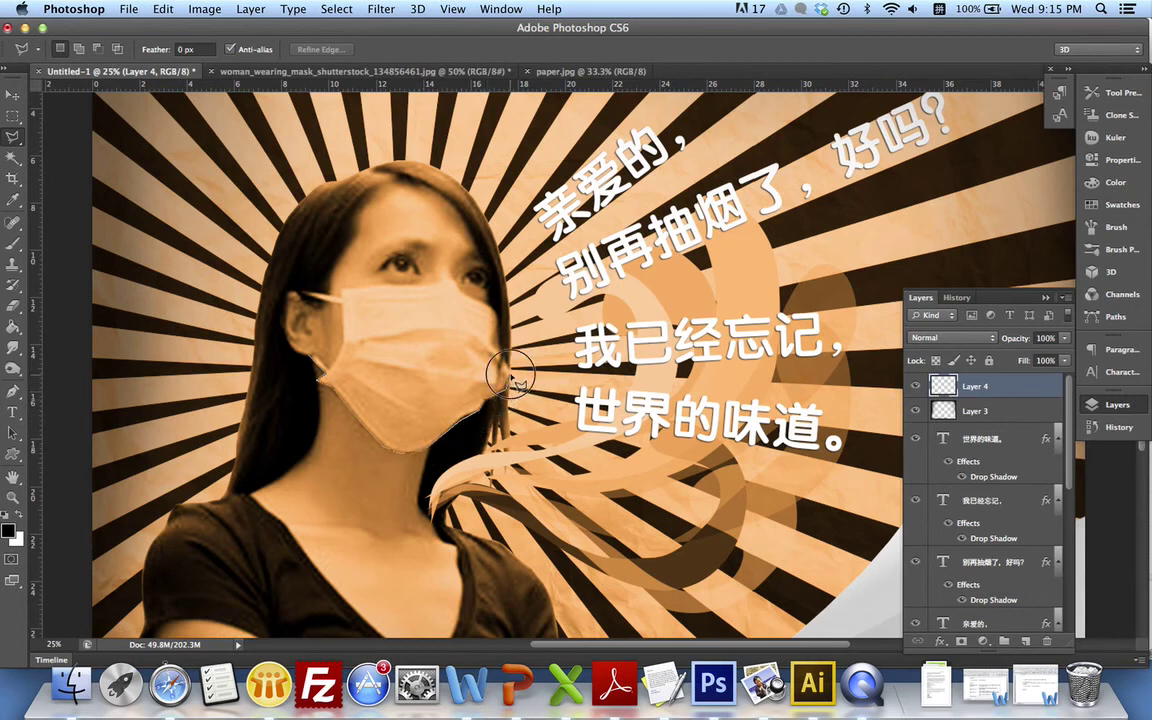
left_click(509, 358)
left_click(503, 332)
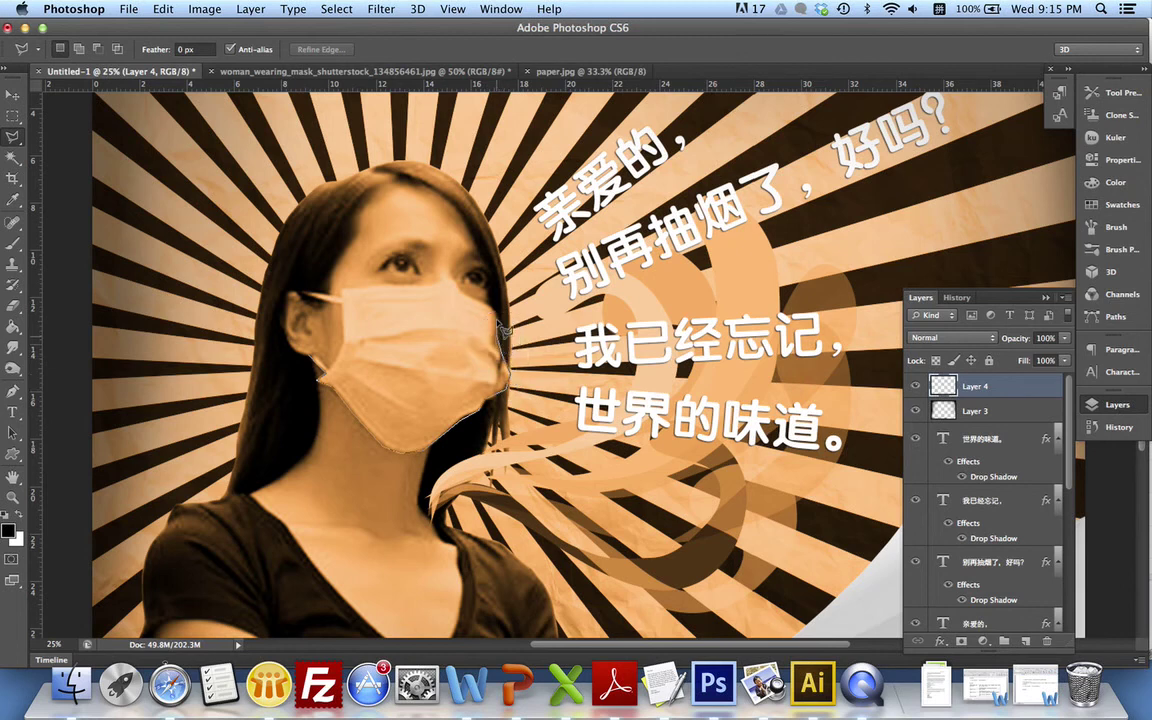
left_click(470, 295)
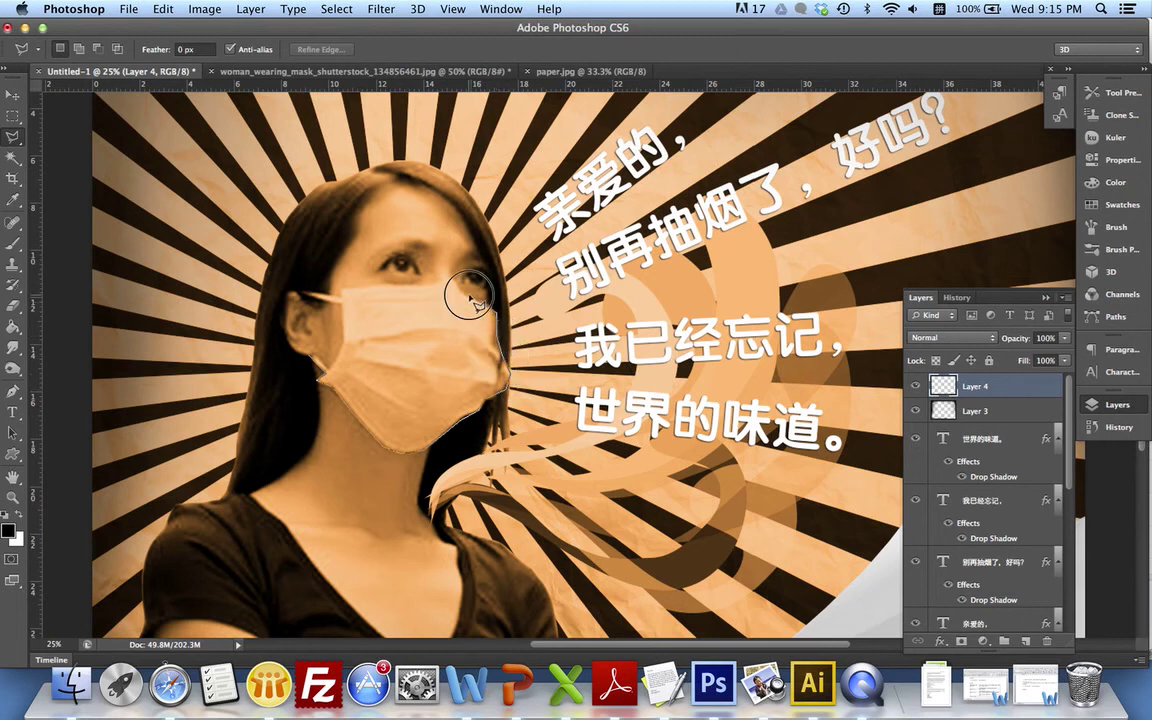
left_click(464, 292)
left_click(460, 286)
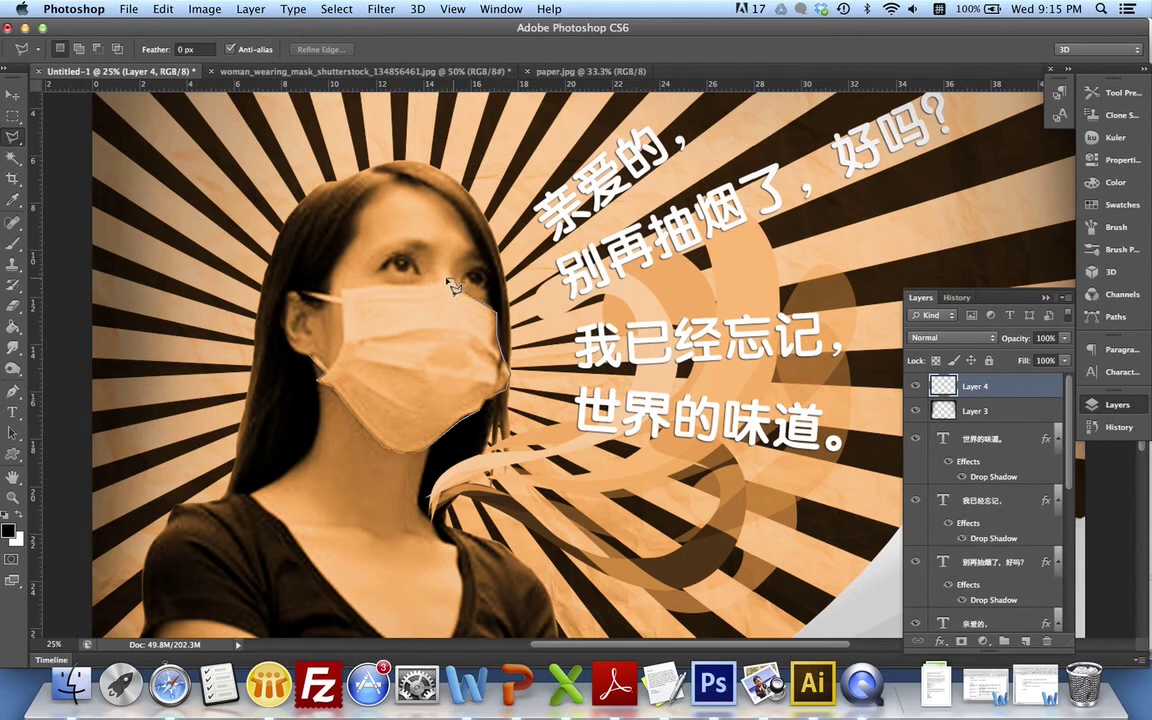
left_click(441, 283)
left_click(429, 287)
left_click(300, 282)
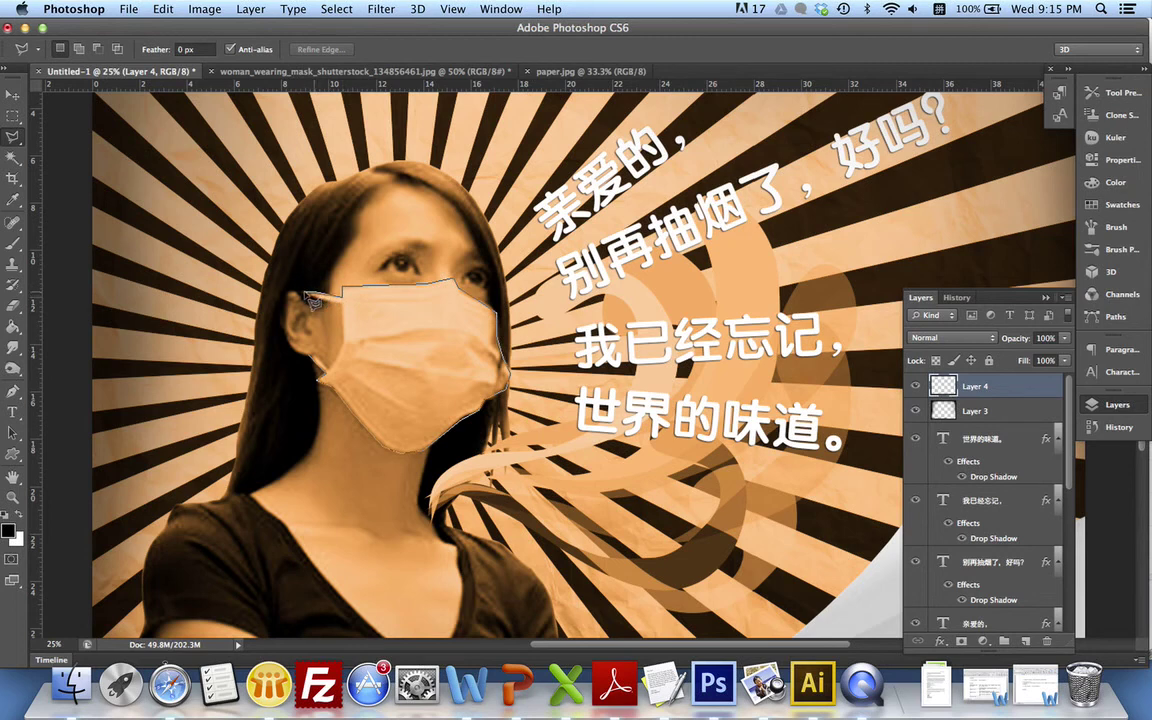
left_click(310, 295)
double_click(320, 366)
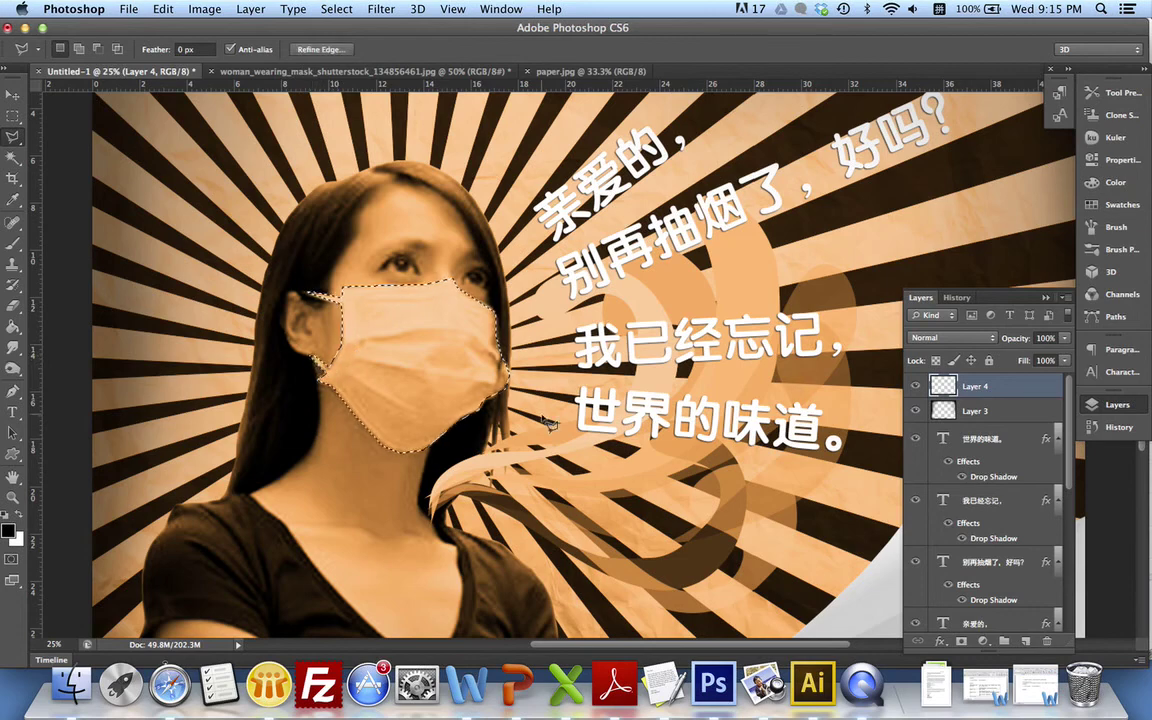
Step: Fill the mask selection with solid white (ffffff) on the new layer using the Paint Bucket, and deselect it
key("super+minus")
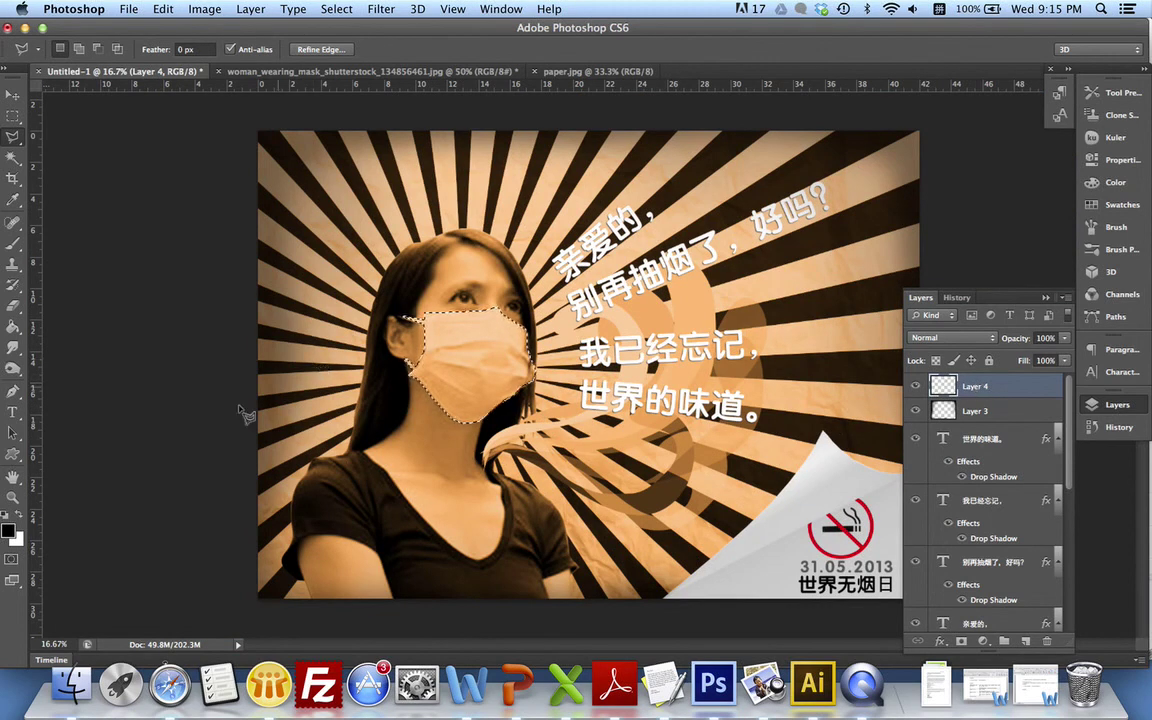
left_click(13, 326)
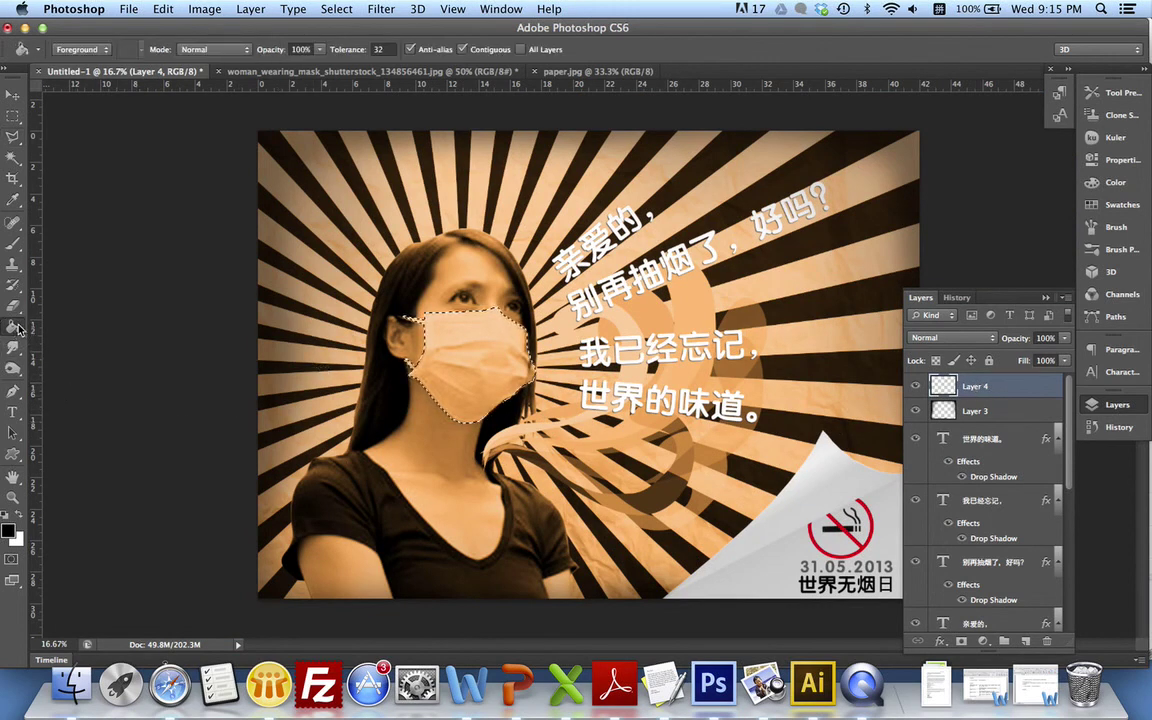
left_click(8, 530)
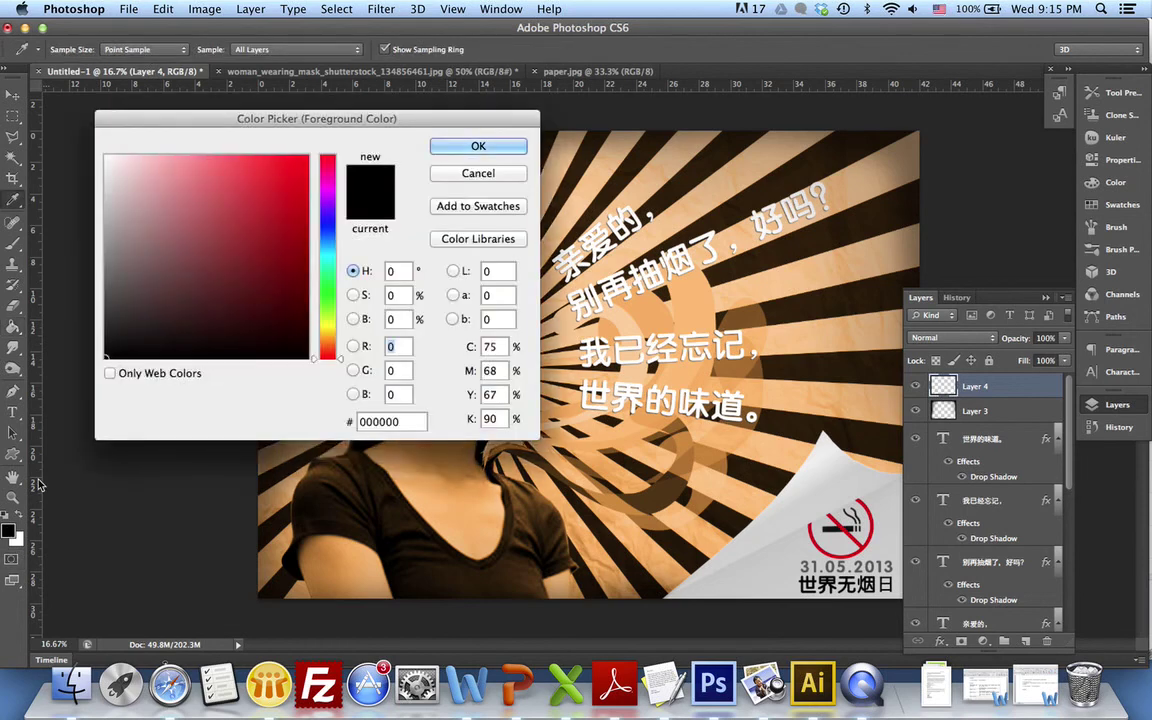
left_click_drag(155, 268, 100, 150)
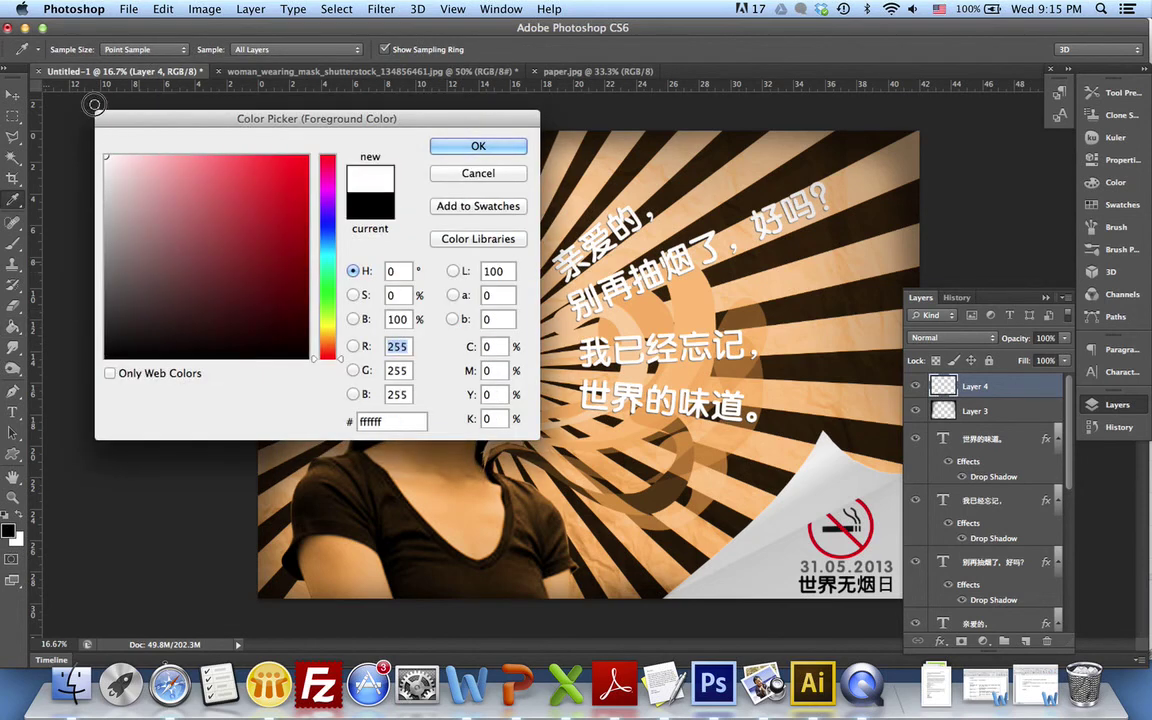
left_click(449, 147)
left_click(453, 336)
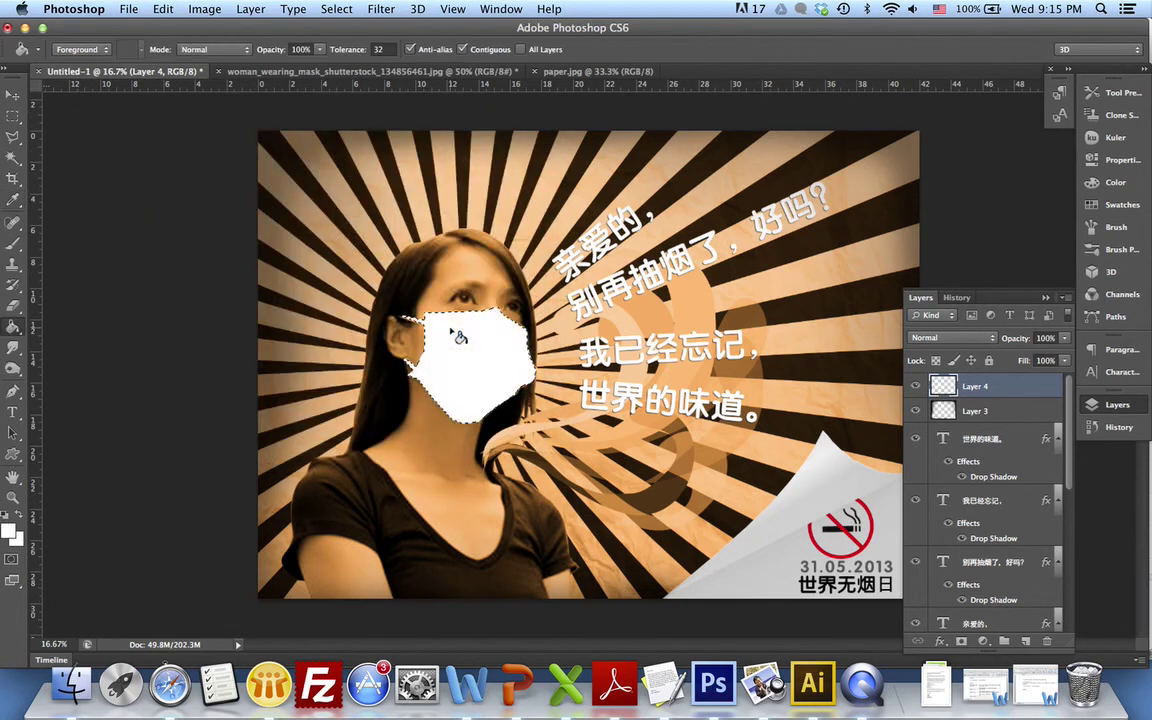
left_click(336, 9)
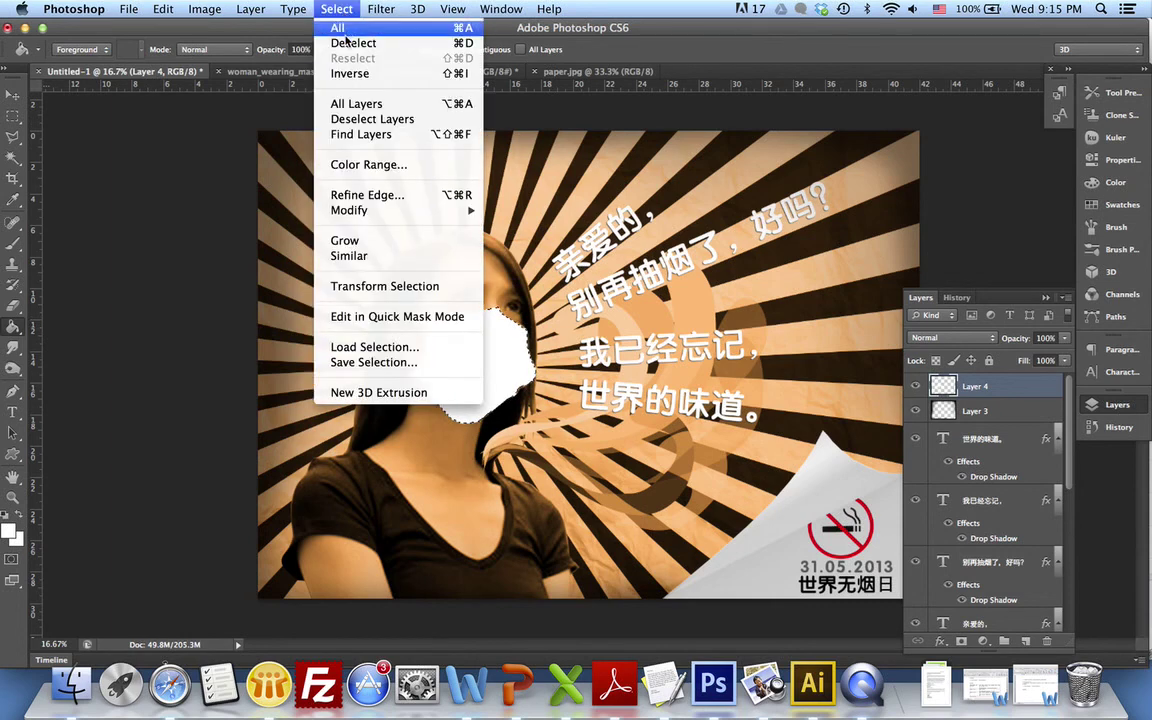
left_click(345, 44)
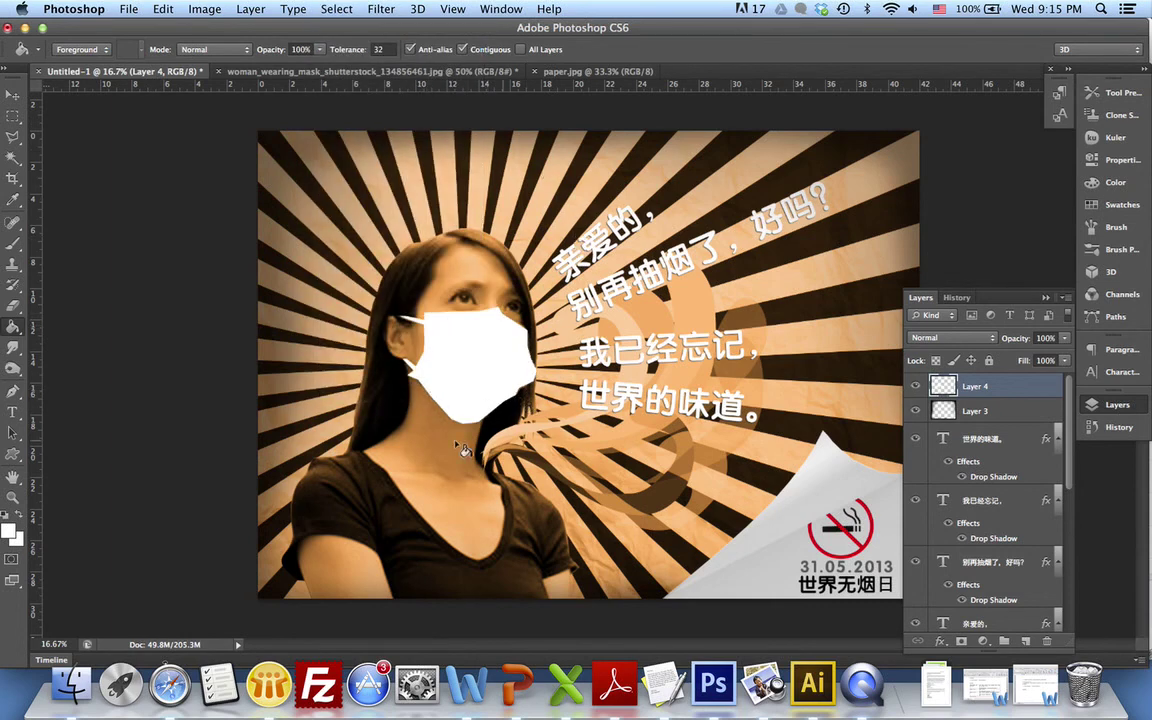
key("super+minus")
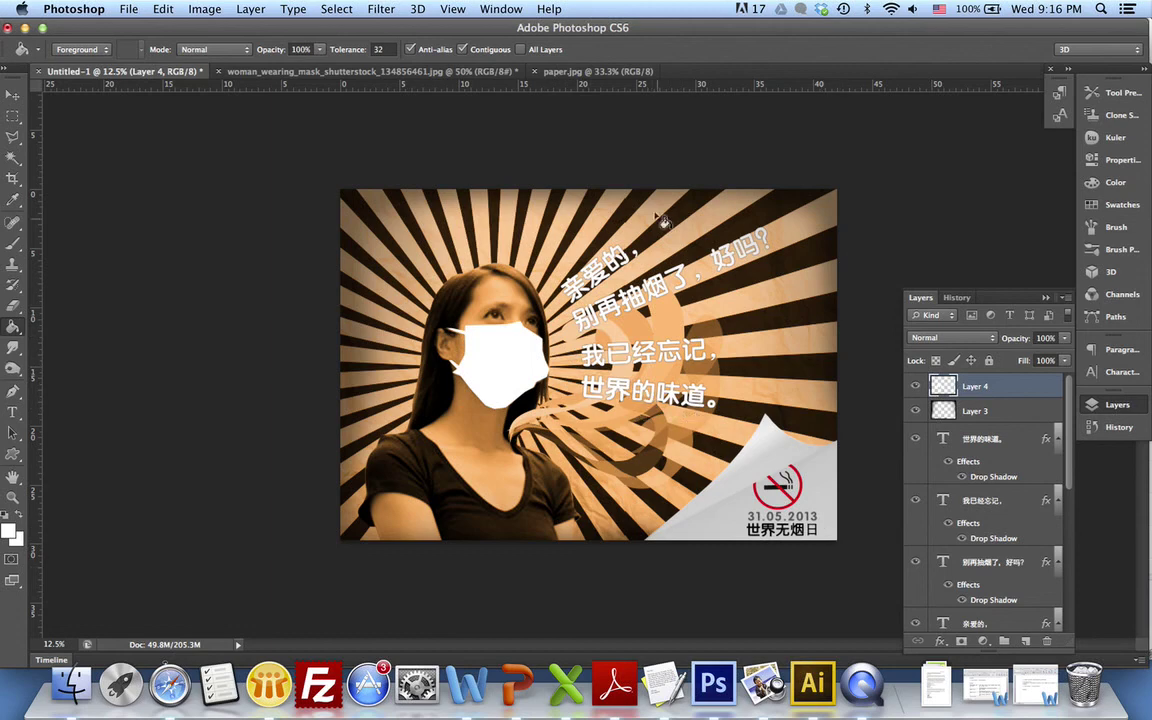
Step: Switch back to Photoshop and save the poster as notobaccoday1.psd in the poster folder, with layers and Maximize Compatibility kept on
left_click(118, 10)
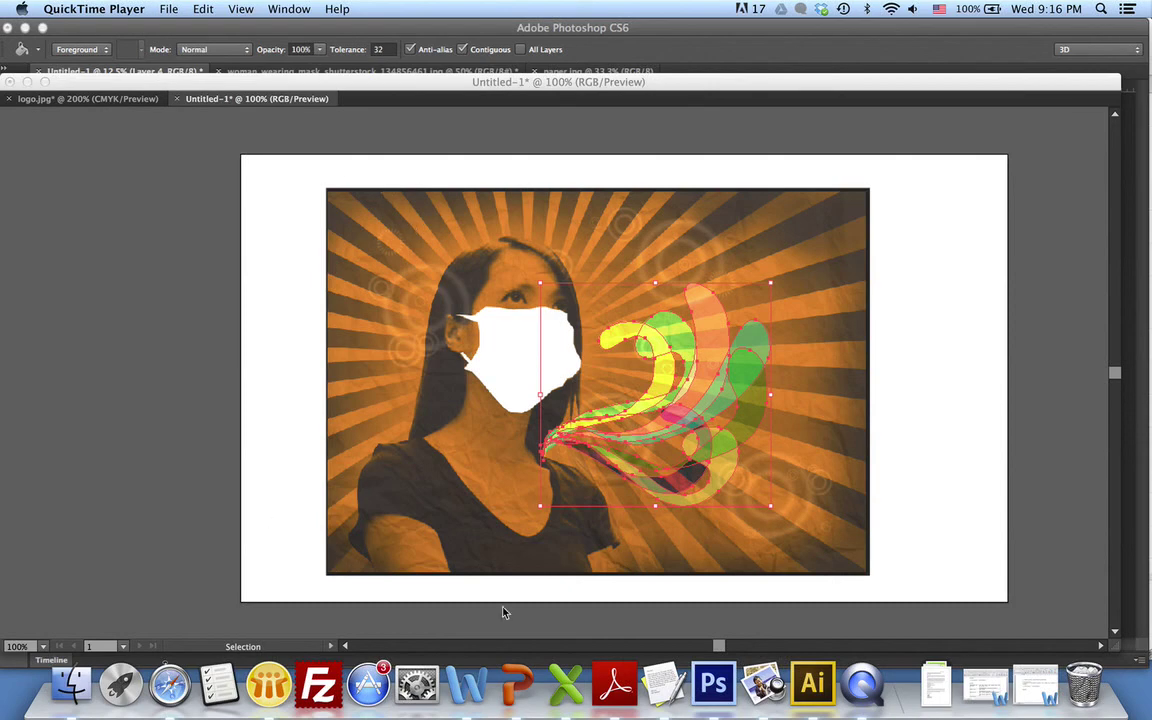
left_click(716, 684)
left_click(129, 9)
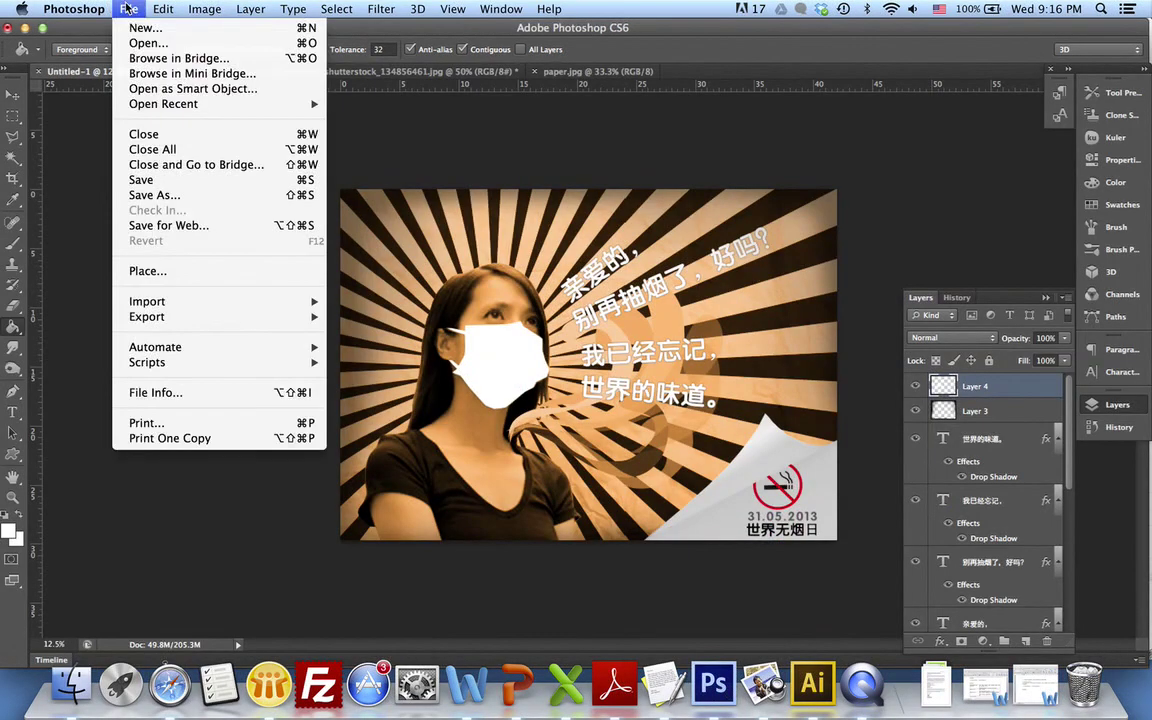
left_click(163, 180)
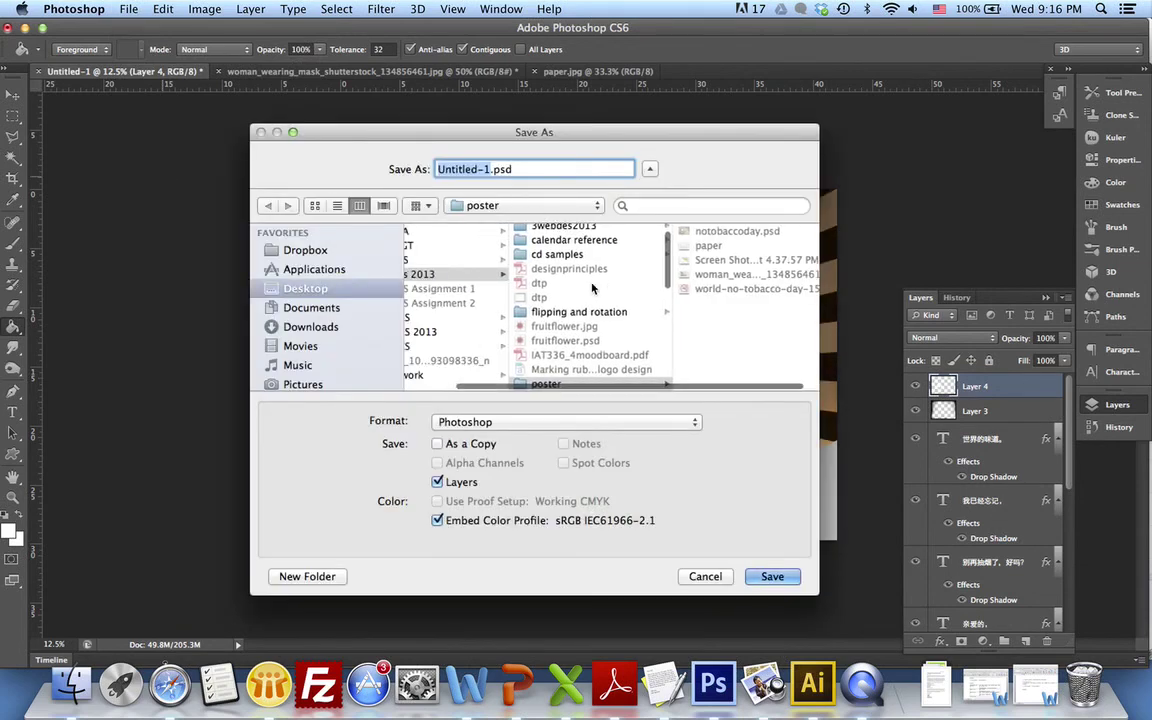
scroll(591, 289, "left", 3)
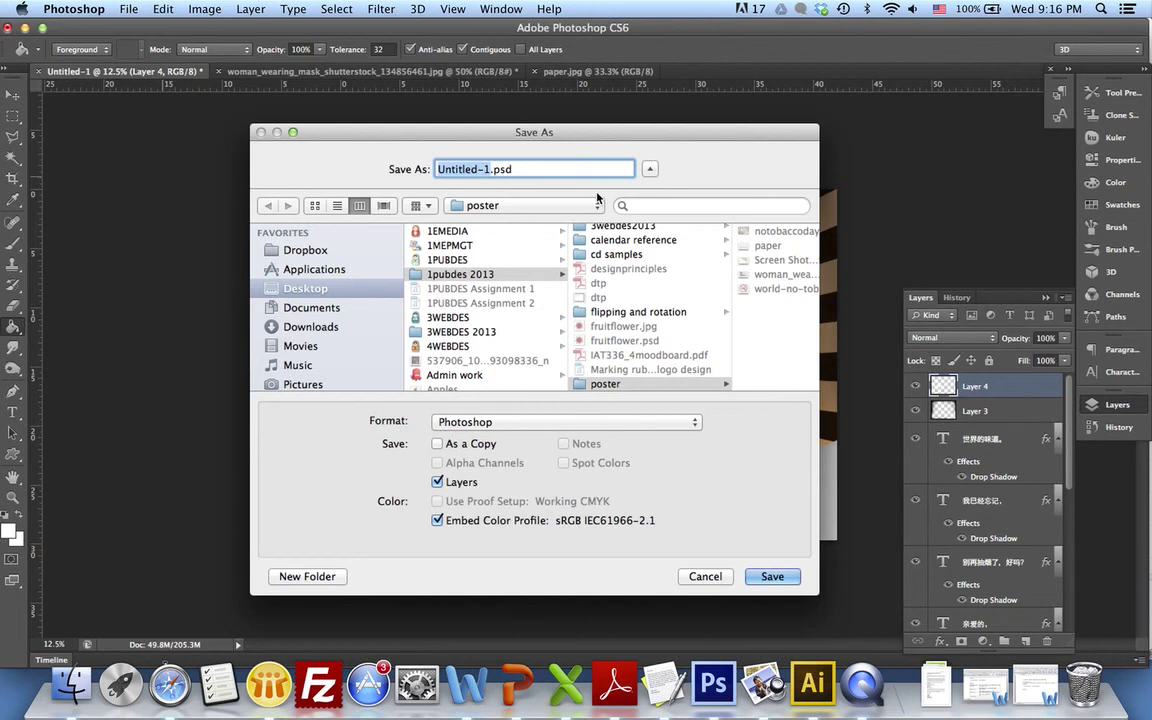
type("poster")
key("BackSpace")
key("BackSpace")
key("BackSpace")
key("BackSpace")
key("BackSpace")
key("BackSpace")
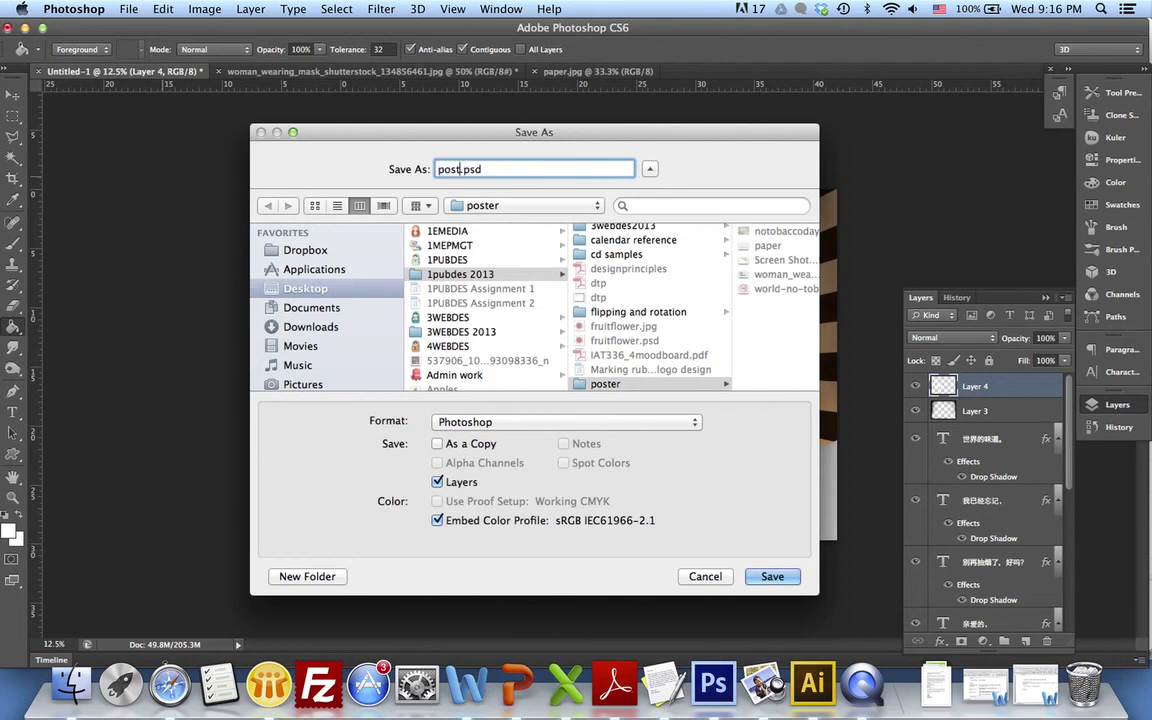
type("notobacco")
type("day1")
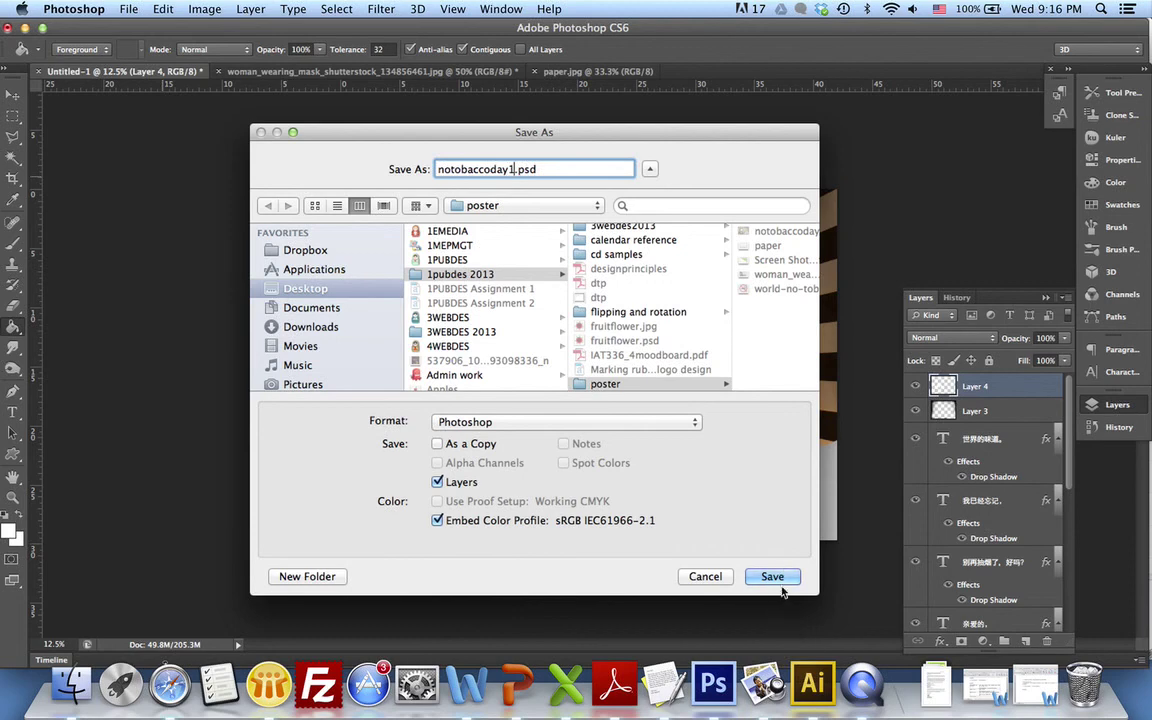
left_click(778, 577)
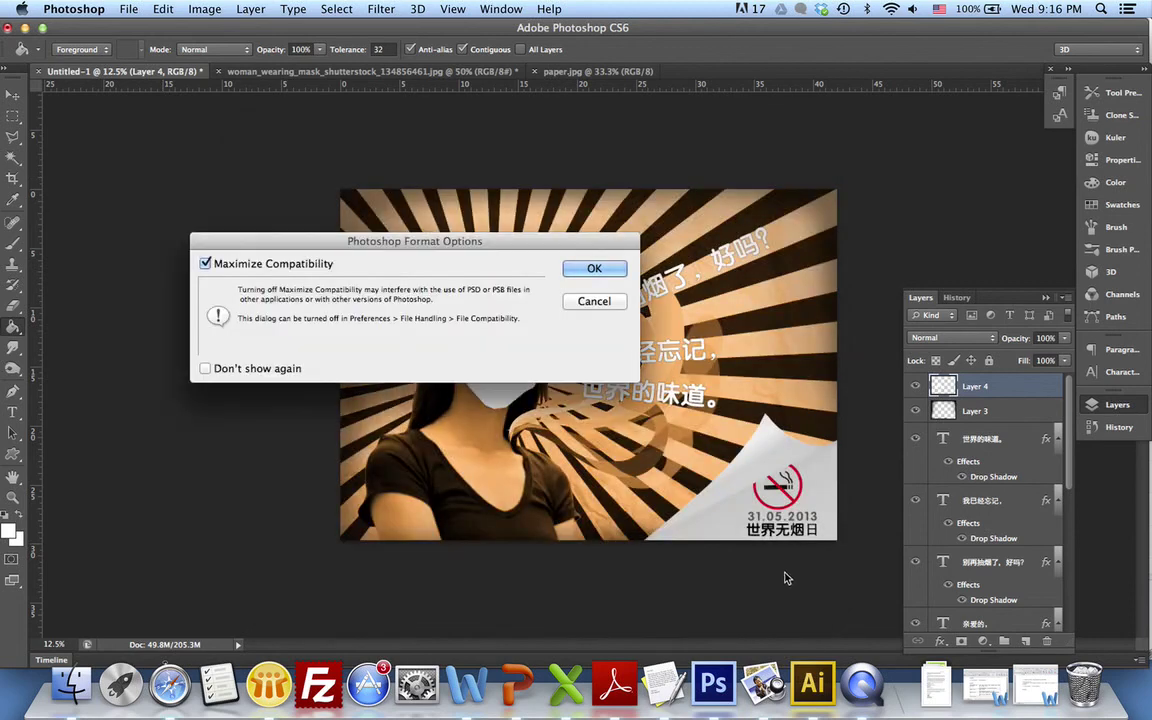
left_click(666, 265)
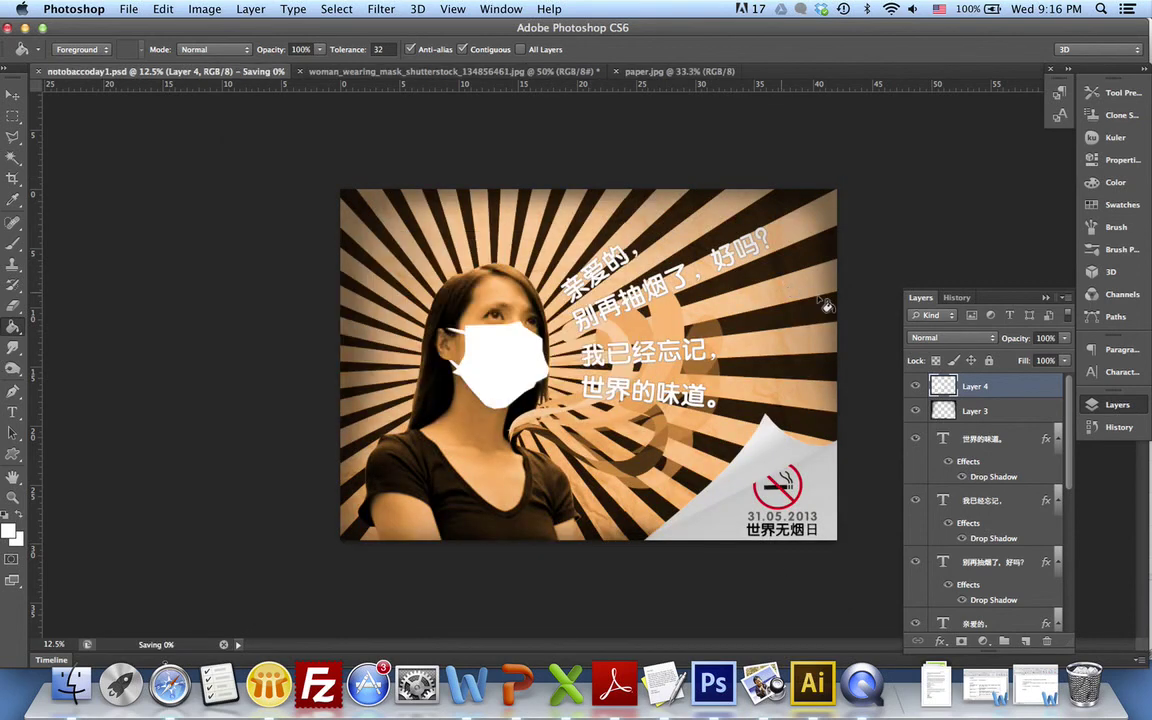